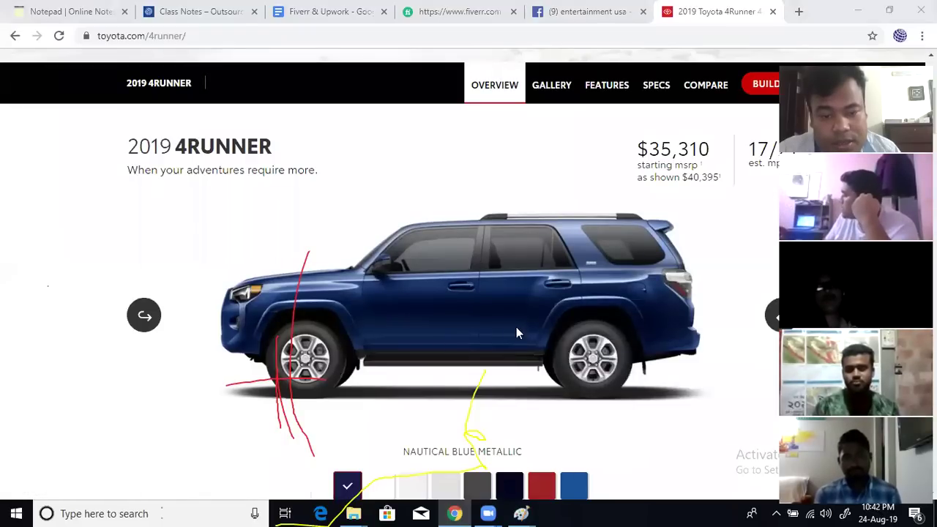
Step: Save the 4Runner page as 'Webpage, Complete' and close the welcome survey popup
key(ctrl+s)
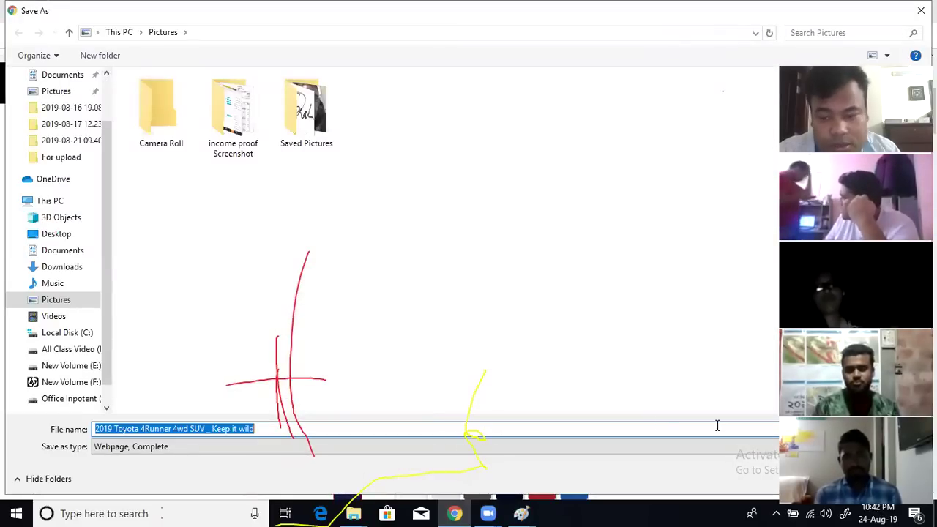
key(Escape)
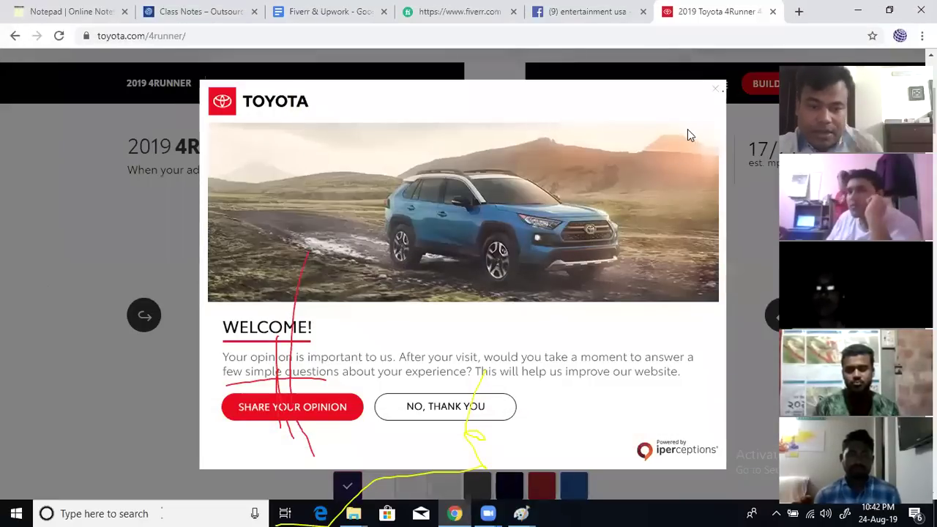
click(716, 93)
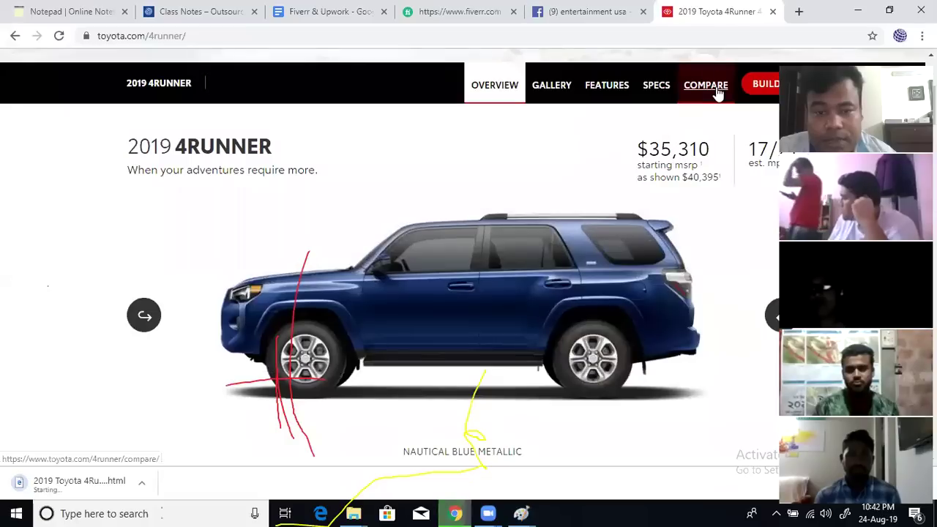
scroll(435, 282, down, 2)
scroll(436, 283, down, 2)
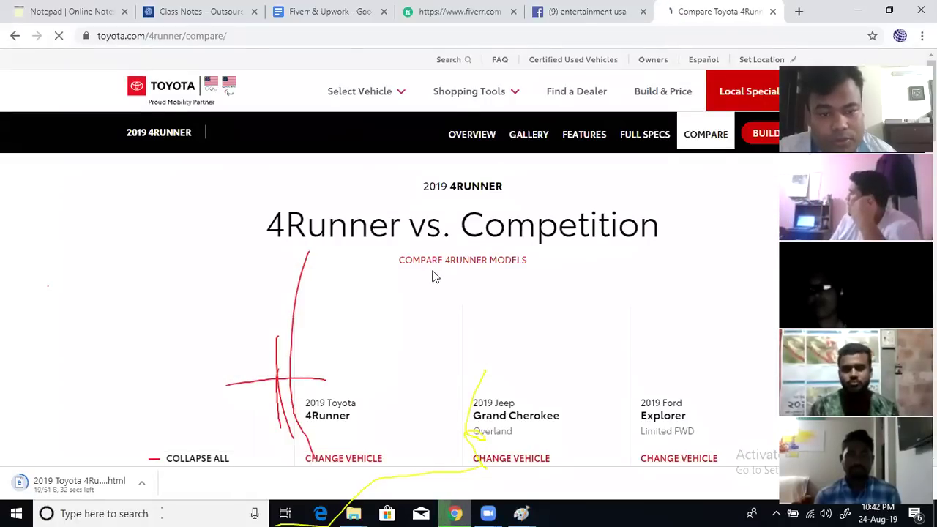
scroll(432, 271, down, 5)
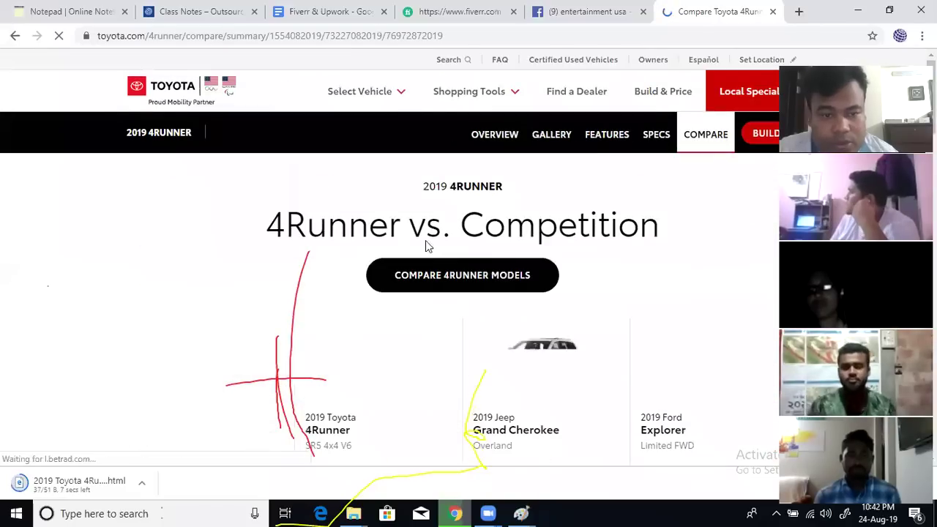
scroll(400, 244, down, 10)
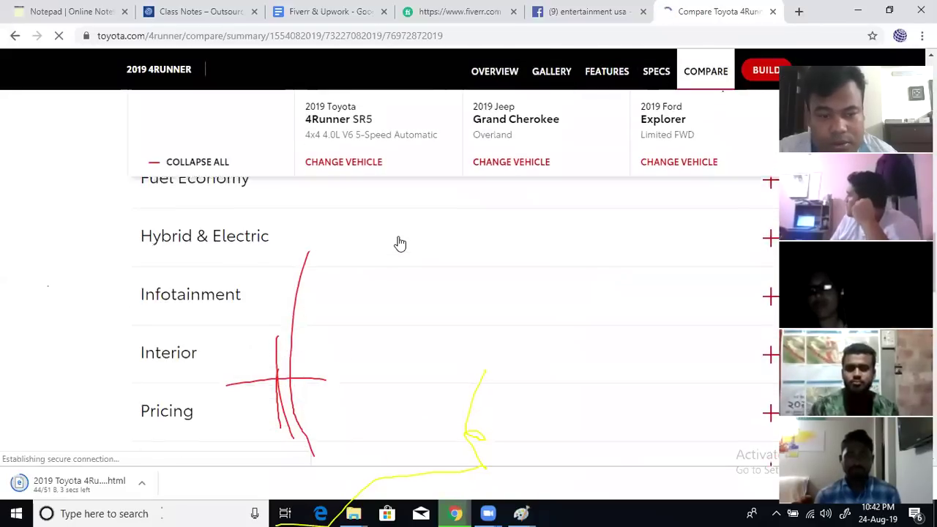
scroll(400, 243, down, 3)
scroll(399, 244, up, 6)
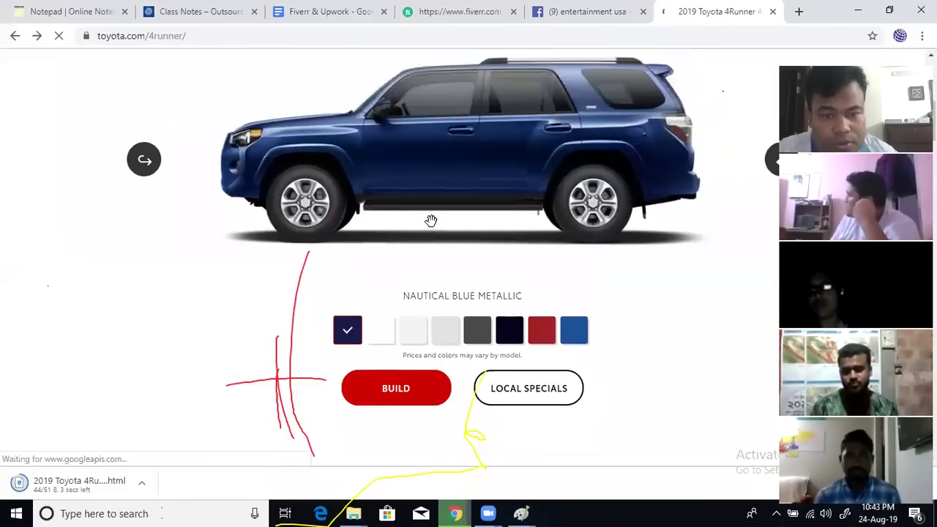
Step: Try the Super White and Barcelona Red swatches, then save the page again via Save as
click(380, 342)
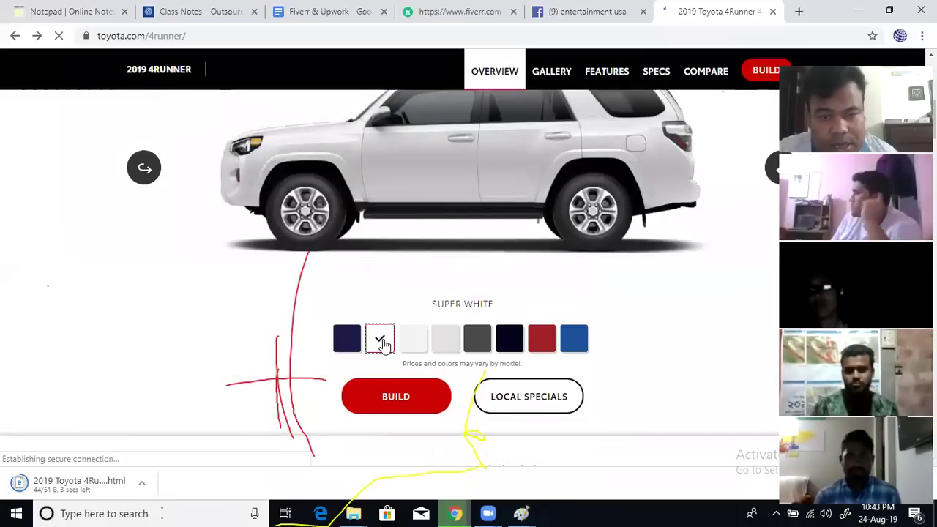
click(541, 338)
scroll(468, 236, up, 2)
right_click(471, 242)
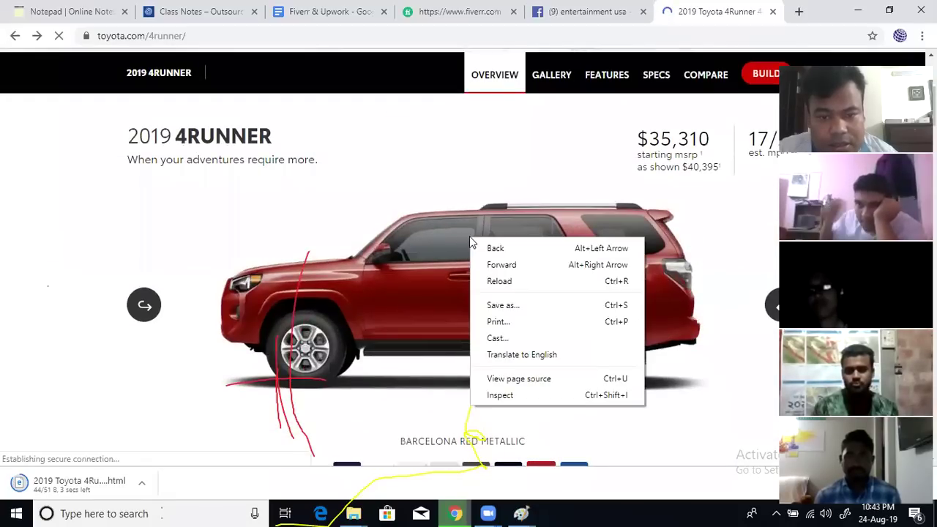
click(502, 306)
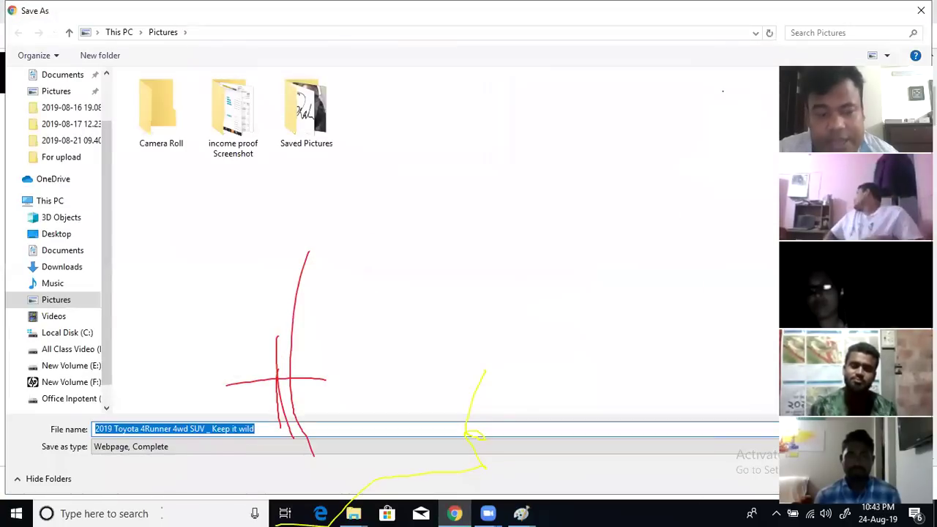
key(Return)
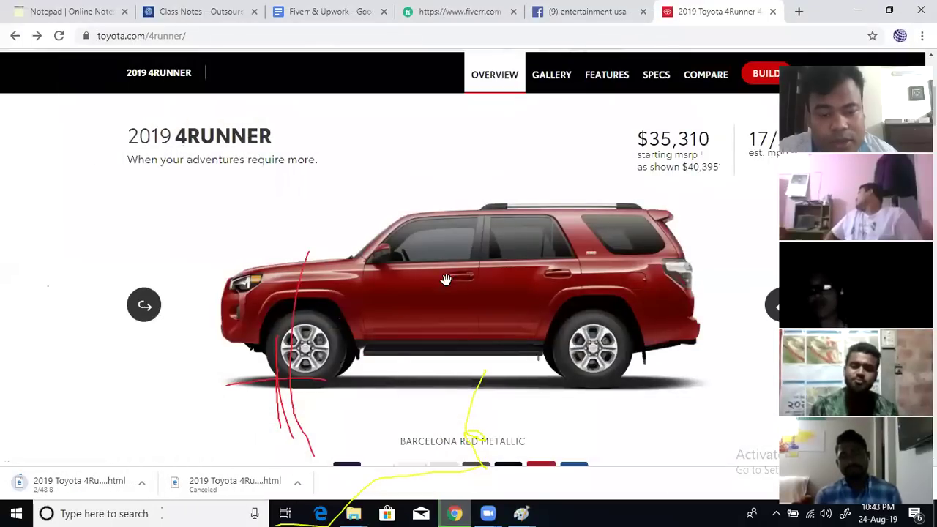
Step: Show the SUV in Blizzard Pearl after trying Magnetic Gray Metallic
scroll(514, 372, down, 1)
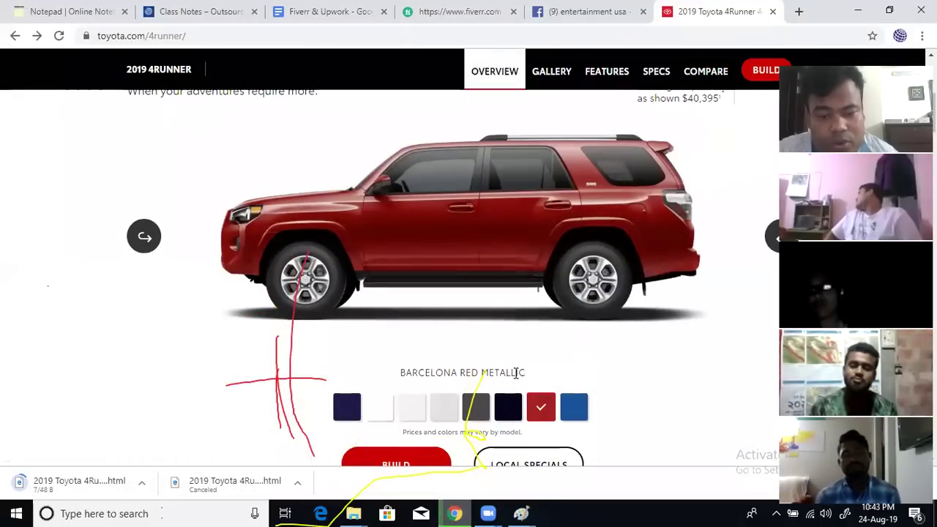
click(476, 409)
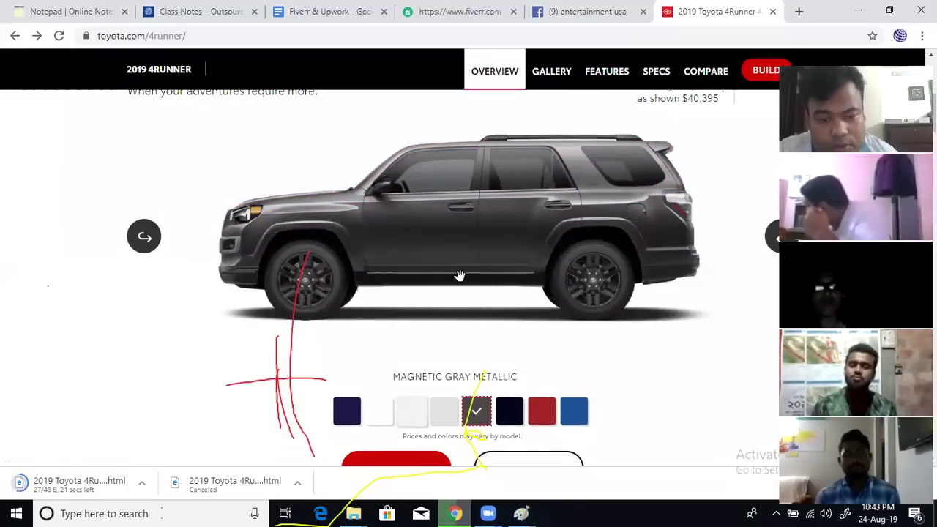
click(412, 410)
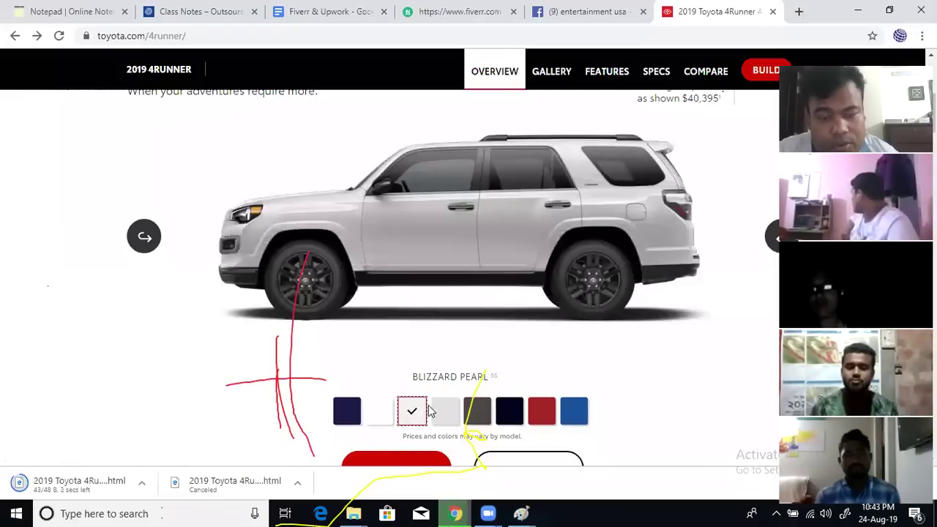
Step: Save another copy under an edited file name ('fgdf'), declining to replace the first
right_click(462, 224)
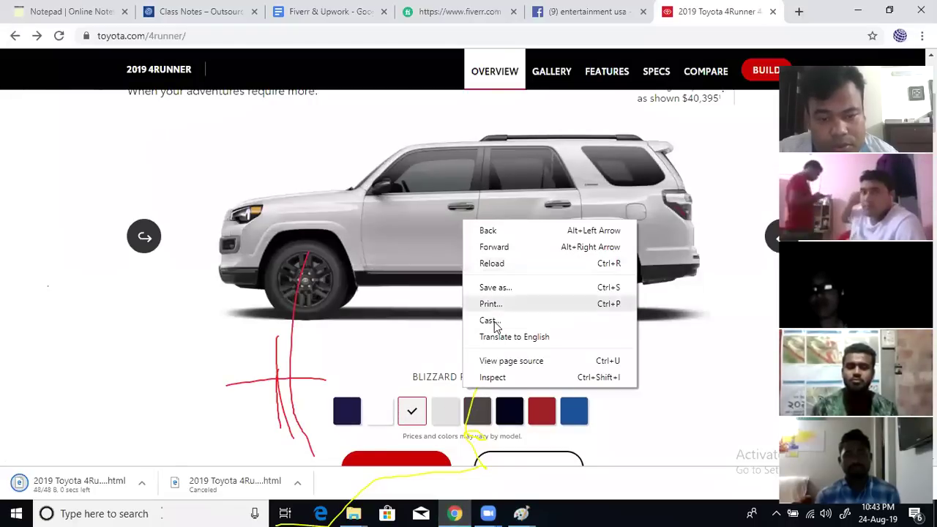
key(Escape)
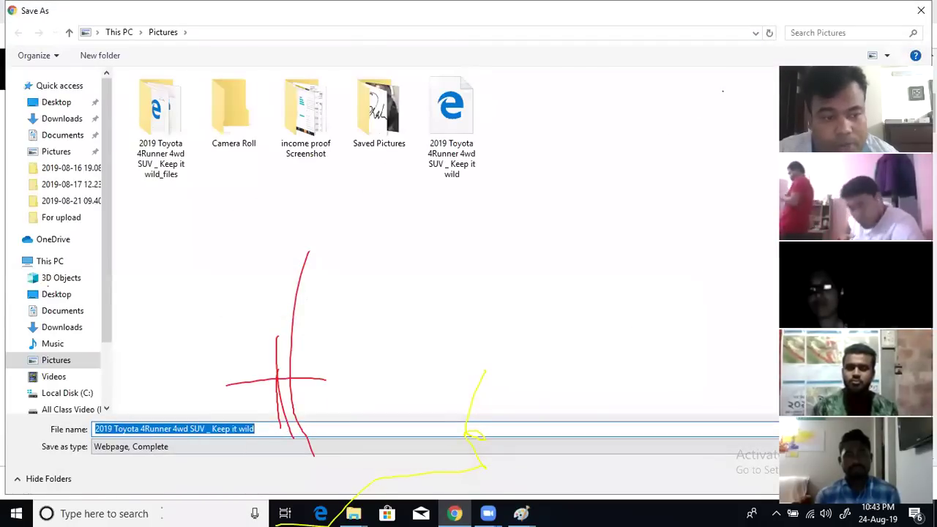
key(Return)
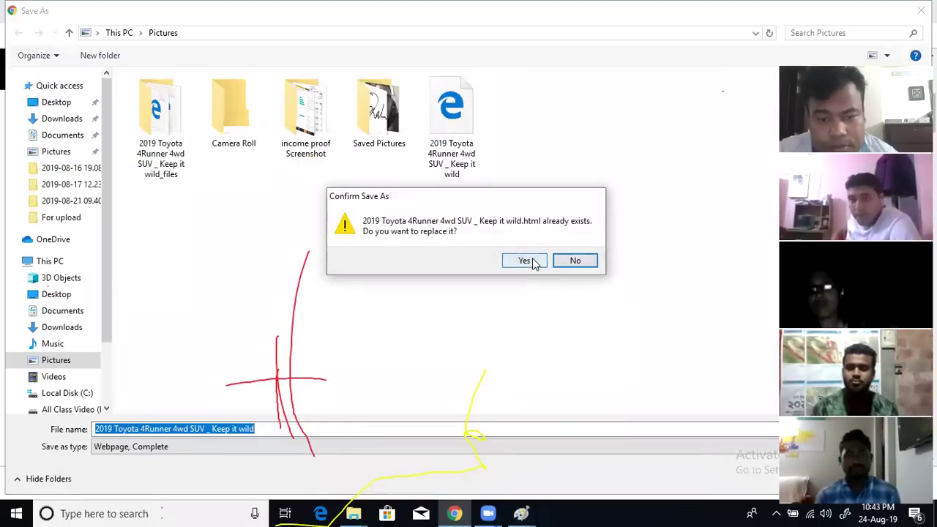
click(577, 261)
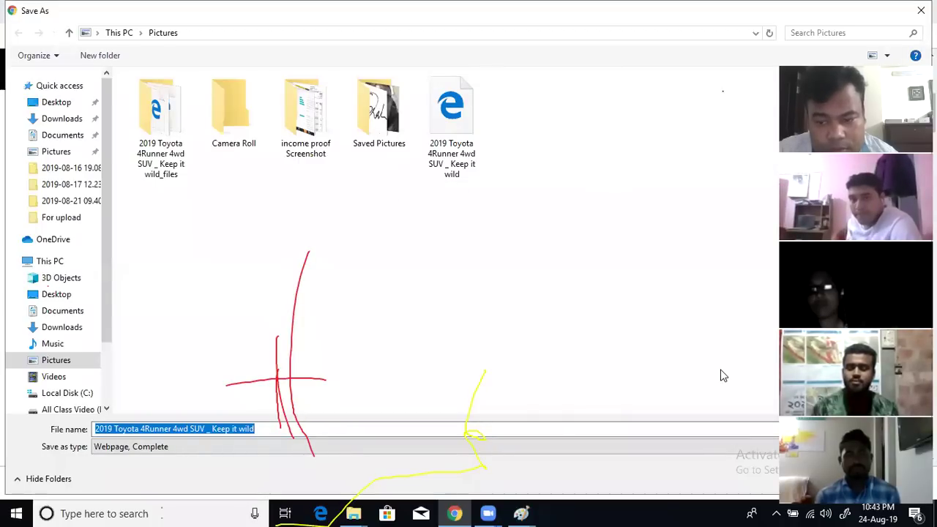
click(399, 431)
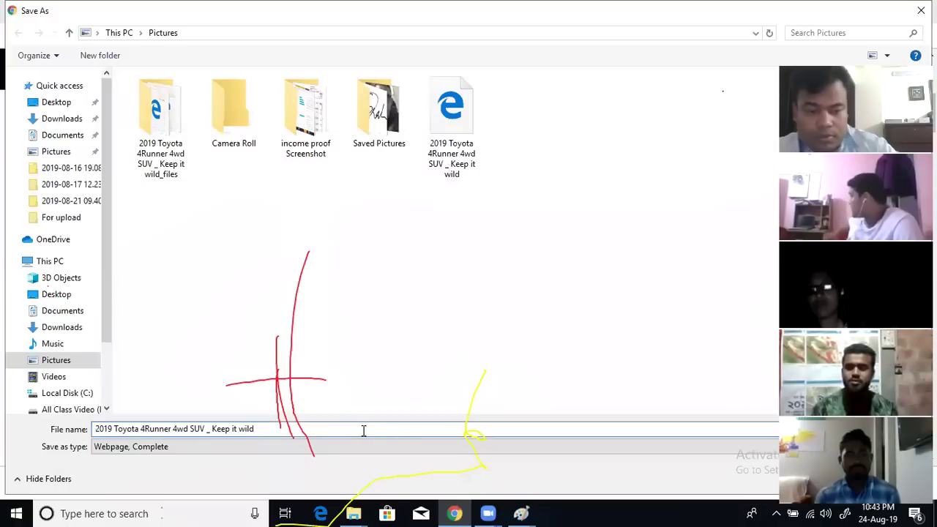
text(fgdf)
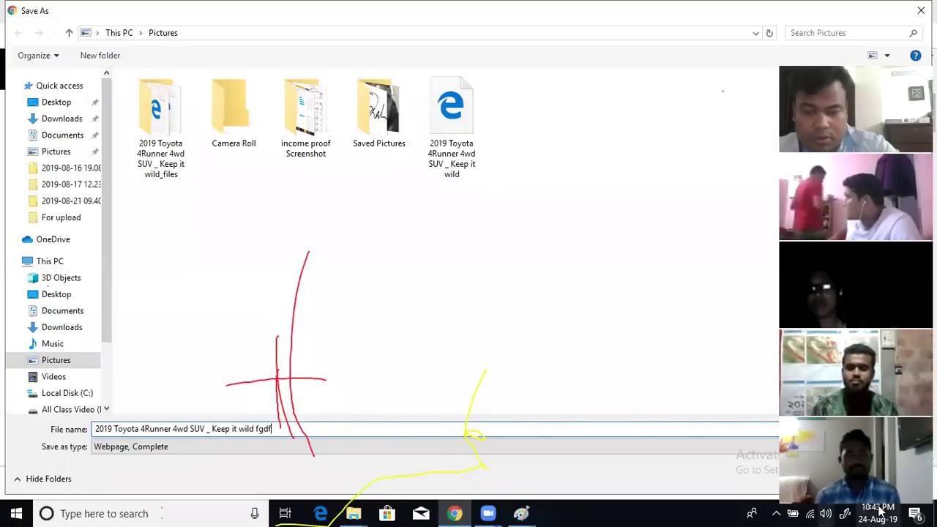
key(Escape)
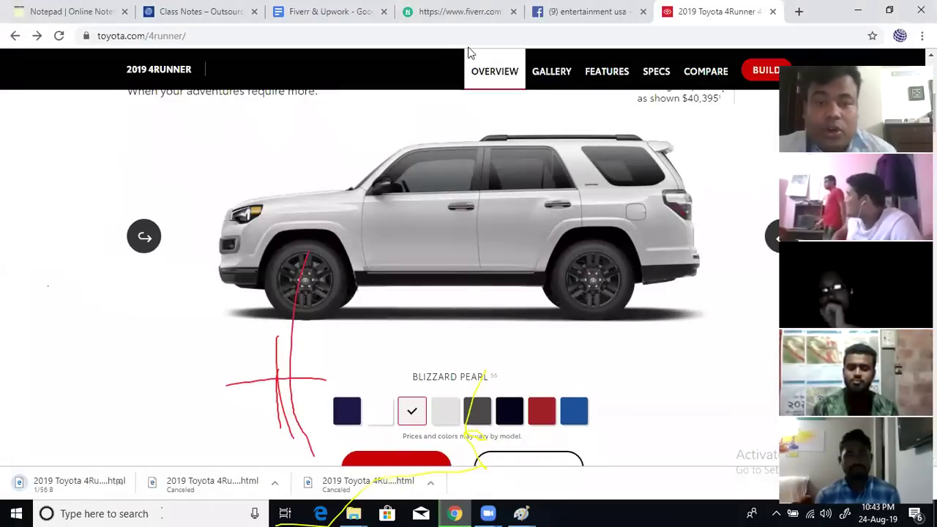
click(468, 35)
Step: Check both saved 4Runner pages in the Pictures folder via This PC, then return to Chrome
click(869, 10)
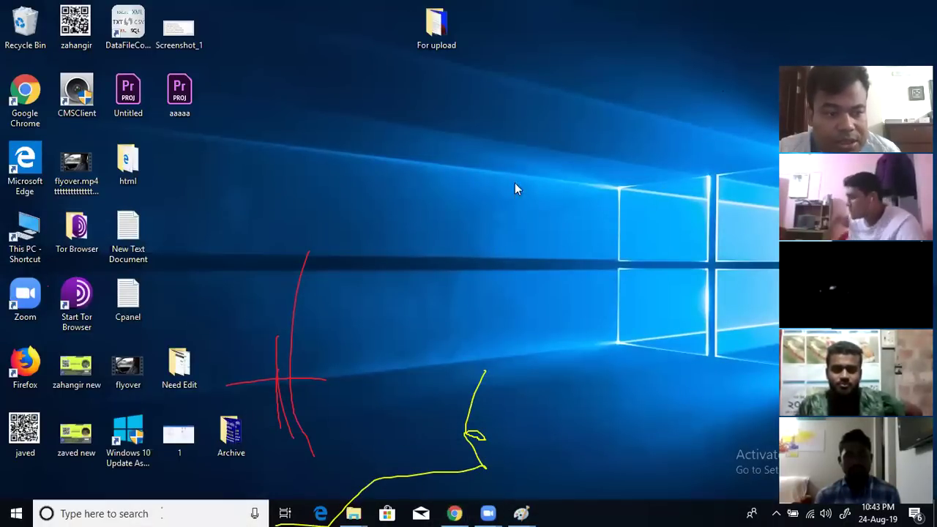
double_click(51, 249)
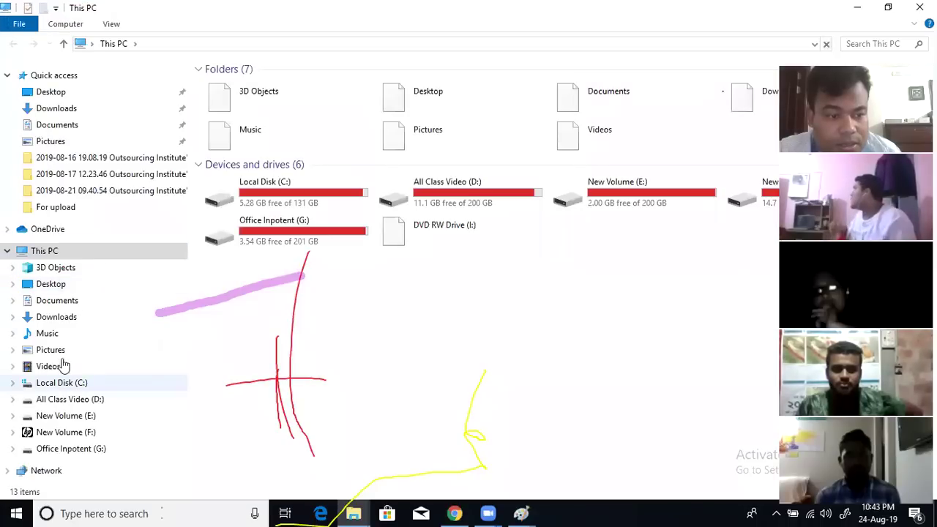
click(61, 350)
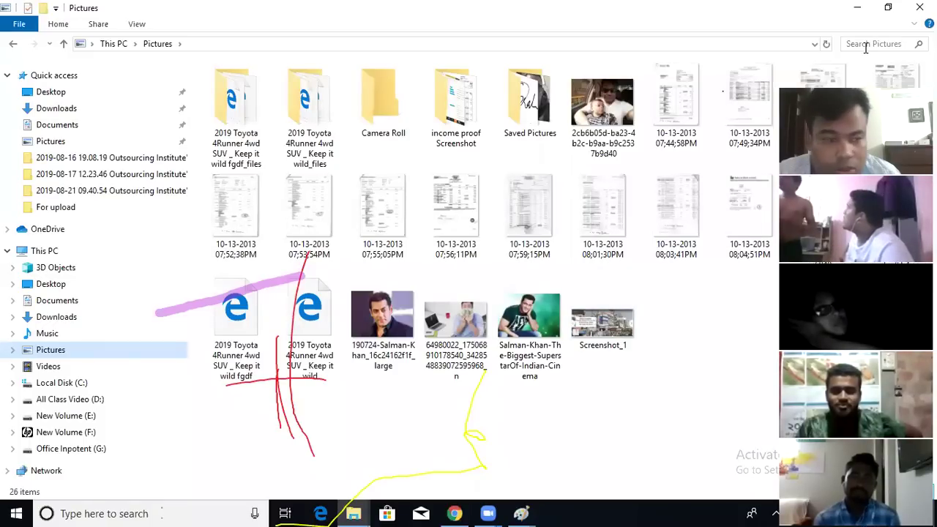
click(711, 158)
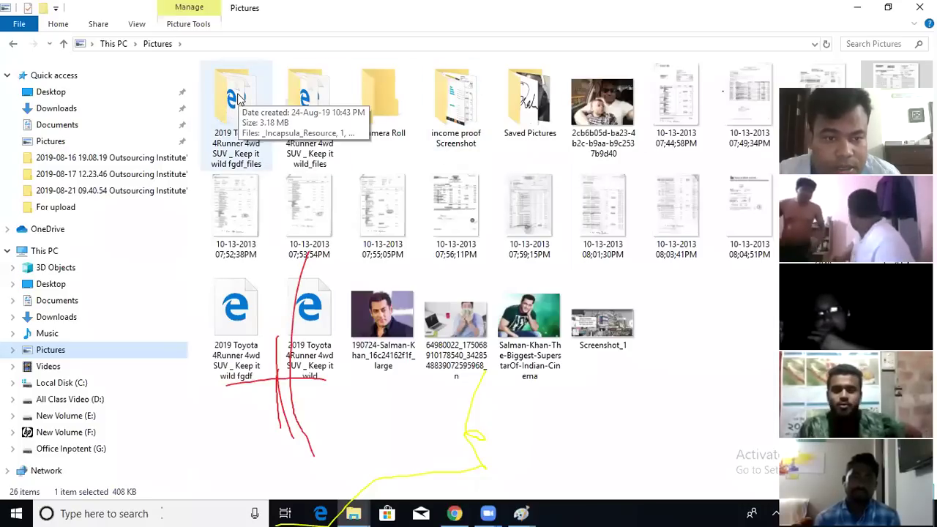
click(453, 513)
Step: Dismiss the page context menu and select the Barcelona Red Metallic swatch under the 4Runner
right_click(476, 233)
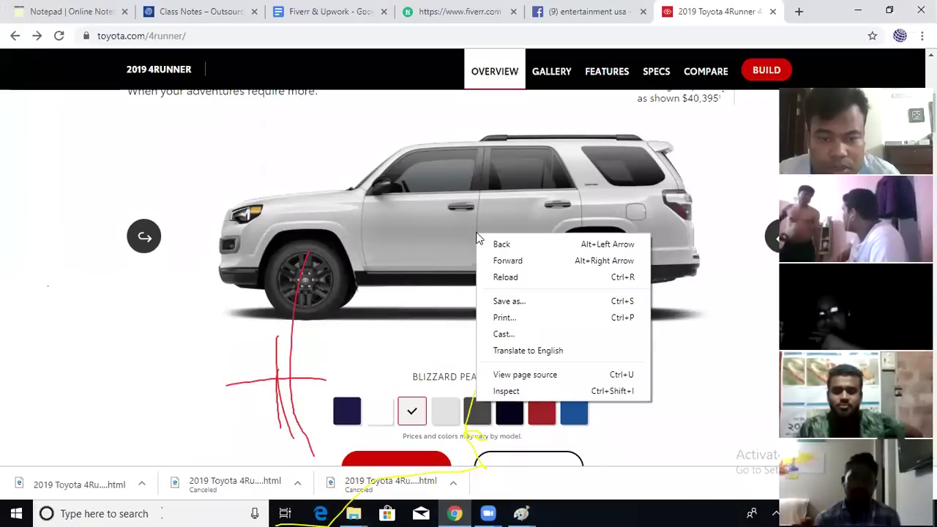
click(371, 447)
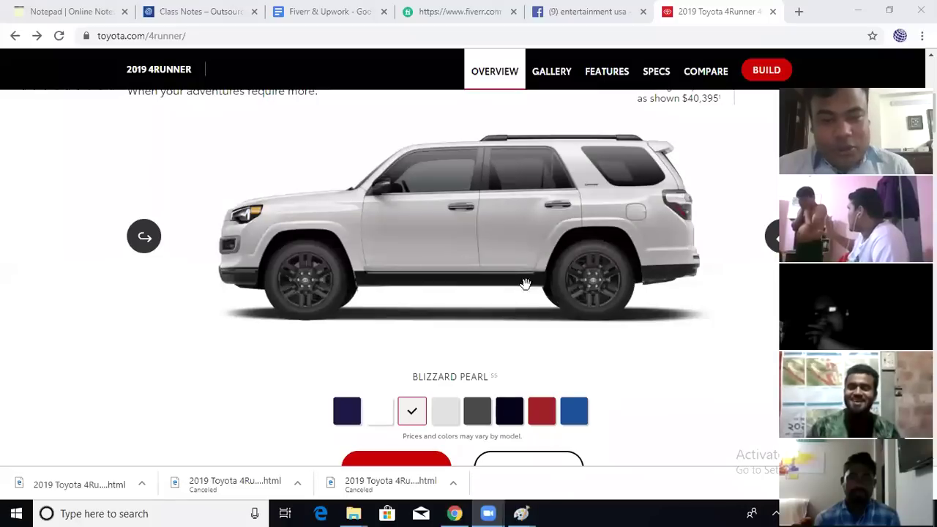
scroll(604, 339, up, 1)
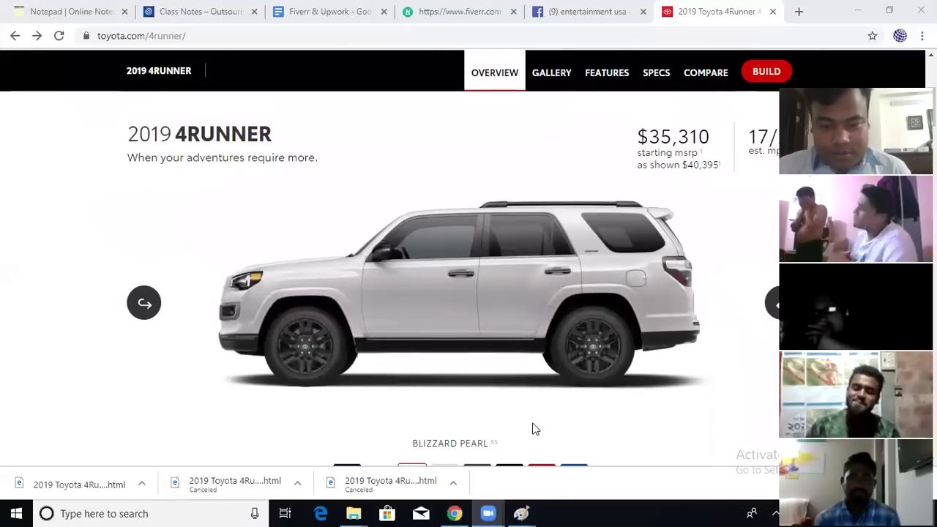
scroll(535, 430, down, 1)
click(541, 408)
scroll(662, 345, up, 1)
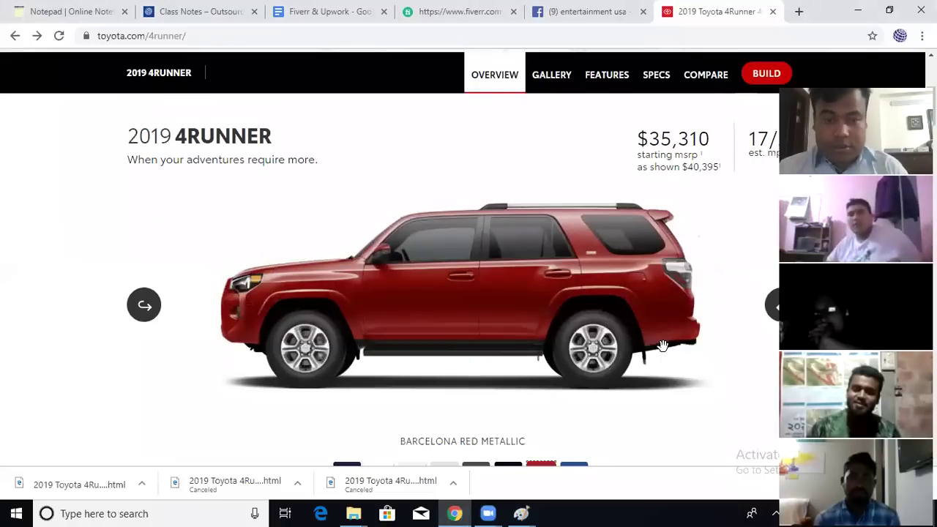
Step: Capture an 835x510 region of the red 4Runner and heading, saved as Screenshot_4 PNG in Music
key(Print)
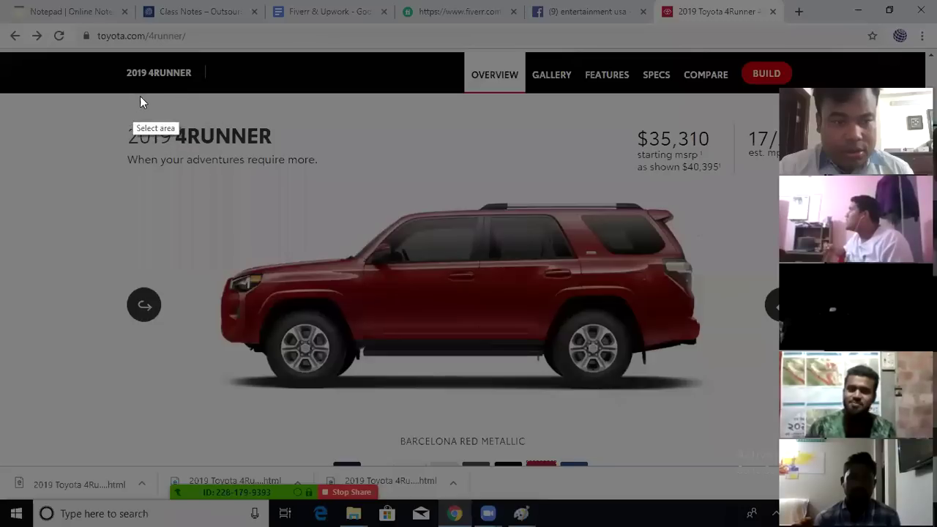
mouse_move(181, 94)
mouse_down()
mouse_move(319, 450)
mouse_move(753, 454)
mouse_move(754, 446)
mouse_up()
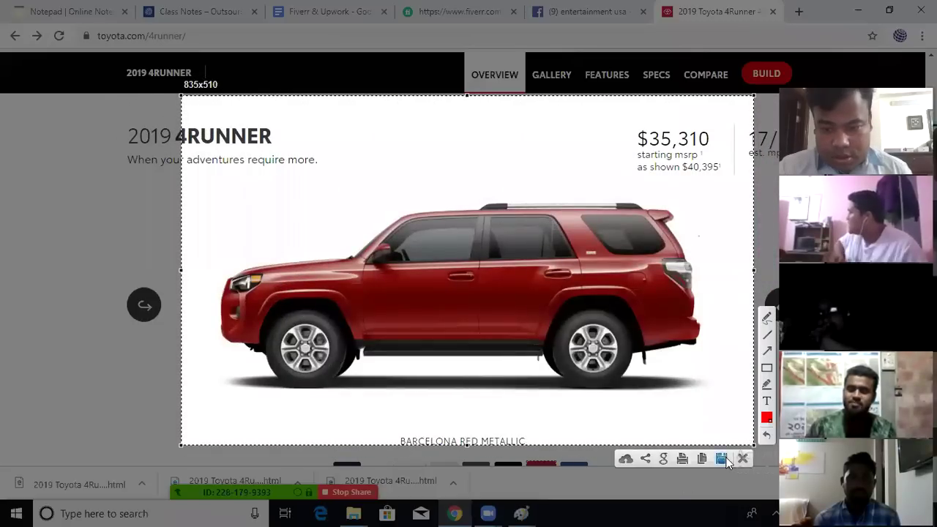
click(722, 458)
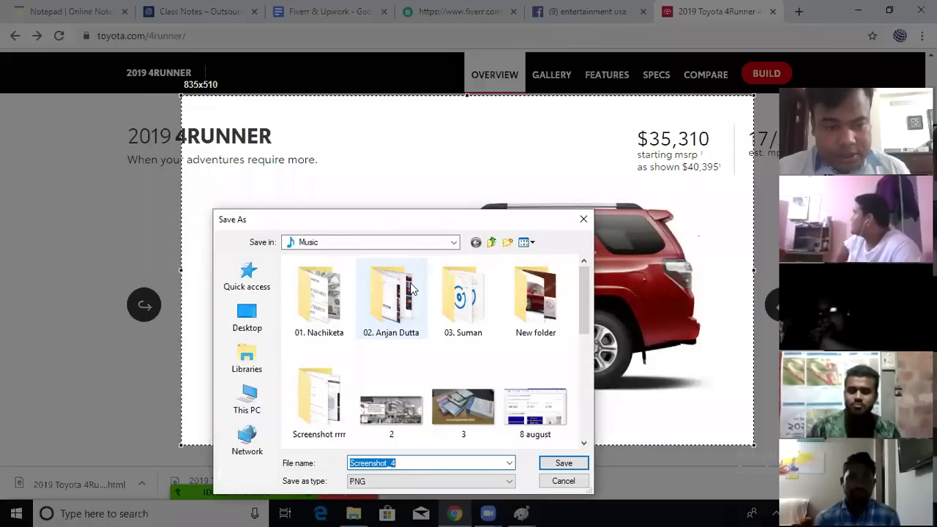
drag(409, 219, 404, 183)
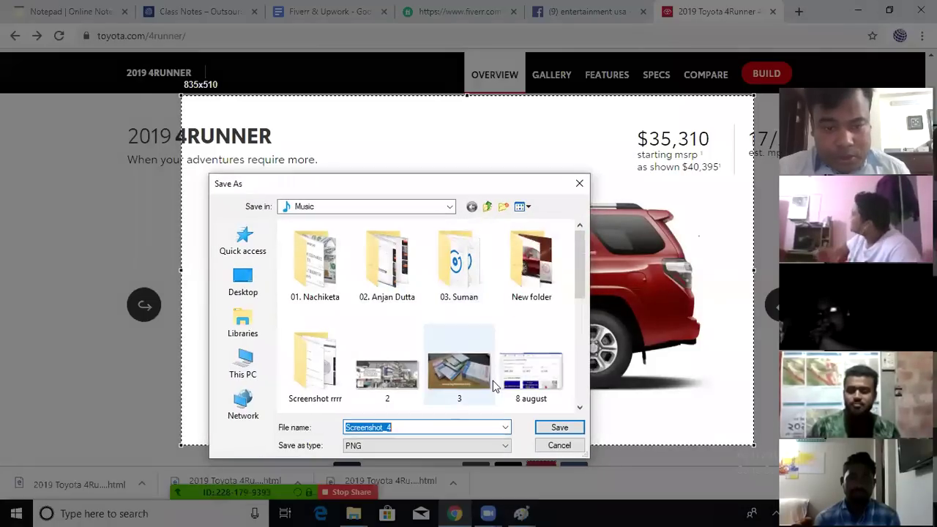
click(556, 432)
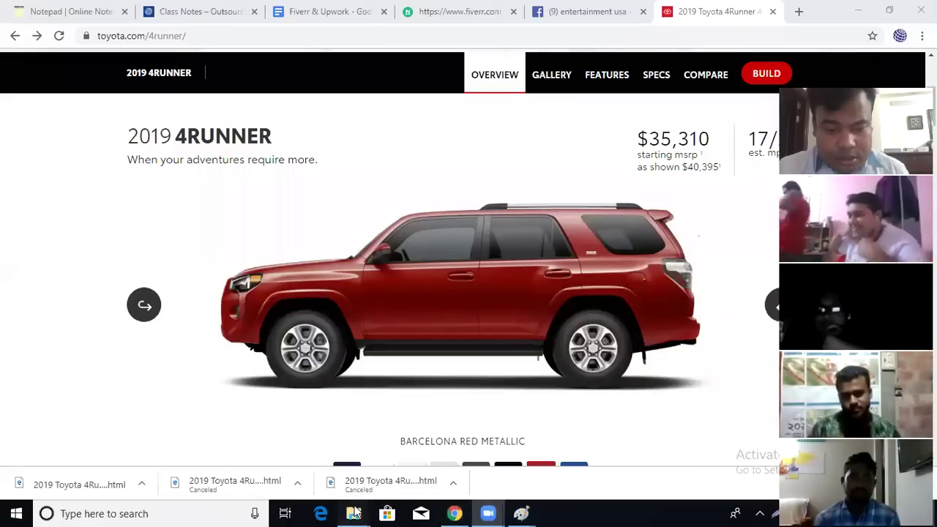
Step: View Screenshot_4 from the Music folder, then close the viewer and minimize File Explorer
mouse_move(353, 513)
click(37, 460)
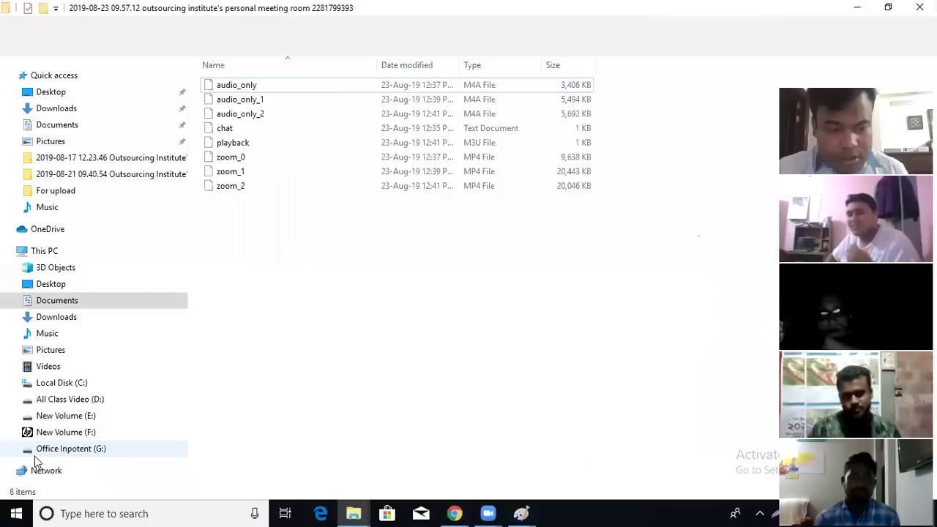
click(856, 9)
click(856, 9)
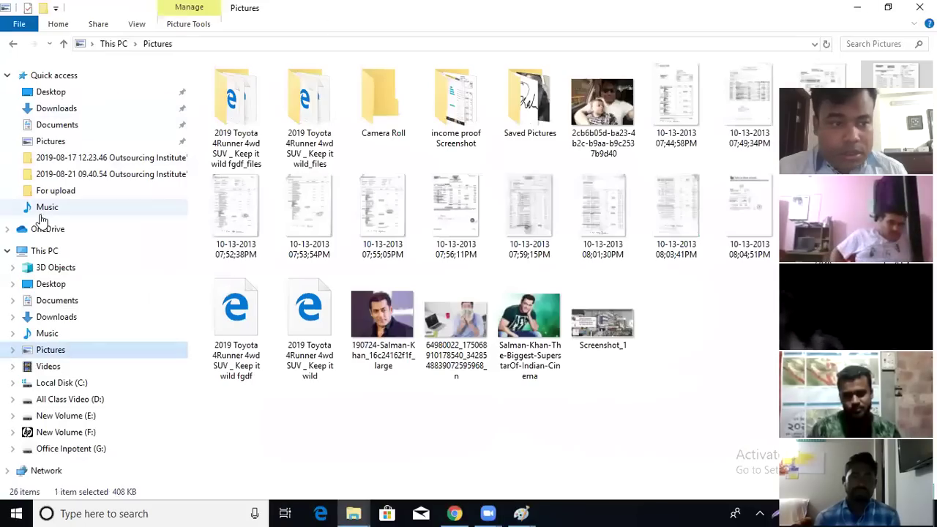
click(58, 337)
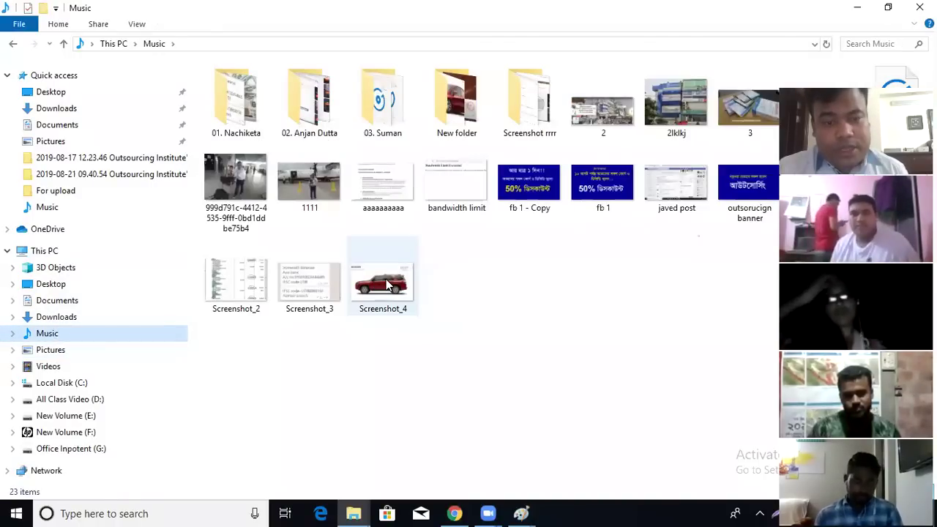
click(386, 280)
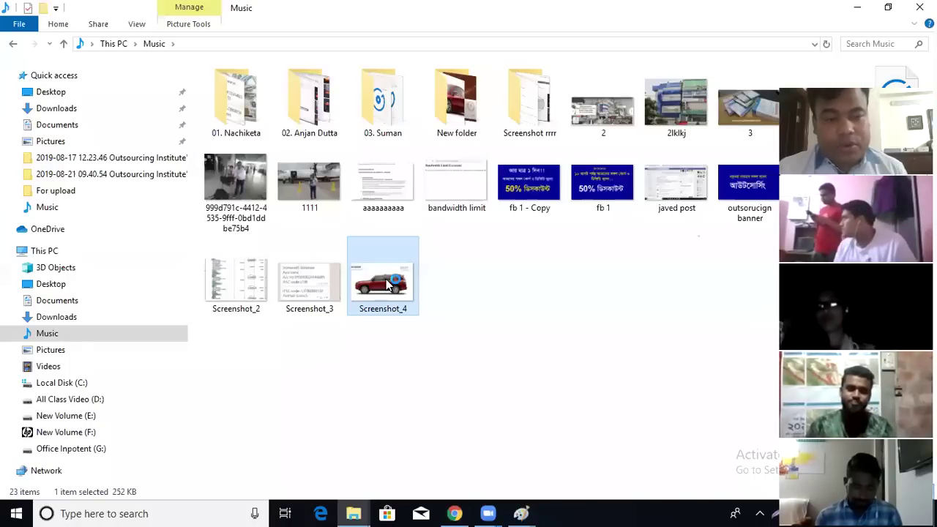
double_click(386, 279)
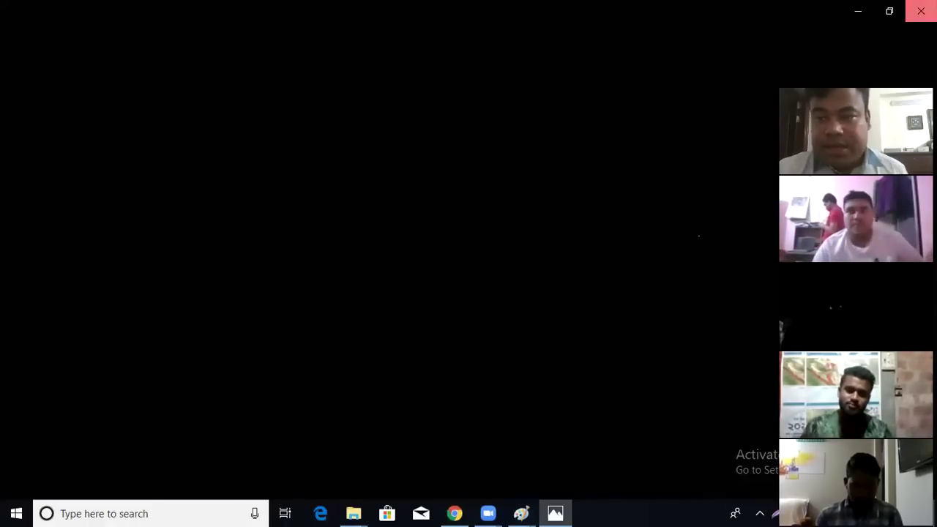
click(921, 11)
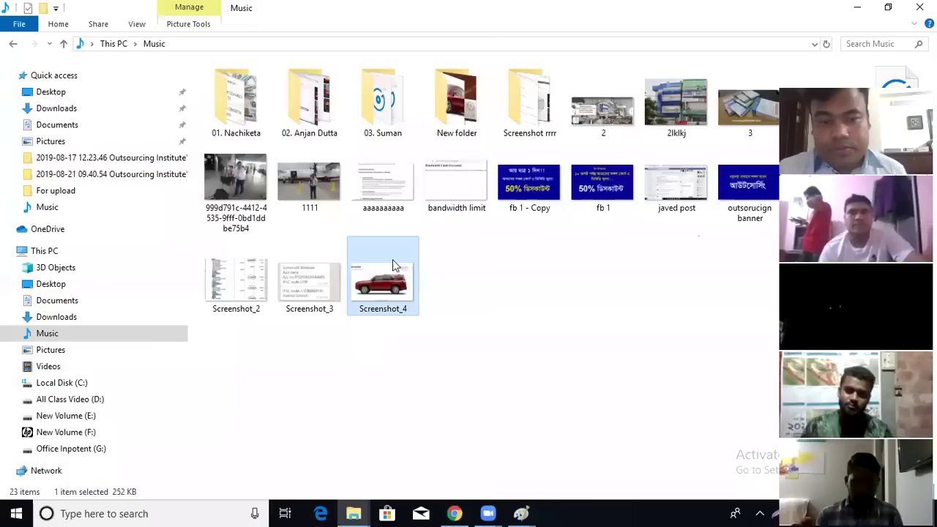
click(860, 7)
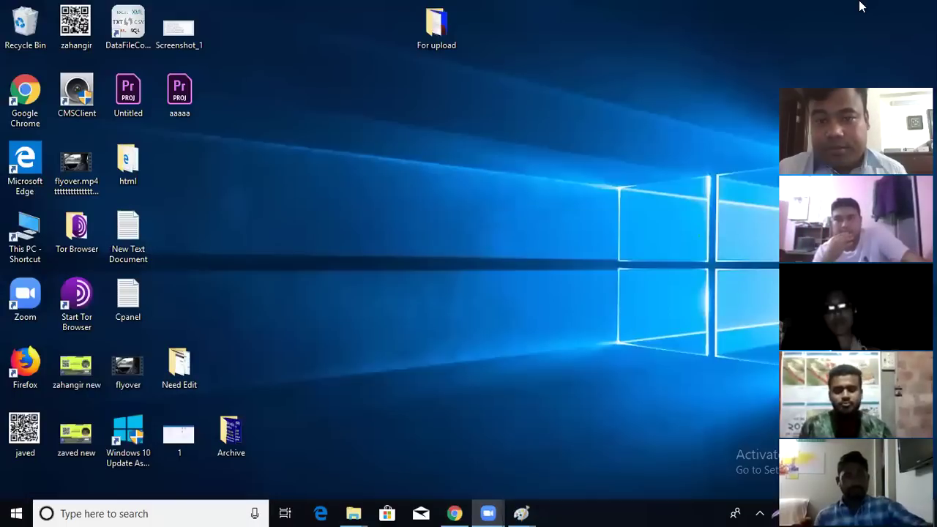
Step: Bring Chrome back to the 4Runner page, then switch to the Fiverr & Upwork Google Doc
click(453, 513)
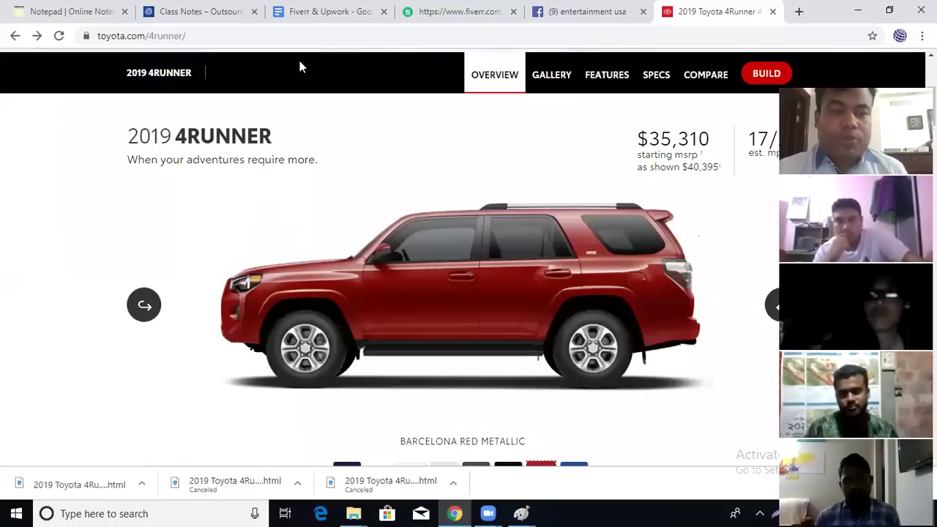
click(300, 36)
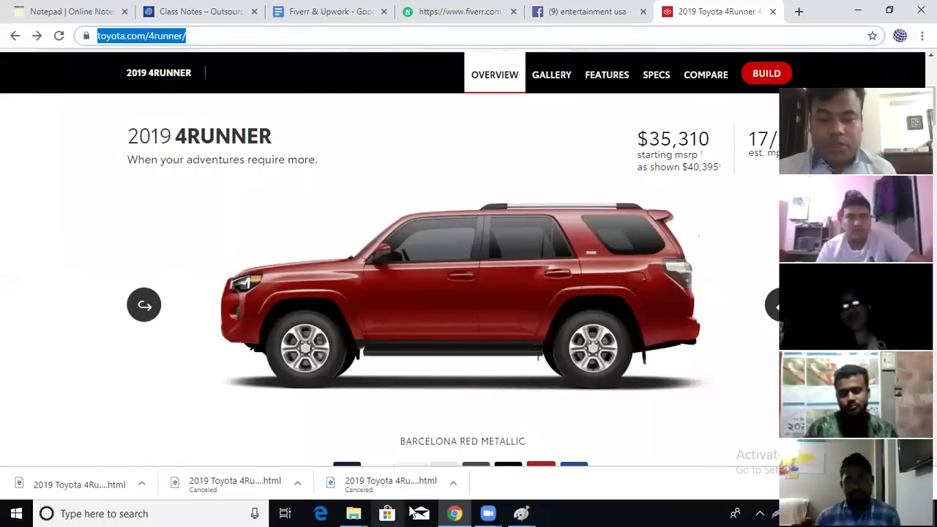
click(454, 513)
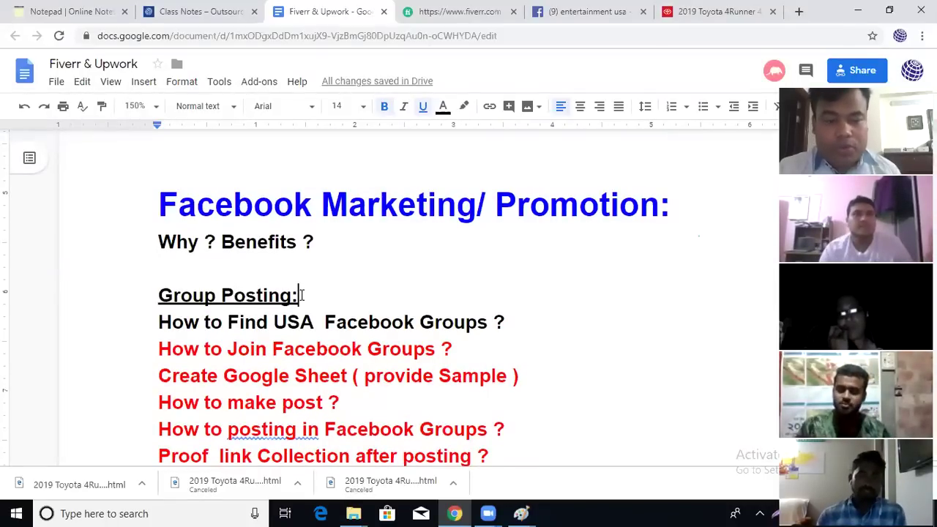
drag(300, 295, 159, 294)
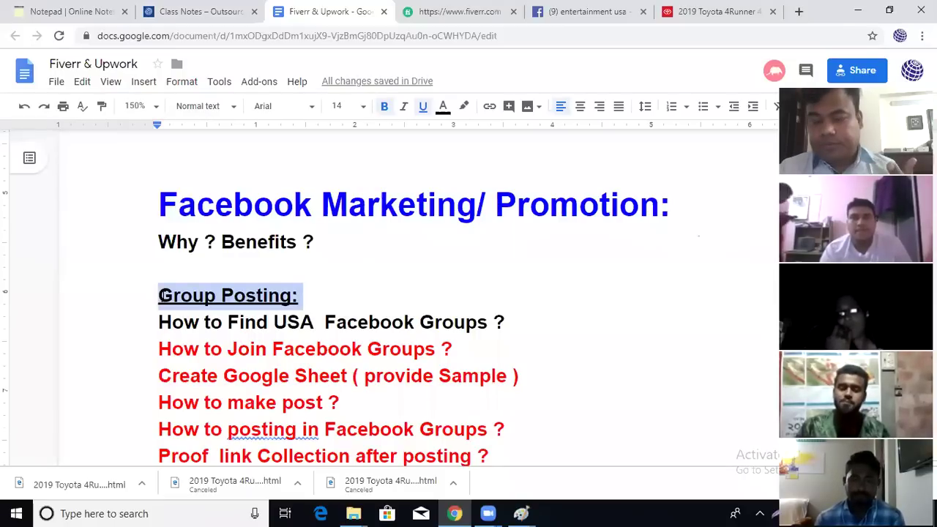
click(306, 294)
scroll(291, 293, down, 1)
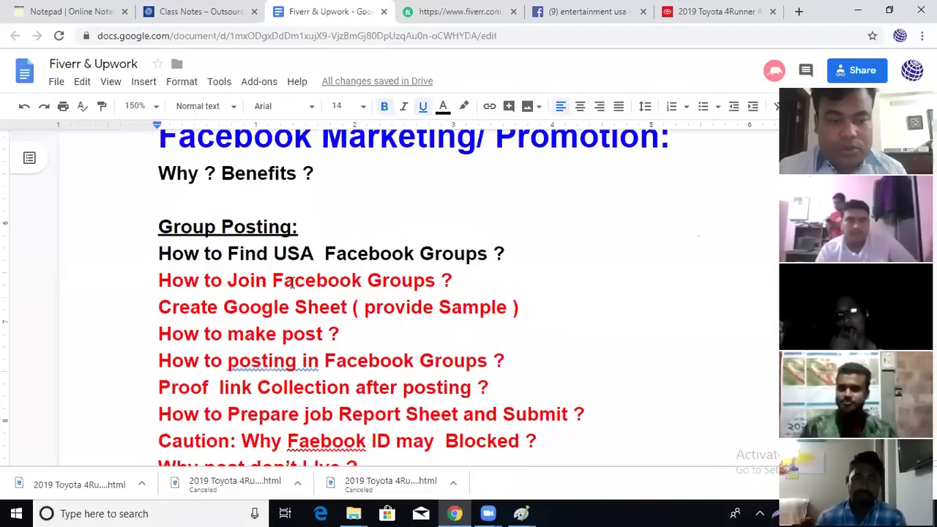
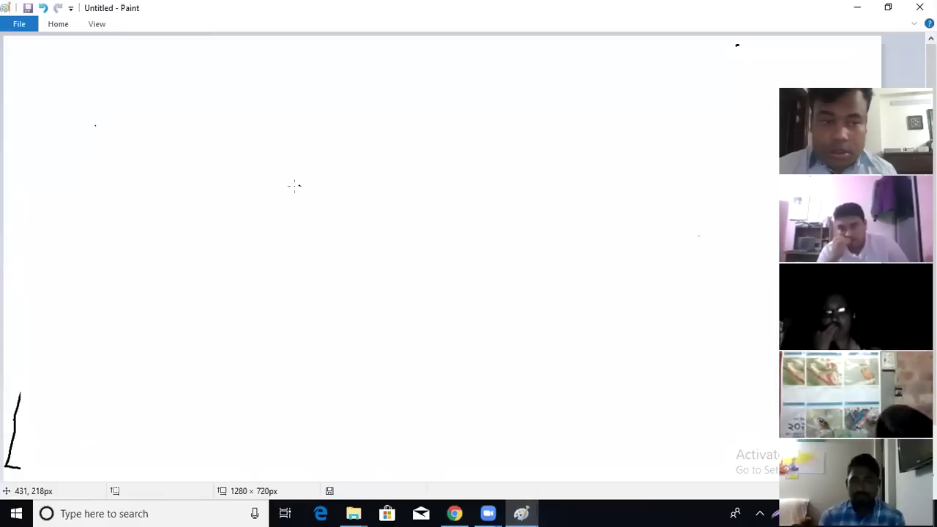
Step: Handwrite 'Can — Automobile. Transport,' across the top of the Paint canvas
mouse_move(131, 79)
mouse_down()
mouse_move(139, 112)
mouse_move(240, 101)
mouse_up()
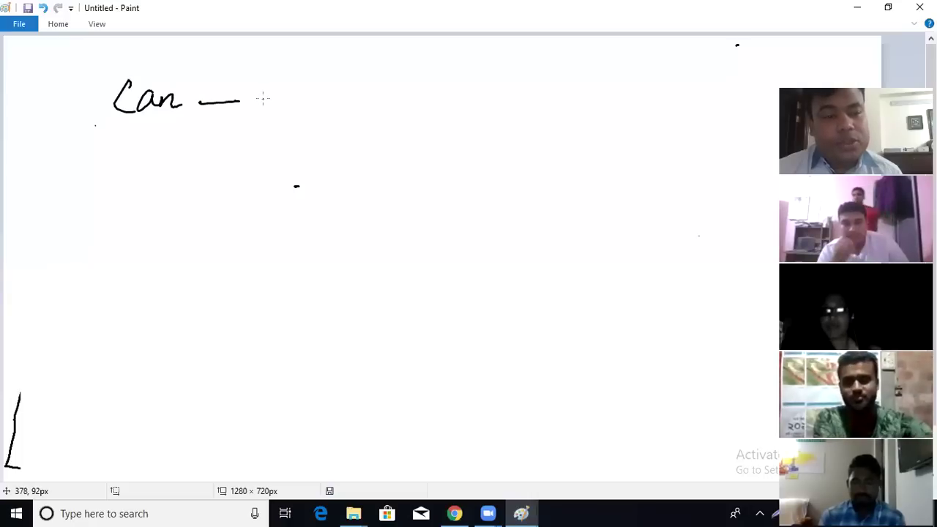
mouse_move(278, 83)
mouse_down()
mouse_move(290, 114)
mouse_move(291, 97)
mouse_up()
drag(292, 97, 307, 110)
drag(307, 87, 316, 109)
click(333, 102)
mouse_move(319, 95)
mouse_down()
mouse_move(328, 107)
mouse_move(399, 107)
mouse_up()
click(421, 105)
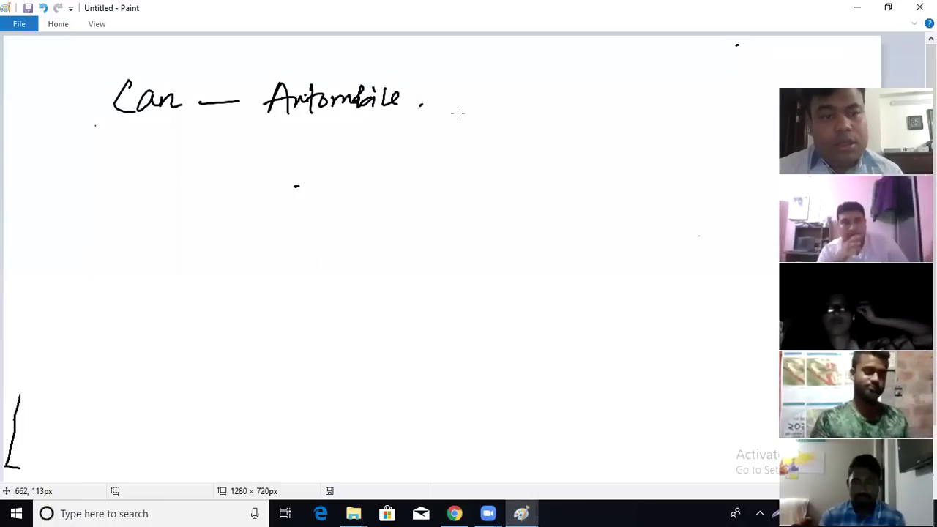
drag(441, 86, 479, 85)
mouse_move(461, 88)
mouse_down()
mouse_move(457, 116)
mouse_move(486, 99)
mouse_move(505, 111)
mouse_move(515, 100)
mouse_up()
mouse_move(525, 98)
mouse_down()
mouse_move(529, 128)
mouse_move(550, 101)
mouse_up()
mouse_move(561, 109)
mouse_down()
mouse_move(566, 98)
mouse_move(573, 110)
mouse_up()
mouse_move(566, 95)
mouse_down()
mouse_move(586, 93)
mouse_move(599, 115)
mouse_up()
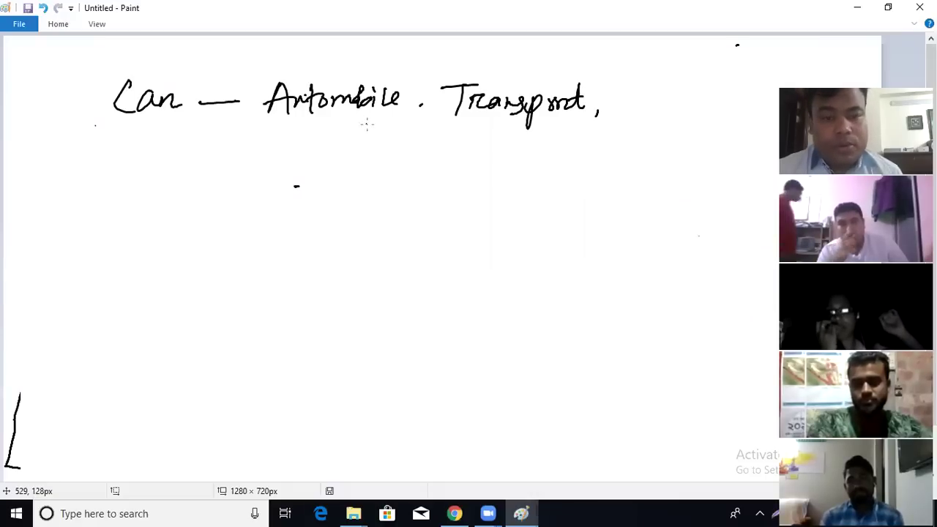
Step: Write 'Driving · Traffic rules.' on the second line and underline 'Can'
mouse_move(377, 183)
mouse_down()
mouse_move(398, 166)
mouse_move(498, 155)
mouse_up()
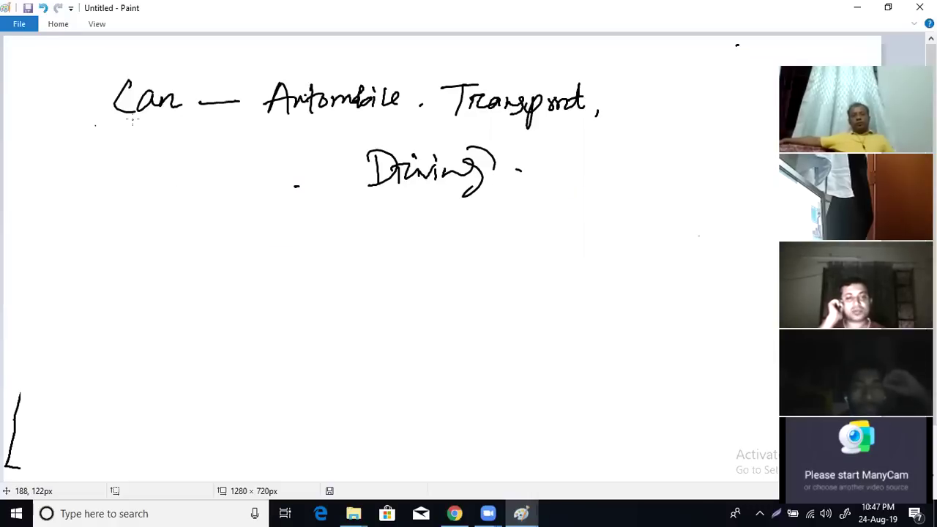
drag(133, 124, 175, 124)
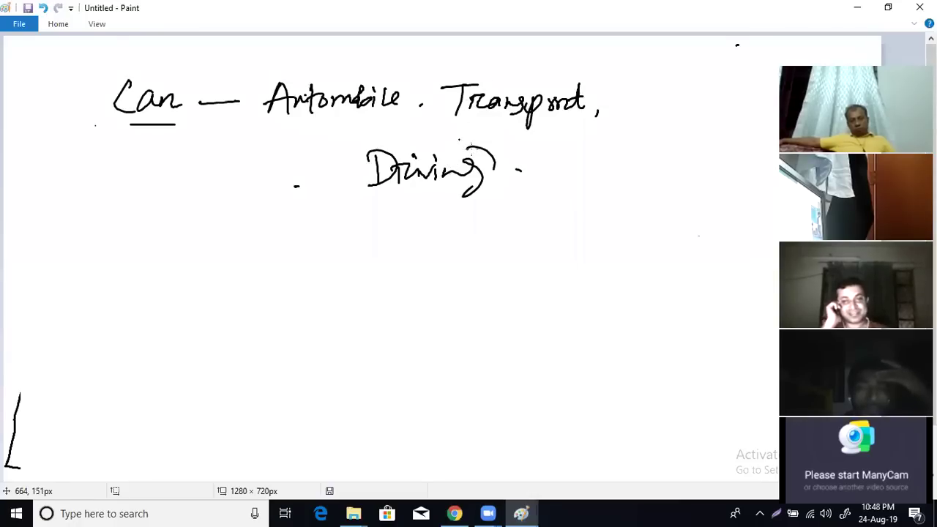
mouse_move(546, 155)
mouse_down()
mouse_move(577, 152)
mouse_move(553, 194)
mouse_up()
mouse_move(569, 186)
mouse_down()
mouse_move(575, 167)
mouse_move(639, 182)
mouse_up()
mouse_move(670, 162)
mouse_down()
mouse_move(672, 180)
mouse_move(730, 170)
mouse_move(745, 180)
mouse_up()
click(754, 173)
drag(337, 230, 346, 235)
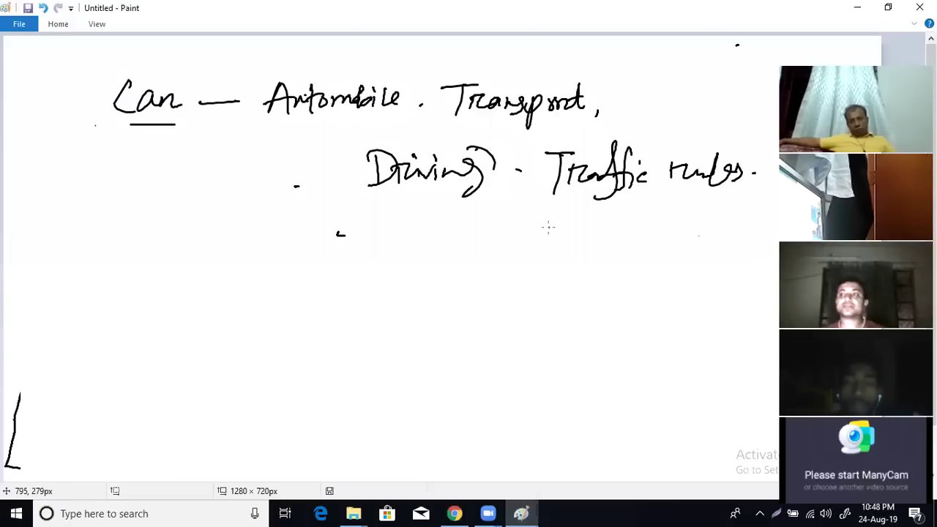
Step: After glancing at the Facebook tab, handwrite 'Buy sell usa' above Automobile and 'usa' beside Transport
click(454, 513)
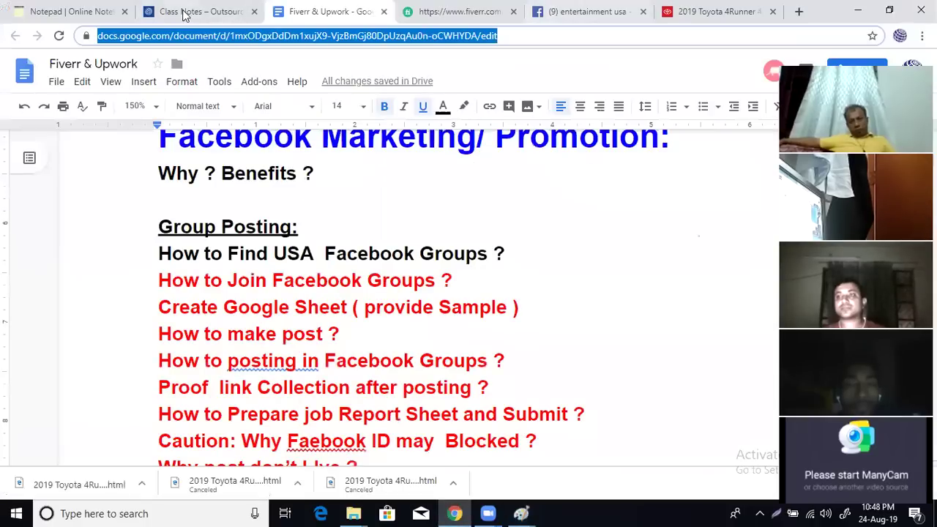
click(614, 9)
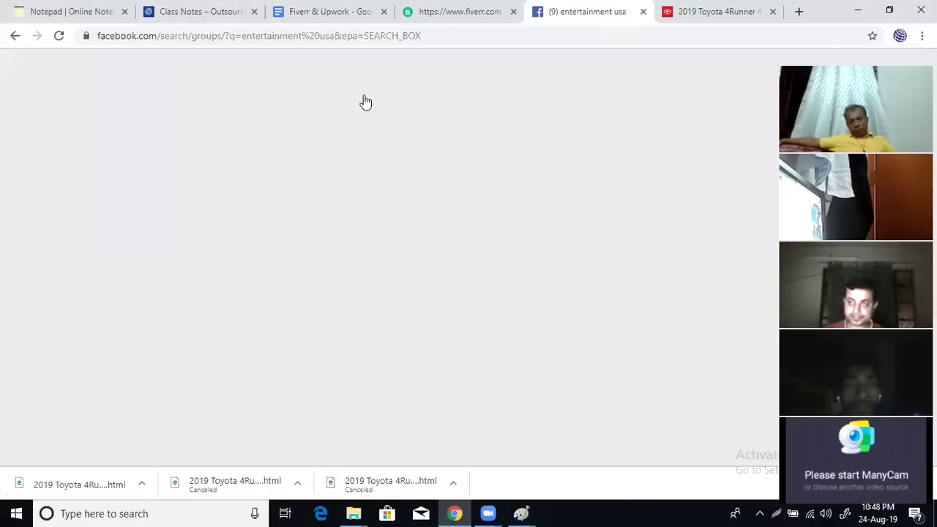
click(463, 512)
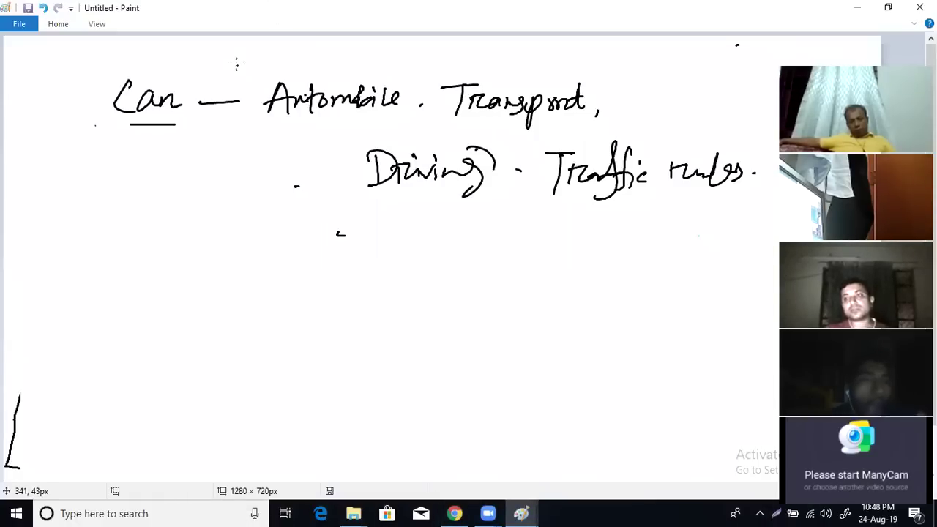
mouse_move(244, 54)
mouse_down()
mouse_move(252, 60)
mouse_move(248, 82)
mouse_move(294, 63)
mouse_move(306, 85)
mouse_move(338, 65)
mouse_move(342, 80)
mouse_up()
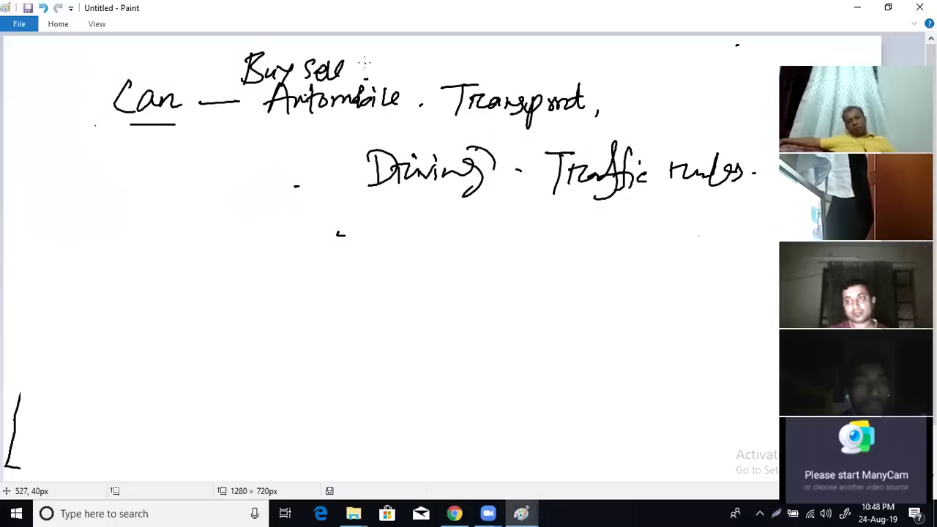
mouse_move(367, 60)
mouse_down()
mouse_move(376, 76)
mouse_move(401, 77)
mouse_move(399, 115)
mouse_up()
drag(610, 106, 641, 121)
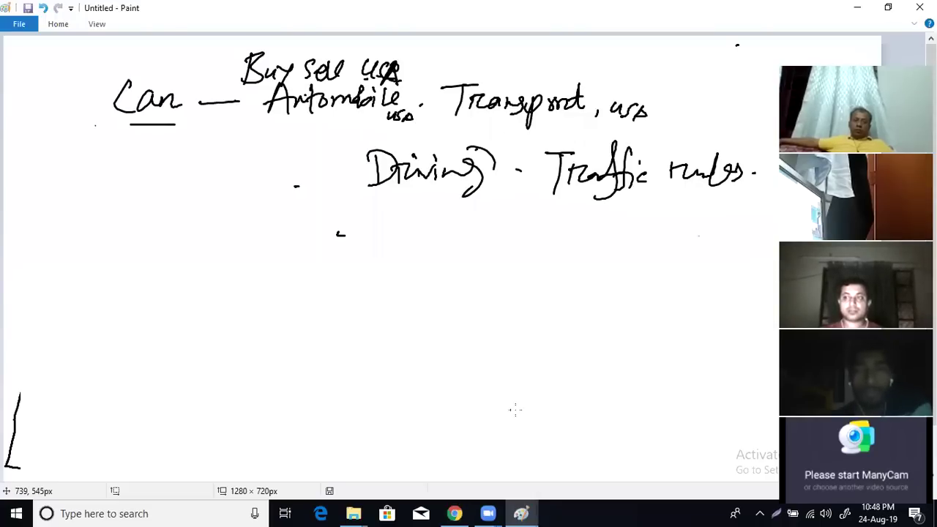
Step: Search Facebook groups for 'automobile usa' and scroll through the results
key(alt+Tab)
click(167, 66)
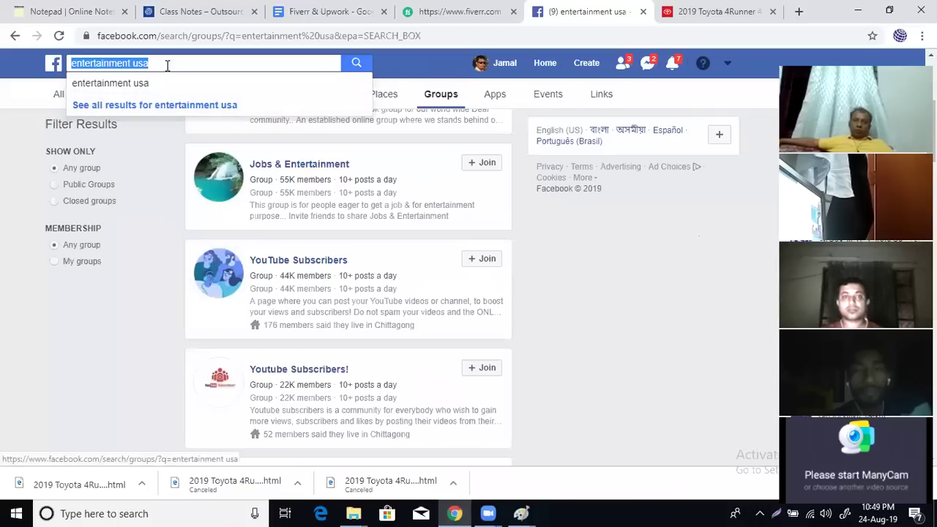
text(auto)
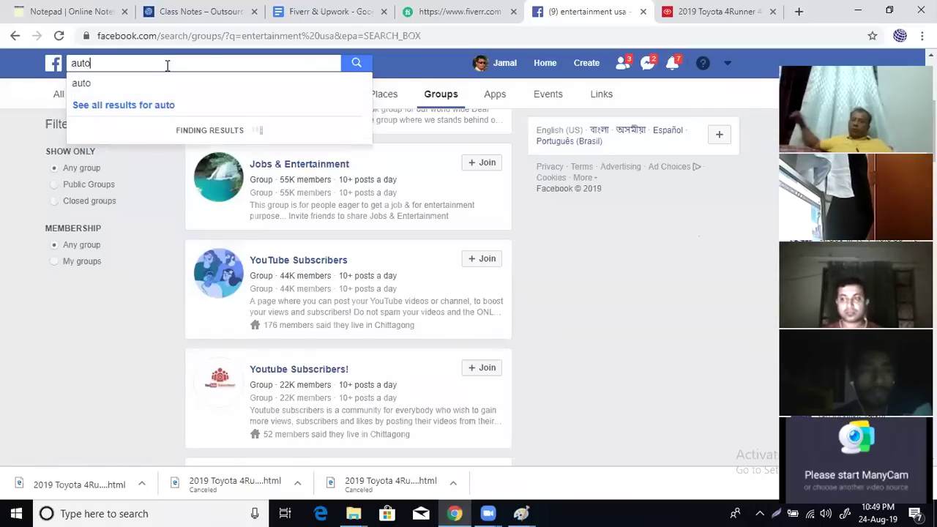
text(mobile usa)
key(Return)
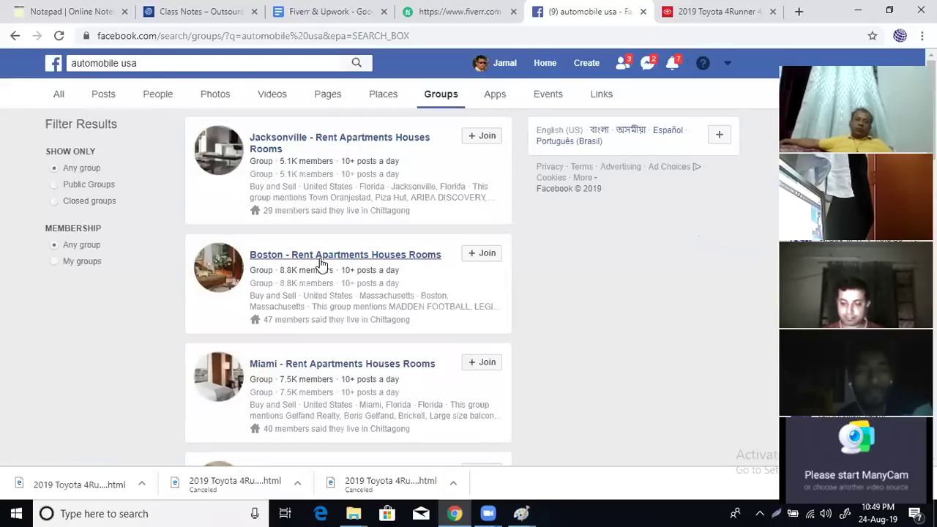
scroll(344, 348, down, 2)
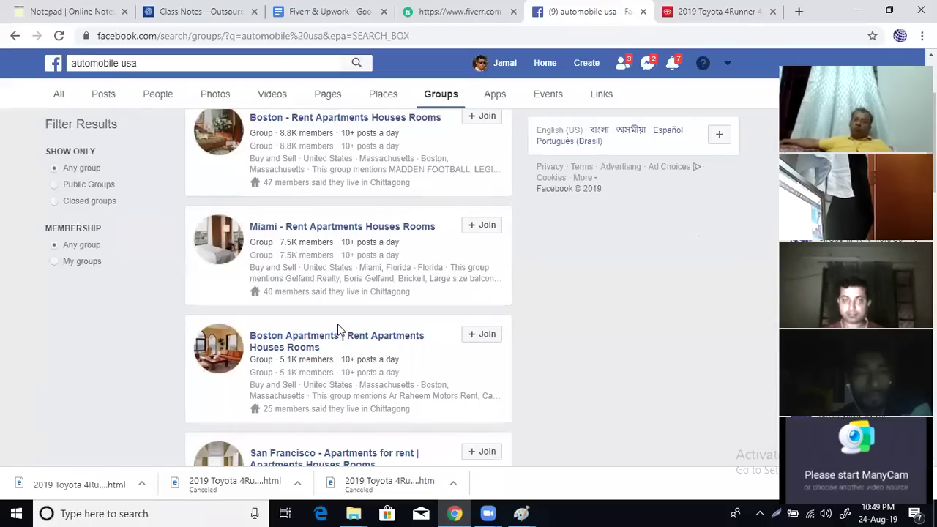
scroll(338, 329, down, 2)
scroll(330, 320, up, 4)
scroll(322, 311, down, 4)
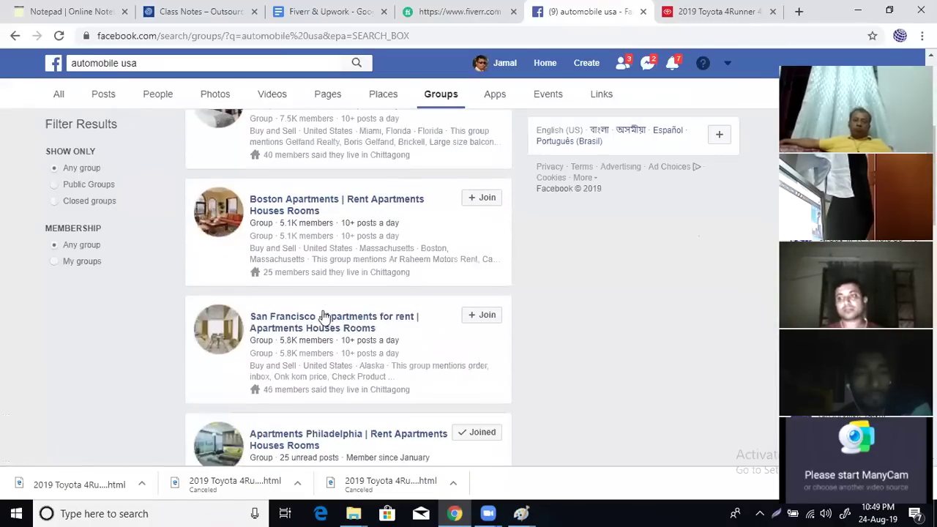
scroll(324, 319, down, 1)
scroll(321, 315, up, 5)
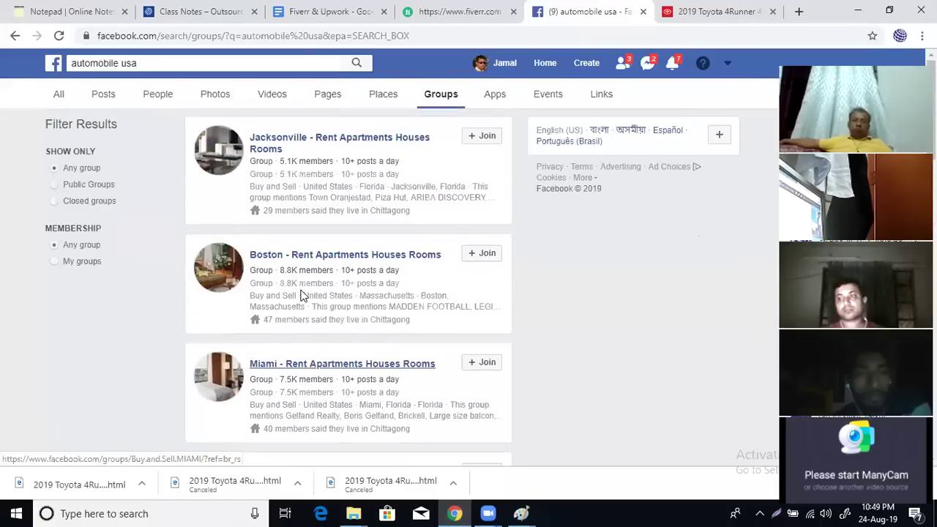
Step: Search Facebook groups for 'car usa' and scroll through the results
click(169, 60)
text(car usa)
key(Return)
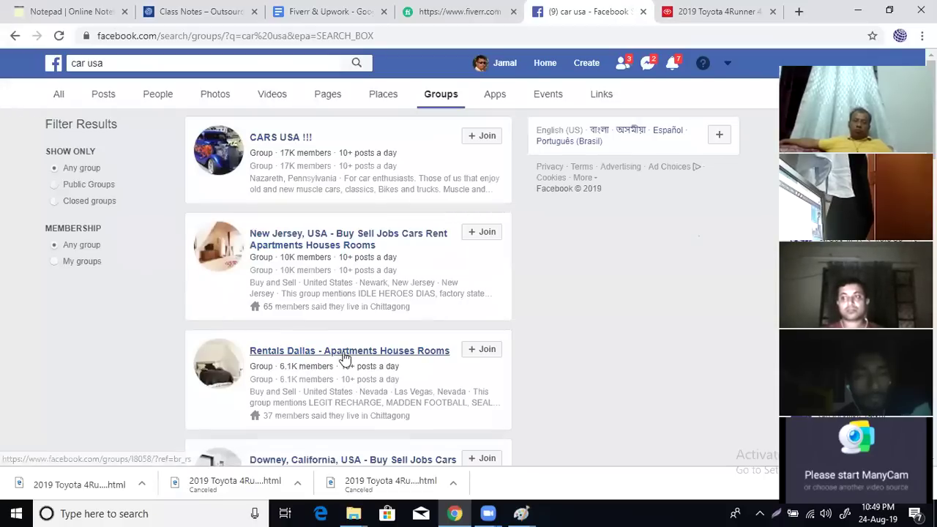
scroll(354, 358, down, 2)
scroll(348, 337, down, 2)
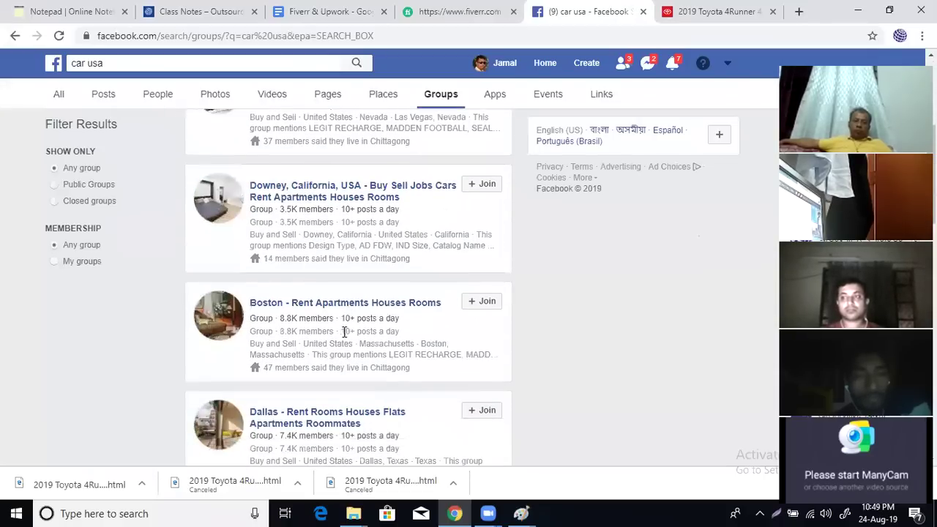
scroll(325, 300, down, 2)
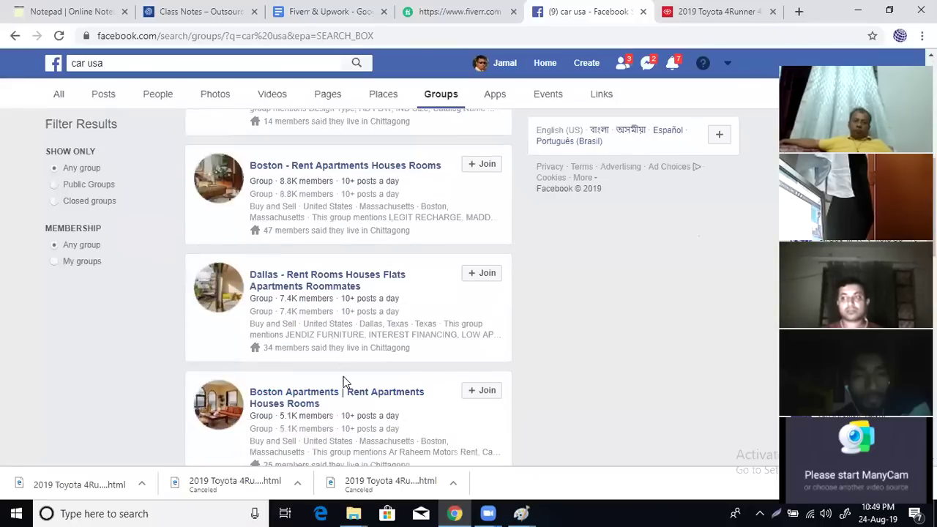
scroll(329, 336, up, 5)
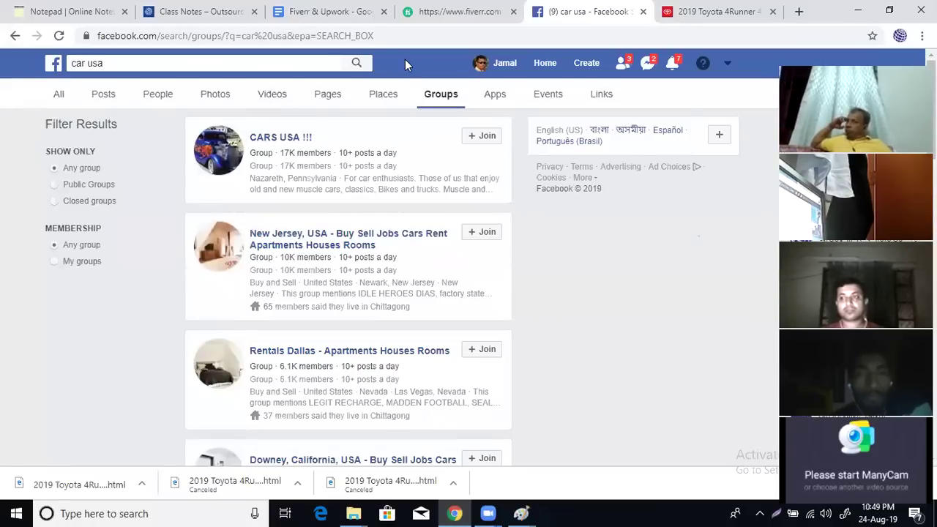
Step: Replace the search text and run a group search for 'buy sell us'
click(198, 63)
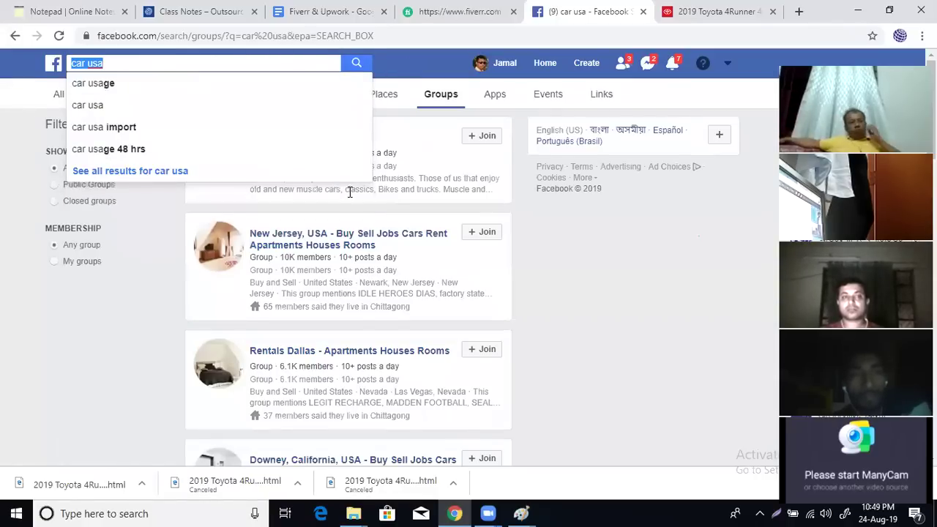
text(car)
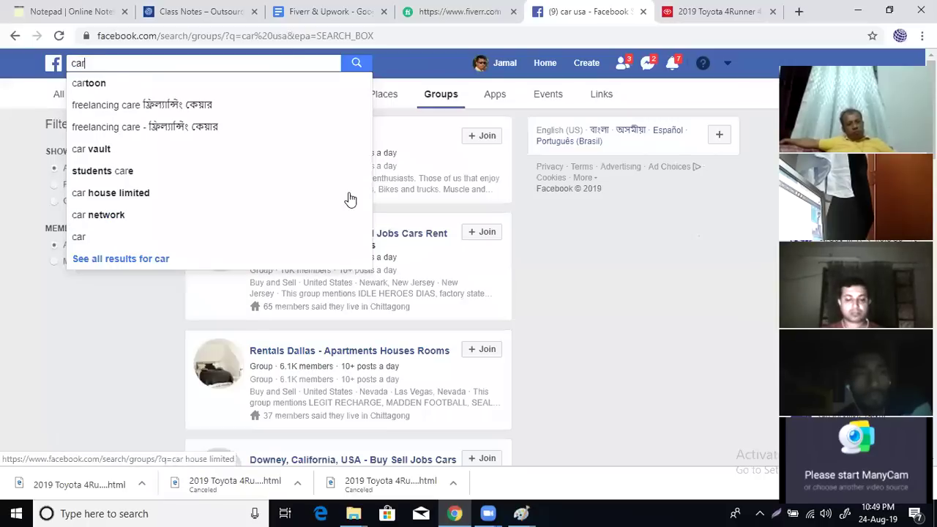
key(BackSpace)
key(BackSpace)
key(BackSpace)
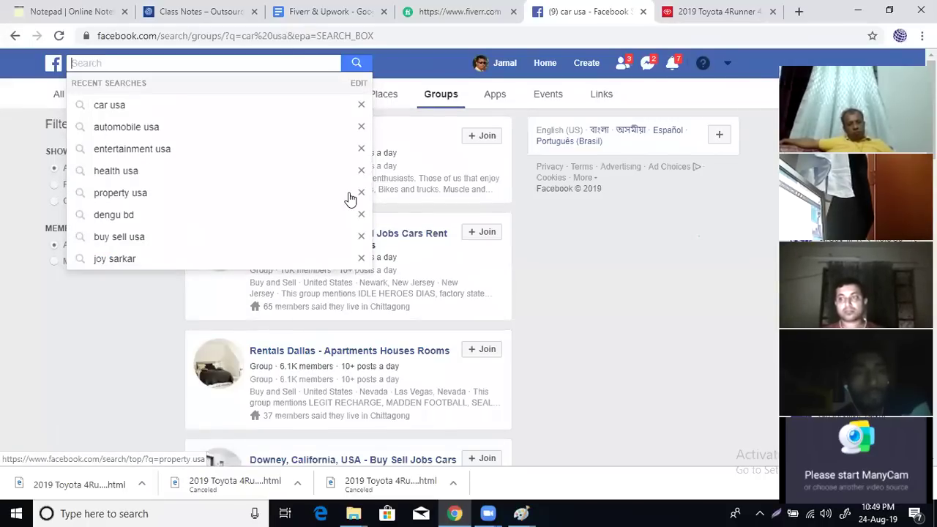
text(buy sell usa)
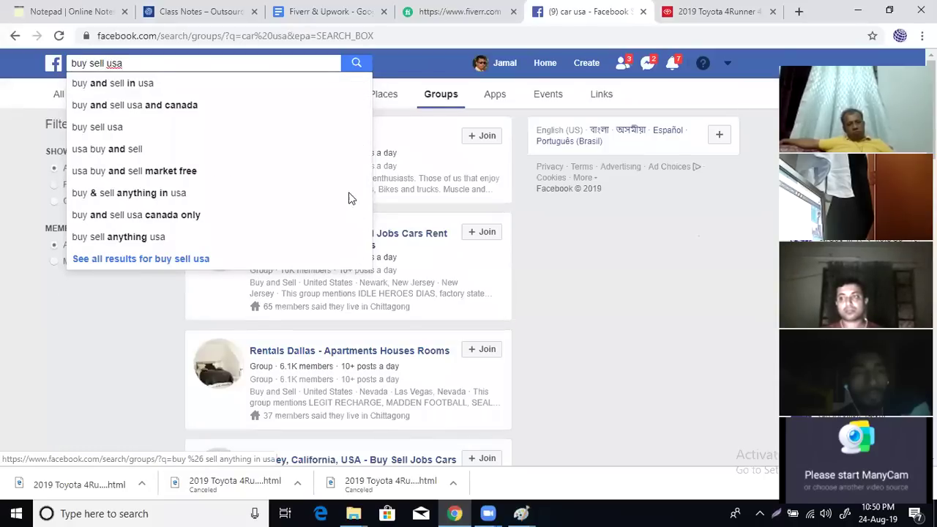
key(Return)
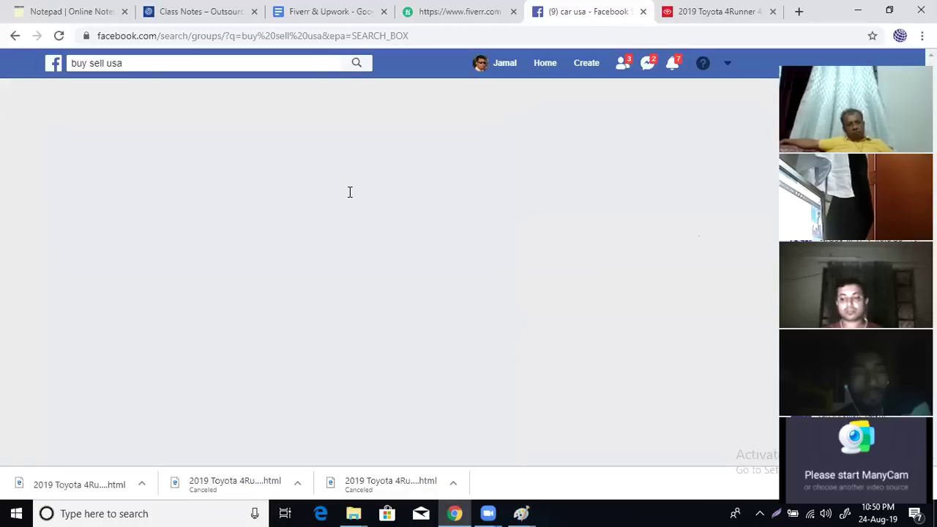
Step: Underline the 'Buy sell usa' note in Paint, then bring the browser back
mouse_move(518, 512)
click(445, 464)
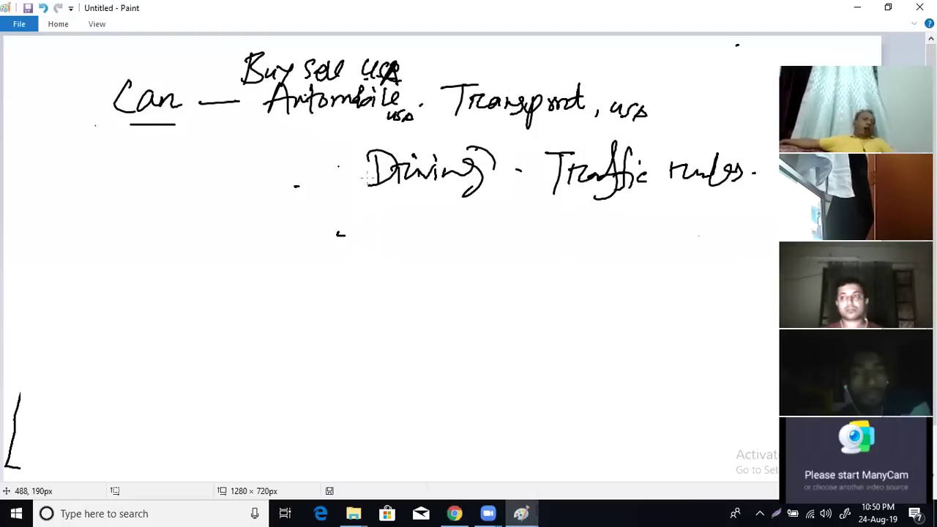
drag(268, 84, 400, 75)
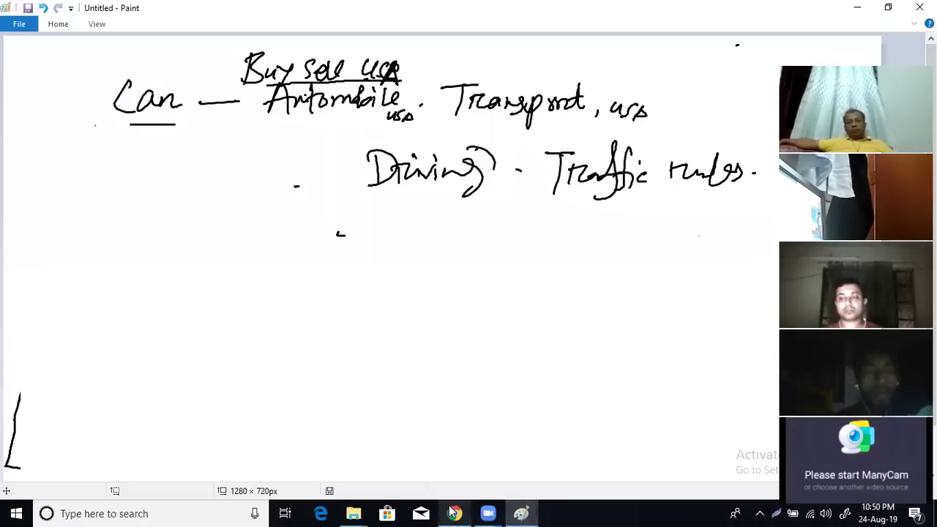
mouse_move(454, 513)
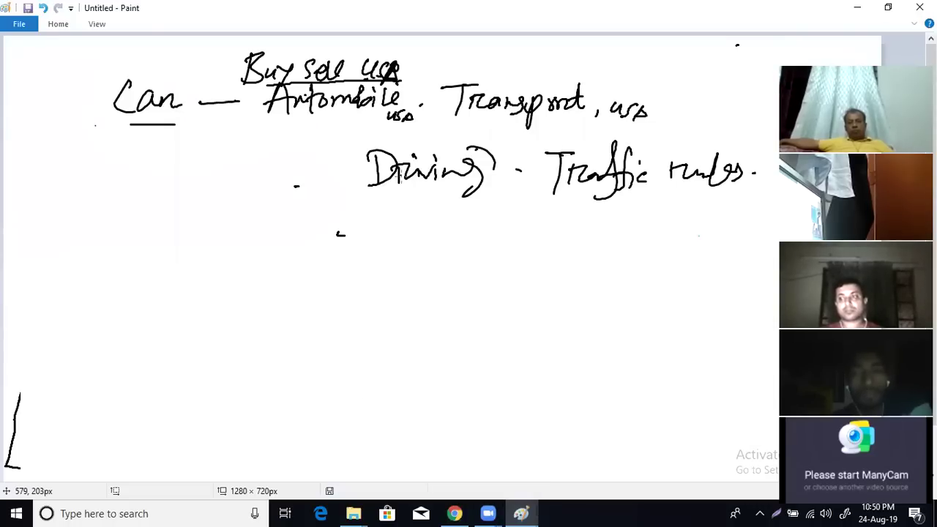
click(455, 513)
Step: Open a new browser tab and go to Google Drive
click(798, 11)
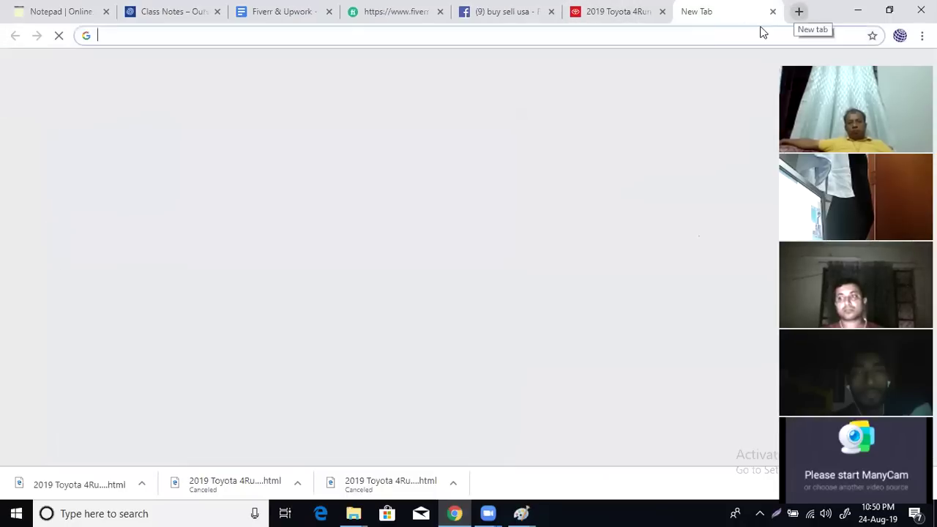
text(ww)
key(BackSpace)
click(710, 35)
text(driv)
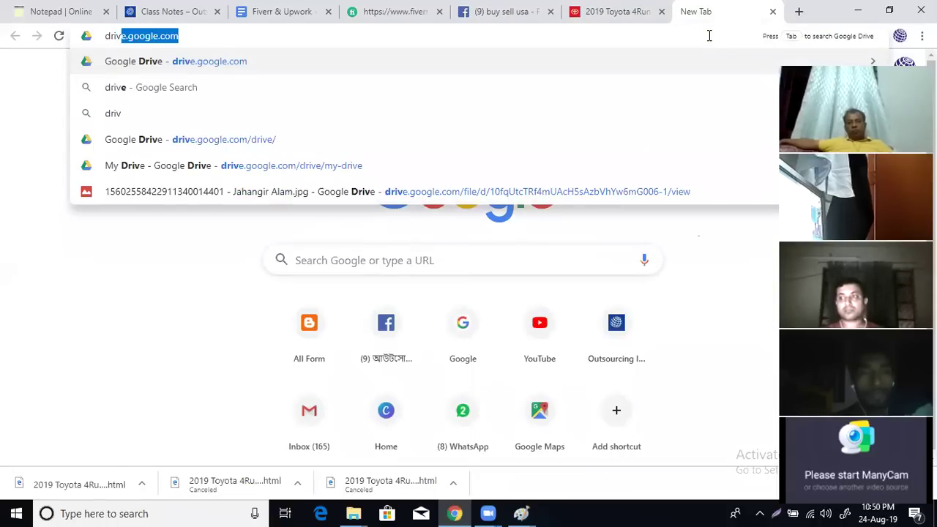
key(Return)
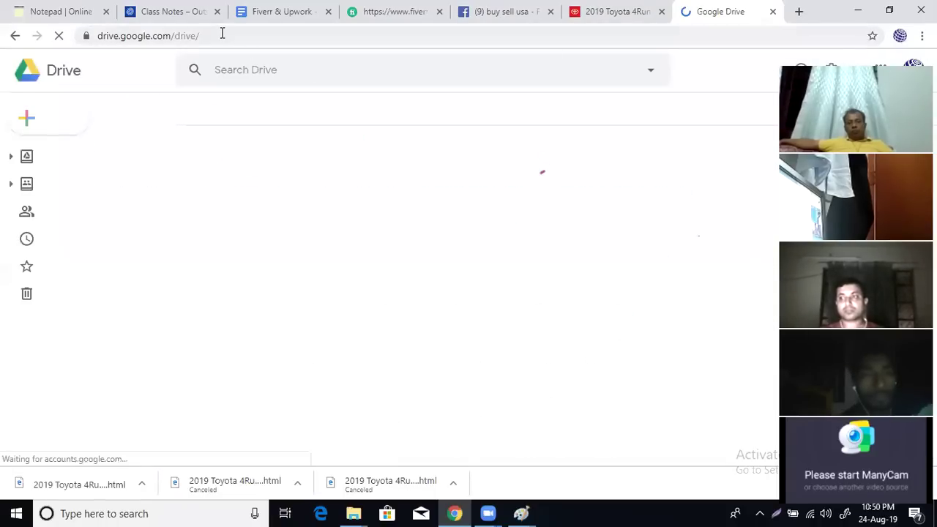
click(221, 34)
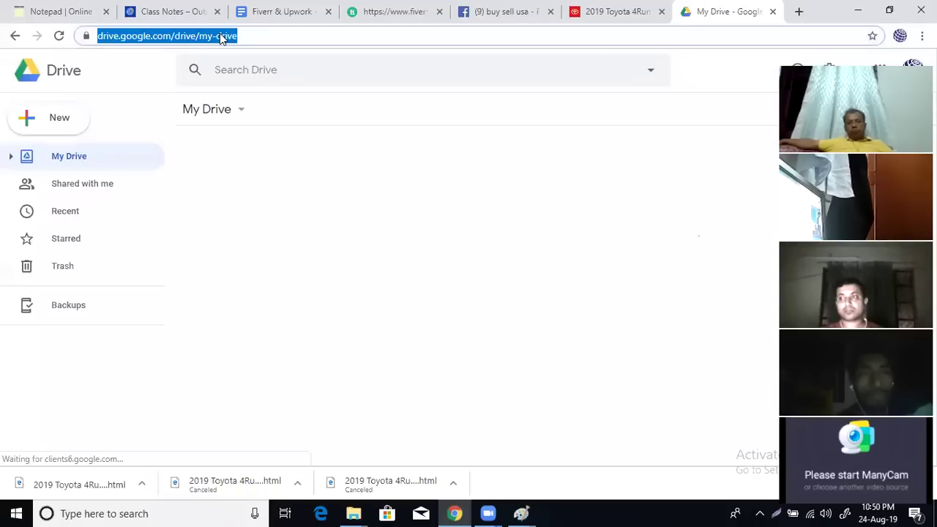
click(245, 35)
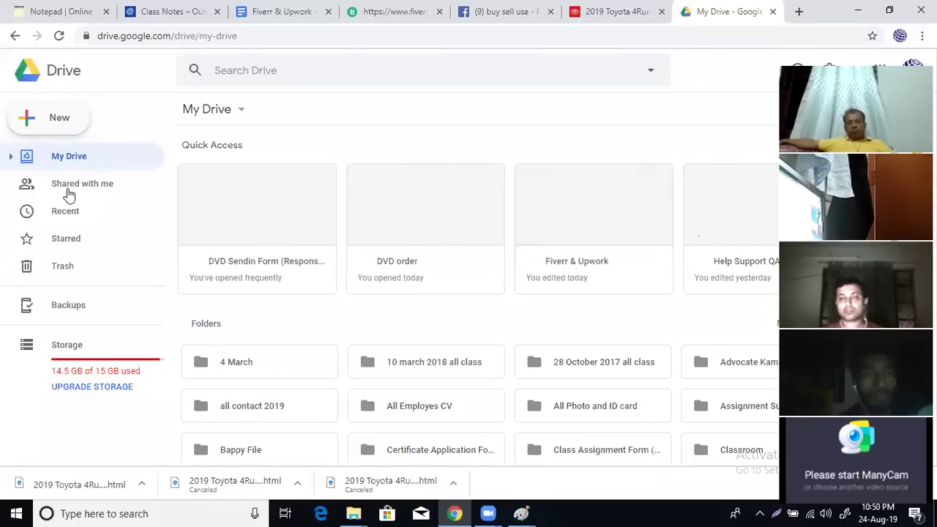
Step: From Drive's New menu, create a blank Google Sheets spreadsheet, cancelling an accidental new folder
click(50, 127)
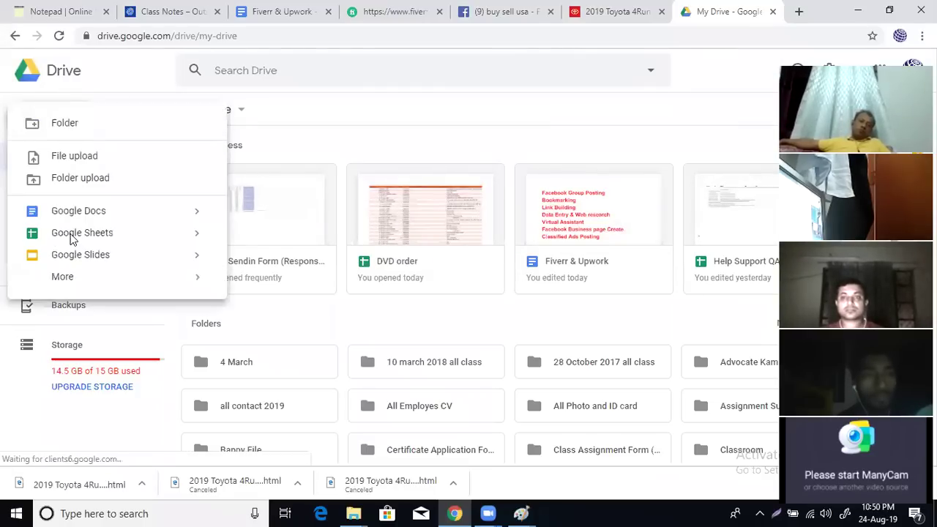
key(shift+f)
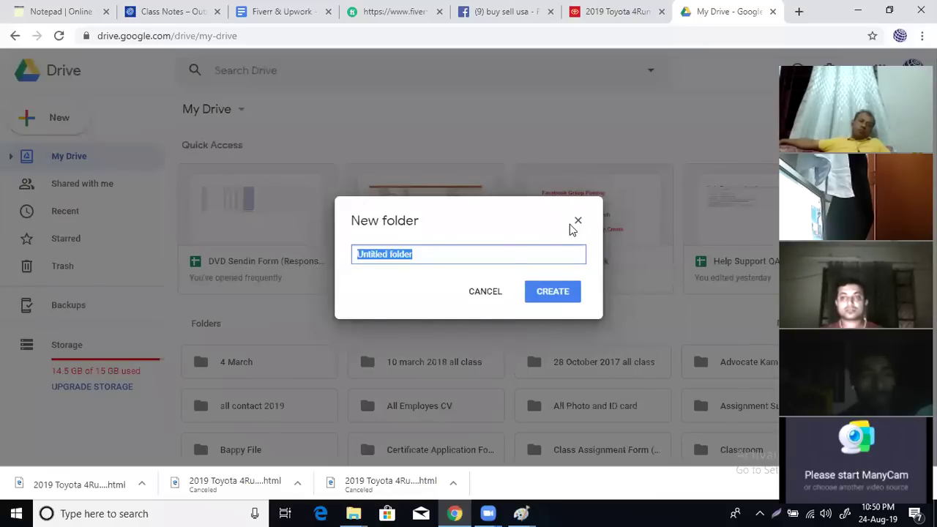
click(578, 222)
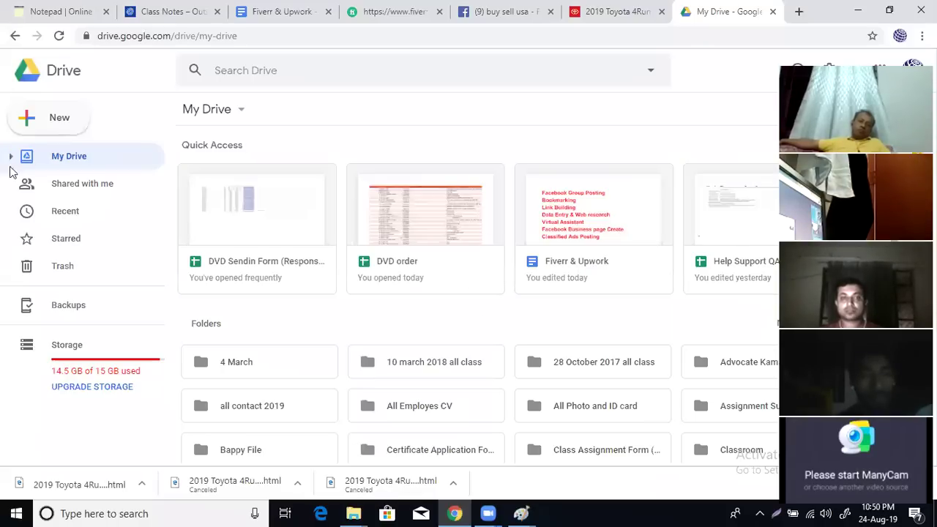
click(51, 126)
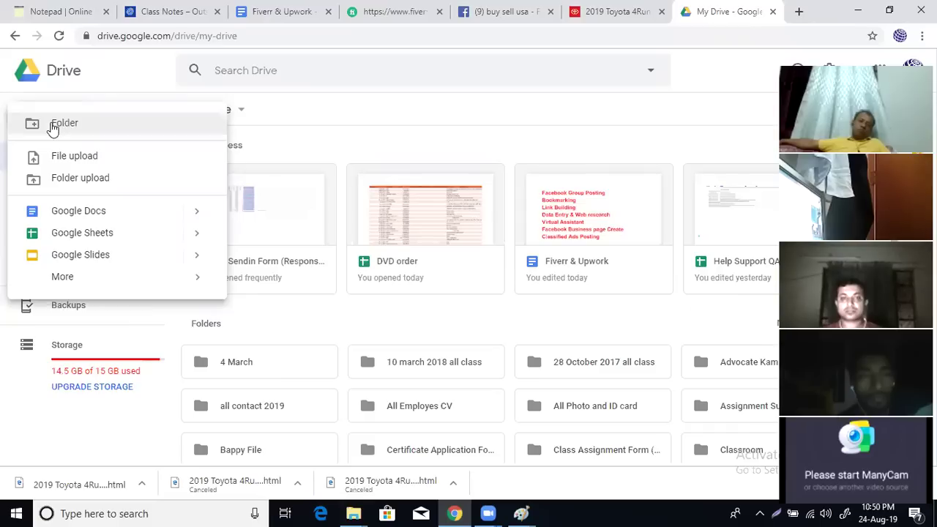
click(79, 232)
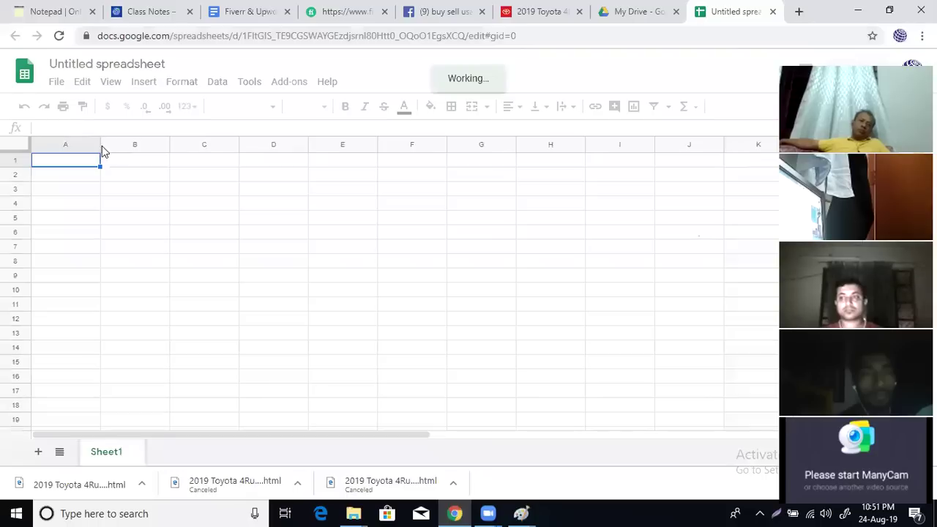
Step: Rename the spreadsheet to 'USA gorups list'
click(110, 63)
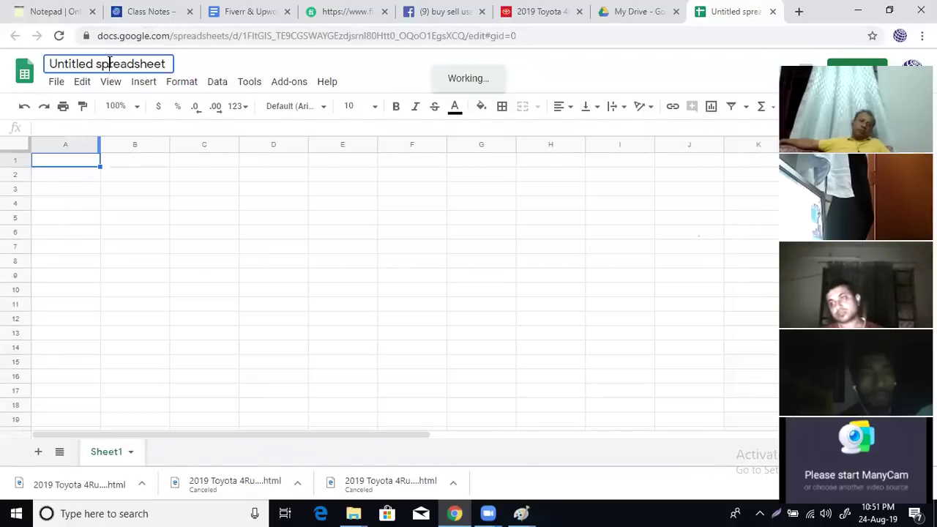
click(110, 63)
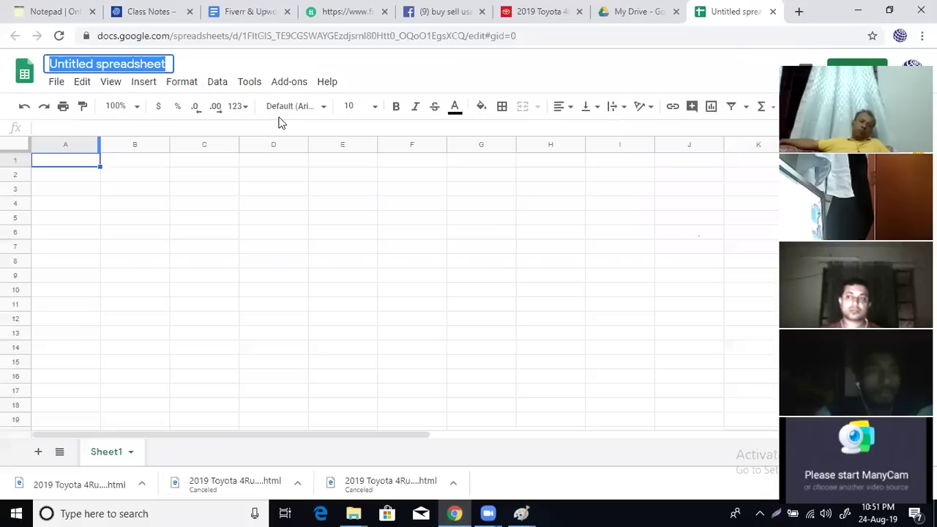
text(USA gorup)
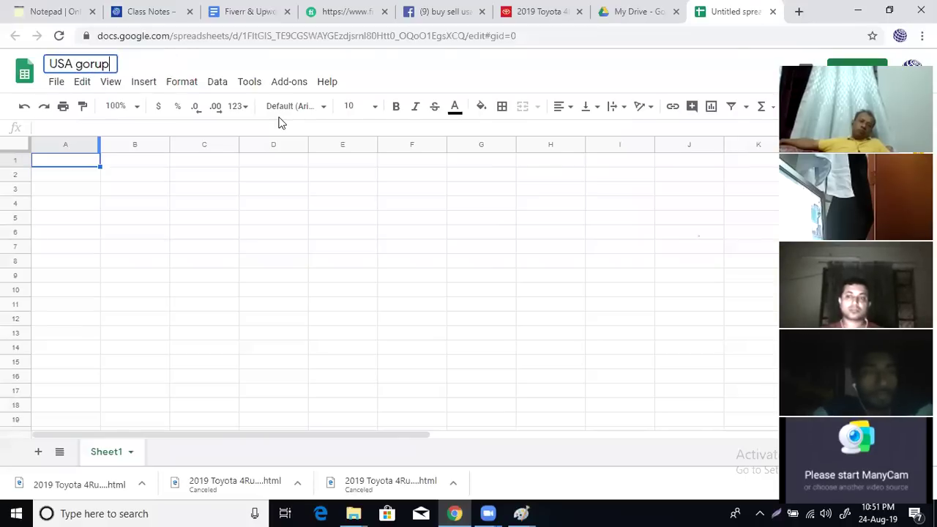
text(s list)
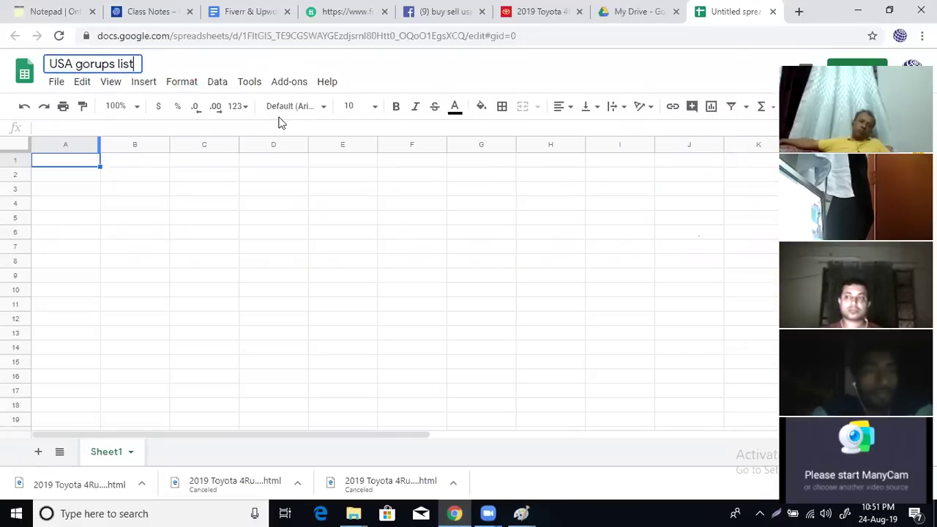
click(147, 162)
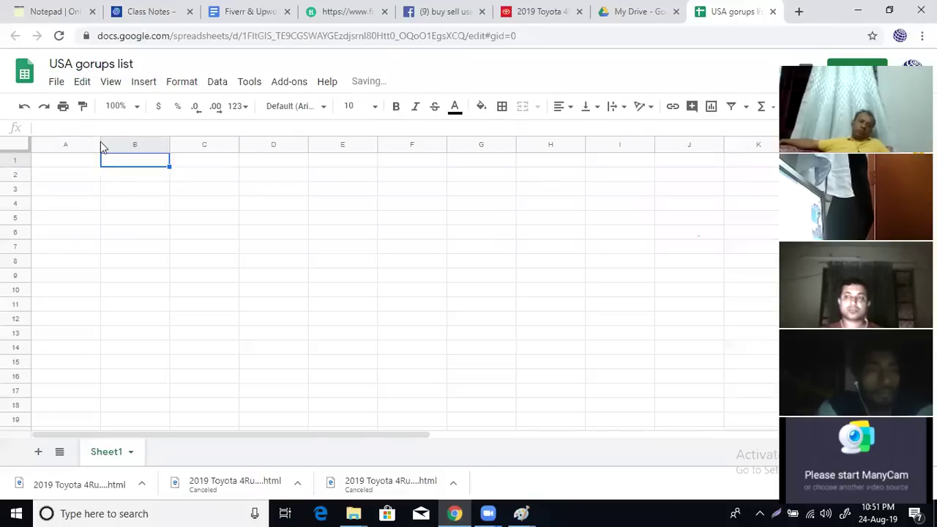
Step: Widen columns A, C and D, then select cell A1
drag(99, 137, 414, 157)
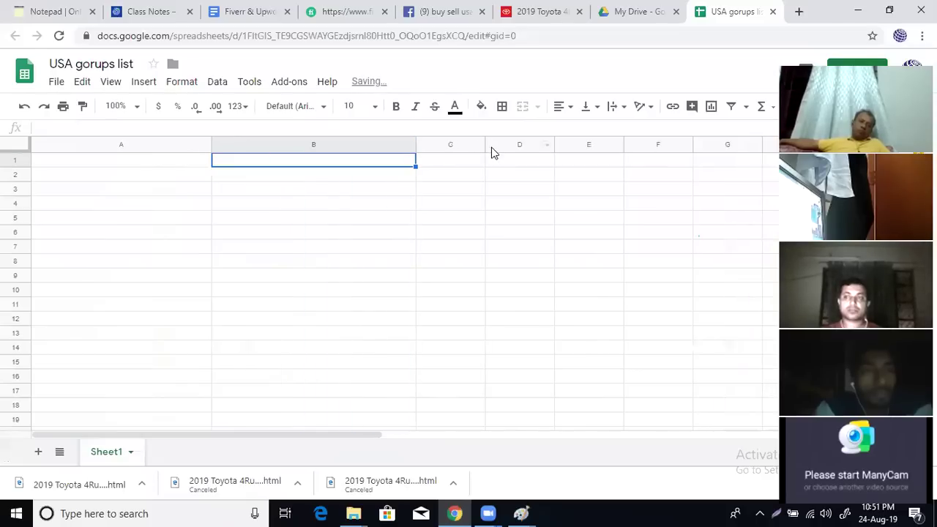
drag(483, 143, 600, 157)
drag(669, 144, 780, 146)
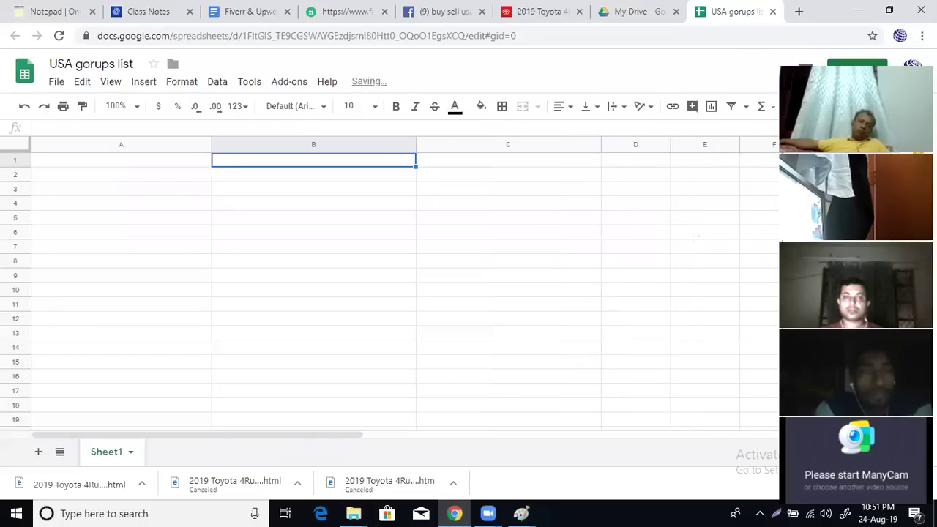
click(129, 163)
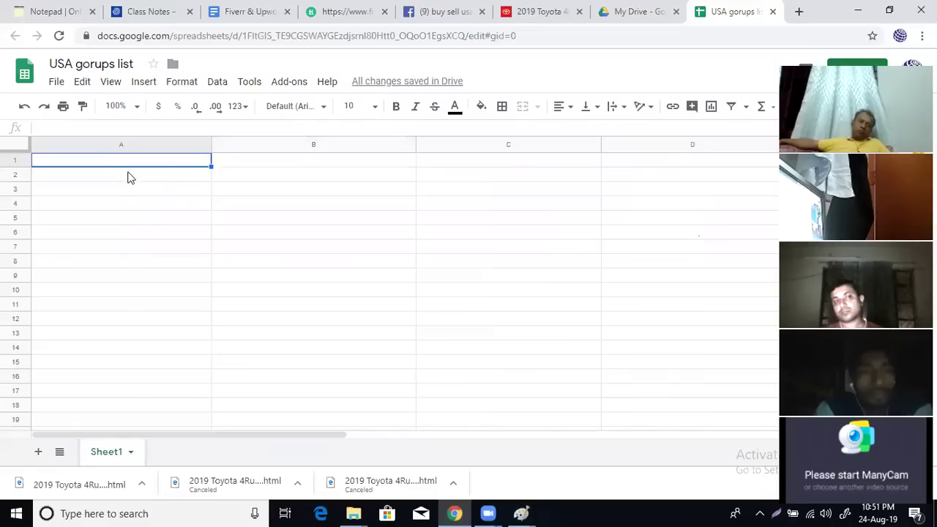
click(130, 177)
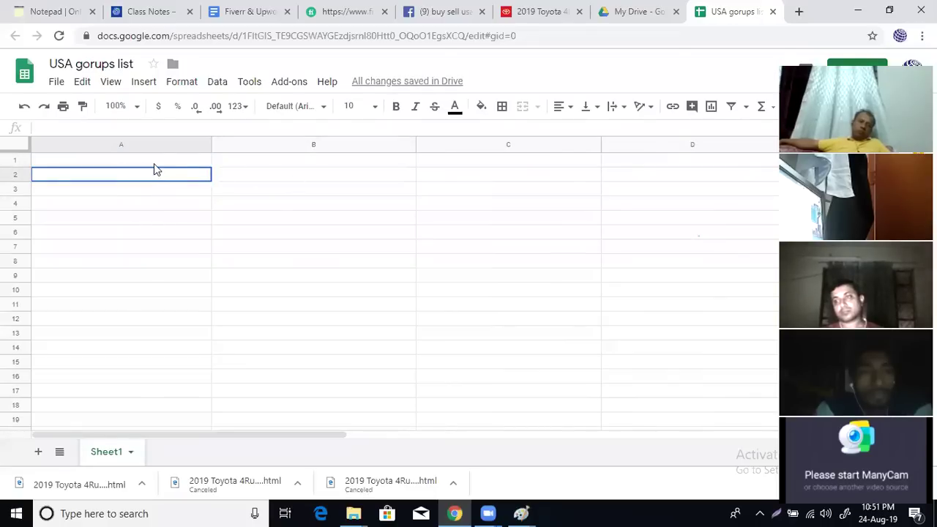
click(118, 163)
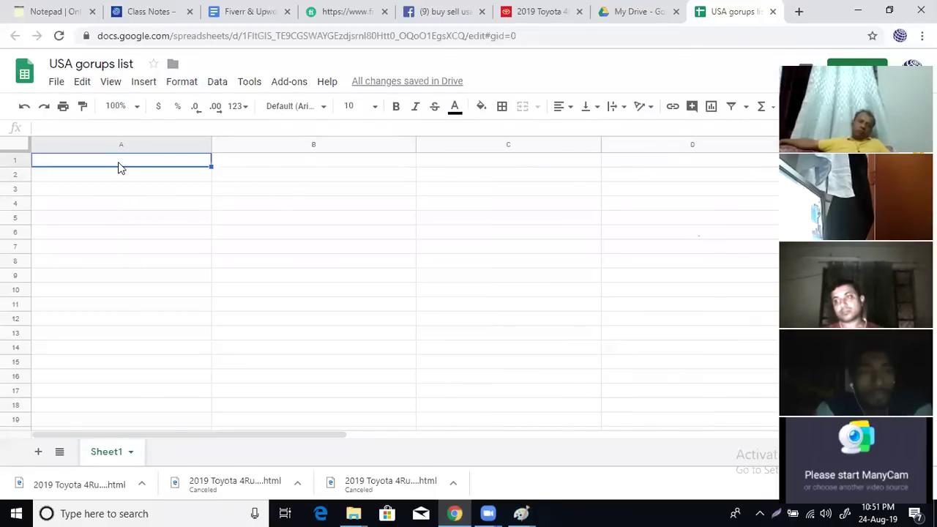
Step: Enter 'Buy Sell USA gorup' in A1 and 'car USA gorup' in B1
double_click(119, 161)
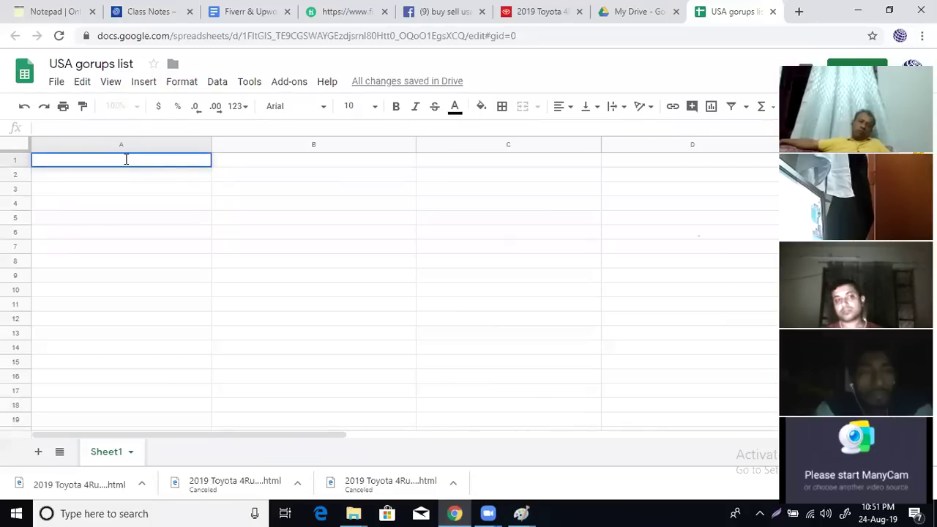
text(Buy SE)
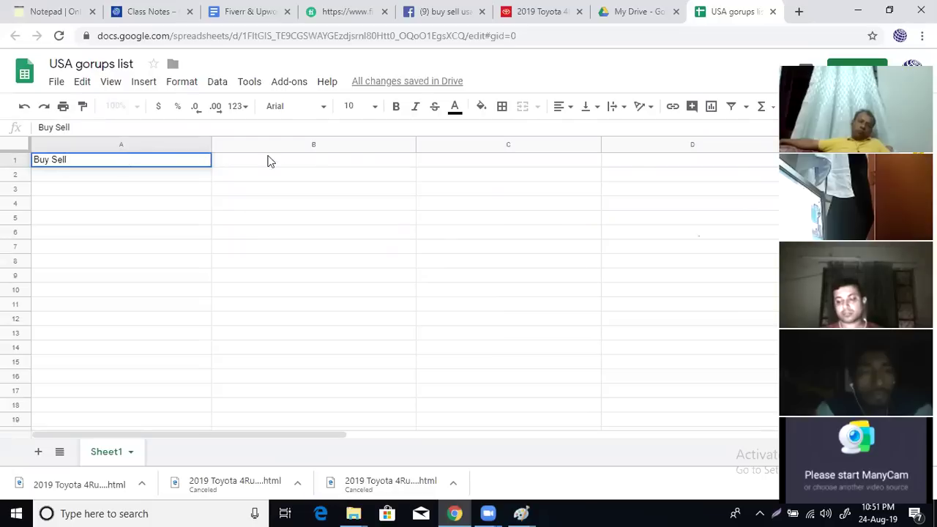
click(320, 158)
text(car)
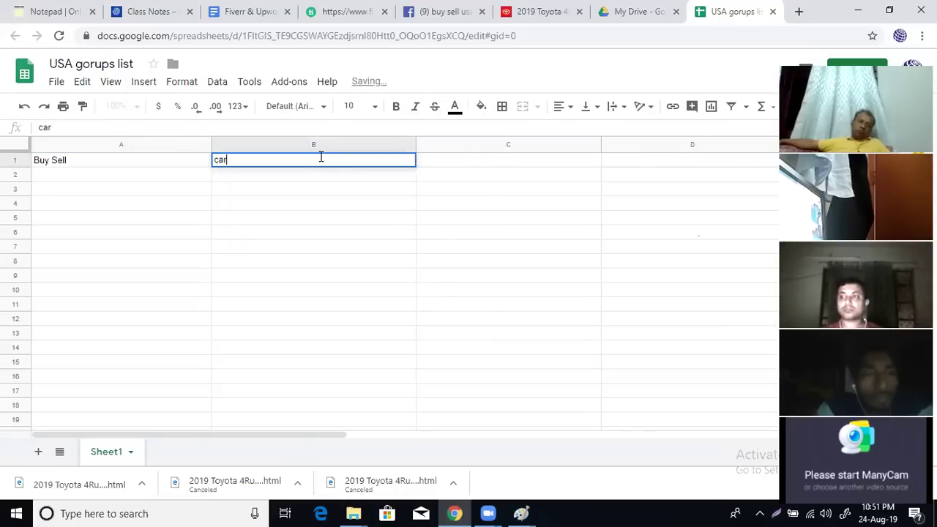
click(135, 160)
double_click(126, 160)
text(USA )
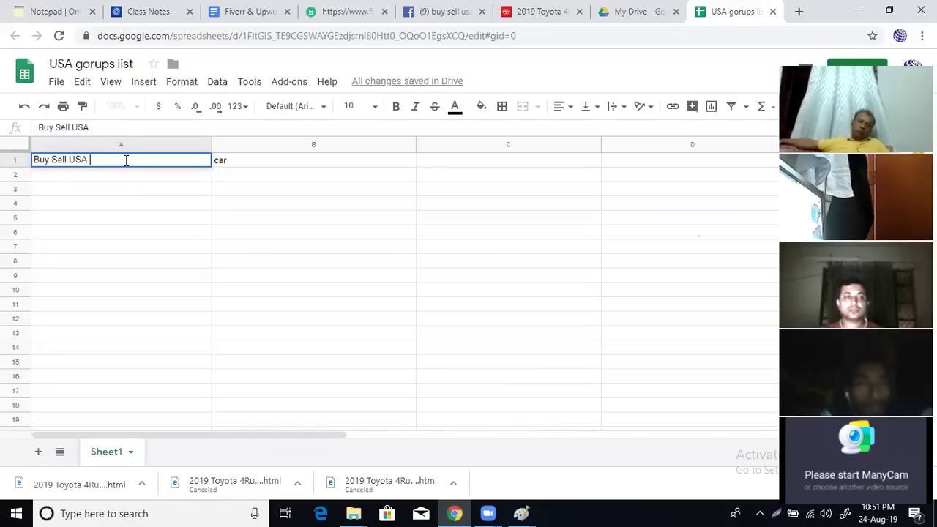
text(gorup)
click(246, 164)
double_click(247, 162)
text(USA)
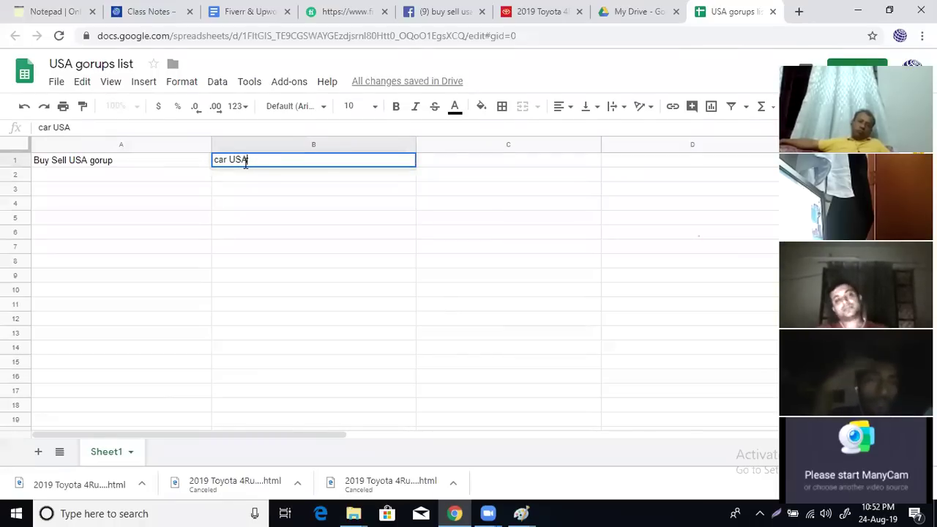
text( gorup)
click(454, 163)
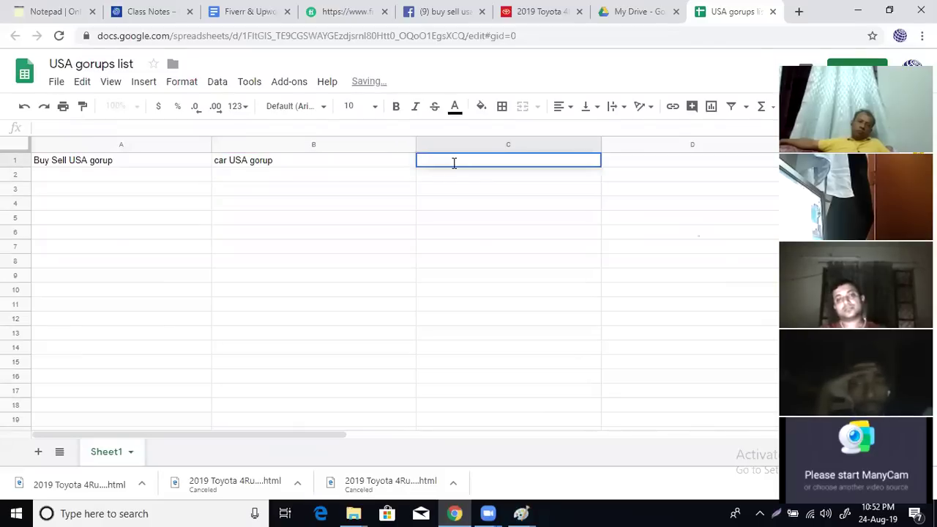
Step: Enter 'Driving USA' in C1 and 'Traffic Rules USA' in D1
text(Driving )
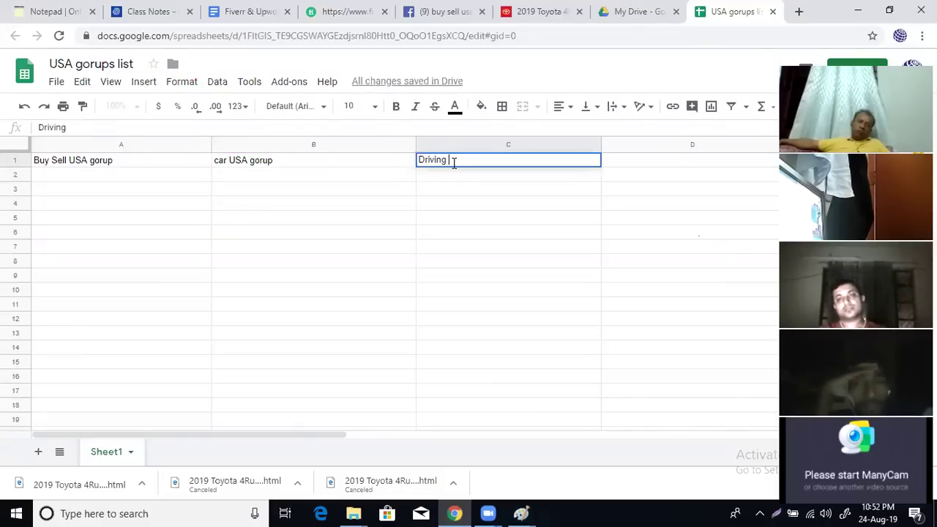
text(USA)
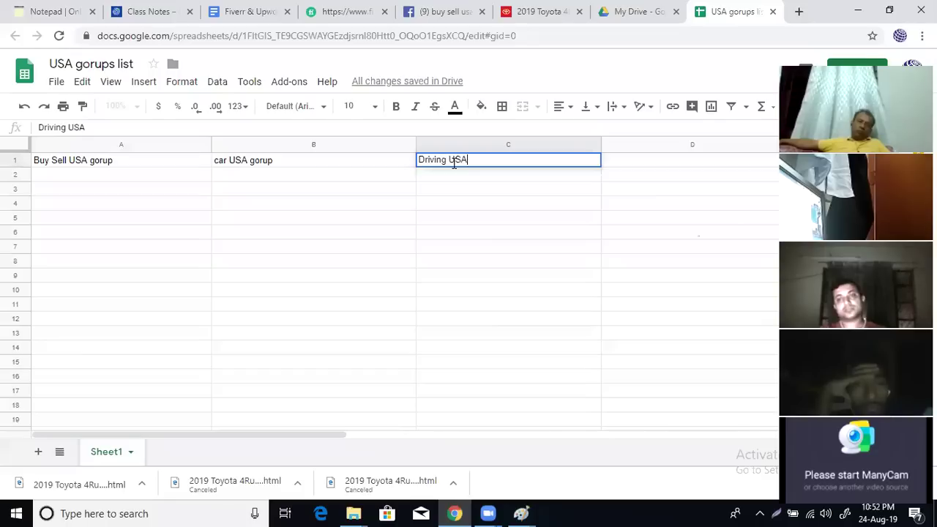
click(654, 167)
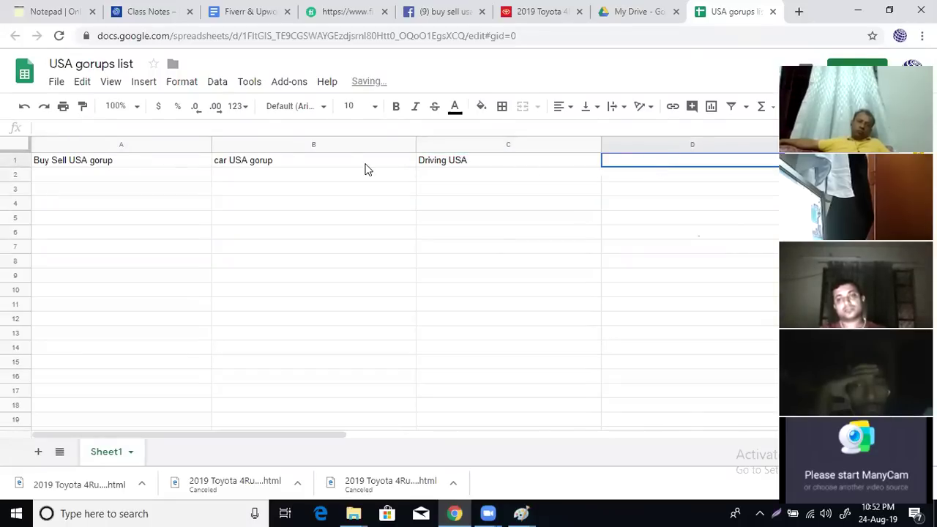
double_click(637, 159)
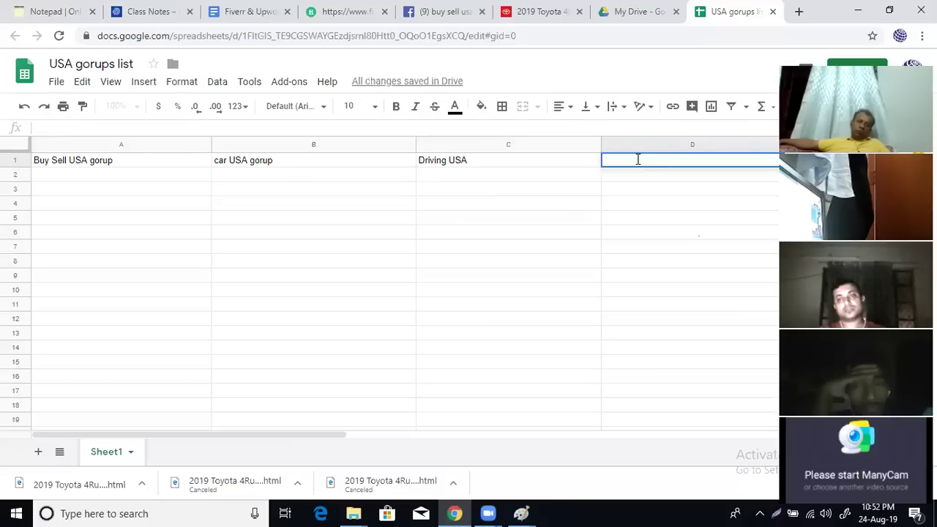
text(Traffic )
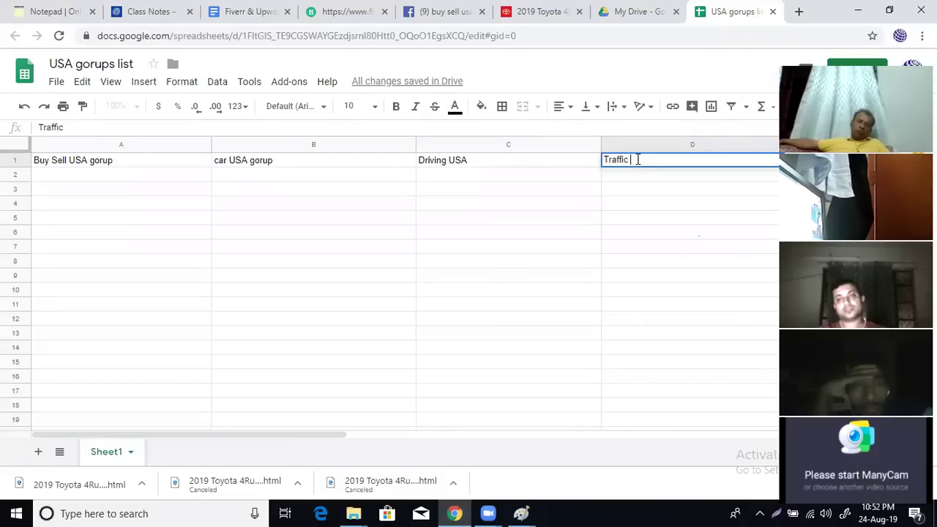
text(Rules USA)
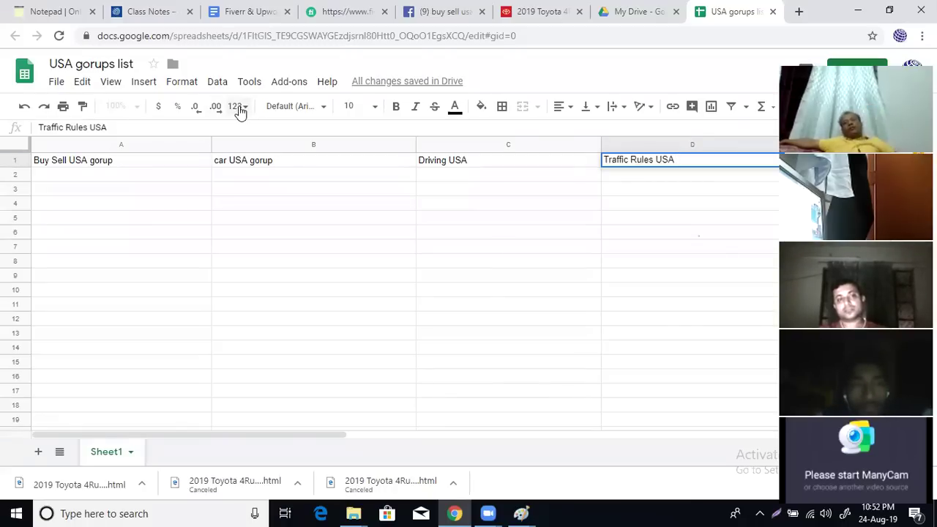
Step: Confirm the D1 header, zoom to 125%, and make all row 1 headers bold
click(135, 222)
click(136, 110)
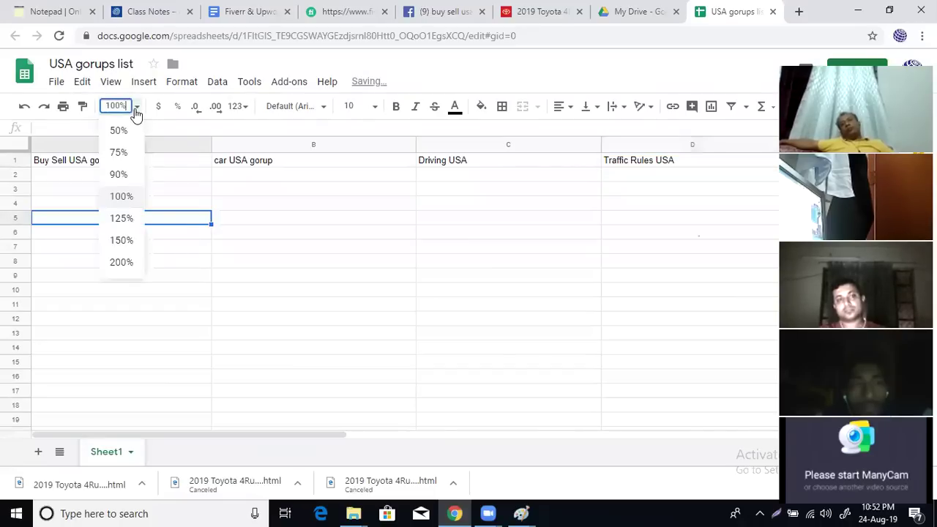
click(122, 225)
click(14, 166)
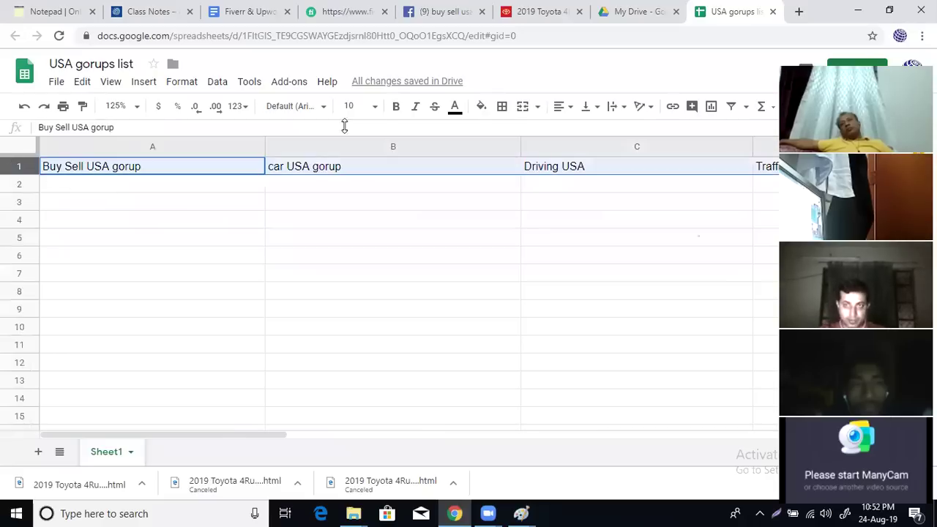
click(396, 107)
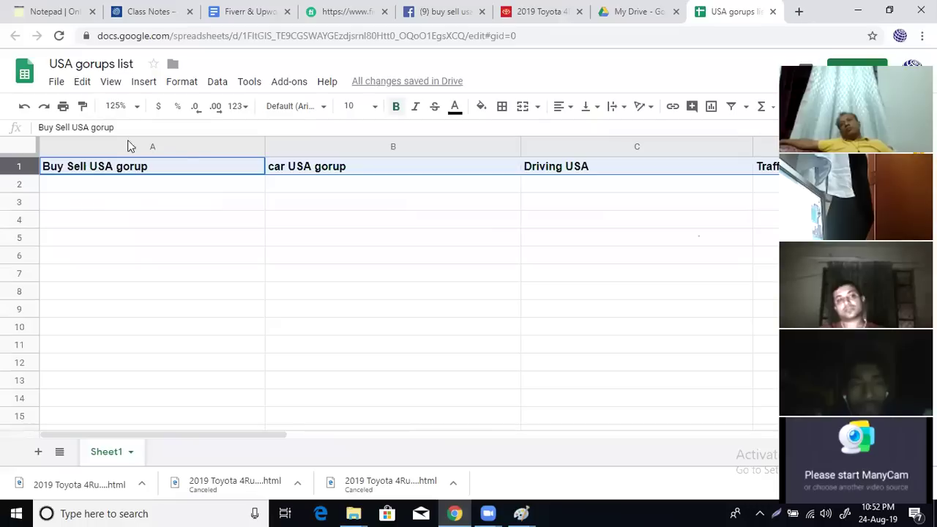
Step: Set the sheet zoom to 100% and select cell A2
click(137, 110)
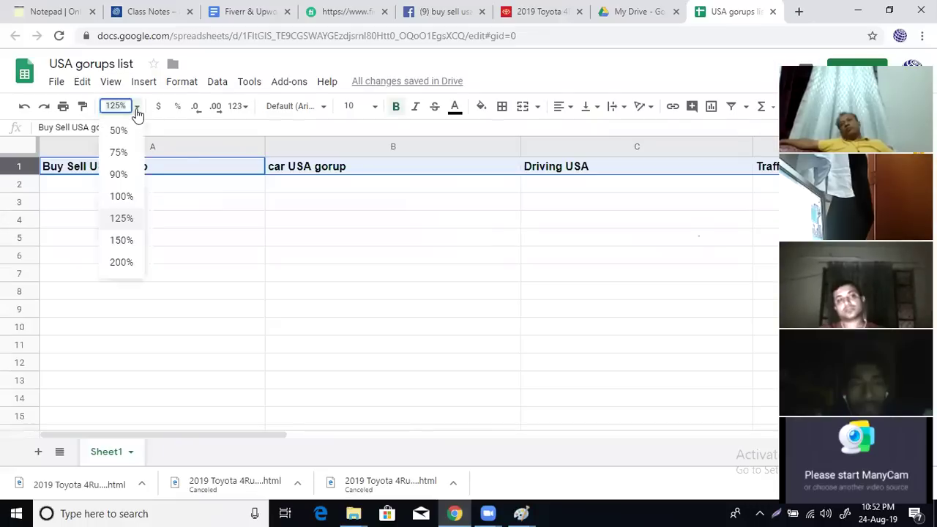
click(121, 196)
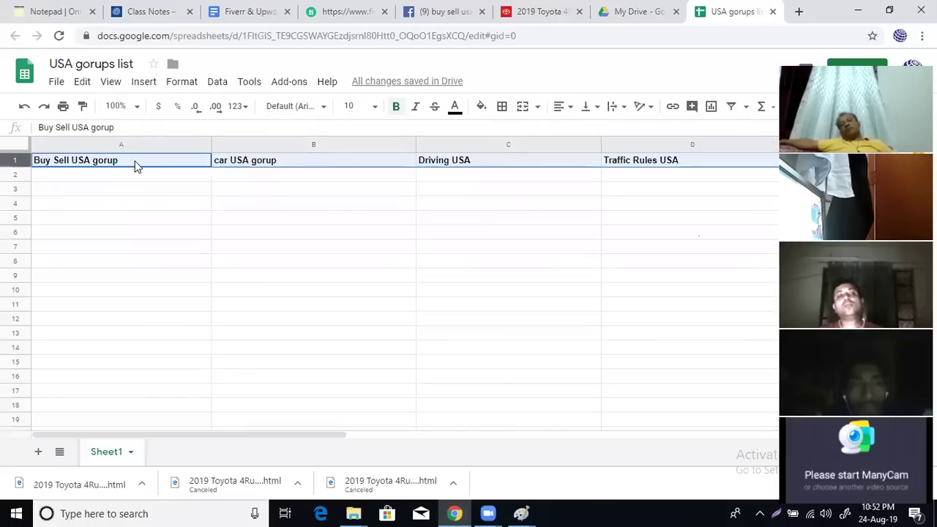
click(128, 180)
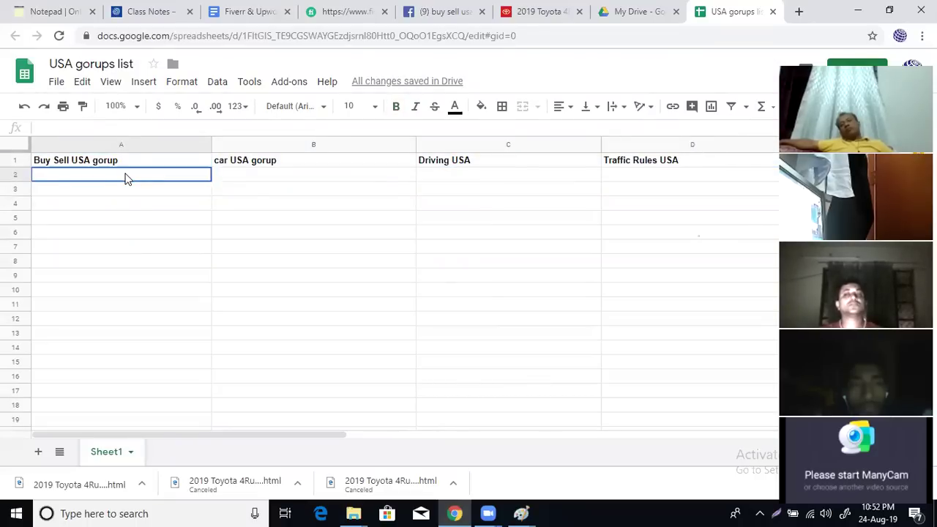
click(441, 11)
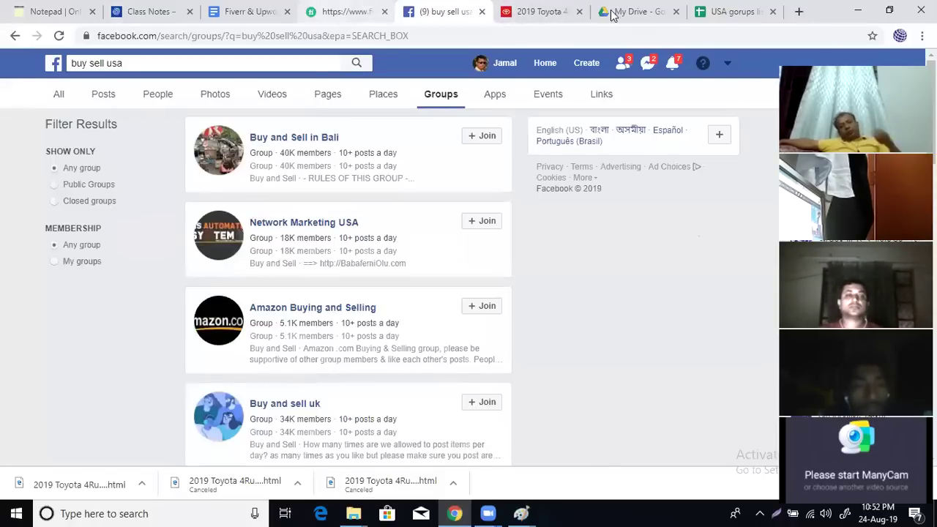
click(720, 9)
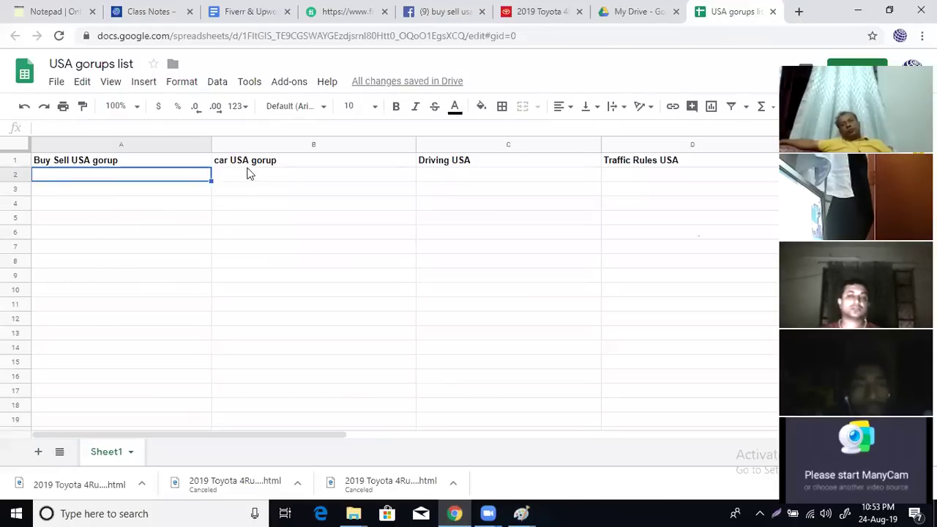
click(288, 168)
key(ctrl+c)
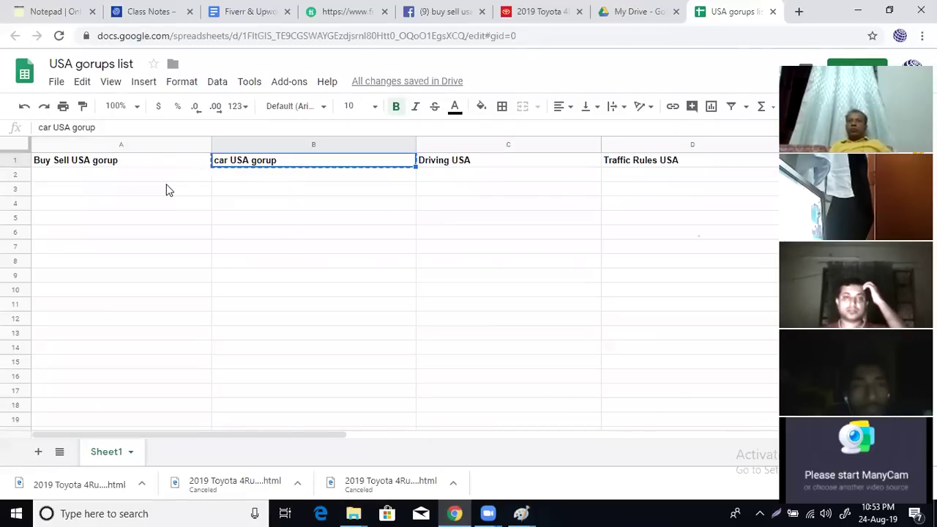
click(268, 181)
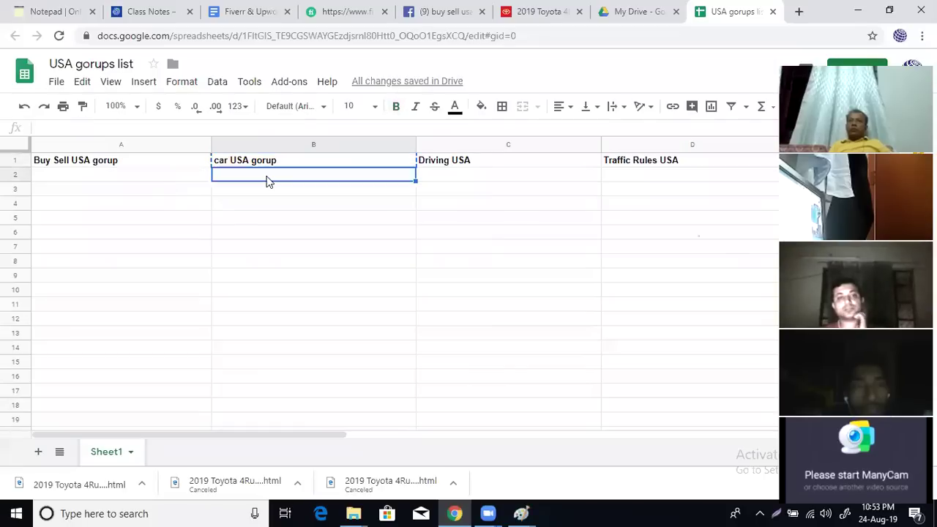
click(184, 217)
click(122, 161)
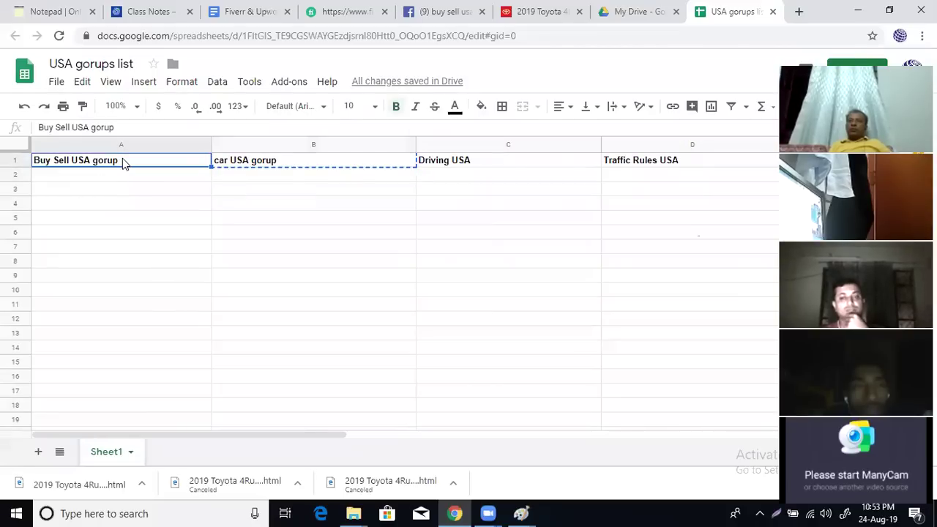
click(294, 165)
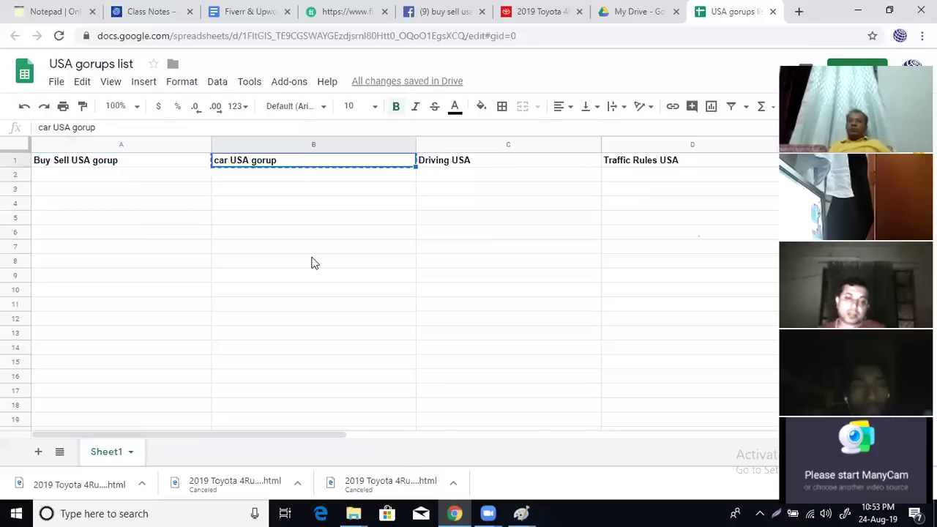
drag(293, 434, 250, 439)
click(155, 164)
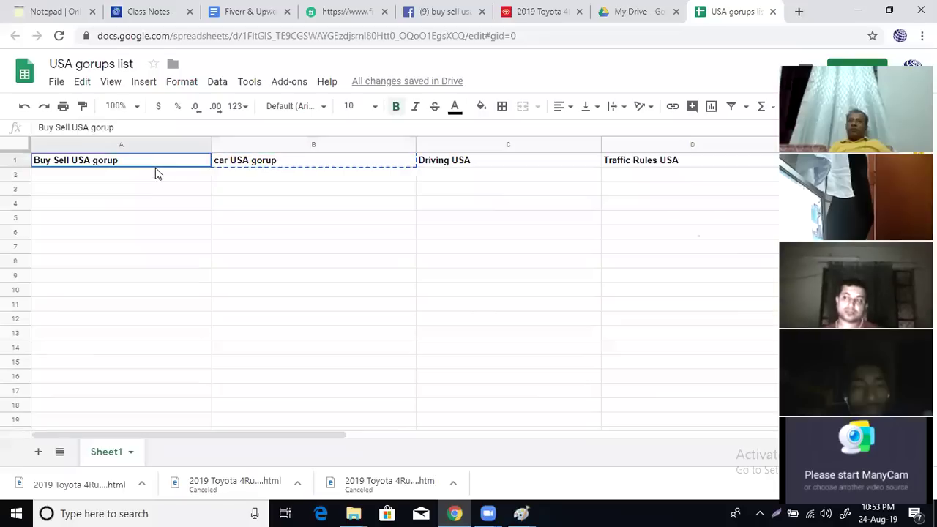
click(132, 147)
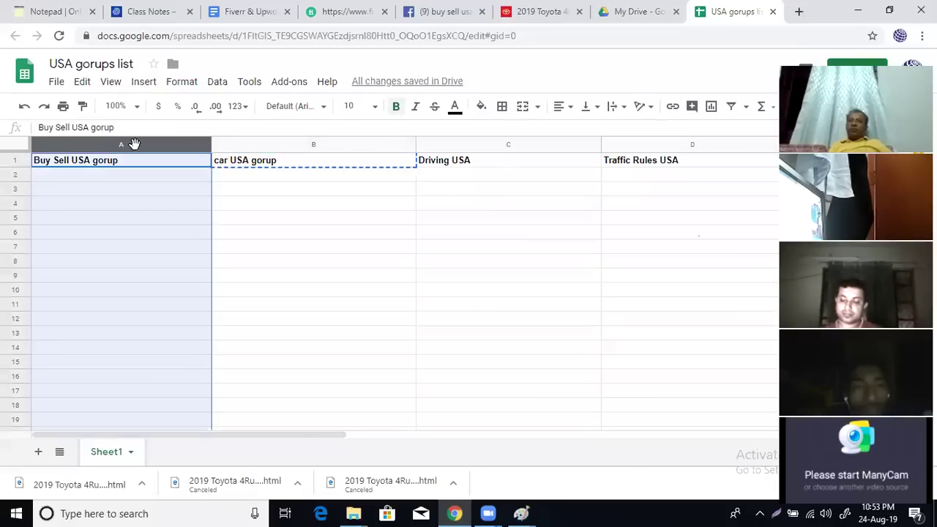
Step: Insert one empty column left of A, shifting 'Buy Sell USA gorup' to B1, then select A1
right_click(129, 196)
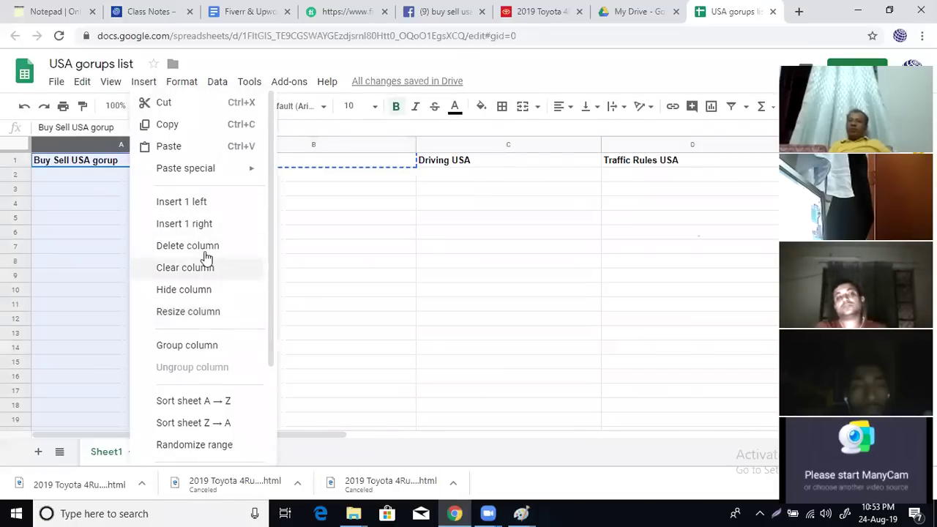
click(202, 210)
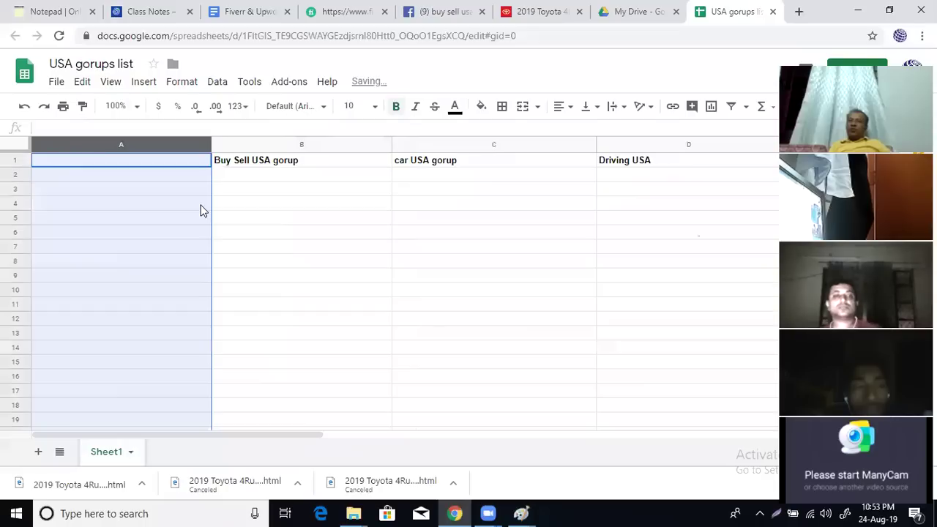
click(142, 187)
click(257, 161)
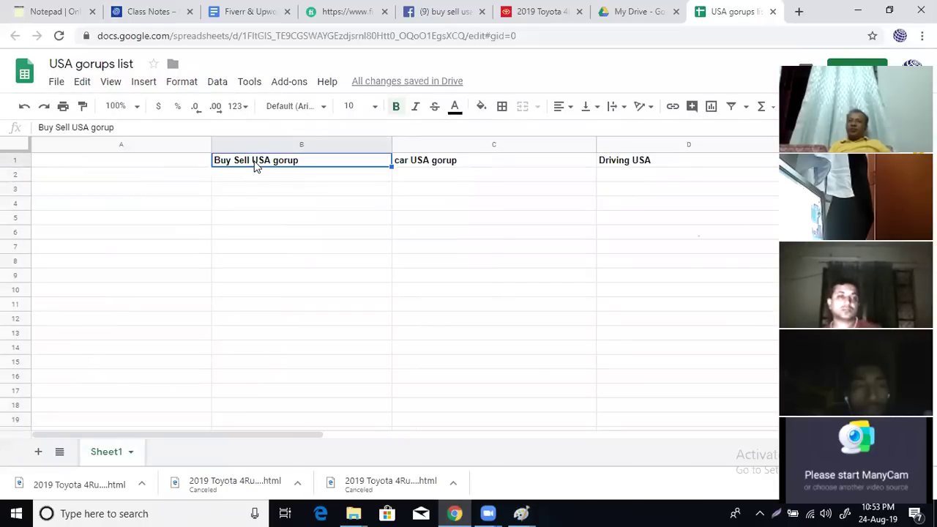
click(263, 176)
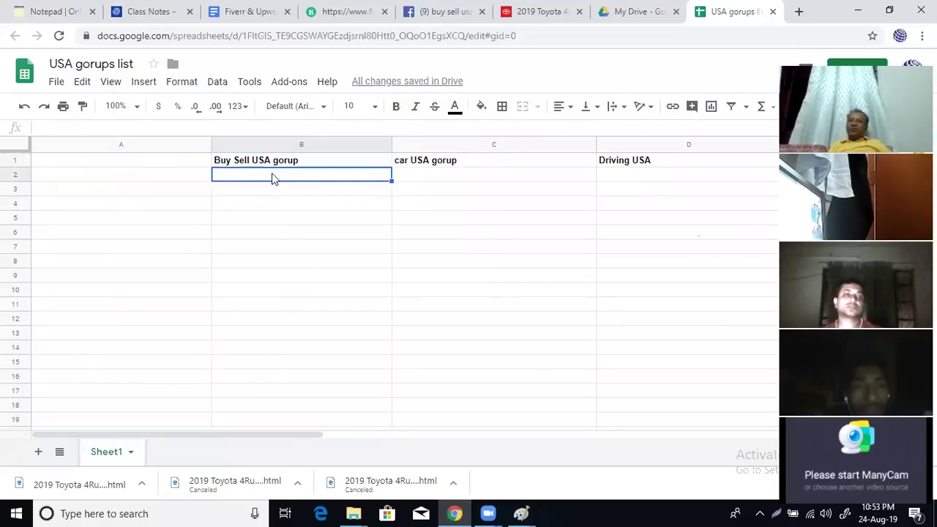
click(129, 177)
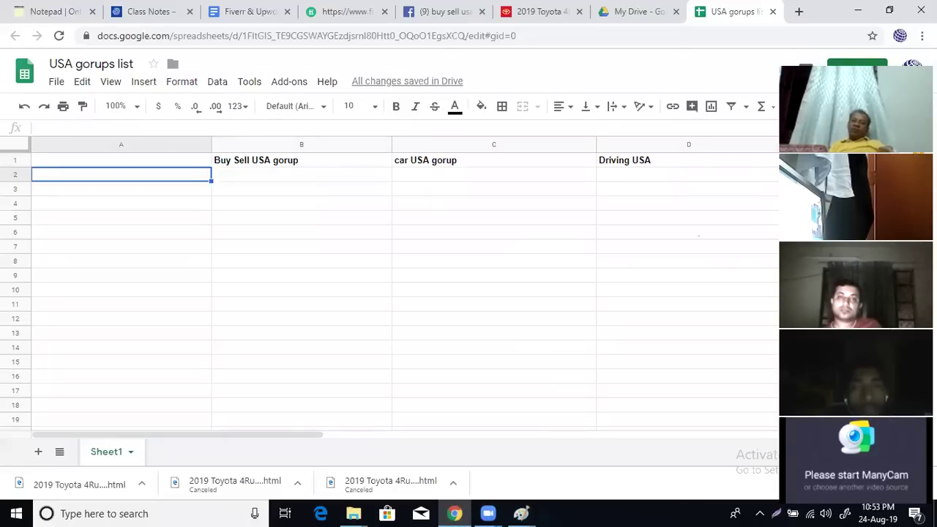
key(Up)
click(231, 166)
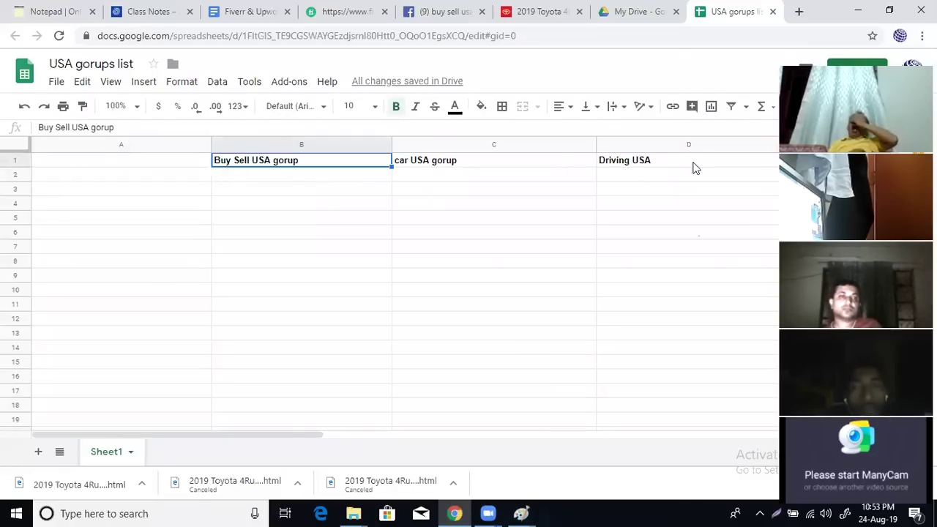
click(167, 168)
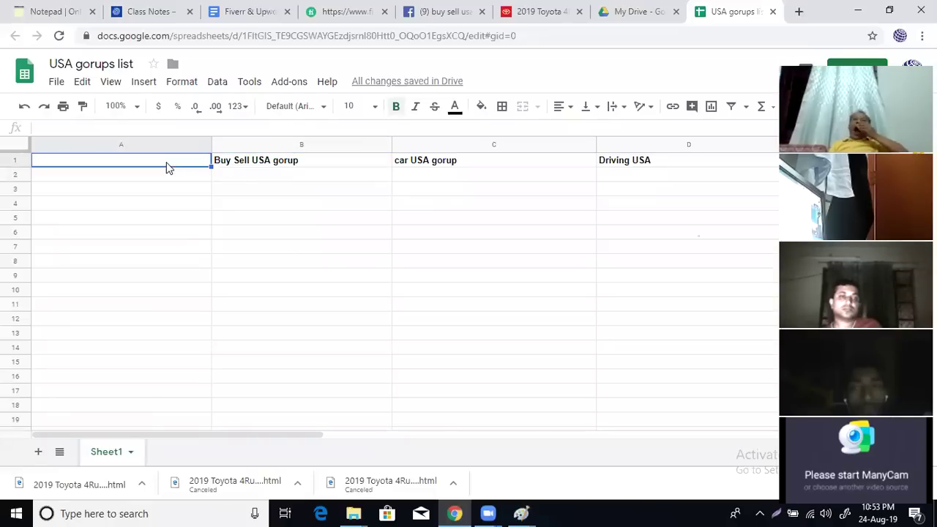
Step: Open the user's Facebook profile link in a new tab
key(ctrl+5)
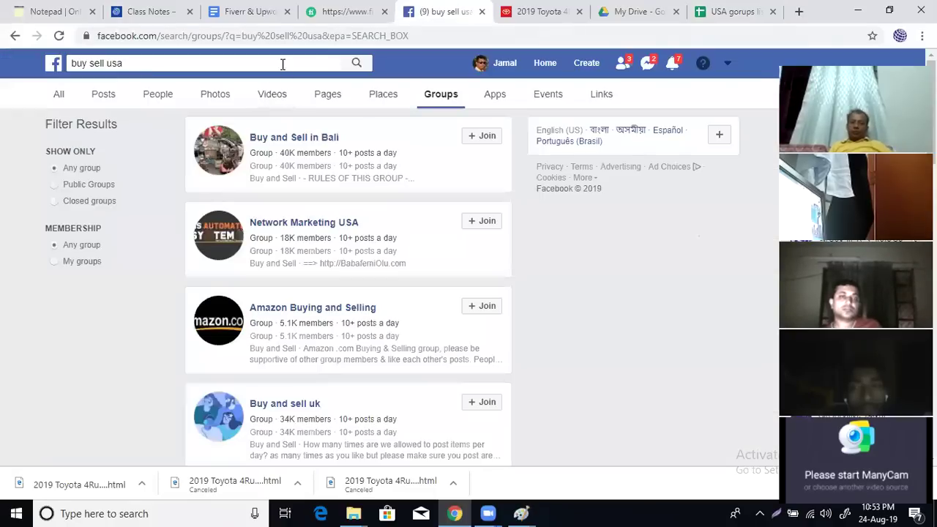
right_click(499, 67)
click(512, 71)
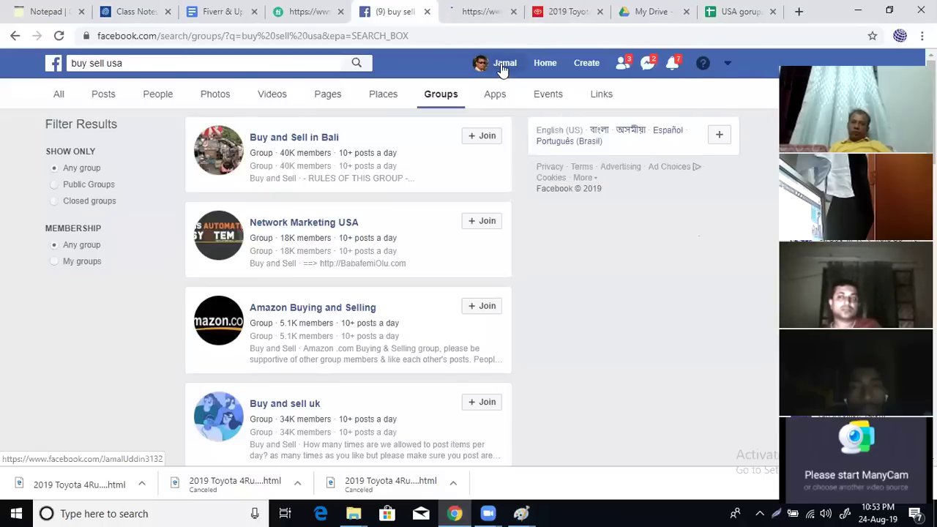
click(473, 16)
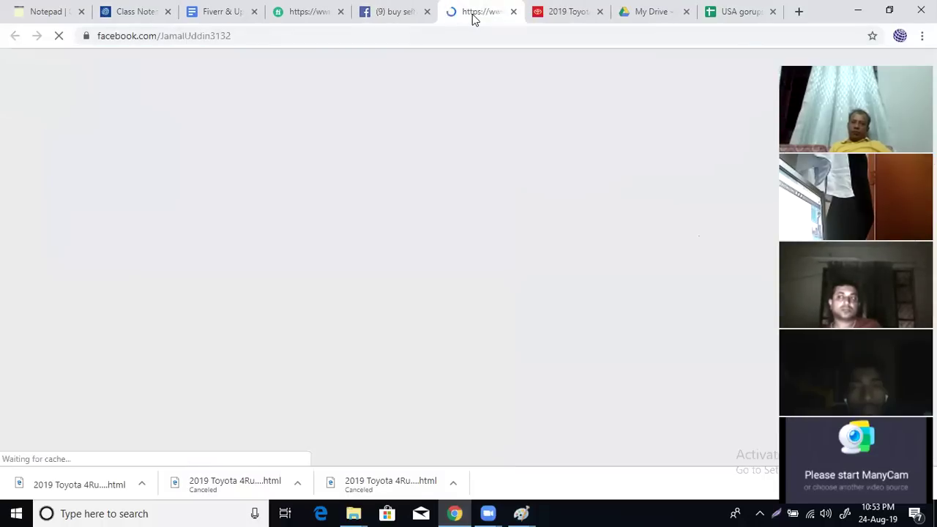
Step: Copy the profile's web address and return to the 'USA gorups list' spreadsheet
click(194, 36)
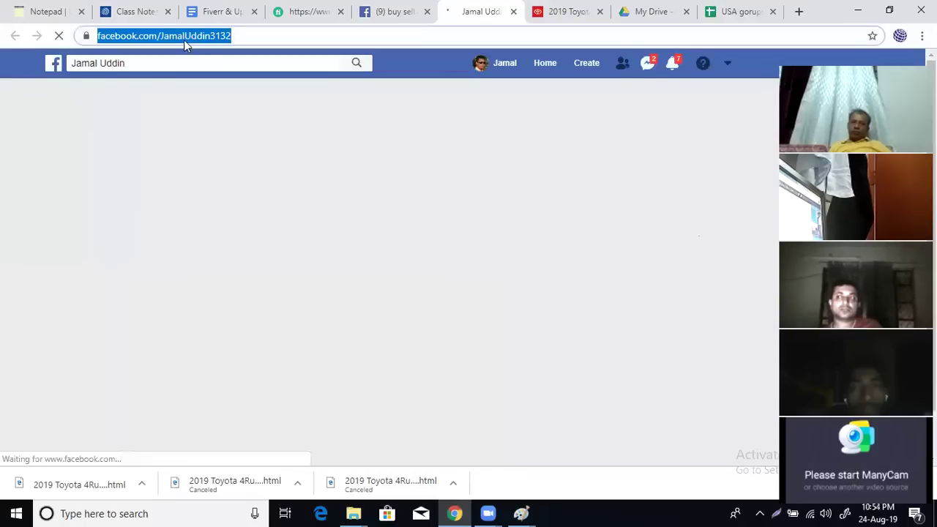
right_click(185, 35)
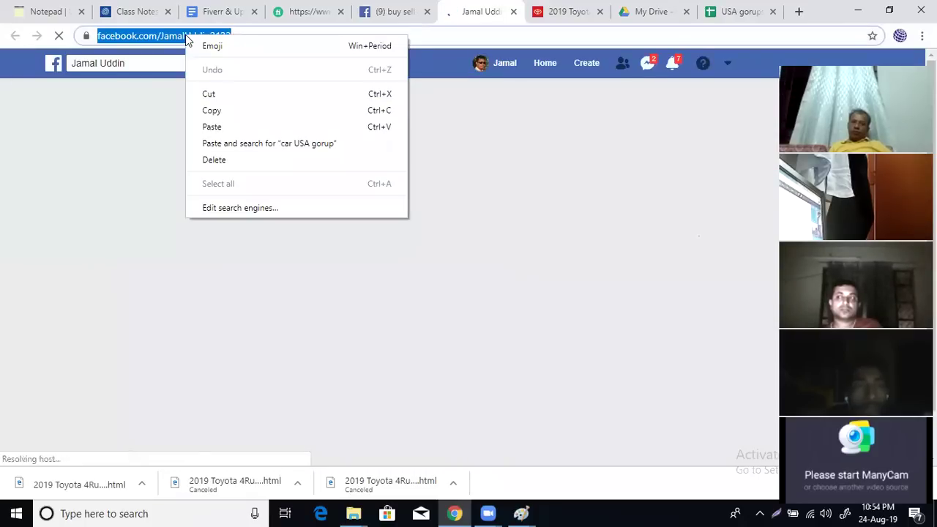
click(211, 110)
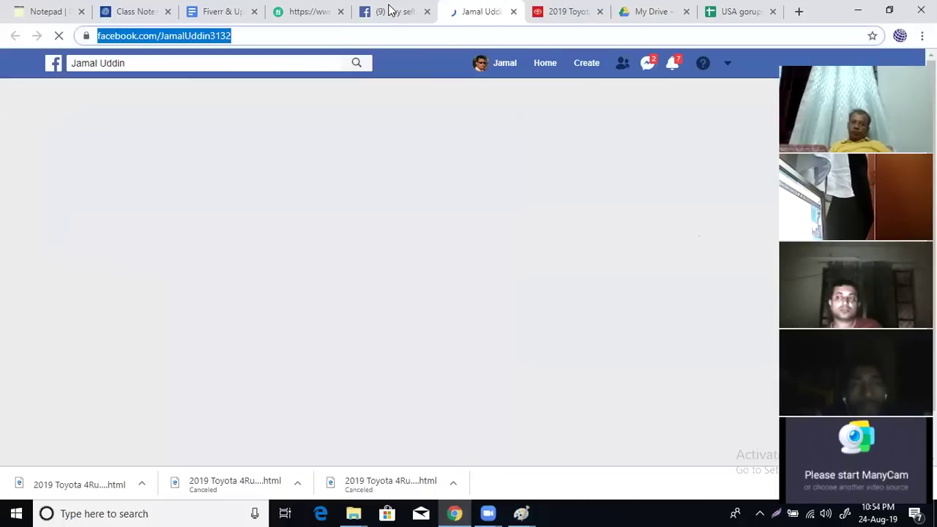
click(390, 11)
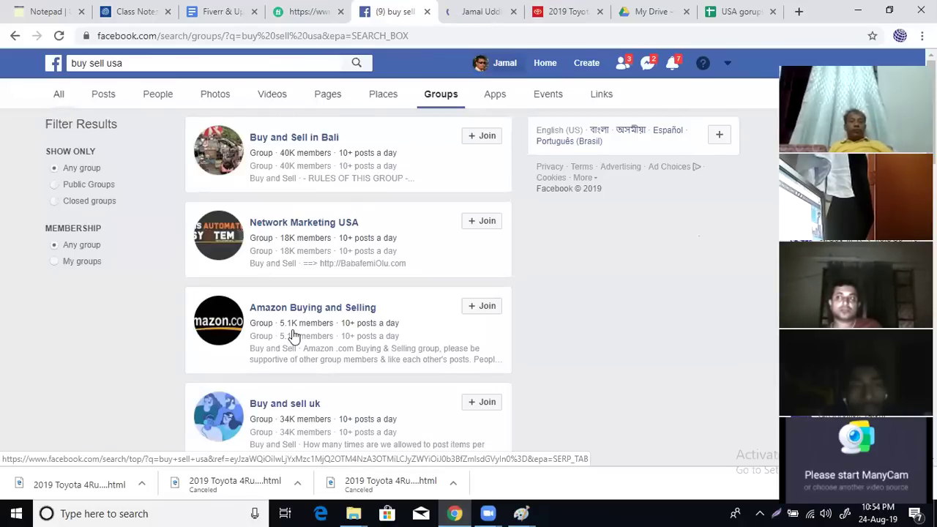
click(726, 13)
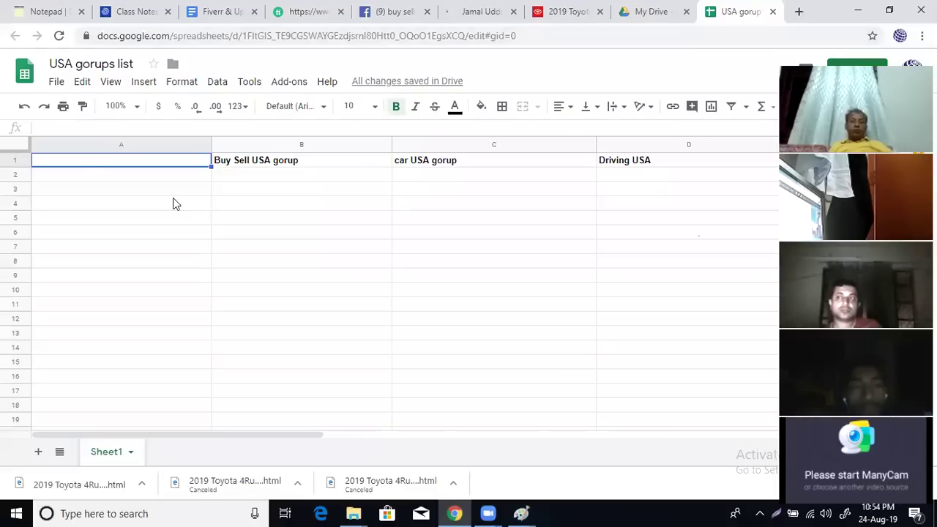
Step: Paste the Facebook profile link into A2, select B2, and return to the profile tab
click(82, 181)
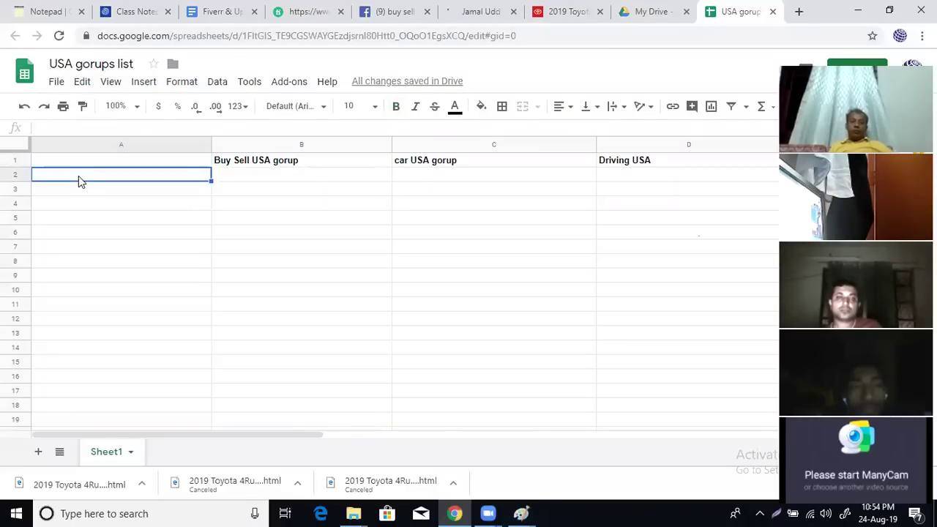
key(ctrl+v)
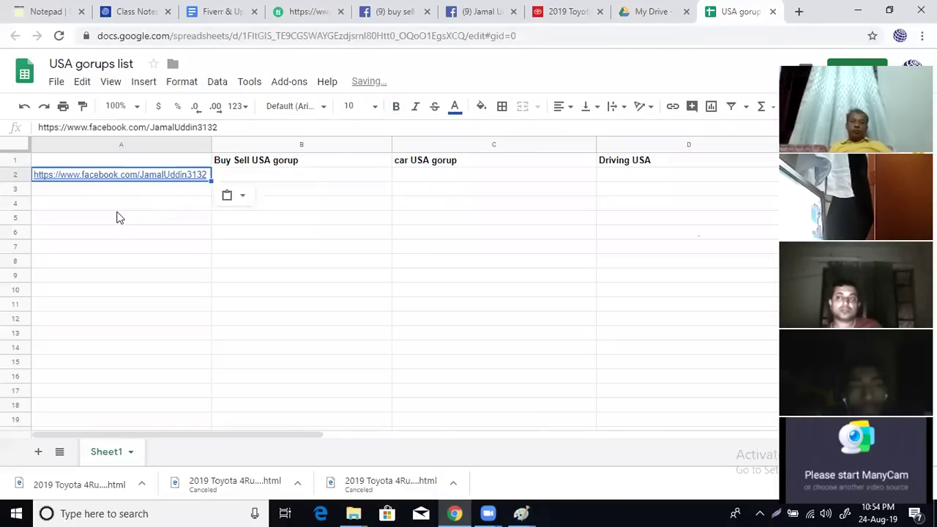
click(118, 206)
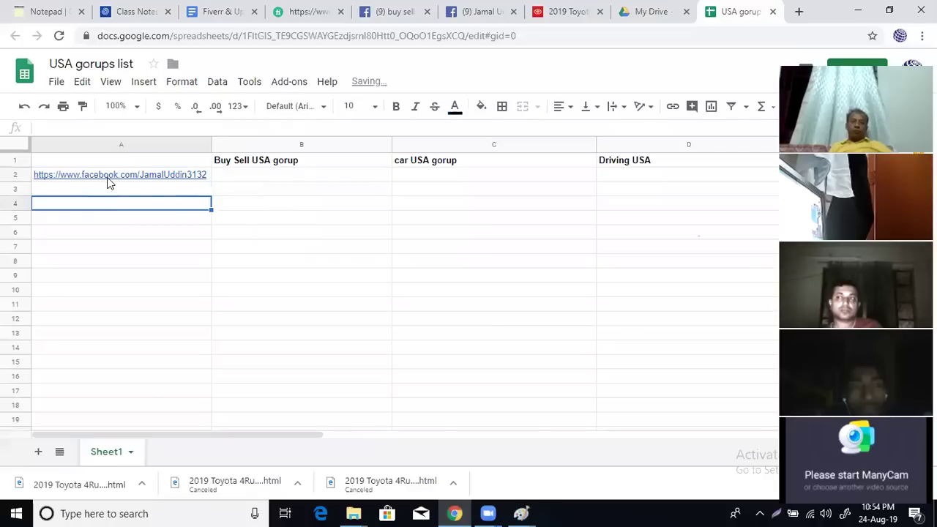
click(249, 178)
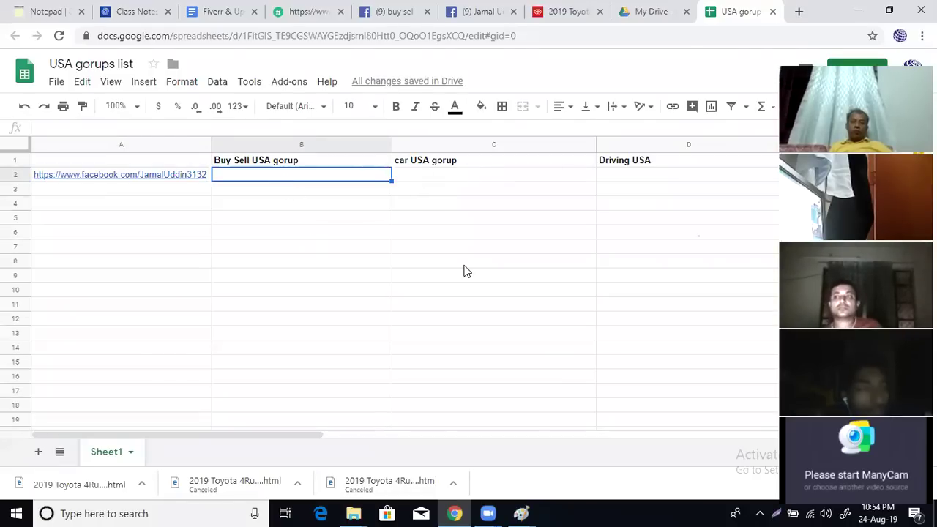
click(231, 244)
click(262, 175)
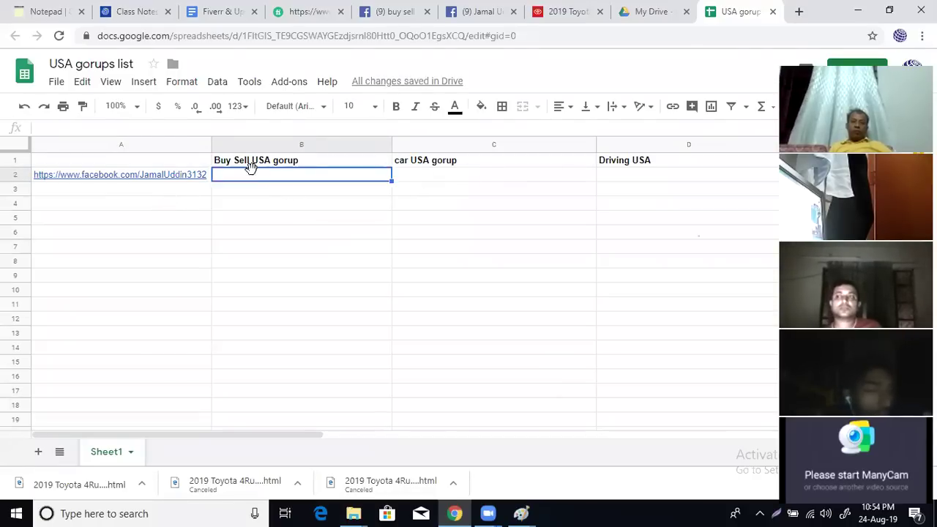
click(483, 11)
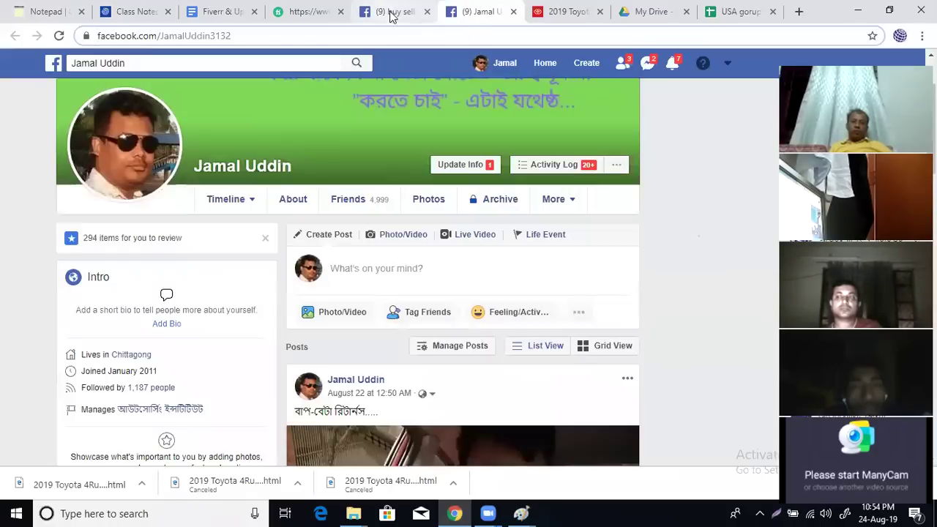
Step: Rerun the 'buy sell usa' group search and request to join Buy and Sell in Bali
click(395, 14)
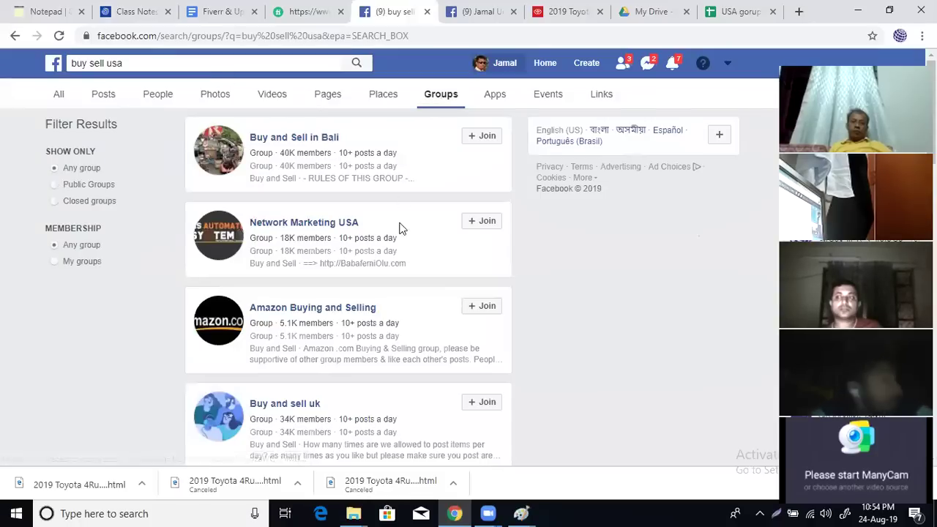
scroll(400, 307, down, 1)
scroll(392, 292, up, 1)
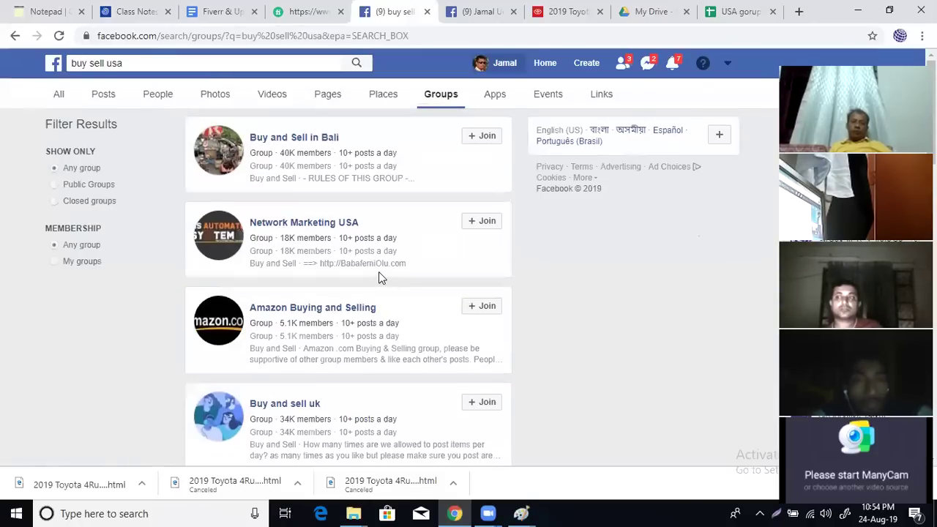
click(160, 62)
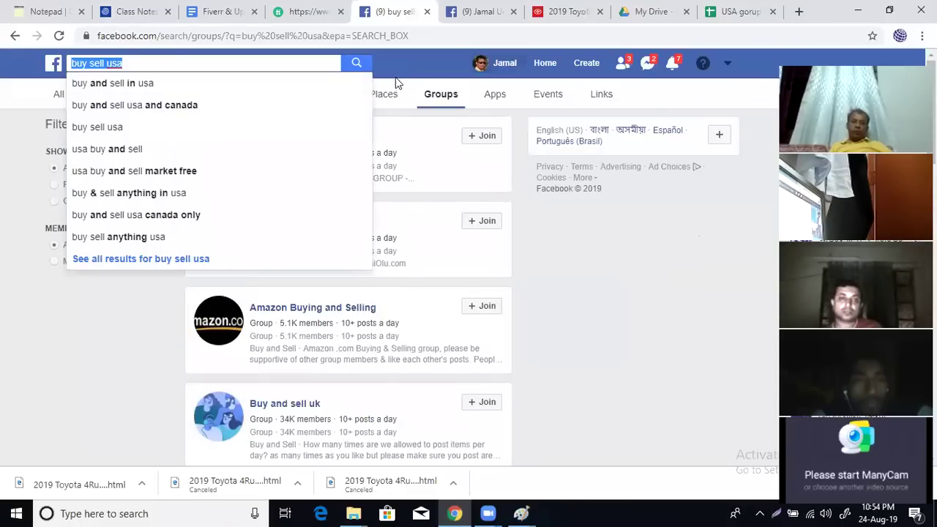
click(350, 65)
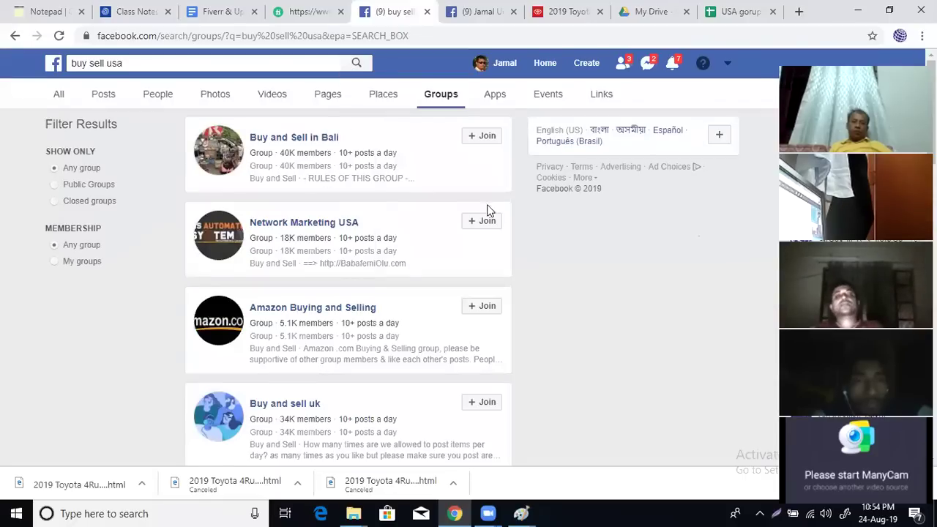
scroll(479, 227, down, 4)
scroll(471, 237, up, 4)
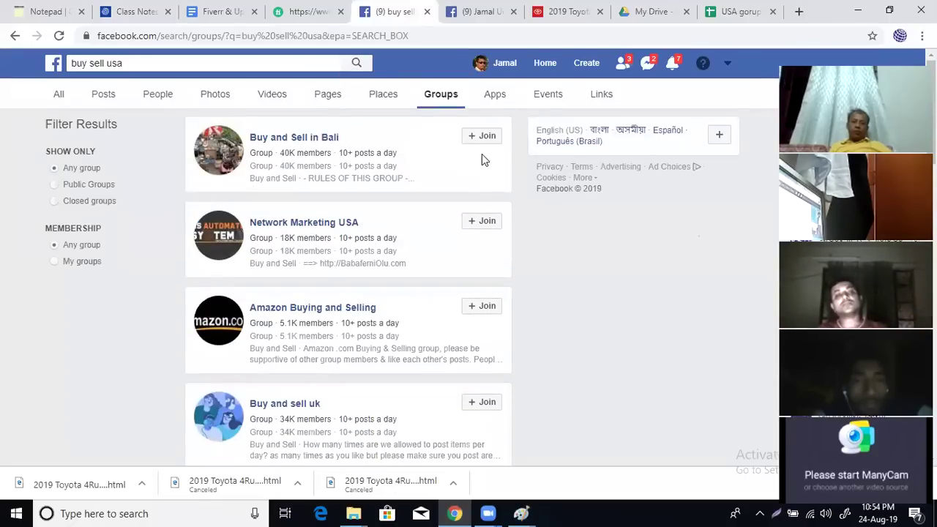
click(482, 138)
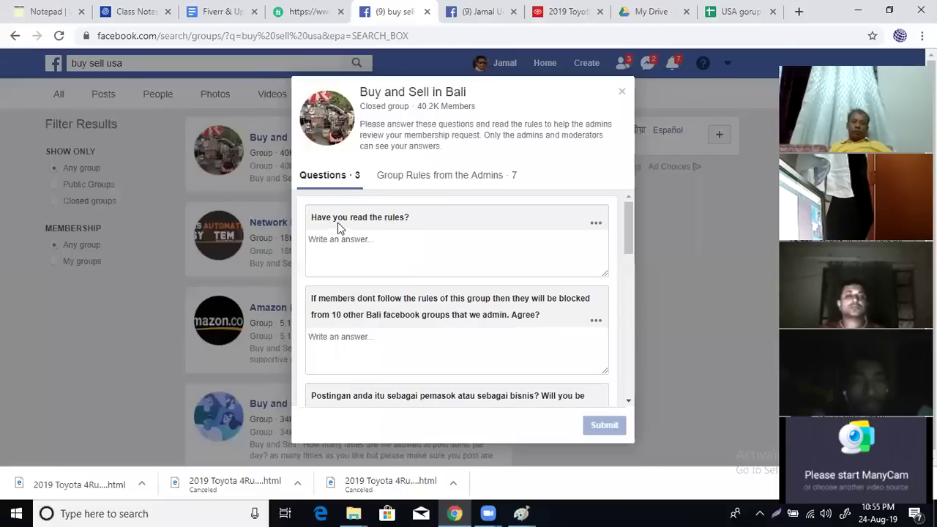
Step: Answer 'yes', 'ok i' and 'ye' to the Bali group questions, submit, and confirm
click(389, 246)
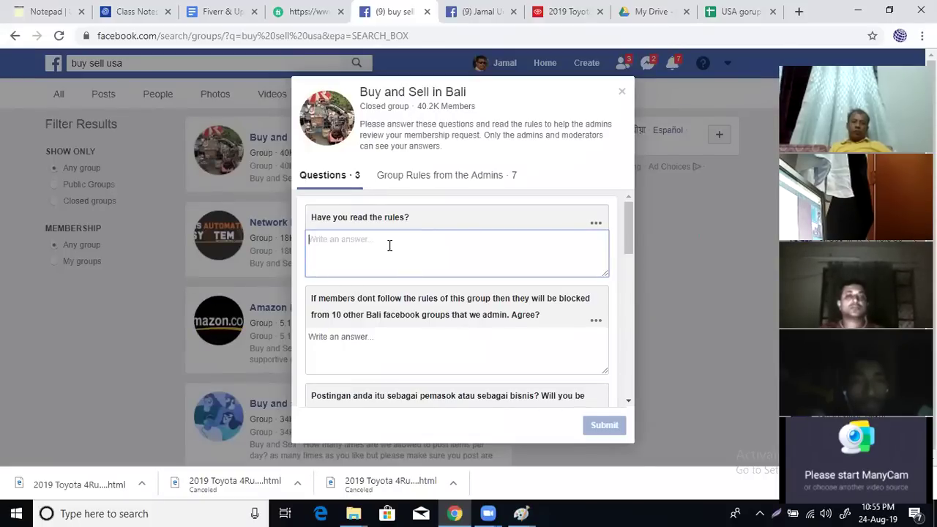
text(yes)
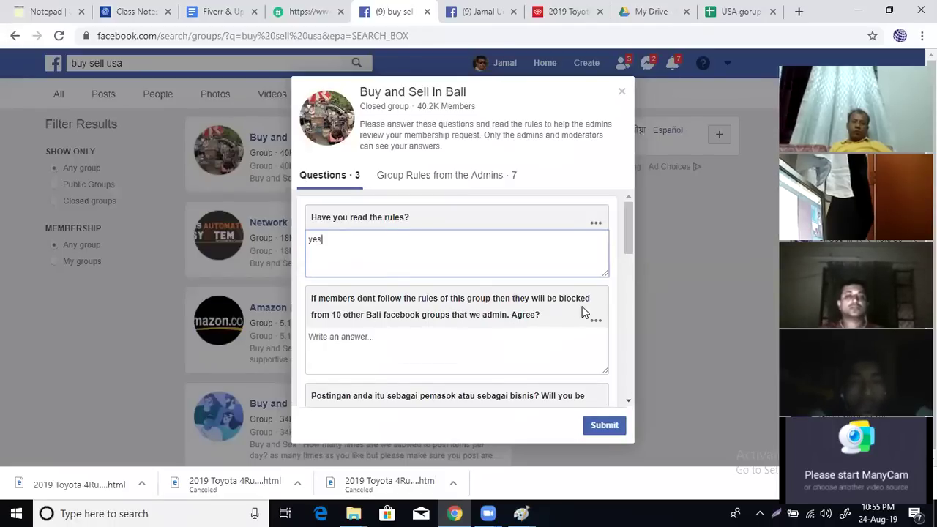
click(411, 352)
text(ok i understand)
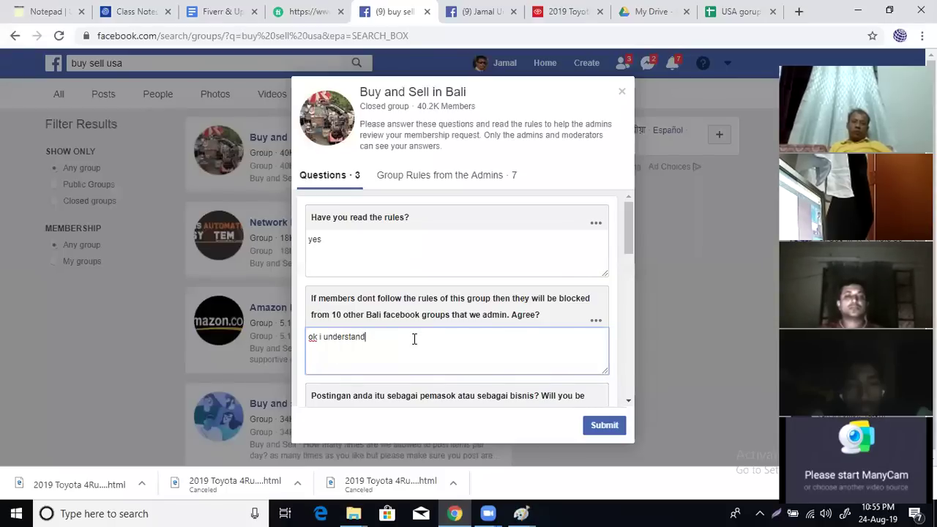
drag(631, 242, 628, 280)
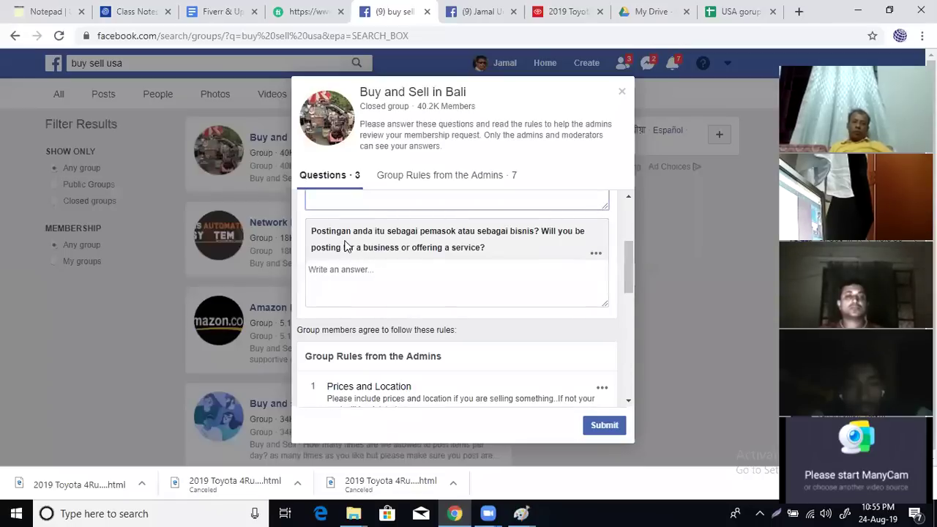
click(506, 274)
text(yes)
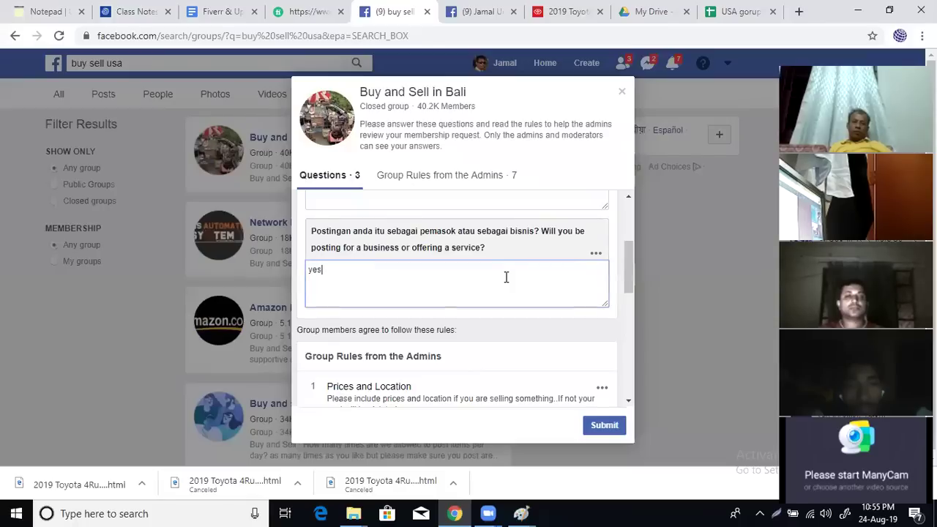
scroll(491, 326, down, 5)
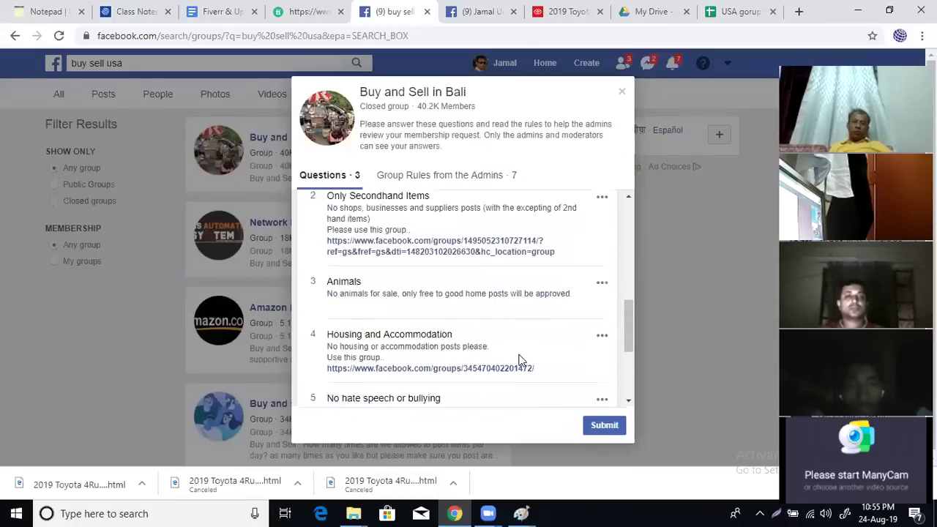
click(610, 427)
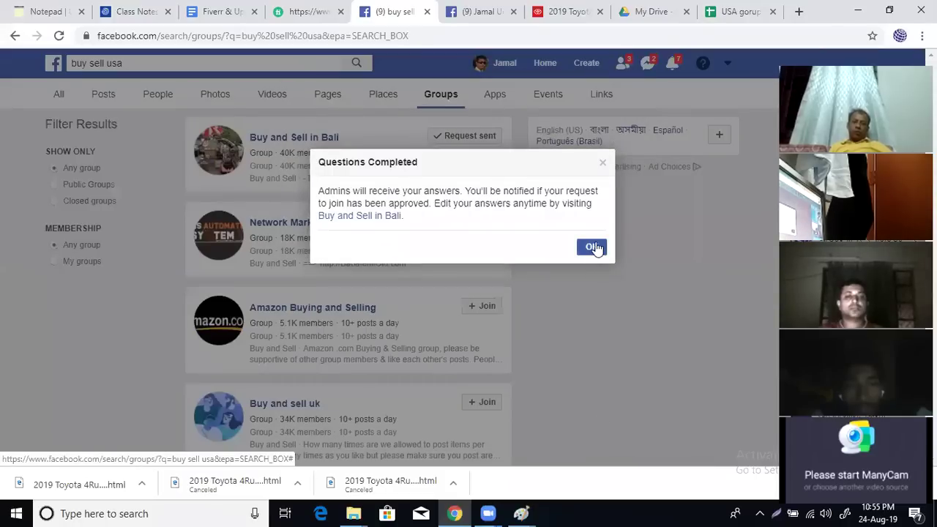
click(591, 247)
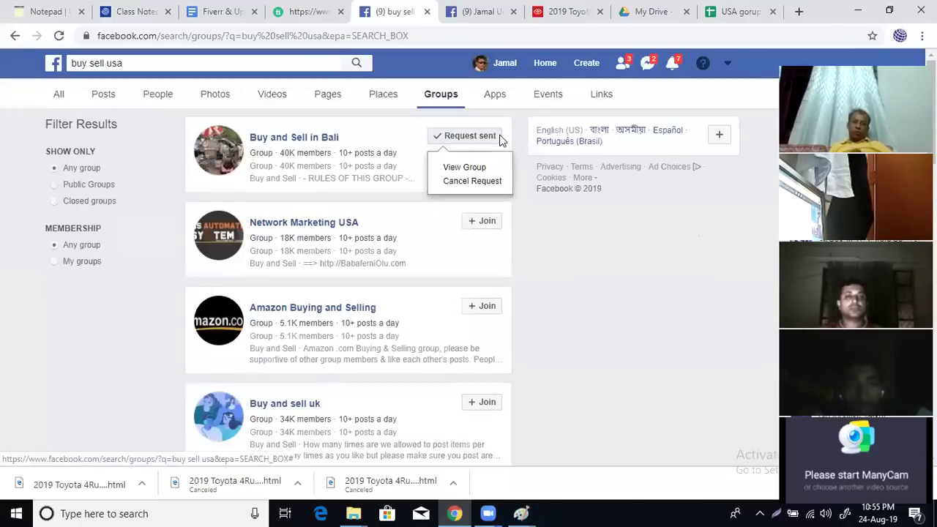
Step: Join Network Marketing USA, Amazon Buying and Selling, and Buy and sell uk, then check Request sent
click(479, 221)
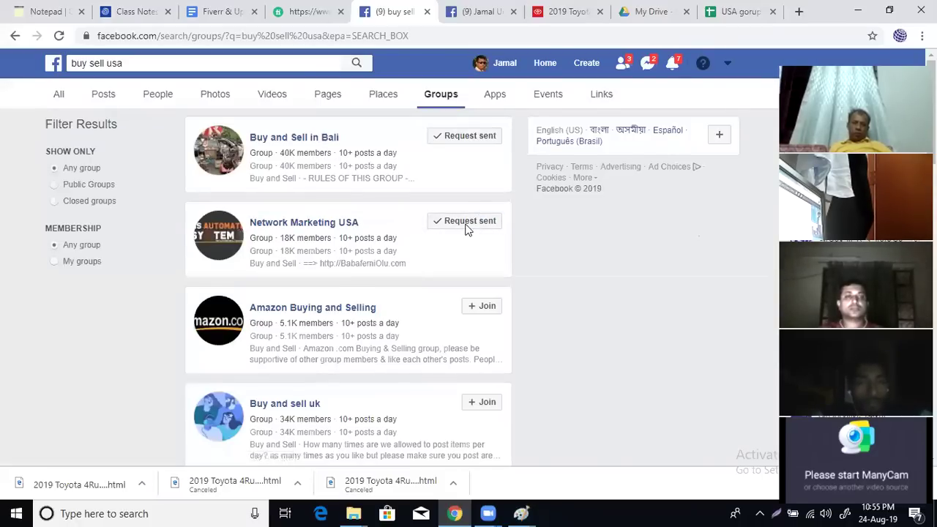
mouse_move(466, 228)
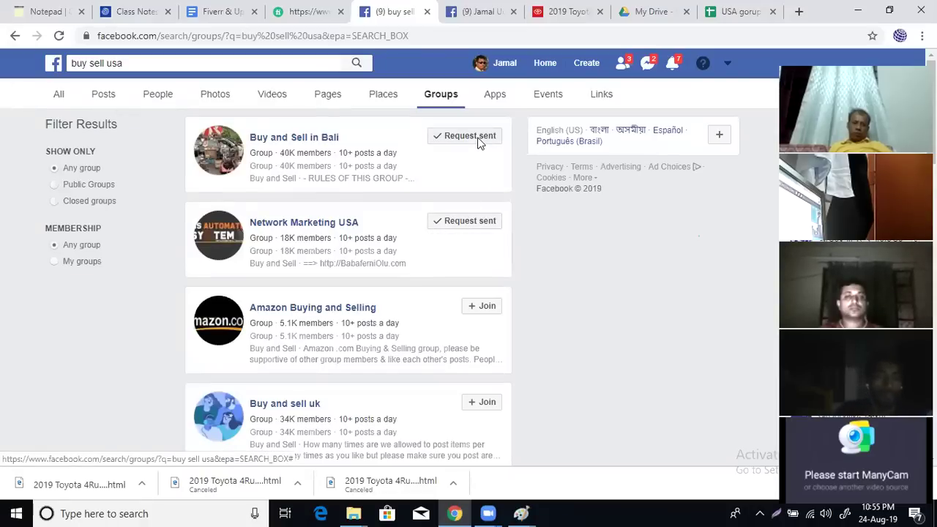
click(481, 307)
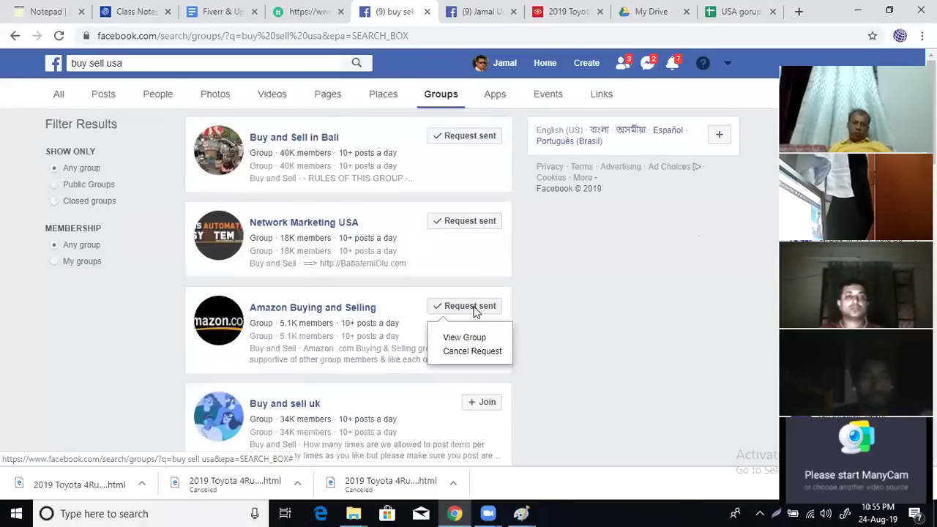
click(482, 402)
scroll(474, 310, down, 1)
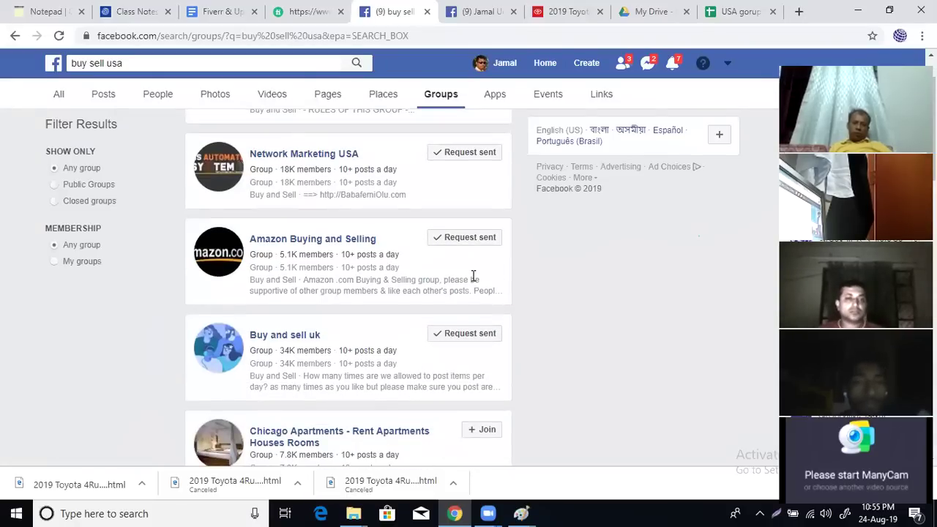
scroll(473, 279, up, 1)
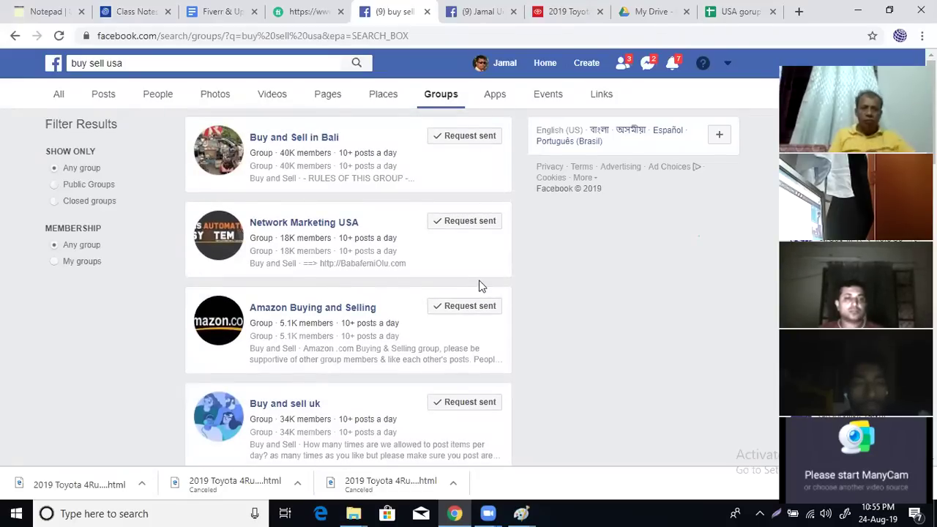
scroll(478, 296, down, 1)
scroll(476, 306, down, 1)
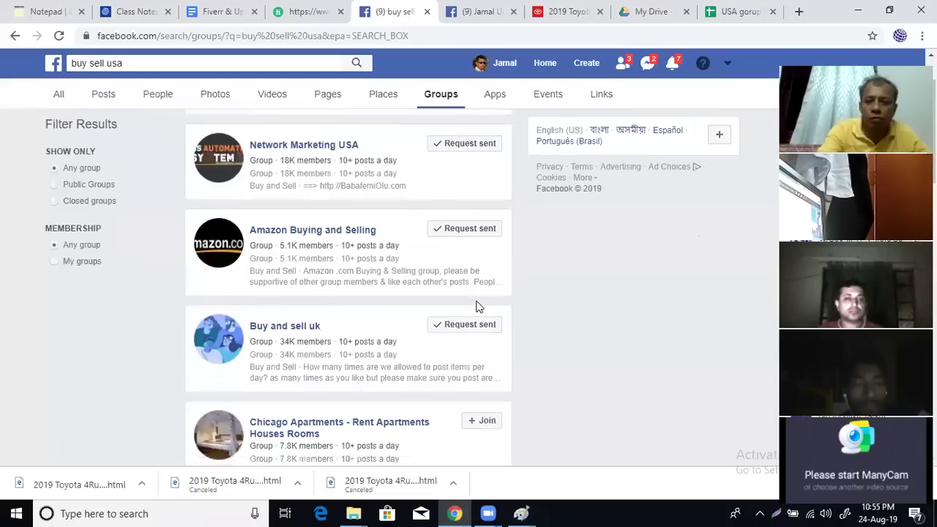
scroll(476, 306, down, 1)
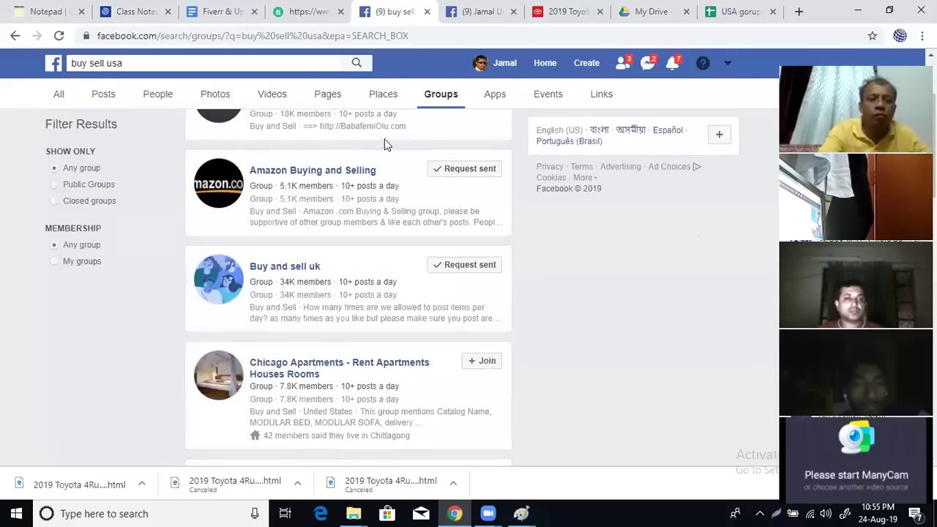
scroll(465, 243, up, 2)
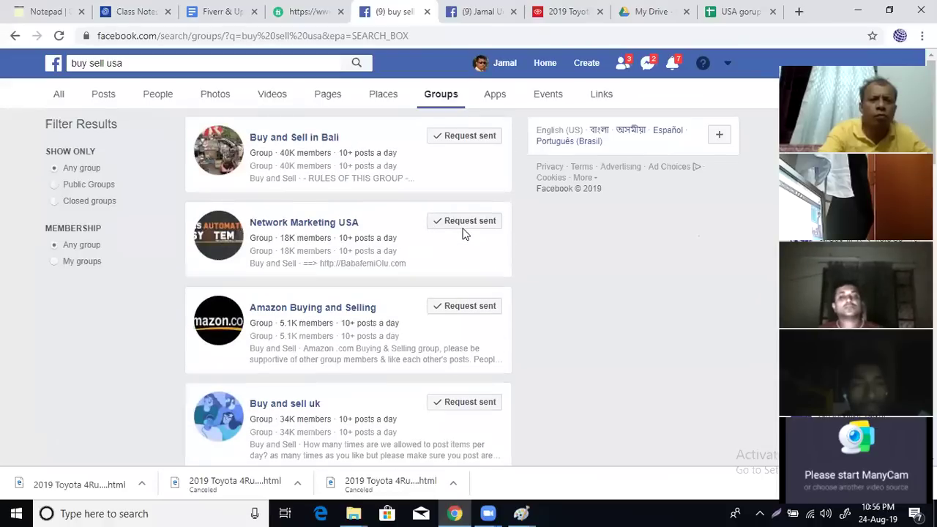
mouse_move(464, 230)
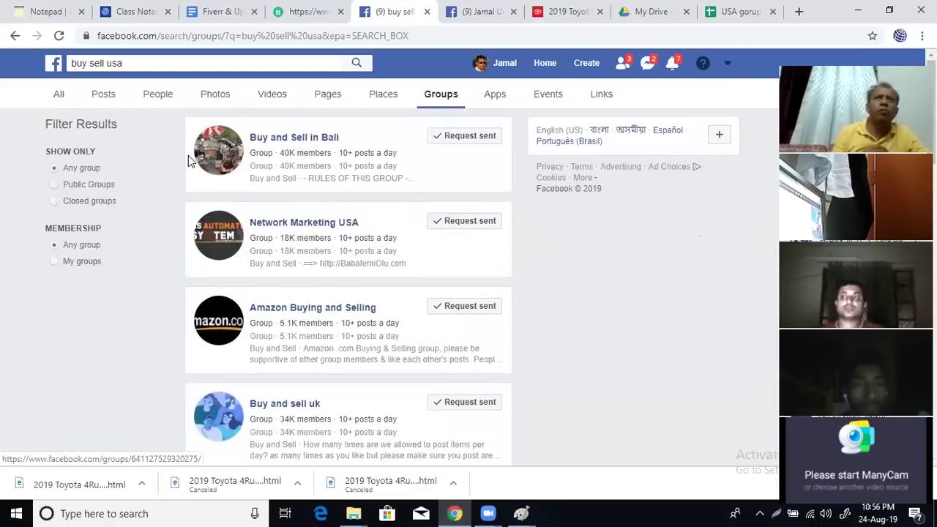
Step: Search Facebook for 'buy and sell in usa' and check membership of Buy and Sell in USA
click(502, 64)
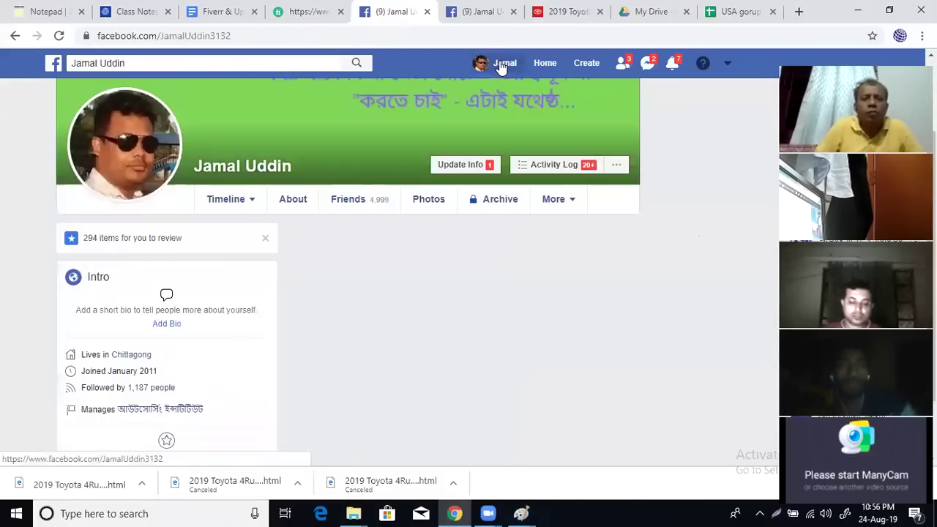
click(242, 64)
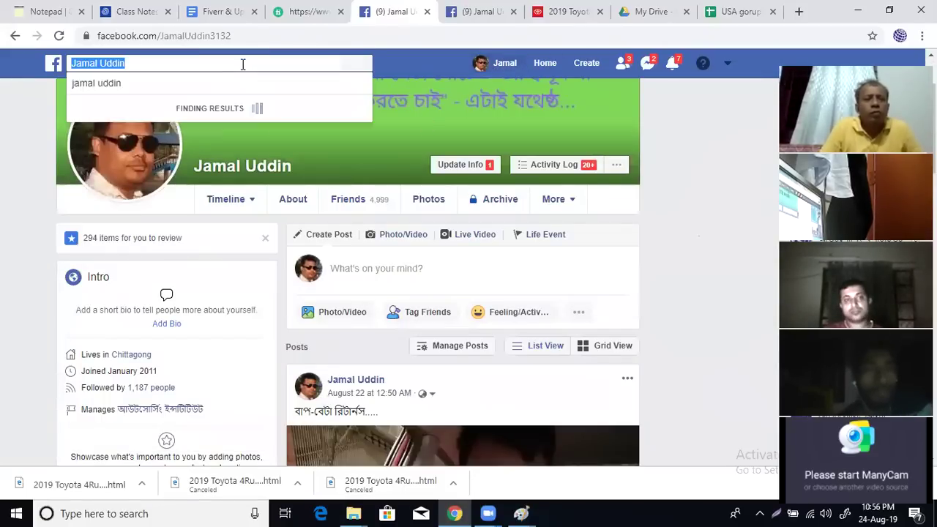
text(buy and sell in usa)
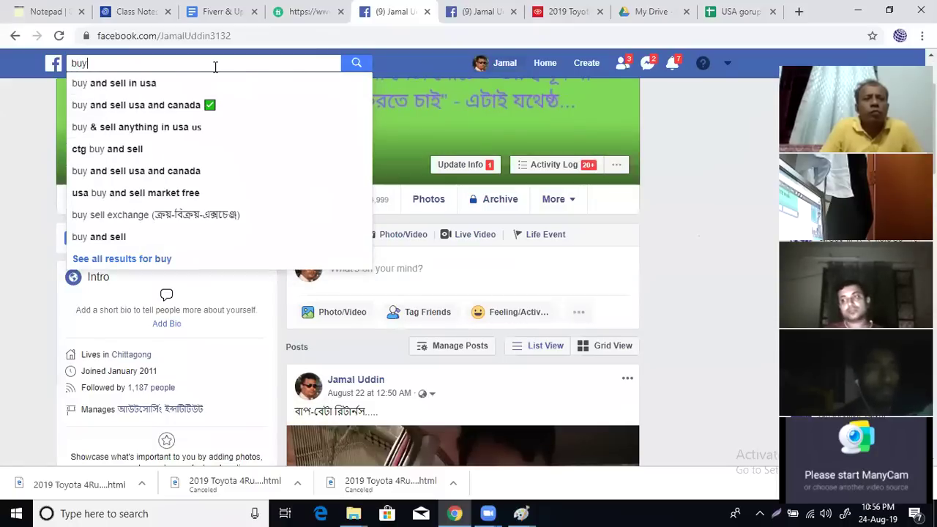
click(163, 83)
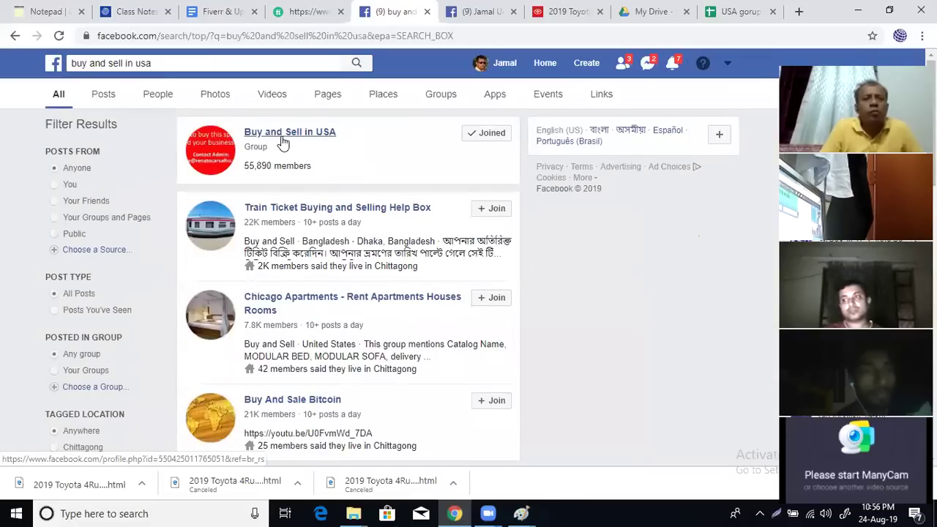
click(488, 137)
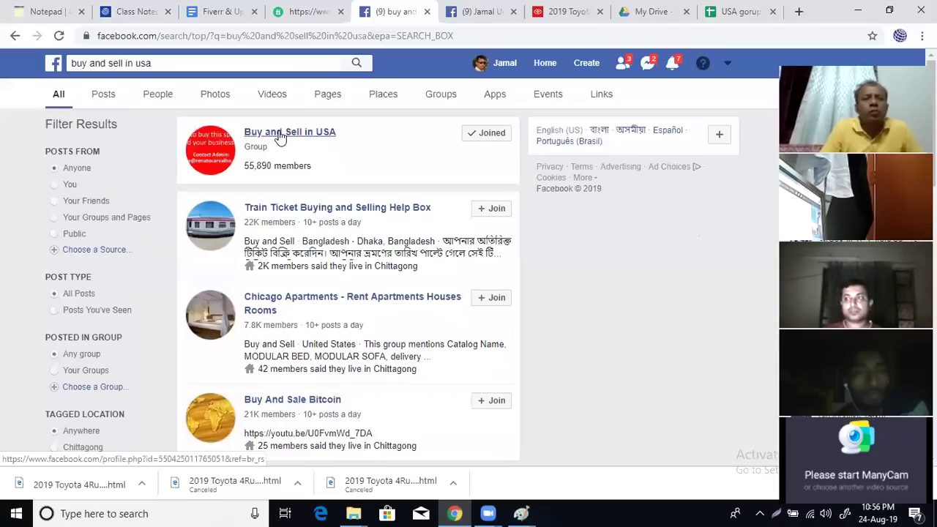
Step: Copy the Buy and Sell in USA group's link address
right_click(280, 137)
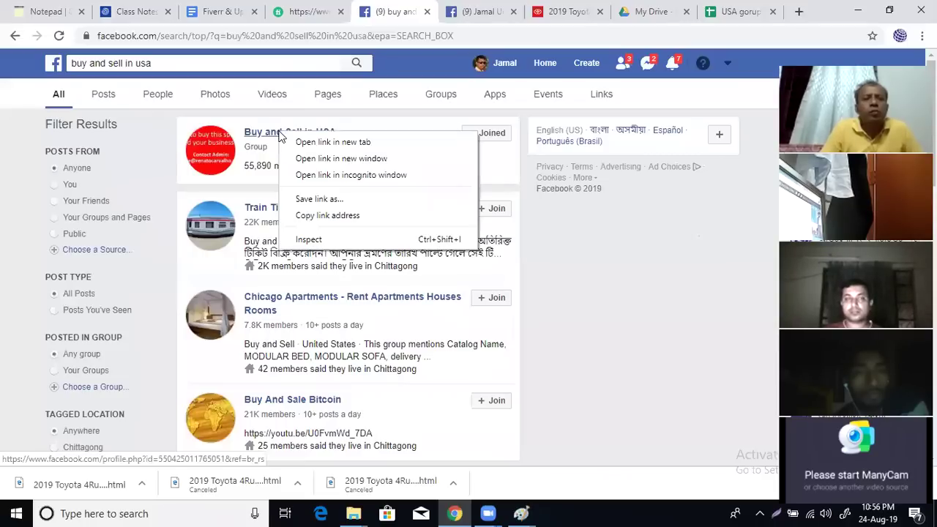
click(336, 216)
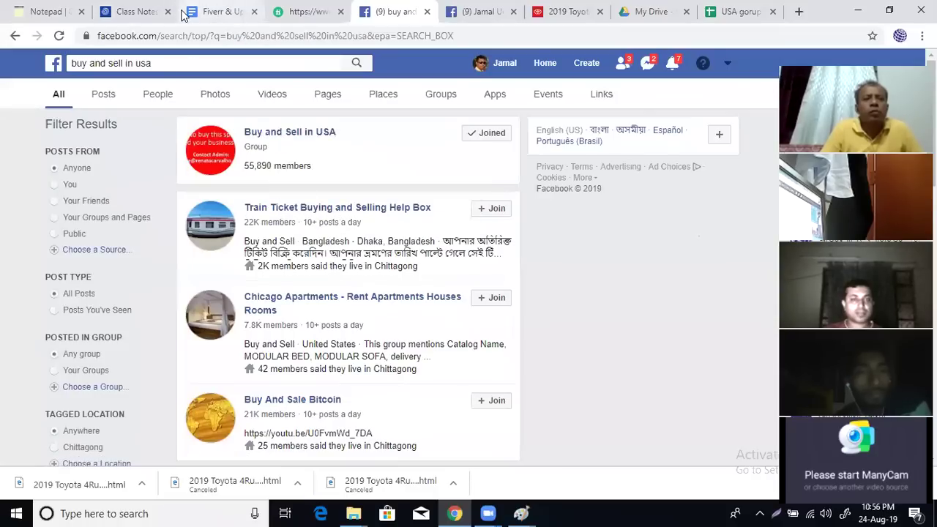
click(476, 11)
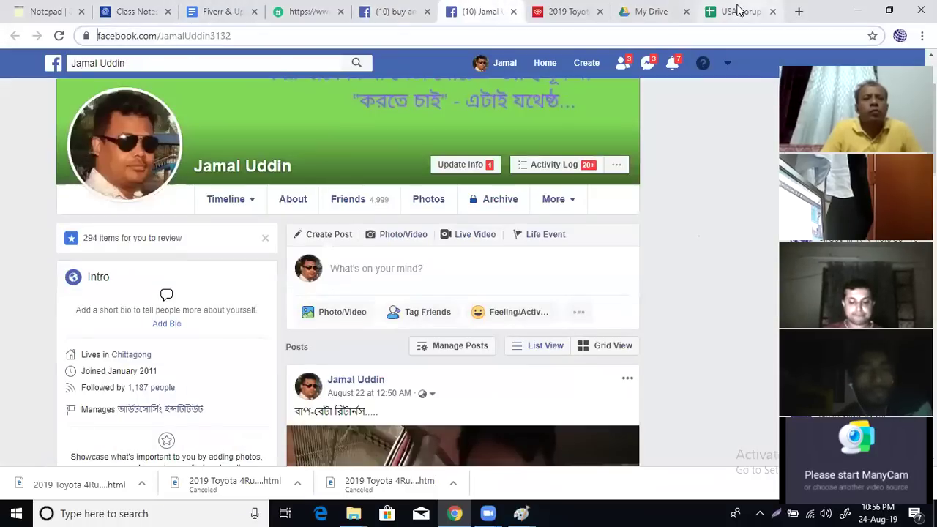
Step: Paste the Facebook link into B2 and widen column B to fit it
click(737, 11)
right_click(298, 180)
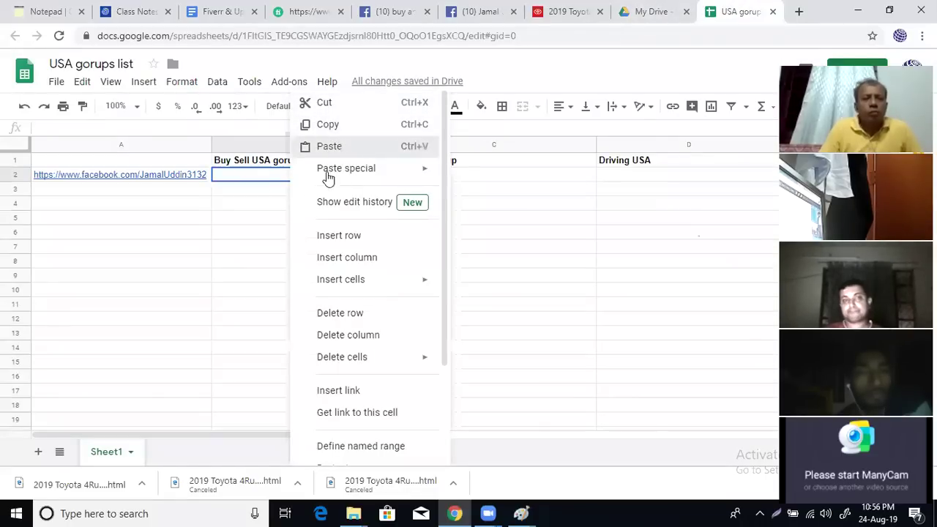
click(333, 148)
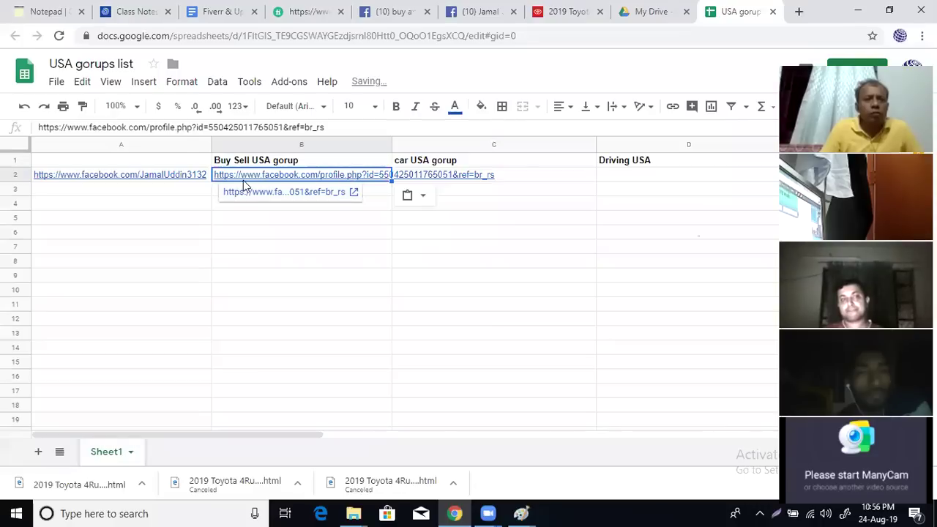
drag(391, 136, 486, 175)
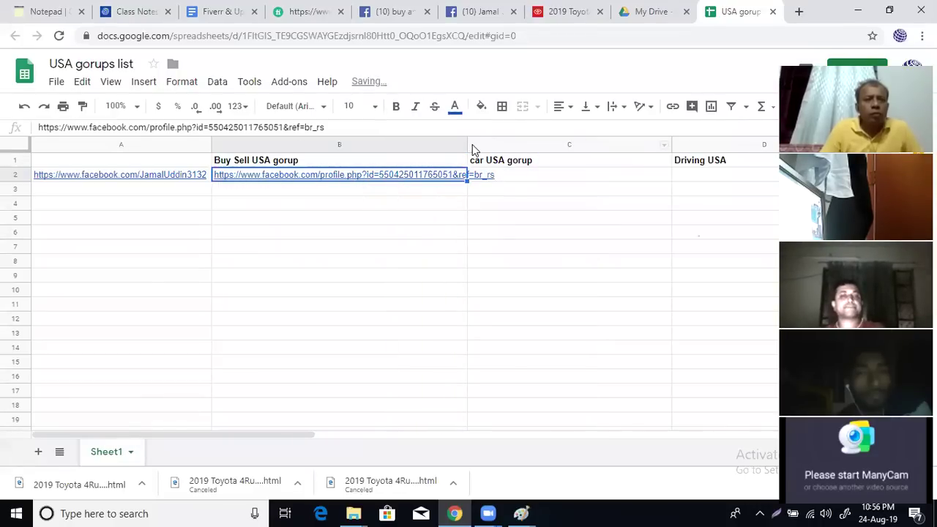
drag(466, 139, 502, 145)
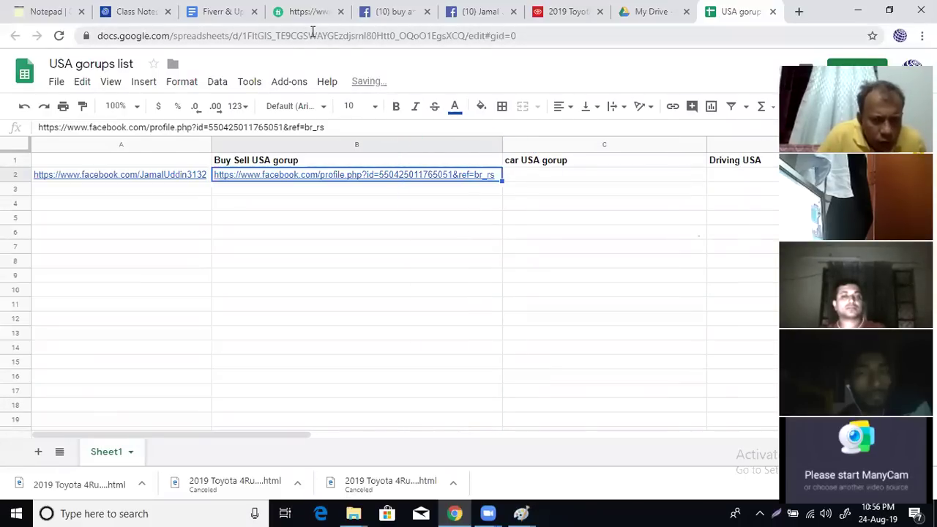
click(278, 188)
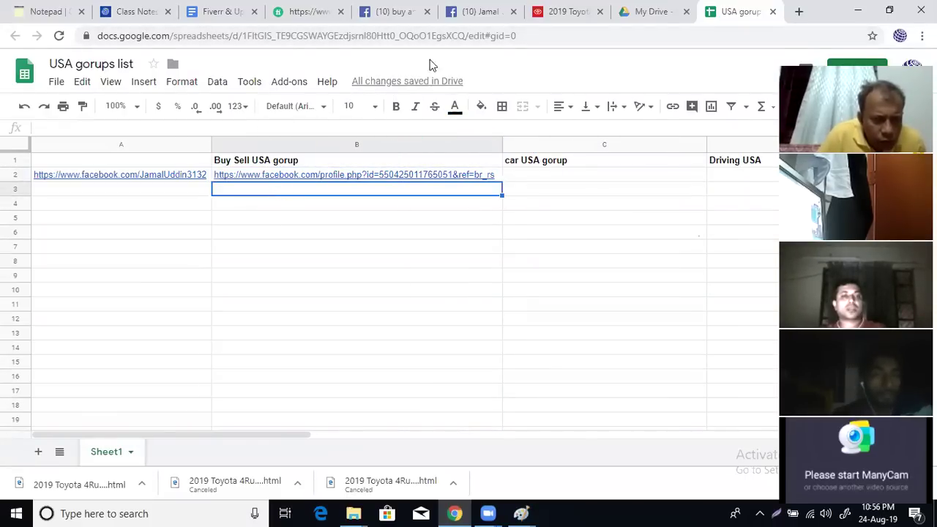
click(418, 14)
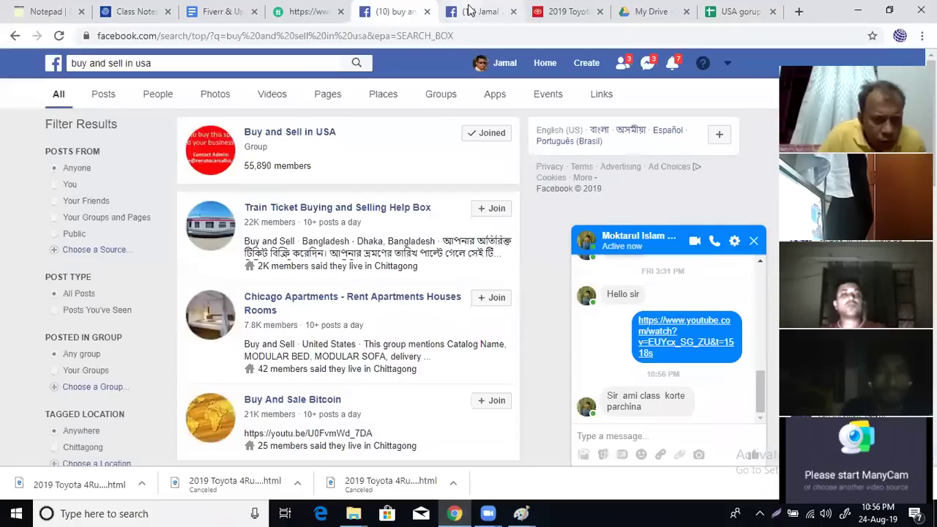
Step: Close the Messenger chat and copy a group result's link address from the search results
click(753, 240)
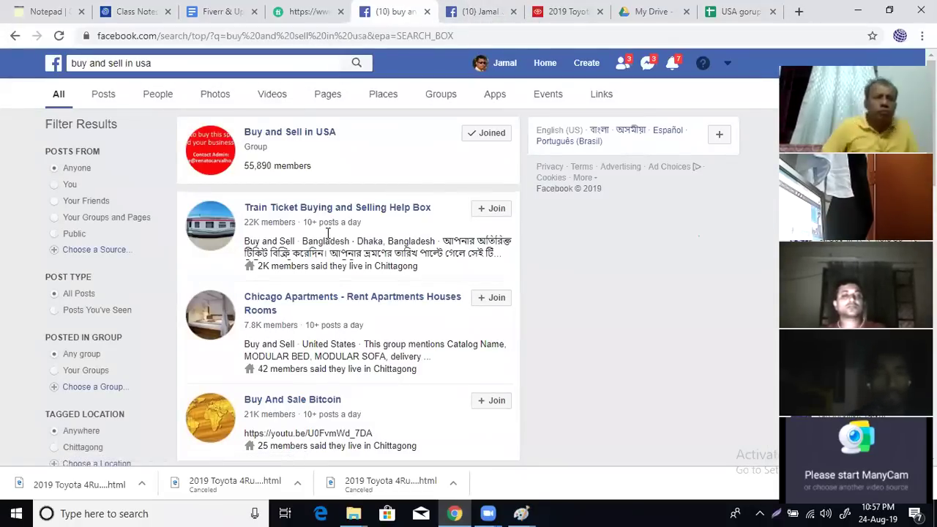
scroll(480, 326, down, 5)
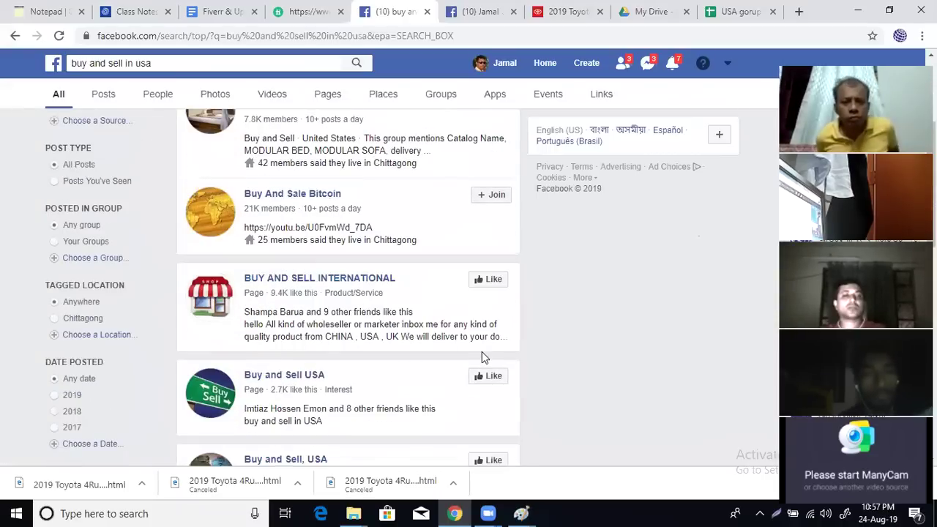
scroll(482, 348, down, 2)
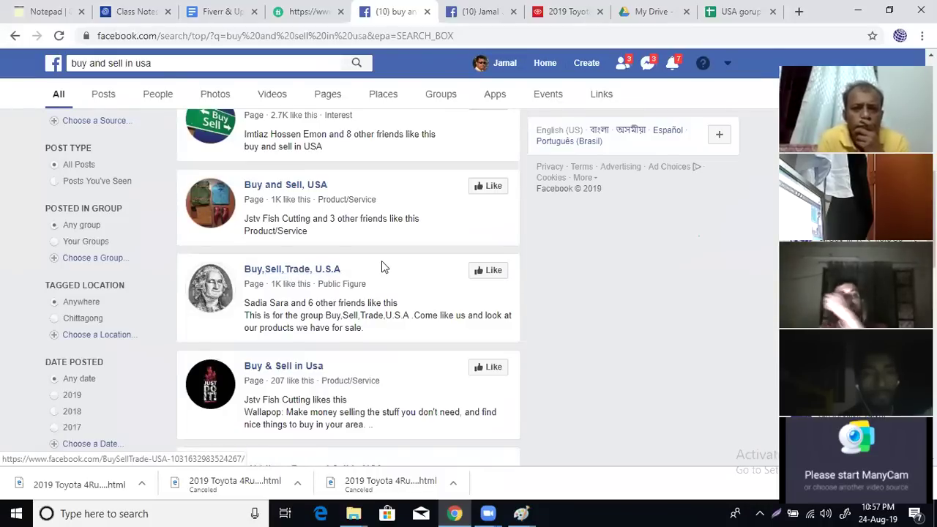
scroll(381, 265, up, 6)
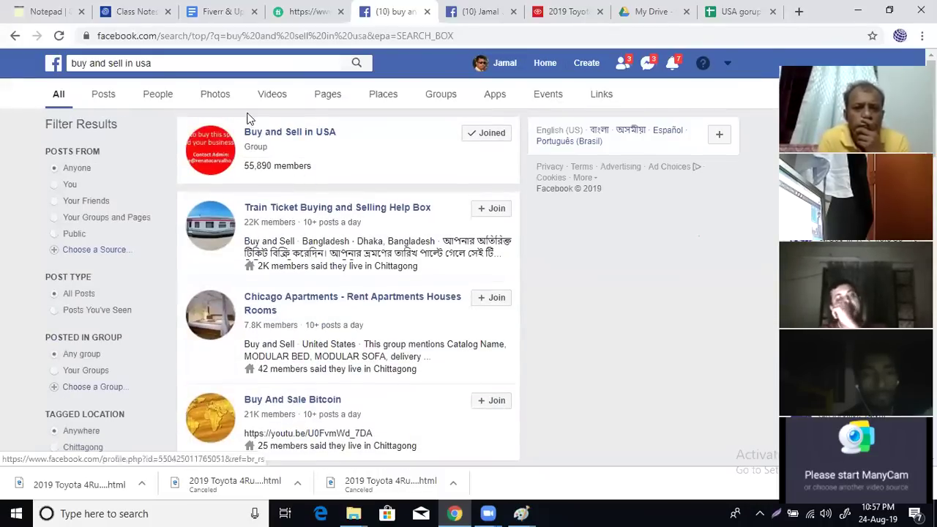
right_click(304, 212)
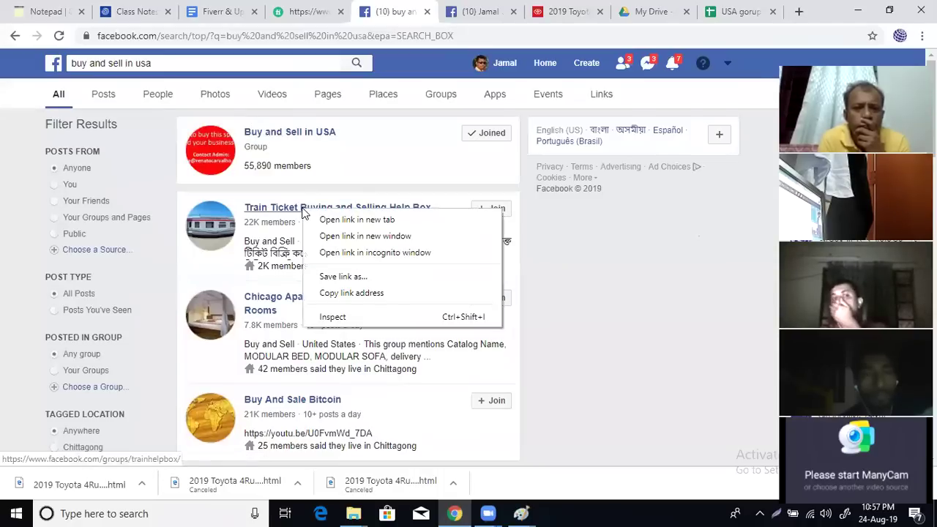
click(351, 293)
click(738, 11)
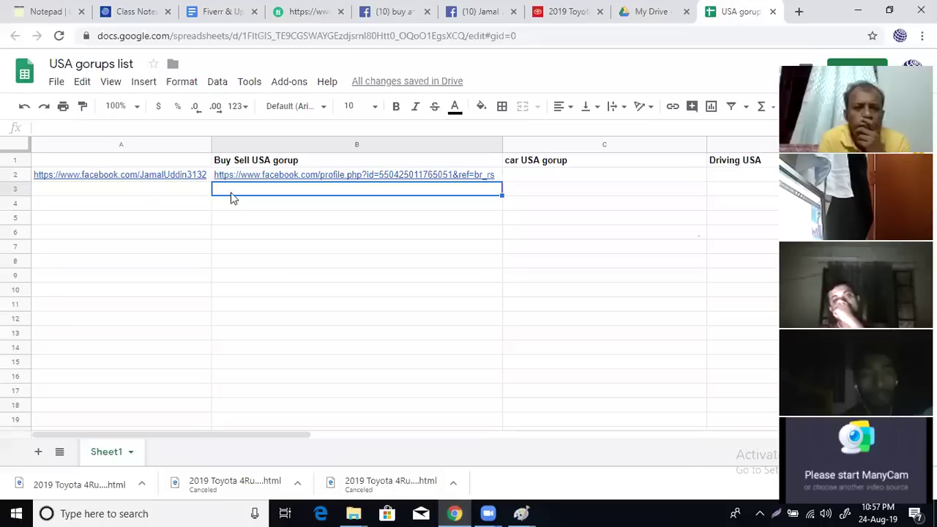
Step: Paste the copied link into each cell B3 through B8
right_click(268, 194)
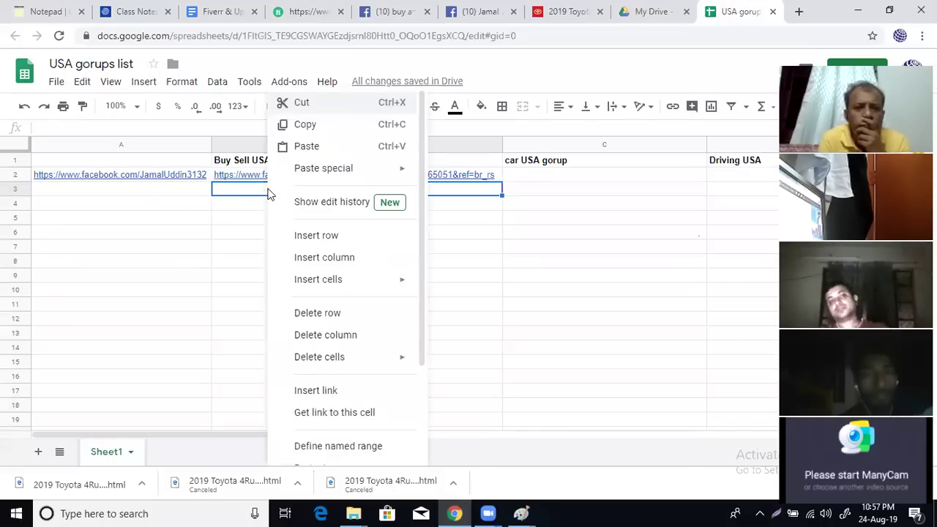
click(300, 146)
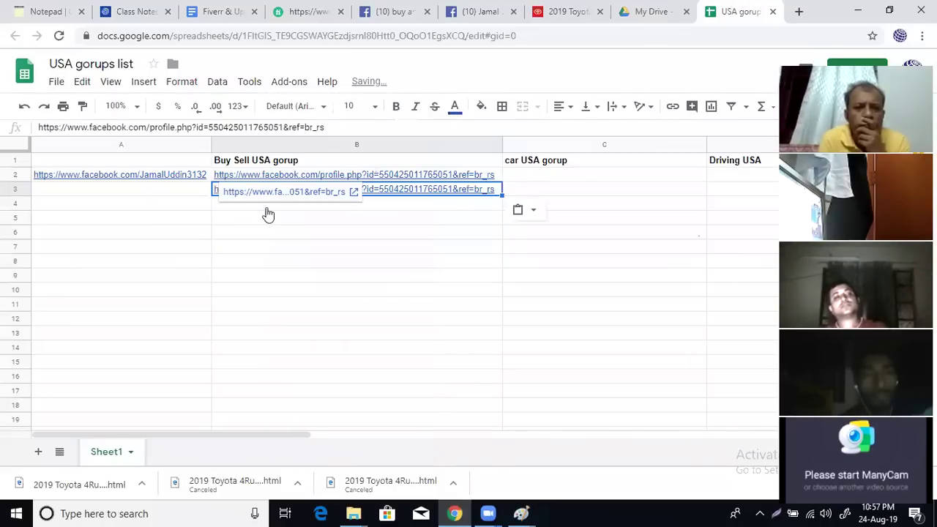
click(256, 207)
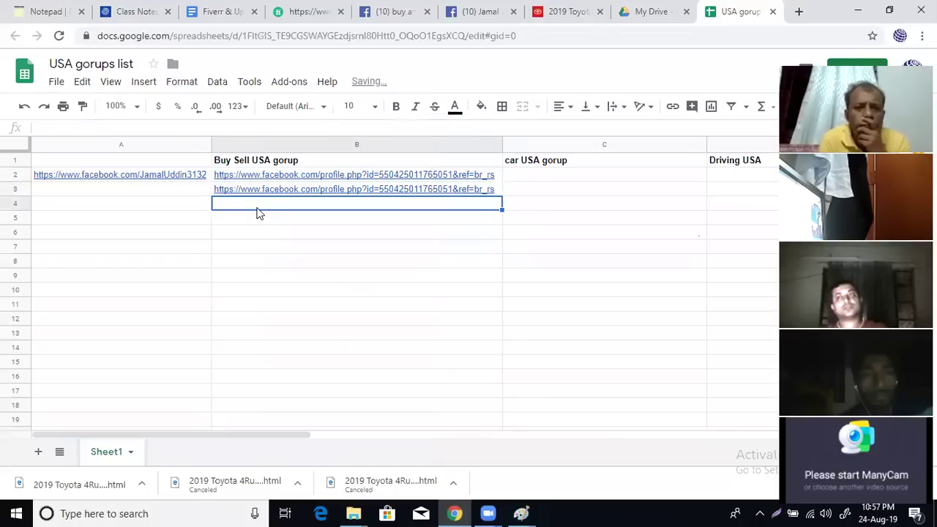
key(ctrl+v)
click(256, 224)
key(ctrl+v)
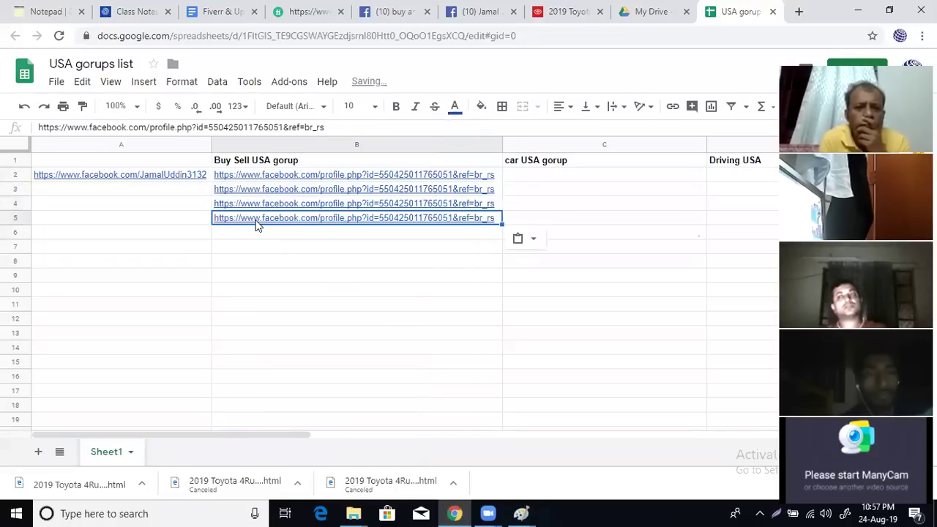
click(260, 232)
key(ctrl+v)
click(265, 249)
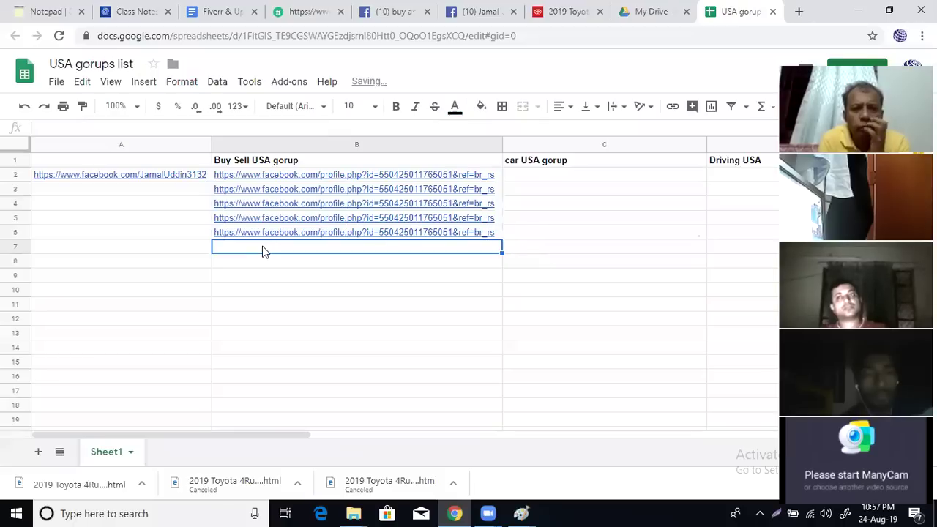
key(ctrl+v)
click(263, 263)
key(ctrl+v)
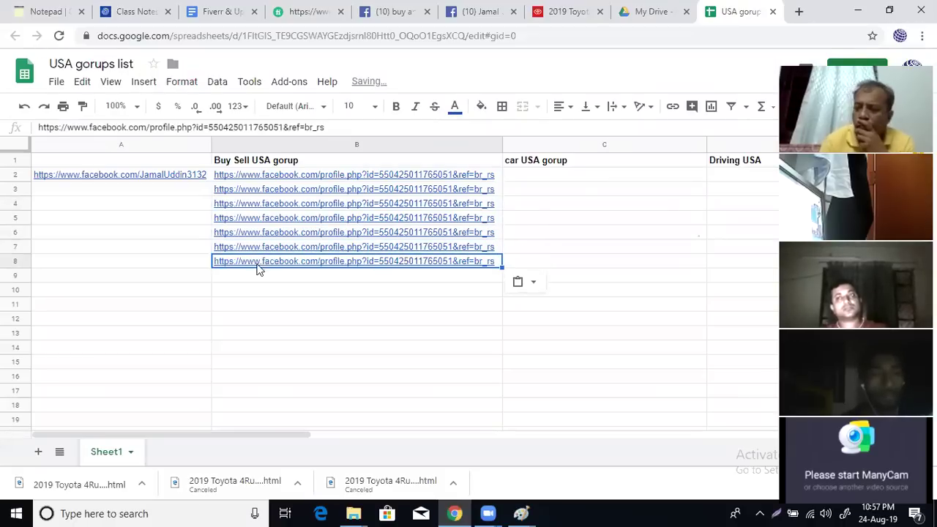
click(86, 334)
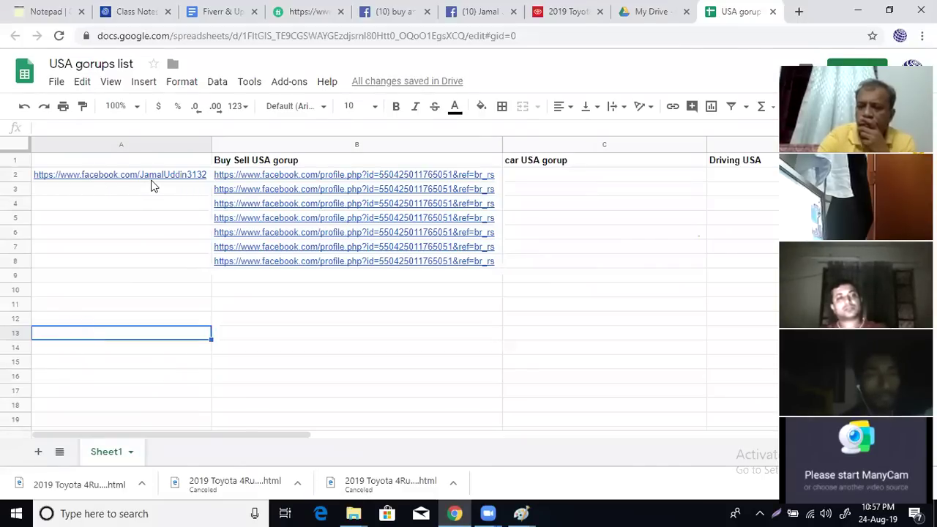
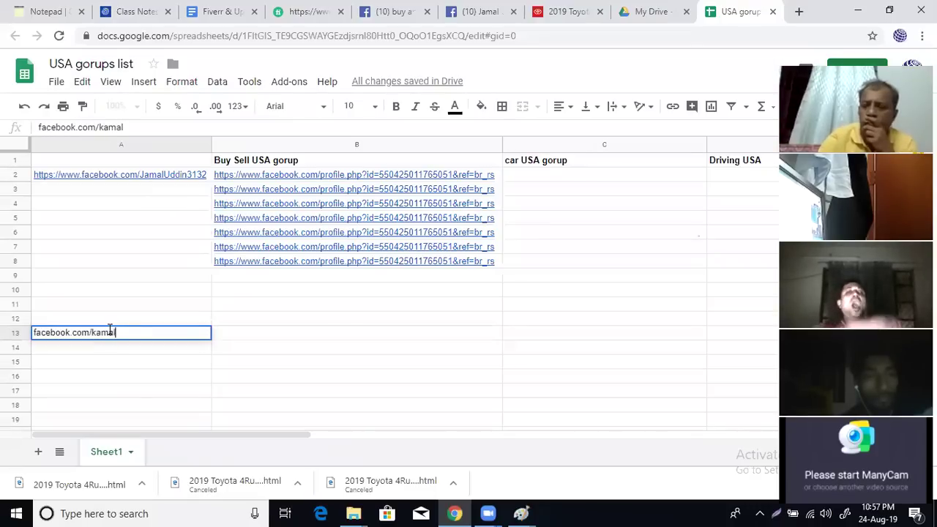
Step: Enter a facebook.com profile address in A13 and paste the link into B12–B17
click(239, 305)
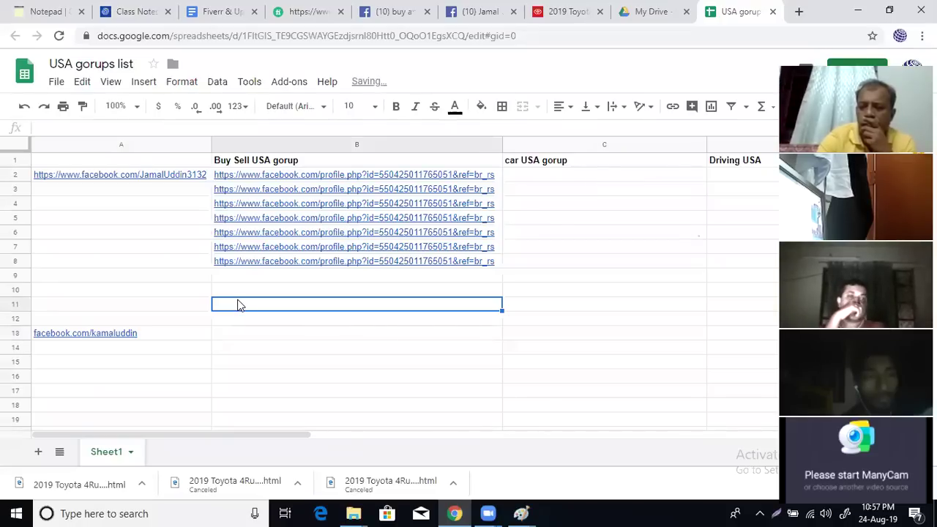
click(246, 320)
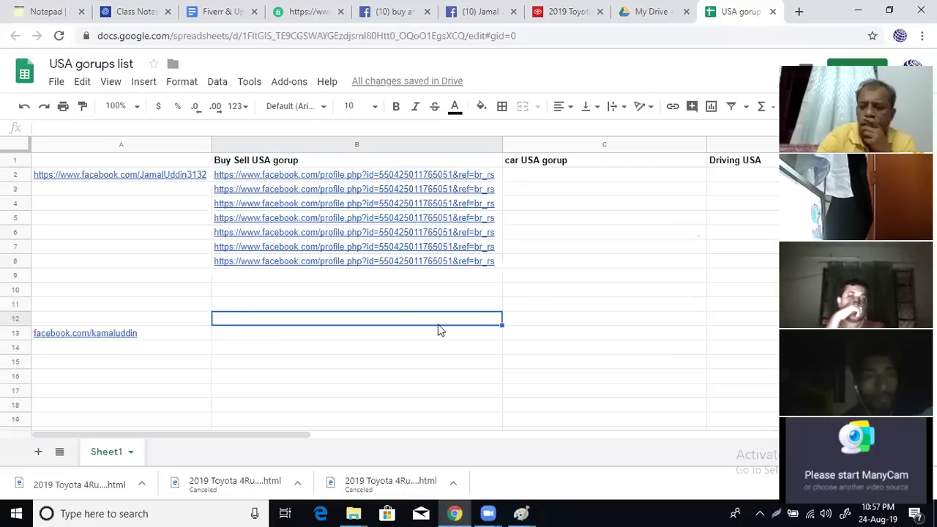
key(ctrl+v)
click(305, 338)
key(ctrl+v)
click(309, 354)
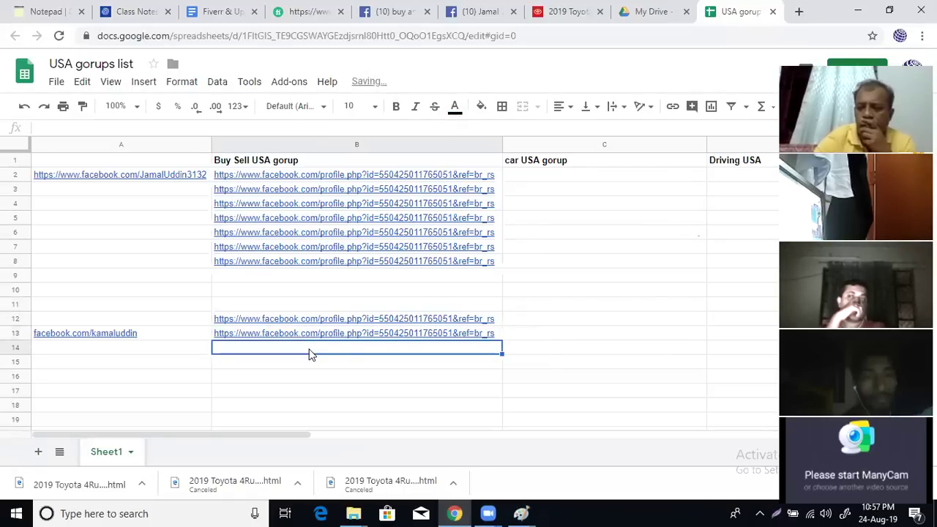
key(ctrl+v)
click(307, 361)
key(ctrl+v)
click(307, 376)
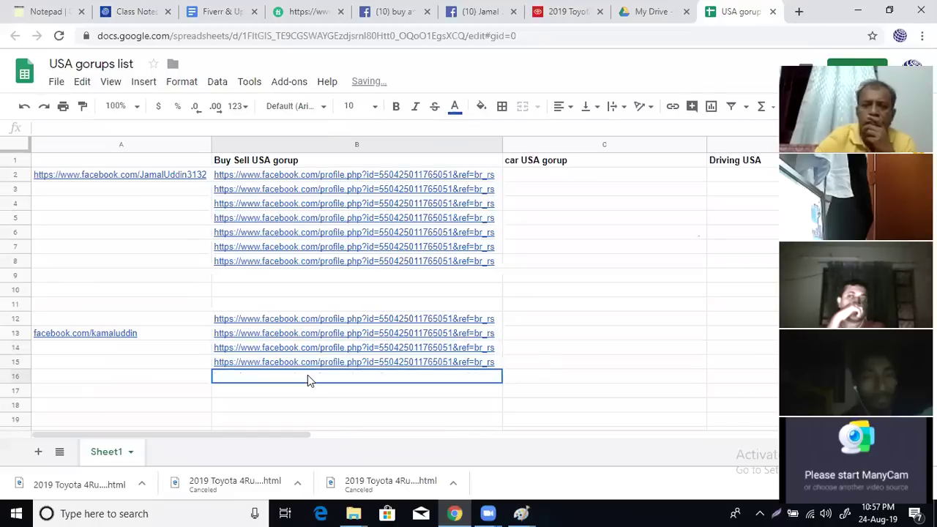
key(ctrl+v)
click(308, 394)
key(ctrl+v)
Step: Enter another facebook.com profile address in A22 and paste the link into B22–B26
scroll(278, 359, down, 2)
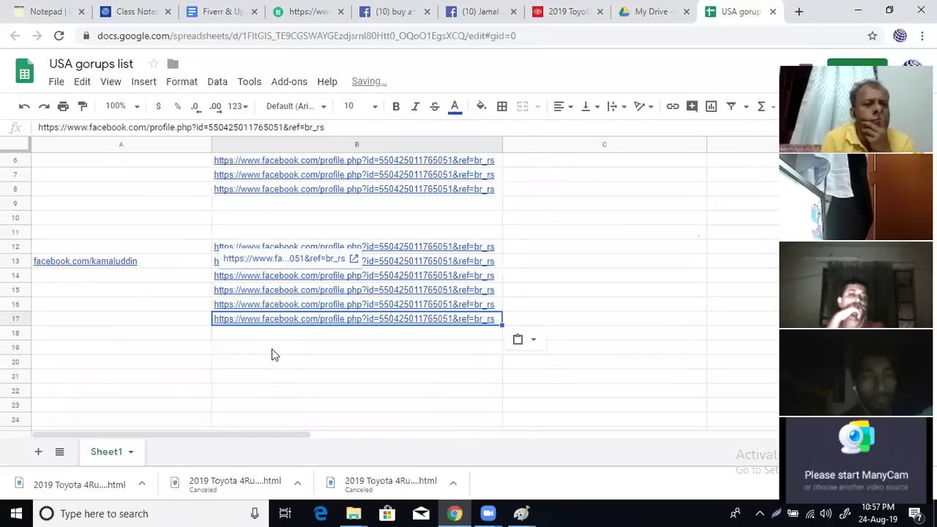
click(91, 396)
text(fac)
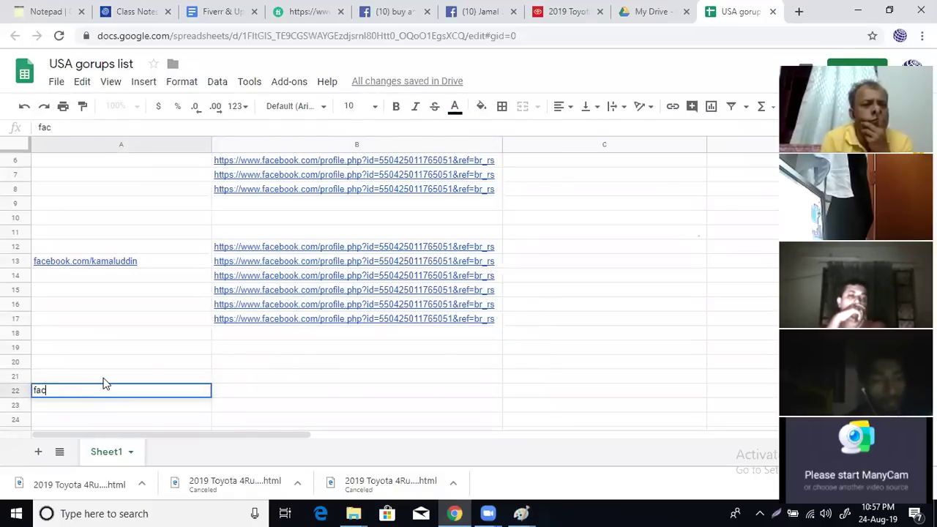
text(ebook)
key(BackSpace)
key(BackSpace)
key(BackSpace)
key(BackSpace)
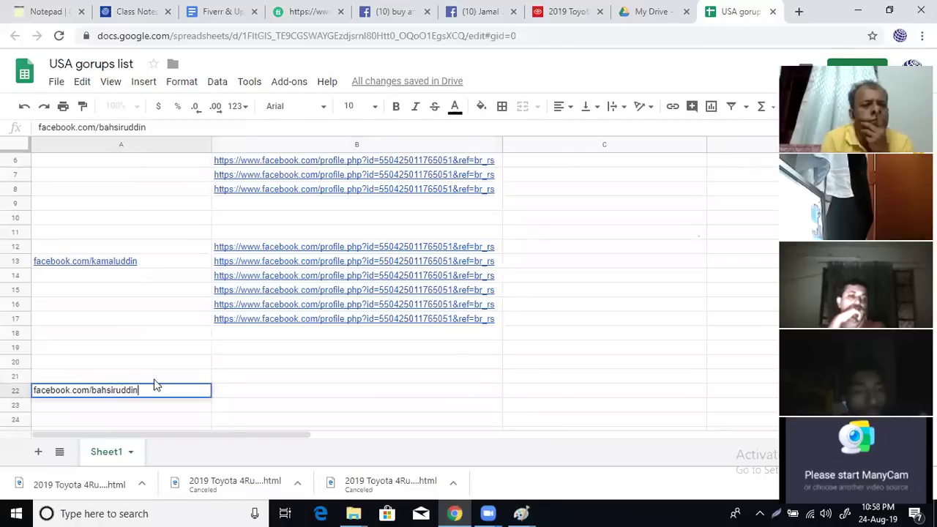
click(243, 385)
key(ctrl+v)
click(263, 404)
key(ctrl+v)
click(269, 421)
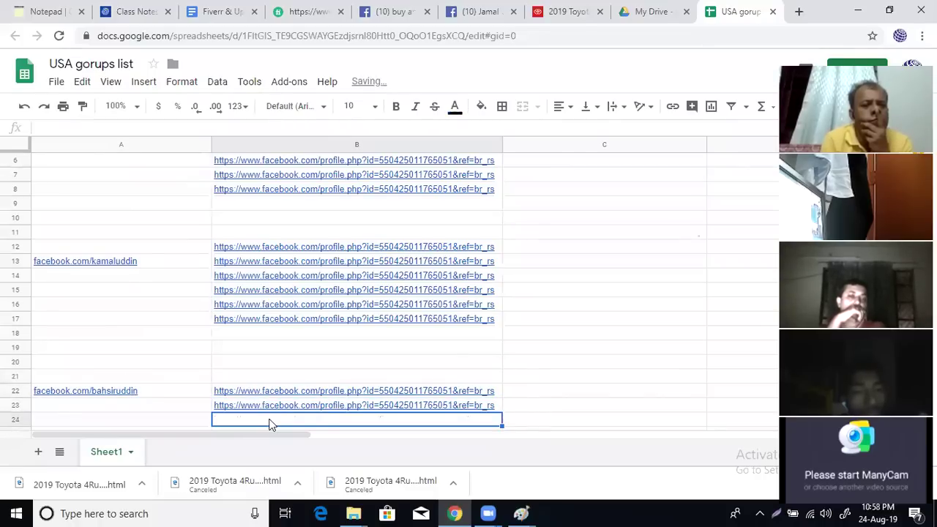
key(ctrl+v)
scroll(300, 395, down, 2)
click(306, 366)
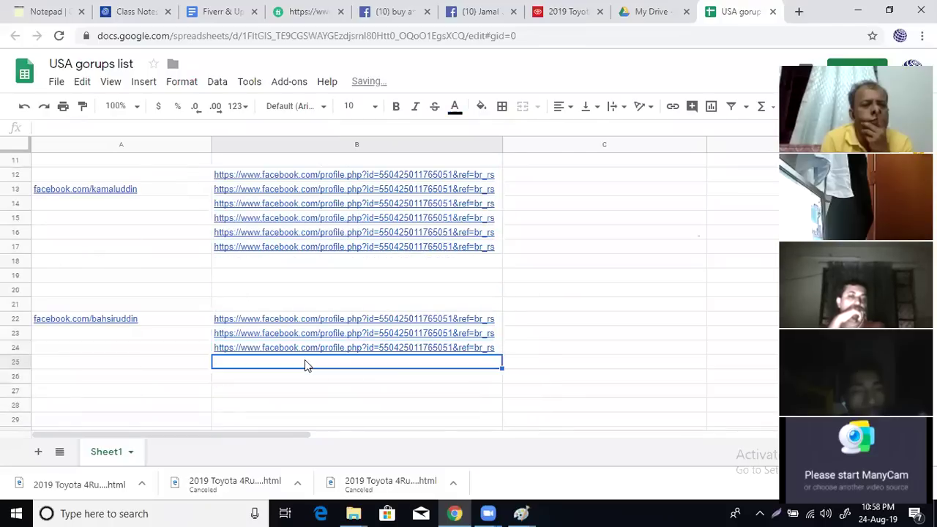
key(ctrl+v)
click(314, 381)
key(ctrl+v)
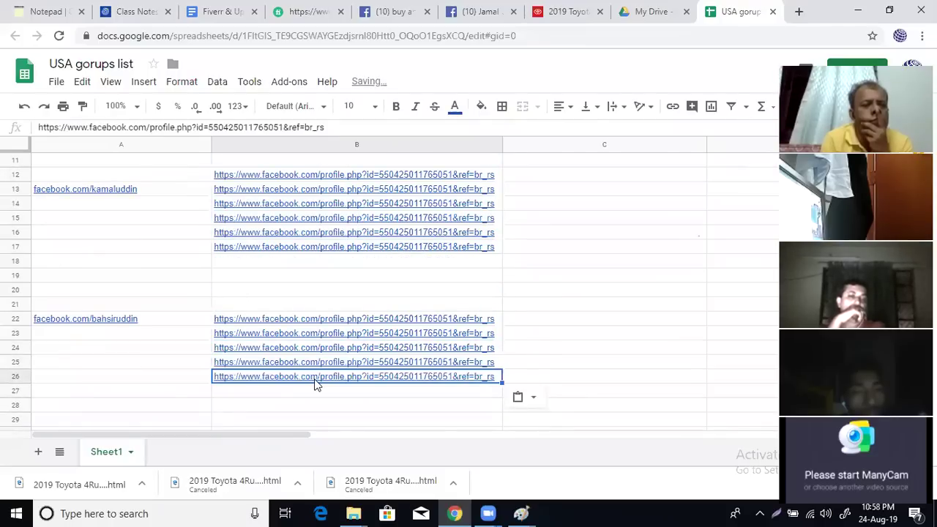
scroll(311, 322, up, 4)
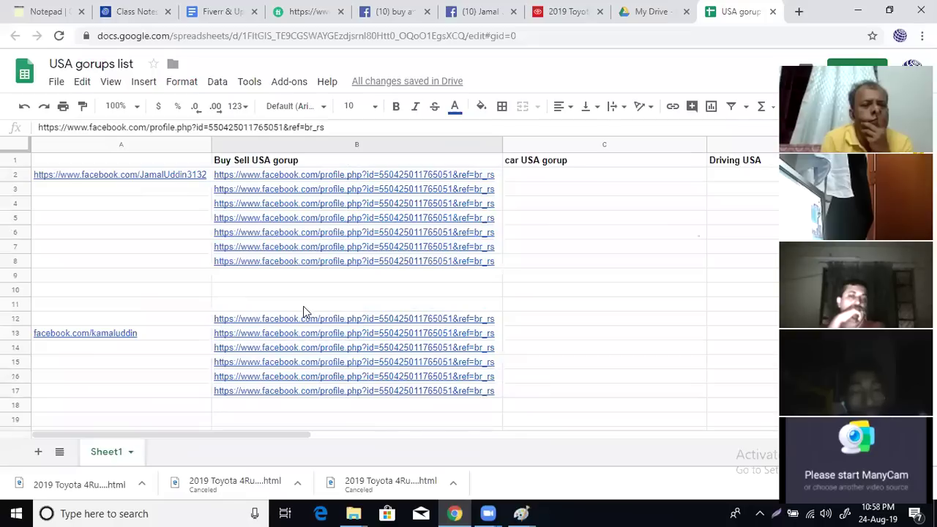
Step: Paste the copied Facebook link into each of cells C2 through C8
mouse_move(77, 181)
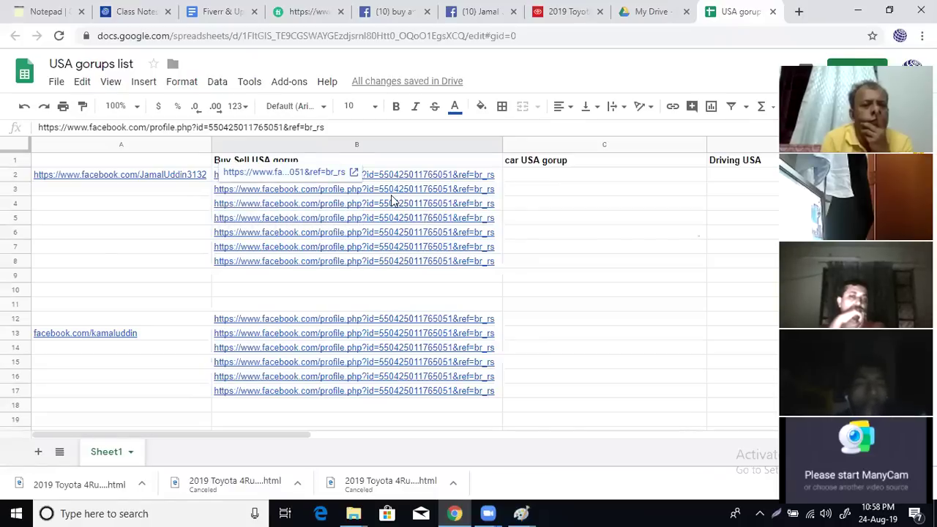
click(556, 175)
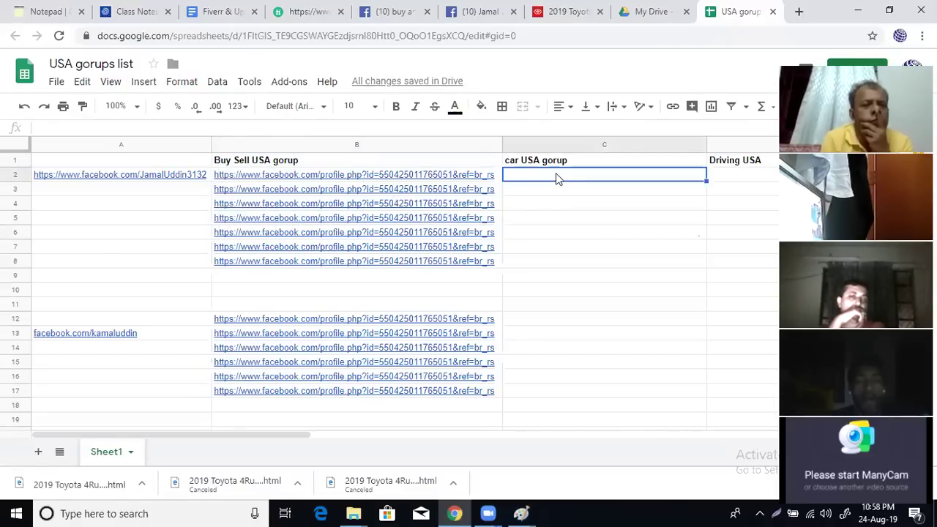
key(ctrl+v)
click(553, 193)
key(ctrl+v)
click(553, 204)
key(ctrl+v)
click(554, 220)
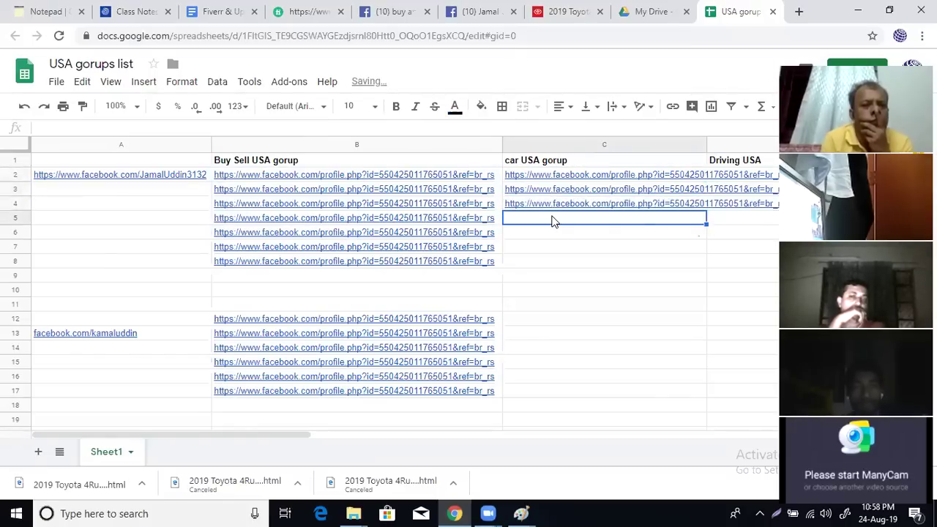
key(ctrl+v)
click(555, 229)
key(ctrl+v)
click(555, 247)
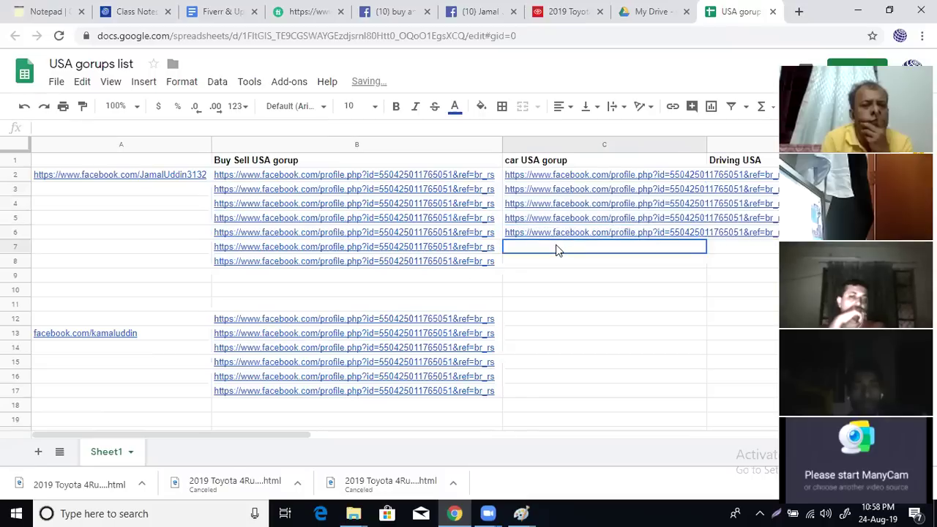
key(ctrl+v)
click(556, 260)
key(ctrl+v)
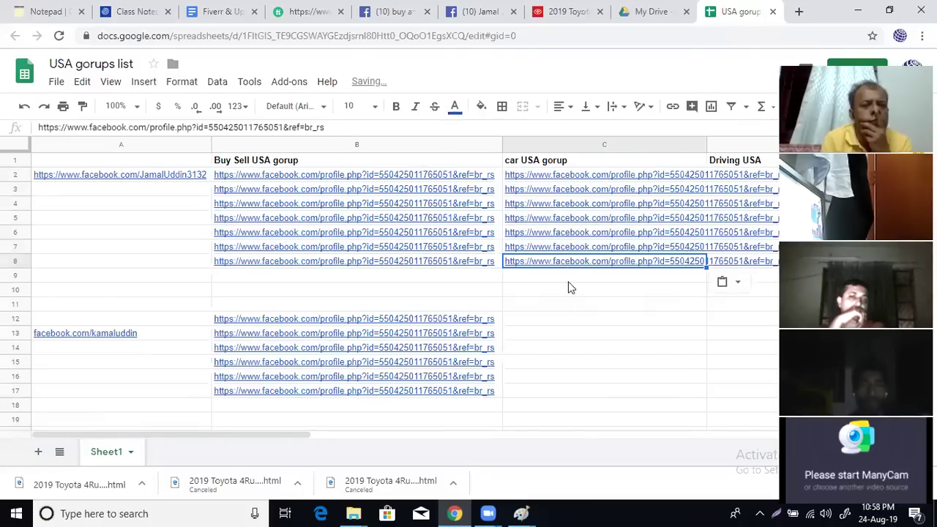
Step: Widen columns C and D so the profile links show in full
drag(294, 436, 461, 437)
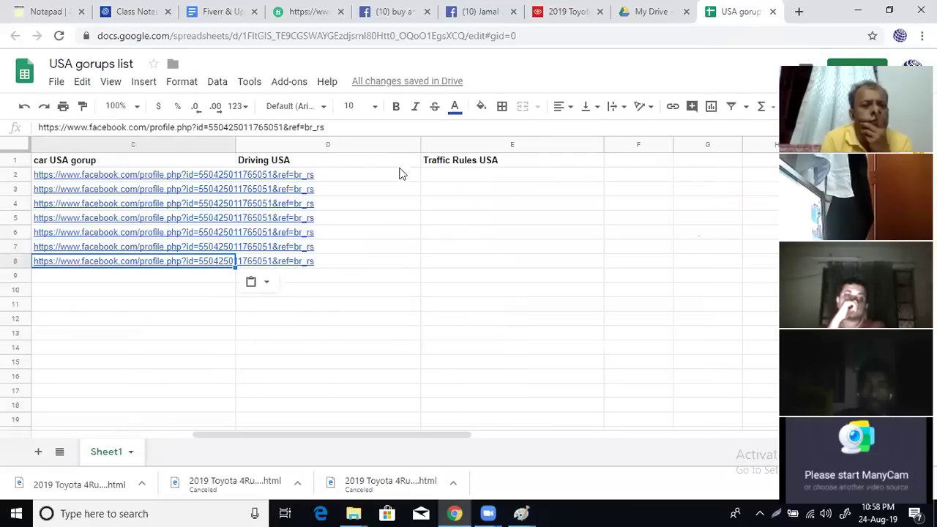
drag(235, 144, 351, 157)
drag(536, 150, 622, 150)
Step: Paste the Facebook profile link into D2–D8 under Driving USA
click(428, 176)
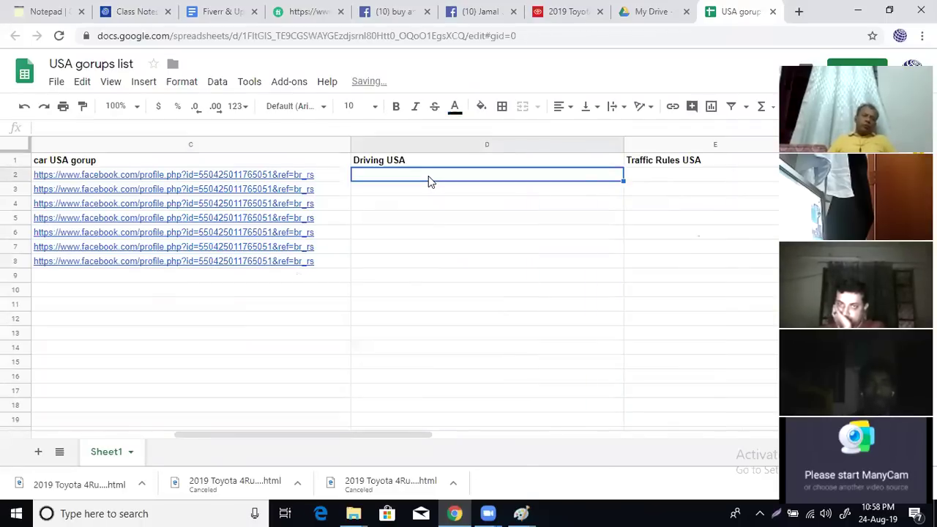
key(ctrl+v)
click(417, 197)
key(ctrl+v)
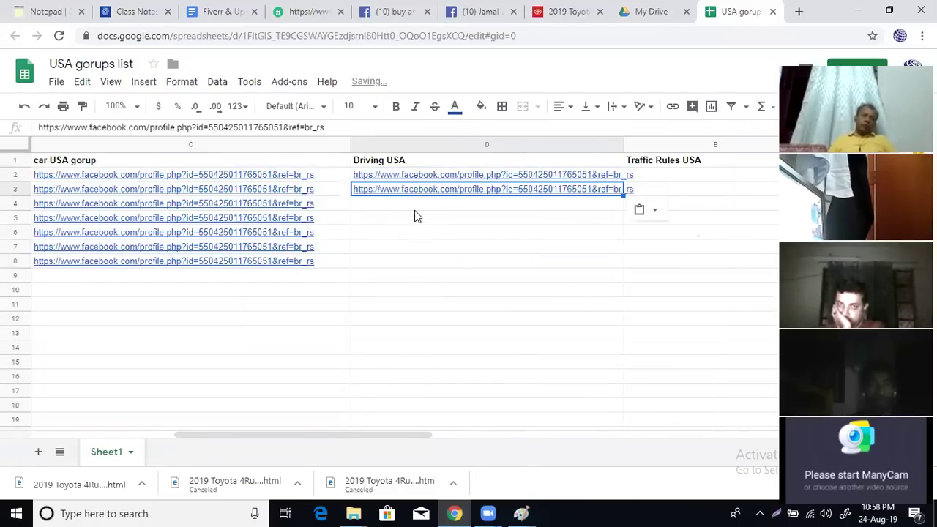
click(414, 203)
key(ctrl+v)
click(413, 219)
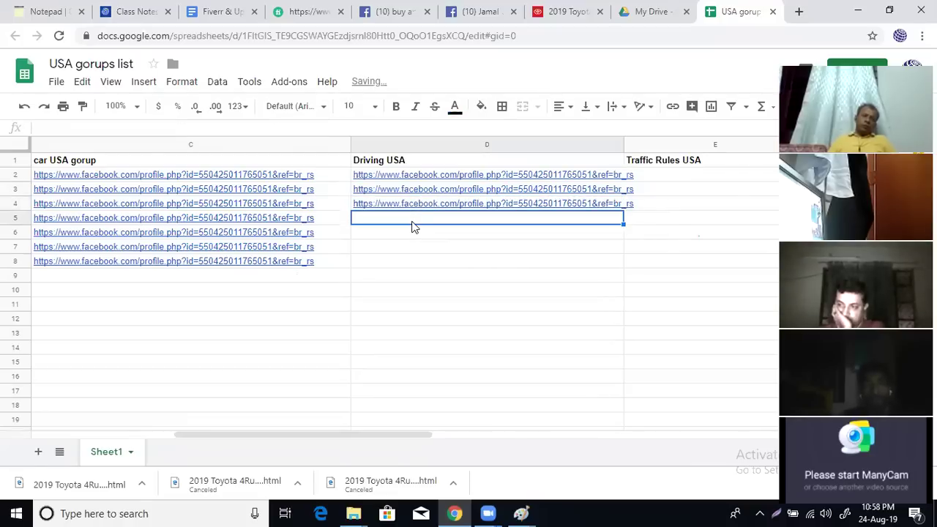
key(ctrl+v)
click(406, 234)
key(ctrl+v)
click(404, 249)
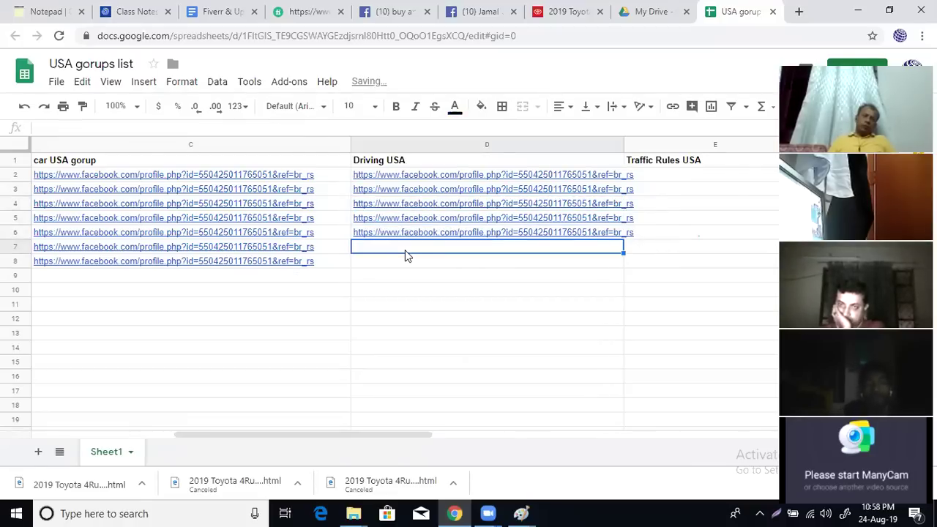
key(ctrl+v)
click(404, 264)
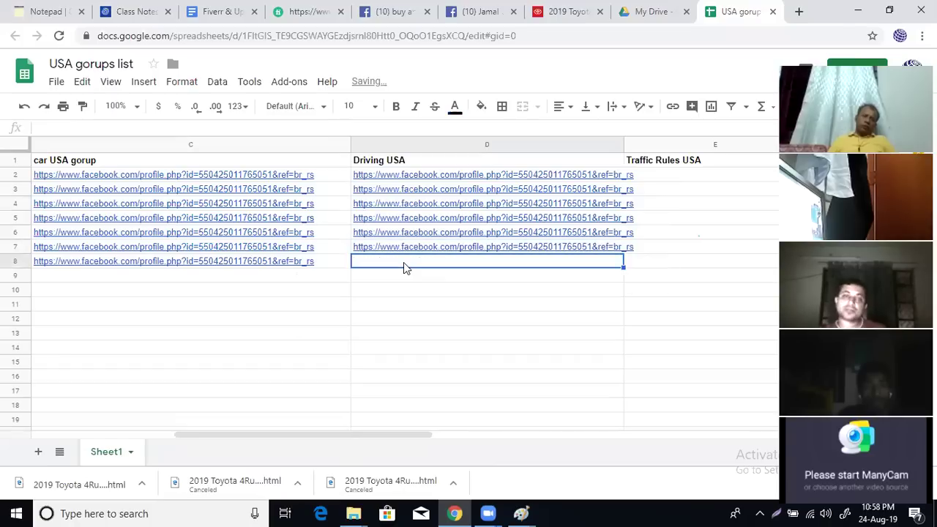
key(ctrl+v)
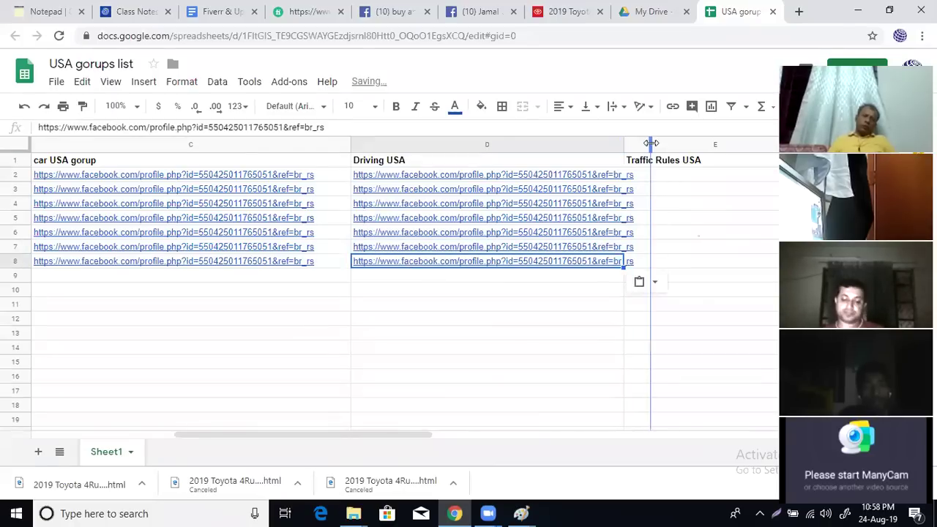
Step: Paste the profile link into E2–E8 under Traffic Rules USA
drag(651, 142, 652, 143)
click(672, 178)
key(ctrl+v)
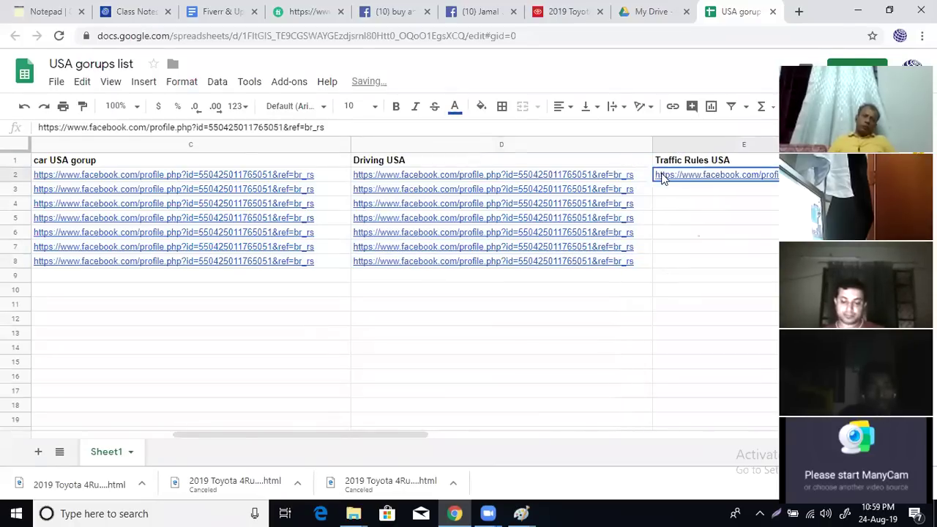
click(666, 192)
key(ctrl+v)
click(667, 202)
key(ctrl+v)
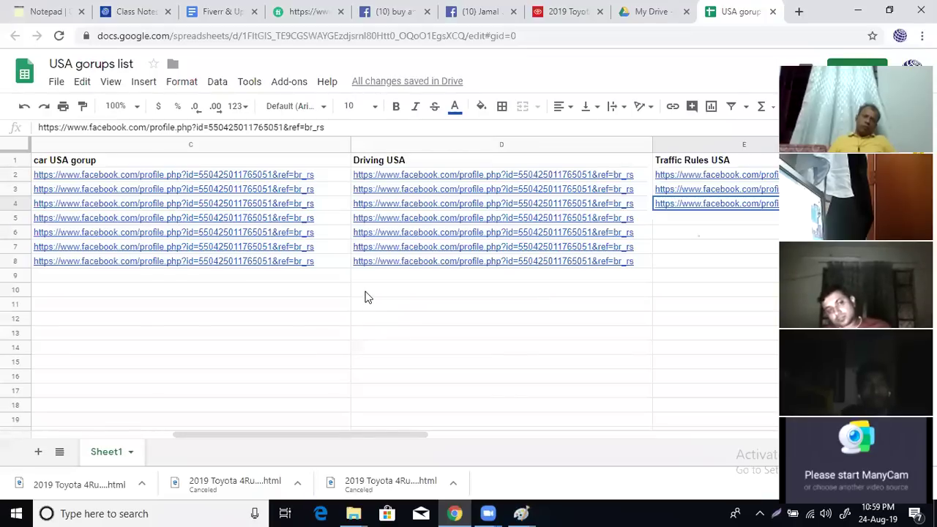
click(672, 219)
key(ctrl+v)
click(664, 232)
key(ctrl+v)
click(672, 250)
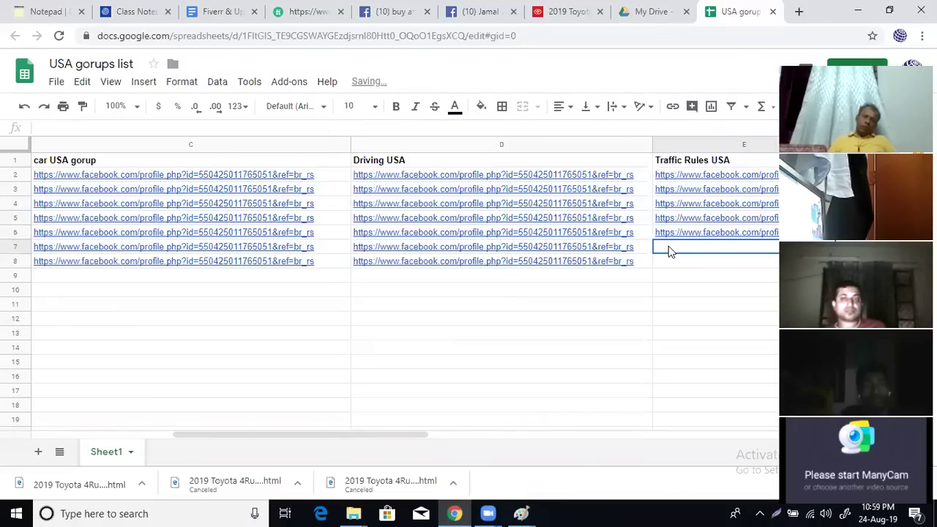
key(ctrl+v)
click(670, 259)
key(ctrl+v)
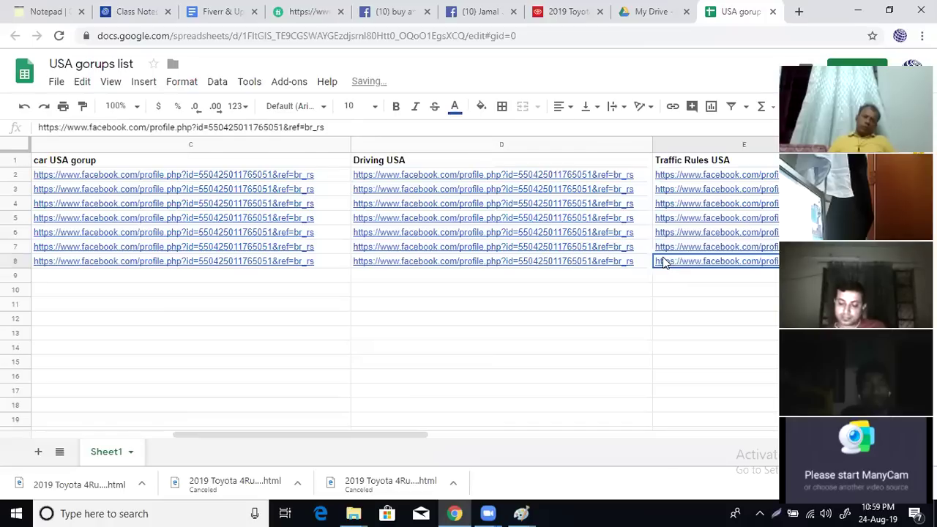
click(536, 281)
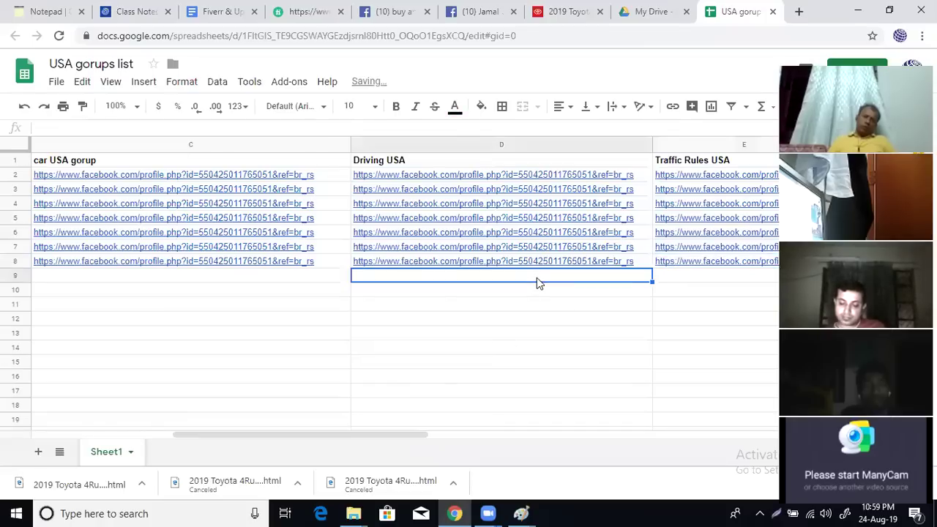
click(330, 422)
click(418, 351)
drag(367, 435, 226, 435)
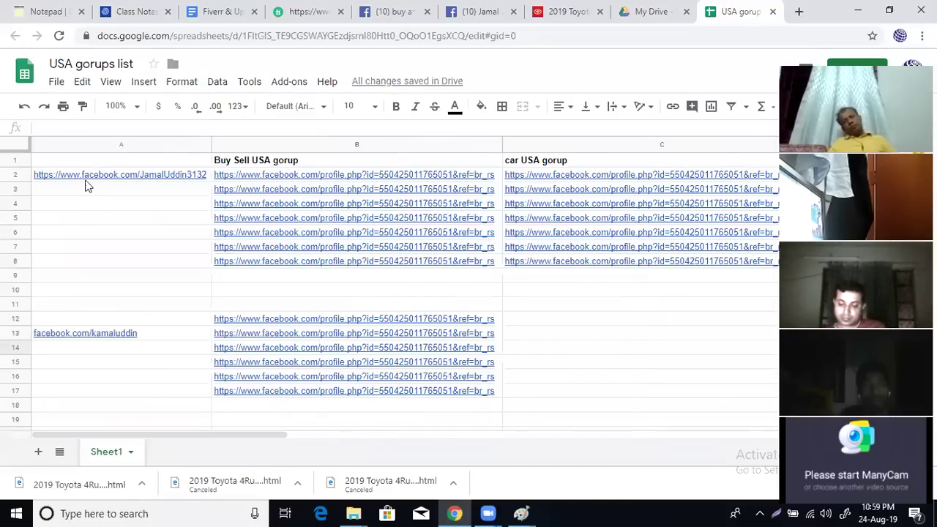
click(115, 268)
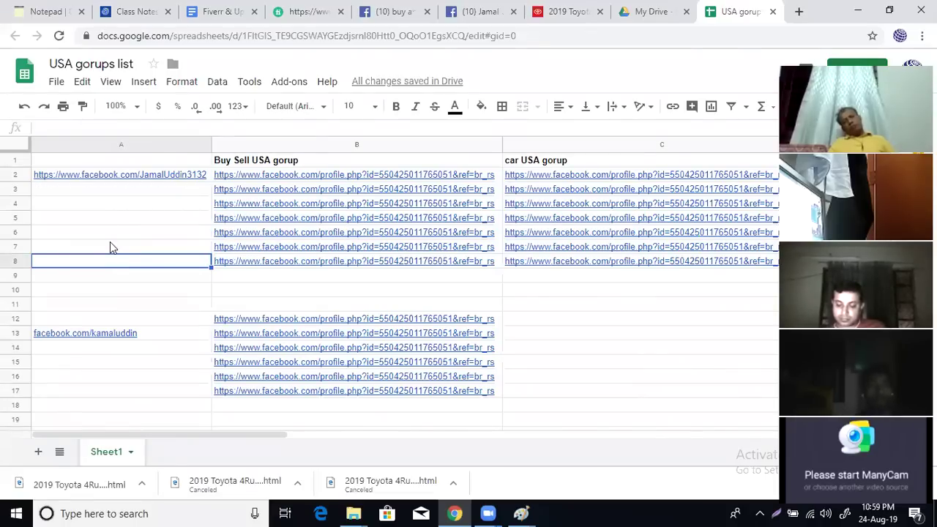
mouse_move(117, 181)
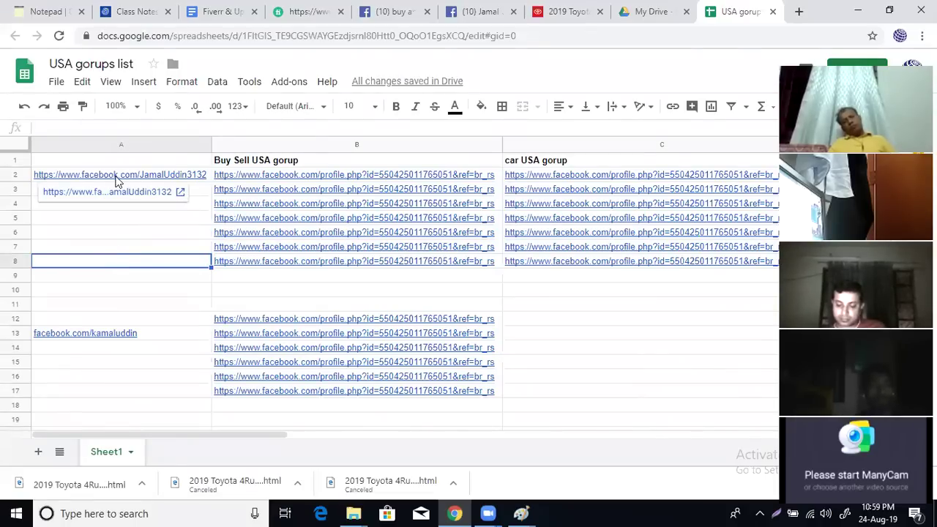
click(130, 218)
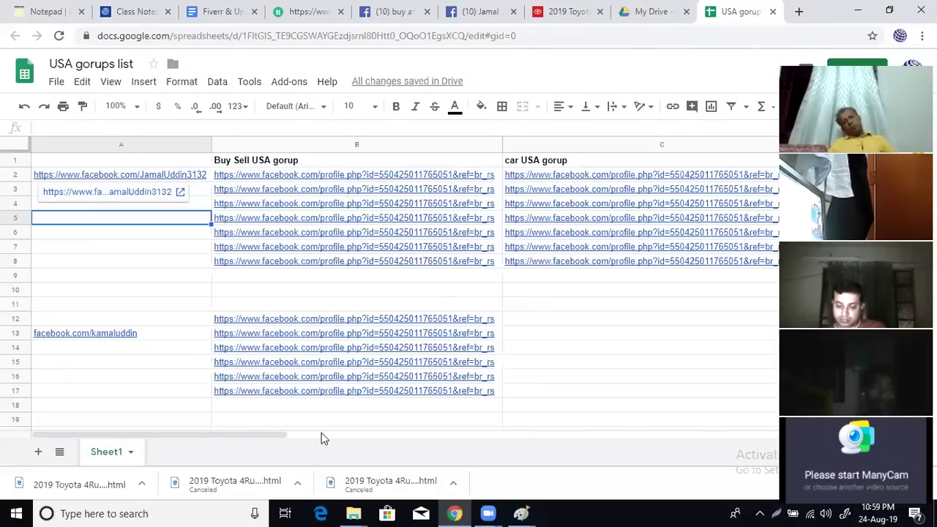
drag(247, 438, 418, 441)
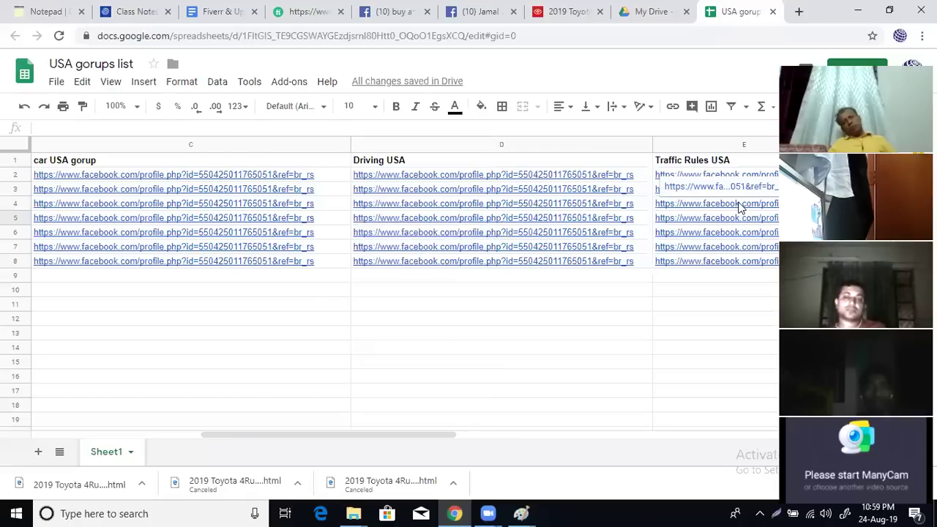
drag(355, 439, 161, 449)
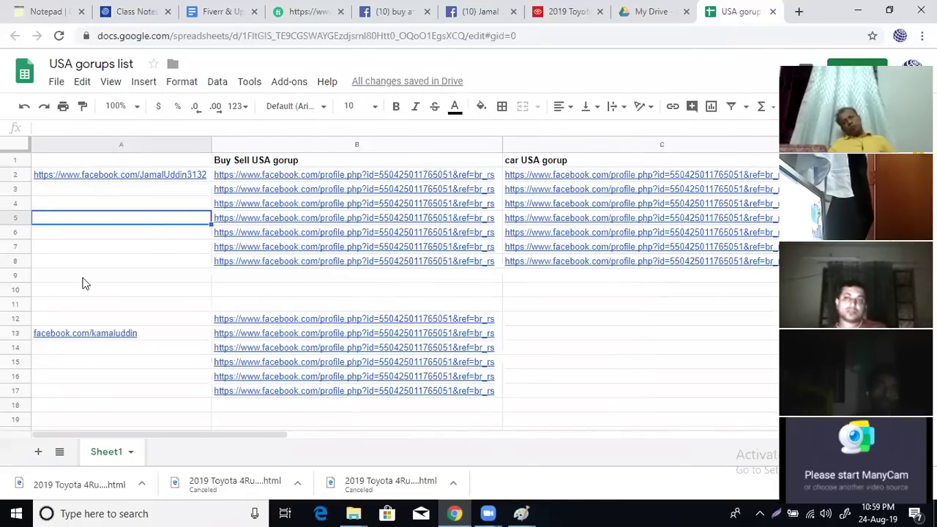
mouse_move(196, 182)
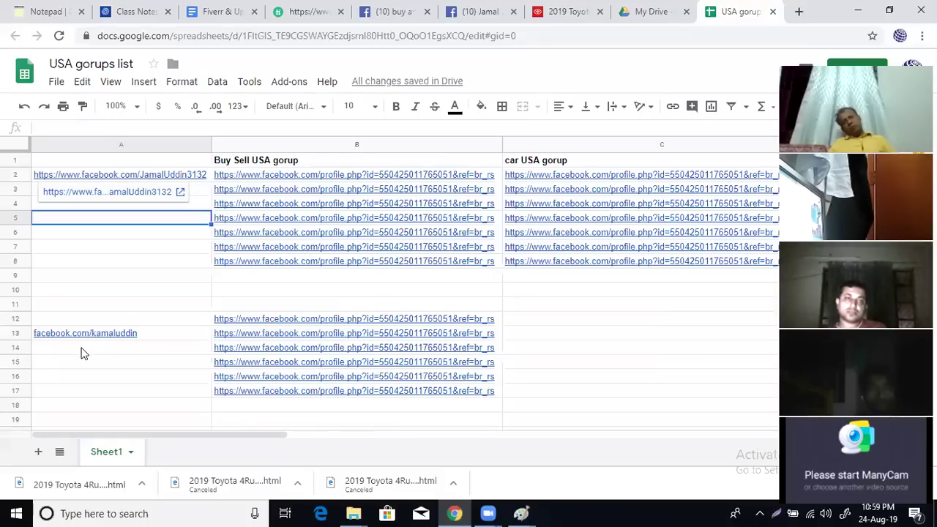
mouse_move(74, 339)
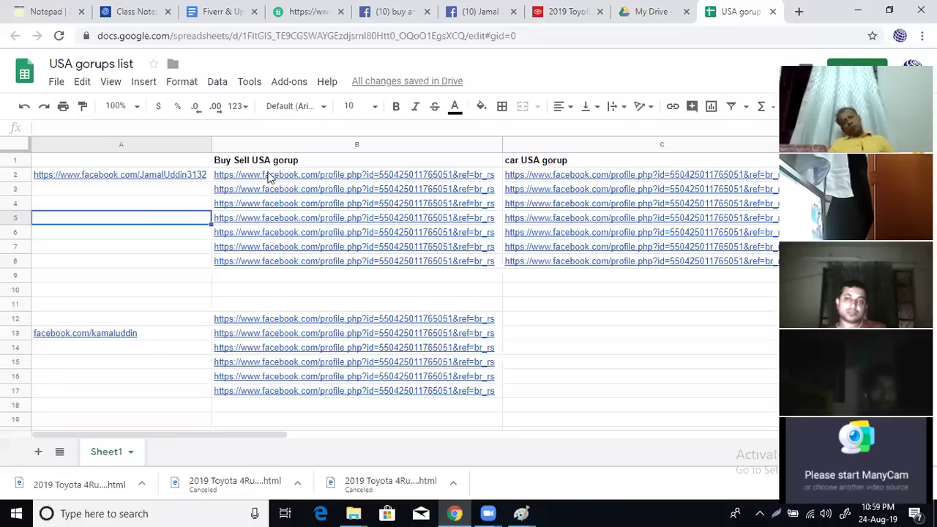
click(559, 333)
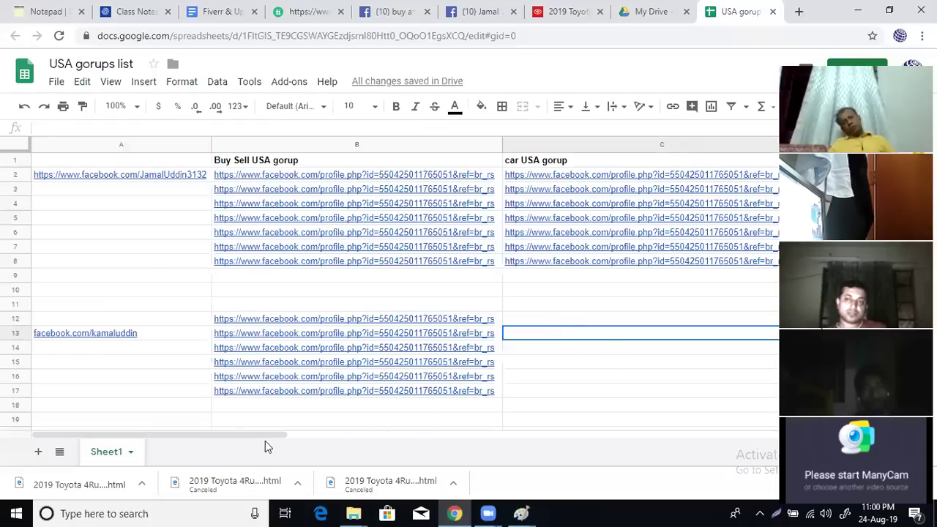
Step: Paste the Facebook profile link into C12–C17 for the second car block
drag(260, 433, 345, 436)
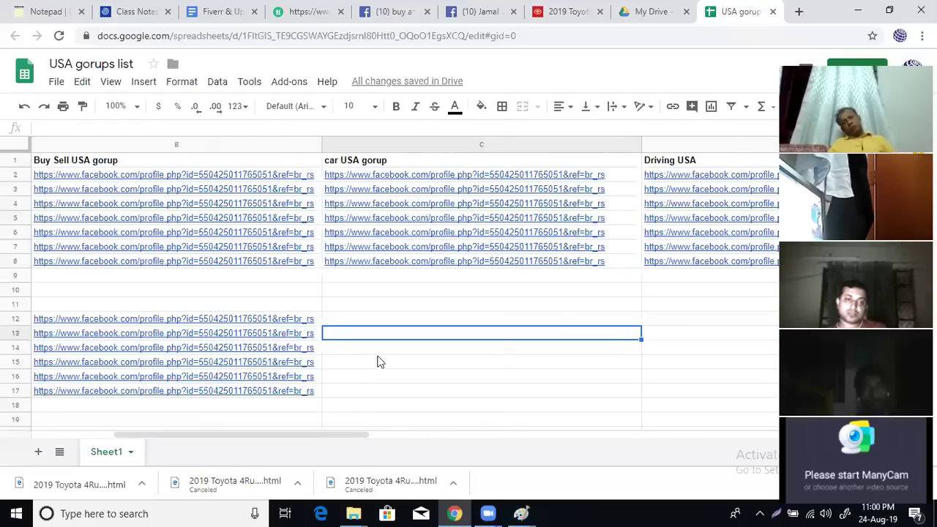
click(390, 323)
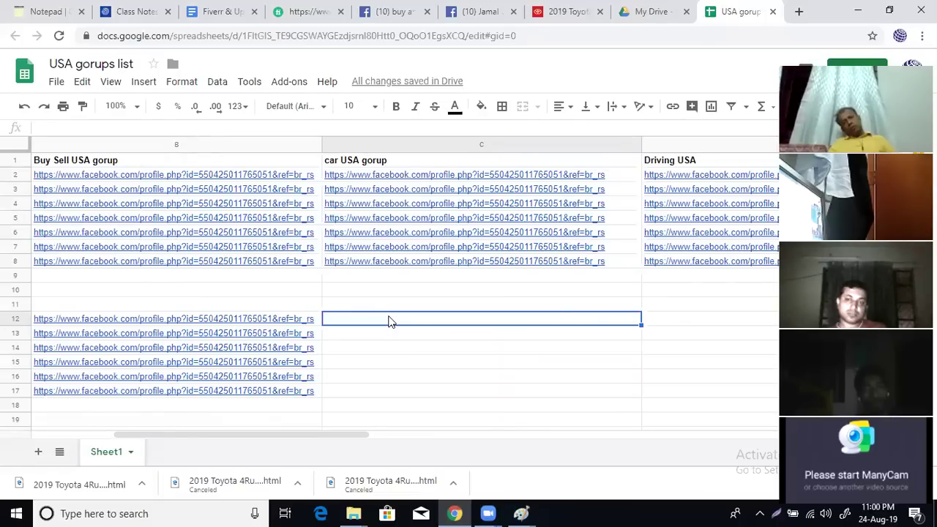
key(ctrl+v)
click(389, 334)
key(ctrl+v)
click(391, 349)
key(ctrl+v)
click(393, 361)
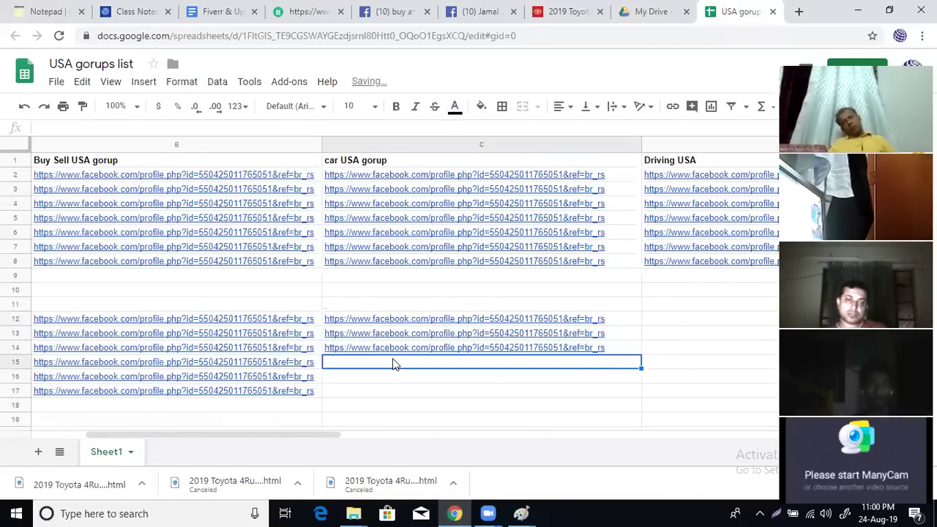
key(ctrl+v)
click(389, 378)
key(ctrl+v)
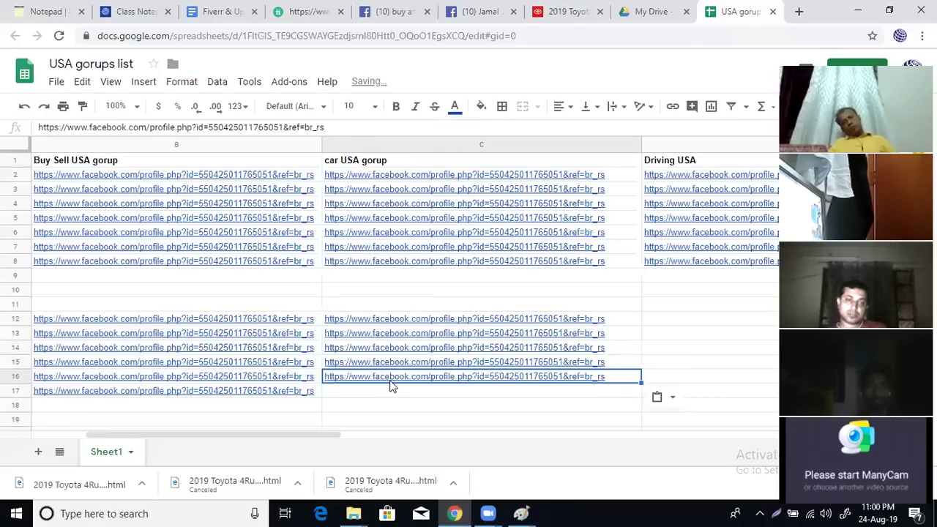
click(393, 390)
key(ctrl+v)
Step: Paste the profile link into D12–D18 under Driving USA, then scroll back to column A
drag(325, 437, 470, 437)
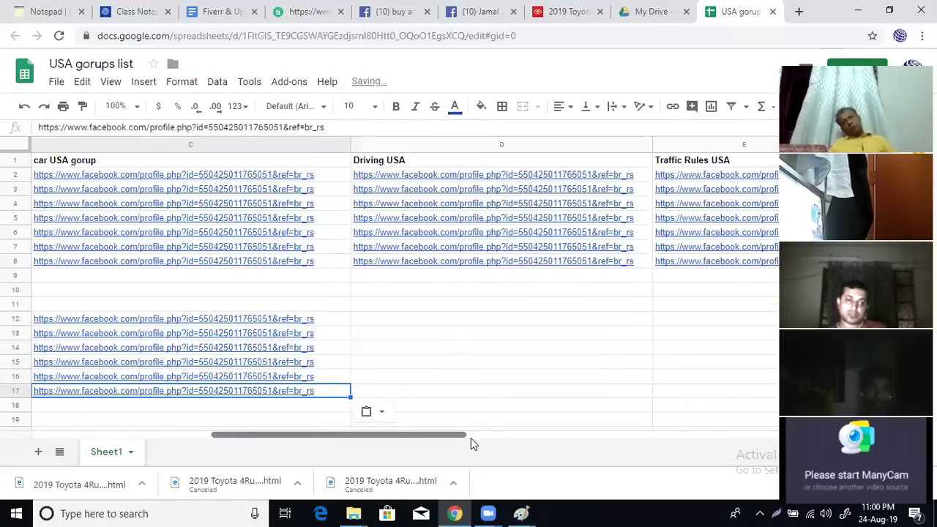
click(425, 320)
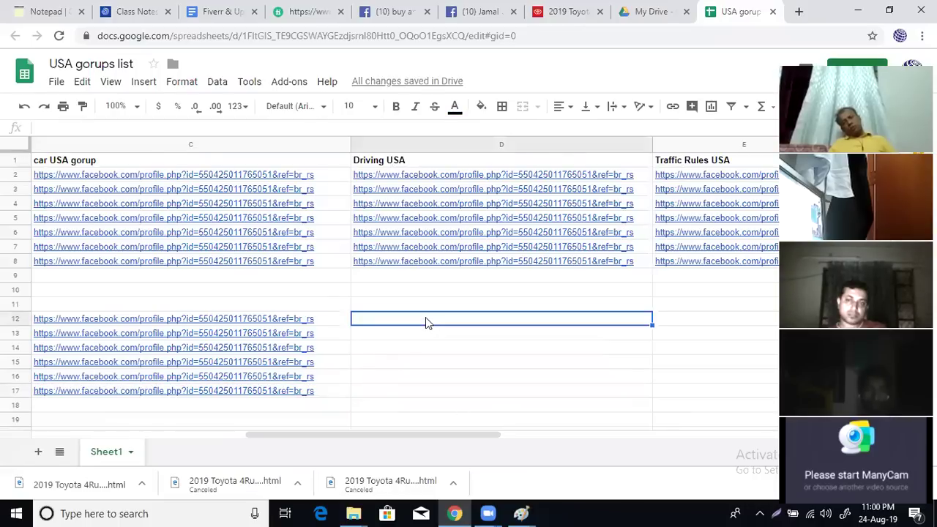
key(ctrl+v)
click(423, 333)
key(ctrl+v)
click(420, 348)
key(ctrl+v)
click(426, 362)
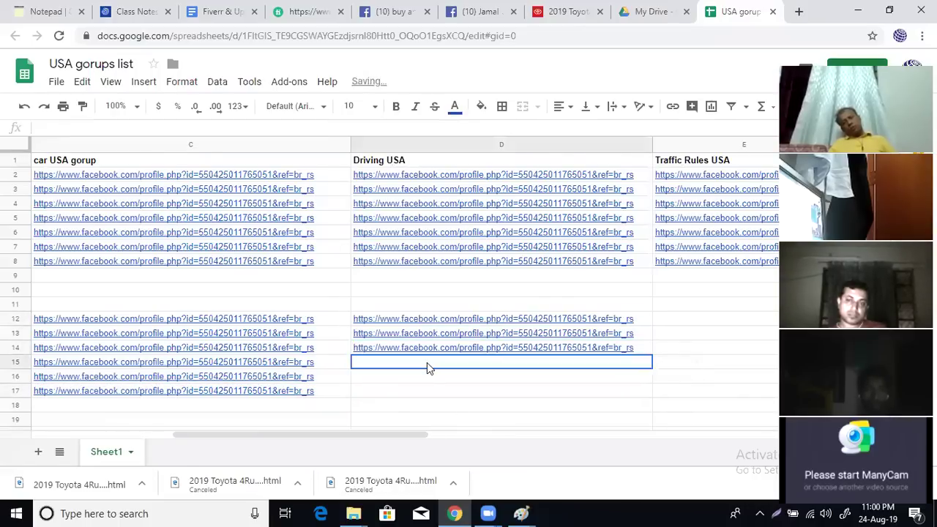
key(ctrl+v)
click(432, 377)
key(ctrl+v)
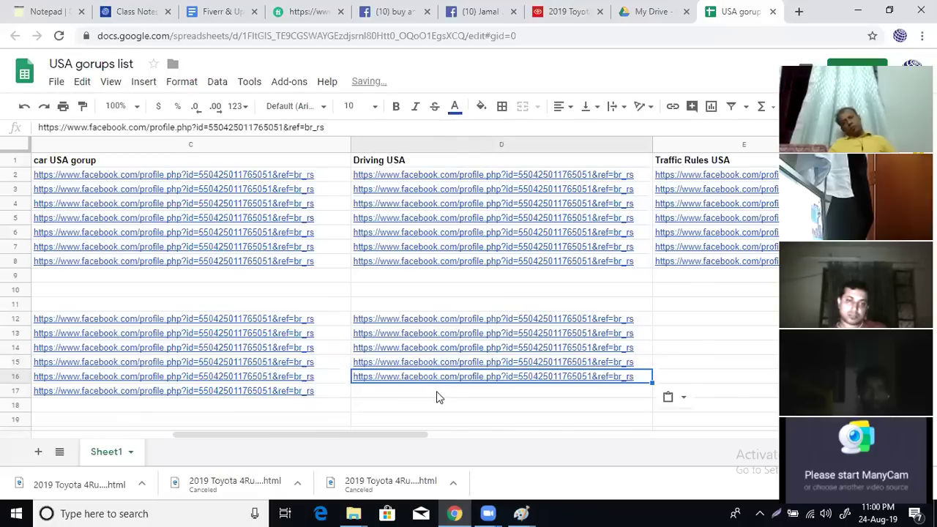
click(435, 392)
key(ctrl+v)
click(433, 406)
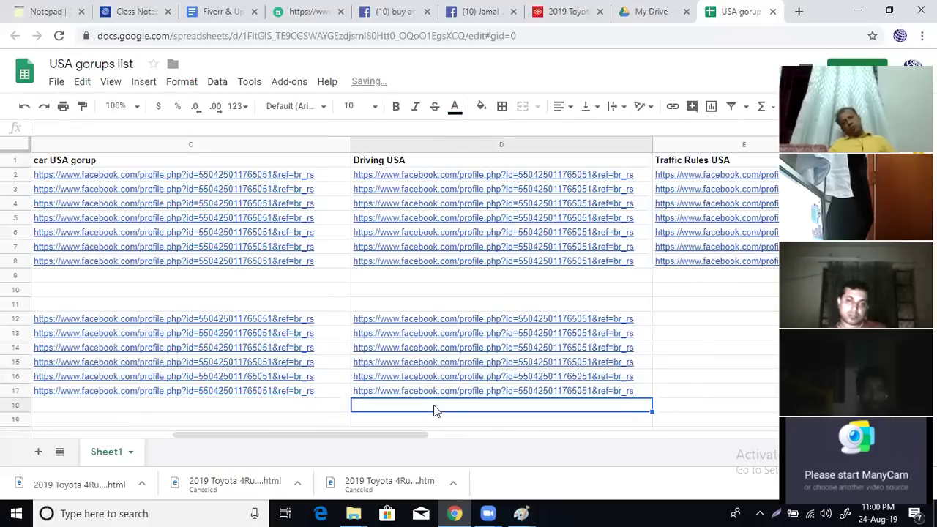
key(ctrl+v)
drag(406, 435, 502, 437)
drag(391, 438, 203, 436)
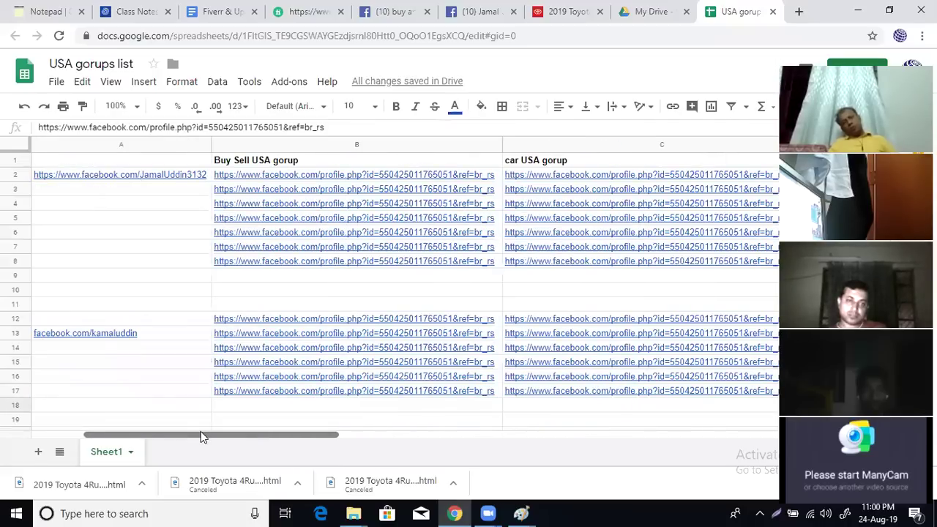
Step: Check the profile link in cell A2, then switch to the Facebook profile tab
scroll(151, 232, down, 3)
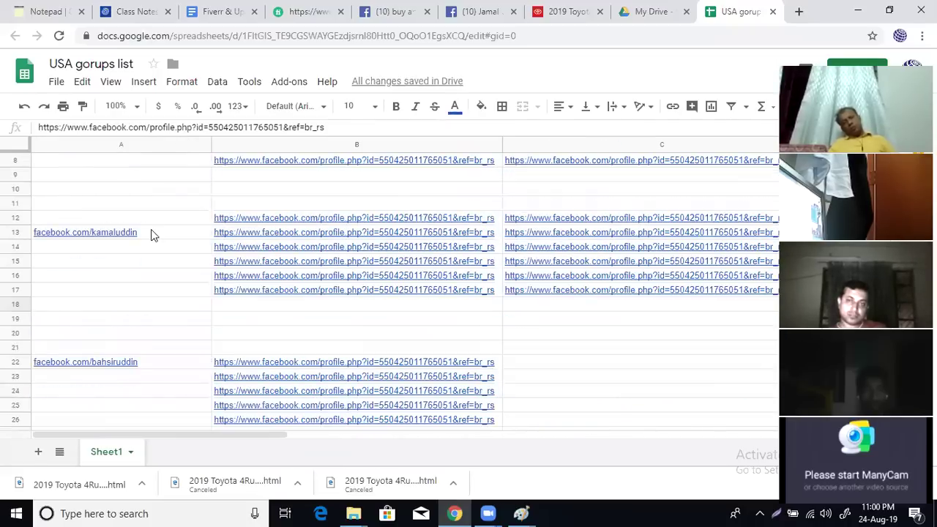
scroll(151, 232, up, 2)
scroll(151, 231, up, 1)
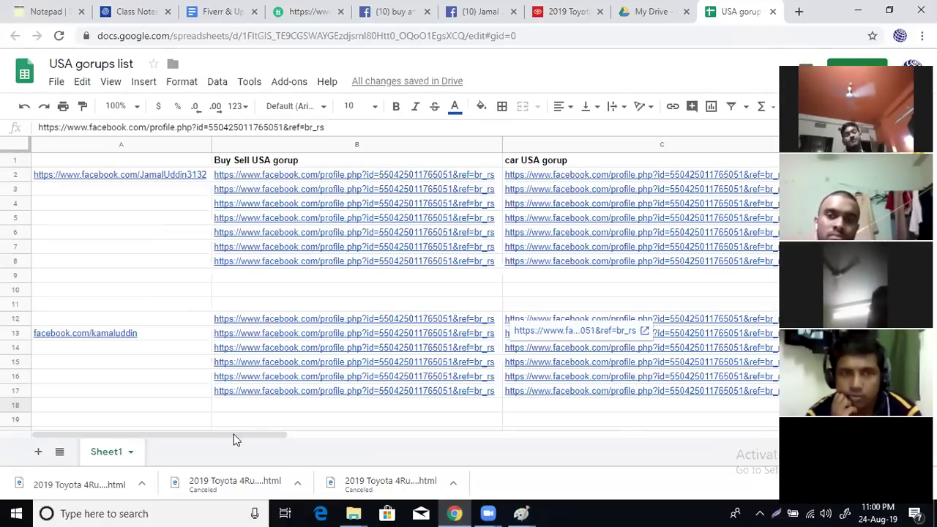
click(121, 183)
click(138, 232)
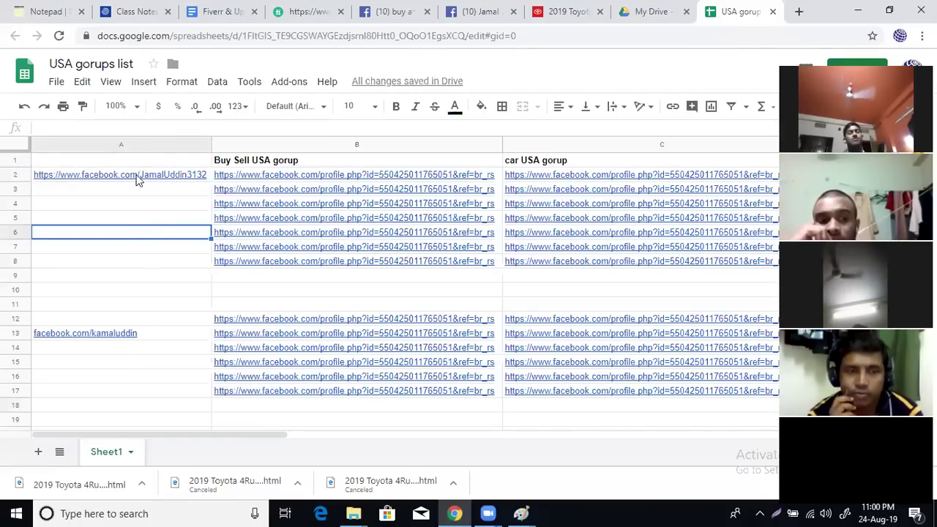
click(139, 179)
click(470, 11)
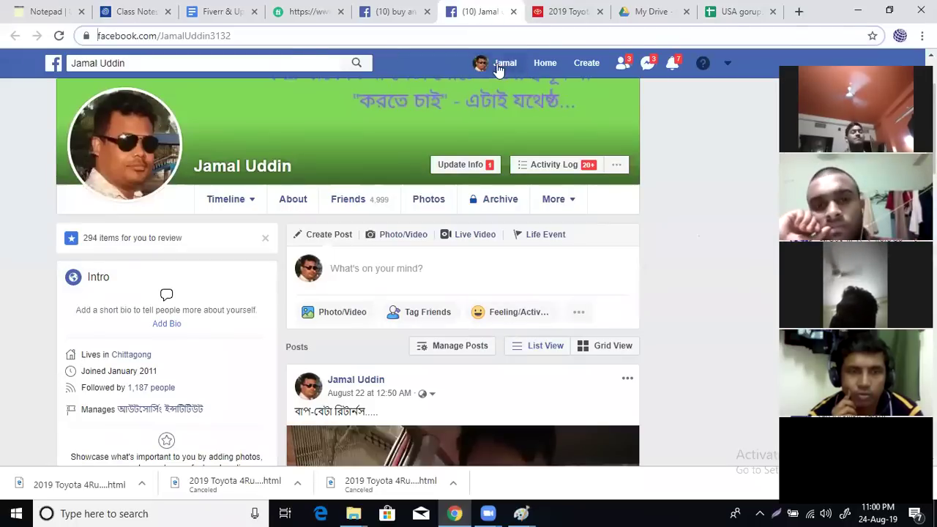
Step: Copy the Facebook profile page's web address and select empty cell A4 in the sheet
click(502, 68)
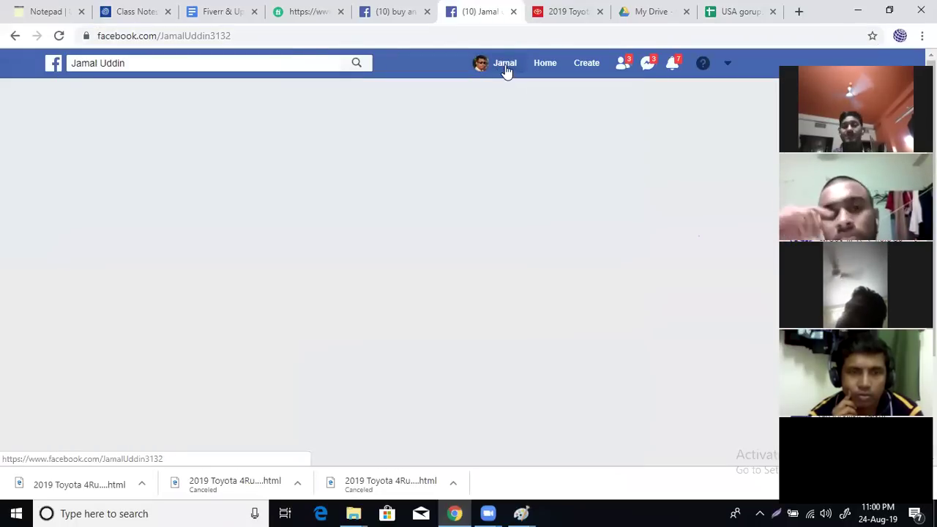
click(174, 35)
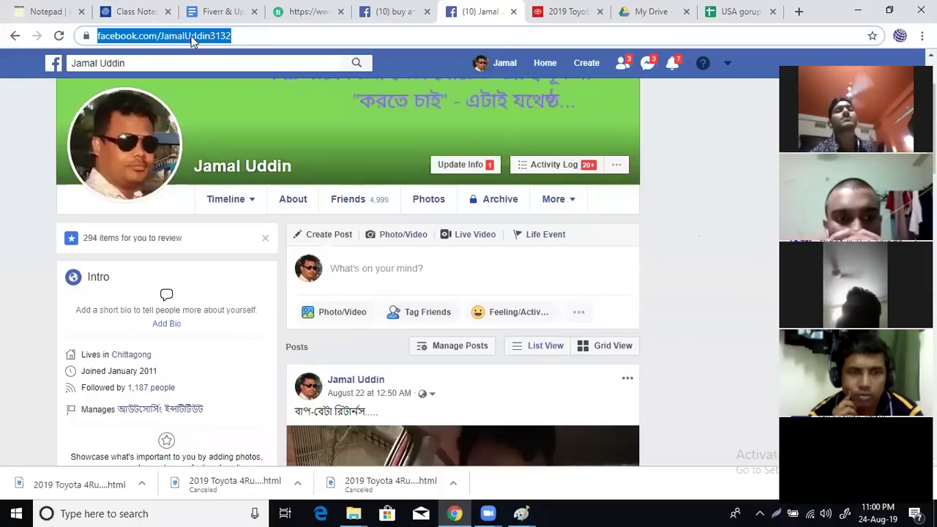
right_click(192, 36)
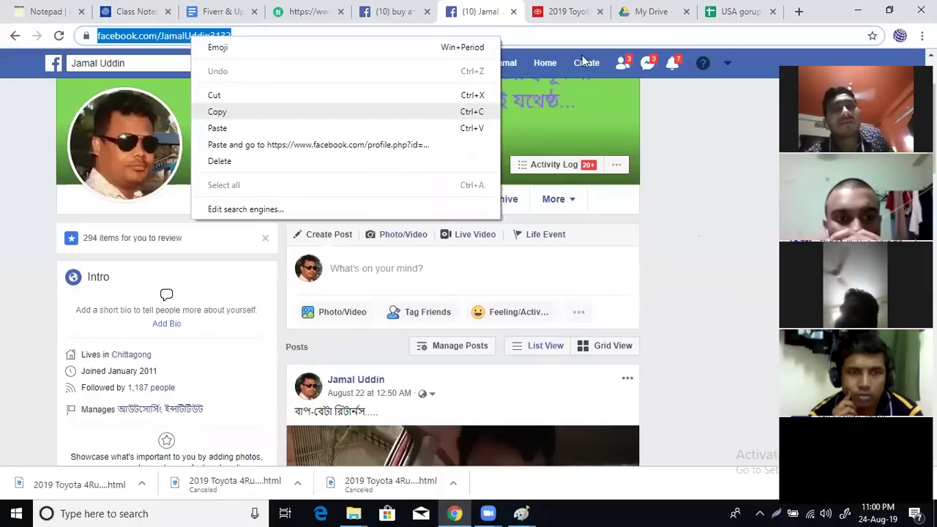
click(741, 11)
click(140, 205)
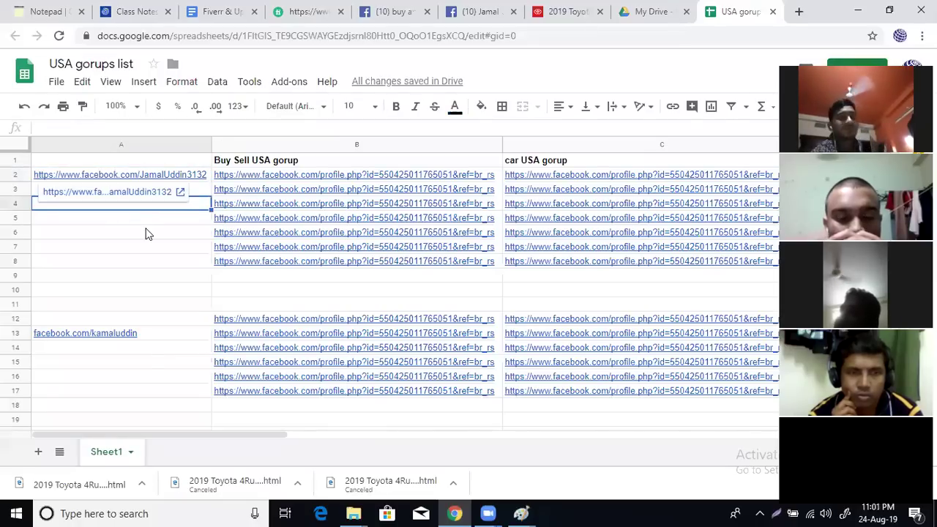
click(146, 232)
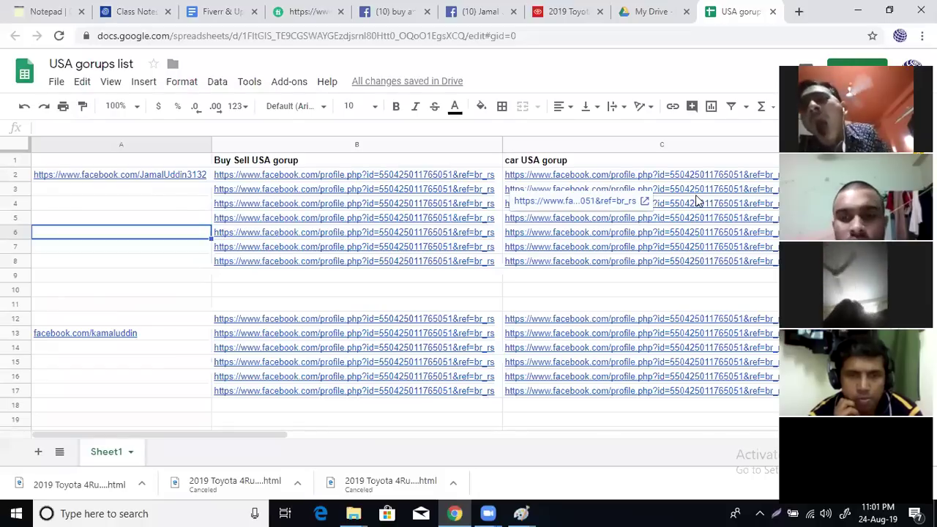
click(167, 261)
click(105, 342)
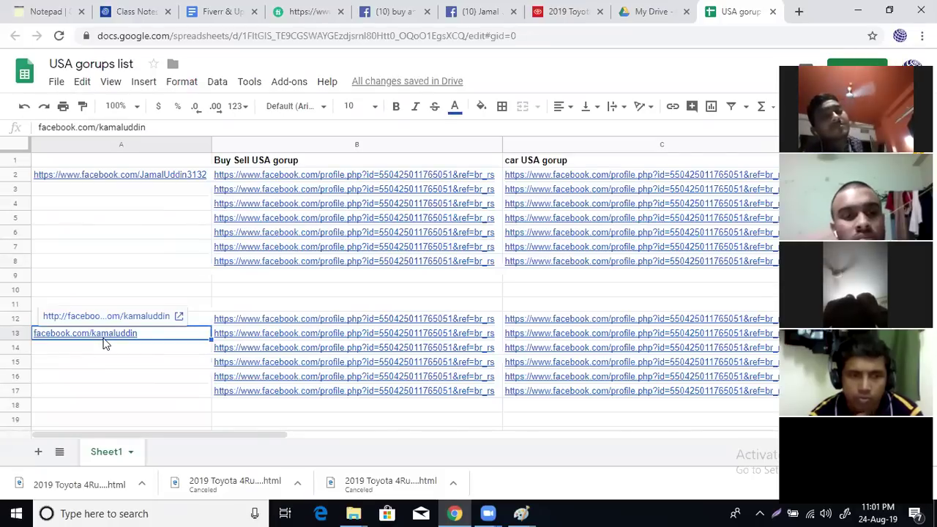
click(105, 366)
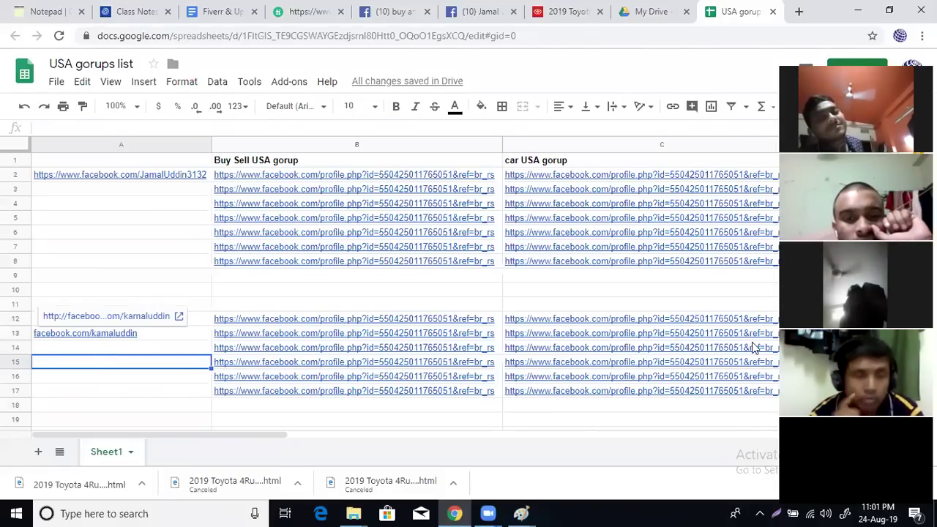
key(Down)
key(Down)
scroll(168, 330, down, 3)
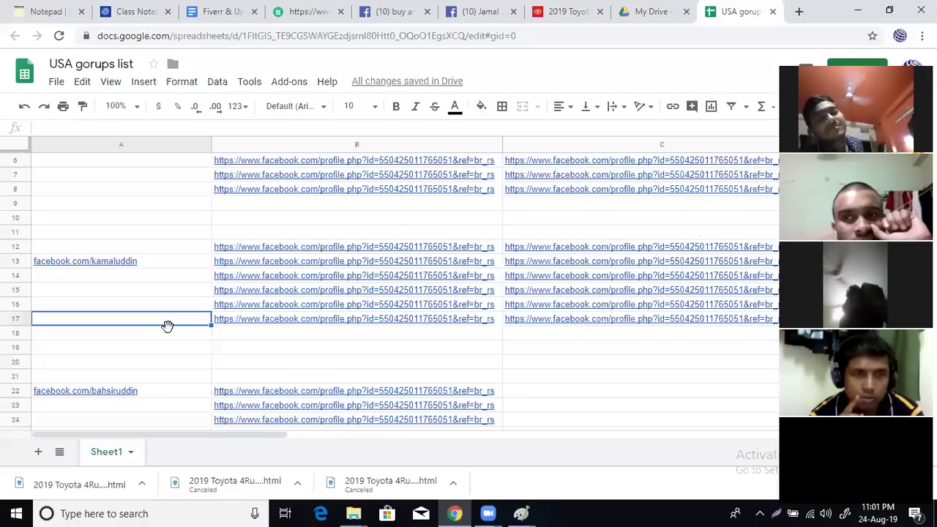
click(132, 375)
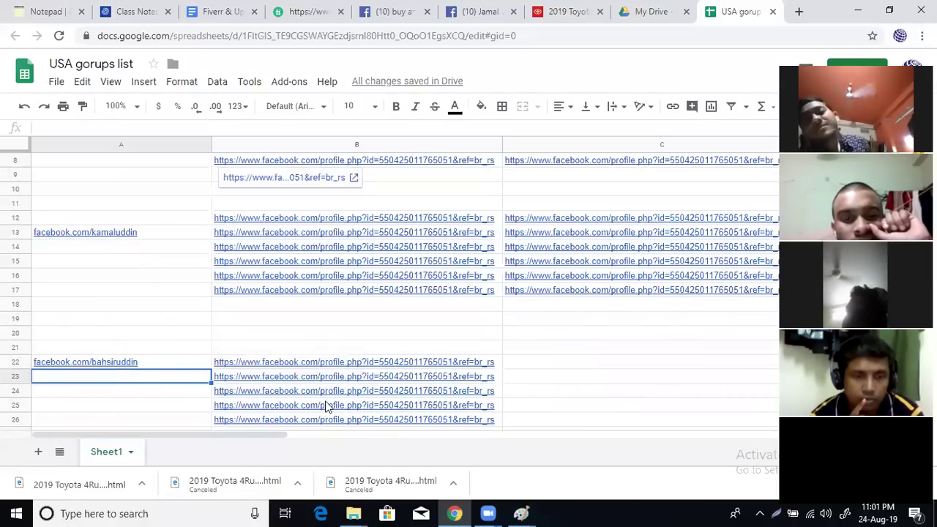
scroll(593, 322, up, 3)
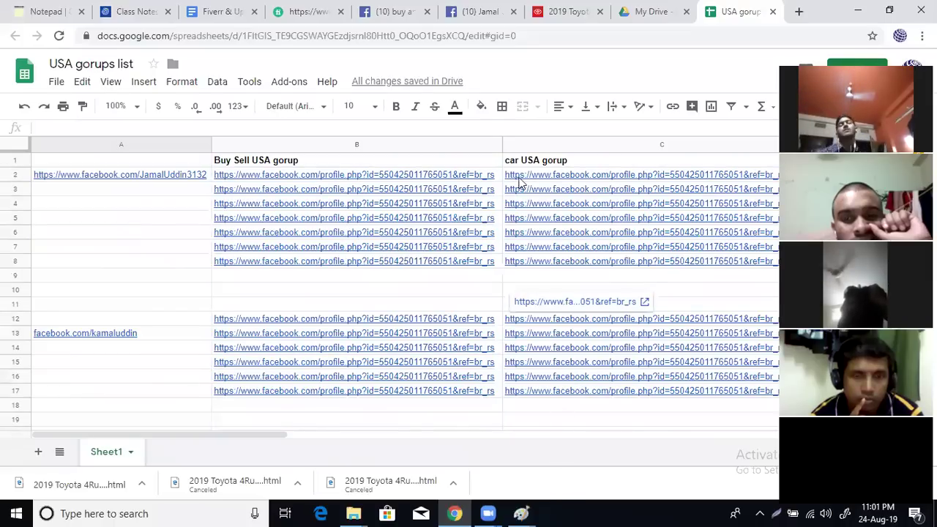
scroll(574, 388, down, 1)
scroll(574, 388, up, 1)
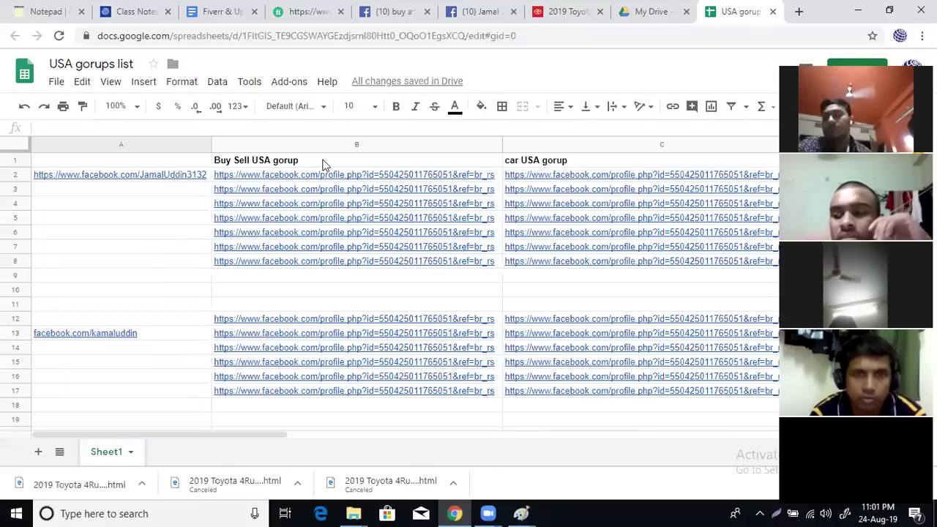
click(280, 163)
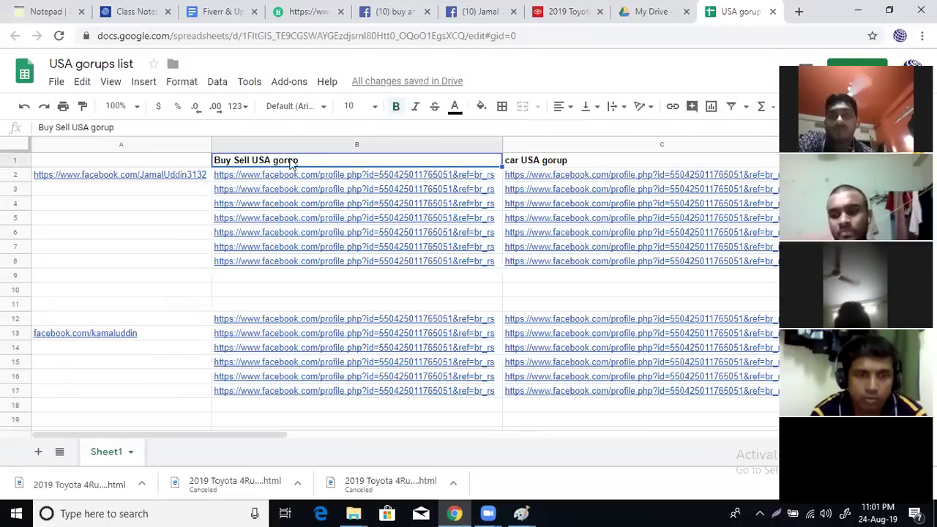
click(579, 163)
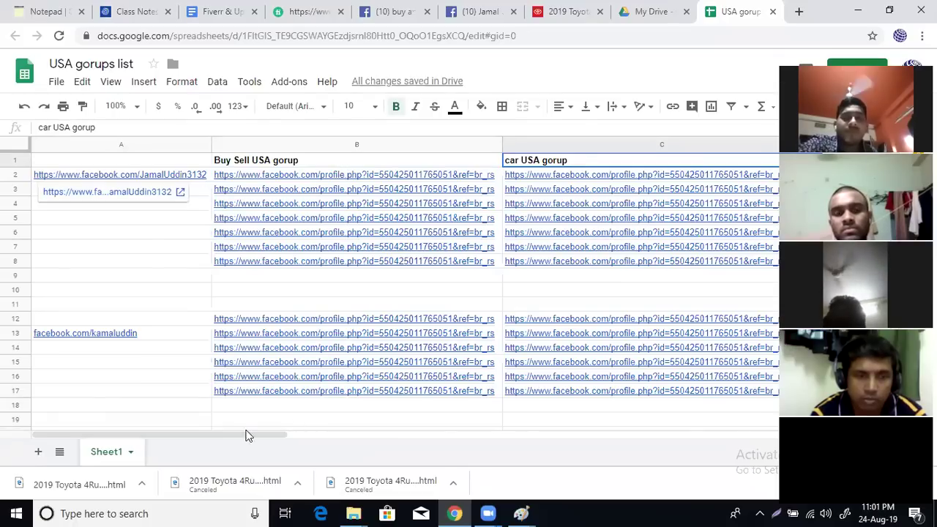
click(186, 339)
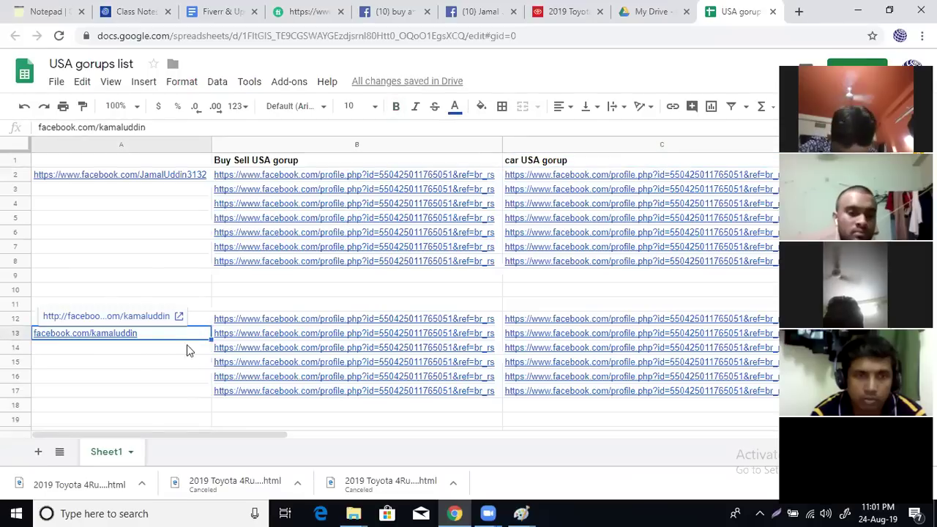
click(227, 417)
scroll(230, 431, right, 1)
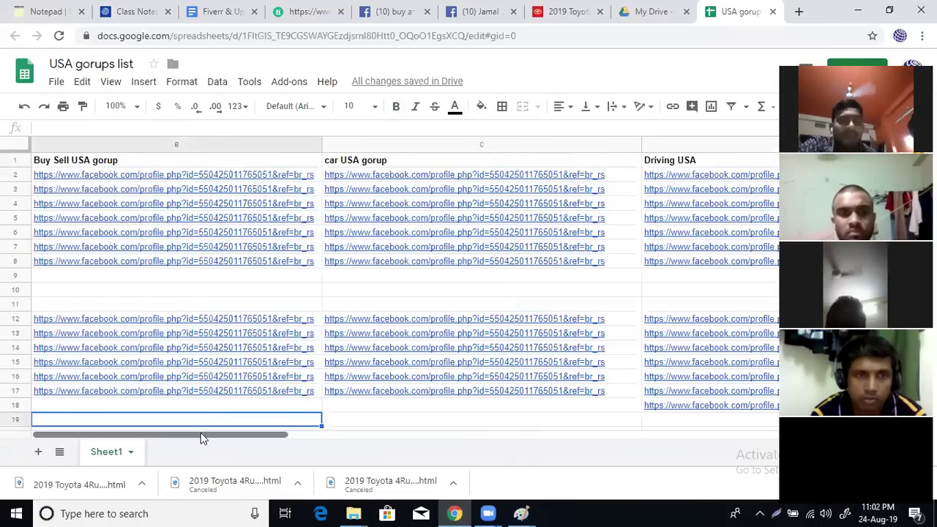
scroll(202, 435, left, 1)
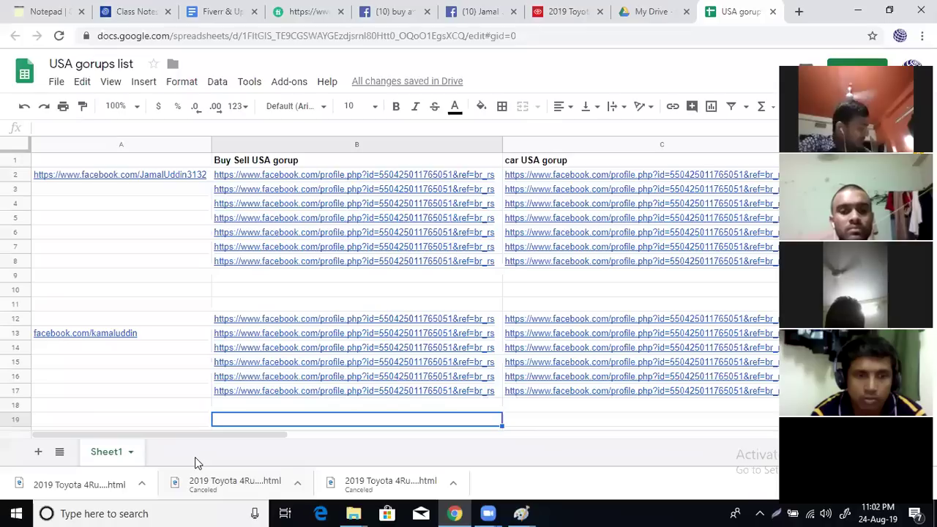
click(117, 217)
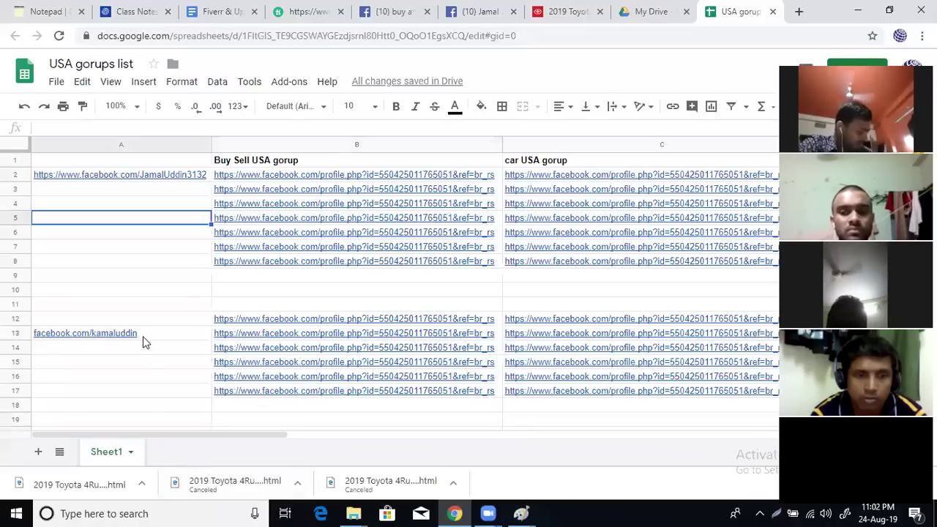
click(134, 379)
scroll(156, 333, down, 2)
scroll(157, 330, up, 2)
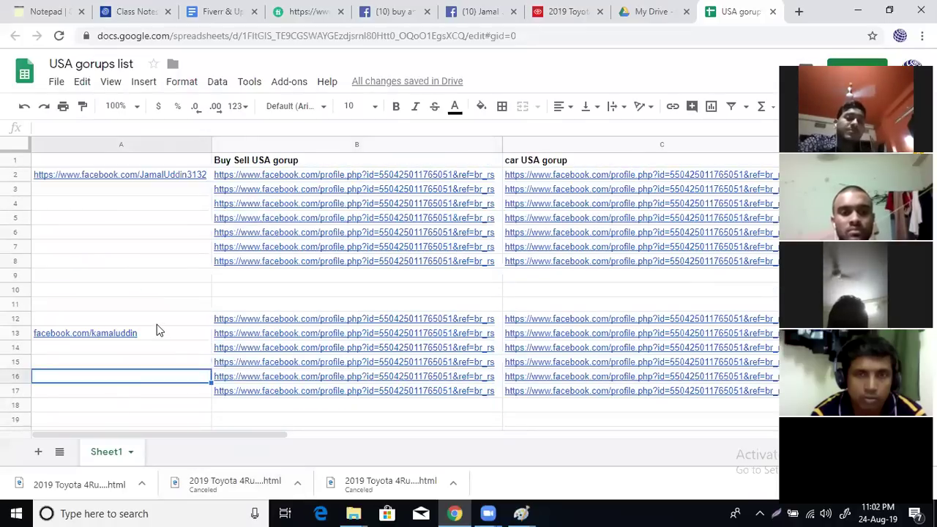
mouse_move(108, 183)
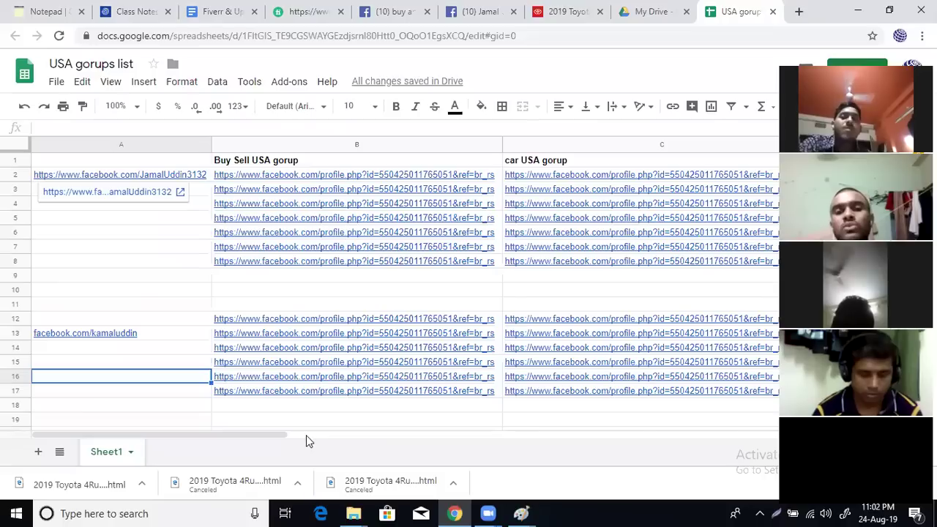
key(super+shift+t)
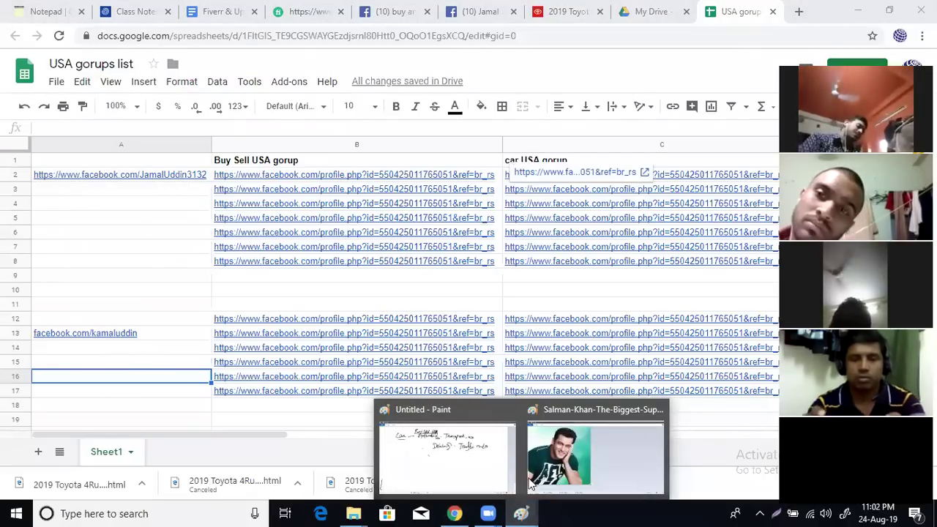
Step: Select the whole Paint canvas and delete the old notes and scribbled hash sign
click(429, 455)
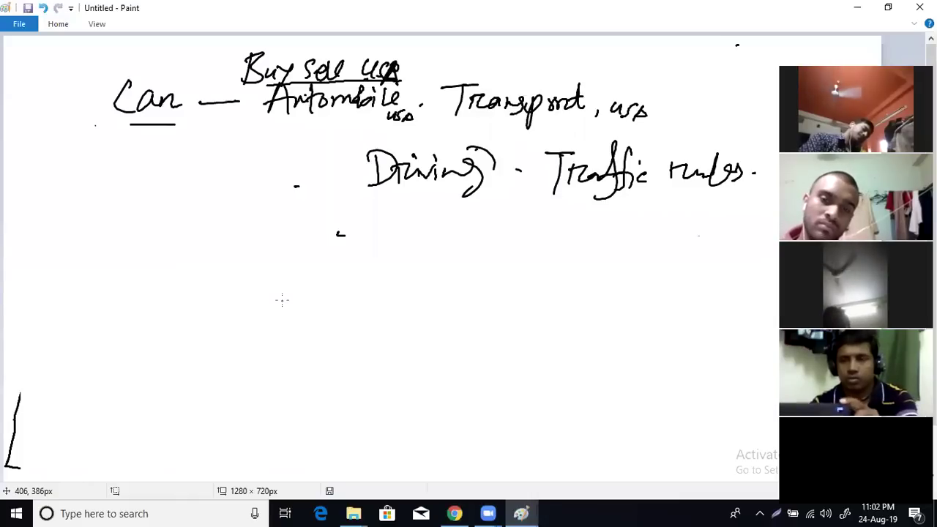
click(64, 272)
click(106, 277)
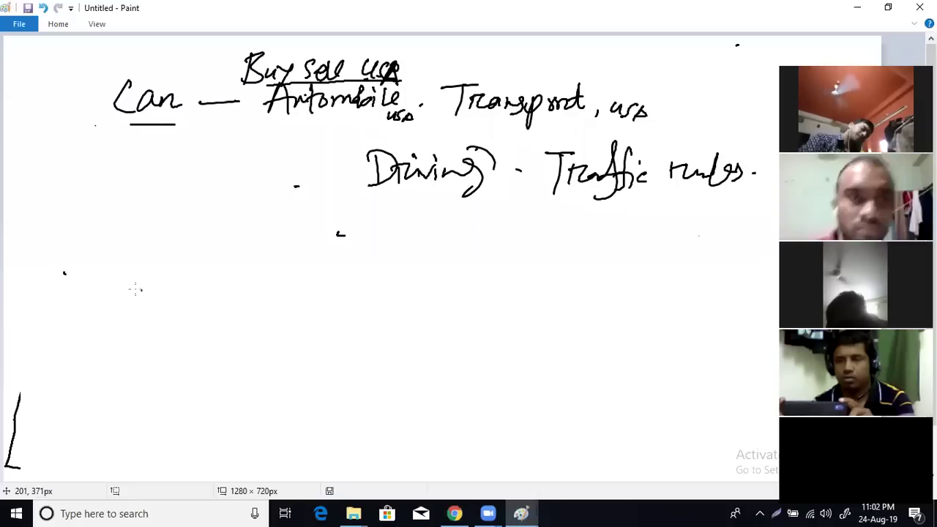
drag(133, 265, 120, 310)
mouse_move(154, 264)
mouse_down()
mouse_move(141, 312)
mouse_move(172, 288)
mouse_up()
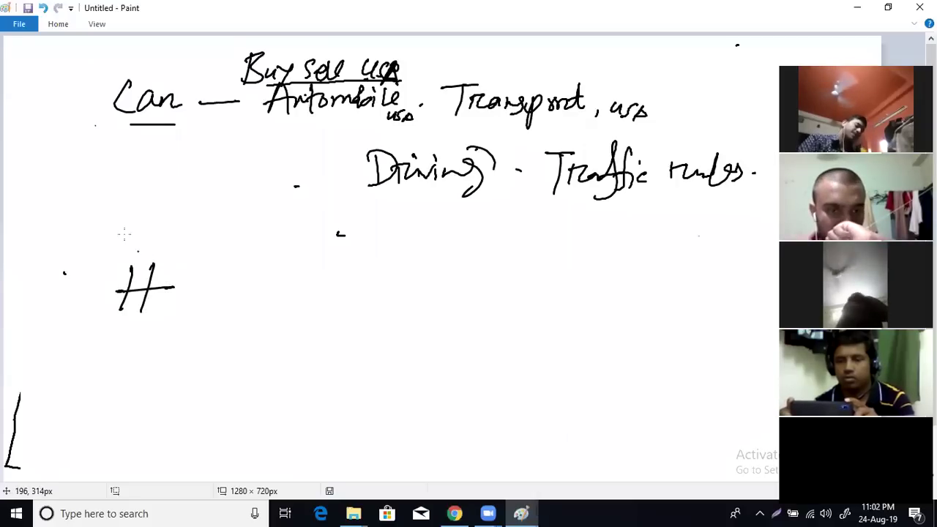
click(58, 25)
click(90, 46)
mouse_move(25, 41)
mouse_down()
mouse_move(255, 310)
mouse_move(725, 462)
mouse_move(755, 427)
mouse_up()
key(Delete)
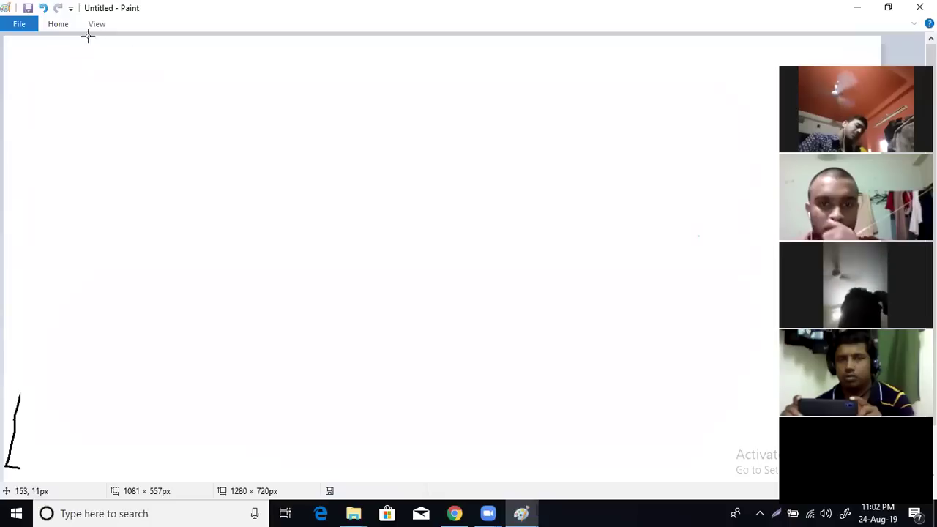
Step: Handwrite 'How to Create 5 Facebook id:' with 'Your — 1' and 'friend —' below it
click(65, 27)
click(227, 54)
mouse_move(95, 90)
mouse_down()
mouse_move(242, 95)
mouse_move(310, 109)
mouse_move(395, 111)
mouse_move(413, 101)
mouse_move(437, 131)
mouse_up()
mouse_move(519, 97)
mouse_down()
mouse_move(505, 103)
mouse_move(567, 117)
mouse_move(599, 111)
mouse_move(669, 132)
mouse_move(704, 115)
mouse_move(735, 124)
mouse_move(728, 112)
mouse_move(731, 125)
mouse_move(754, 123)
mouse_up()
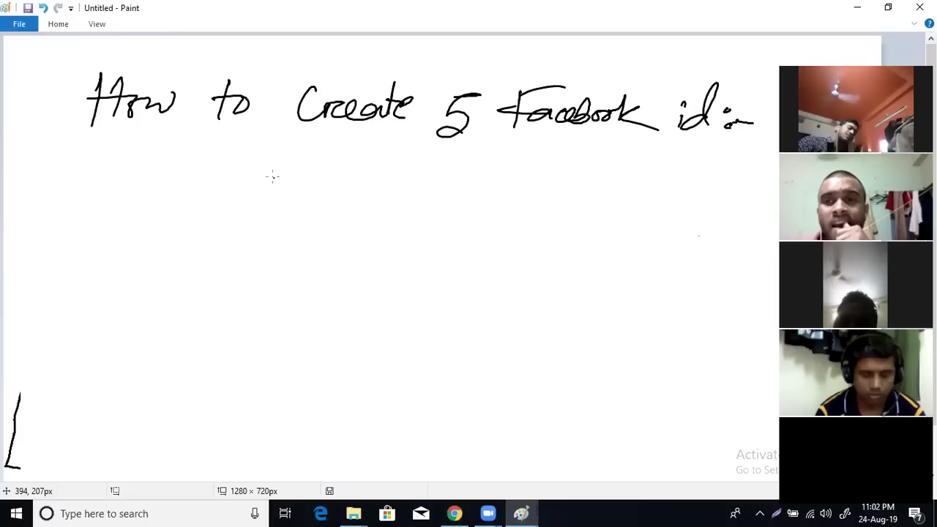
mouse_move(277, 172)
mouse_down()
mouse_move(299, 186)
mouse_move(401, 190)
mouse_move(418, 205)
mouse_up()
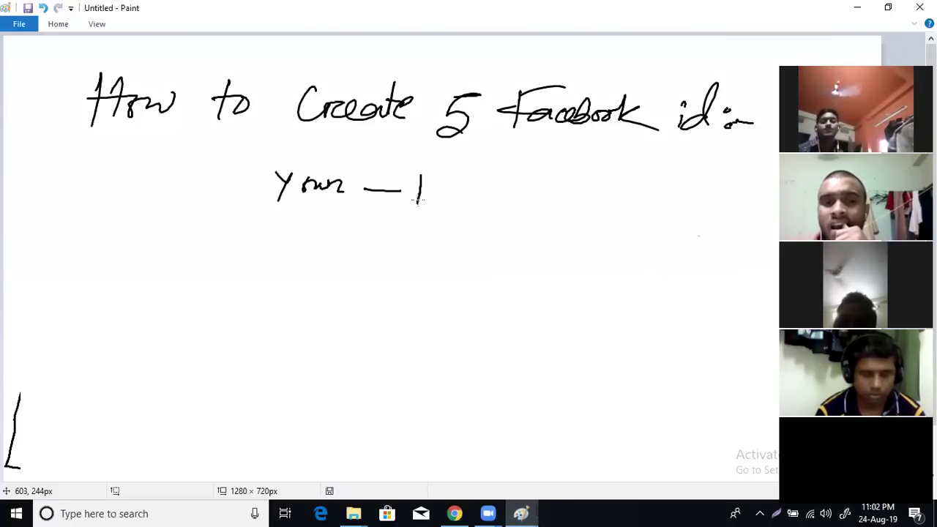
mouse_move(255, 205)
mouse_down()
mouse_move(240, 246)
mouse_move(256, 223)
mouse_up()
mouse_move(256, 232)
mouse_down()
mouse_move(300, 236)
mouse_move(317, 212)
mouse_move(374, 234)
mouse_up()
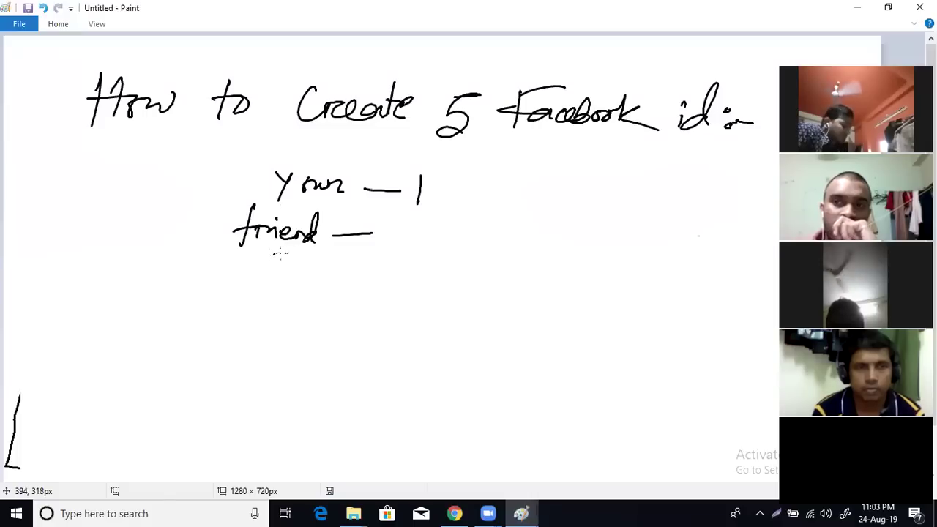
Step: Write '1' after 'friend —' and add a 'Uncle — 1' line below it
mouse_move(405, 225)
mouse_down()
mouse_move(402, 248)
mouse_move(394, 234)
mouse_up()
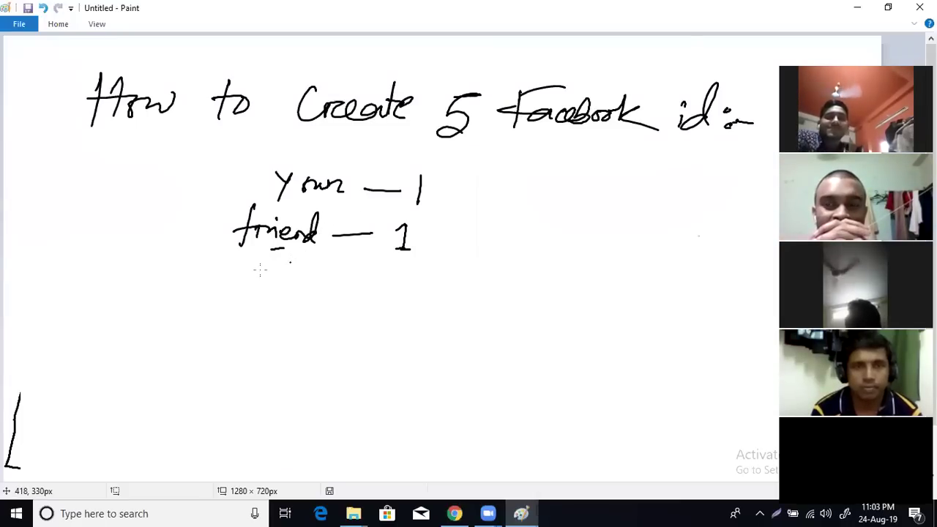
drag(251, 266, 270, 268)
drag(282, 274, 325, 281)
drag(333, 284, 341, 284)
drag(405, 257, 401, 299)
drag(374, 299, 404, 295)
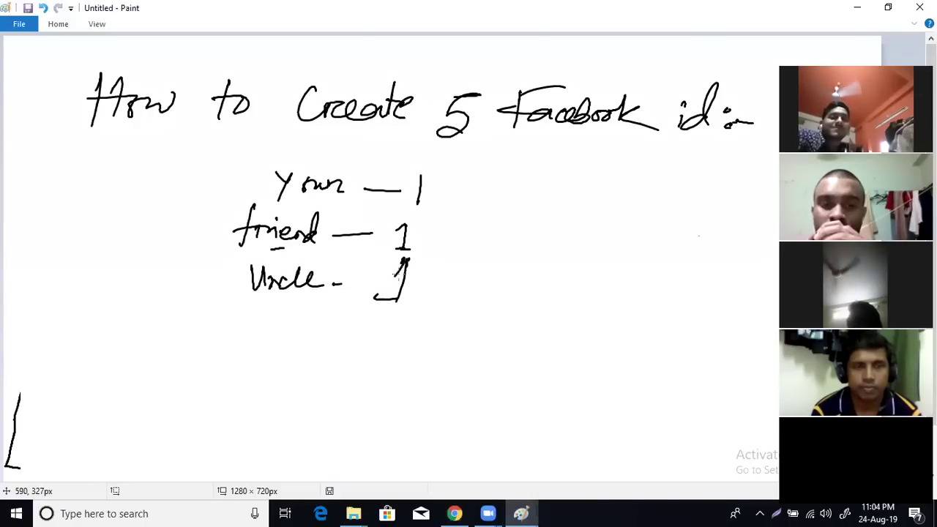
drag(406, 260, 397, 278)
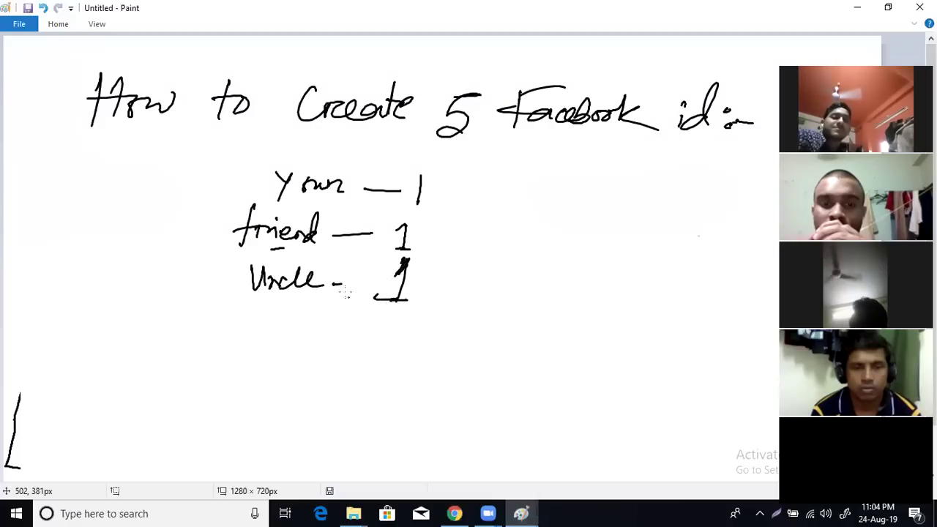
drag(341, 284, 365, 285)
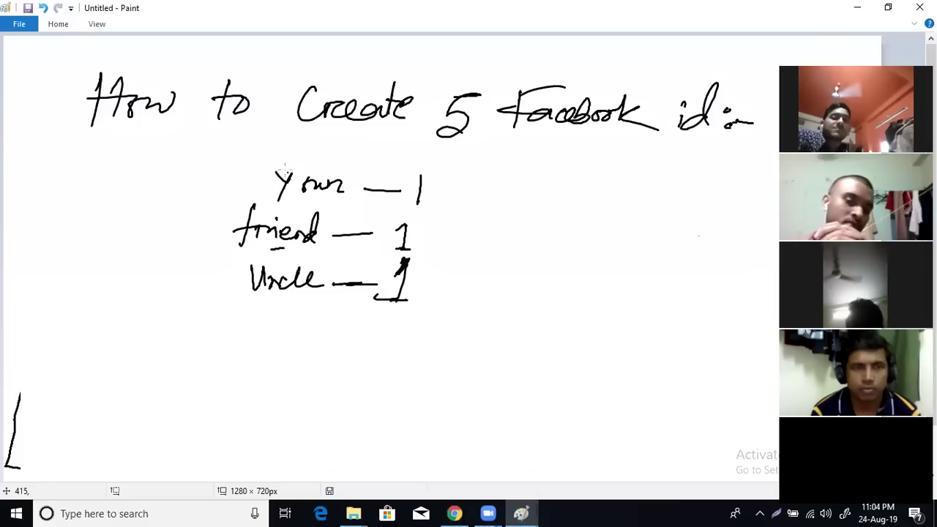
Step: Bracket the list, add a circled 5 beside it, and underline '5 Facebook id'
mouse_move(235, 154)
mouse_down()
mouse_move(217, 189)
mouse_move(211, 282)
mouse_up()
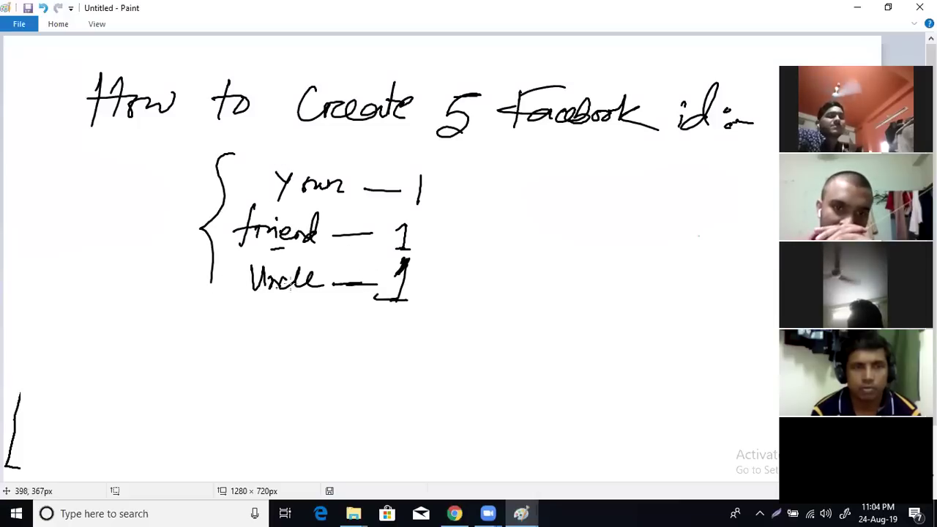
mouse_move(501, 184)
mouse_down()
mouse_move(491, 195)
mouse_move(509, 215)
mouse_move(491, 225)
mouse_up()
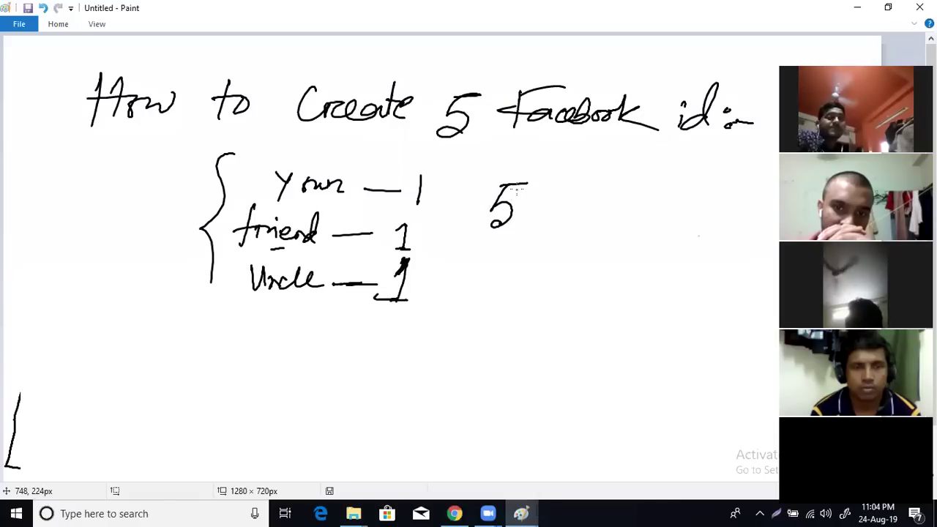
drag(519, 189, 483, 205)
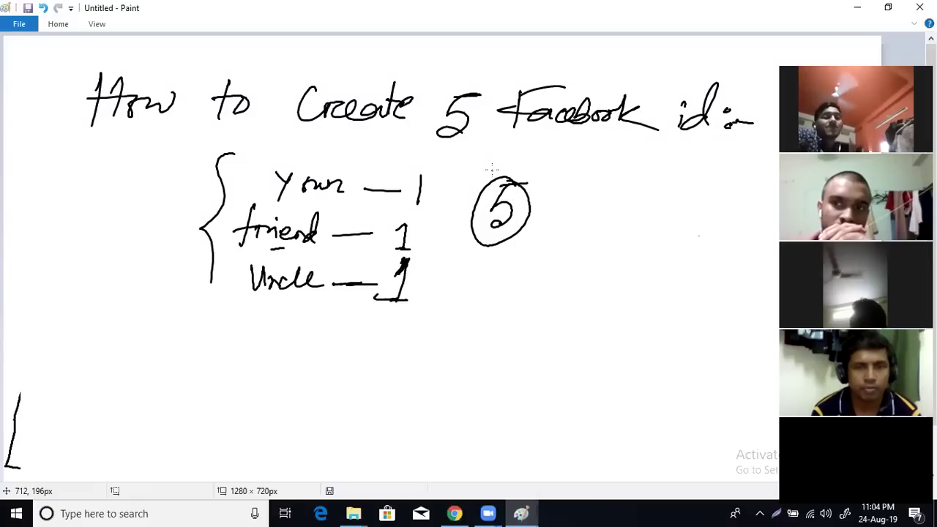
click(453, 513)
click(455, 513)
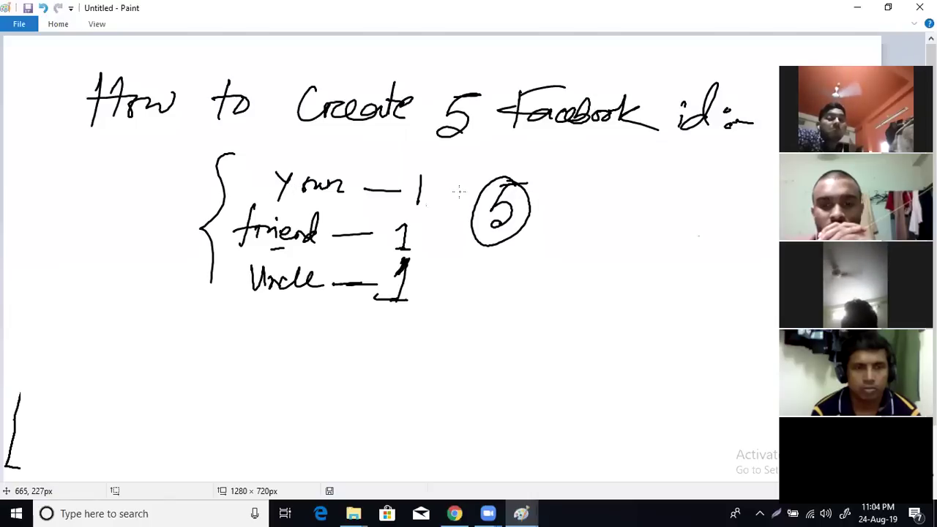
drag(441, 153, 805, 133)
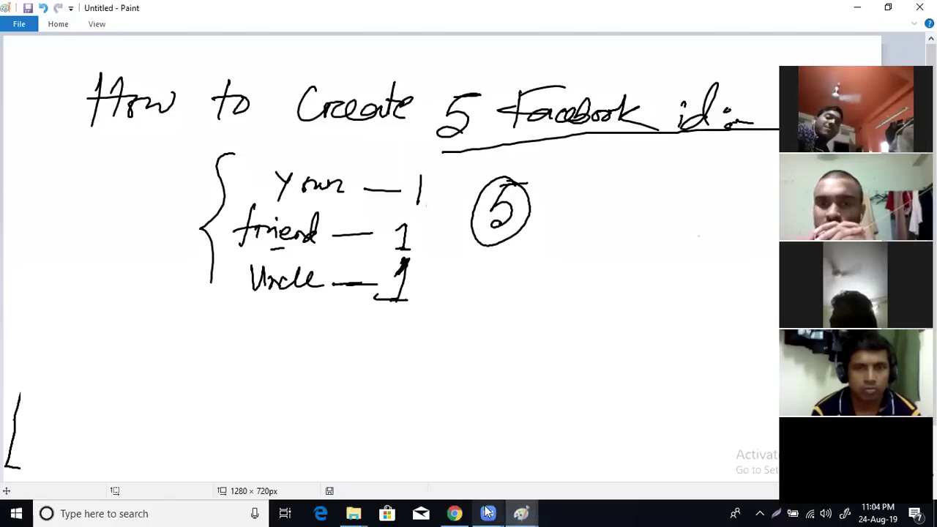
key(alt+Tab)
click(114, 232)
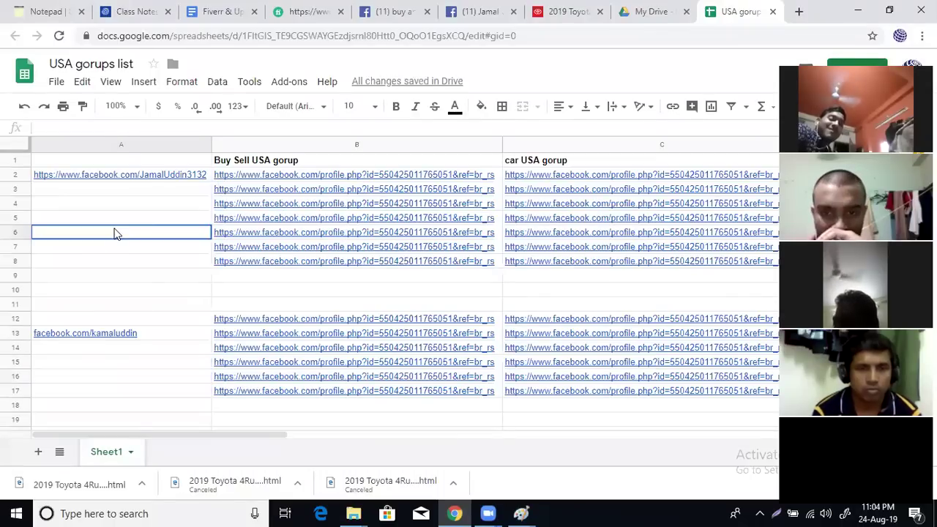
click(263, 162)
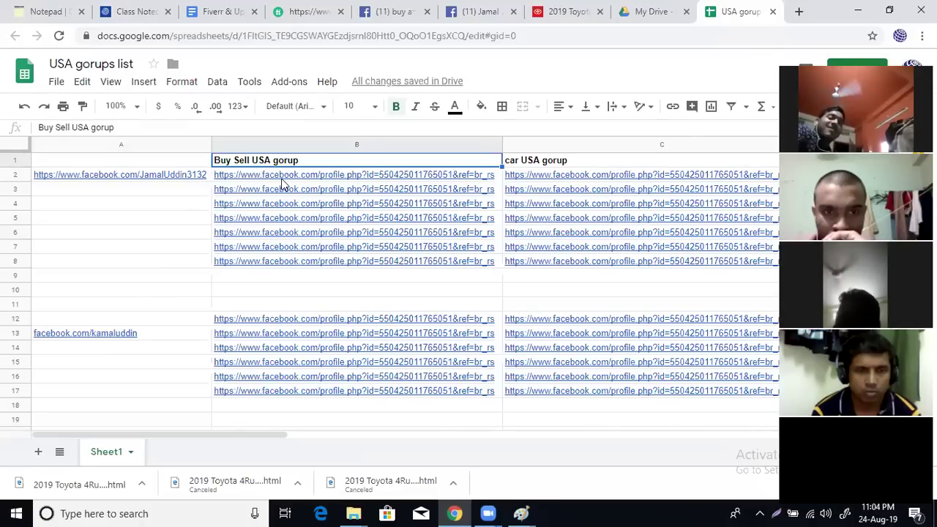
click(137, 247)
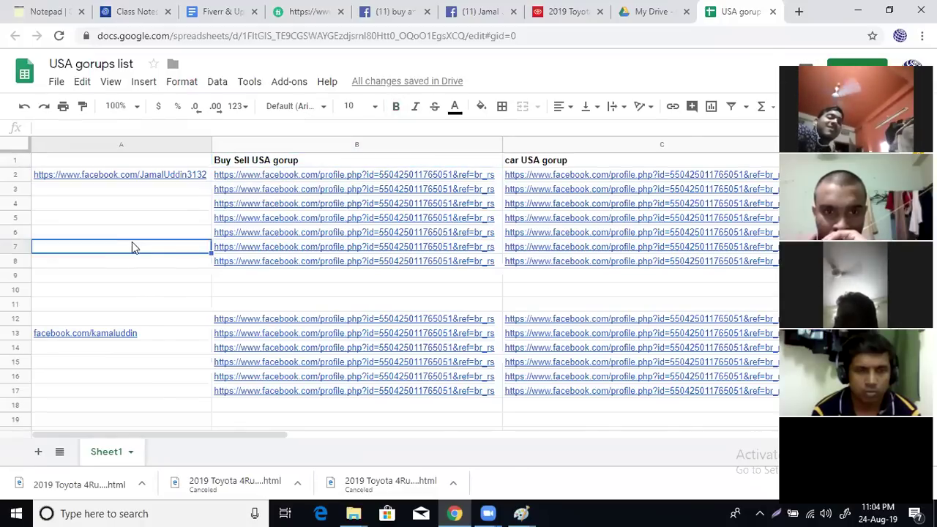
click(243, 287)
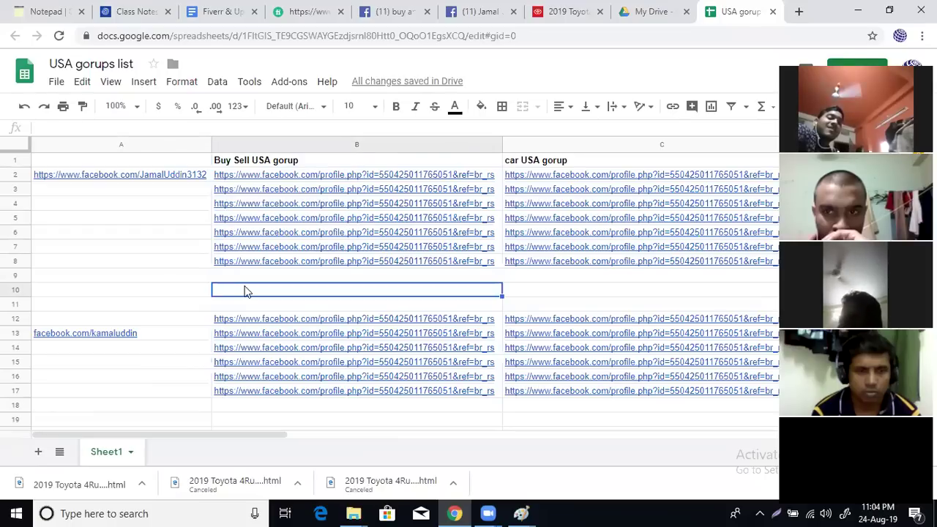
click(857, 10)
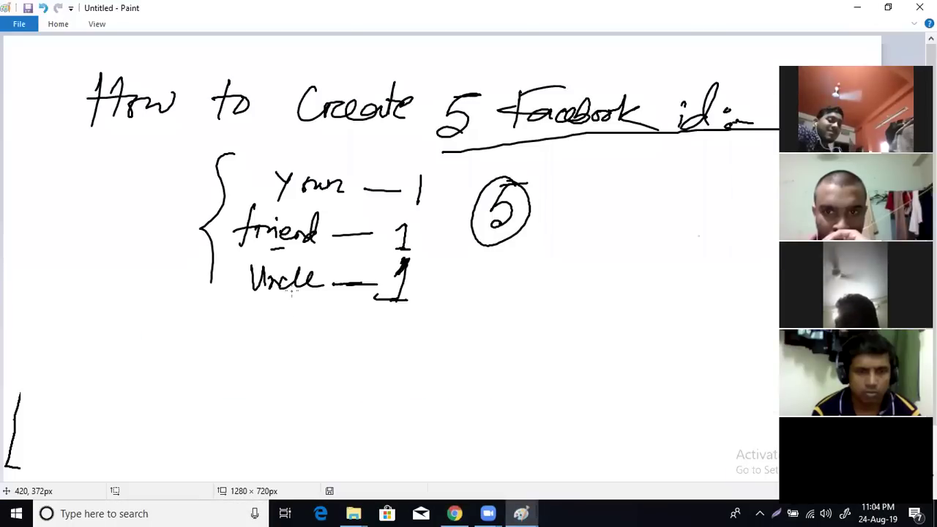
Step: Handwrite 'Daily 5 or — Group join Request' below the bracketed list
drag(215, 254, 211, 265)
mouse_move(140, 359)
mouse_down()
mouse_move(171, 341)
mouse_move(240, 360)
mouse_move(262, 320)
mouse_up()
mouse_move(242, 355)
mouse_down()
mouse_move(291, 375)
mouse_move(313, 370)
mouse_up()
click(299, 356)
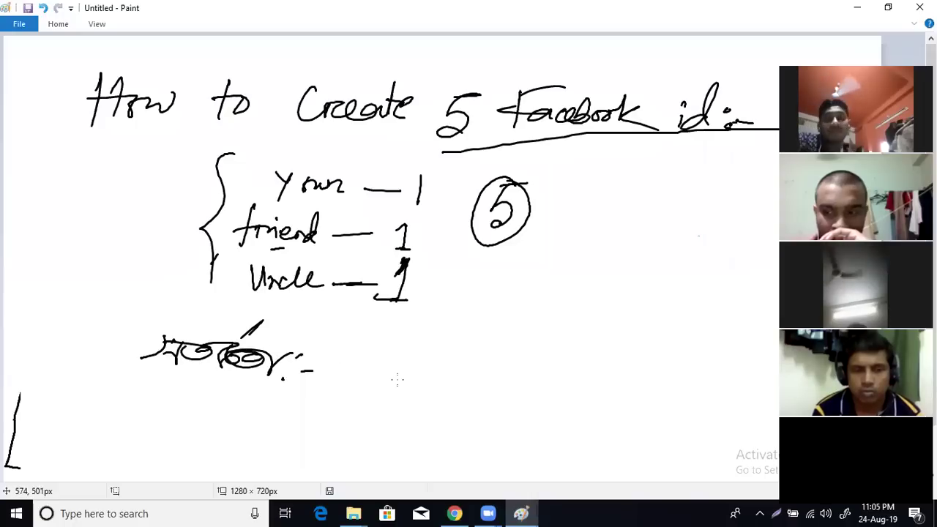
mouse_move(395, 353)
mouse_down()
mouse_move(363, 365)
mouse_move(358, 383)
mouse_up()
mouse_move(429, 366)
mouse_down()
mouse_move(425, 348)
mouse_move(448, 366)
mouse_move(432, 391)
mouse_up()
drag(443, 370, 462, 369)
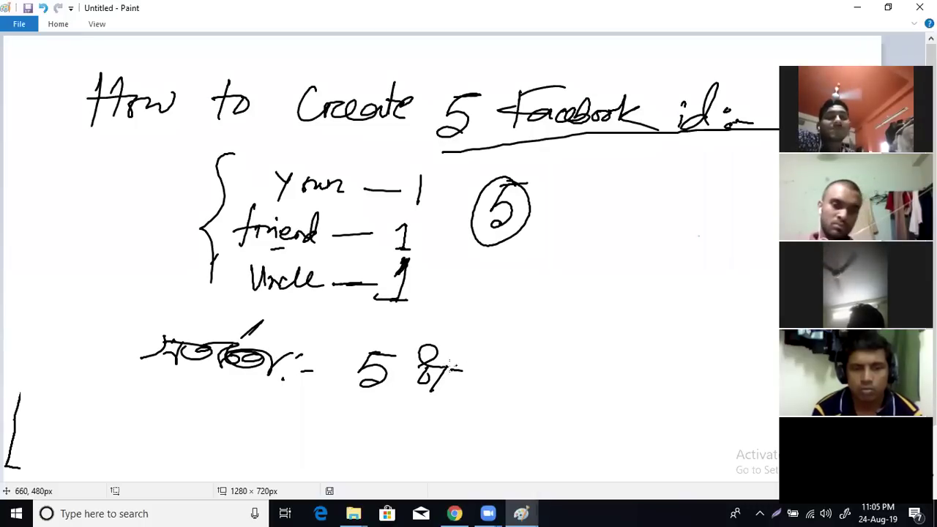
mouse_move(499, 357)
mouse_down()
mouse_move(491, 379)
mouse_move(551, 393)
mouse_move(585, 381)
mouse_move(601, 360)
mouse_move(614, 382)
mouse_move(659, 394)
mouse_move(673, 380)
mouse_move(743, 392)
mouse_move(765, 378)
mouse_up()
mouse_move(322, 333)
mouse_down()
mouse_move(326, 353)
mouse_move(342, 333)
mouse_move(357, 348)
mouse_move(372, 335)
mouse_move(375, 374)
mouse_up()
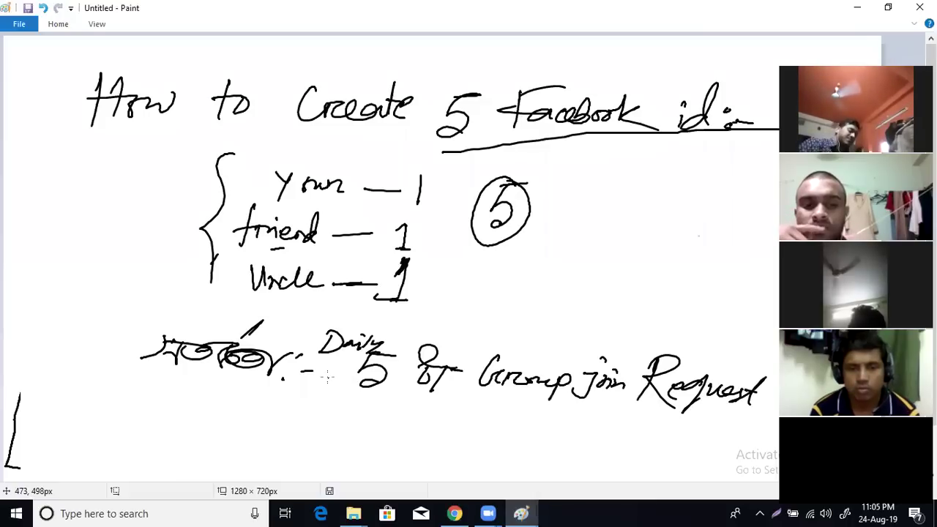
Step: Handwrite 'Daily 5 or Post Share.' on the next line and underline the first 5
mouse_move(317, 413)
mouse_down()
mouse_move(338, 430)
mouse_move(364, 419)
mouse_move(370, 453)
mouse_move(435, 431)
mouse_move(401, 460)
mouse_up()
click(450, 446)
drag(453, 430, 444, 455)
mouse_move(460, 448)
mouse_down()
mouse_move(487, 440)
mouse_move(442, 458)
mouse_move(453, 456)
mouse_up()
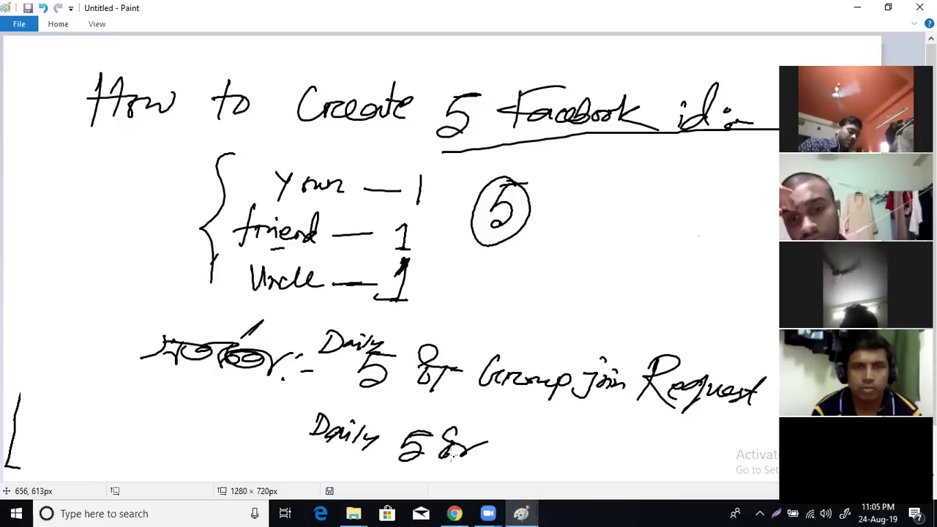
drag(505, 429, 499, 460)
mouse_move(500, 437)
mouse_down()
mouse_move(521, 436)
mouse_move(534, 454)
mouse_up()
mouse_move(537, 443)
mouse_down()
mouse_move(550, 452)
mouse_move(540, 447)
mouse_up()
drag(556, 433, 552, 460)
mouse_move(609, 439)
mouse_down()
mouse_move(624, 439)
mouse_move(644, 461)
mouse_move(686, 466)
mouse_up()
click(697, 465)
drag(335, 393, 408, 405)
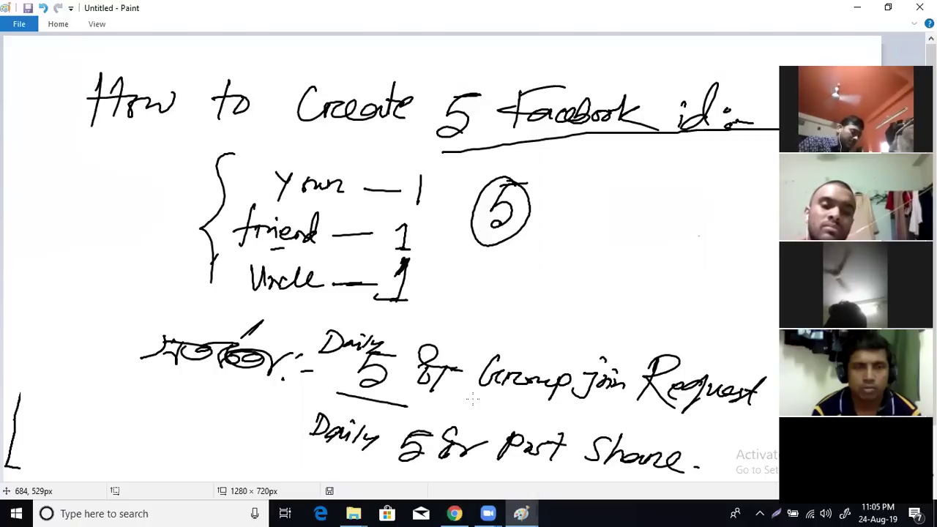
click(451, 513)
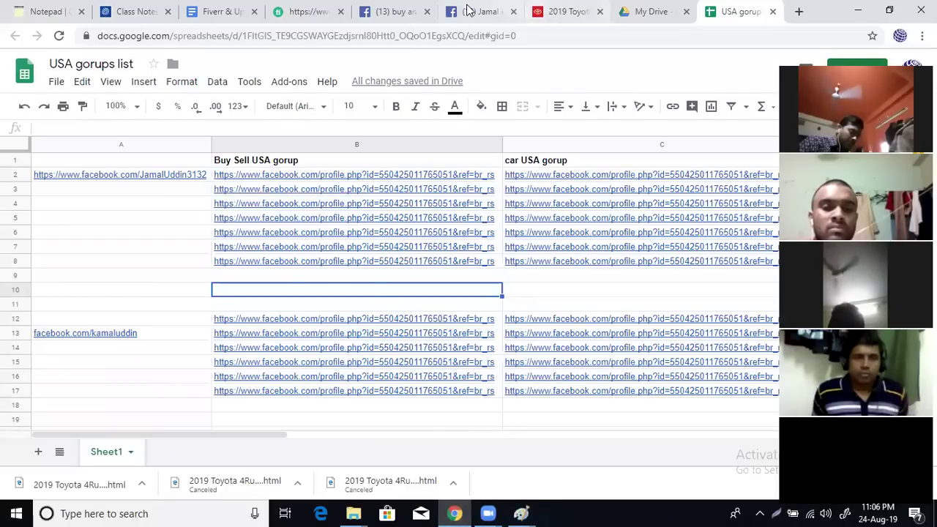
Step: Review the 'buy and sell in usa' Facebook results, dismiss the notification, return to the sheet
click(469, 10)
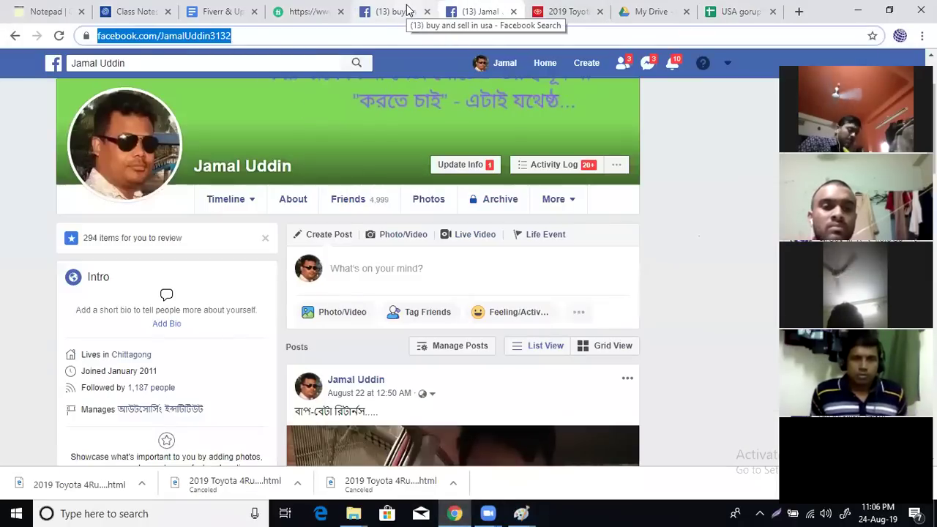
click(407, 10)
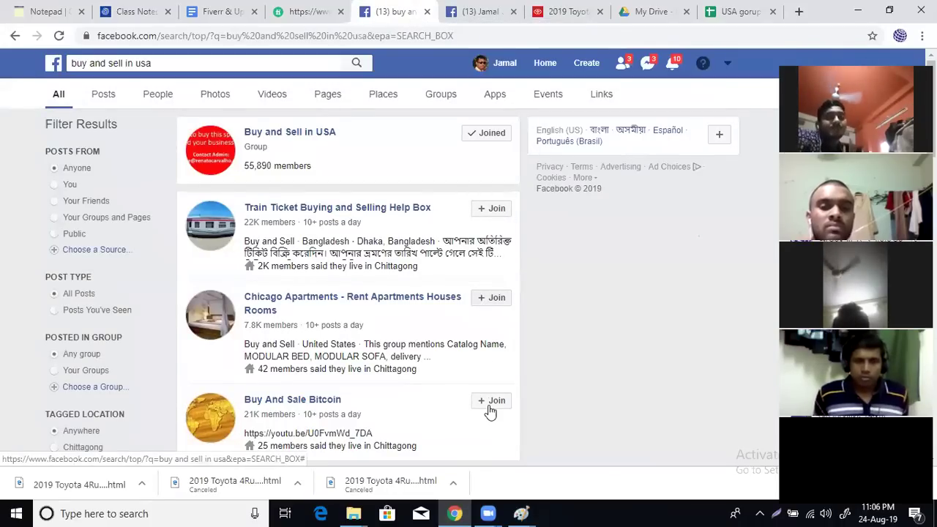
scroll(466, 369, down, 5)
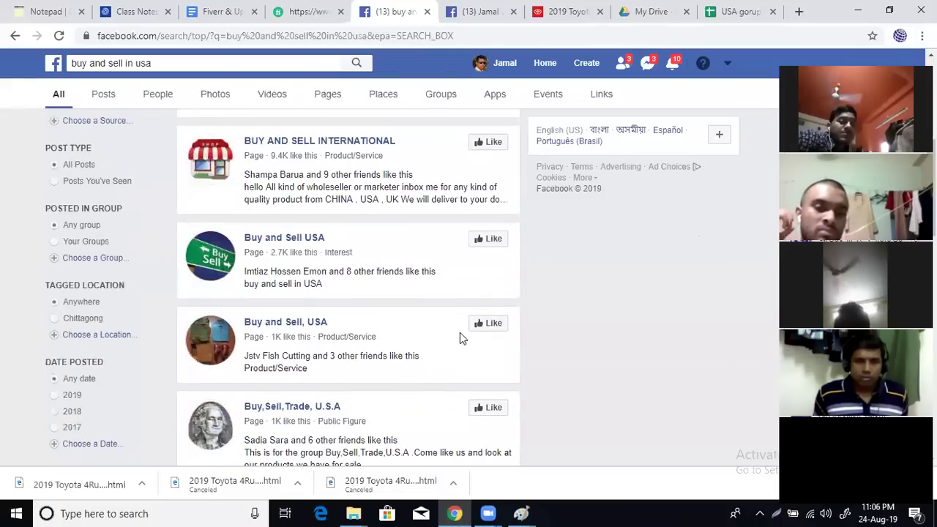
scroll(458, 331, up, 6)
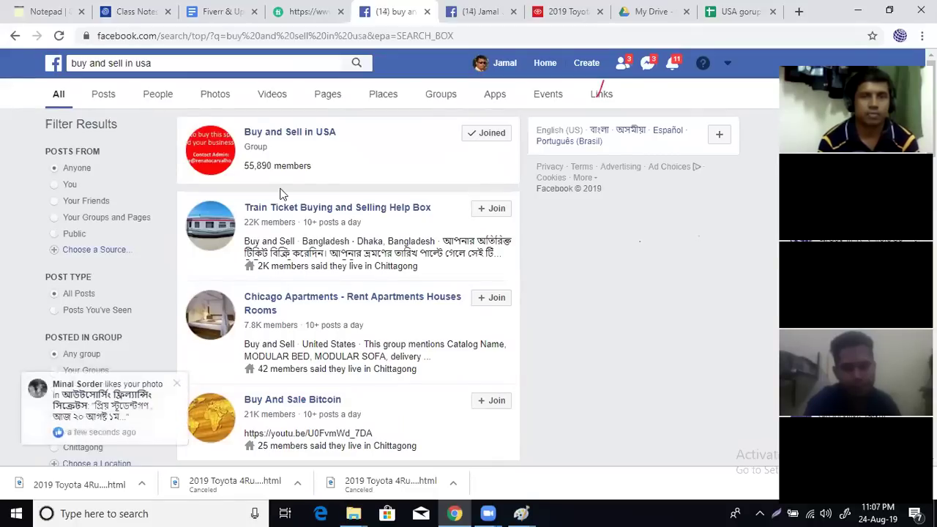
click(176, 384)
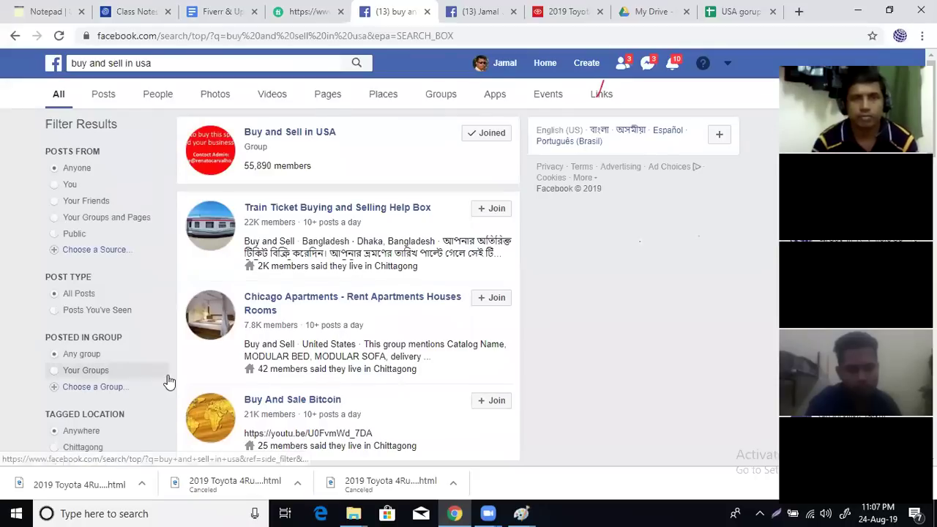
click(343, 41)
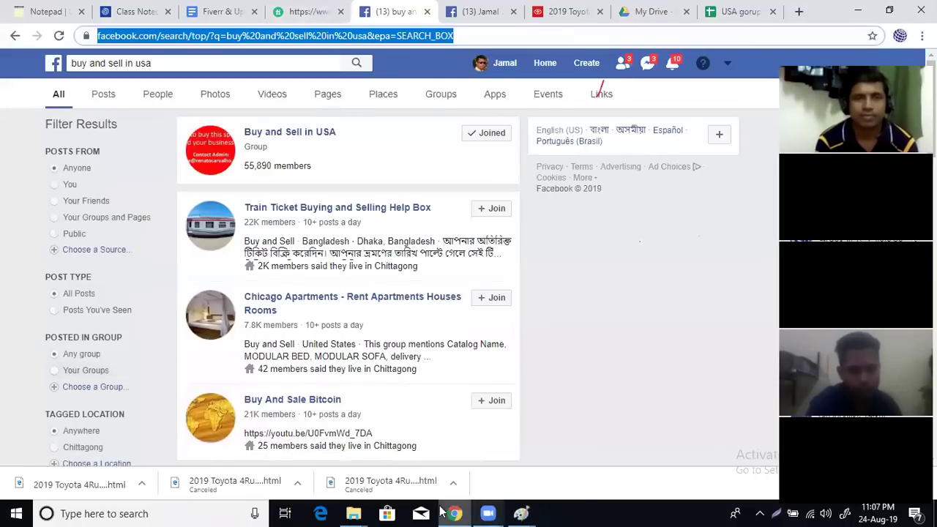
click(733, 9)
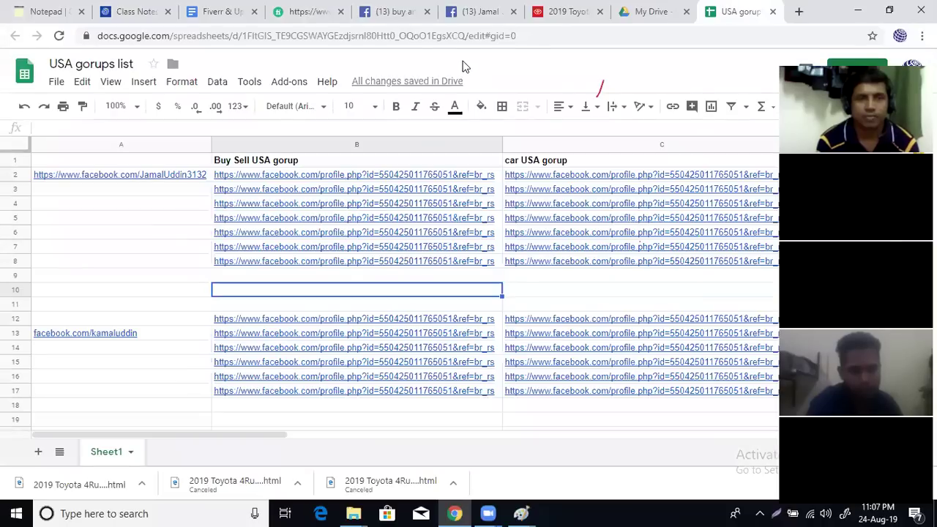
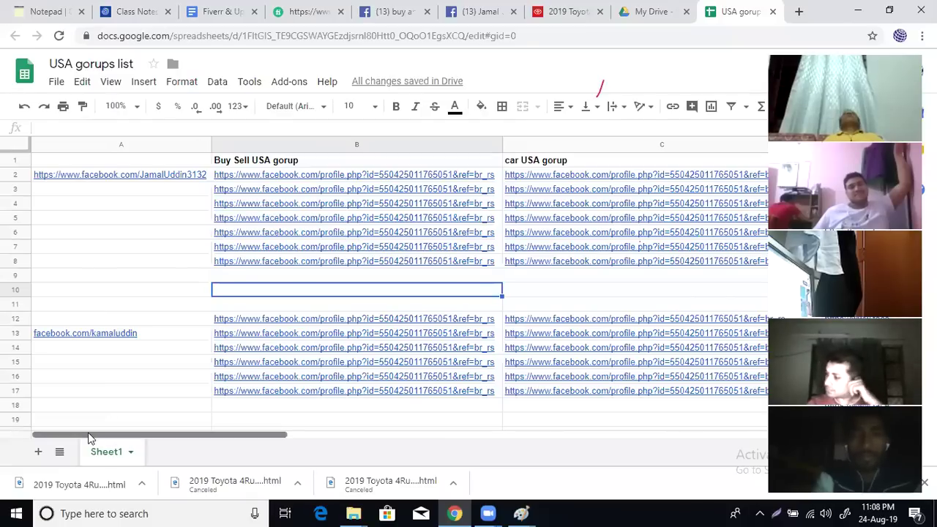
Step: Select column A and the Buy Sell and car USA gorup columns to review the list
click(88, 145)
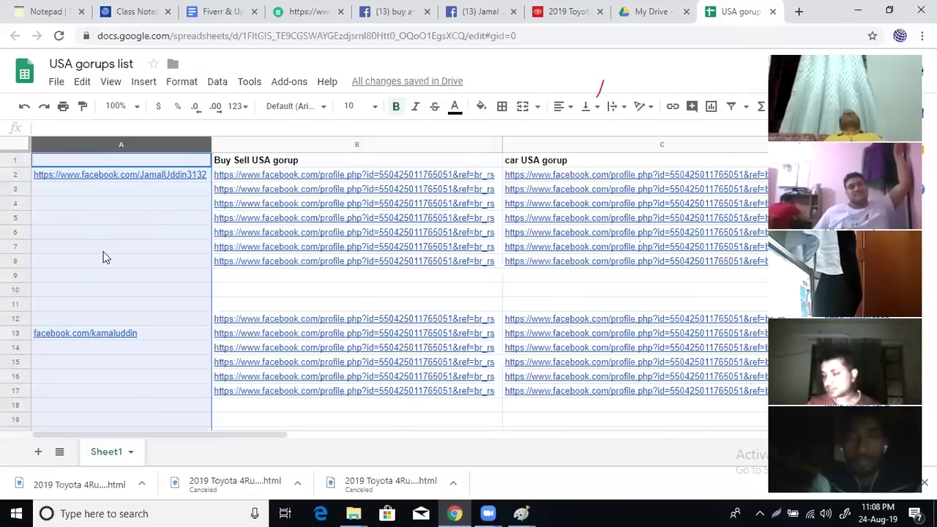
scroll(104, 257, down, 2)
scroll(102, 265, up, 3)
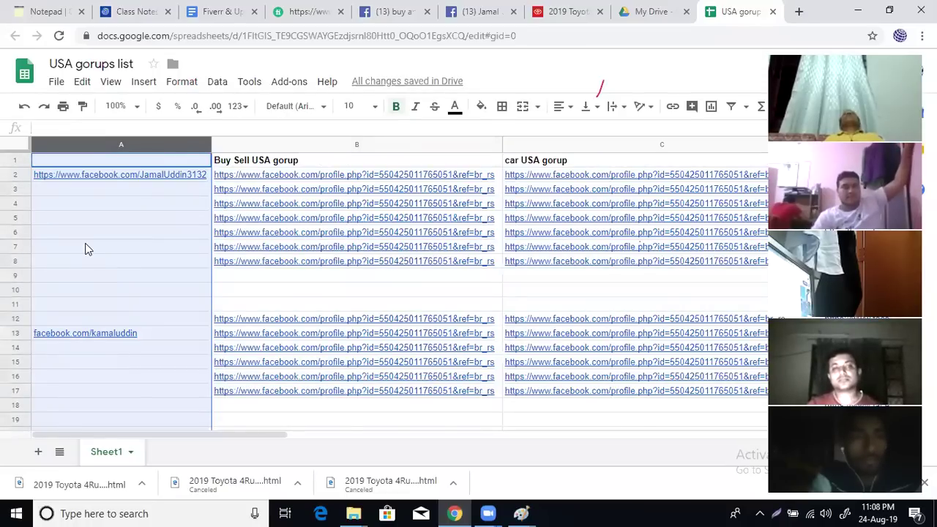
click(85, 249)
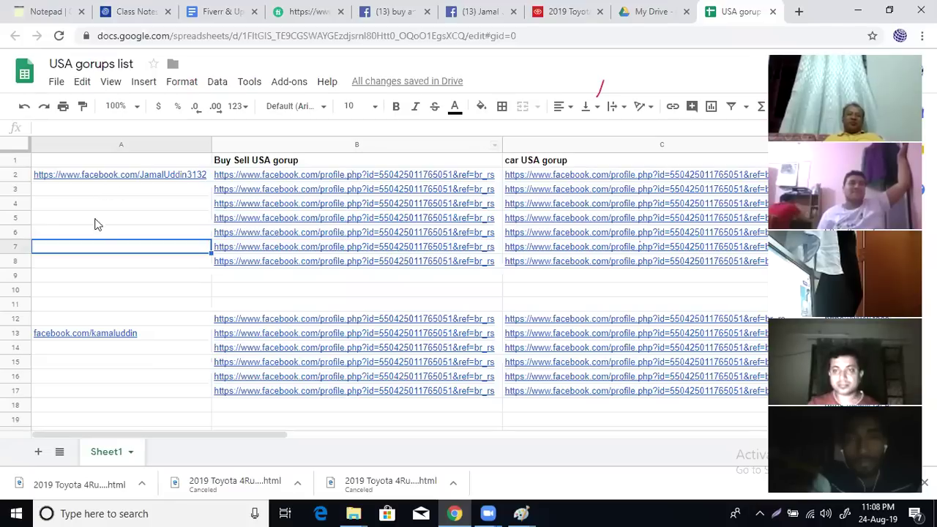
click(268, 143)
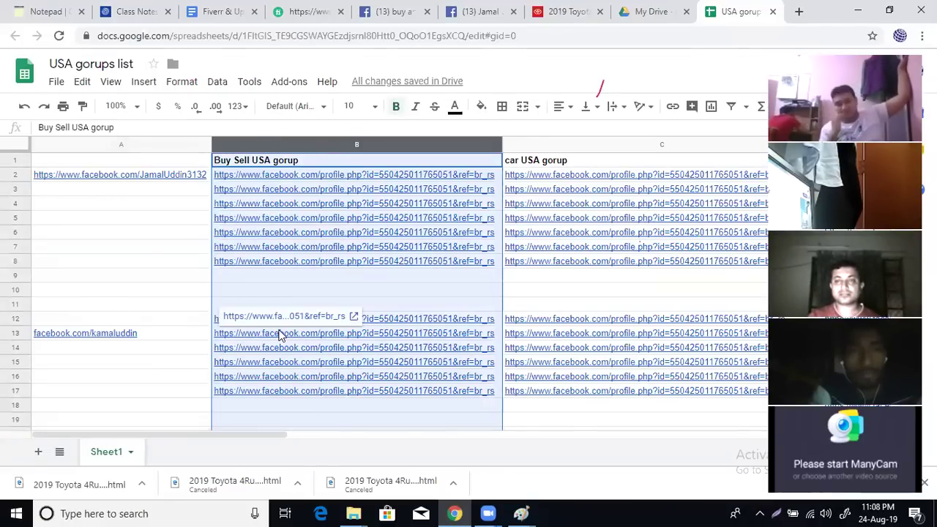
click(581, 144)
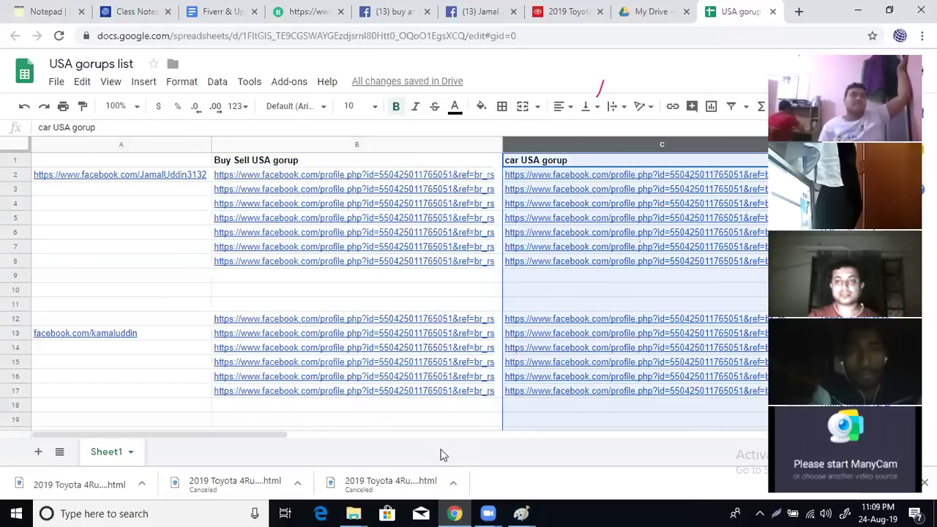
Step: Click through cells B19, A4, A6 and A9 and the sheet's web address
click(393, 423)
mouse_move(326, 436)
mouse_down()
mouse_move(388, 439)
mouse_move(325, 442)
mouse_up()
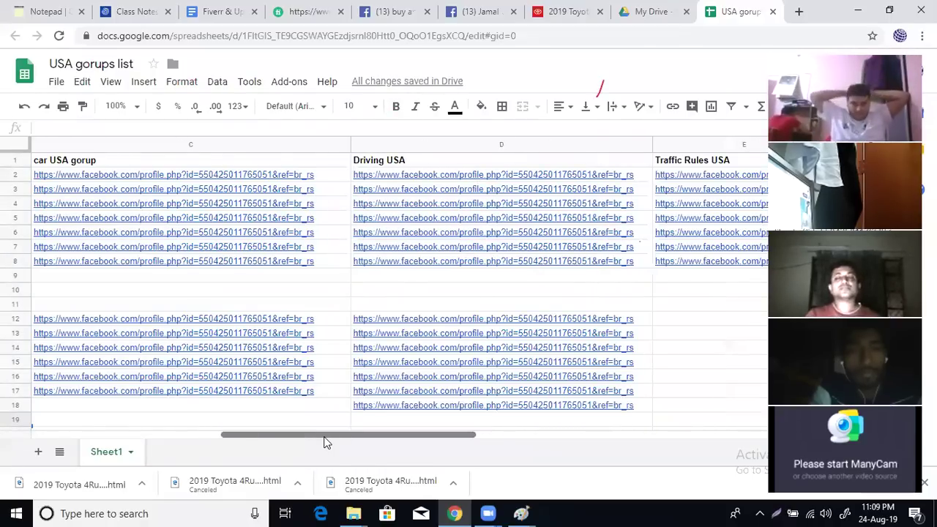
scroll(318, 140, left, 5)
click(121, 204)
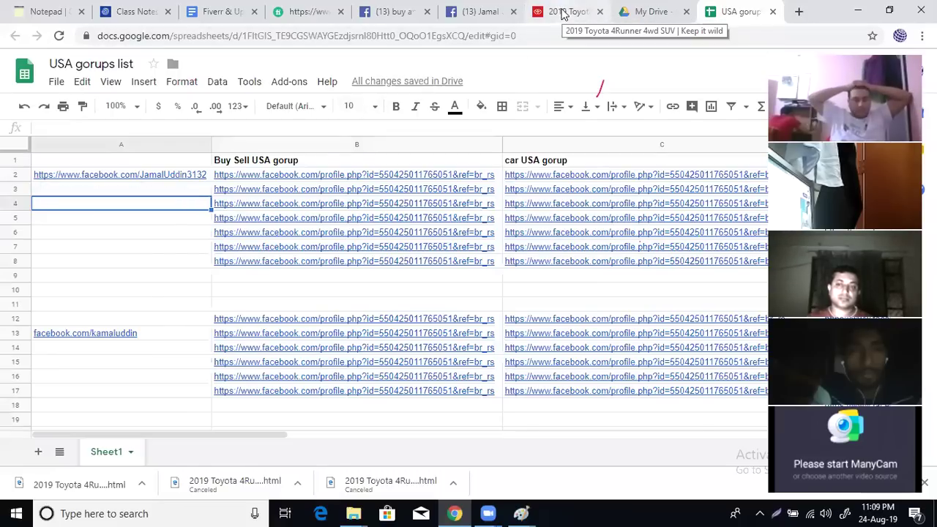
click(551, 39)
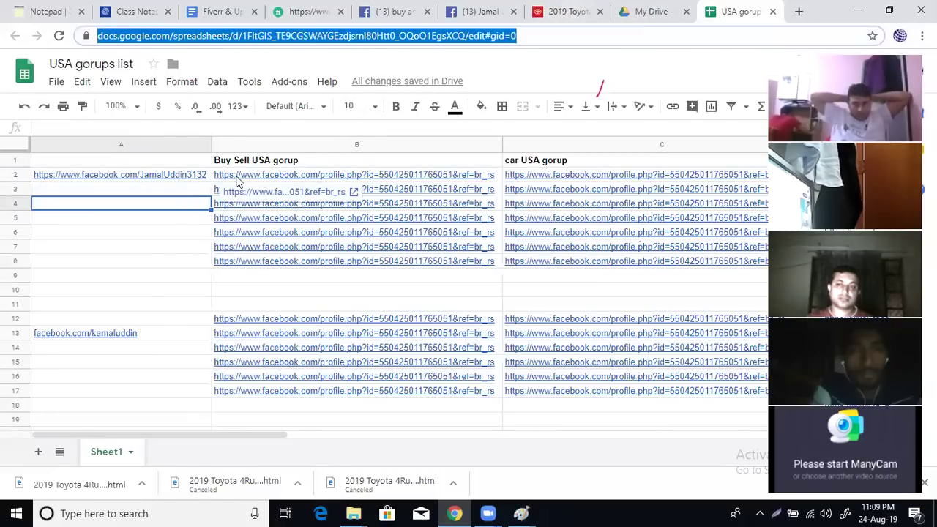
click(163, 234)
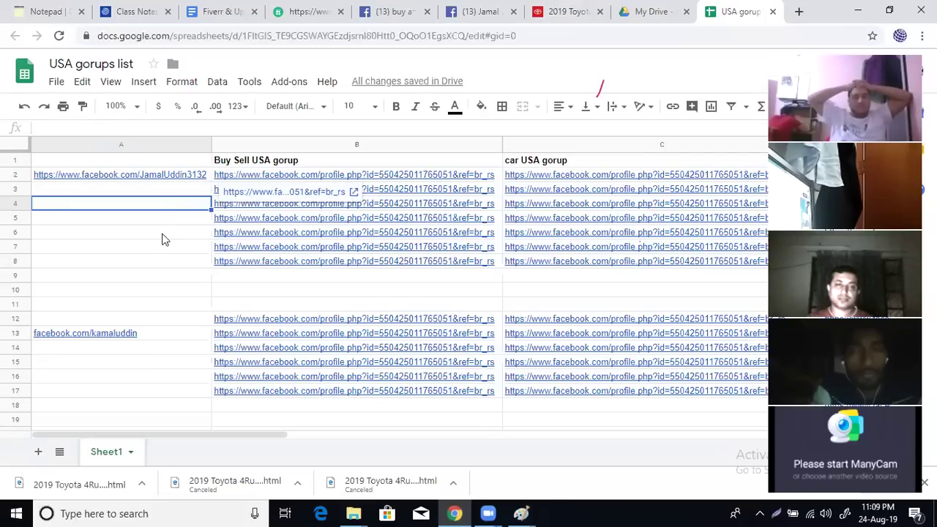
click(168, 274)
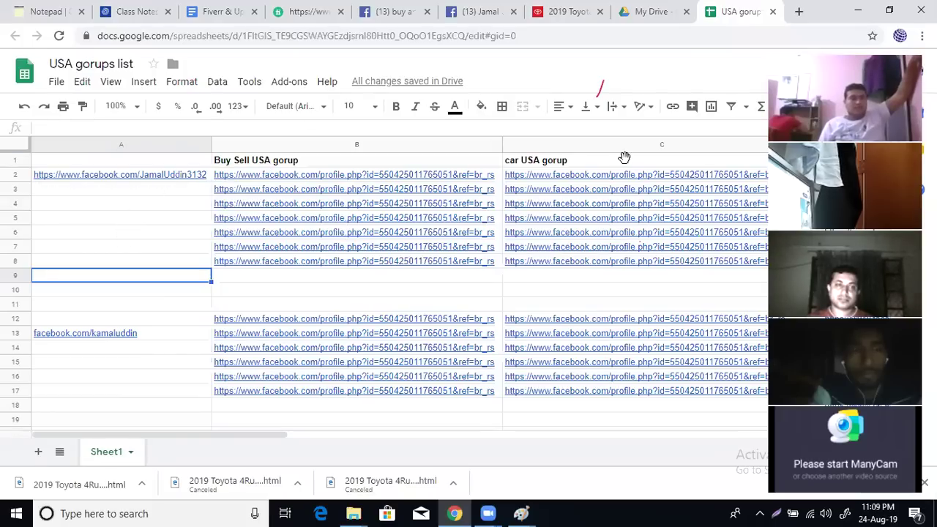
Step: Preview cell B2's Buy Sell USA gorup link and open it in a new tab
mouse_move(285, 360)
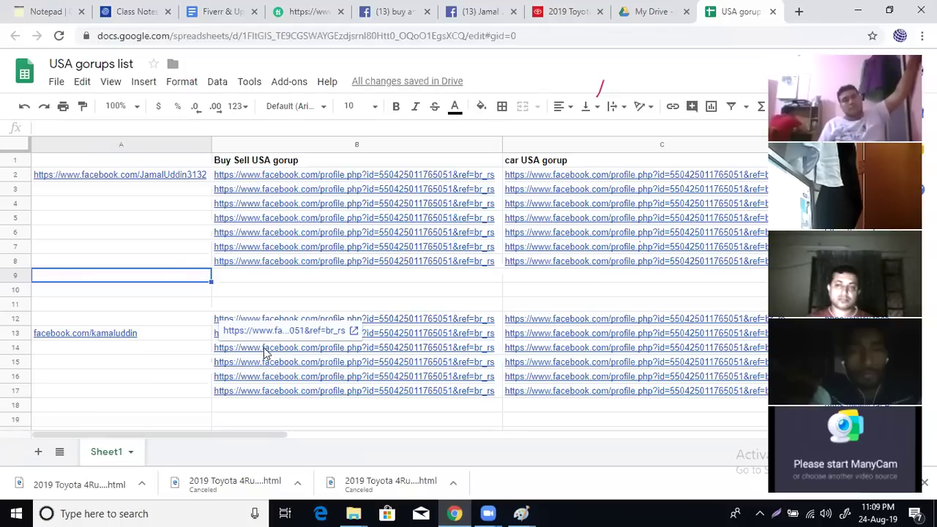
click(157, 245)
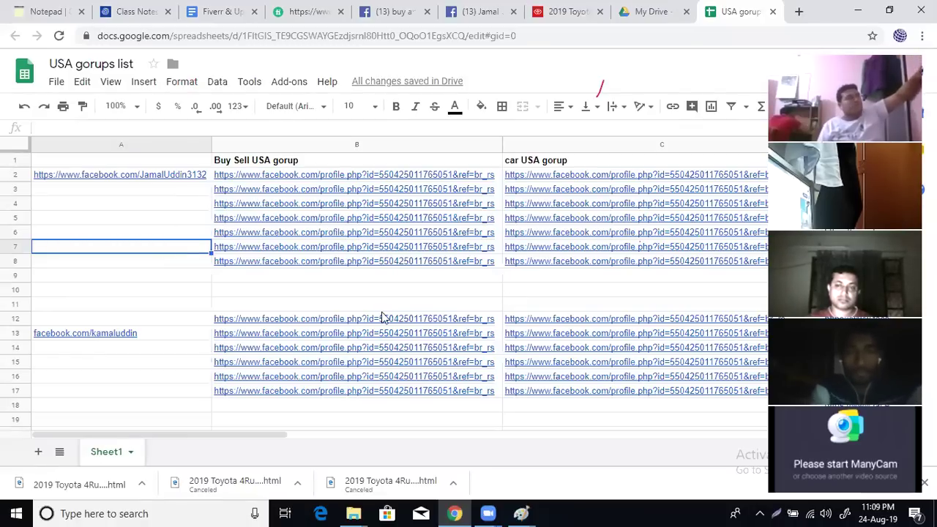
click(119, 203)
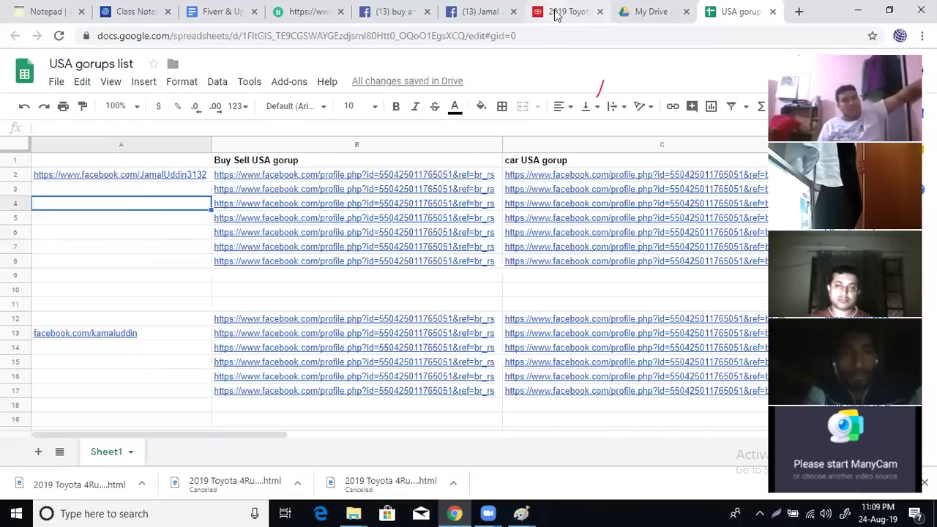
click(246, 180)
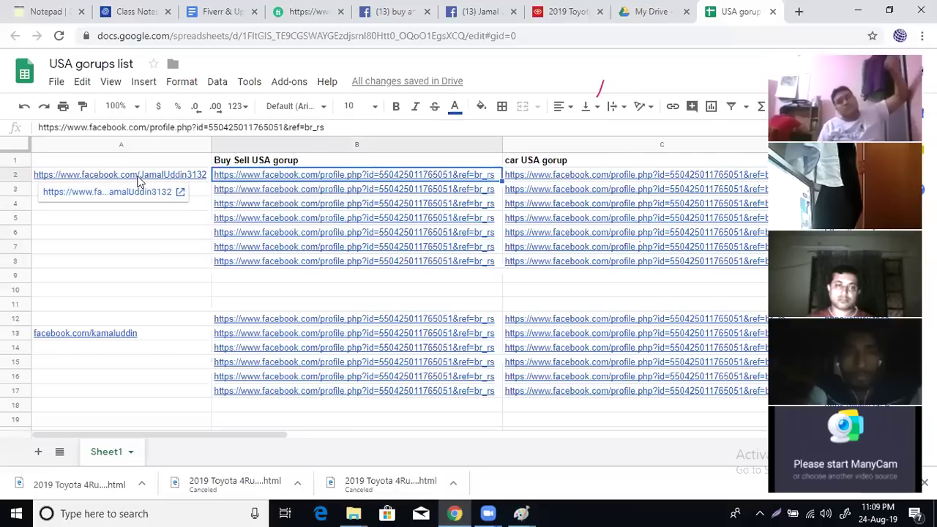
click(121, 247)
mouse_move(128, 180)
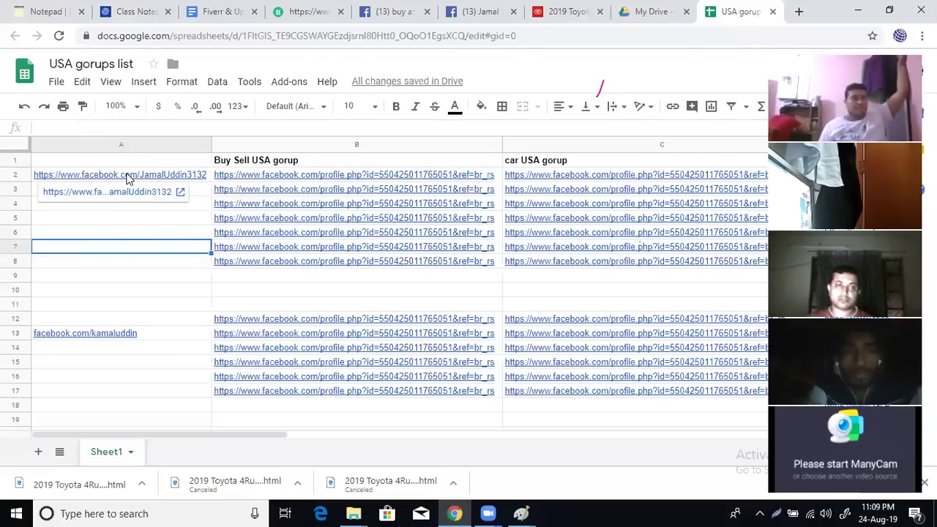
click(264, 179)
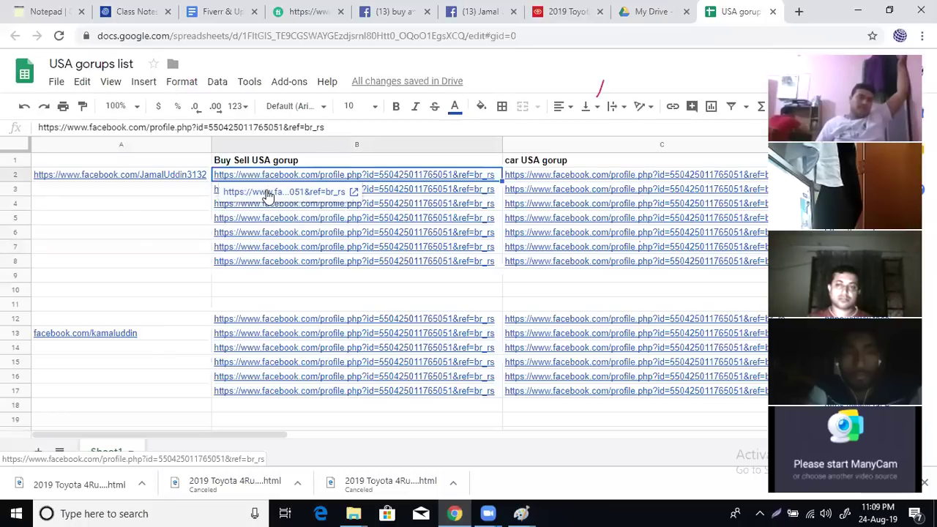
click(267, 193)
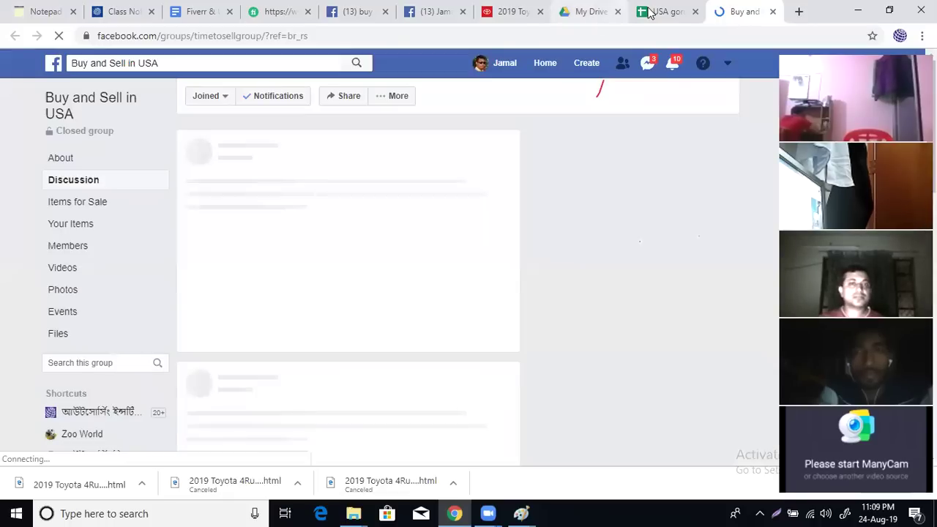
Step: Preview B4's link, then switch to the loaded Buy and Sell in USA group and scroll to the post box
click(649, 13)
click(309, 205)
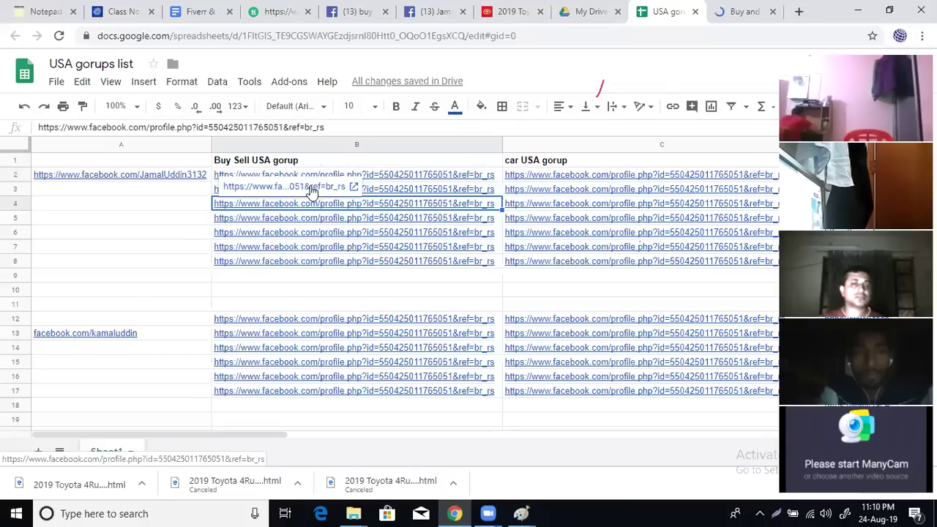
click(744, 11)
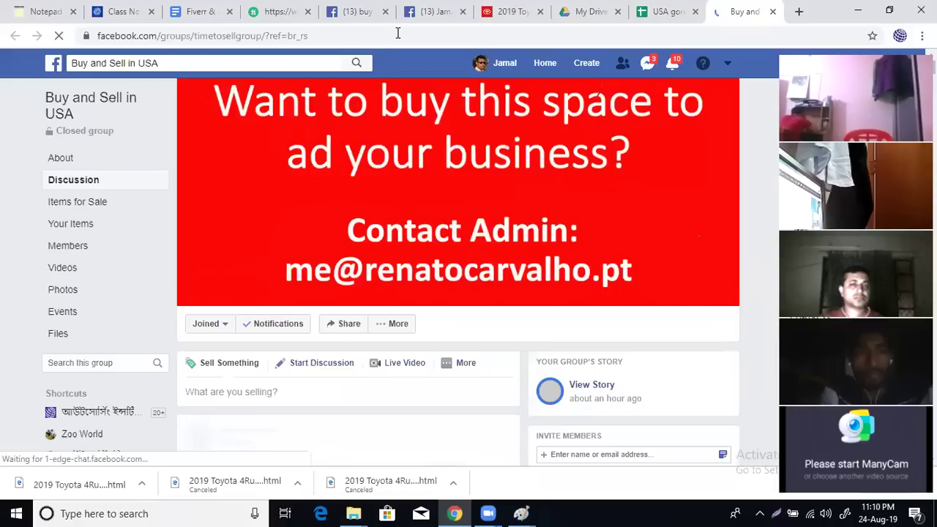
click(350, 36)
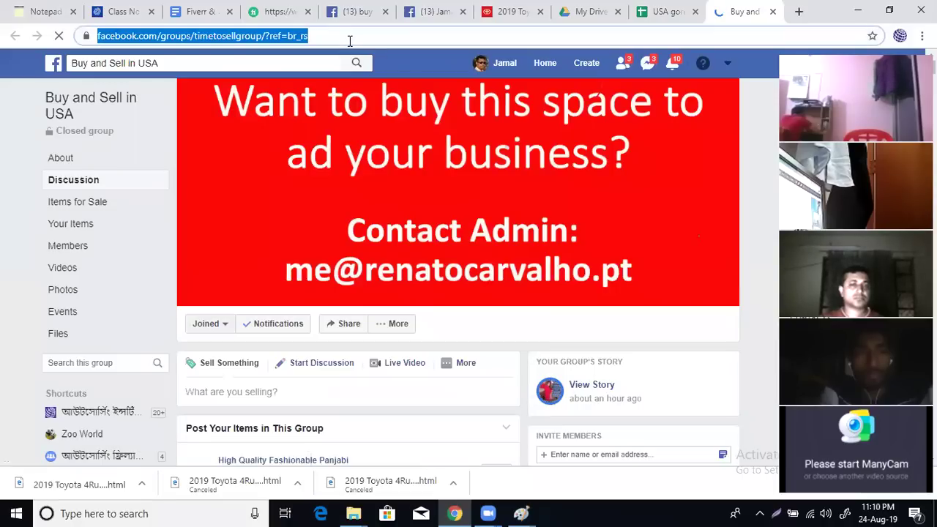
click(351, 36)
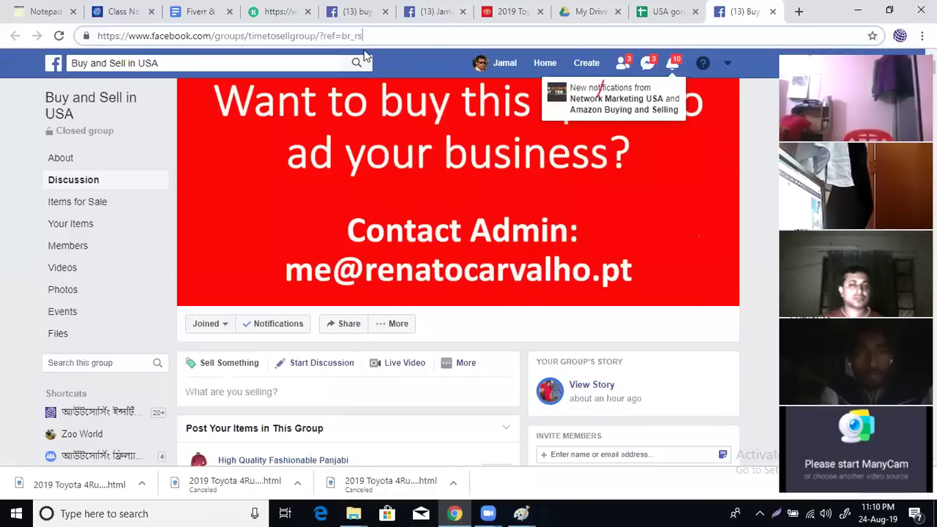
click(472, 329)
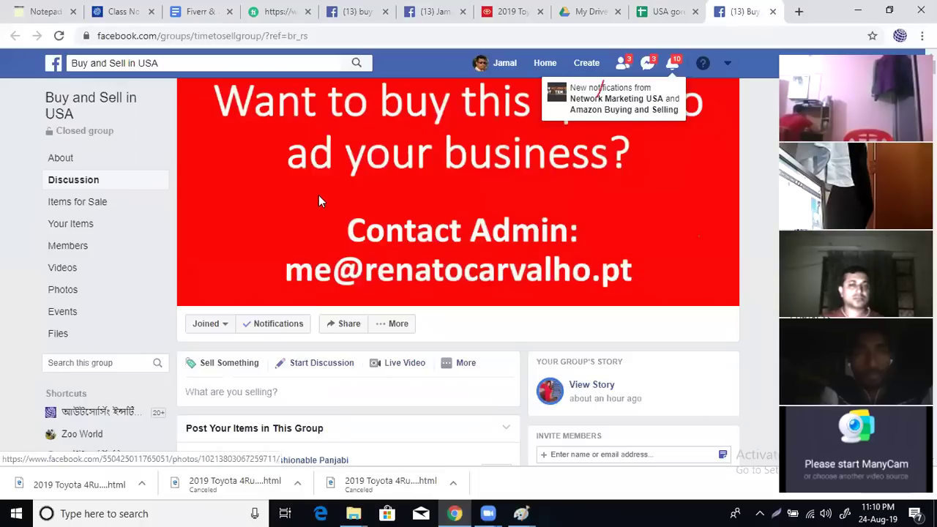
scroll(319, 195, down, 1)
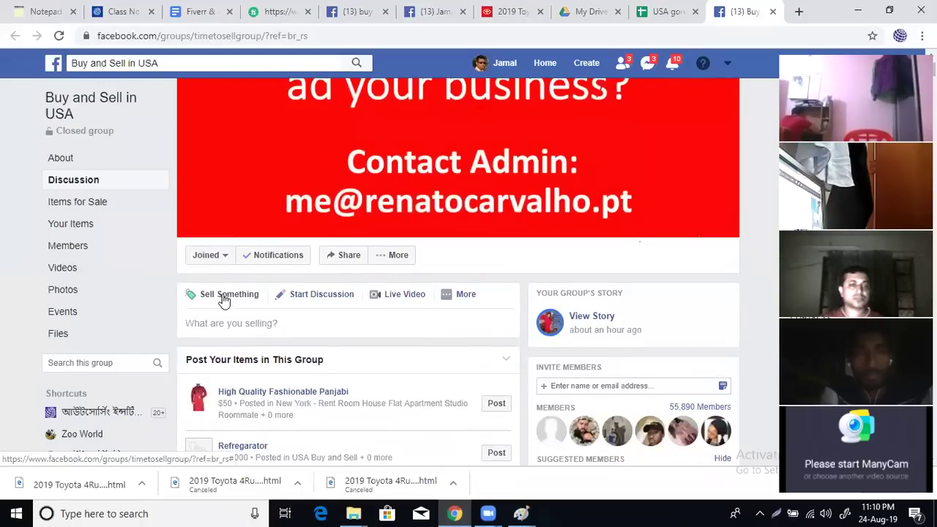
Step: Start a group post and attach Screenshot_4 from the Music folder as its photo
click(322, 300)
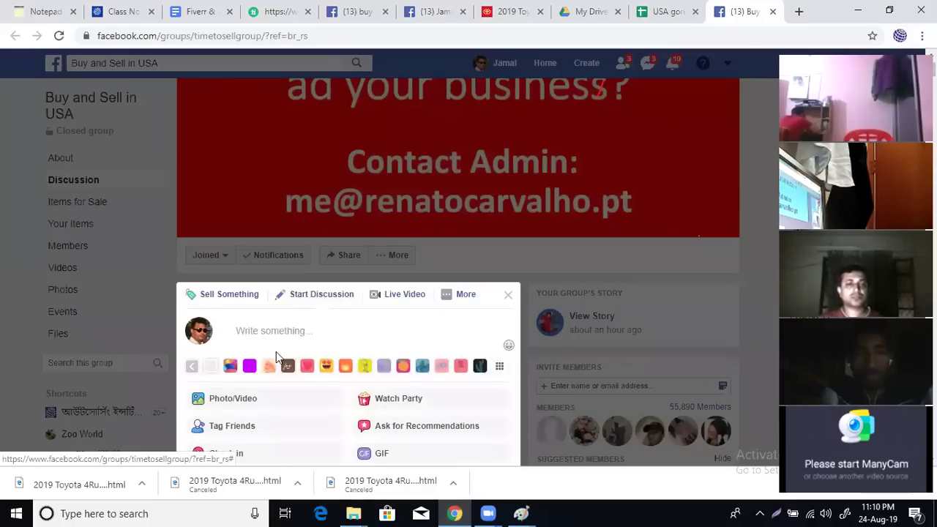
click(232, 403)
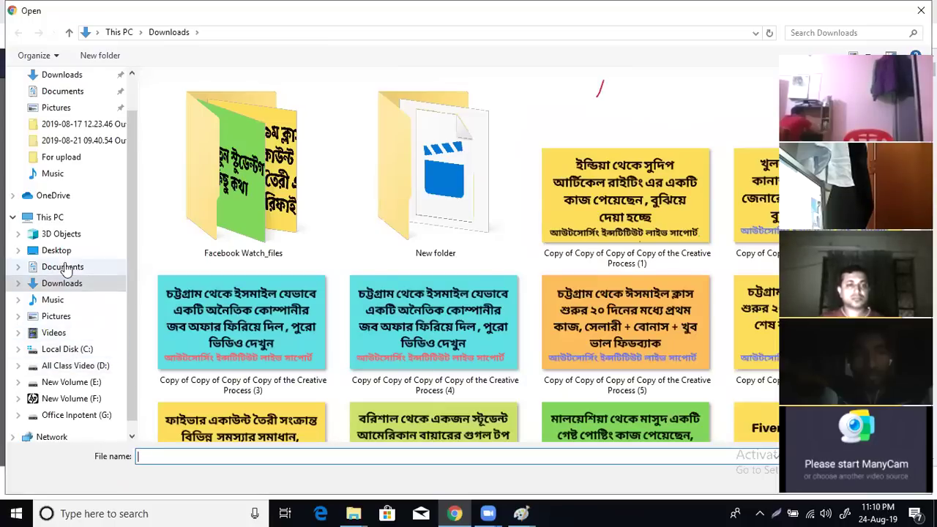
click(57, 318)
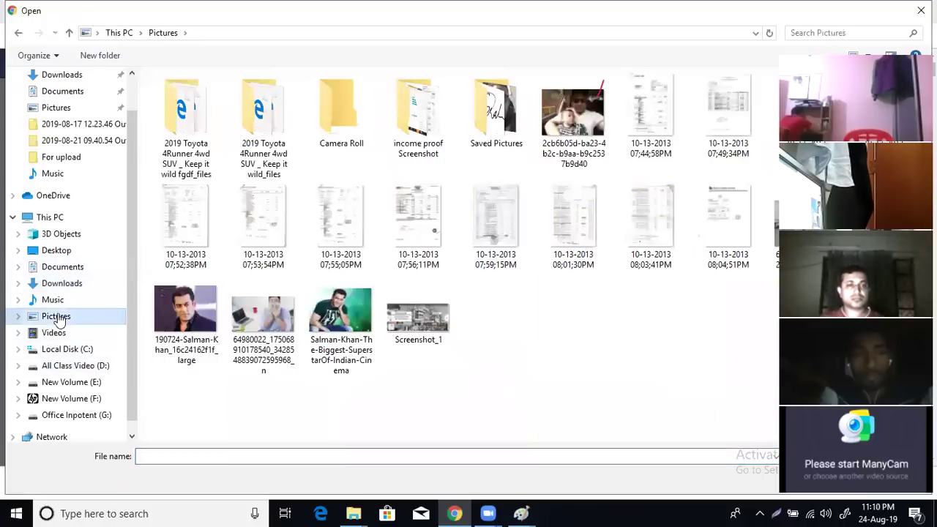
click(56, 300)
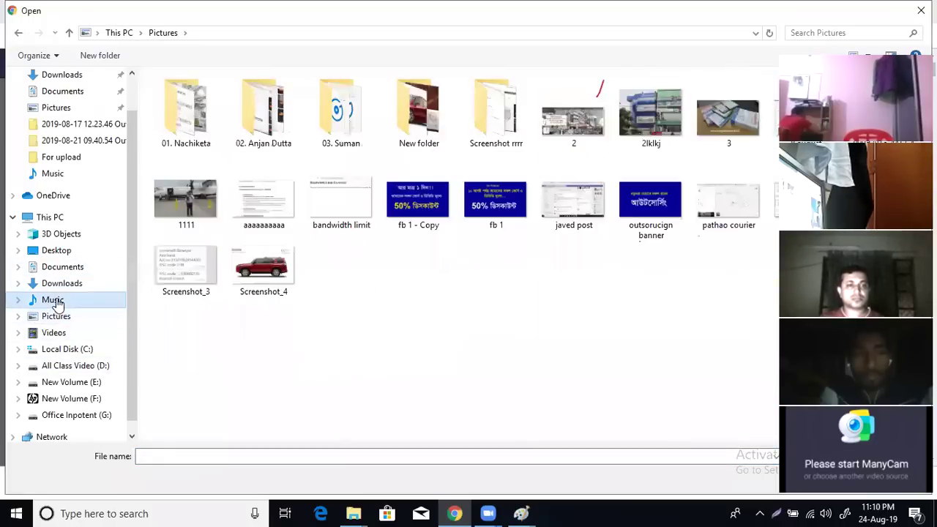
click(265, 266)
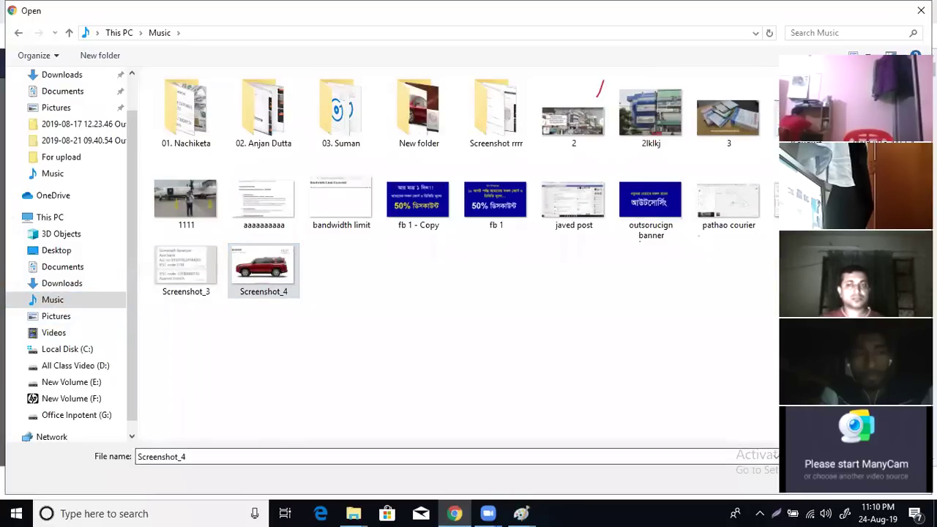
double_click(266, 266)
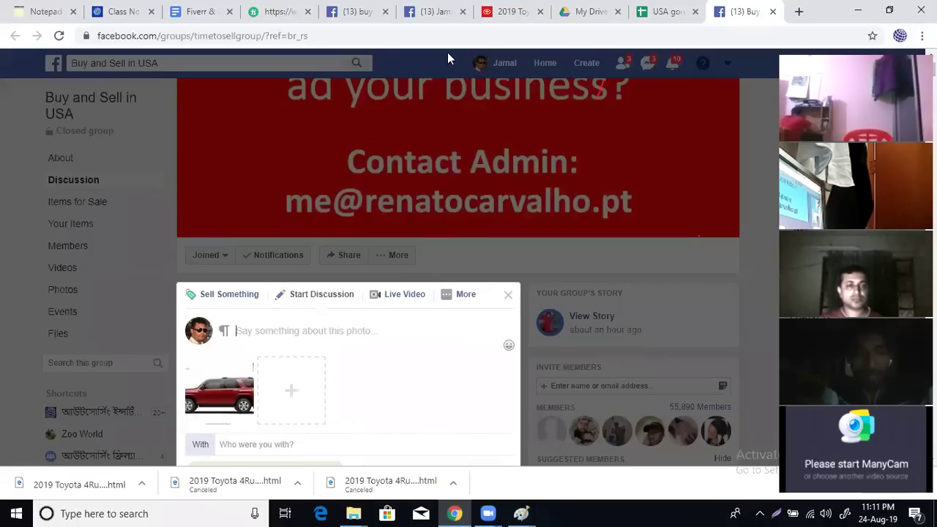
Step: Copy the 2019 Toyota 4Runner page address and paste it into a new group post
click(512, 11)
click(163, 39)
key(ctrl+c)
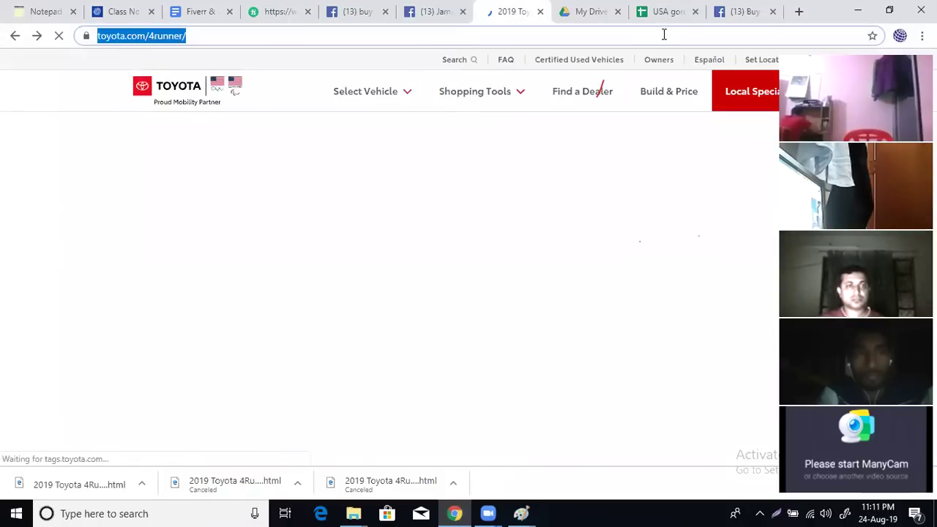
key(ctrl+9)
click(236, 330)
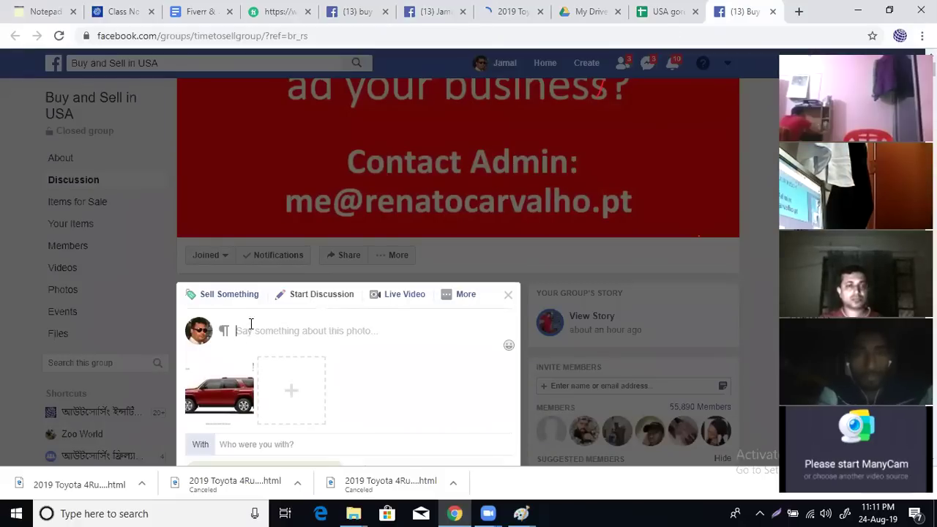
key(ctrl+v)
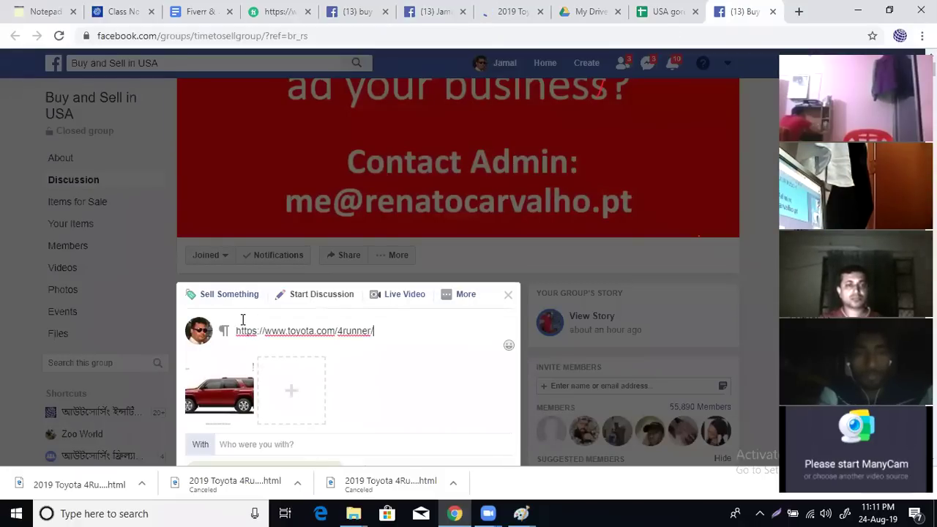
key(Home)
key(Return)
key(Up)
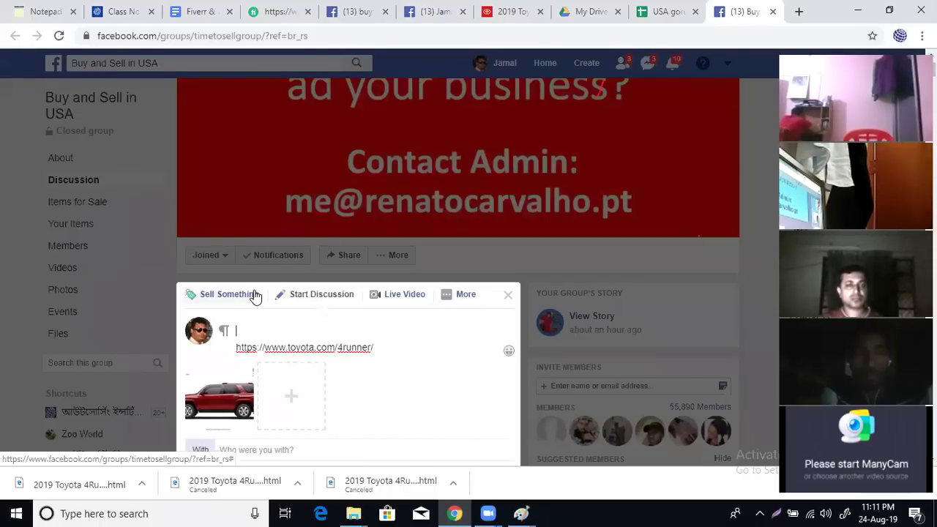
Step: Write the sales message about the best quality car at Minimum Price and the Toyota New Model
text(This )
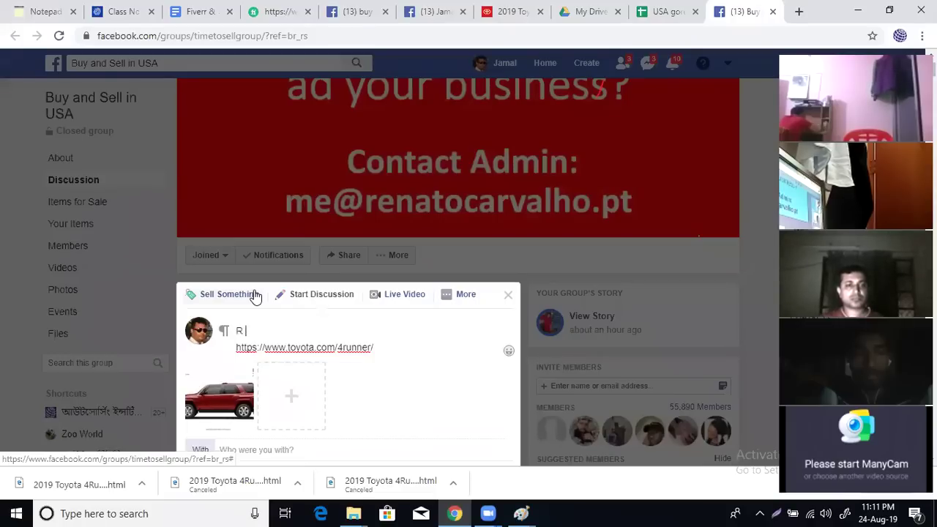
text( buy )
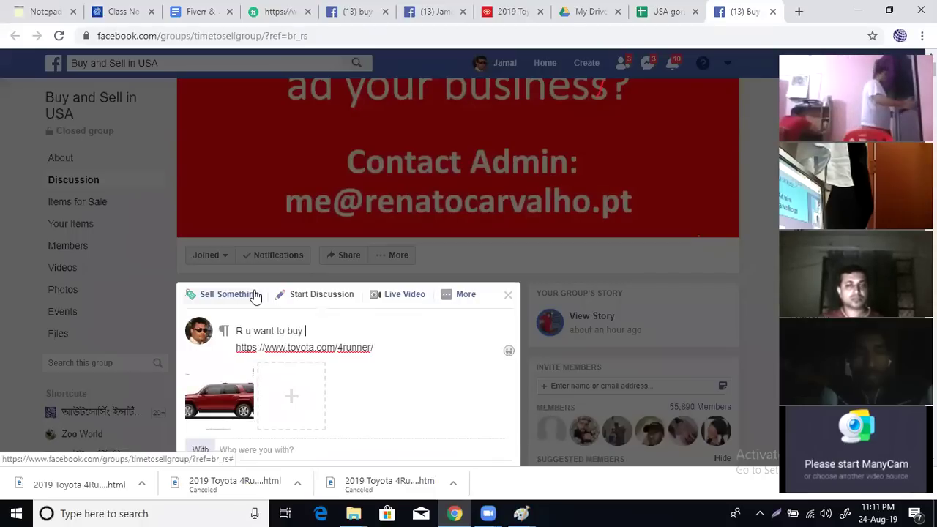
text(best quality )
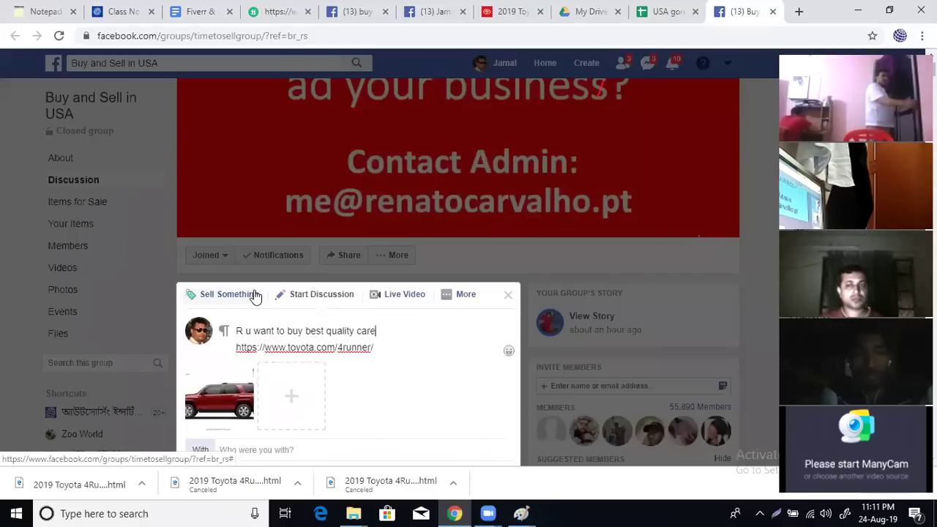
text(car in Minin)
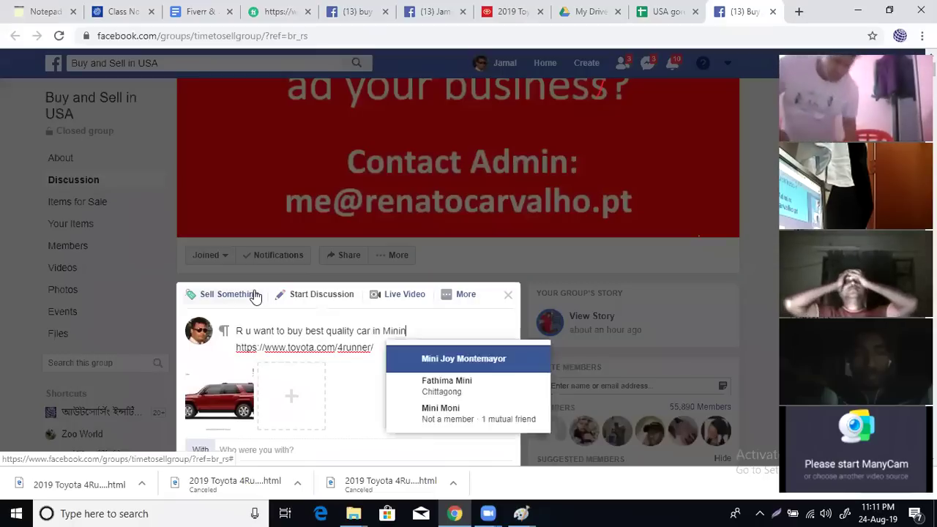
key(BackSpace)
text(mu)
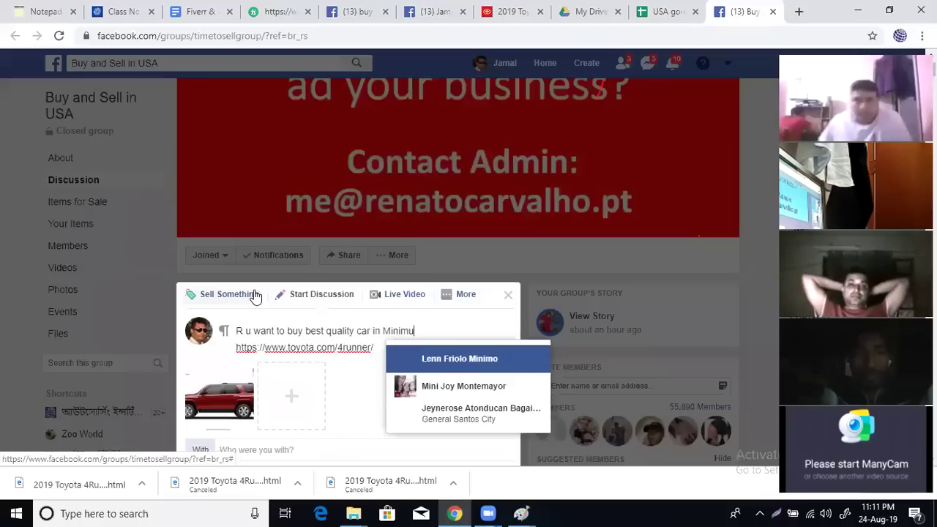
text(m Pri)
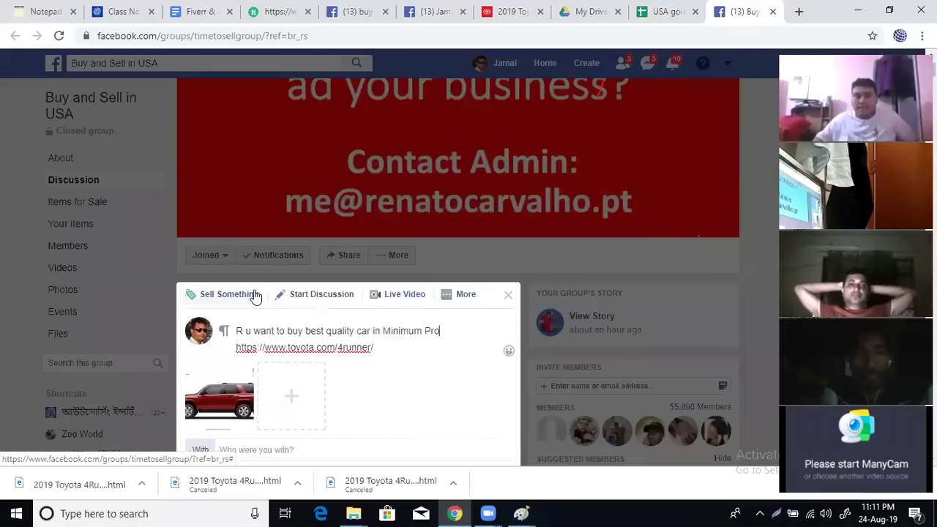
text(ce. I)
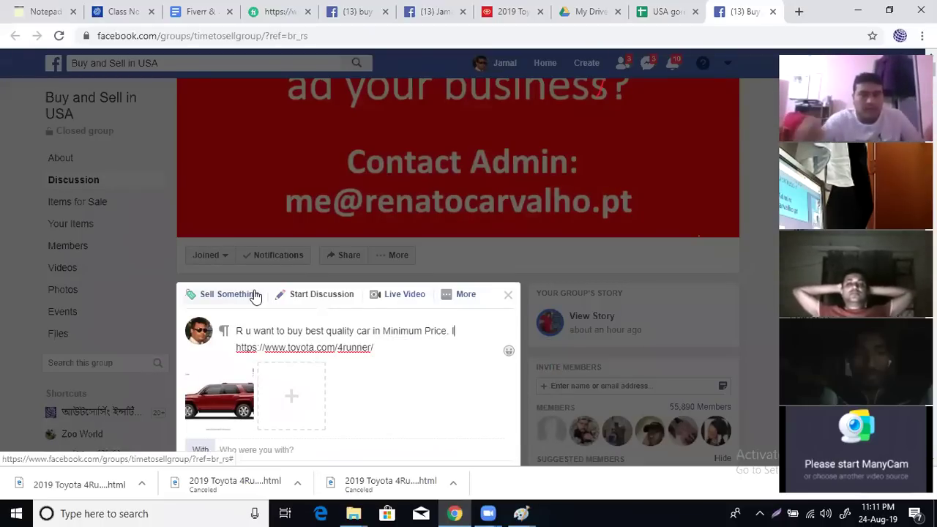
text(f yes)
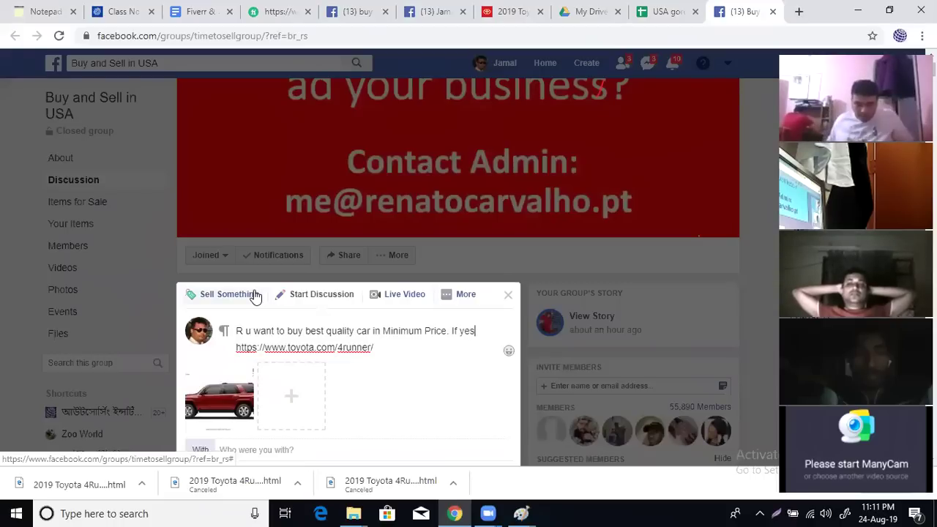
text( tiu)
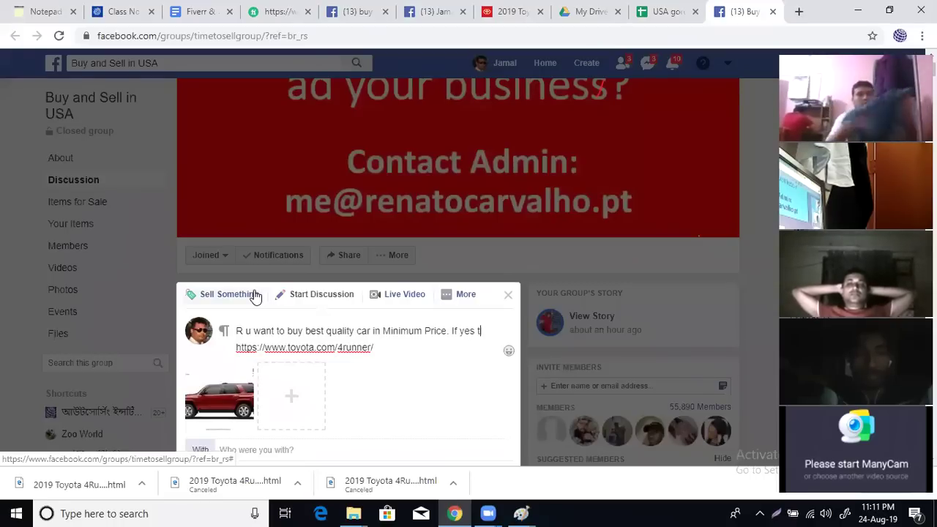
key(BackSpace)
text(it it)
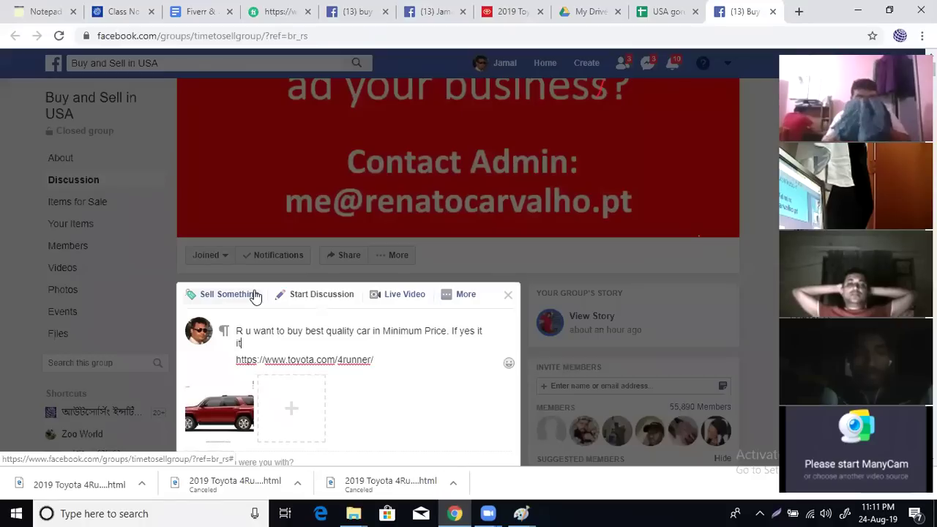
key(BackSpace)
text(s)
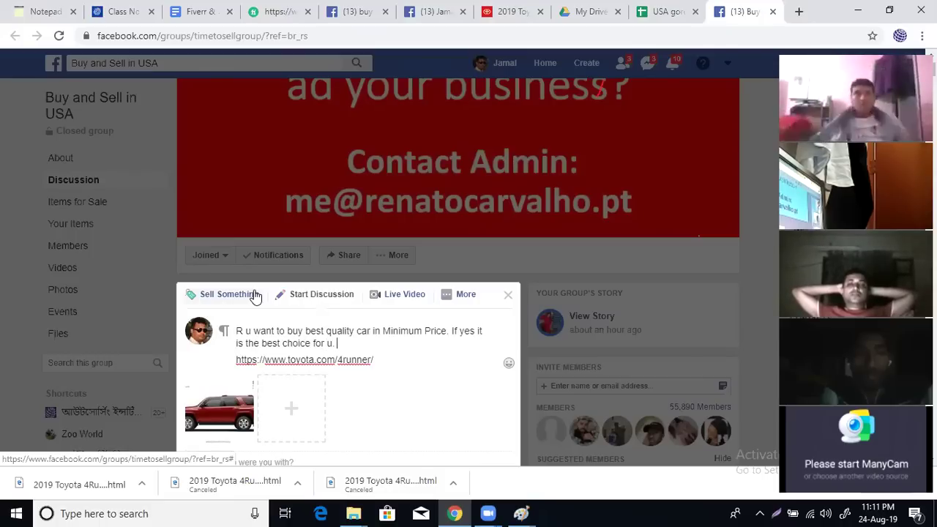
text(Thei)
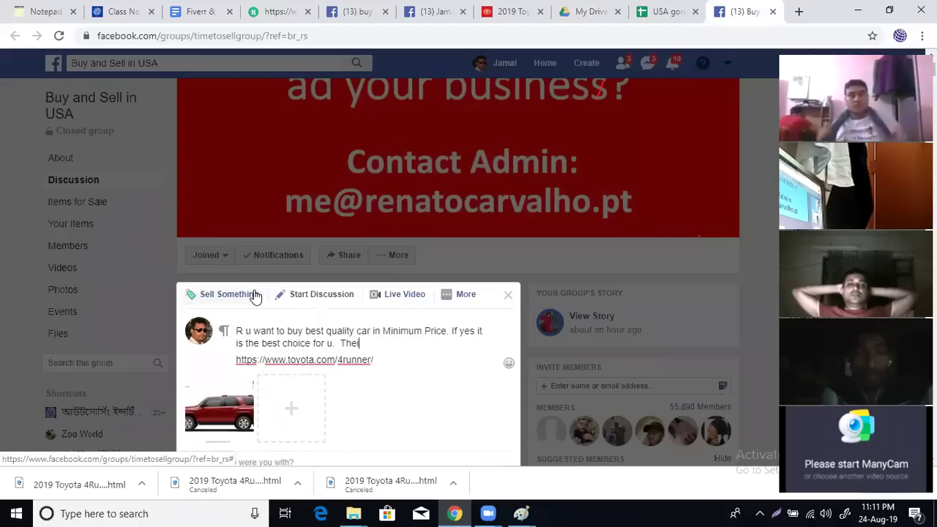
text(s is th)
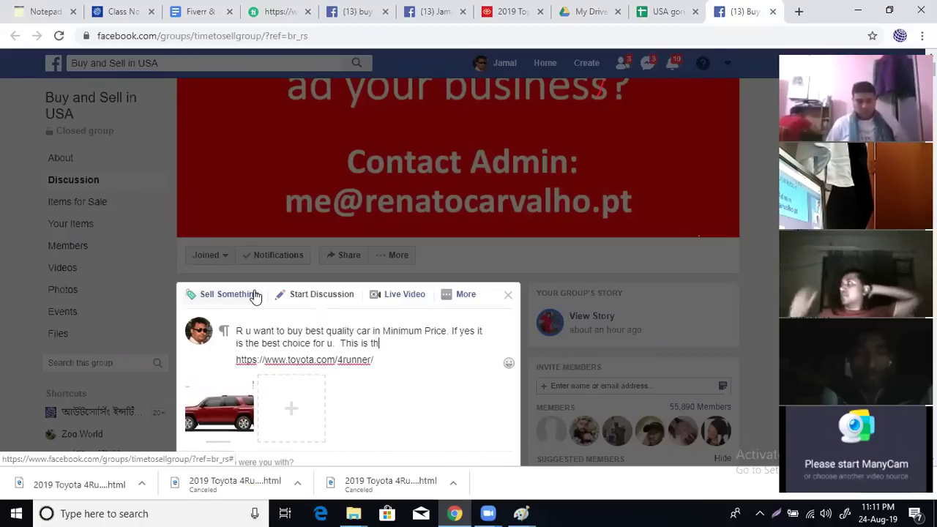
text(e Toy)
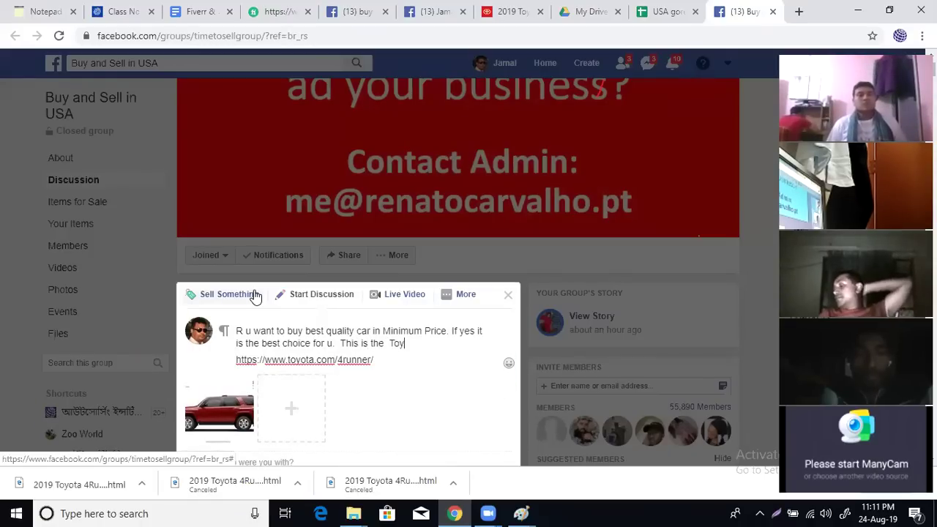
text(ta New Model car.)
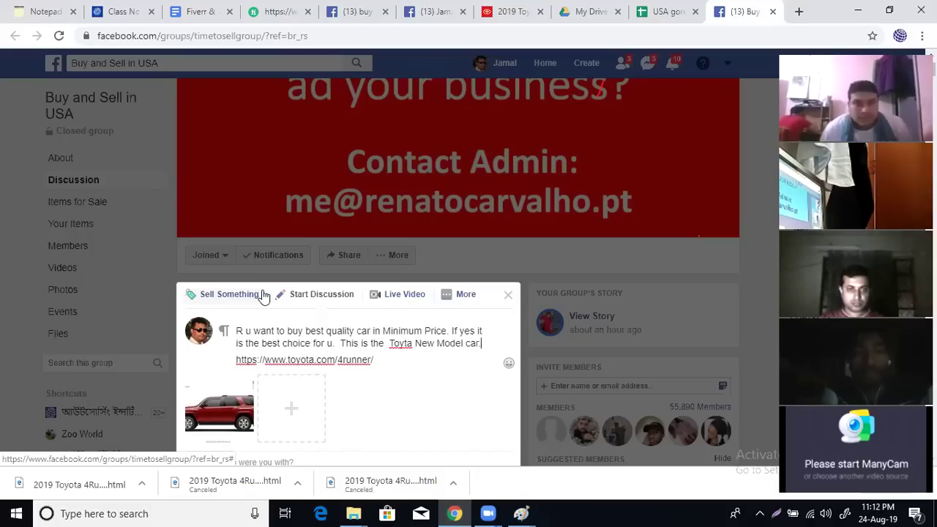
Step: Review the message above the link and publish the post to the group
drag(478, 343, 235, 331)
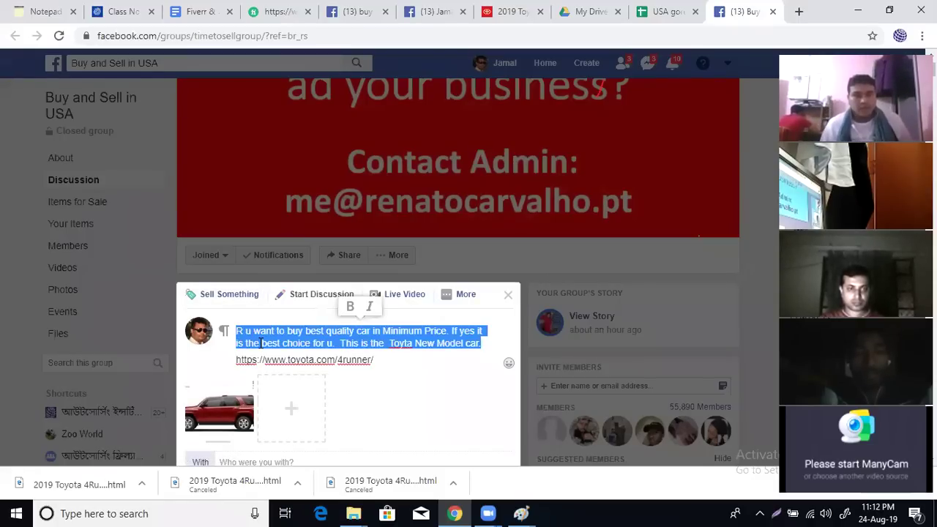
click(261, 343)
click(266, 360)
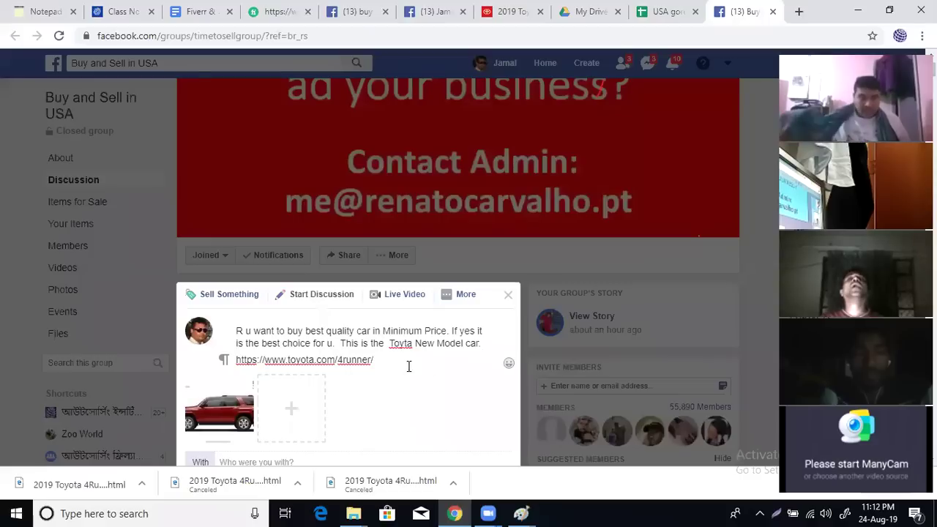
scroll(433, 330, down, 2)
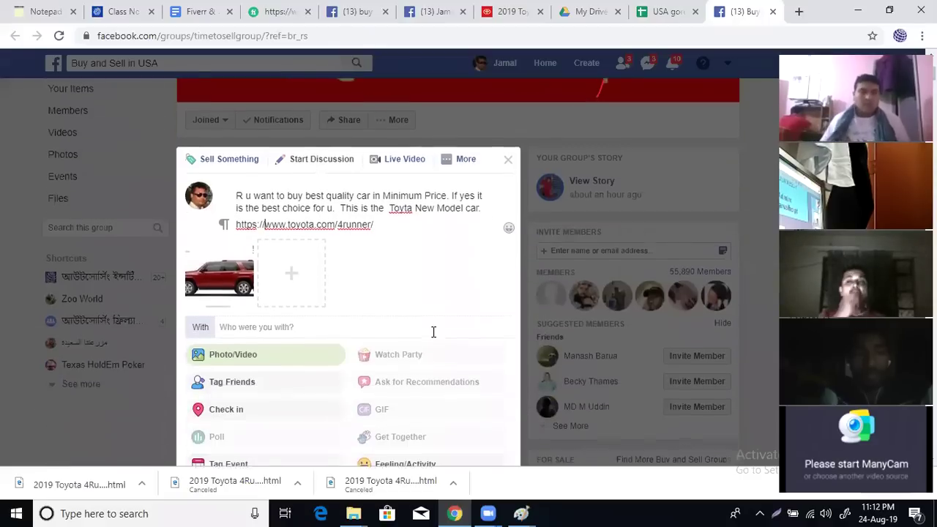
scroll(363, 333, down, 2)
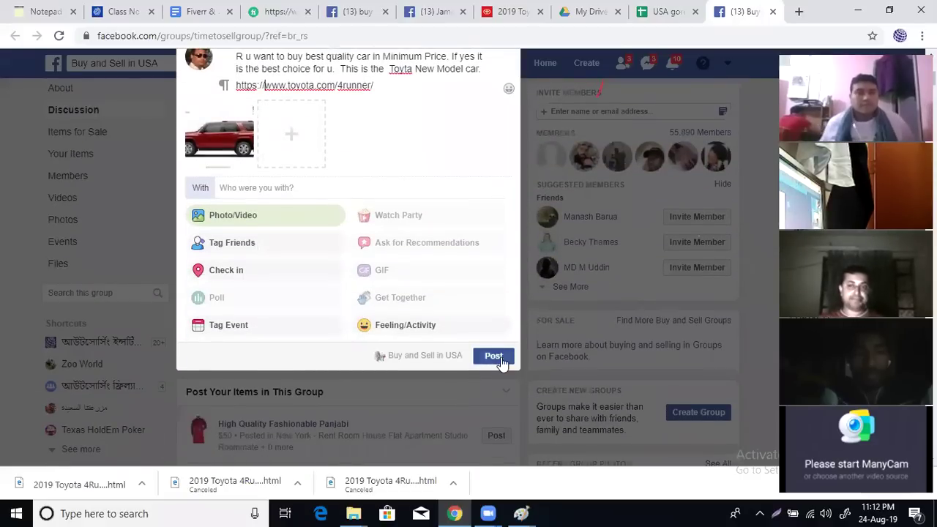
click(495, 357)
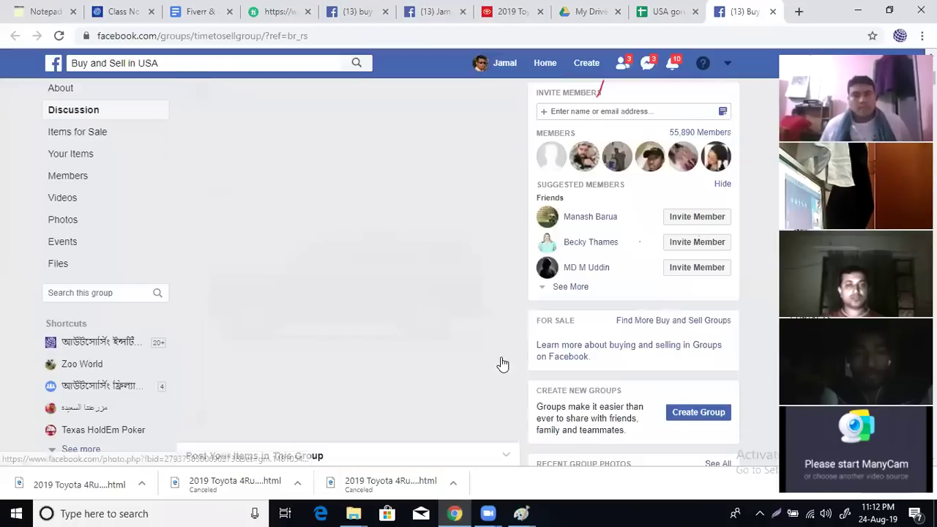
Step: Scroll to the published post, toggle the extra posting options, and select part of its message
scroll(436, 305, up, 3)
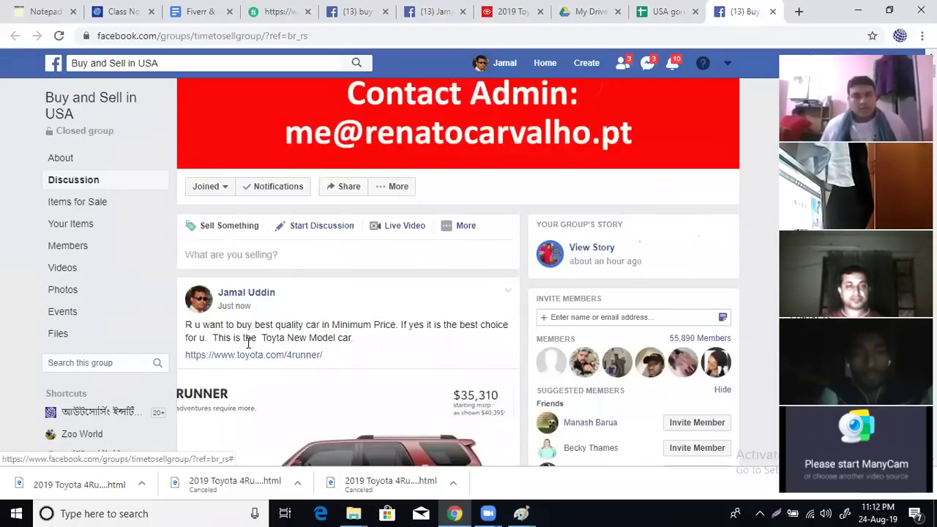
scroll(276, 368, down, 2)
scroll(293, 382, up, 3)
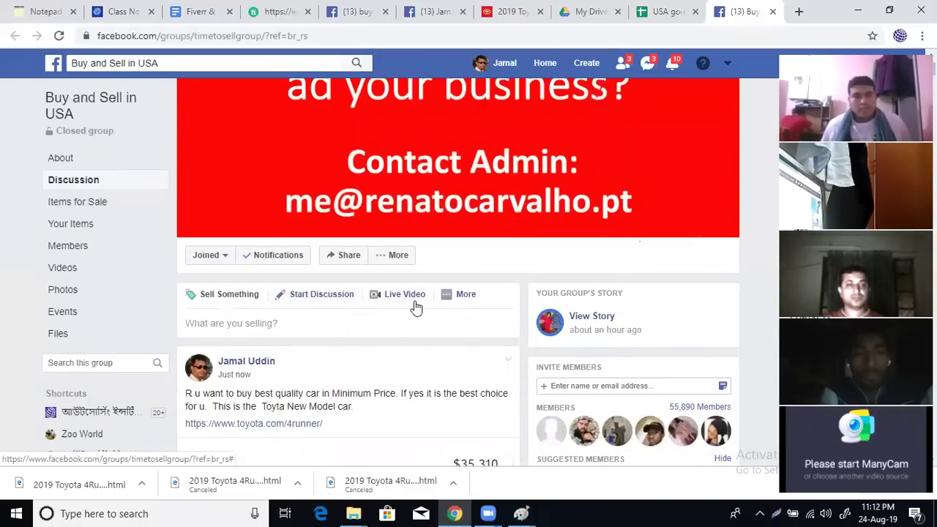
click(466, 294)
click(306, 284)
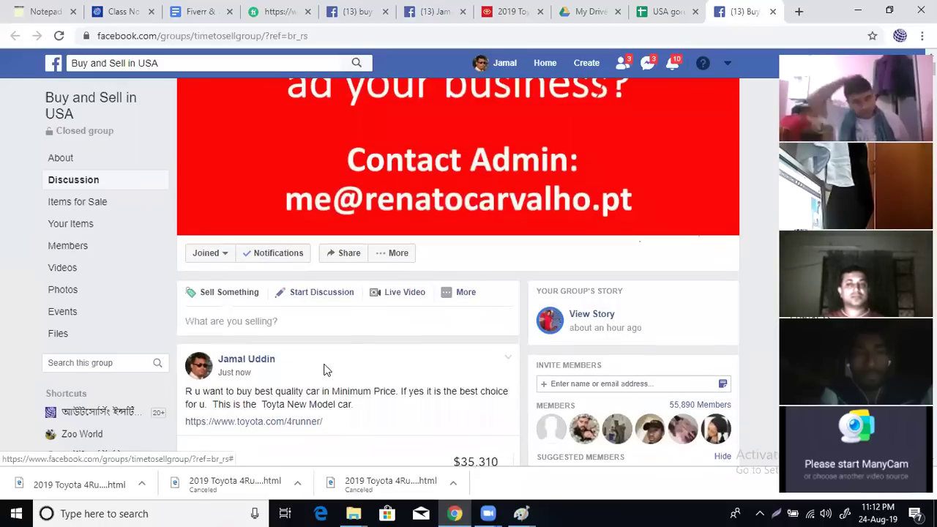
scroll(326, 369, down, 3)
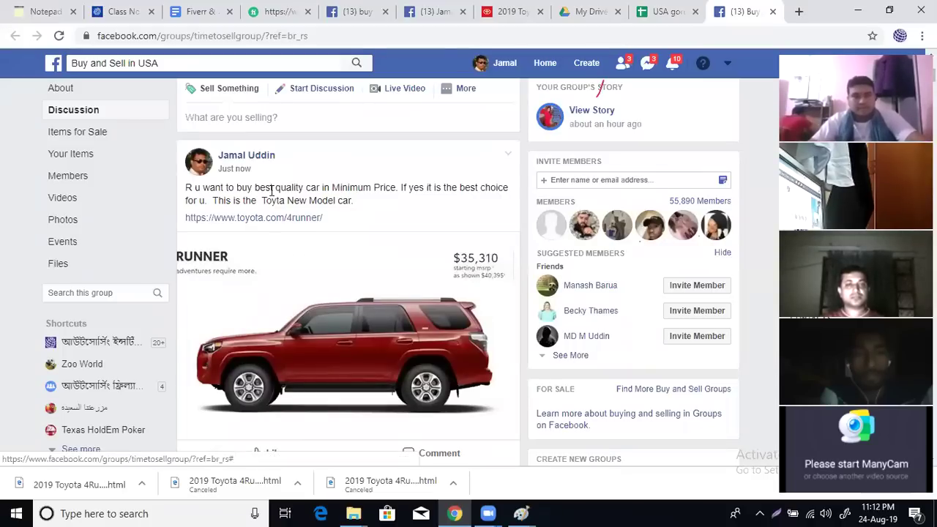
drag(276, 188, 368, 189)
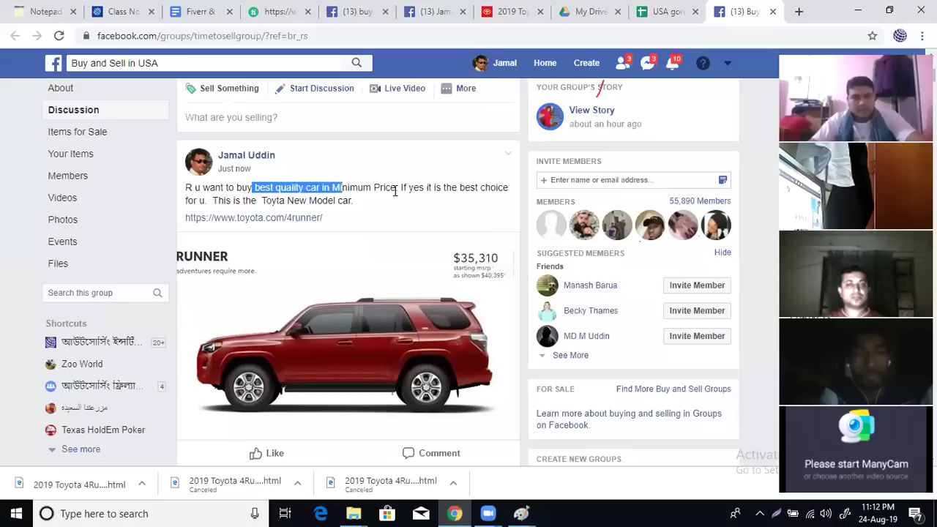
click(309, 244)
Step: Scroll the group feed again and select a phrase in the new post's text
scroll(322, 298, down, 1)
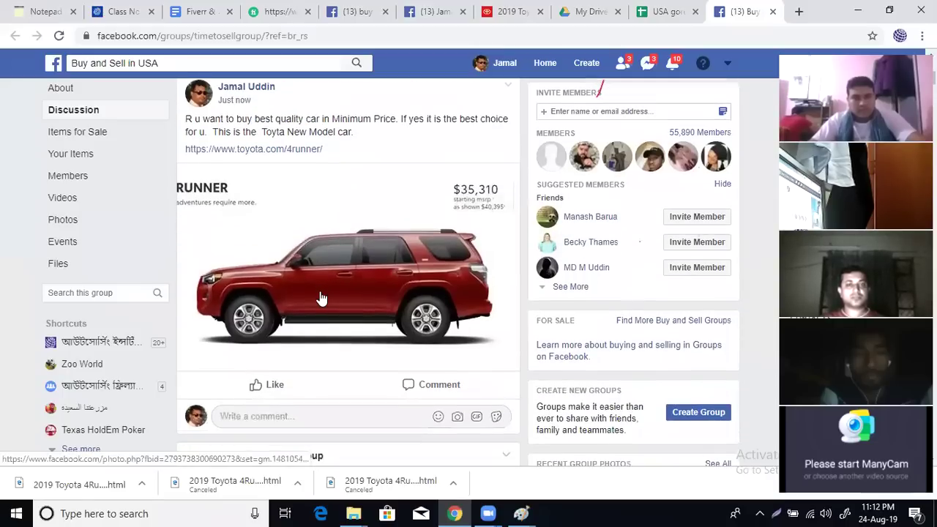
scroll(319, 298, up, 3)
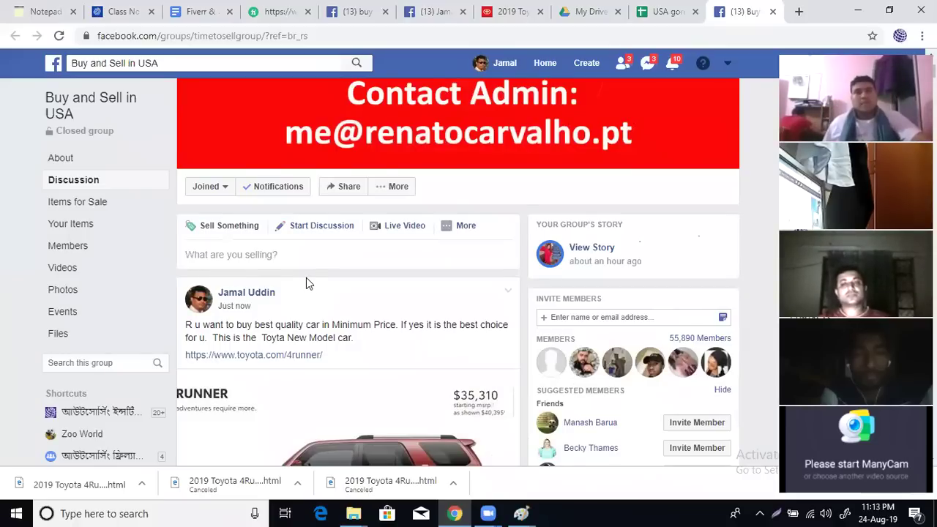
scroll(306, 283, down, 2)
scroll(308, 284, up, 2)
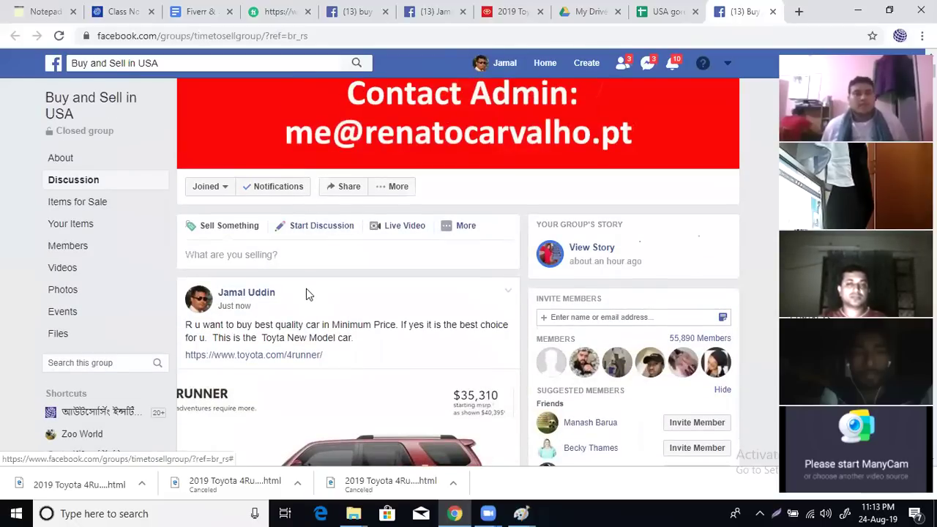
scroll(305, 292, down, 3)
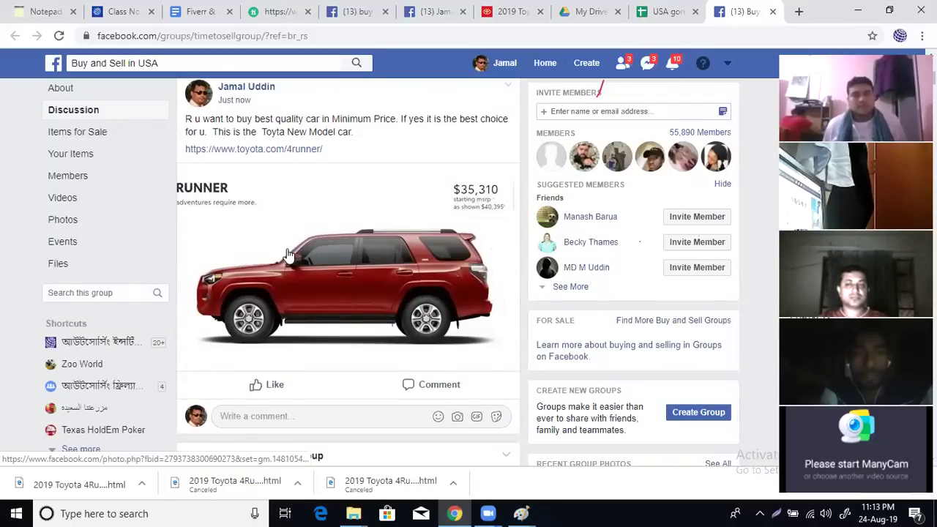
scroll(302, 318, up, 1)
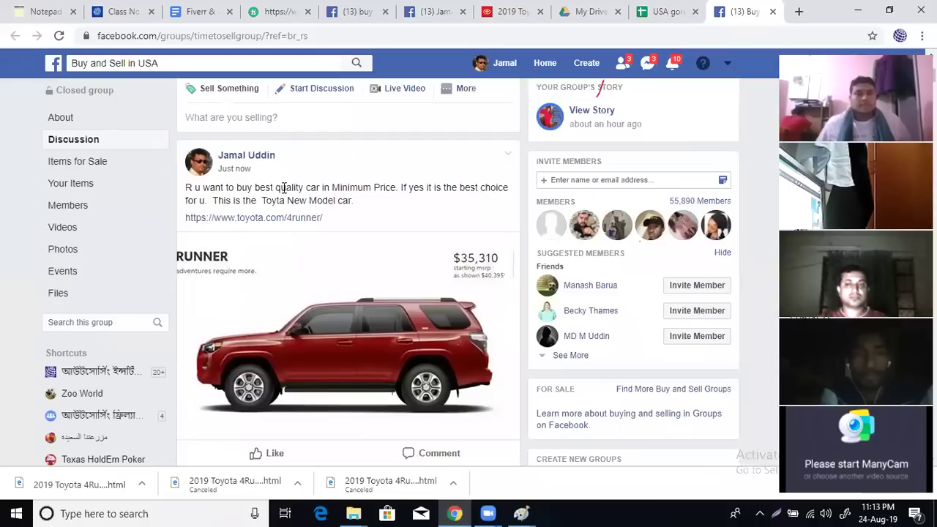
drag(284, 188, 373, 187)
click(388, 187)
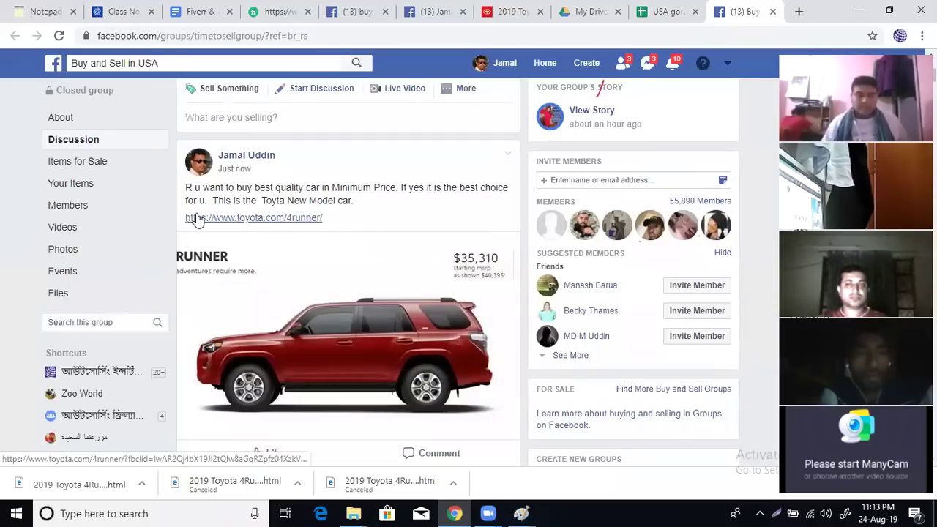
click(270, 218)
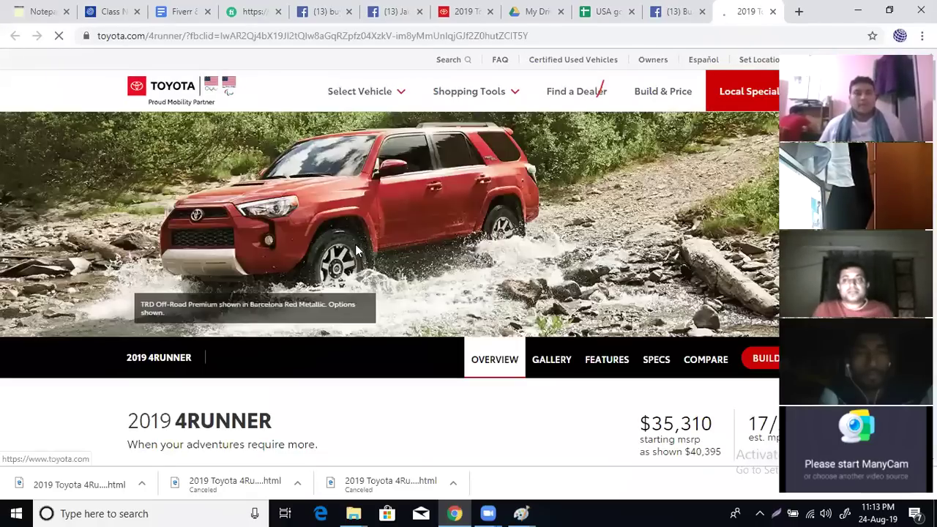
scroll(406, 261, down, 3)
scroll(403, 260, down, 2)
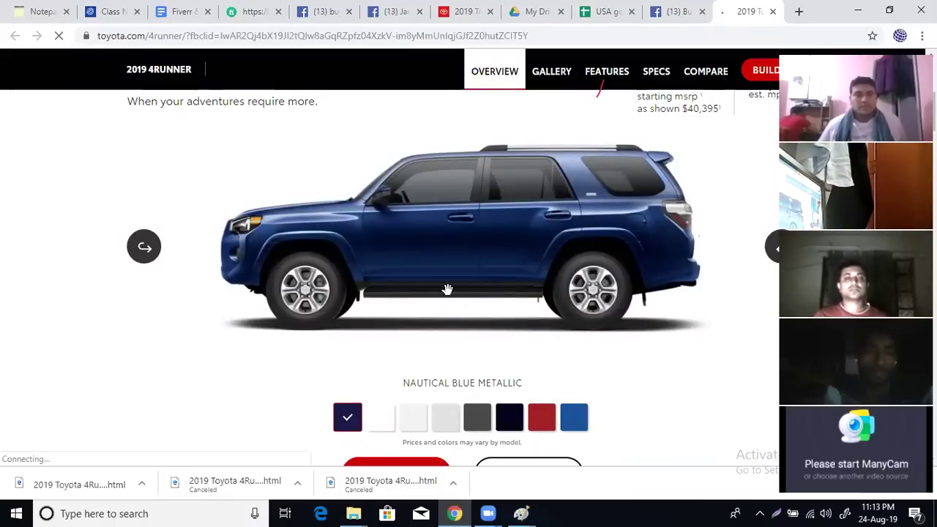
scroll(453, 268, down, 1)
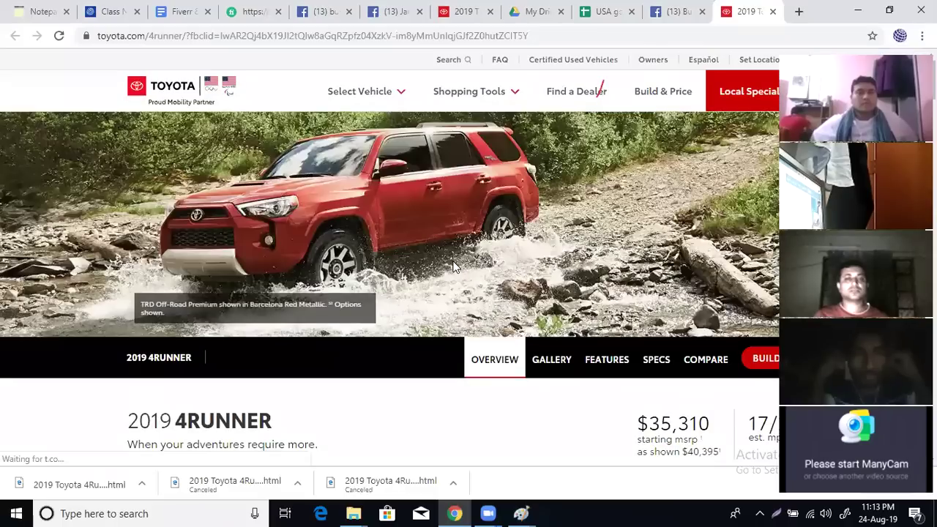
click(772, 12)
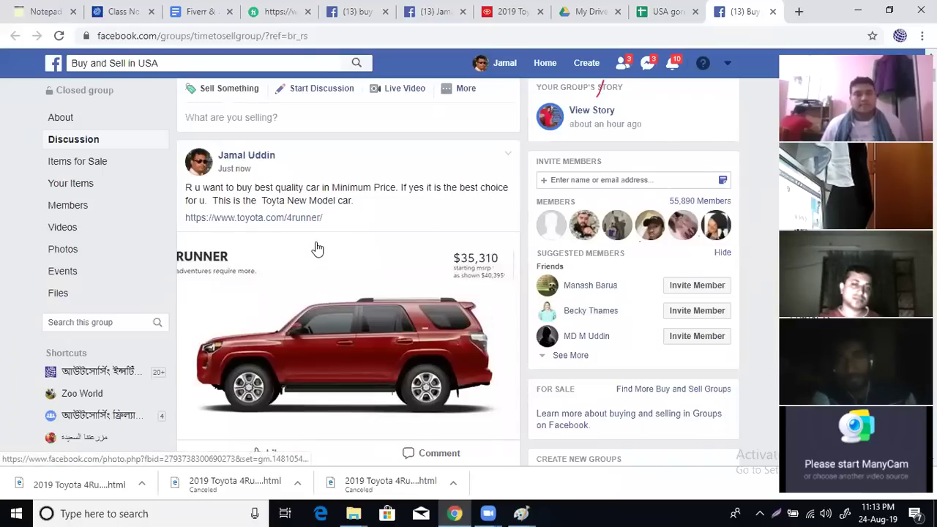
Step: Return to the USA gorups list sheet and preview the group links in B4, B5 and B12
click(662, 11)
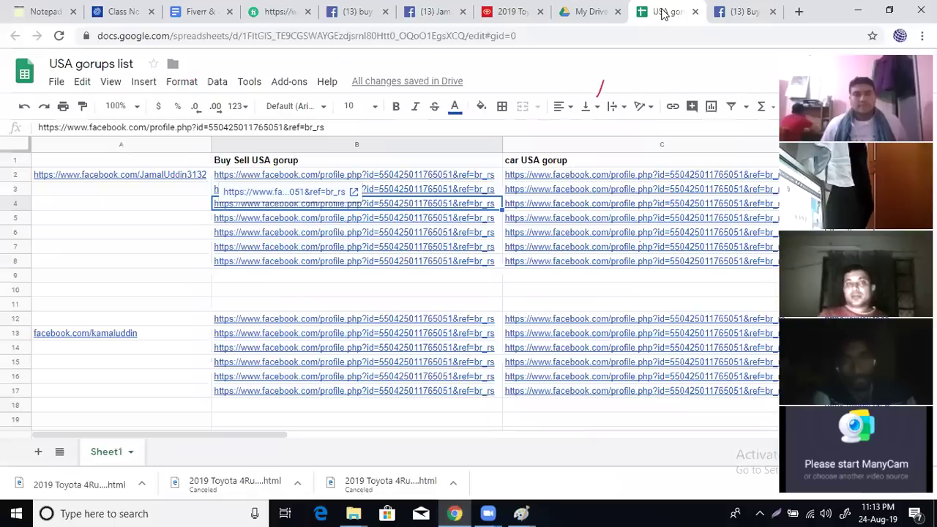
click(320, 275)
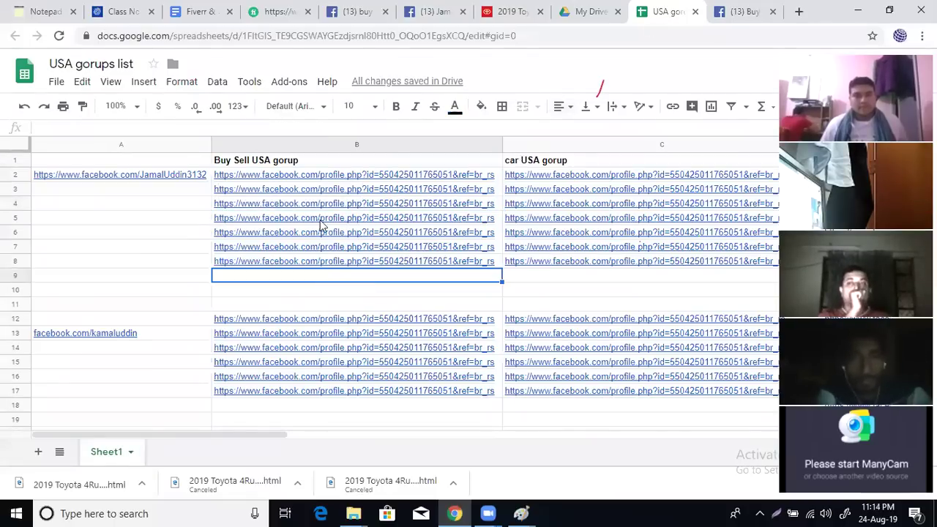
click(323, 207)
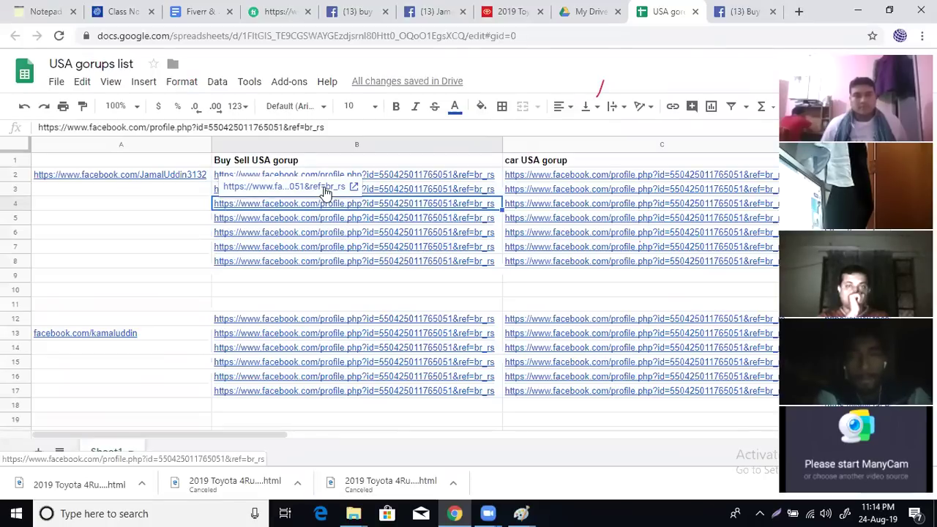
click(324, 221)
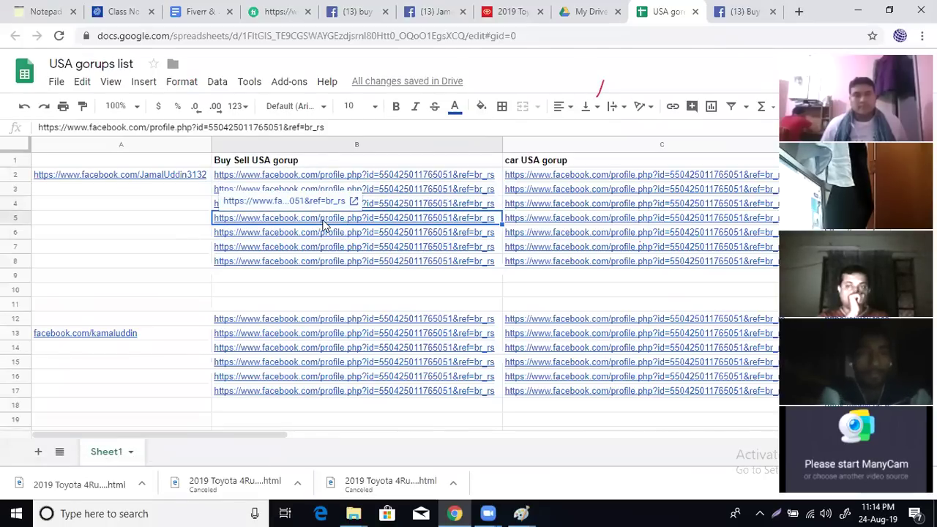
click(338, 281)
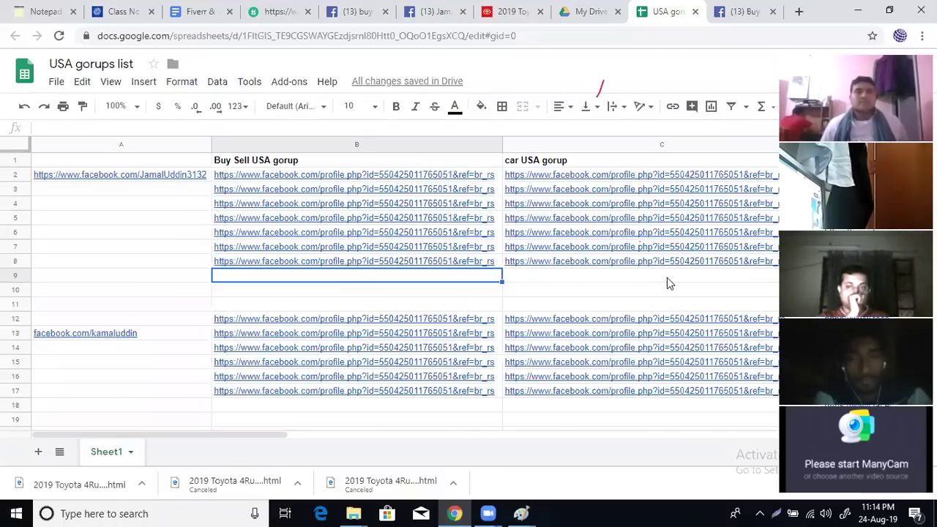
click(138, 249)
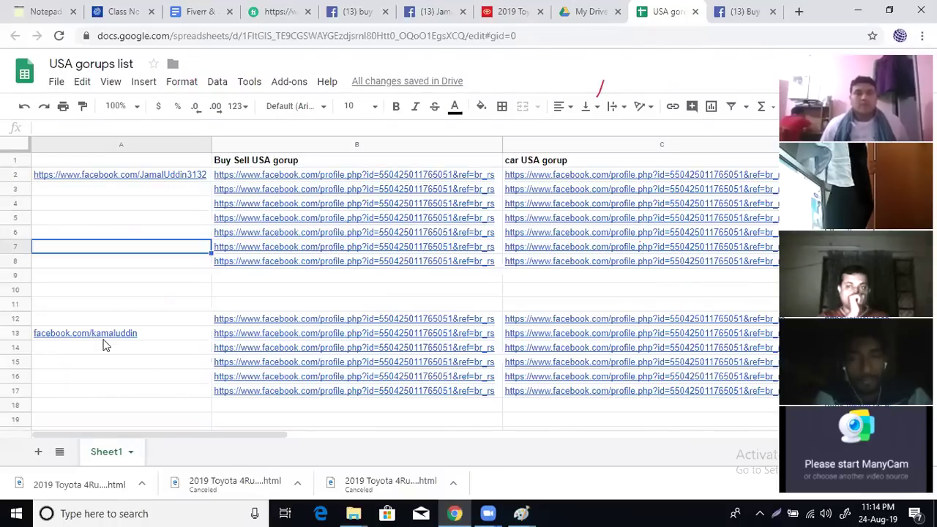
click(271, 317)
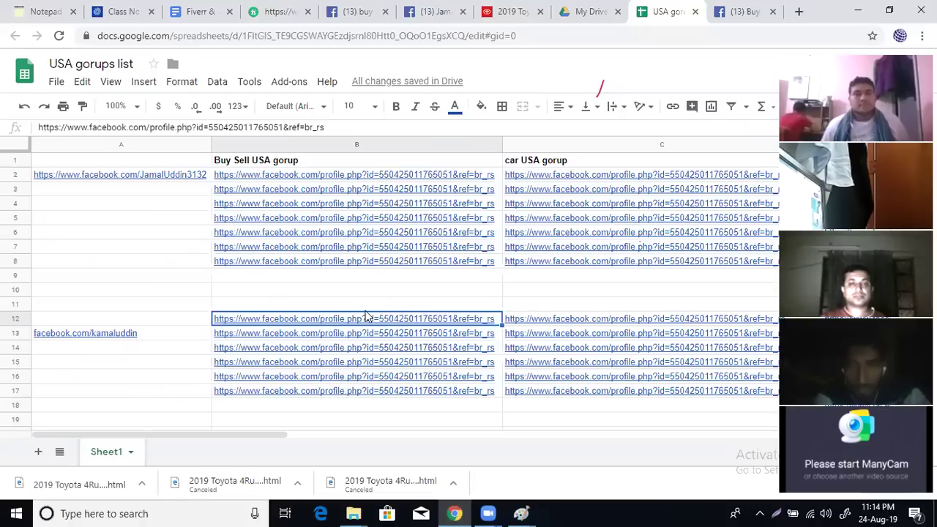
Step: Click through cells B10, A6 and A5 while scrolling the list
click(366, 290)
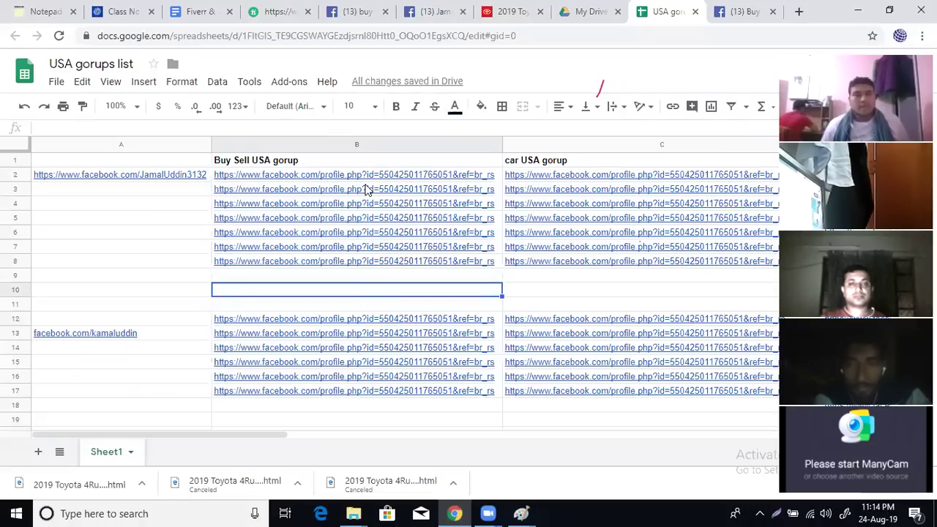
click(125, 237)
scroll(318, 246, down, 1)
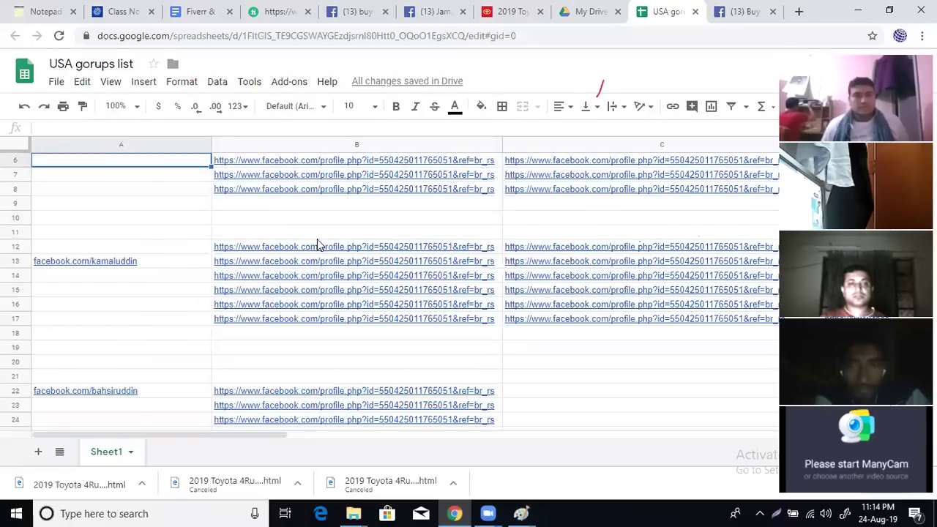
scroll(317, 246, down, 1)
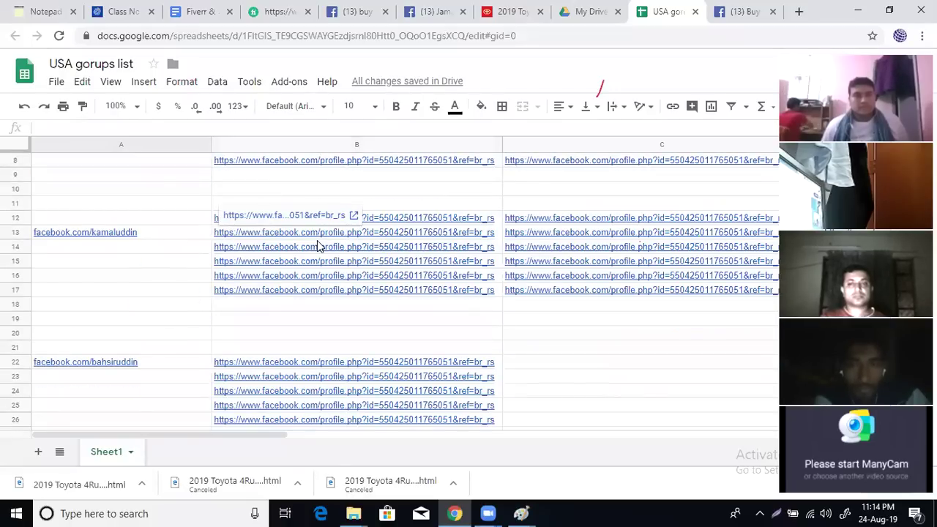
scroll(318, 246, up, 3)
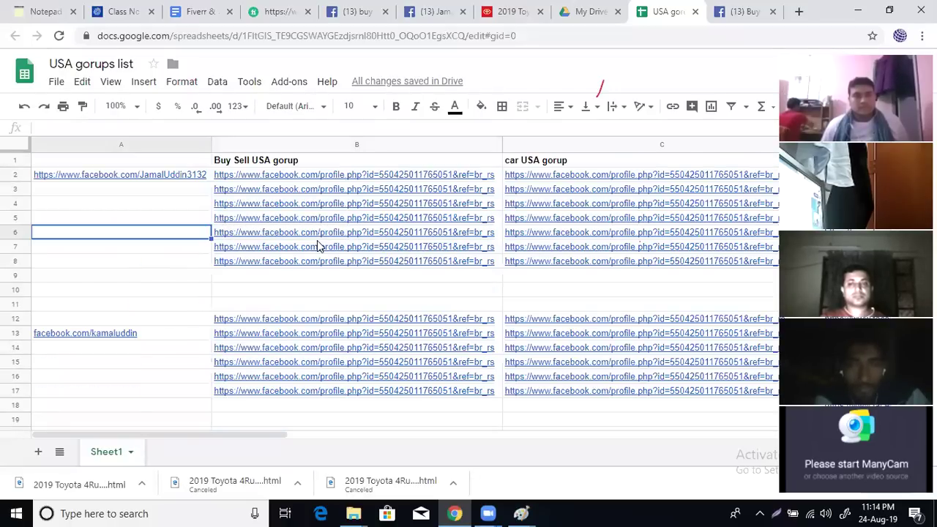
click(125, 217)
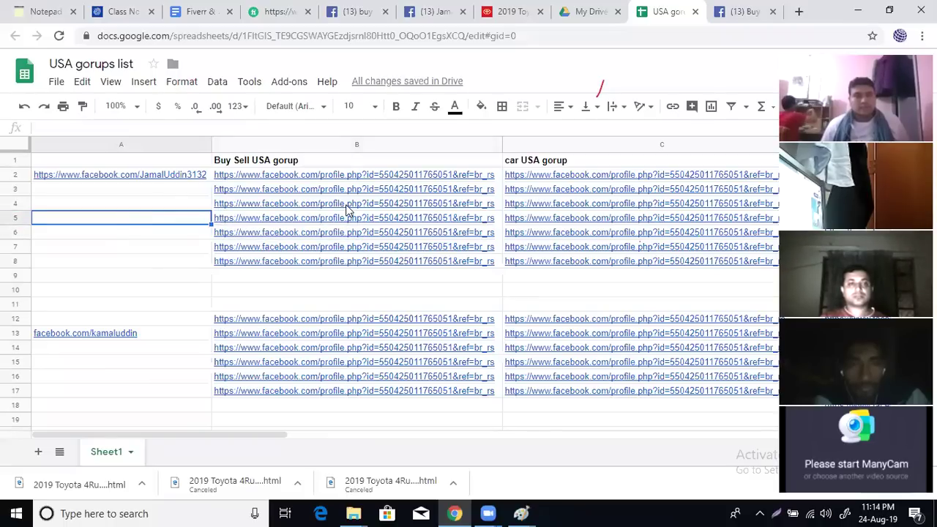
click(739, 12)
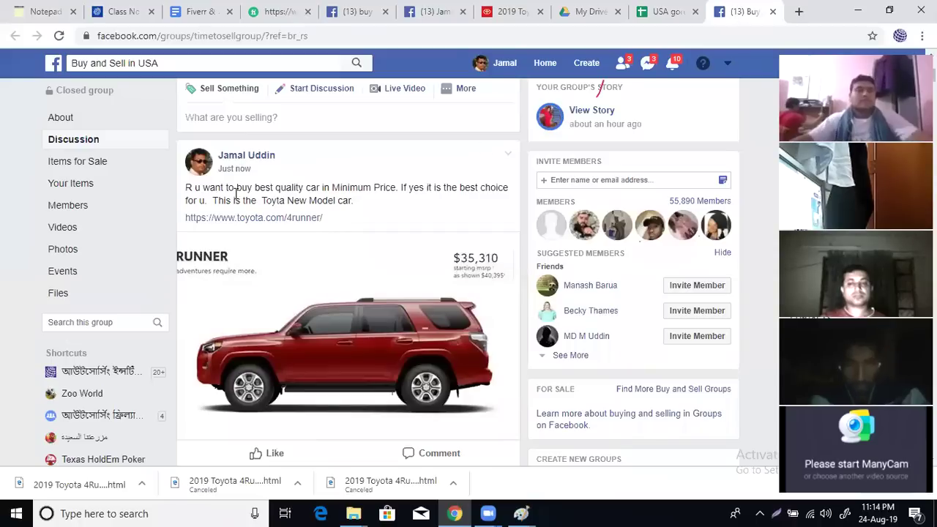
scroll(407, 336, down, 2)
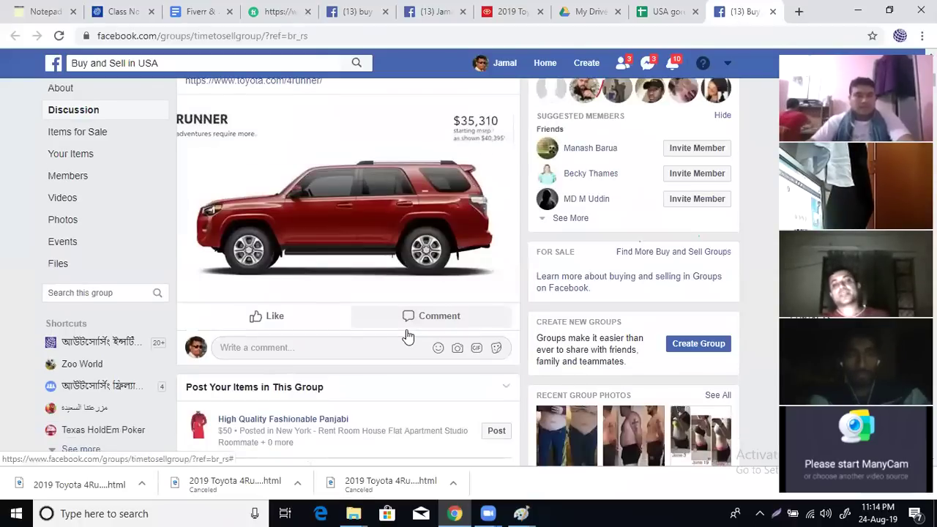
scroll(403, 330, down, 3)
scroll(401, 329, up, 3)
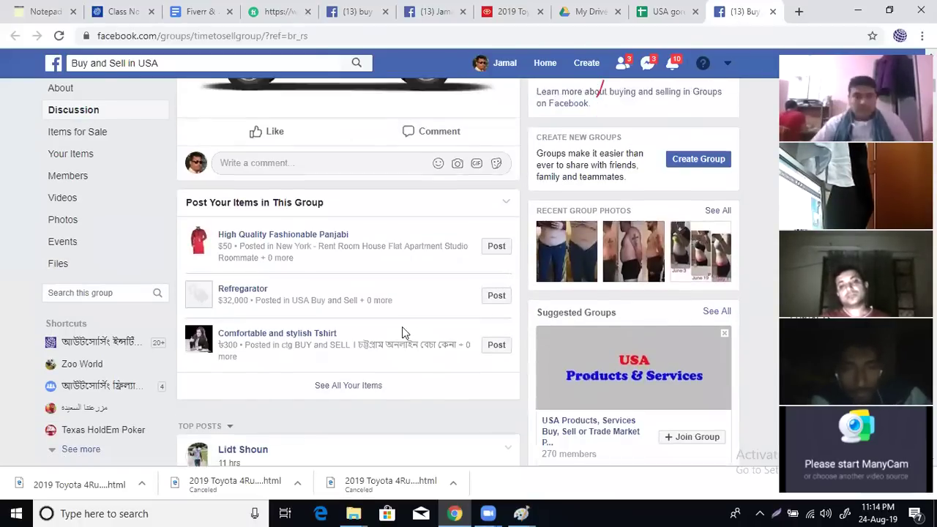
scroll(402, 333, up, 3)
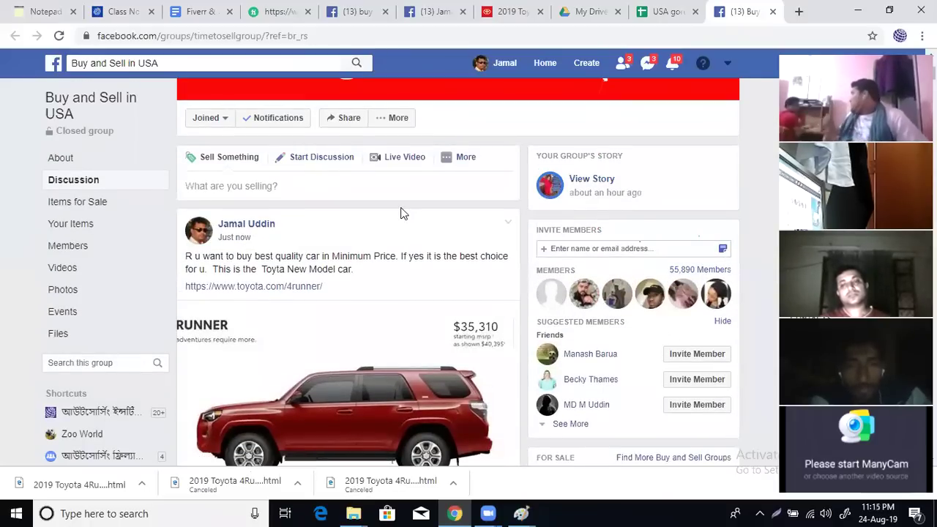
click(662, 12)
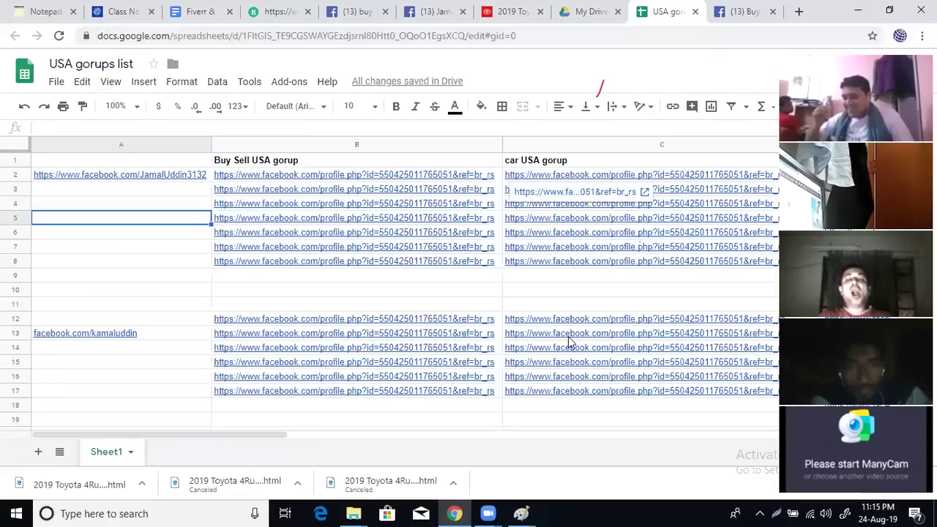
scroll(568, 306, down, 1)
scroll(563, 306, up, 1)
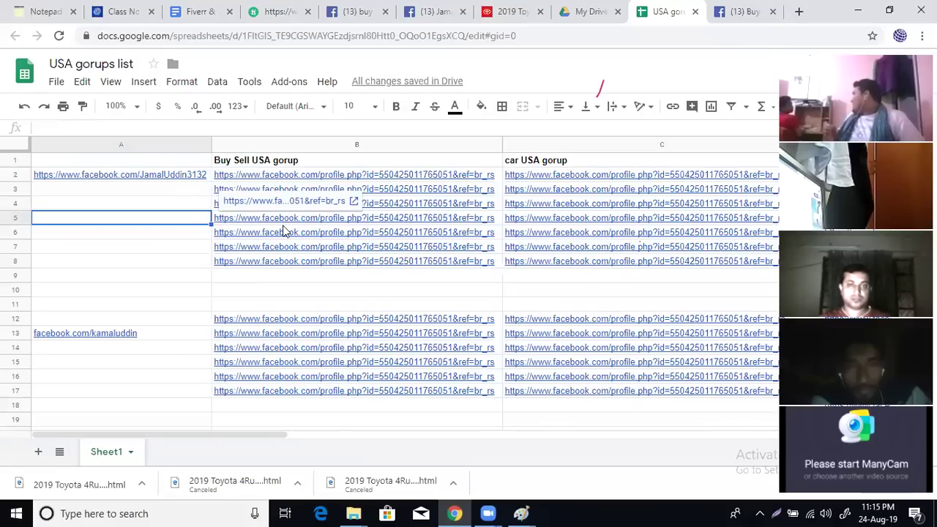
click(318, 176)
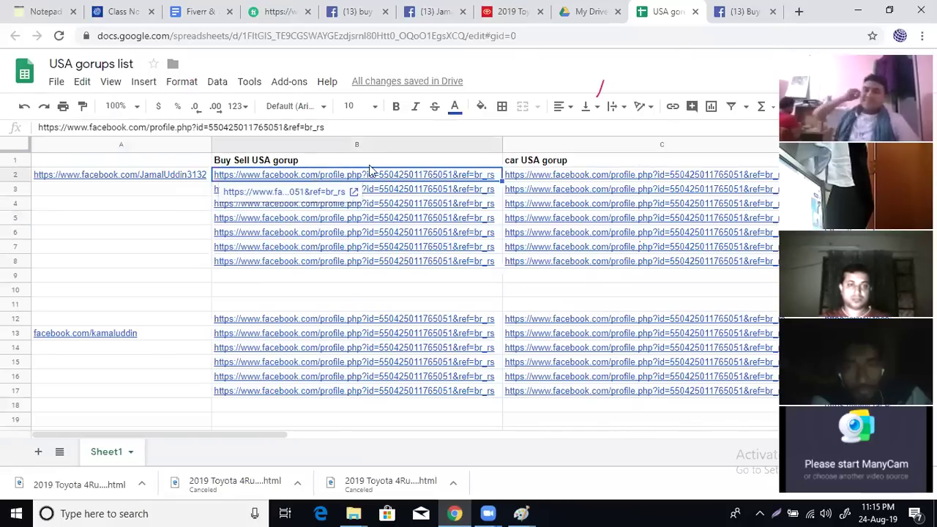
click(422, 285)
click(389, 204)
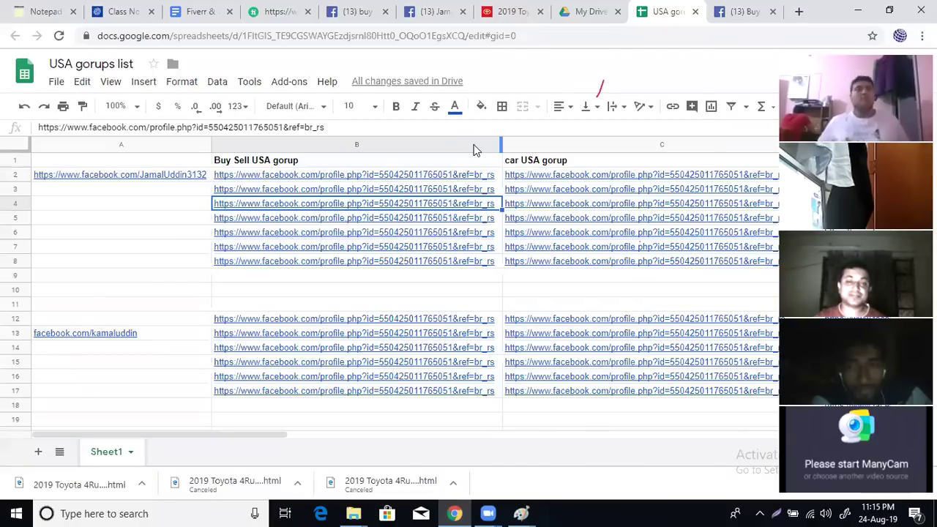
click(650, 291)
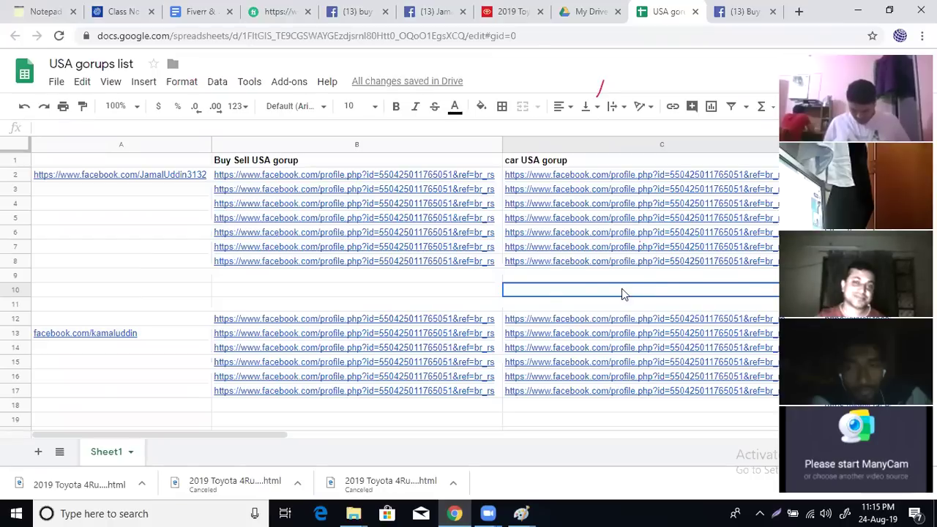
click(481, 296)
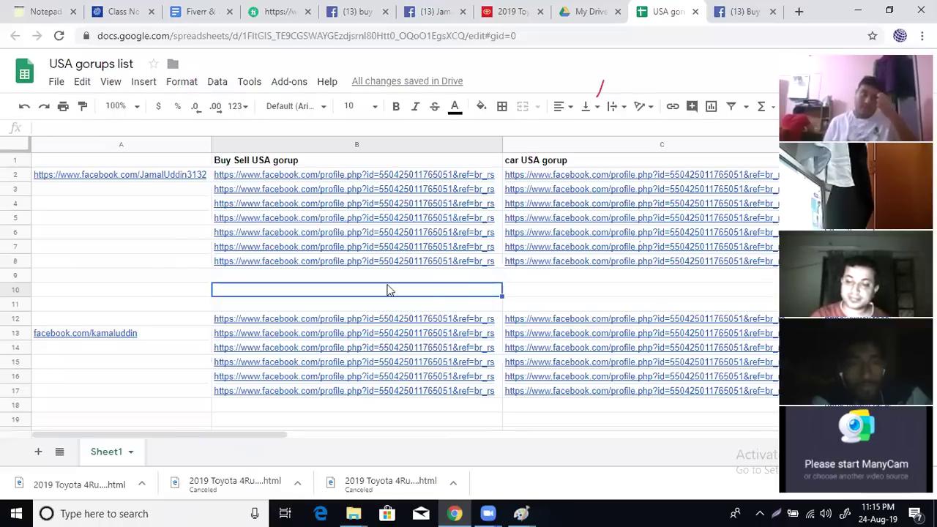
click(112, 252)
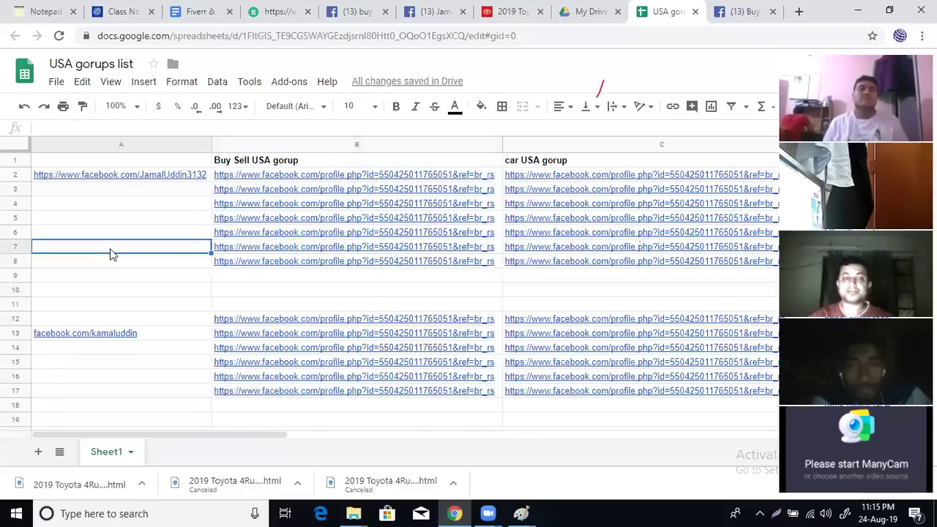
click(151, 276)
click(133, 378)
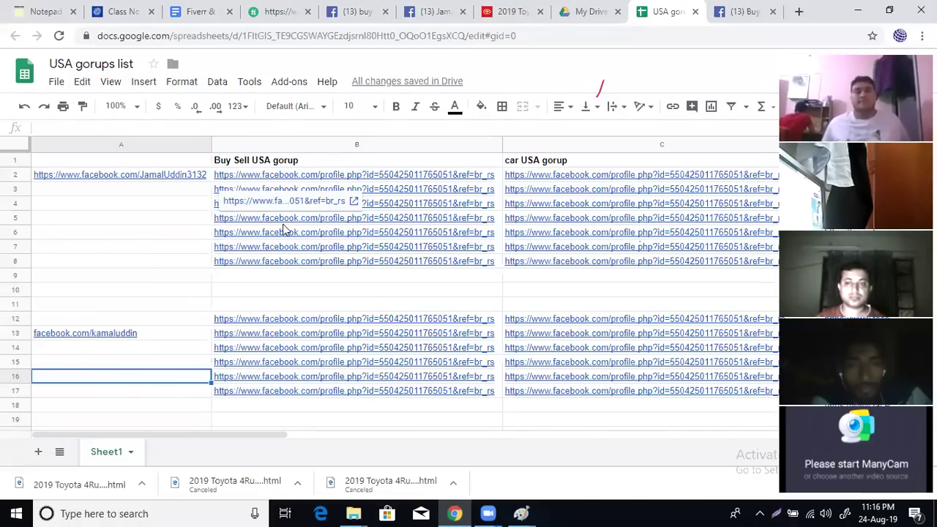
click(782, 11)
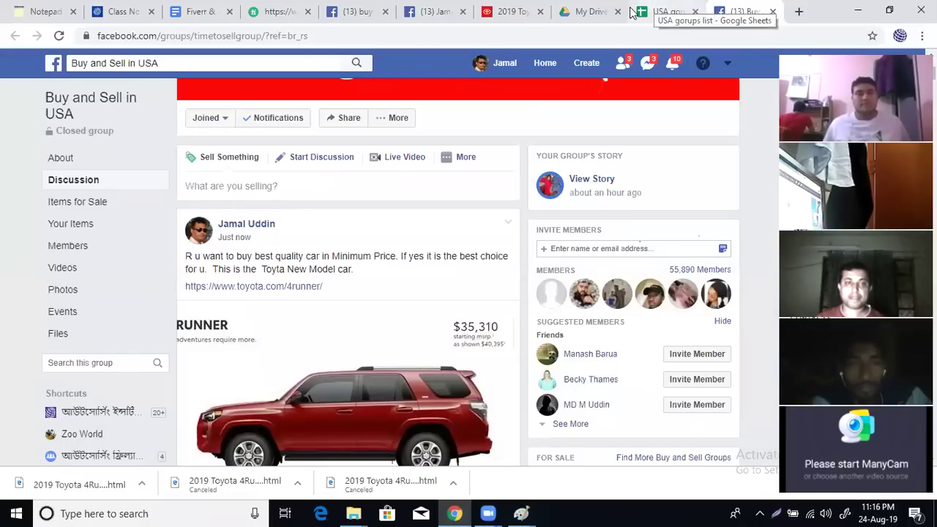
click(655, 16)
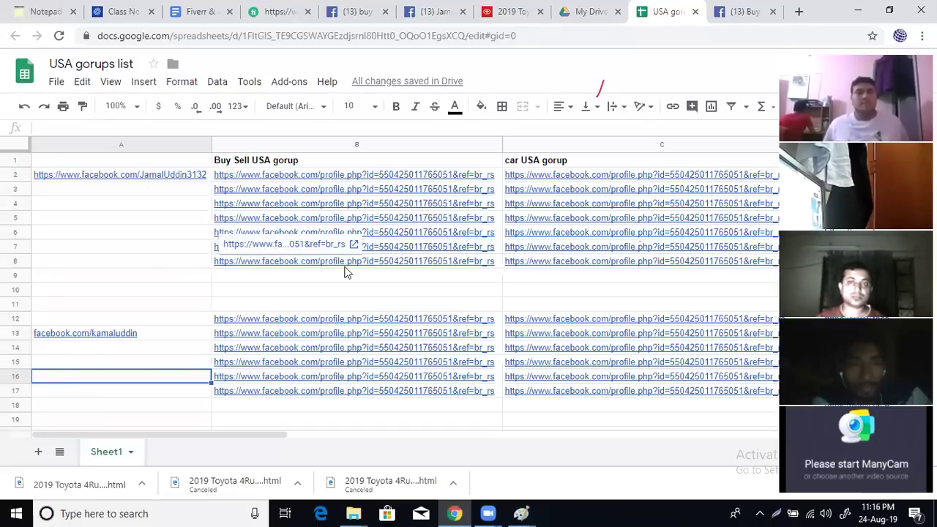
click(88, 223)
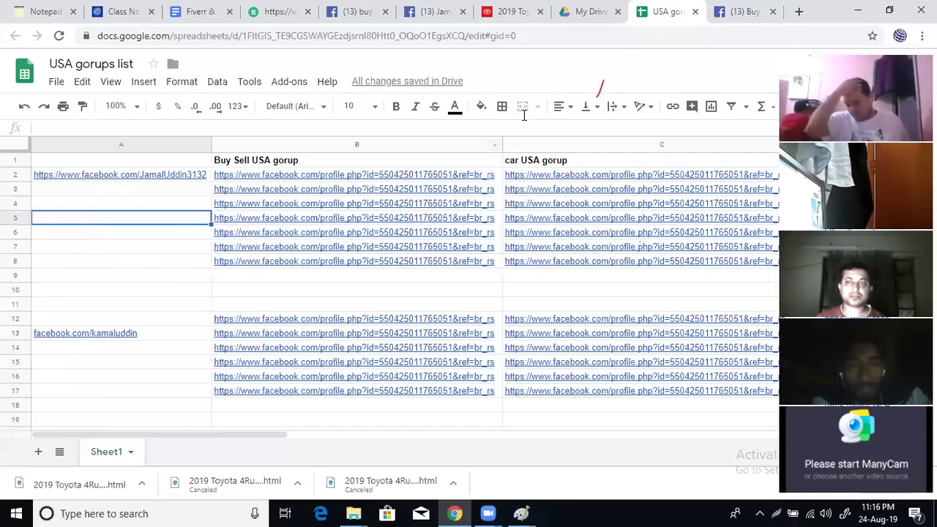
key(ctrl+Tab)
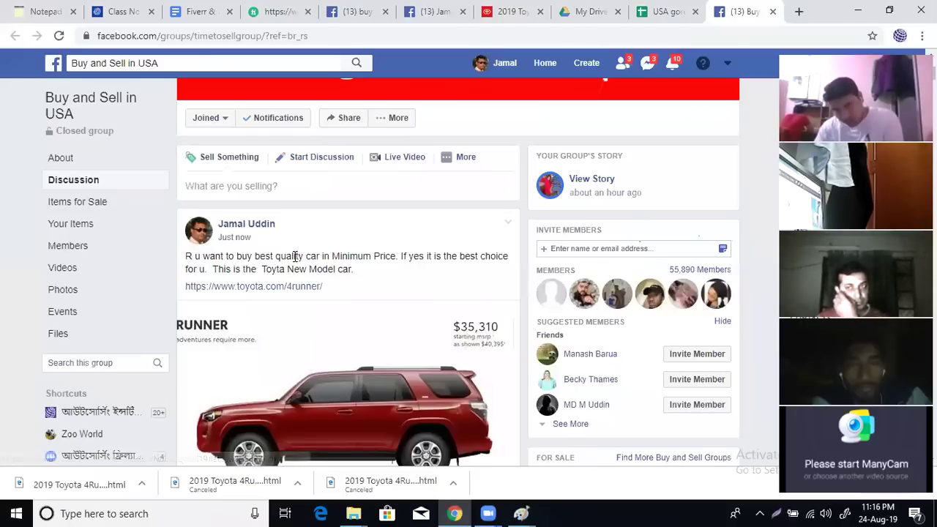
drag(320, 268, 329, 267)
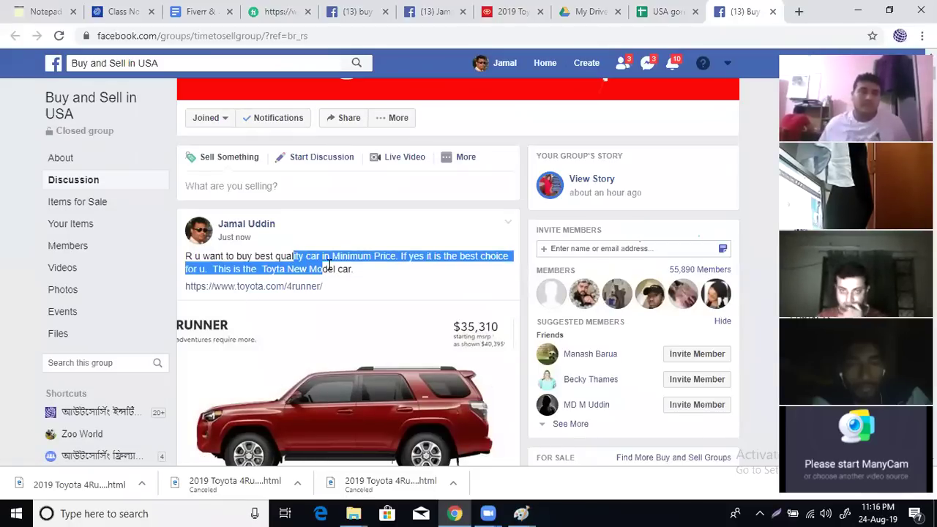
click(188, 258)
drag(188, 258, 359, 276)
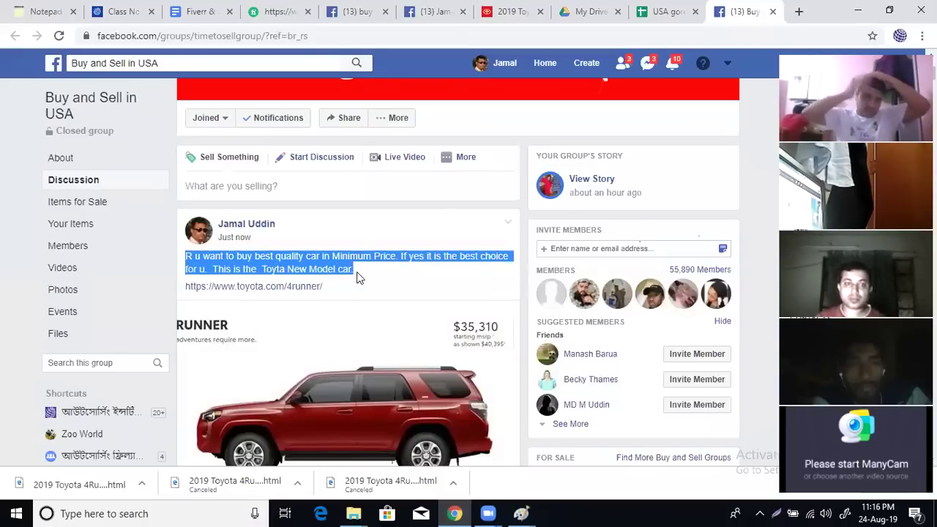
click(333, 269)
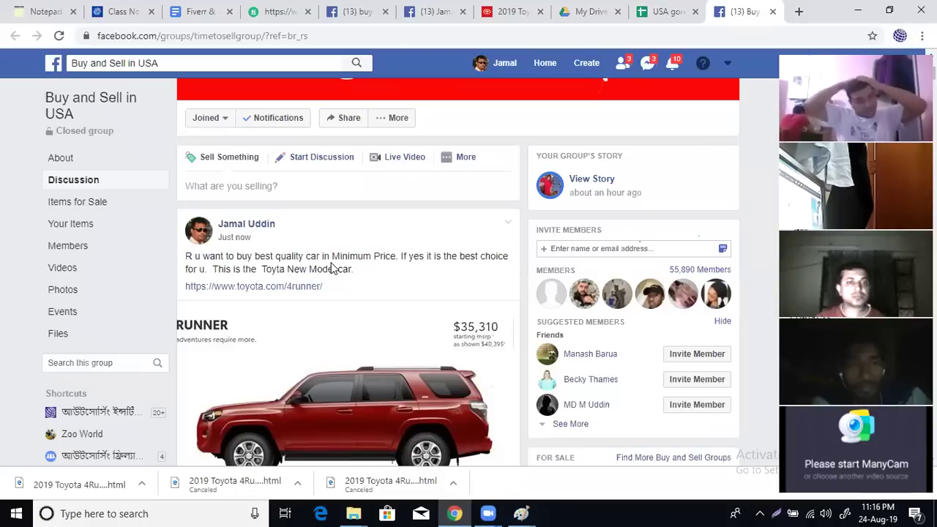
drag(229, 256, 360, 274)
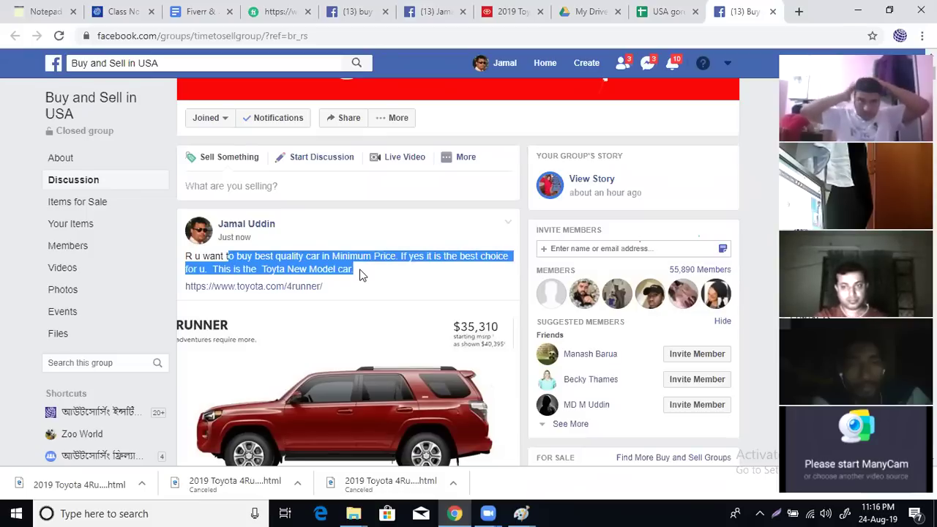
click(227, 264)
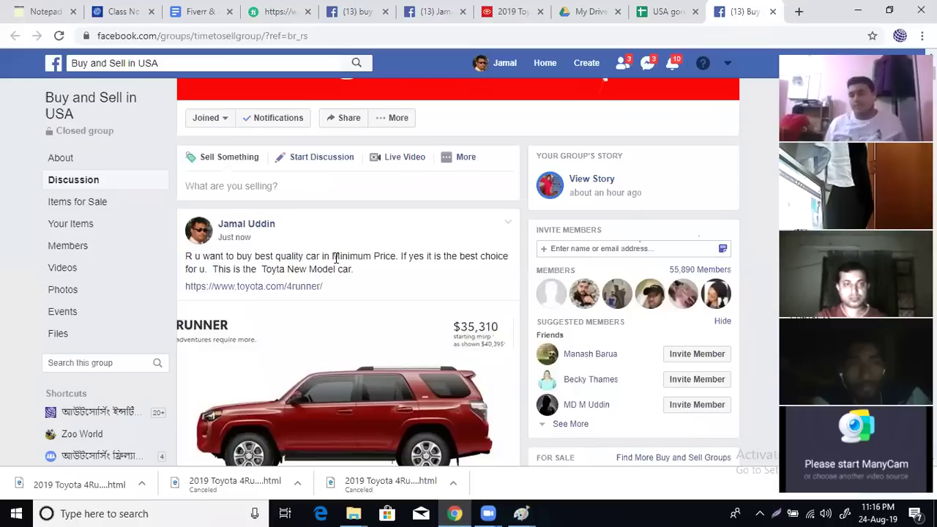
drag(397, 256, 184, 260)
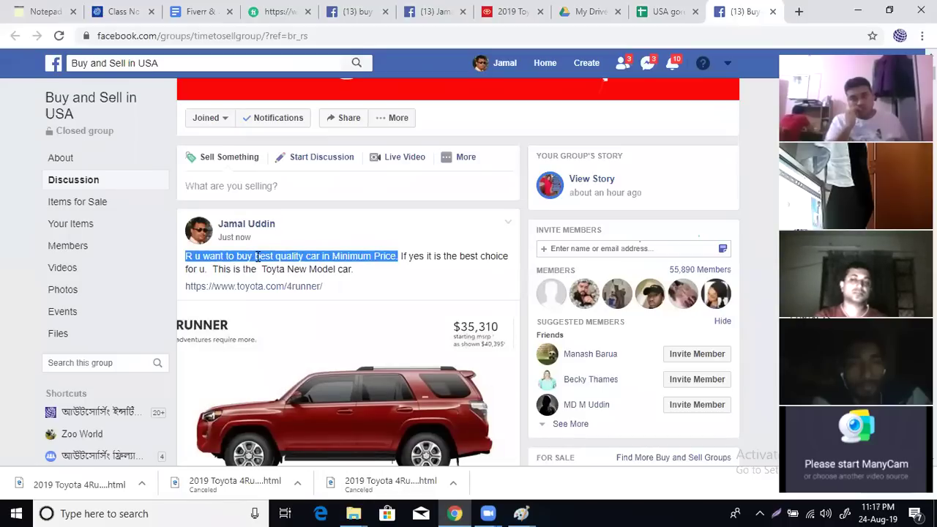
click(280, 255)
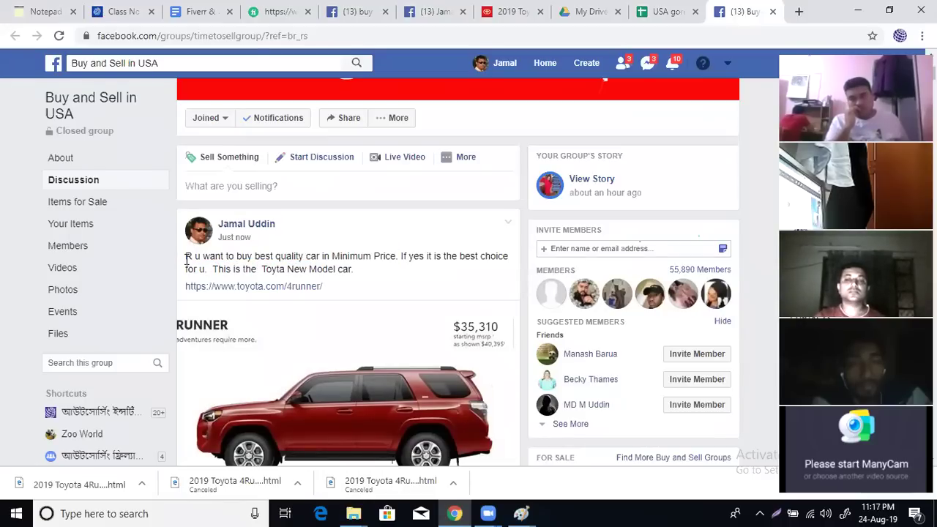
drag(193, 256, 363, 269)
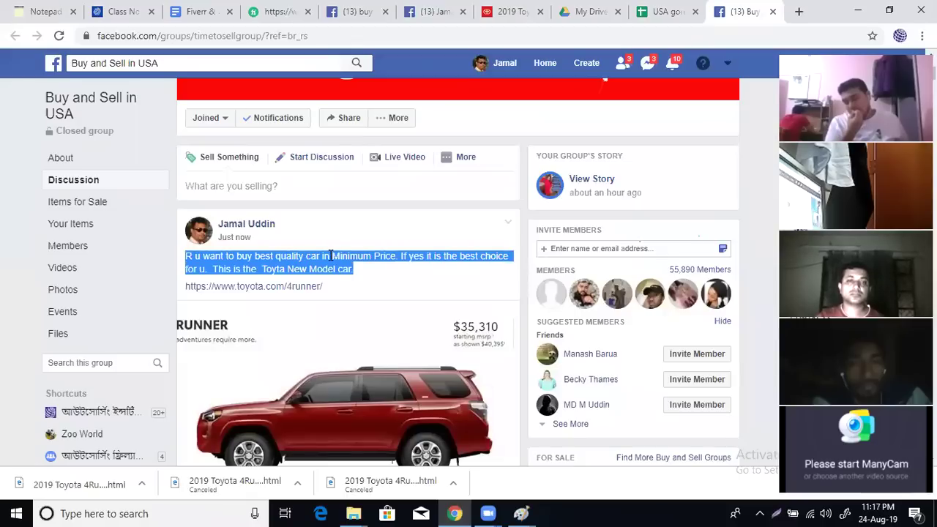
click(331, 255)
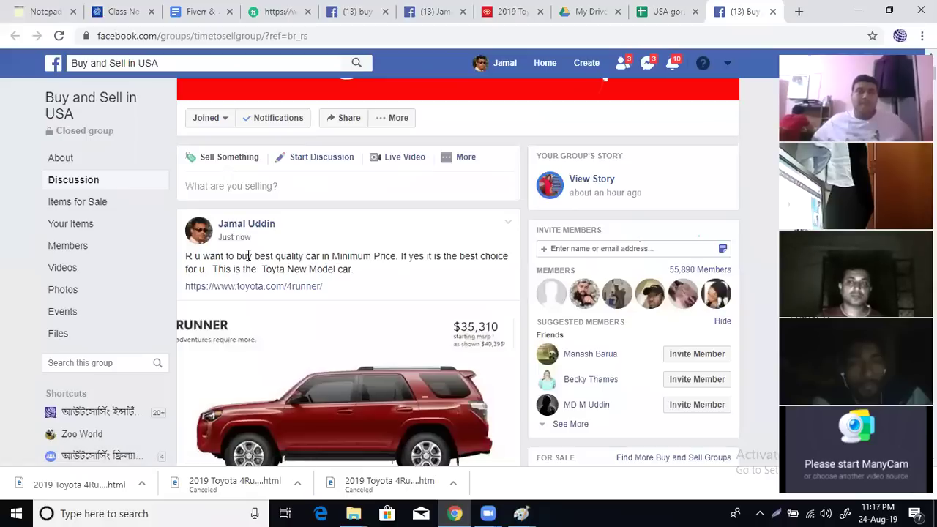
scroll(251, 241, down, 3)
scroll(297, 249, up, 3)
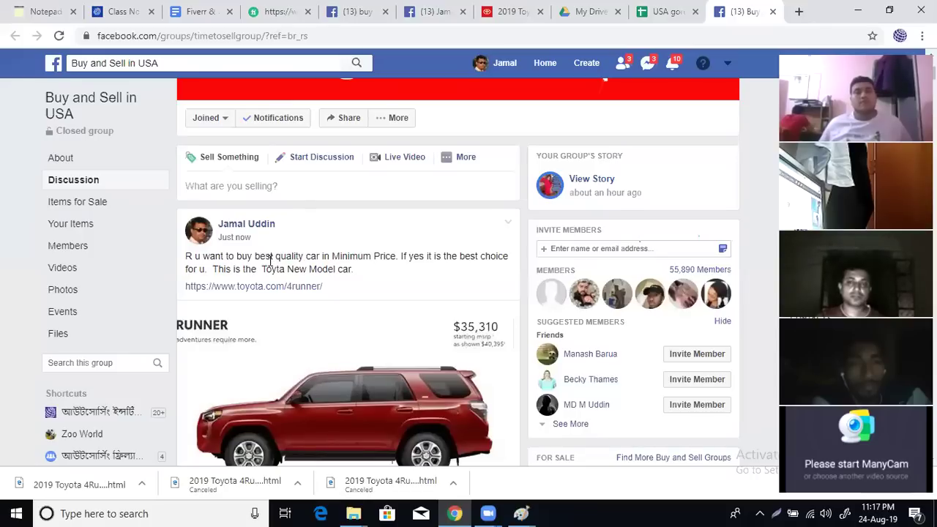
scroll(310, 334, down, 2)
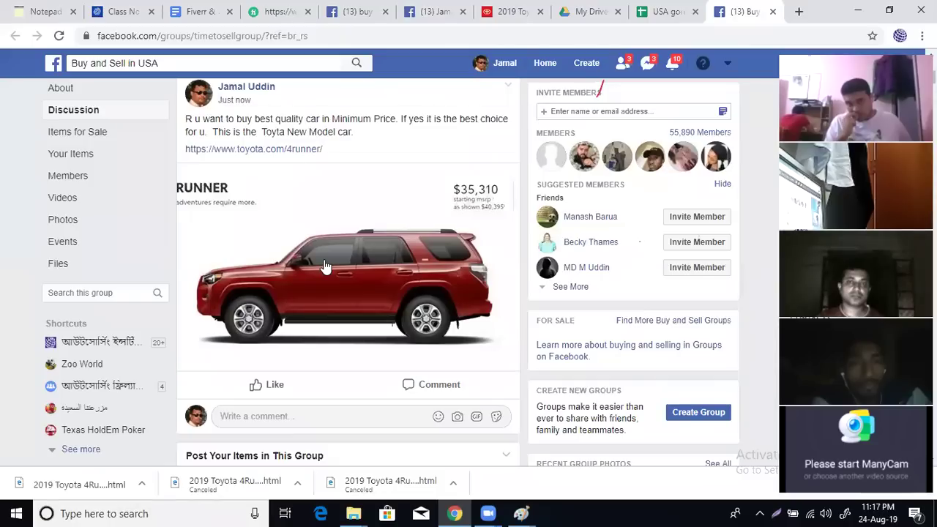
scroll(366, 282, down, 2)
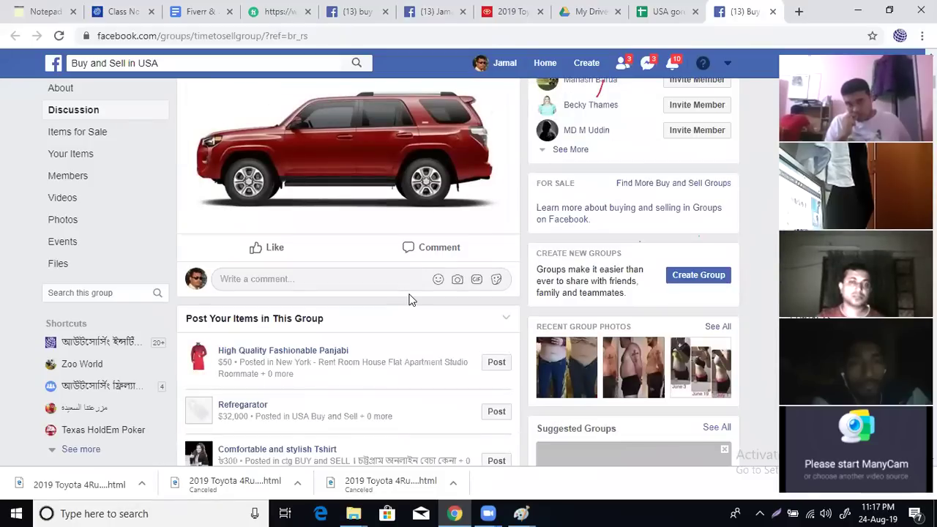
scroll(410, 300, up, 3)
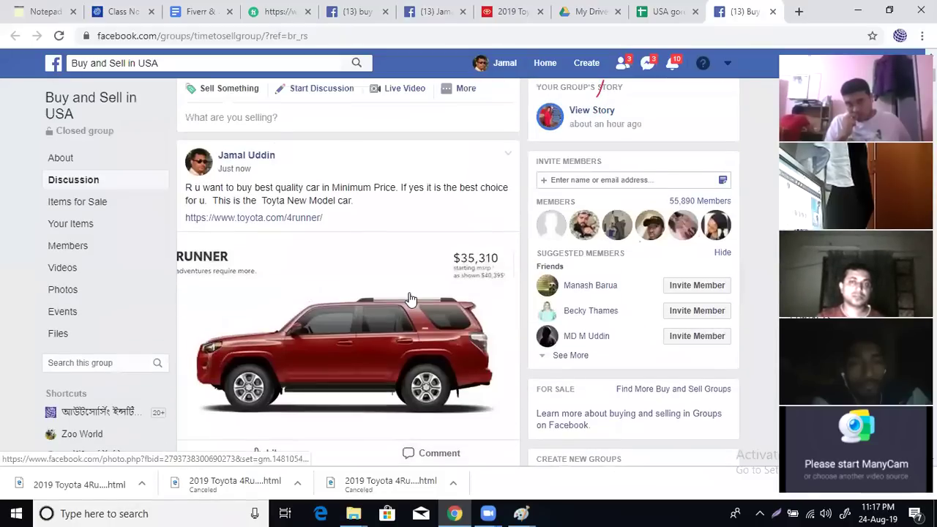
scroll(423, 306, down, 5)
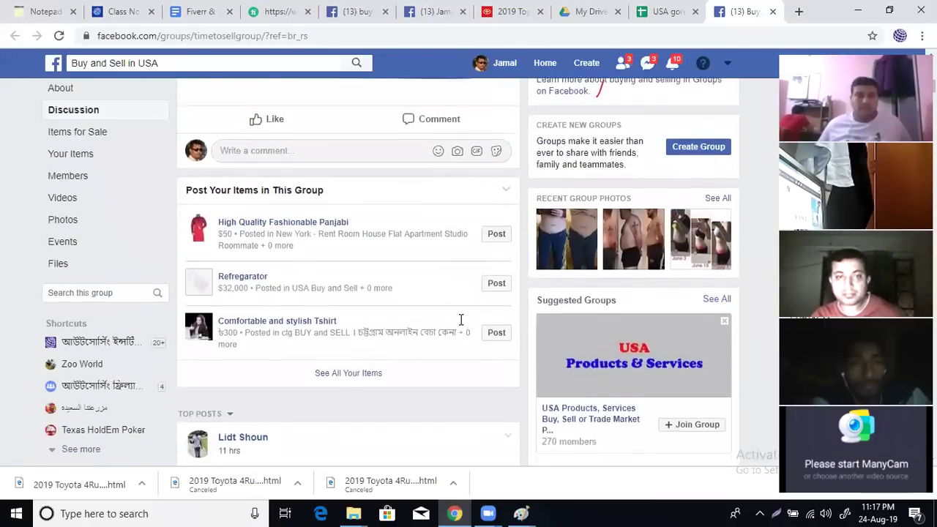
scroll(460, 325, up, 5)
click(512, 160)
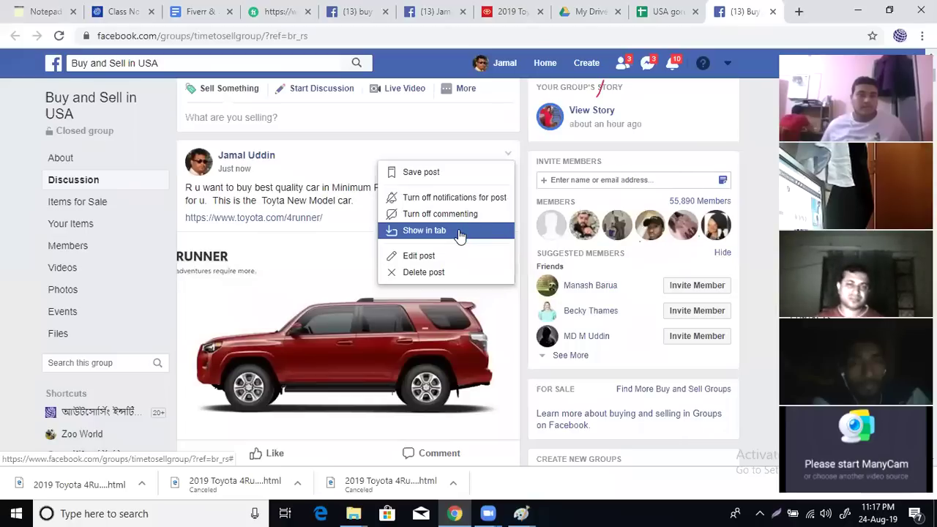
click(308, 297)
scroll(327, 329, down, 2)
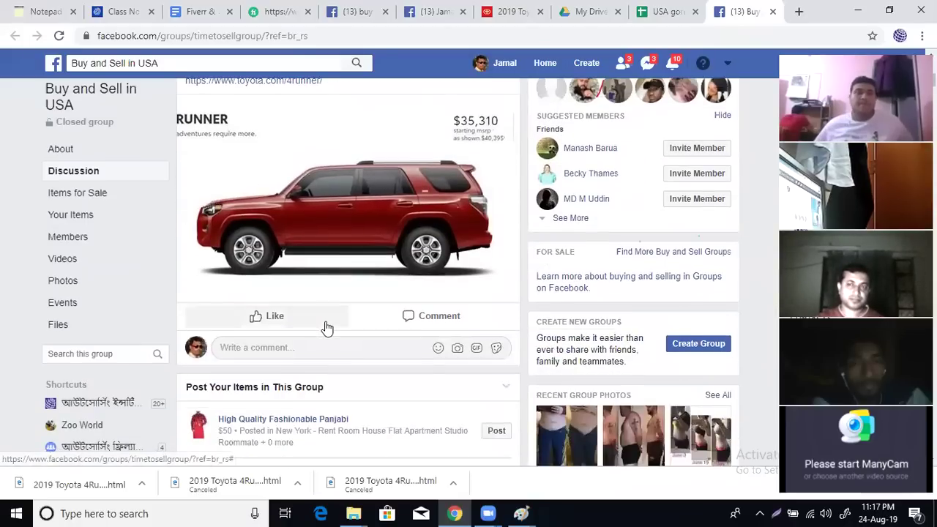
scroll(317, 382, up, 5)
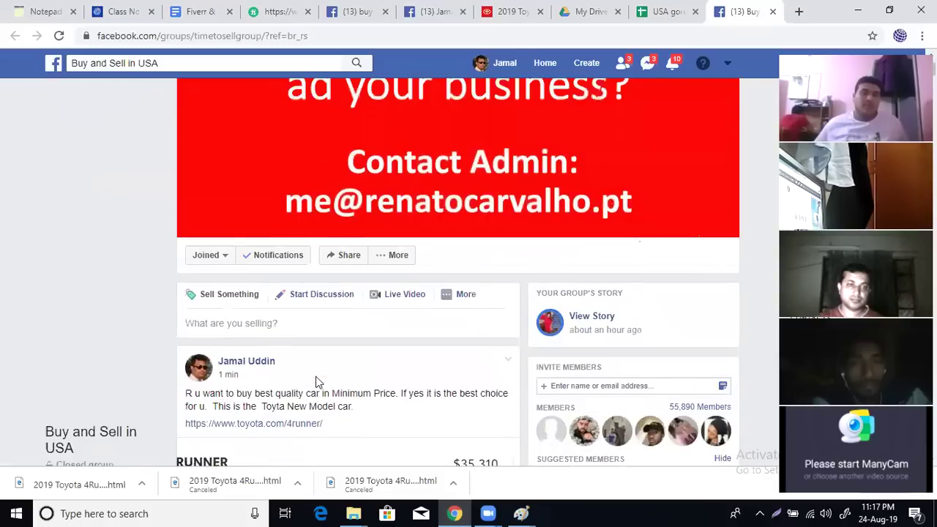
scroll(284, 373, down, 2)
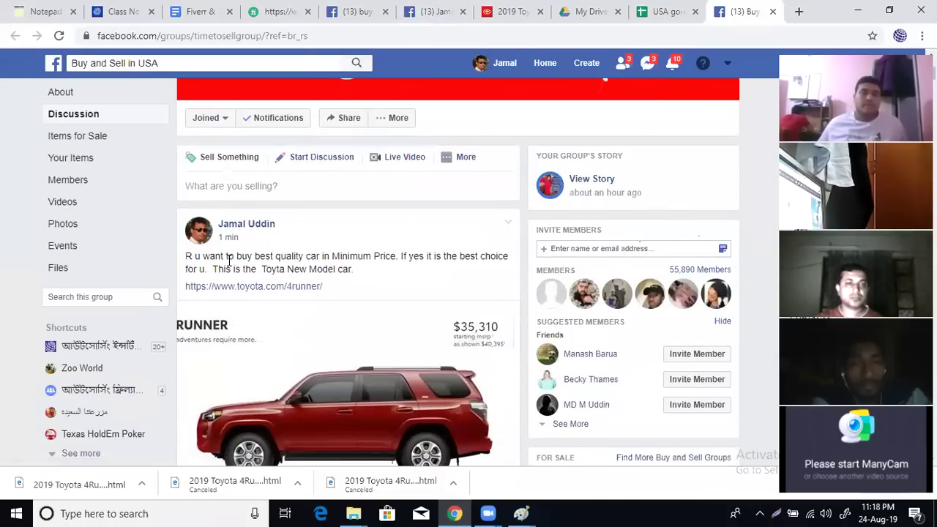
Step: Open the post author's profile in a new tab and start a post on its timeline
right_click(272, 226)
click(273, 234)
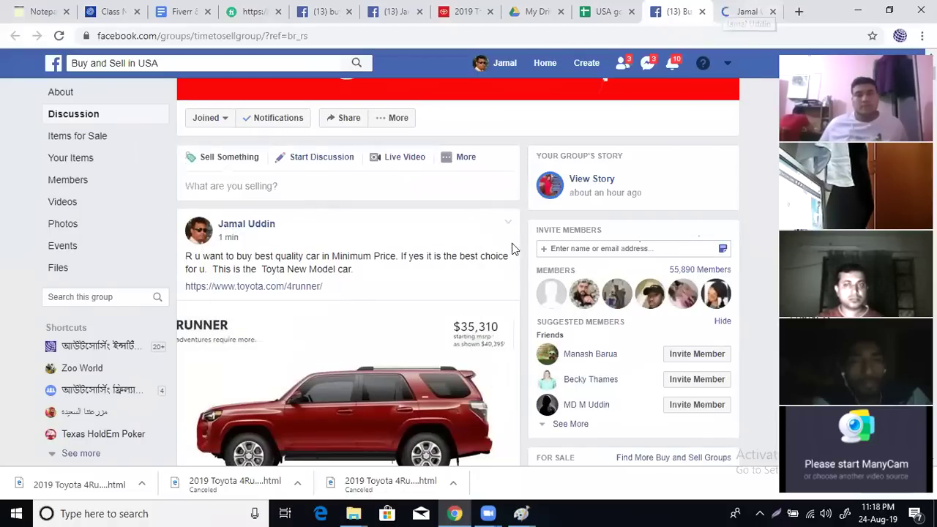
click(740, 9)
click(578, 35)
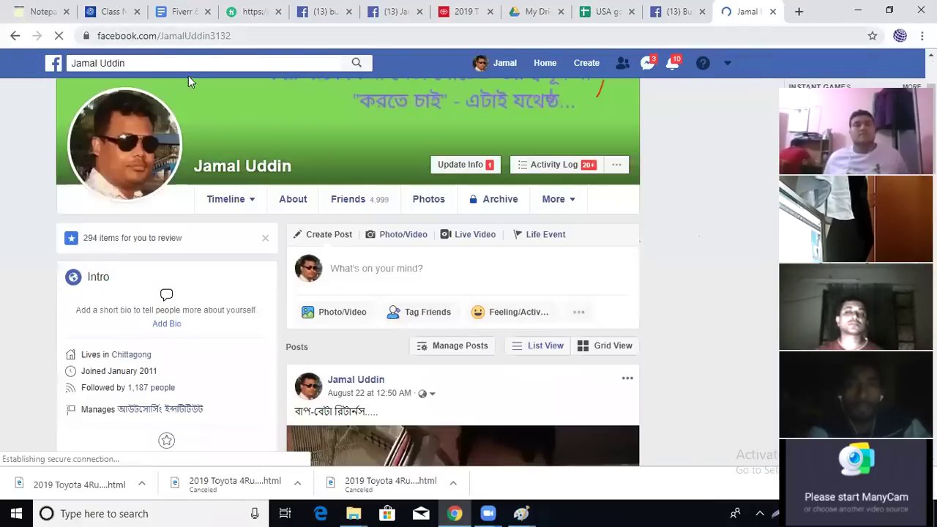
click(366, 272)
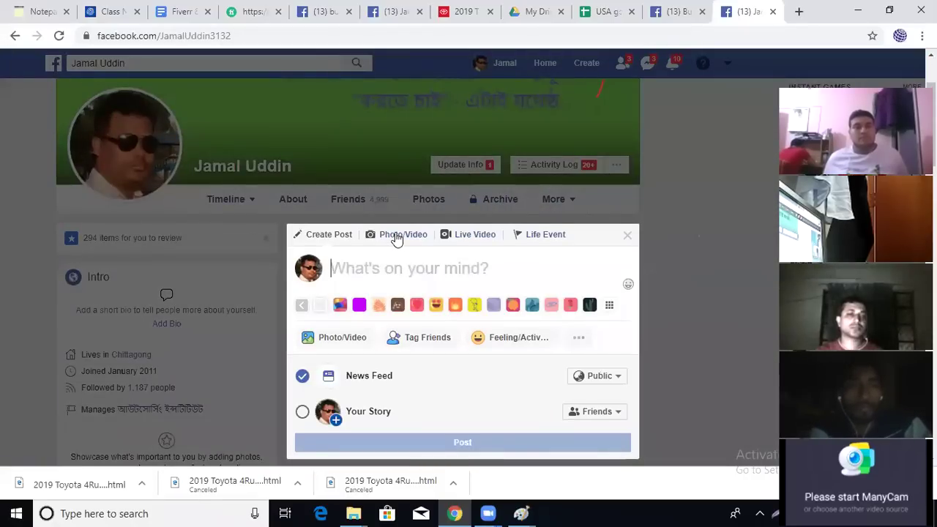
Step: Attach Screenshot_4 and paste the group post's text and toyota.com link as the caption
click(395, 234)
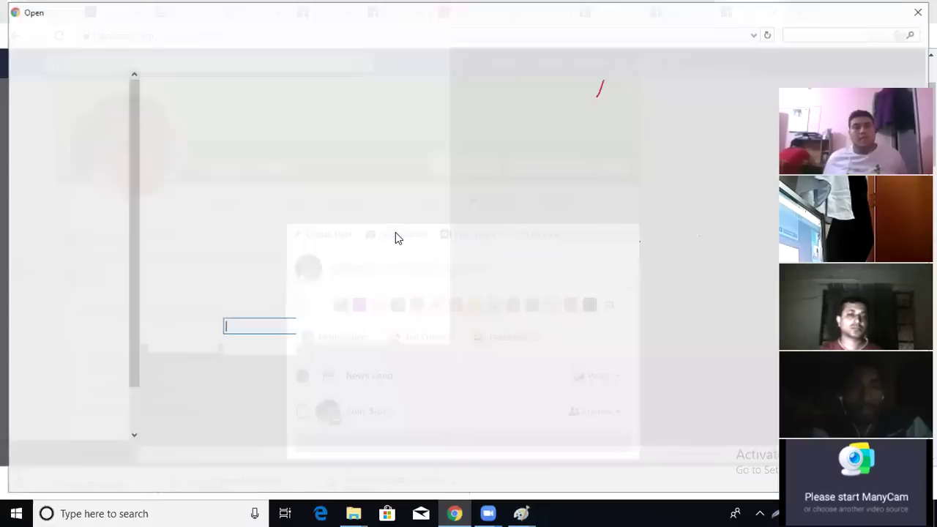
click(233, 282)
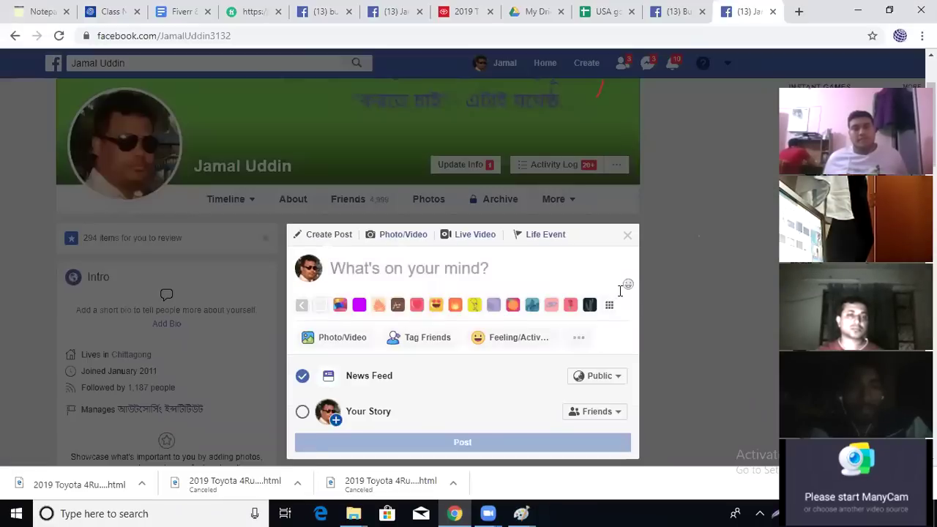
key(Return)
click(682, 11)
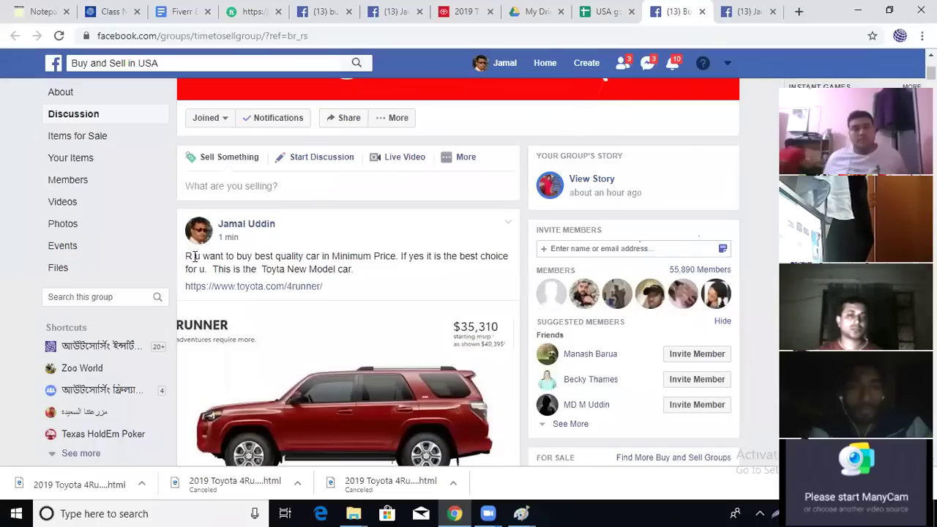
drag(265, 283, 346, 292)
key(ctrl+c)
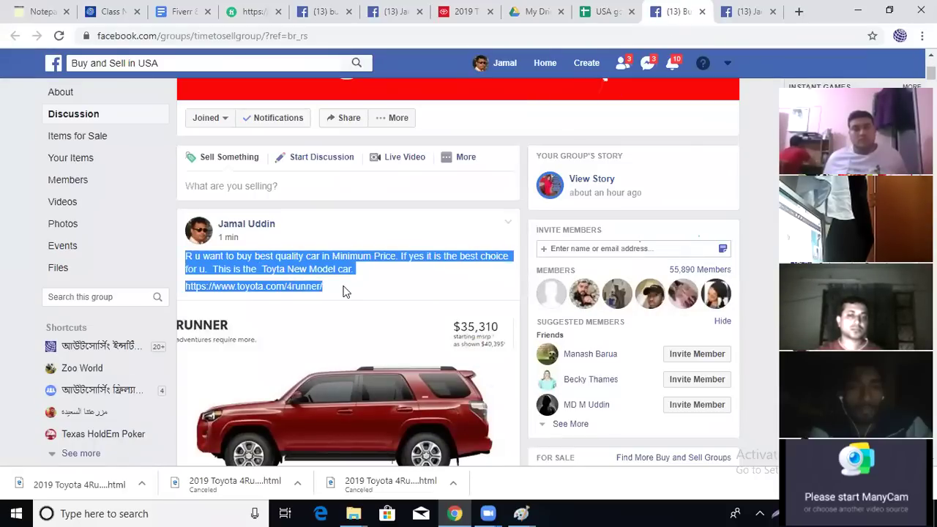
click(746, 11)
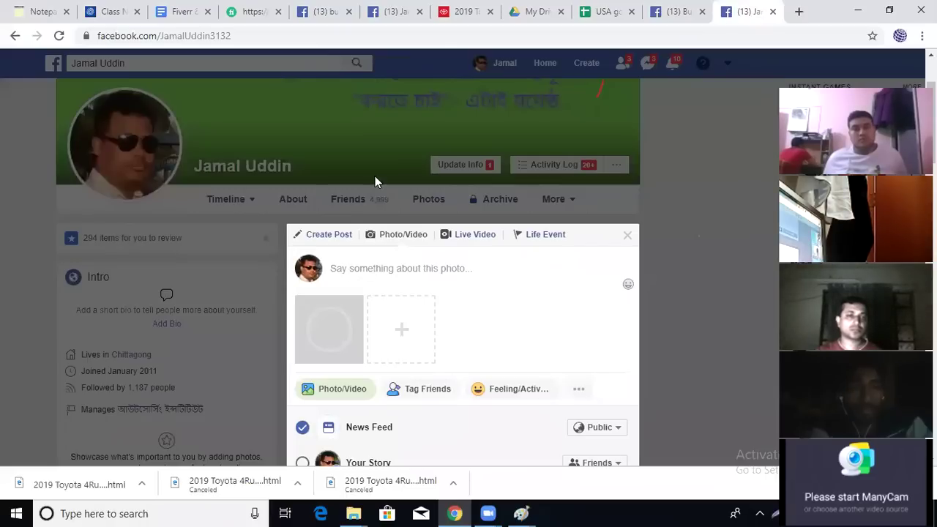
click(363, 270)
key(ctrl+v)
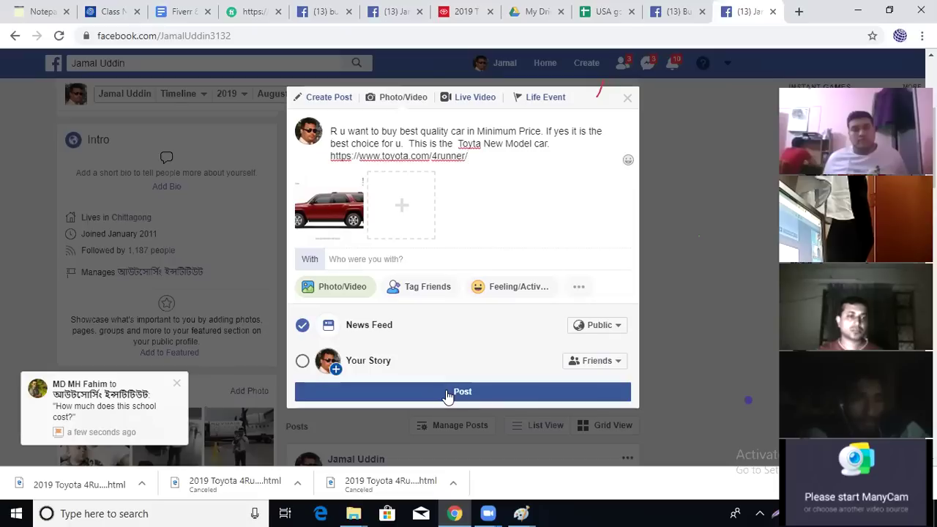
Step: Keep News Feed selected and publish the 4Runner photo post
click(301, 327)
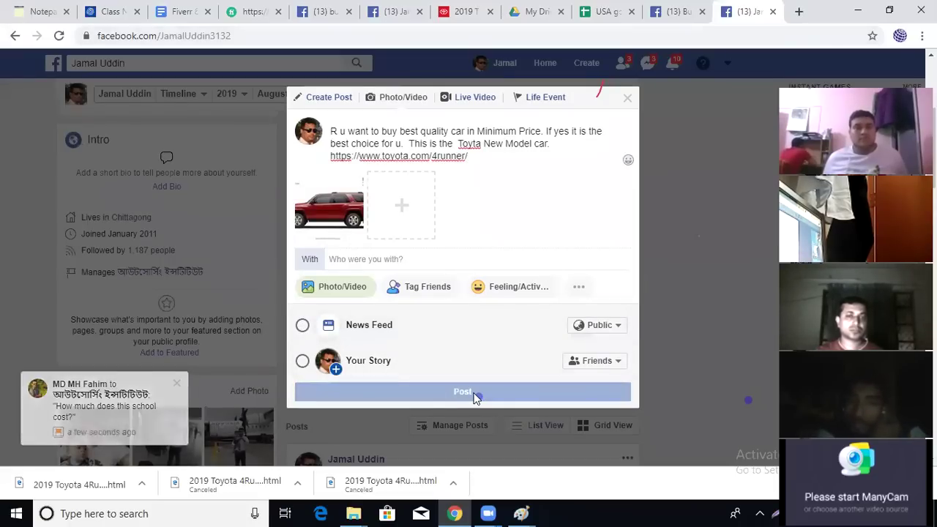
click(301, 325)
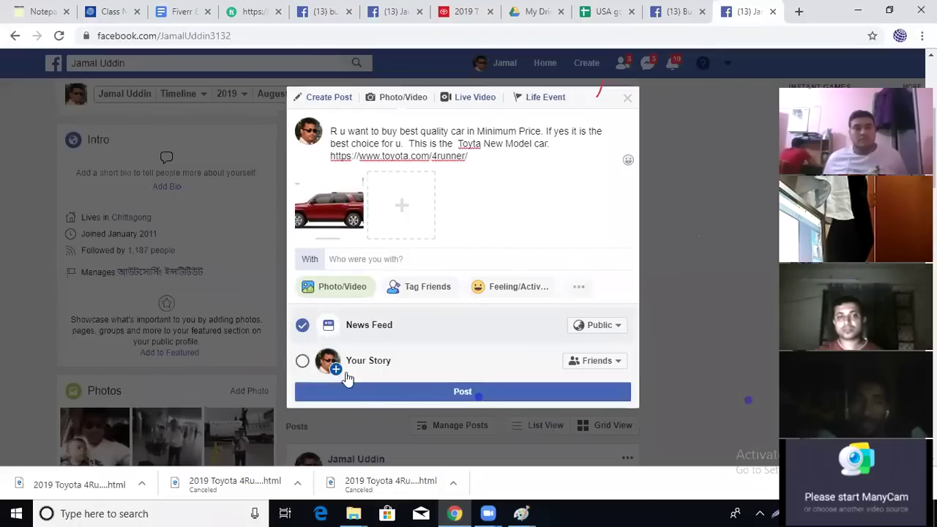
click(468, 395)
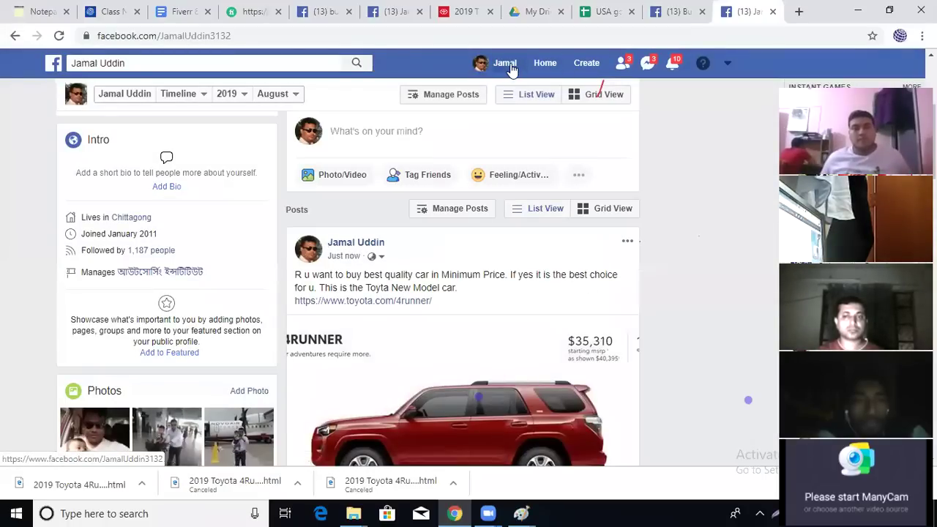
Step: Open the 4Runner post's Share menu and choose Share in a Group
scroll(451, 305, down, 2)
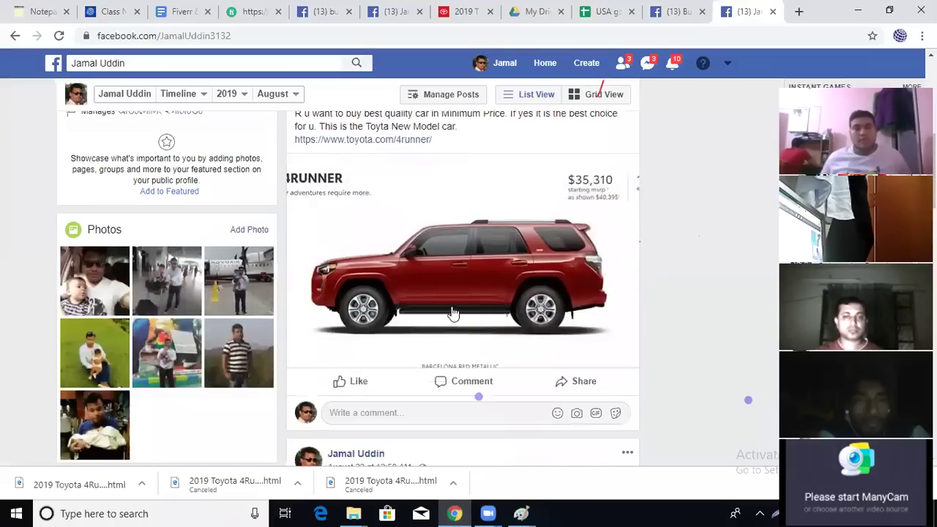
scroll(417, 255, up, 2)
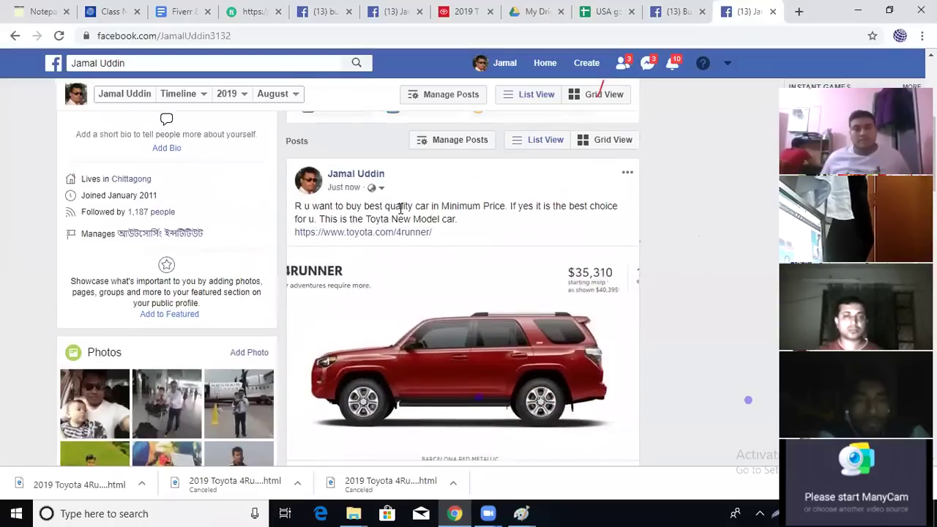
scroll(476, 278, down, 2)
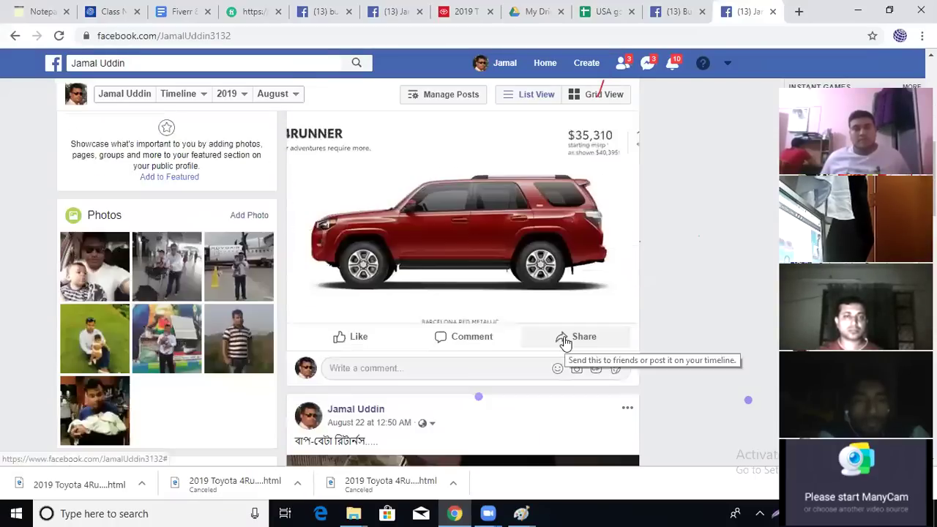
click(563, 342)
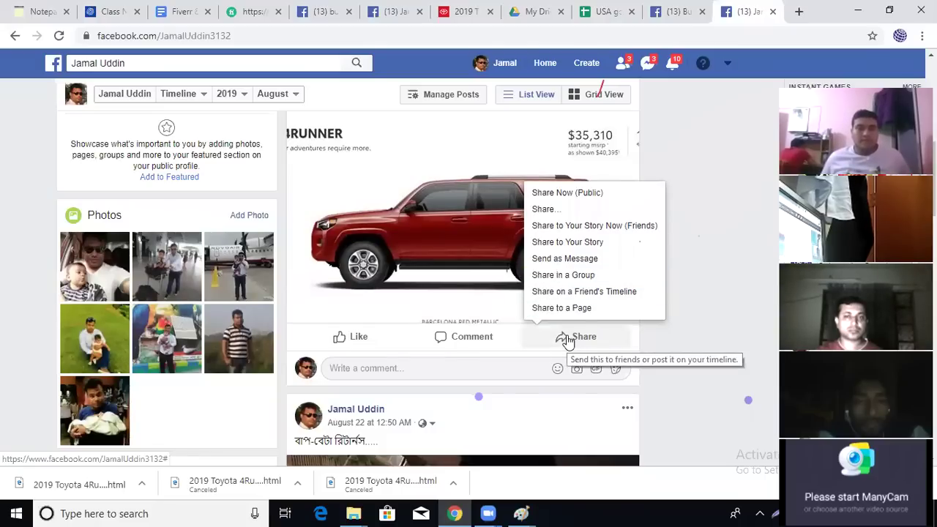
click(575, 274)
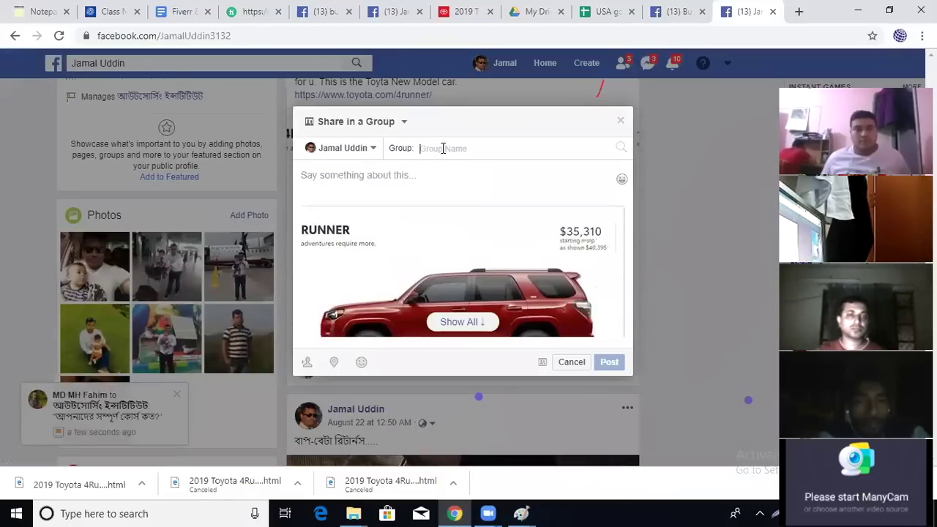
Step: Pick Buy and Sell in USA, write 'Recommended. This is a very nice car', and post the share
text(buy)
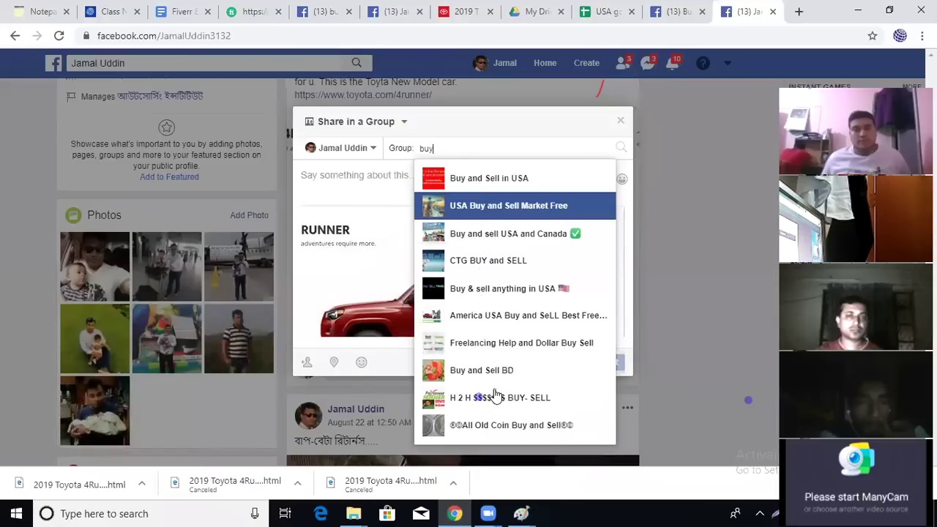
click(497, 175)
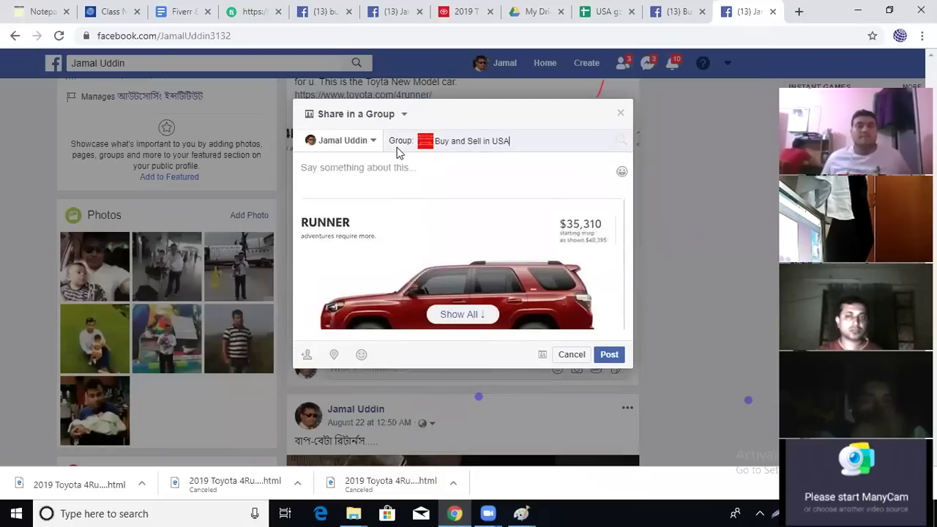
click(382, 168)
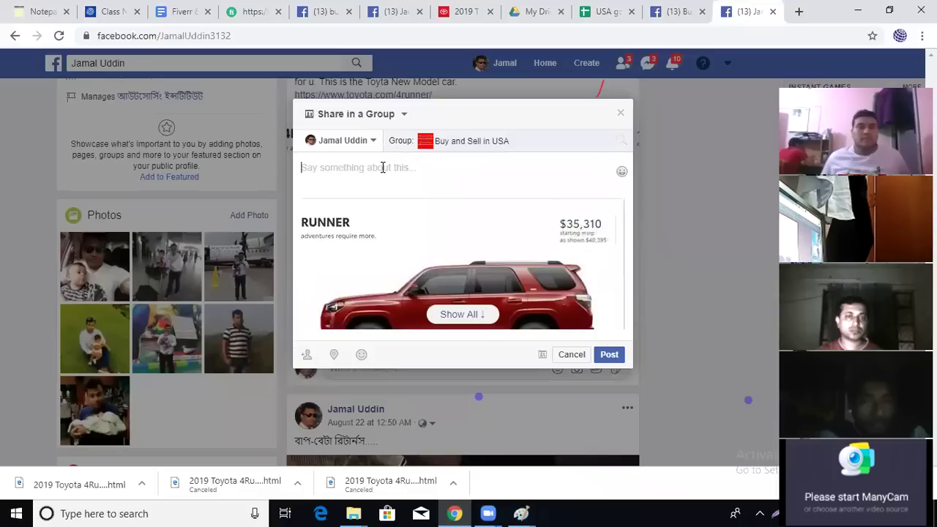
key(ctrl+v)
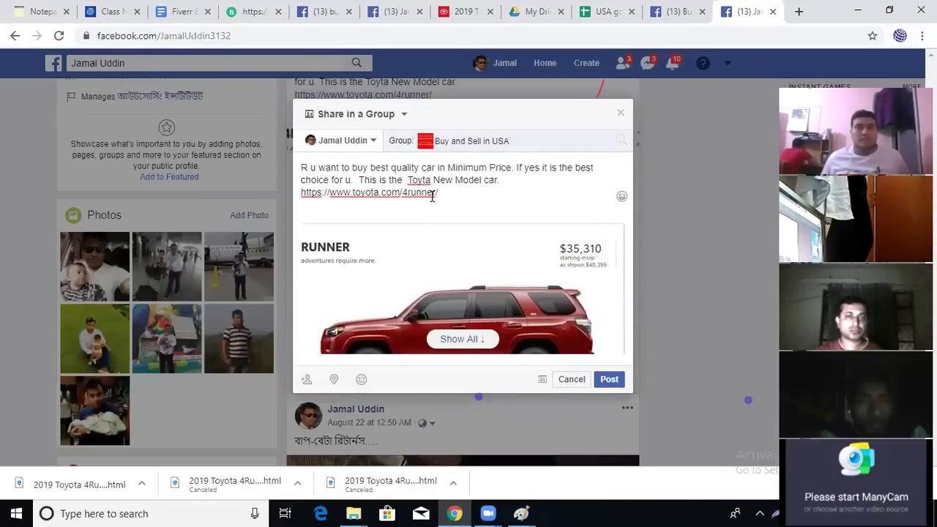
key(ctrl+z)
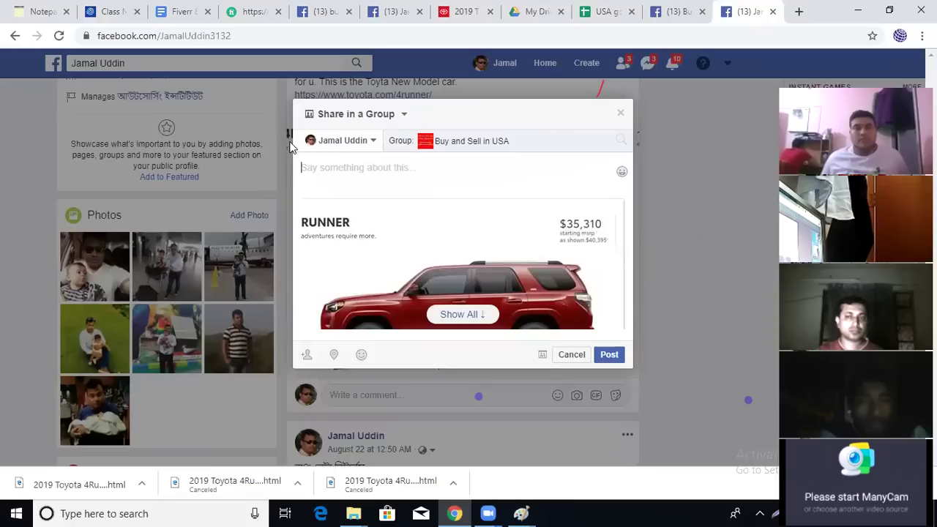
text(I use it)
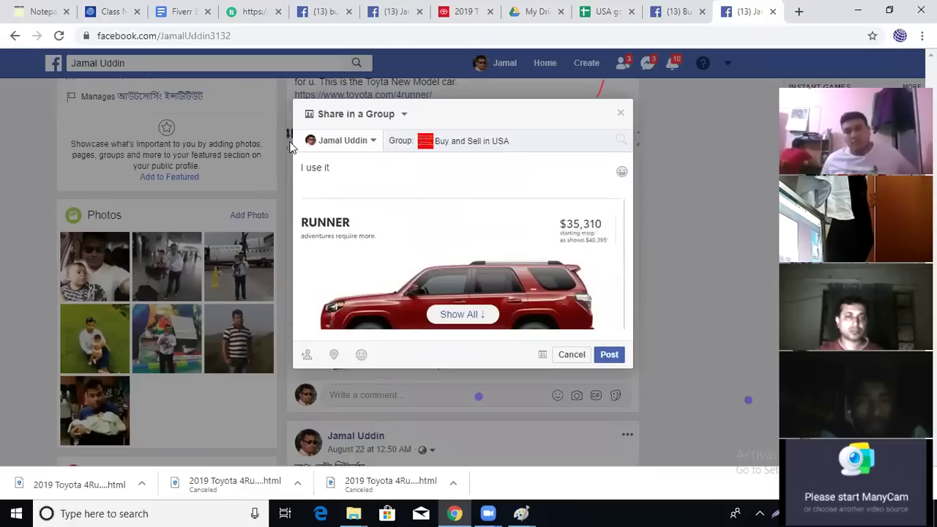
key(BackSpace)
key(BackSpace)
key(BackSpace)
key(BackSpace)
key(BackSpace)
key(BackSpace)
key(BackSpace)
key(BackSpace)
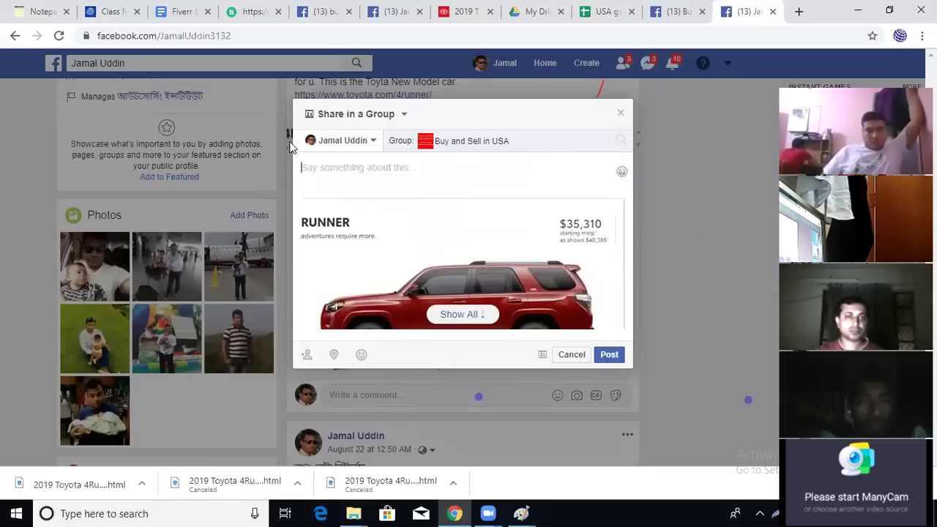
text(Recommended. This is)
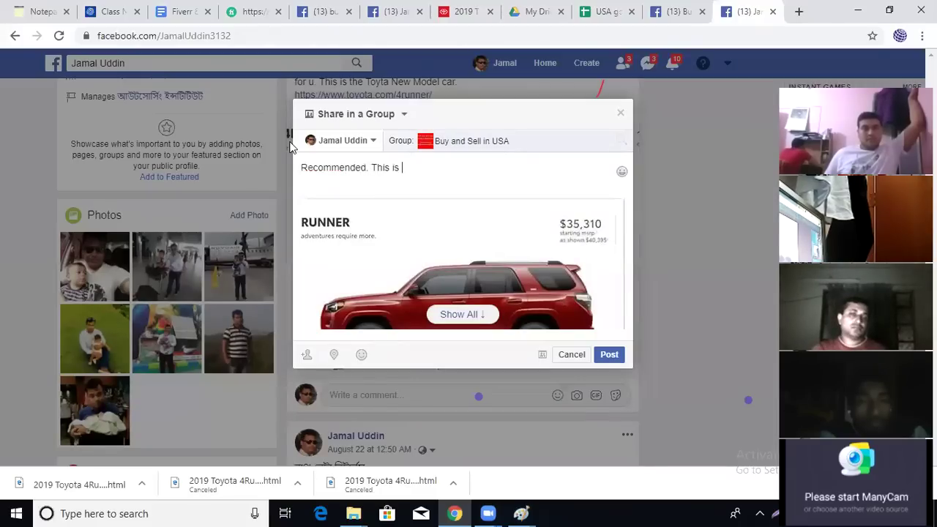
text(very nice car)
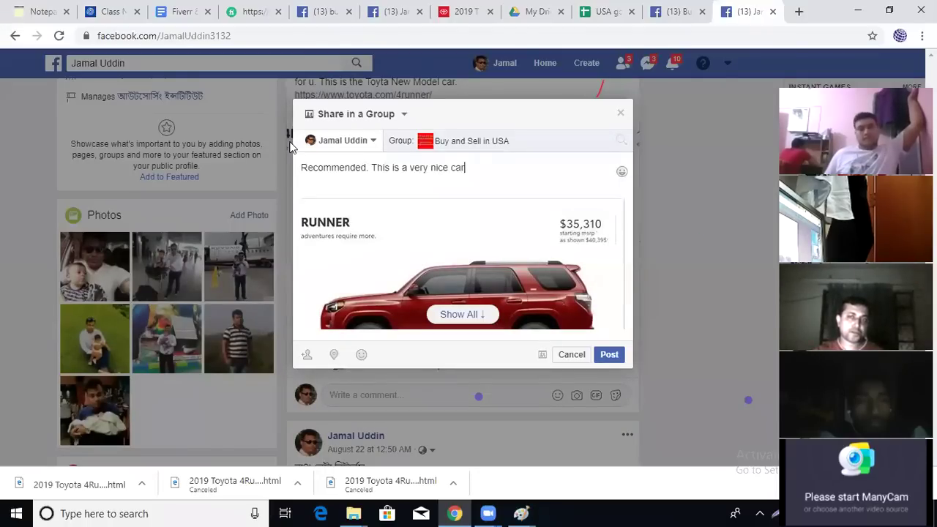
click(612, 355)
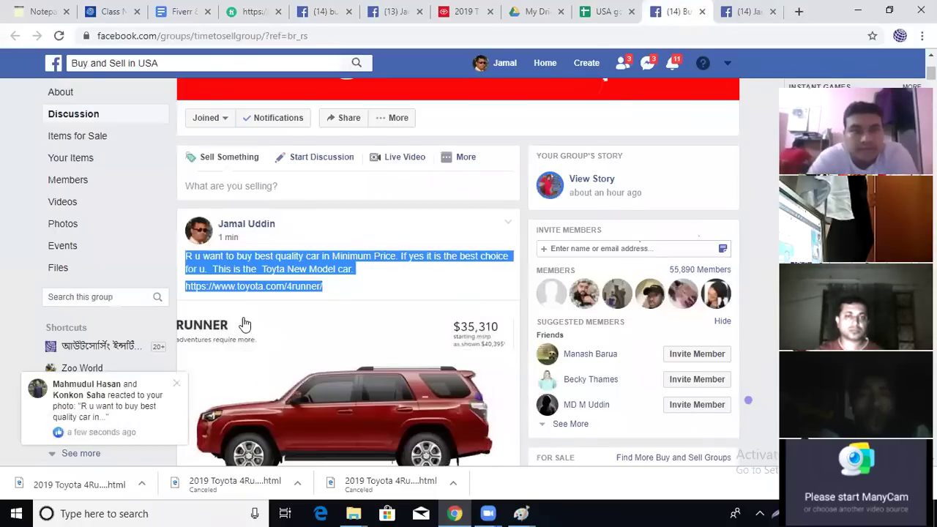
scroll(154, 270, up, 2)
click(64, 106)
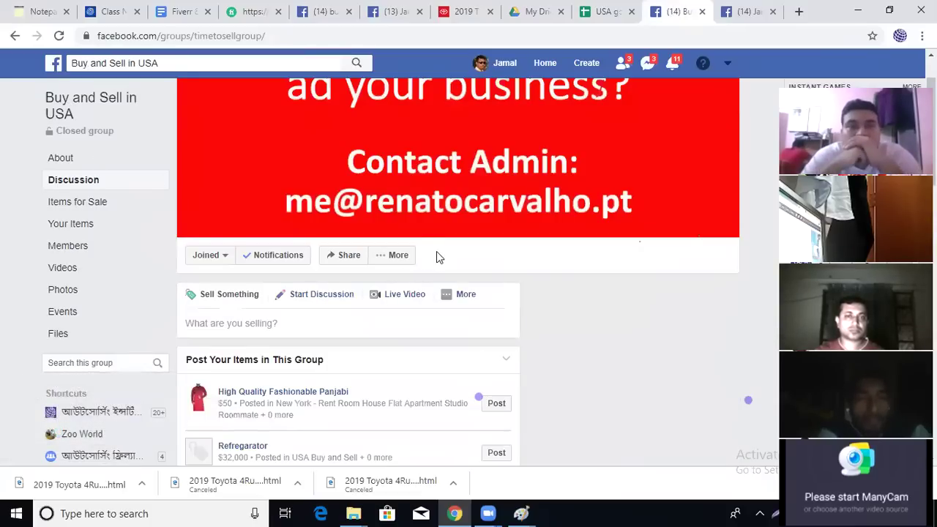
scroll(437, 256, down, 5)
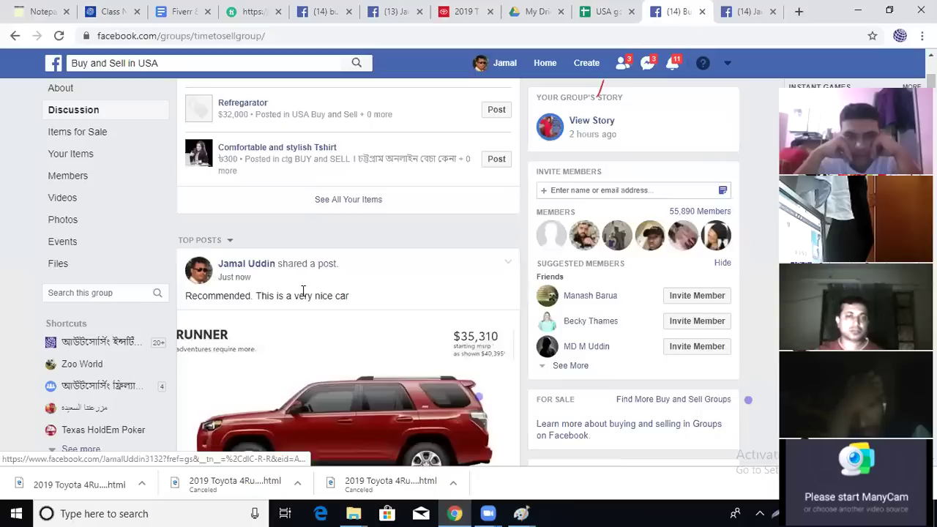
scroll(307, 292, down, 2)
scroll(342, 287, down, 1)
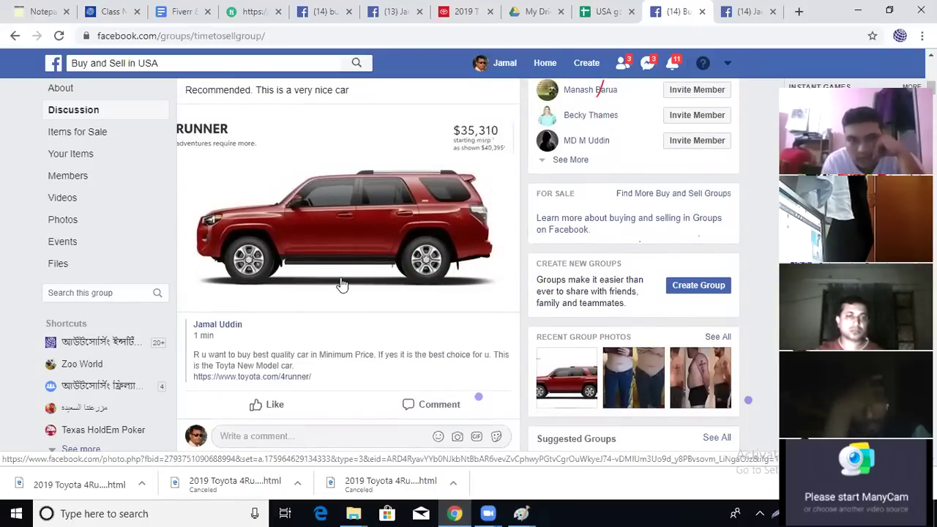
scroll(341, 285, up, 1)
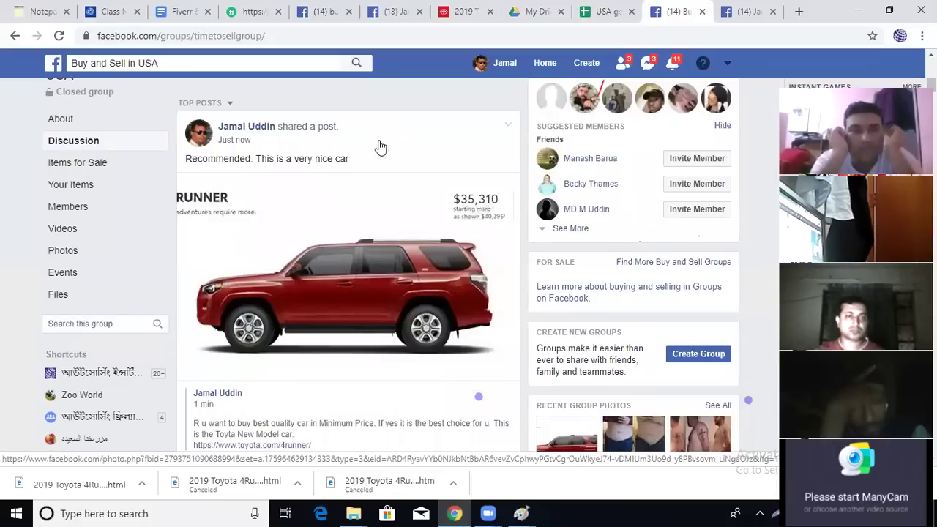
click(743, 11)
scroll(672, 230, up, 2)
scroll(669, 232, down, 2)
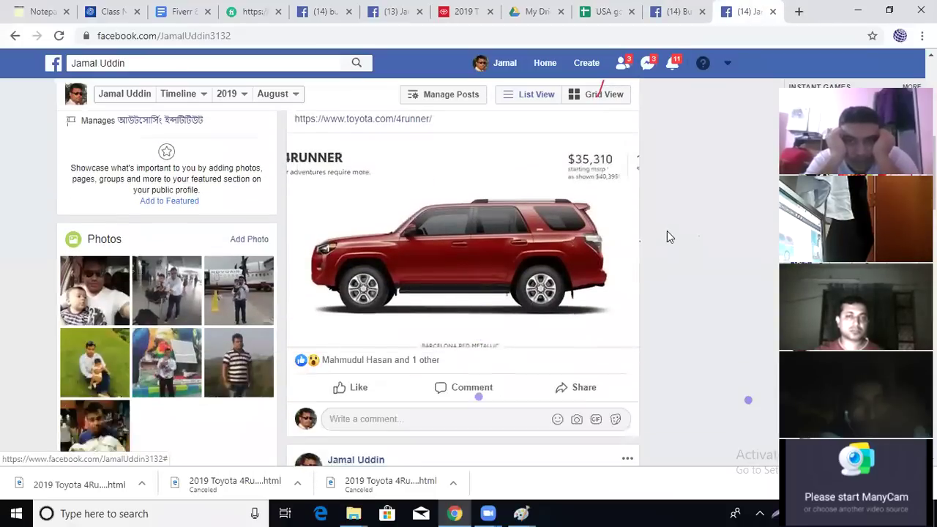
click(581, 372)
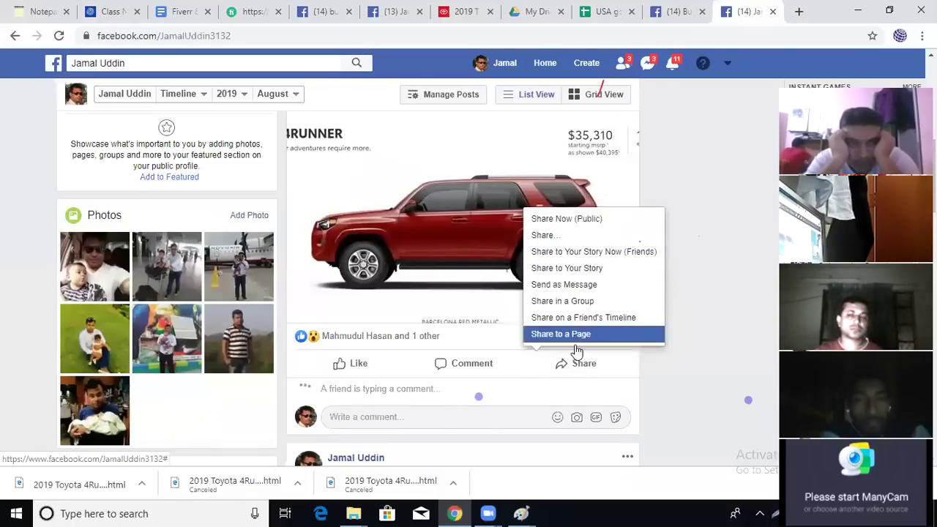
click(578, 300)
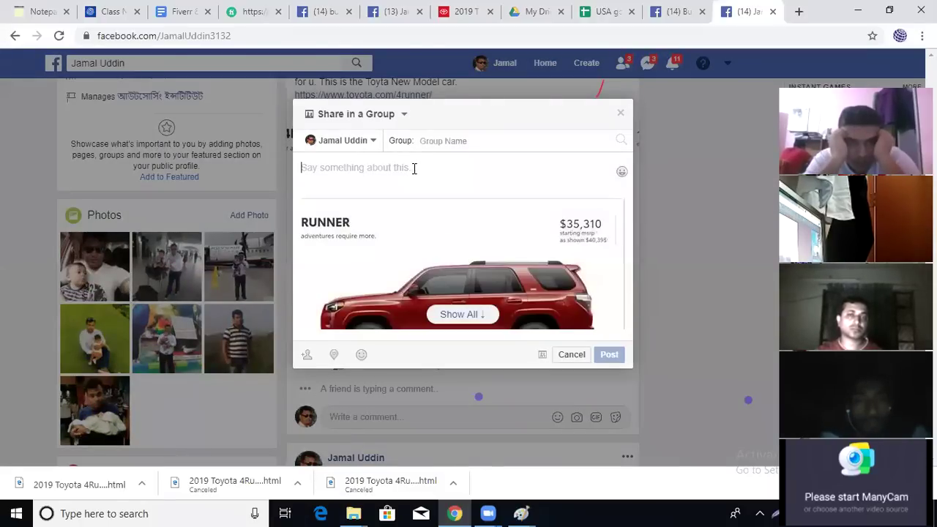
text(dgsdgdgfgfdsf)
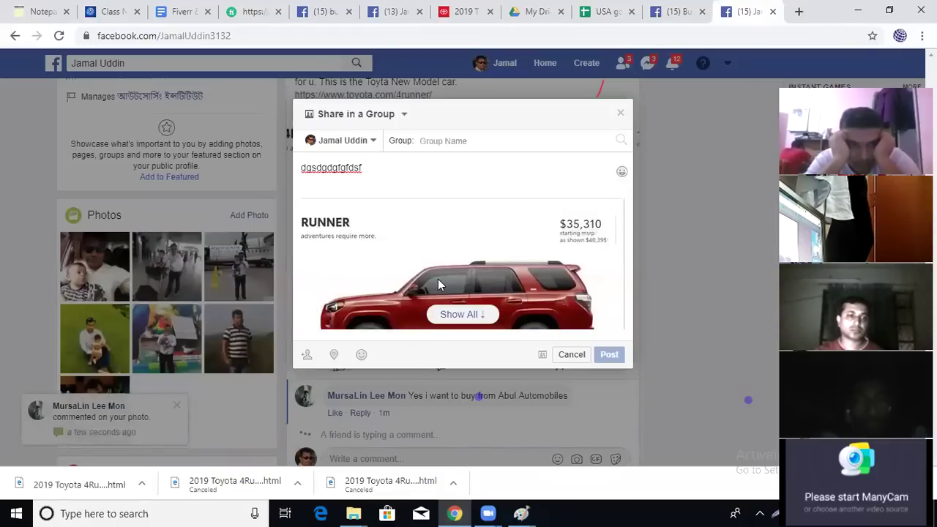
drag(375, 170, 303, 168)
text(fbdfdfgsdgf gdsgdgf)
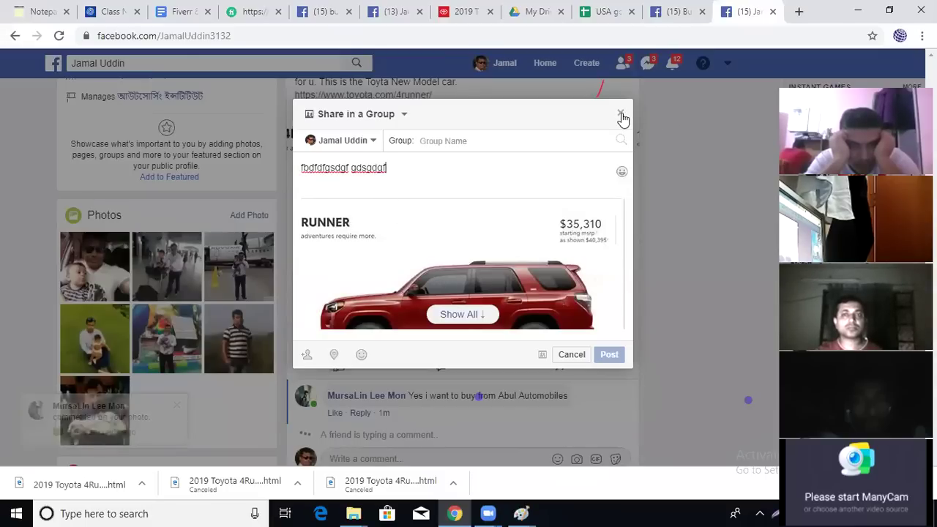
click(621, 116)
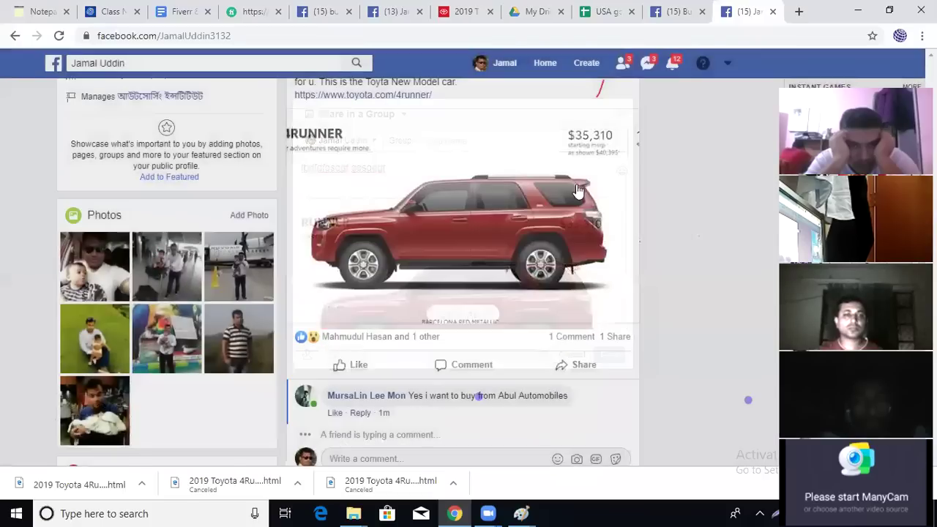
mouse_move(521, 513)
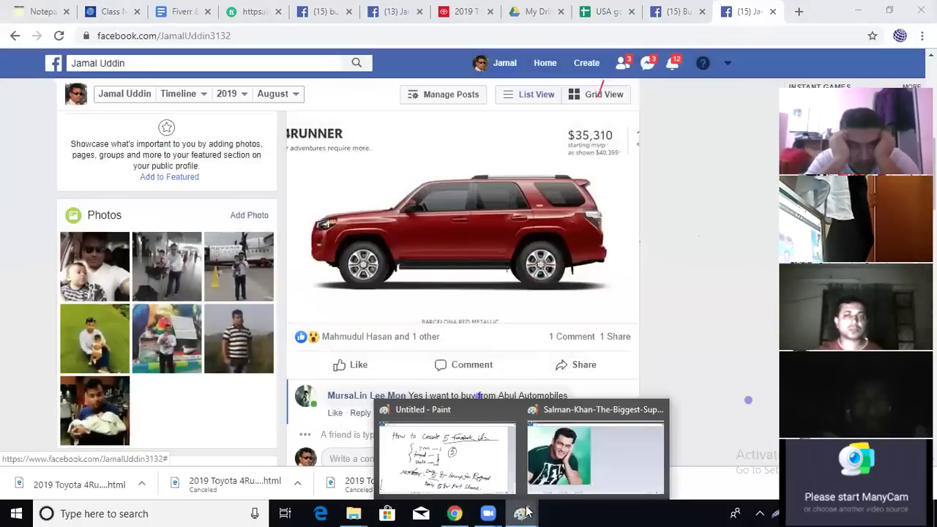
Step: Switch through the open windows to the USA groups list sheet, then the Fiverr & Upwork document
click(465, 456)
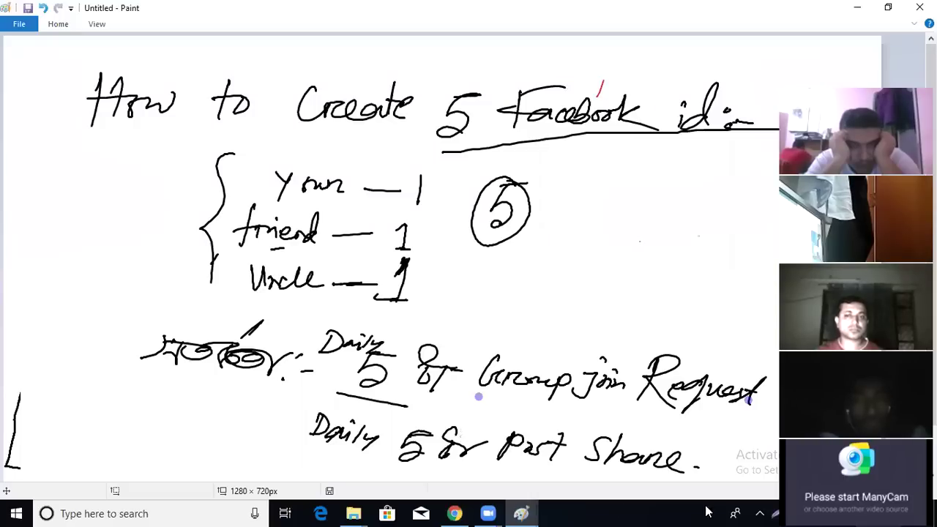
click(454, 513)
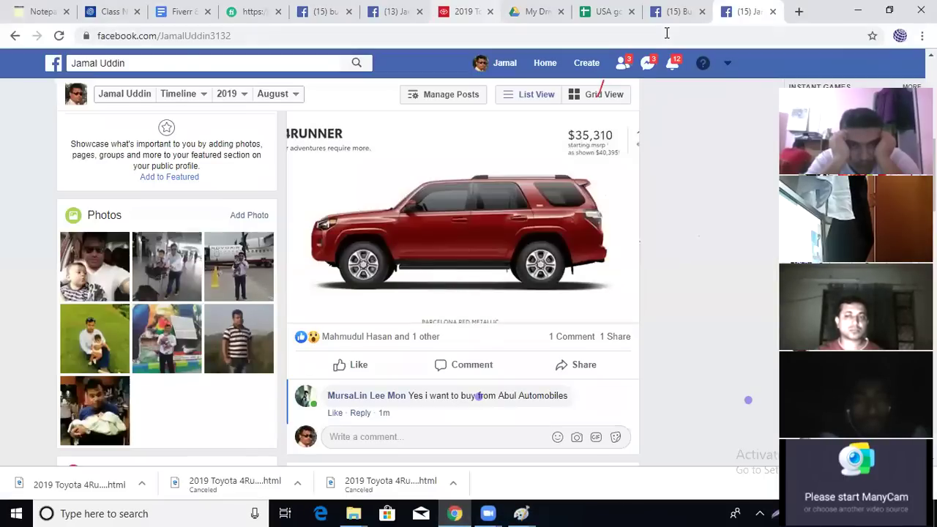
click(599, 12)
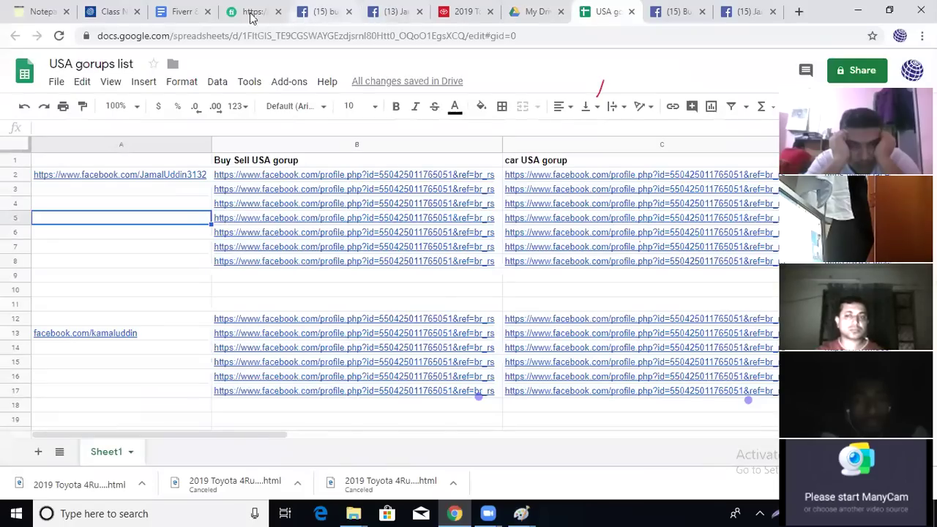
click(175, 11)
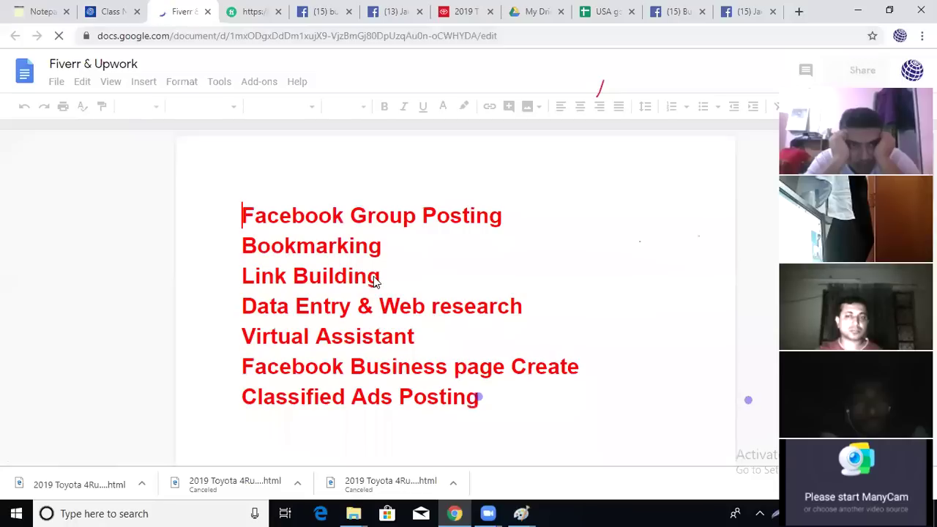
Step: Scroll the Fiverr & Upwork document to the Facebook Group Posting section and zoom to 125%
click(401, 279)
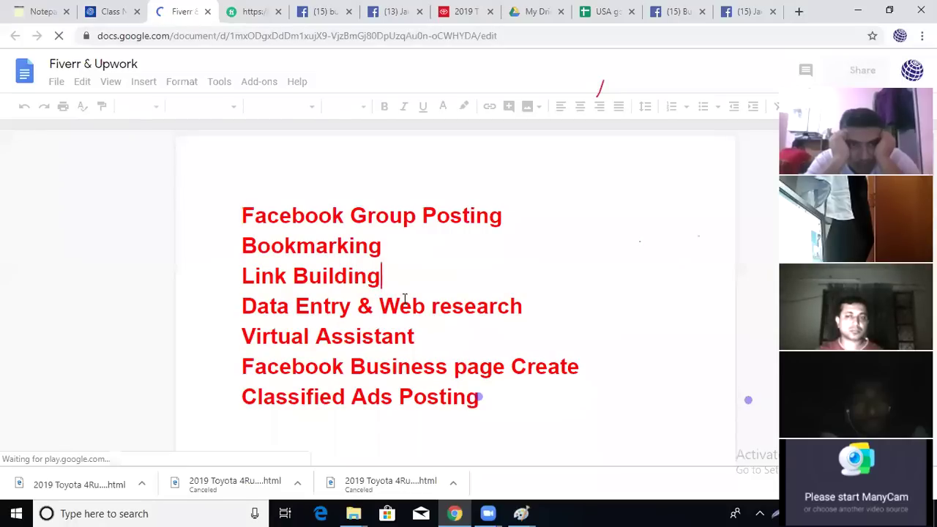
click(309, 35)
click(378, 295)
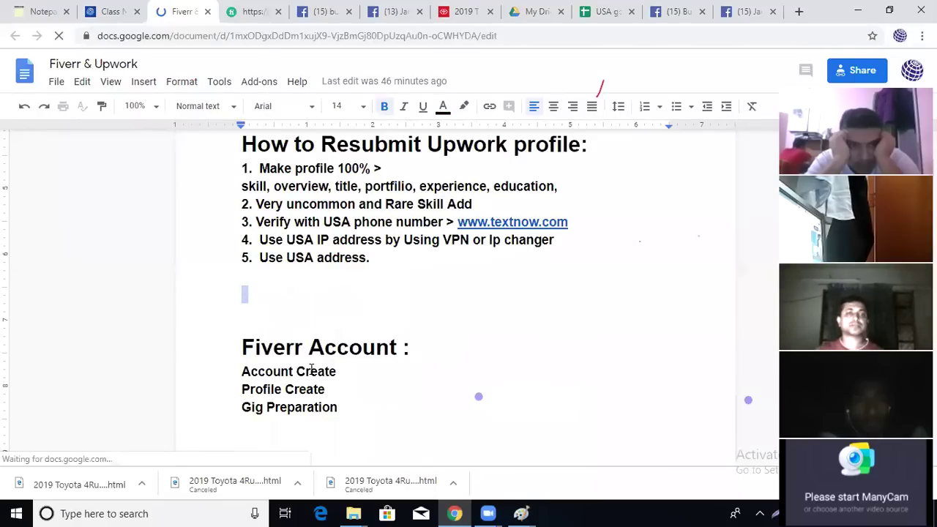
scroll(334, 358, down, 5)
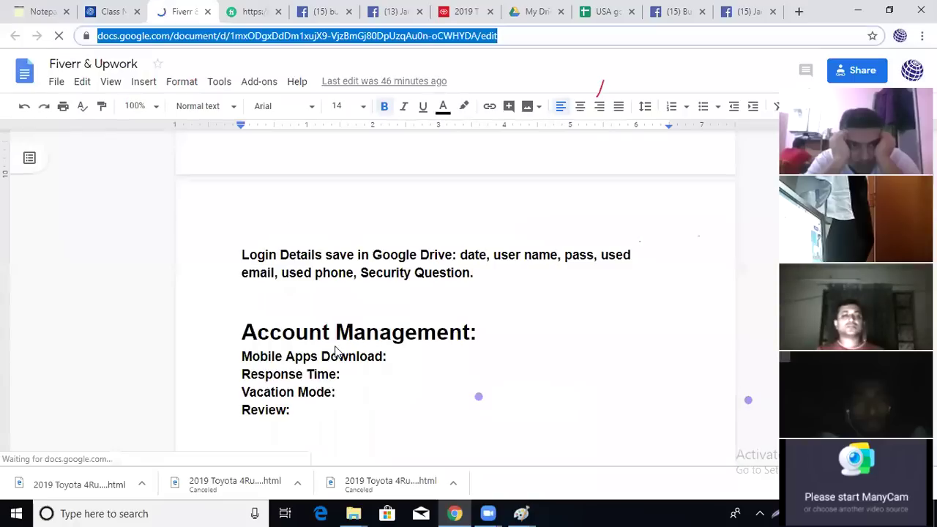
click(339, 355)
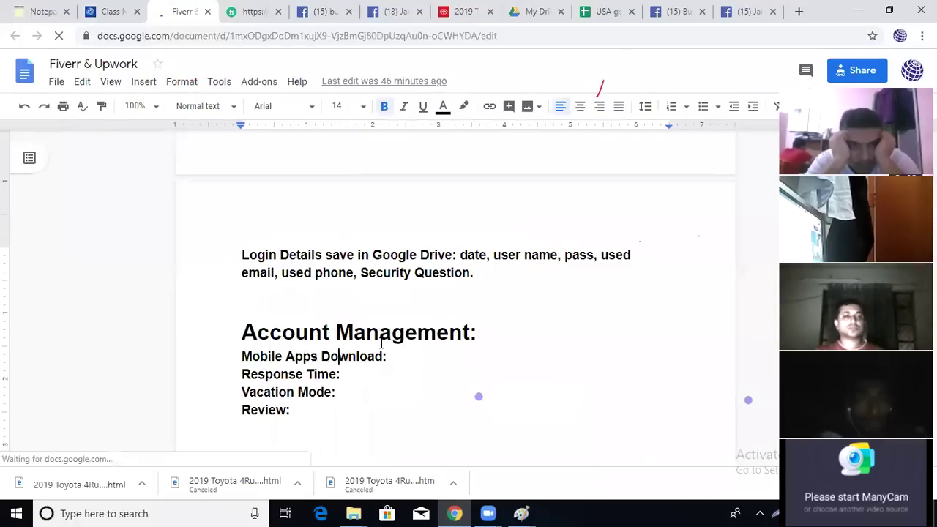
scroll(381, 344, down, 6)
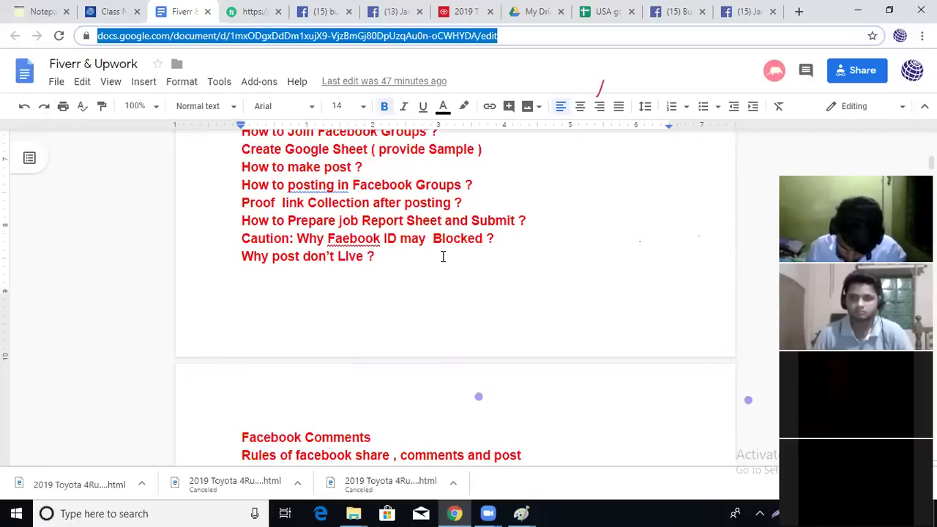
click(319, 233)
scroll(322, 219, up, 5)
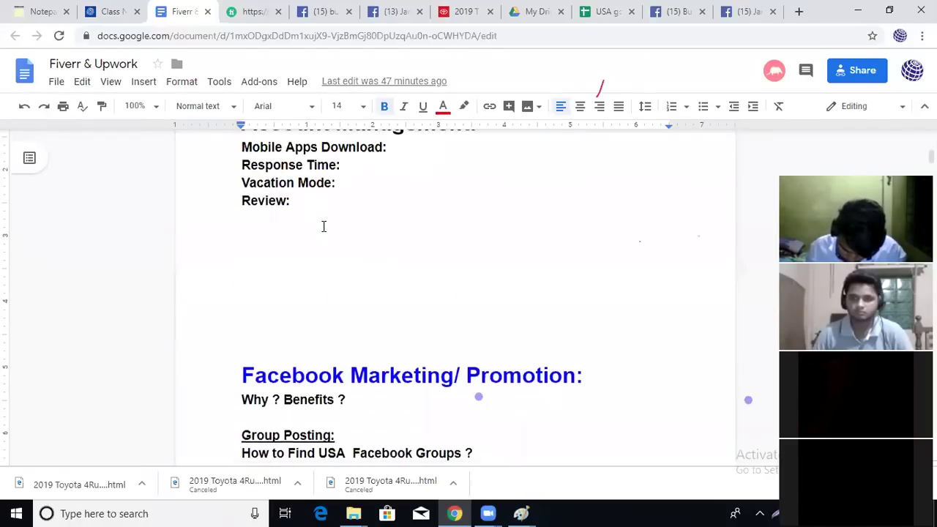
scroll(323, 225, down, 3)
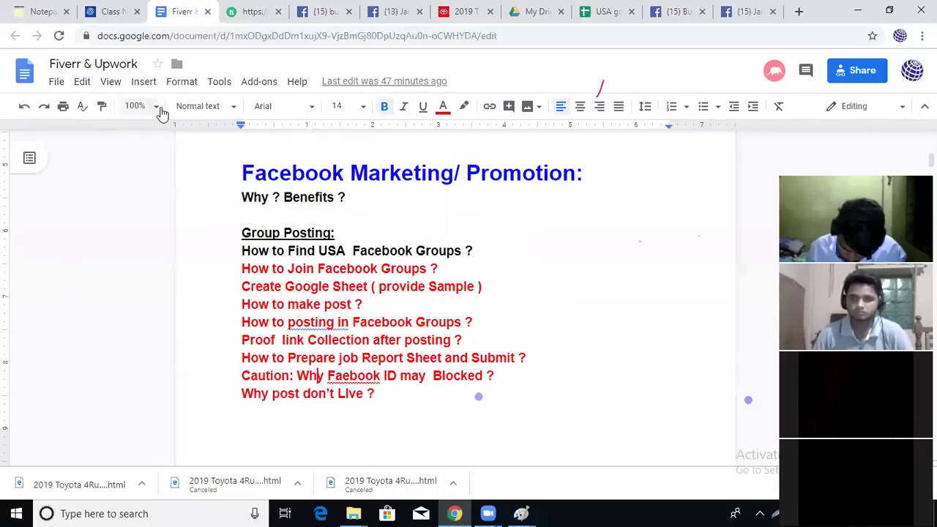
click(160, 110)
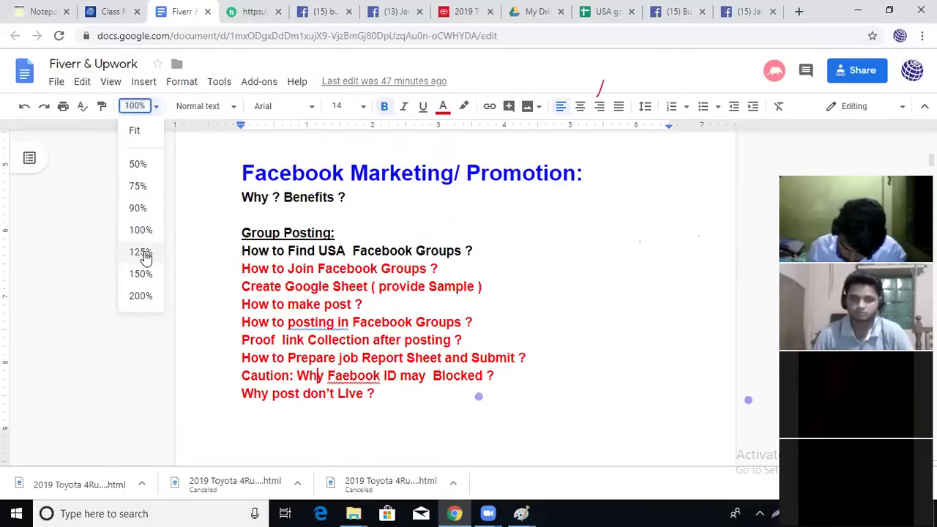
click(140, 252)
scroll(335, 260, down, 2)
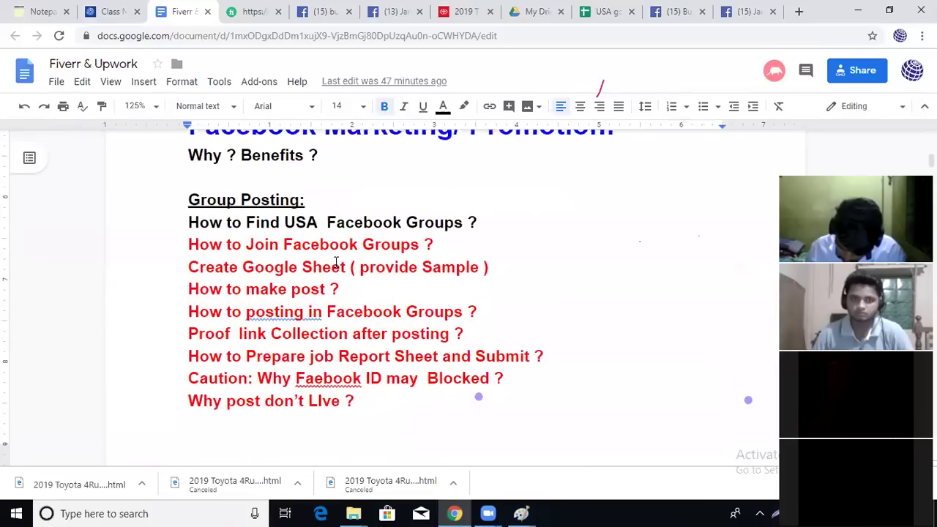
Step: Change the Group Posting heading to read 'Group Posting and Group Share'
click(331, 192)
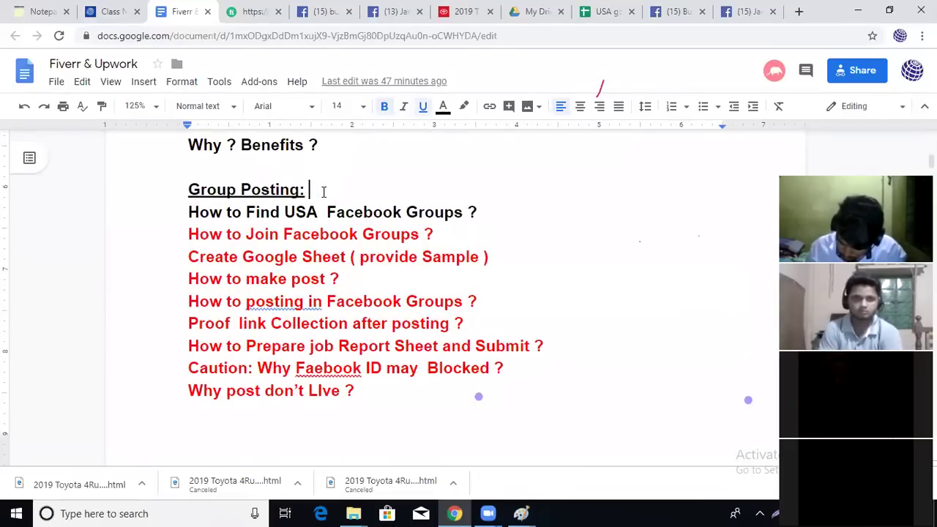
key(BackSpace)
key(BackSpace)
text(a)
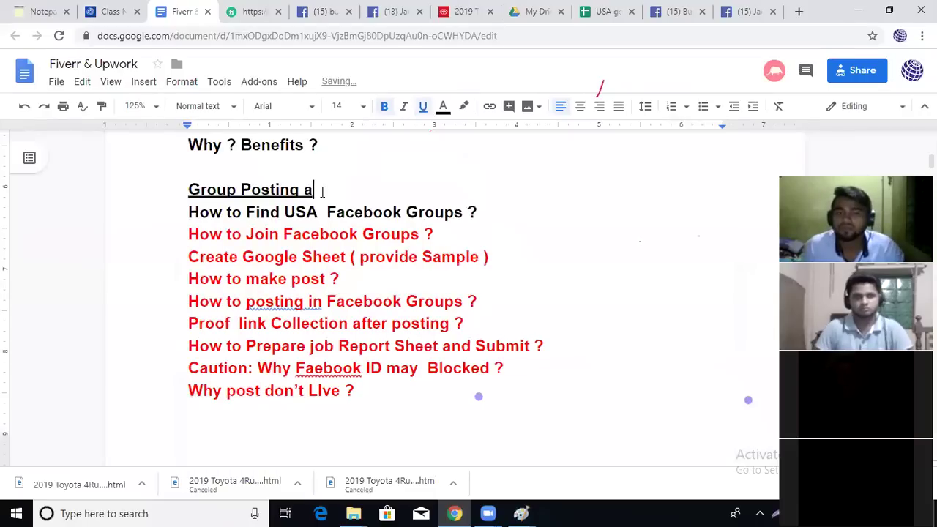
text(nd Group Share:)
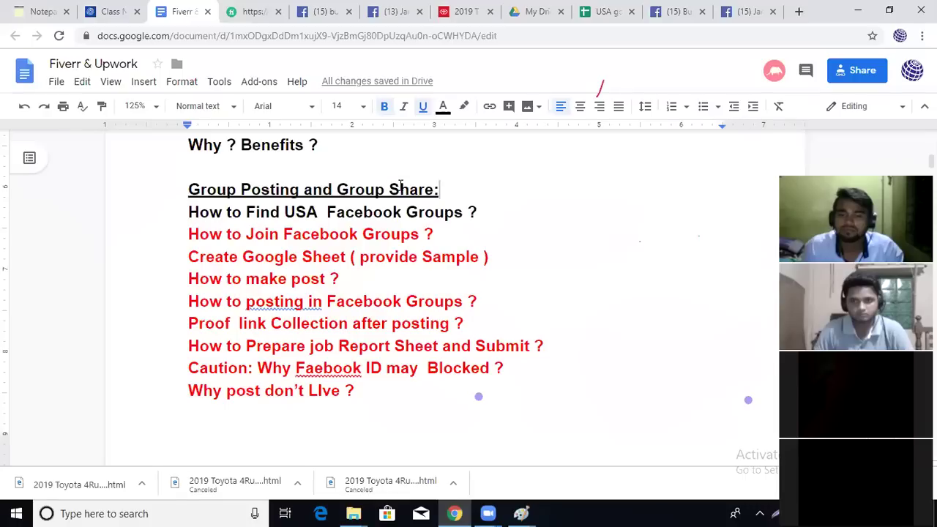
drag(298, 188, 188, 190)
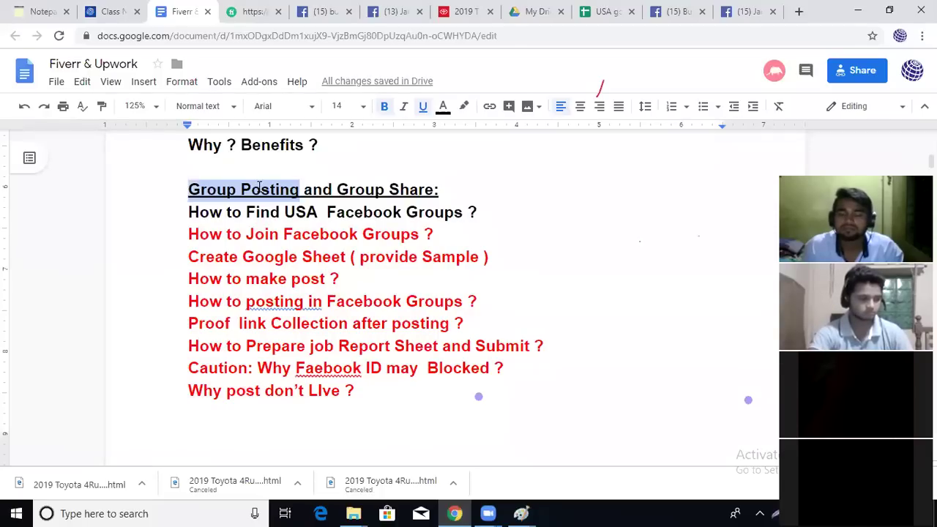
click(279, 190)
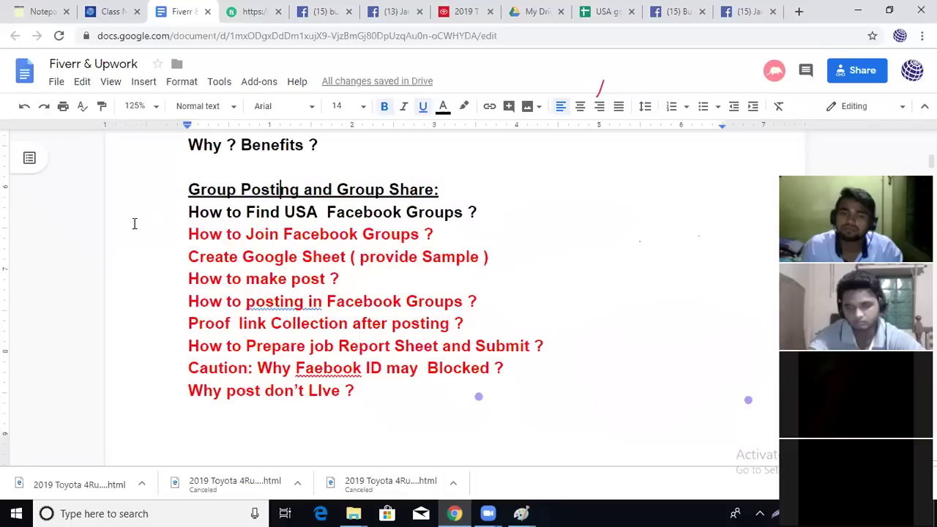
Step: Insert blank lines below the posting-in-Facebook-Groups question, then return to the Buy and Sell in USA group
click(190, 211)
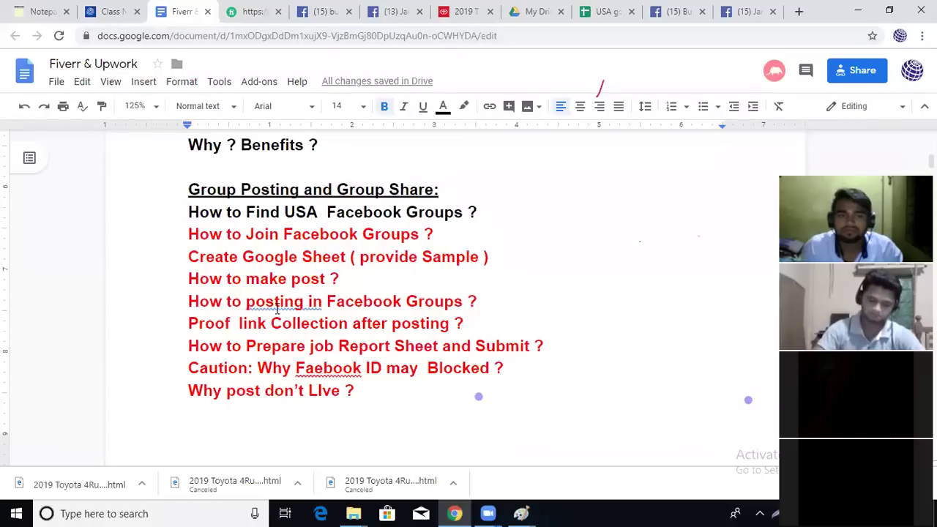
click(451, 303)
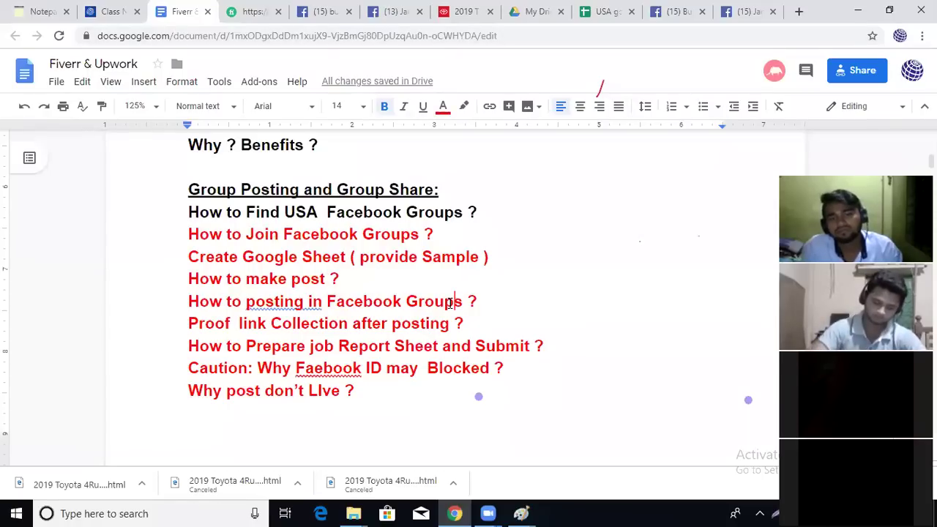
double_click(487, 300)
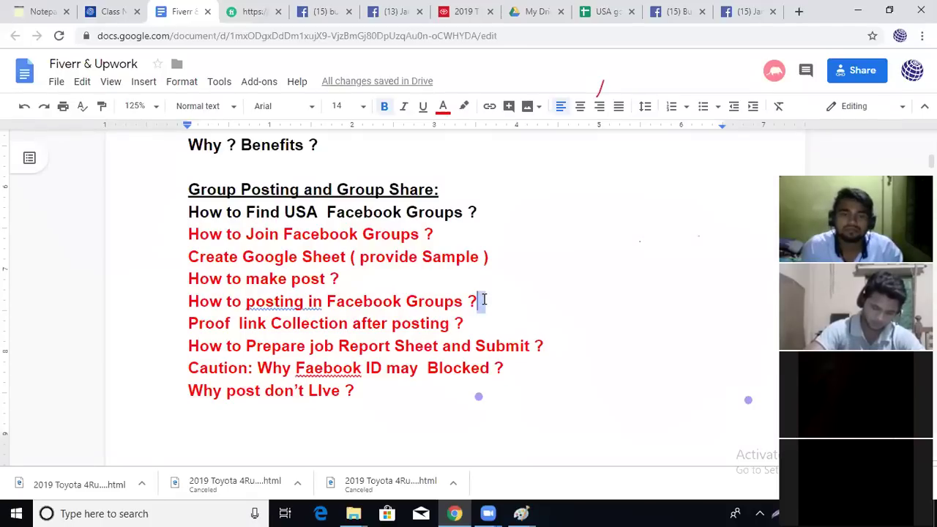
key(Return)
key(Return)
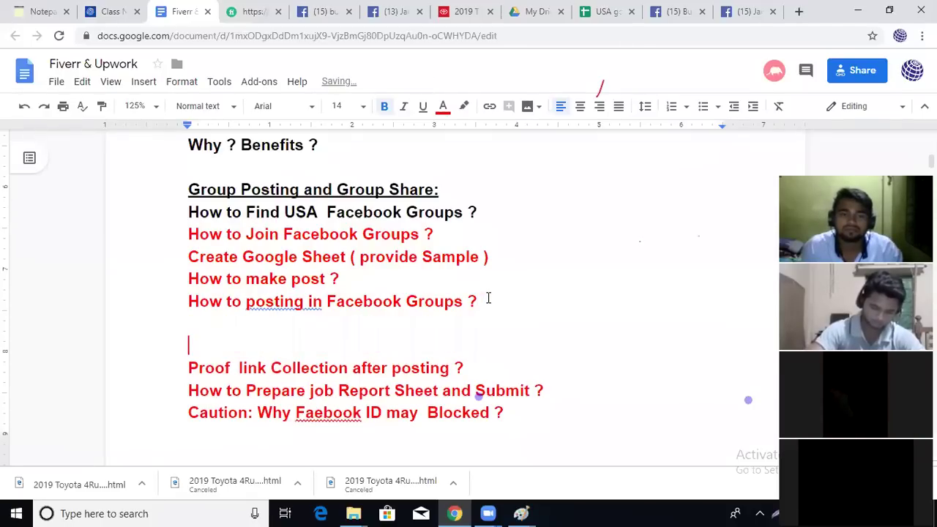
click(672, 12)
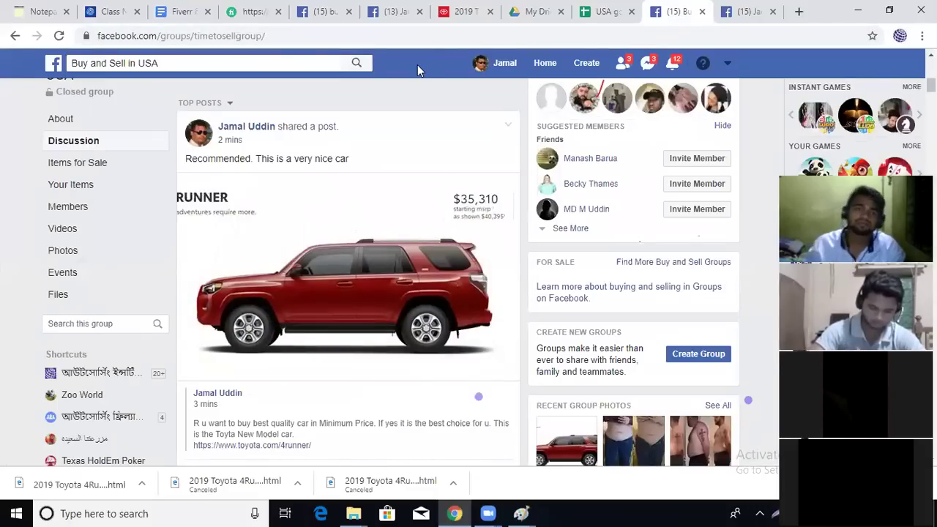
Step: Review the shared 4Runner post in the group feed, then open a new browser tab
scroll(413, 296, down, 2)
scroll(412, 297, up, 3)
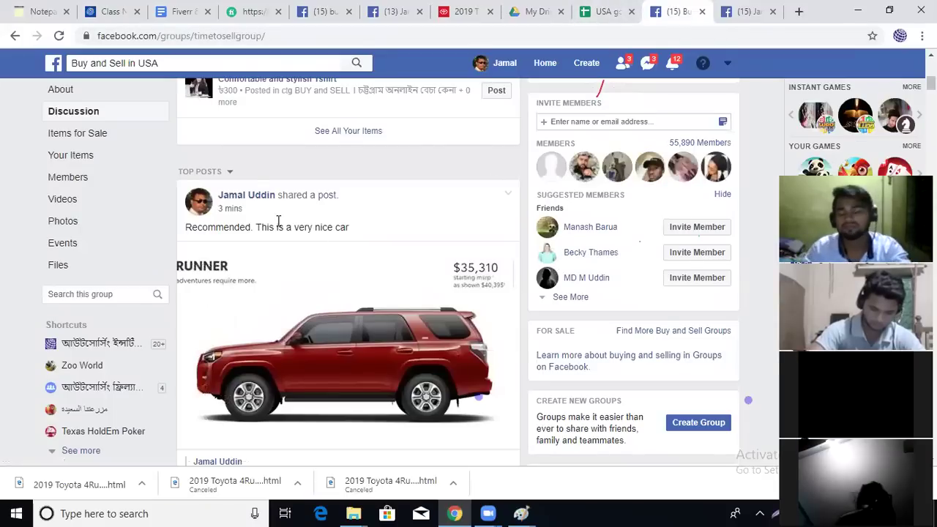
scroll(276, 219, up, 3)
scroll(275, 219, down, 3)
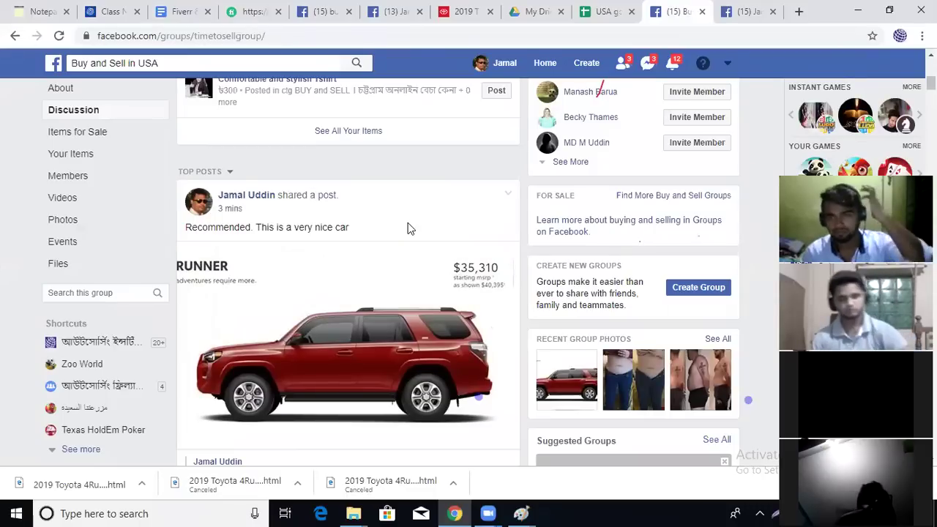
scroll(349, 337, down, 2)
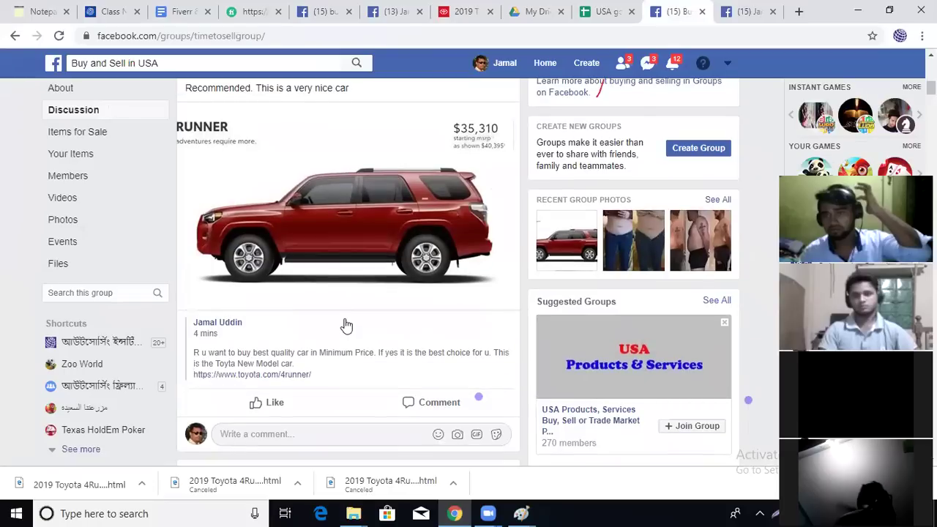
scroll(344, 324, up, 1)
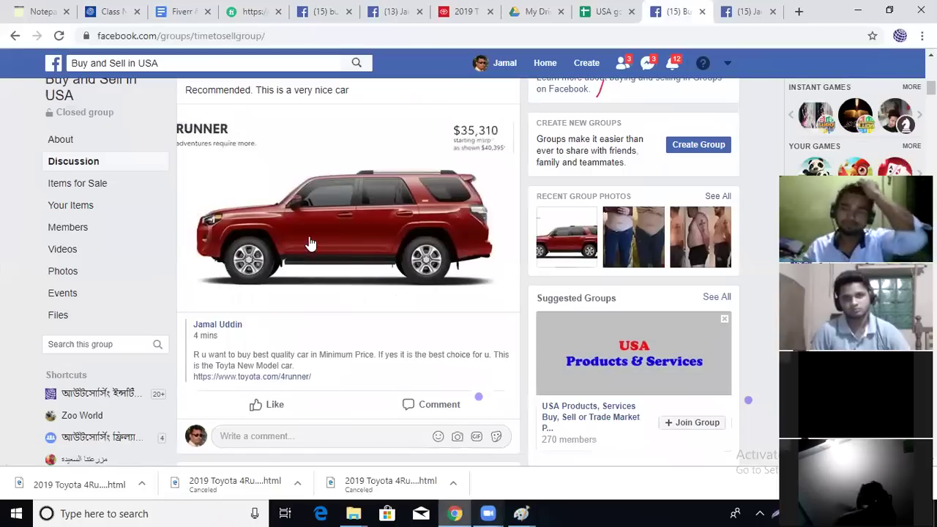
scroll(306, 245, down, 2)
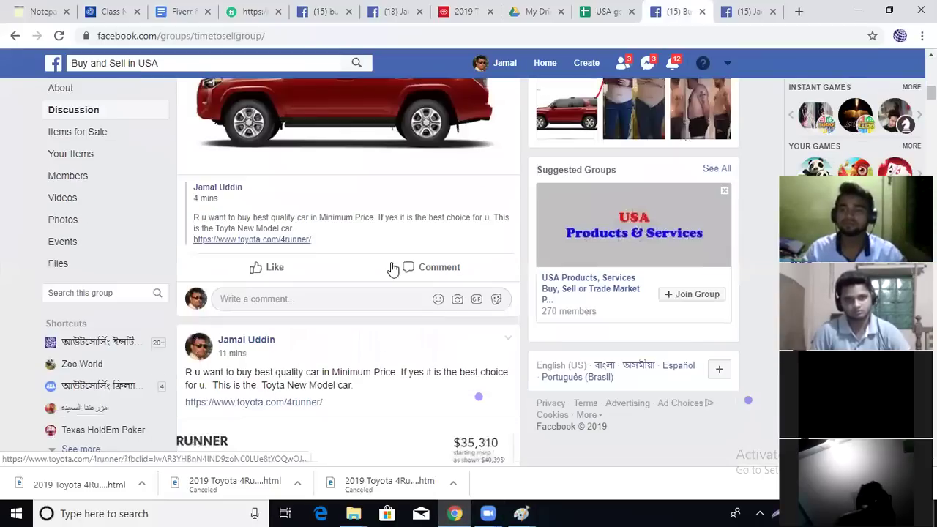
scroll(256, 267, up, 2)
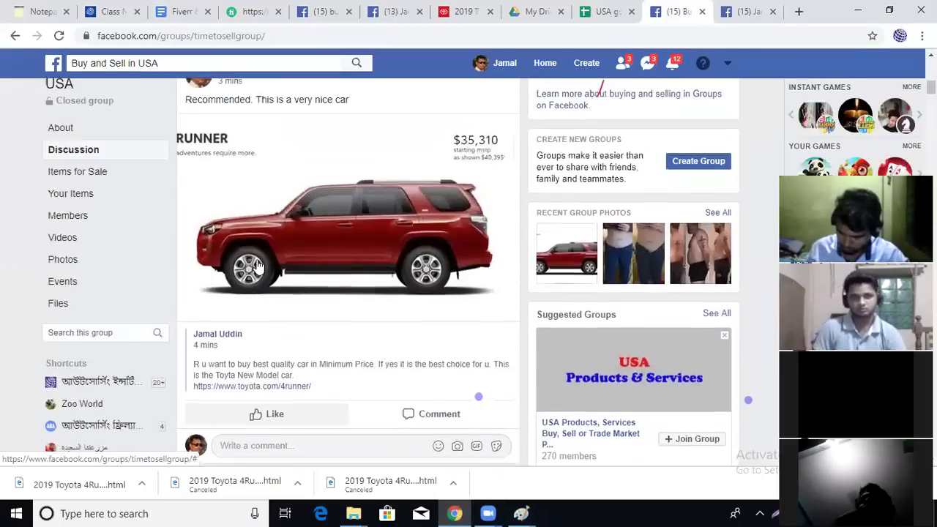
scroll(257, 267, up, 2)
scroll(254, 267, down, 2)
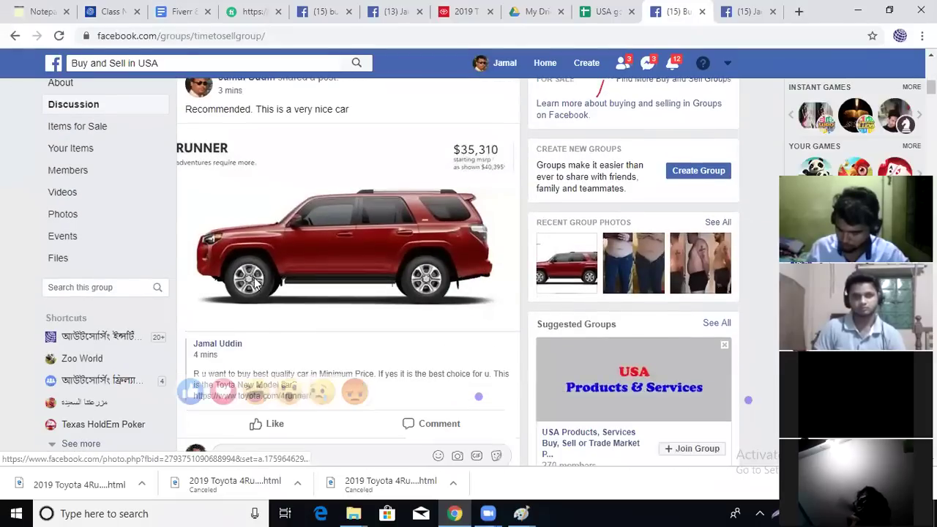
scroll(188, 315, down, 1)
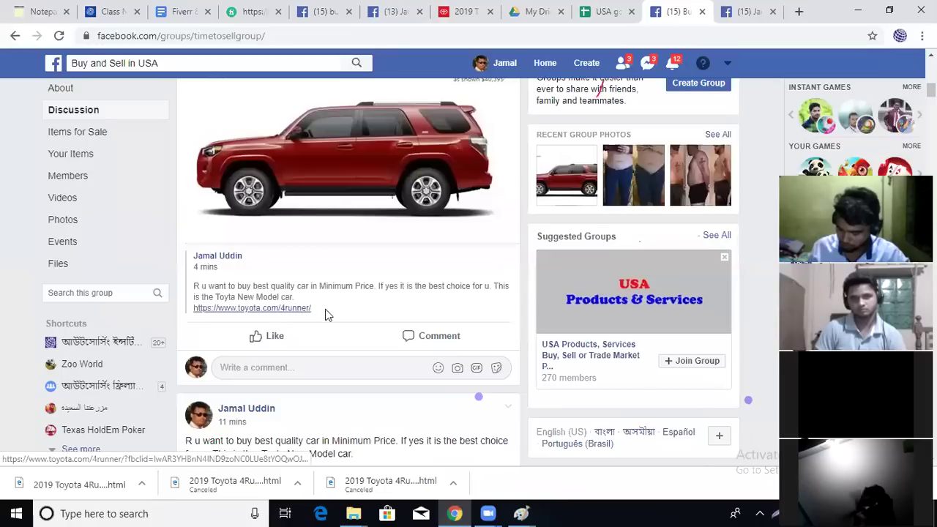
scroll(307, 270, down, 1)
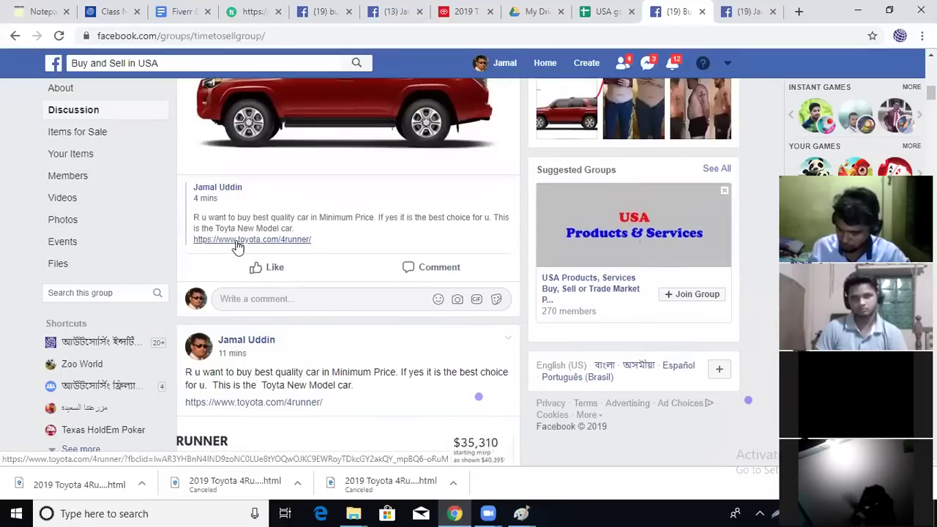
scroll(300, 249, up, 4)
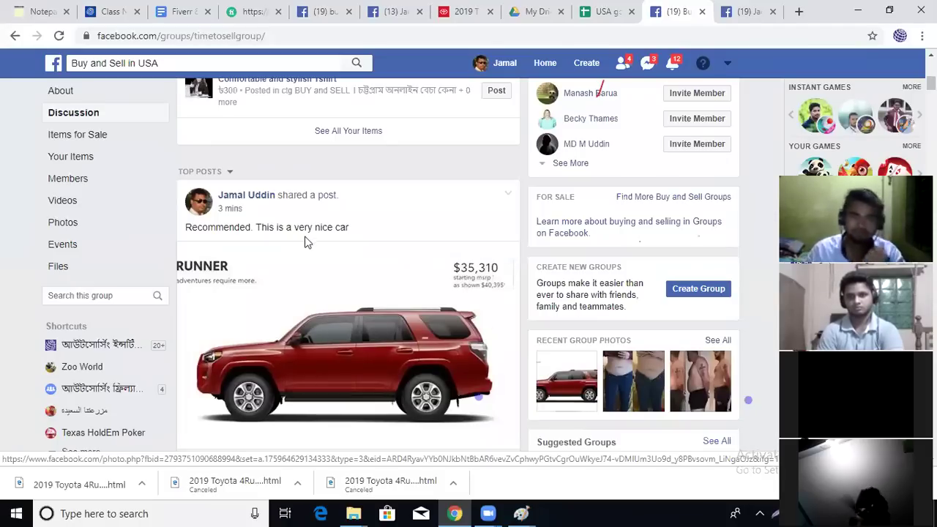
scroll(297, 245, down, 2)
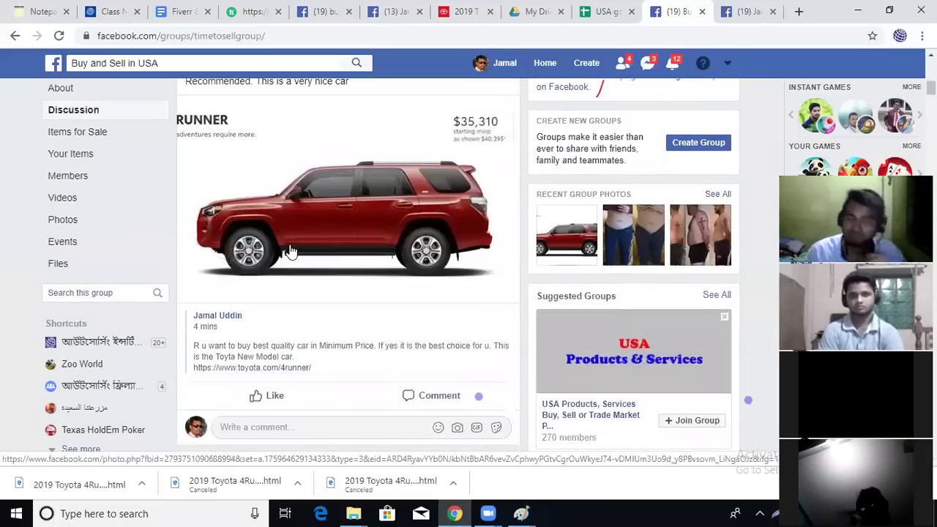
scroll(245, 247, down, 2)
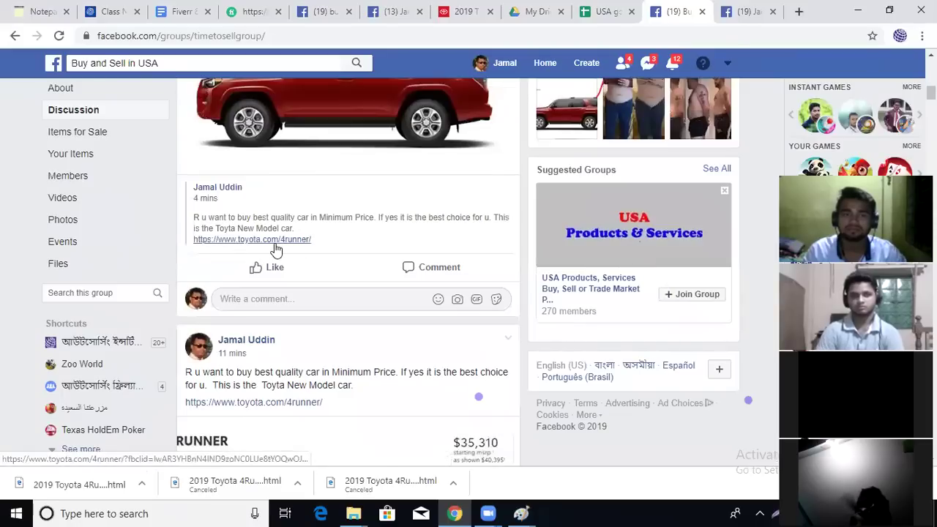
scroll(272, 250, up, 1)
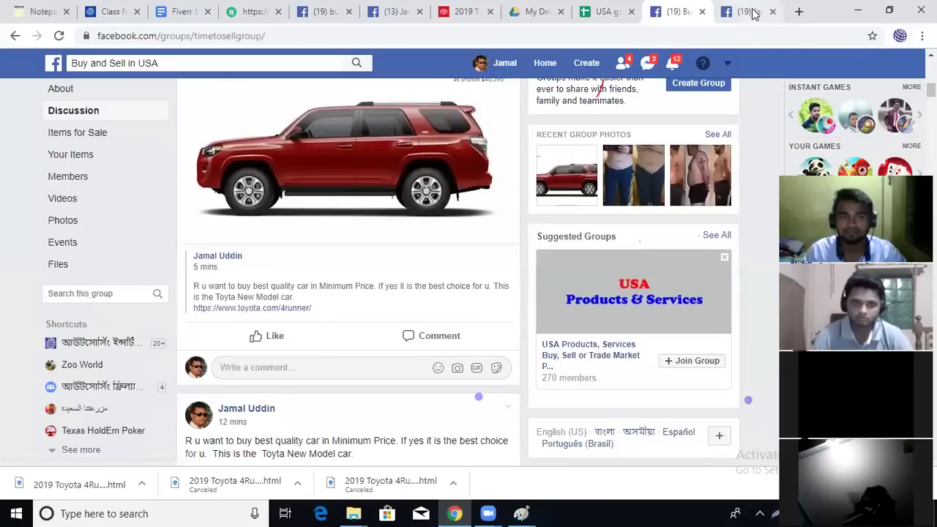
click(799, 10)
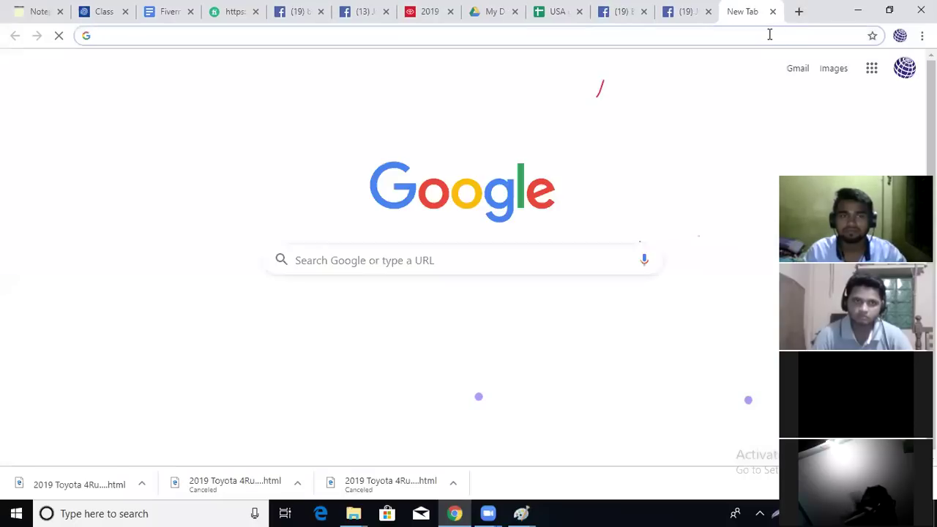
Step: Load blogger.com and choose New blog from the account's blog list
text(blog)
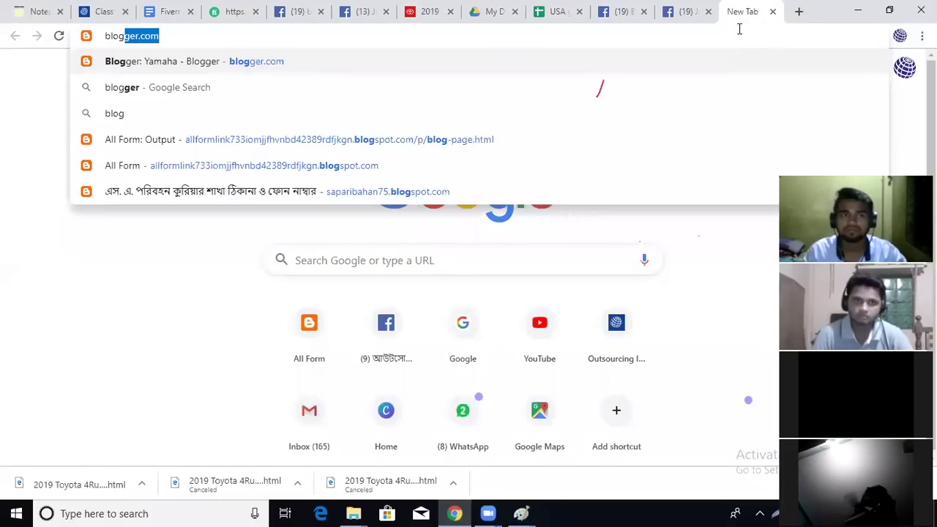
text(ger.com)
key(Return)
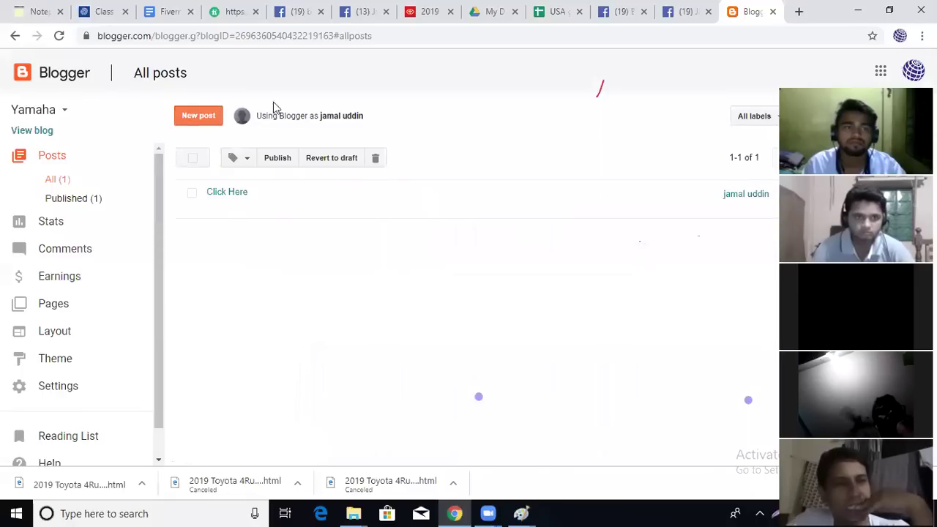
click(66, 114)
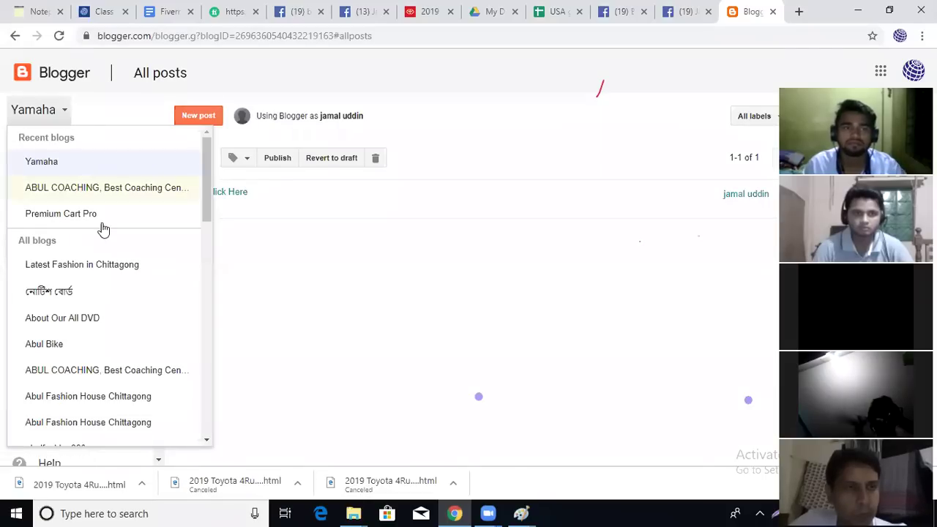
scroll(105, 232, down, 3)
scroll(105, 234, down, 10)
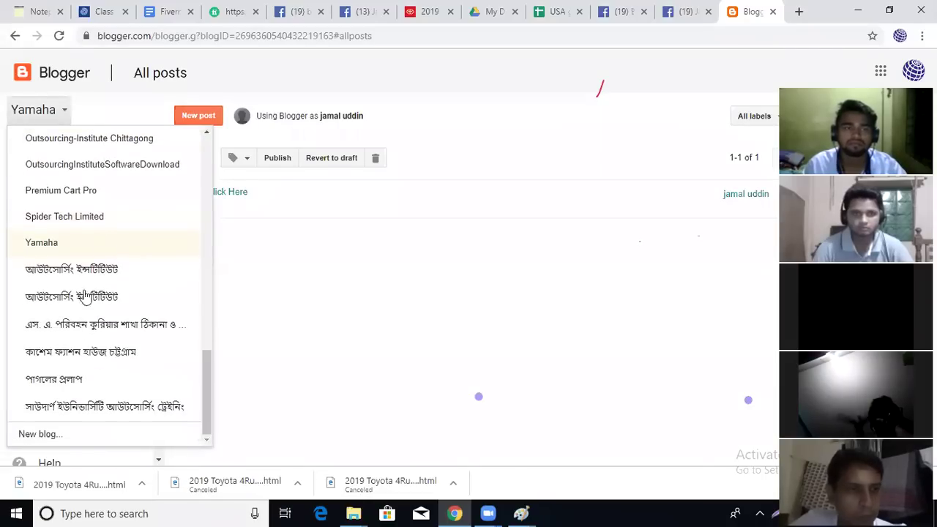
click(40, 434)
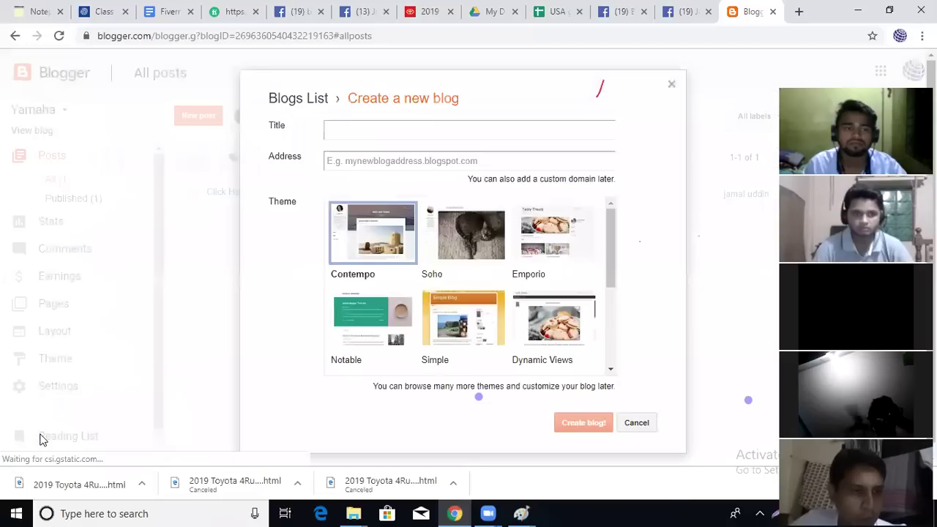
Step: Create the blog 'toyotarunner' at toytarunner123.blogspot.com with the Picture Window theme
click(352, 127)
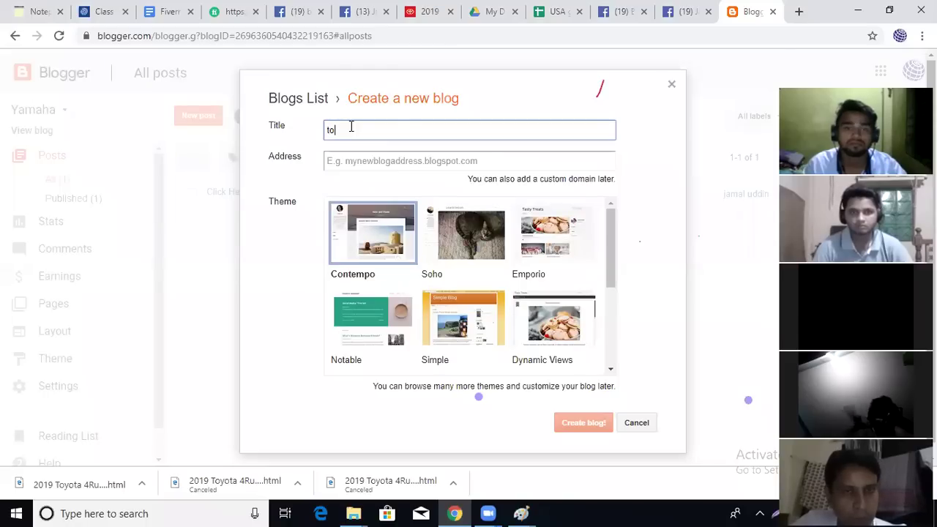
text(toy)
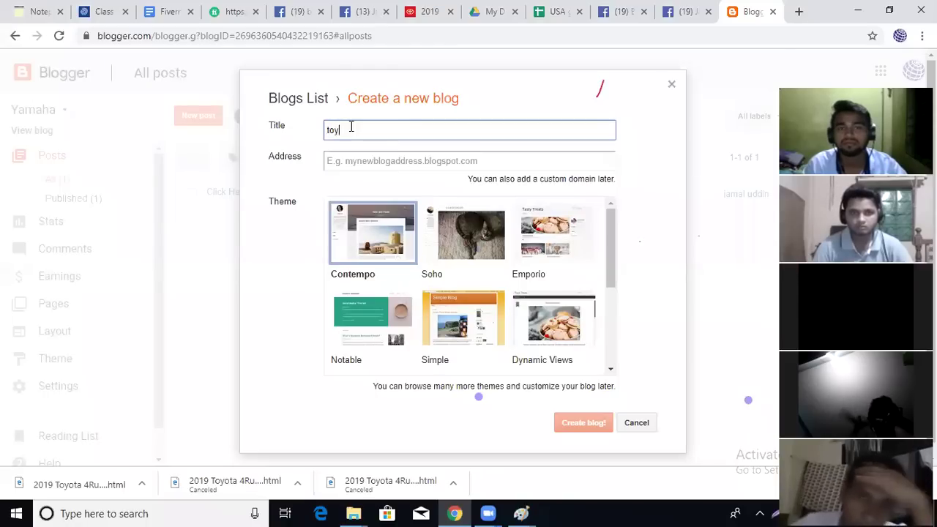
text(otarunner)
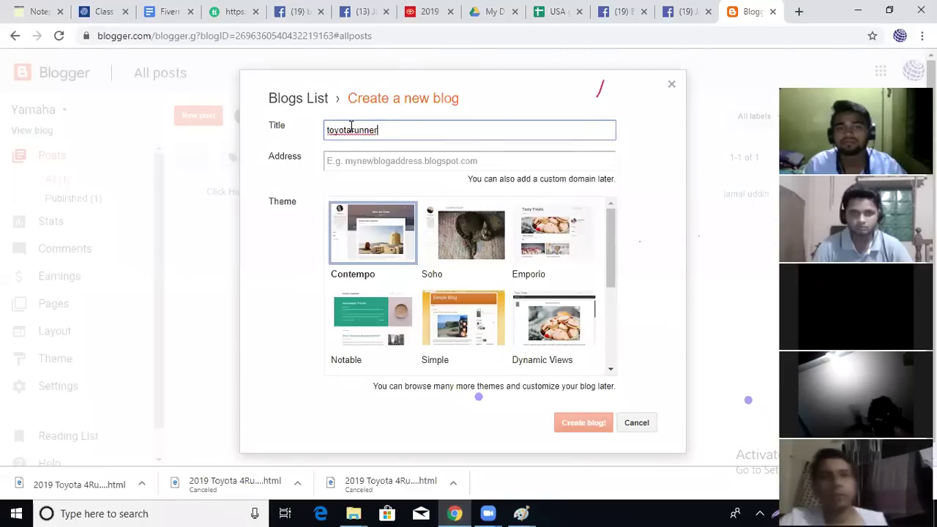
click(386, 162)
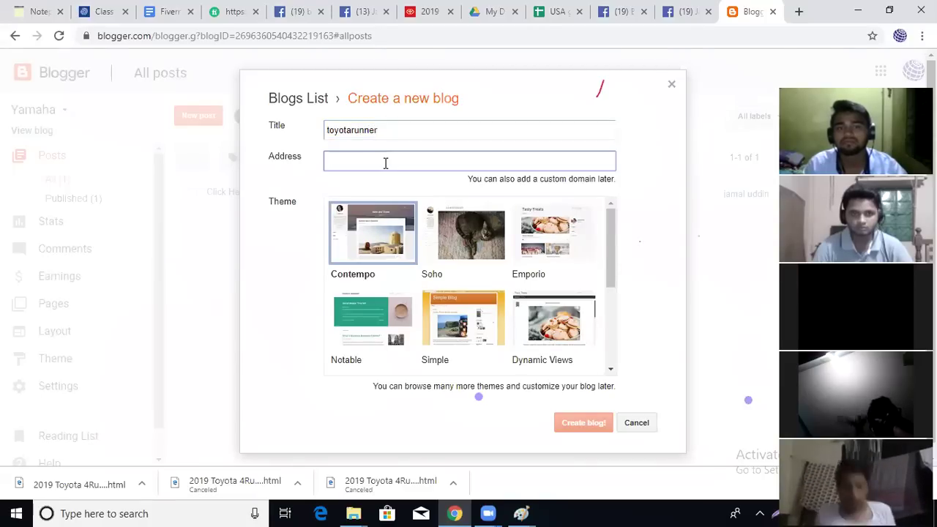
text(toytarunner123)
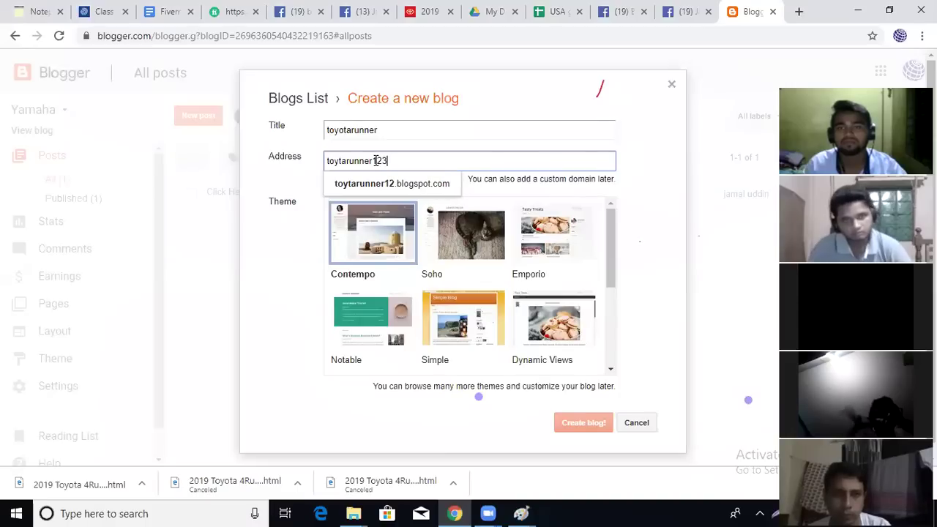
click(406, 183)
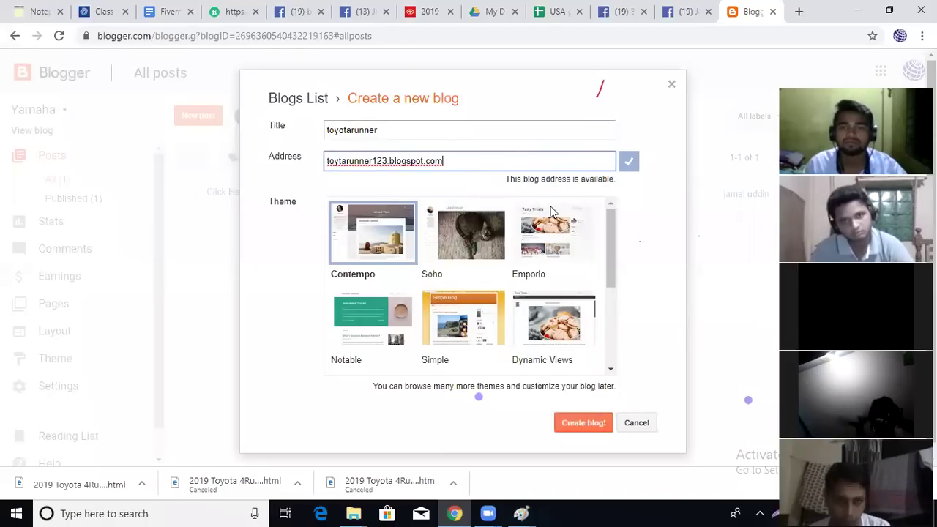
drag(612, 244, 611, 286)
click(378, 316)
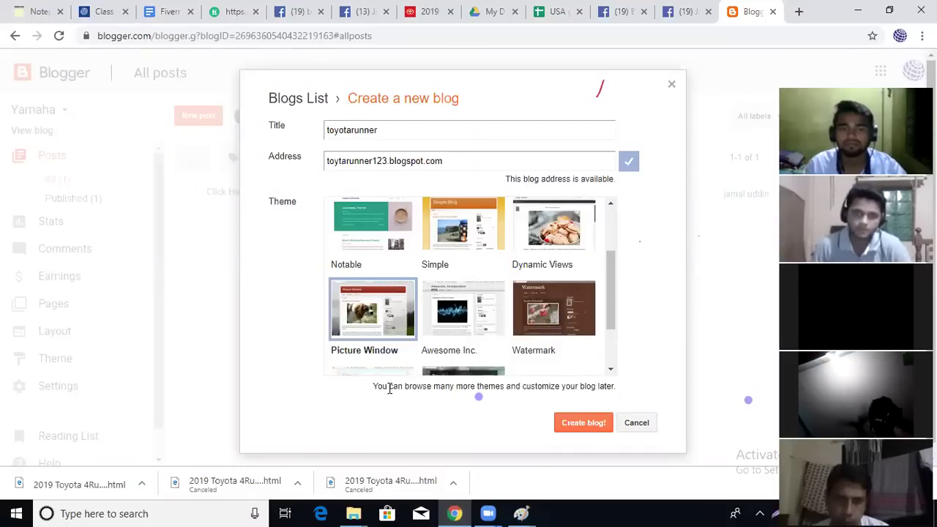
click(579, 420)
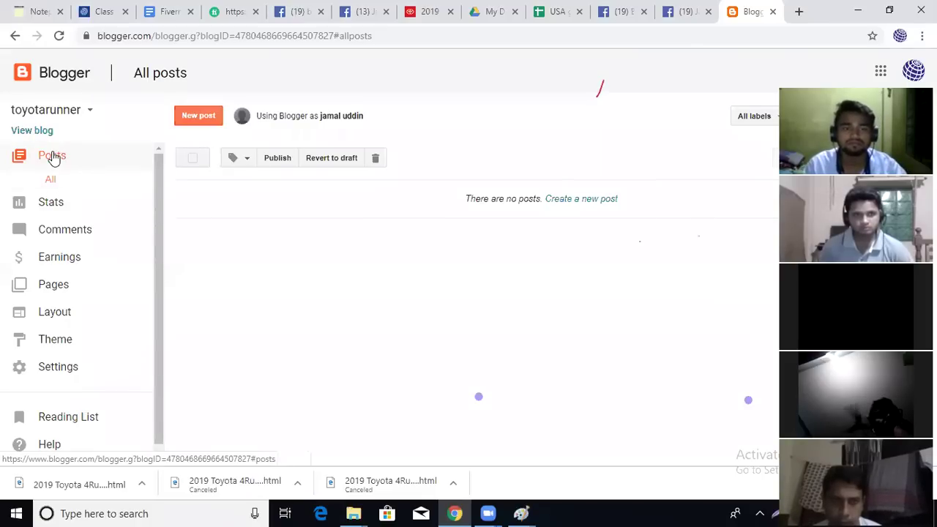
Step: Start a new post and insert the uploaded Screenshot_4 red 4Runner image
click(199, 117)
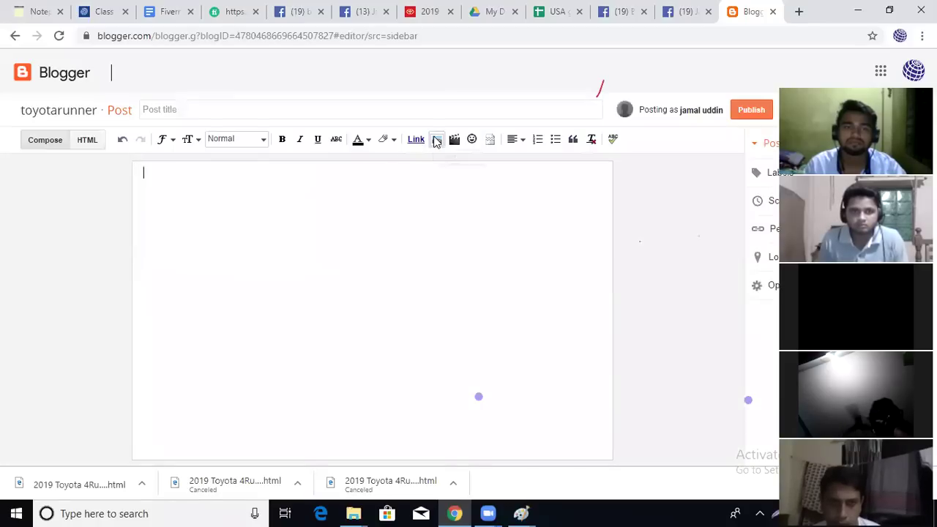
click(436, 140)
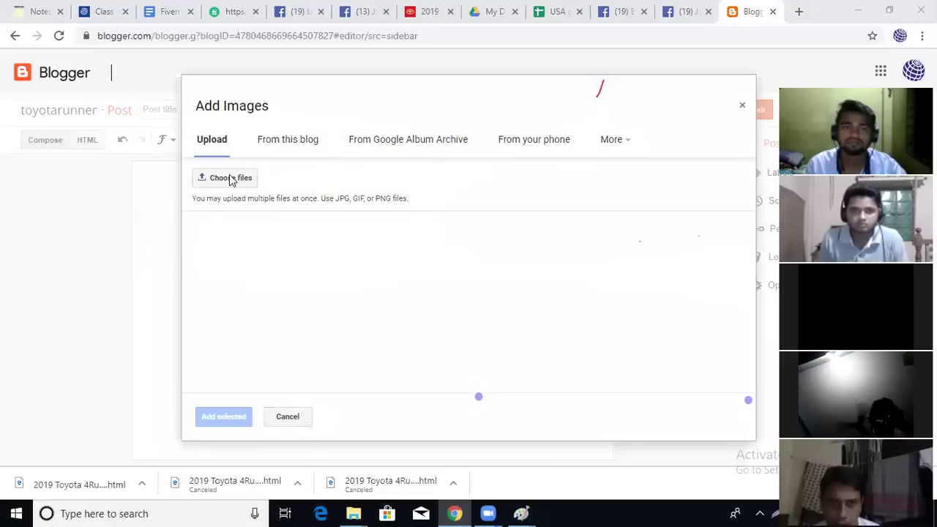
click(231, 178)
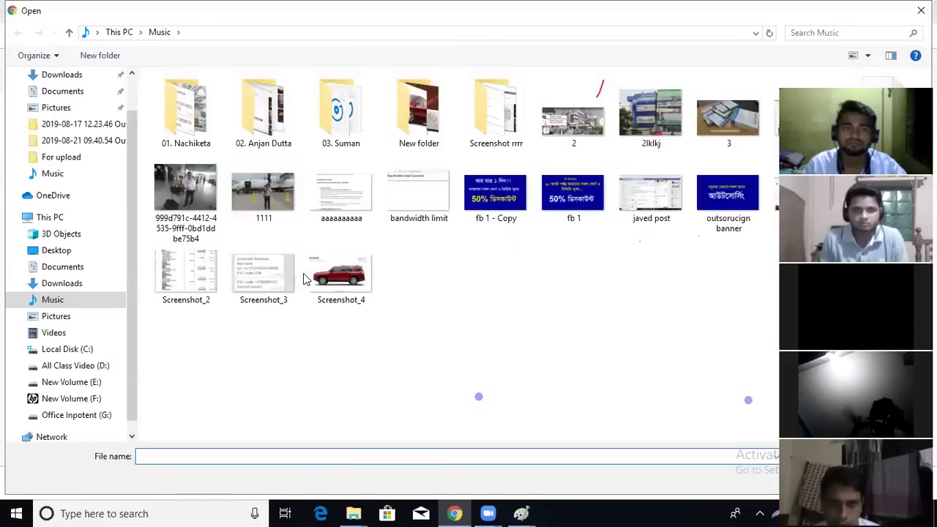
click(332, 277)
double_click(333, 276)
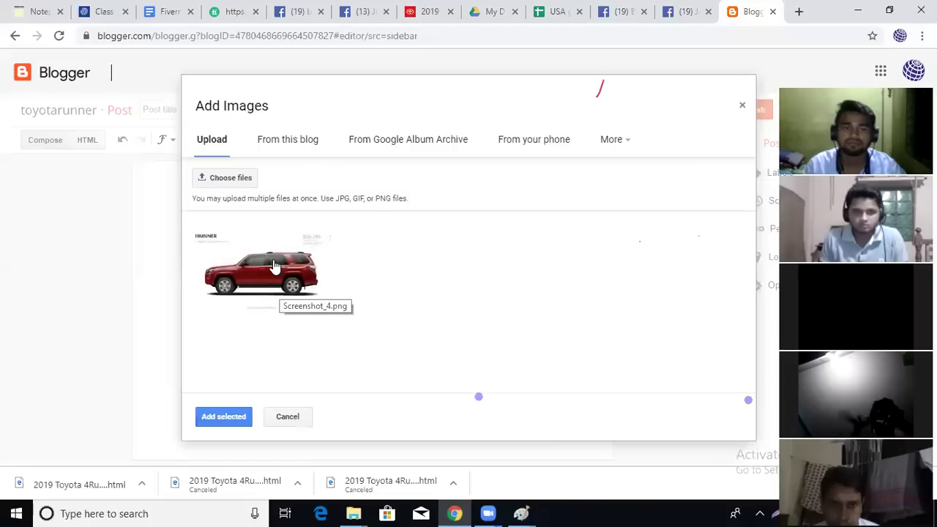
click(273, 266)
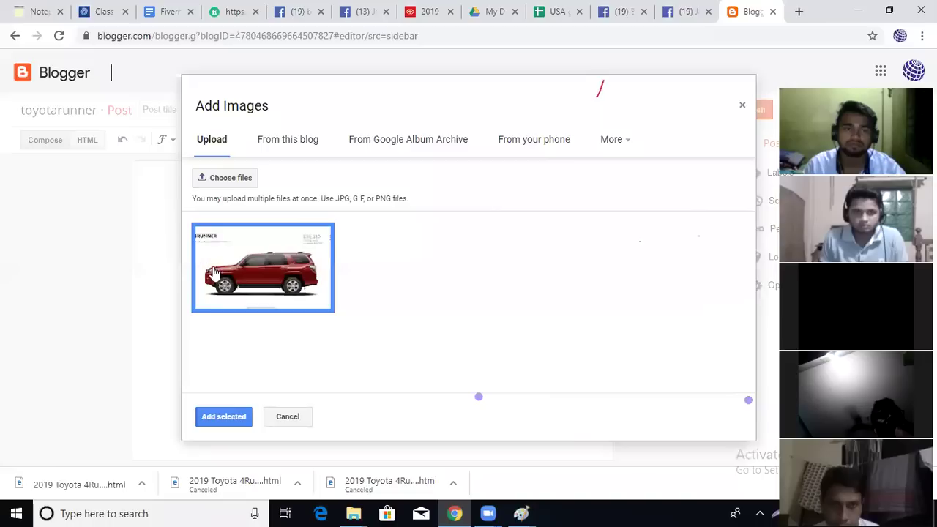
click(224, 416)
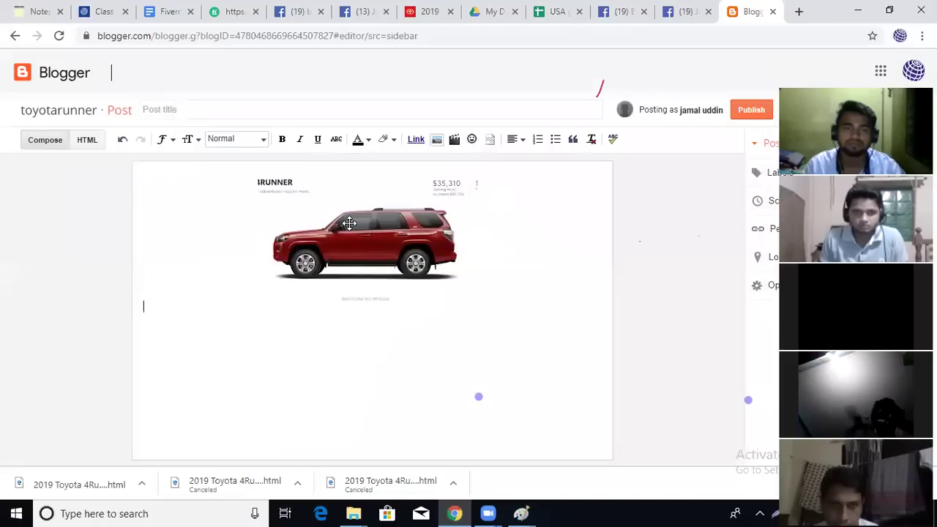
Step: Resize the car image in the post to X-Large
click(344, 229)
click(537, 276)
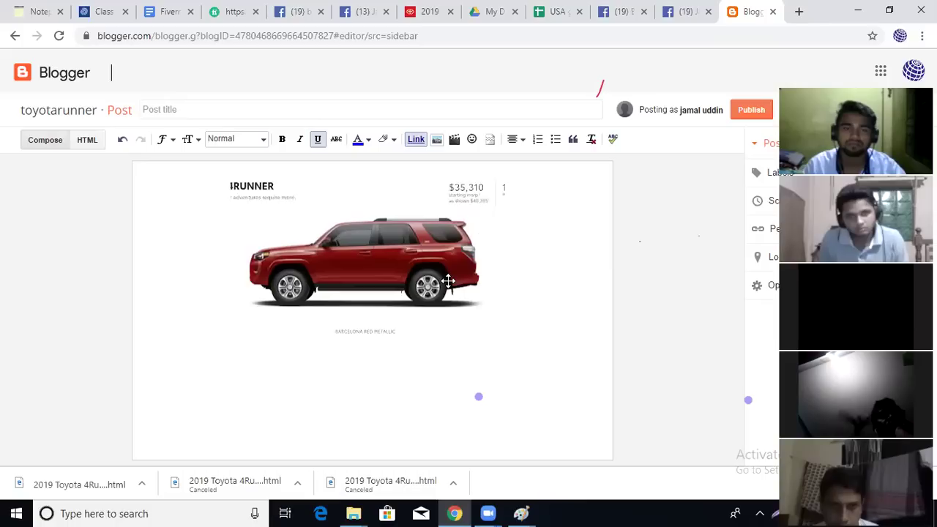
click(392, 257)
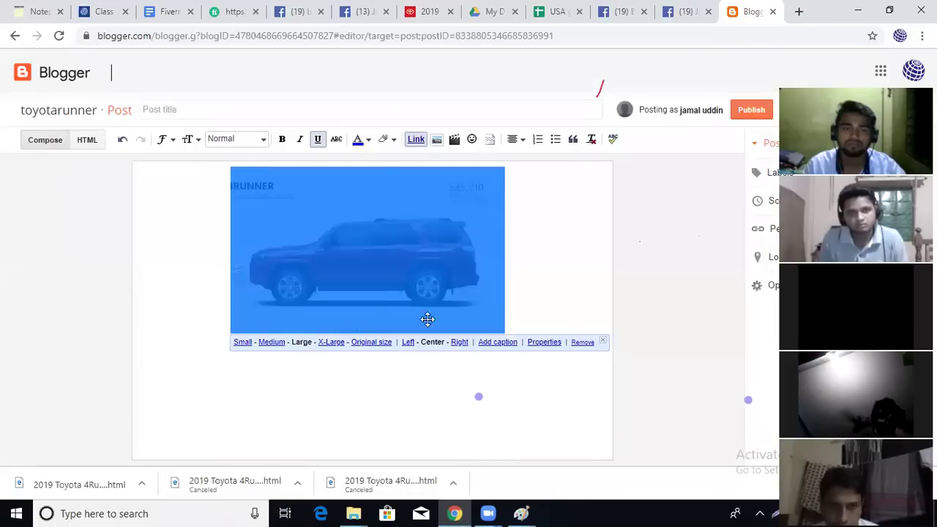
click(330, 342)
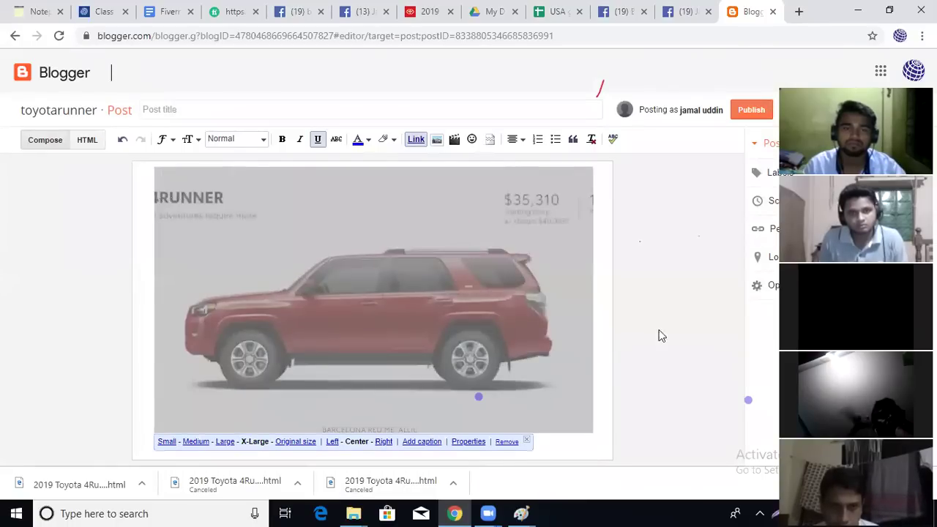
click(604, 278)
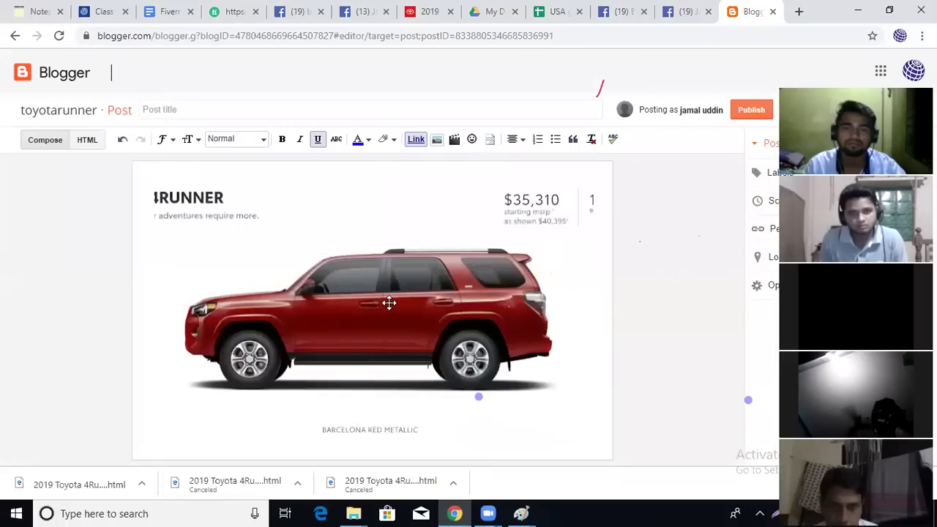
click(356, 286)
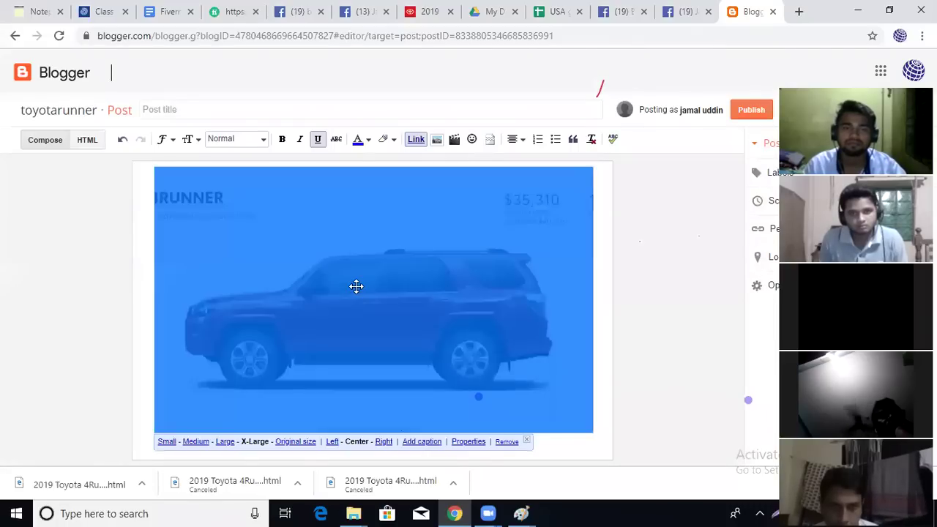
Step: Start a link on the car image and clear the wrongly pasted address
click(366, 241)
click(415, 139)
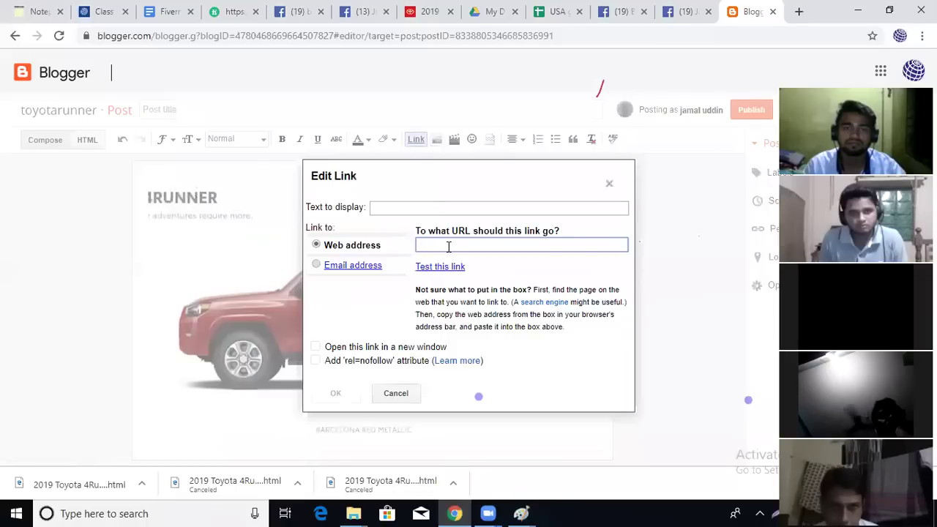
right_click(449, 245)
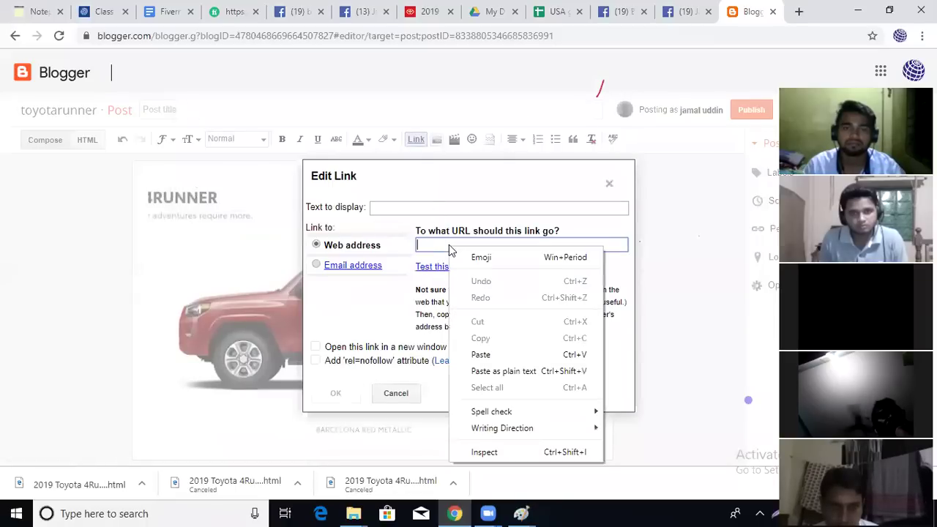
click(479, 358)
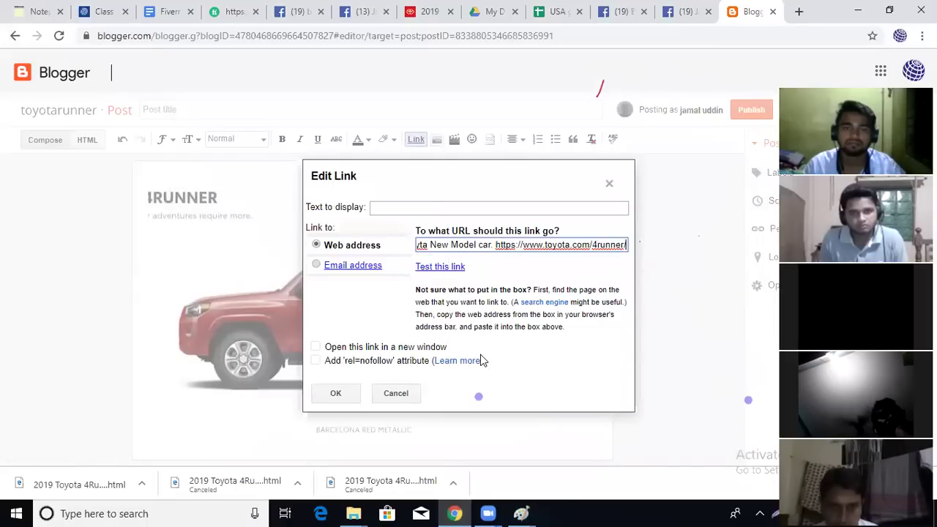
key(ctrl+a)
key(BackSpace)
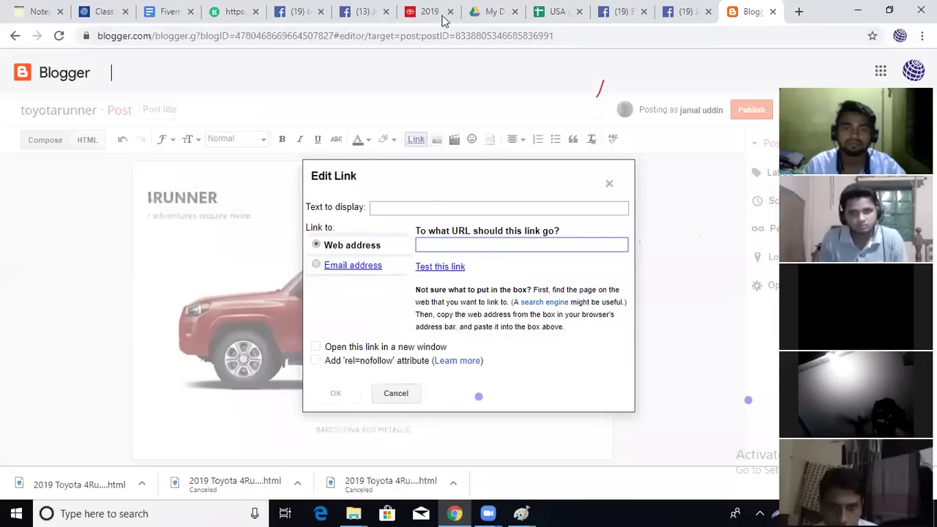
click(431, 16)
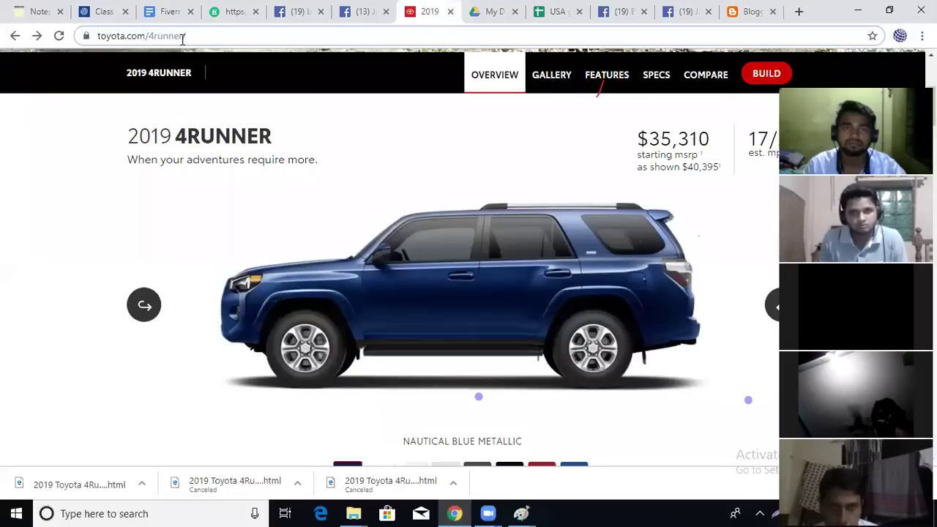
click(211, 36)
right_click(212, 36)
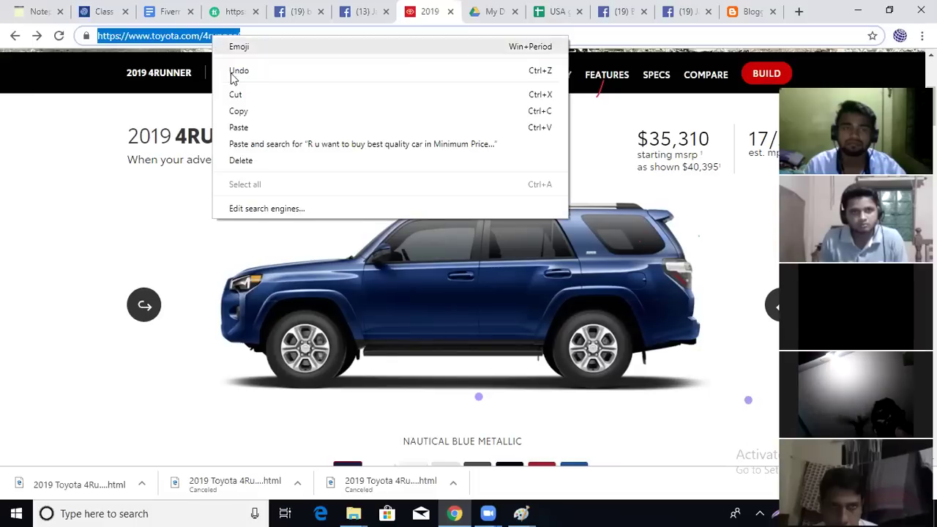
click(235, 109)
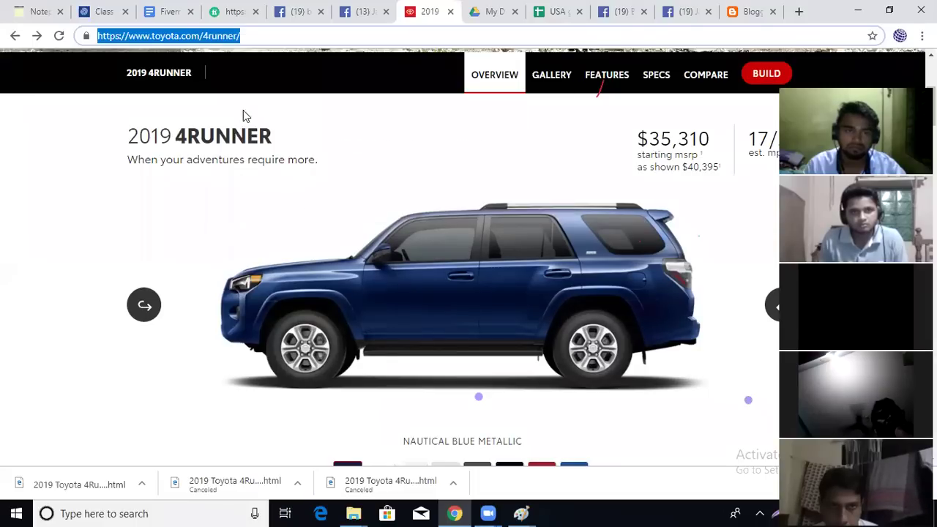
click(753, 12)
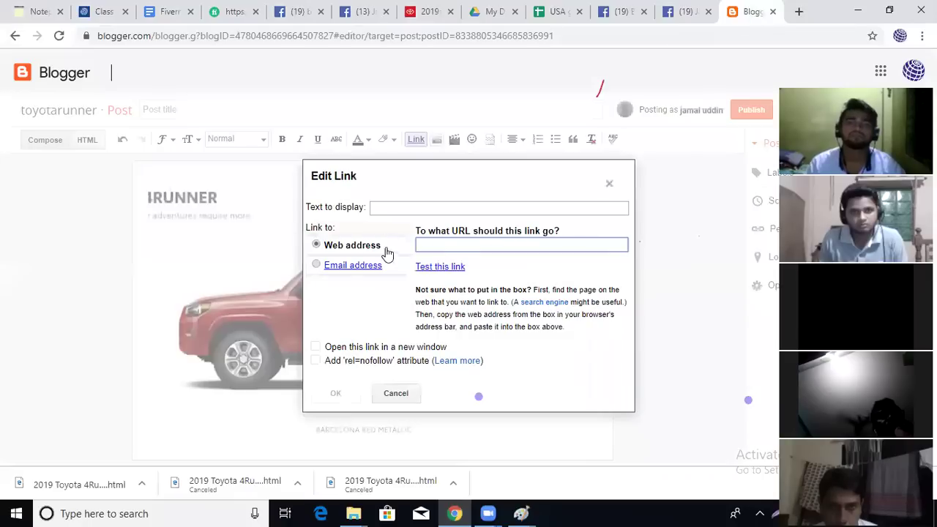
right_click(440, 245)
click(464, 350)
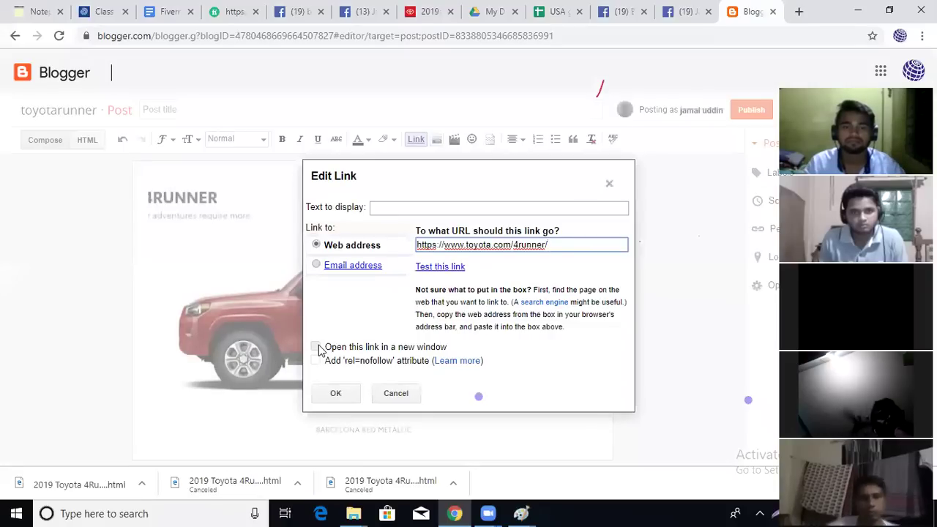
click(317, 348)
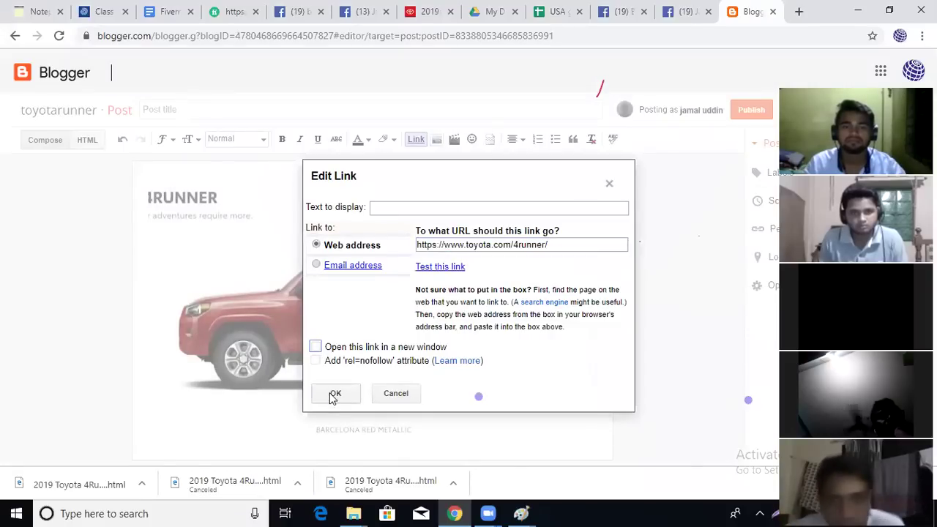
click(334, 394)
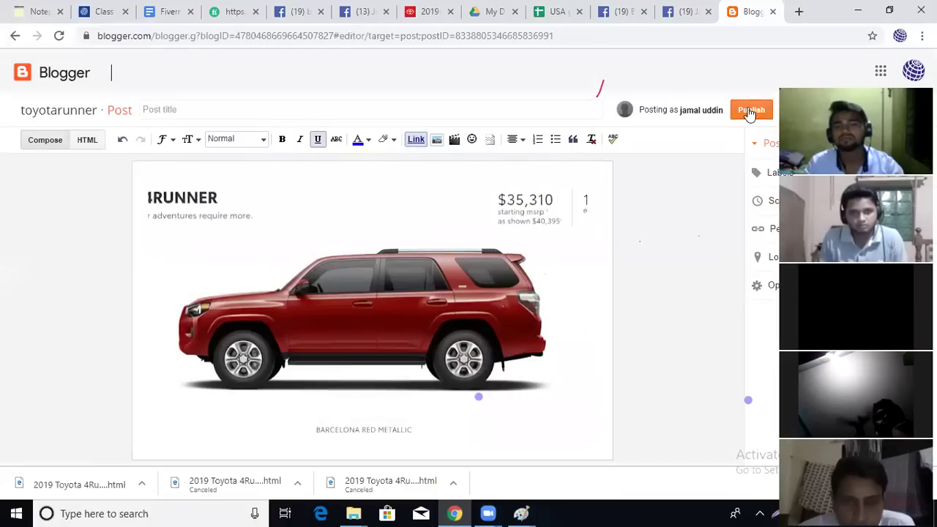
Step: Add a 'Click Here' line below the image in Largest size and bold
click(572, 381)
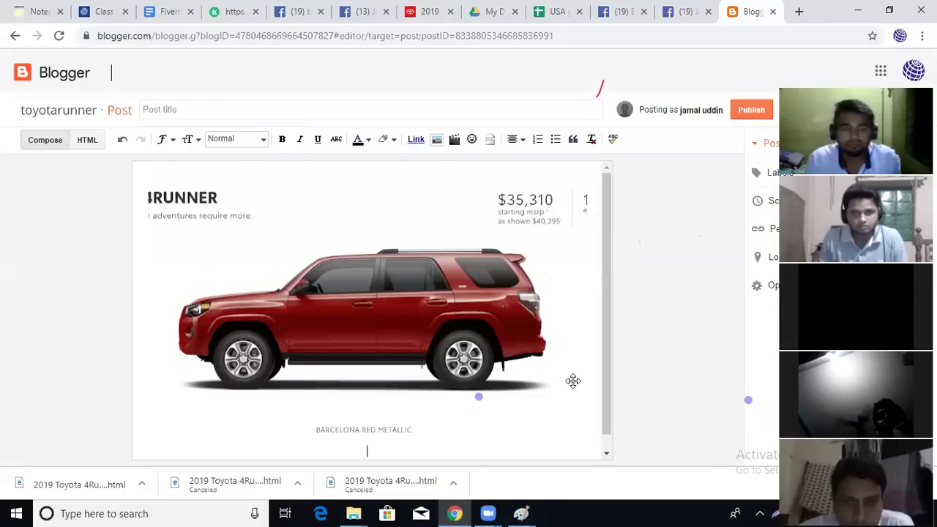
text(re)
scroll(423, 439, down, 1)
triple_click(318, 434)
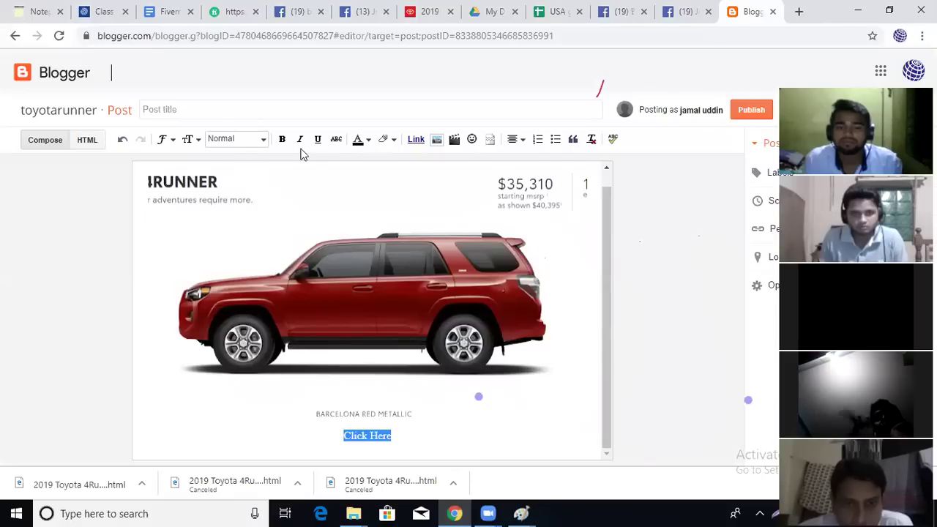
click(200, 141)
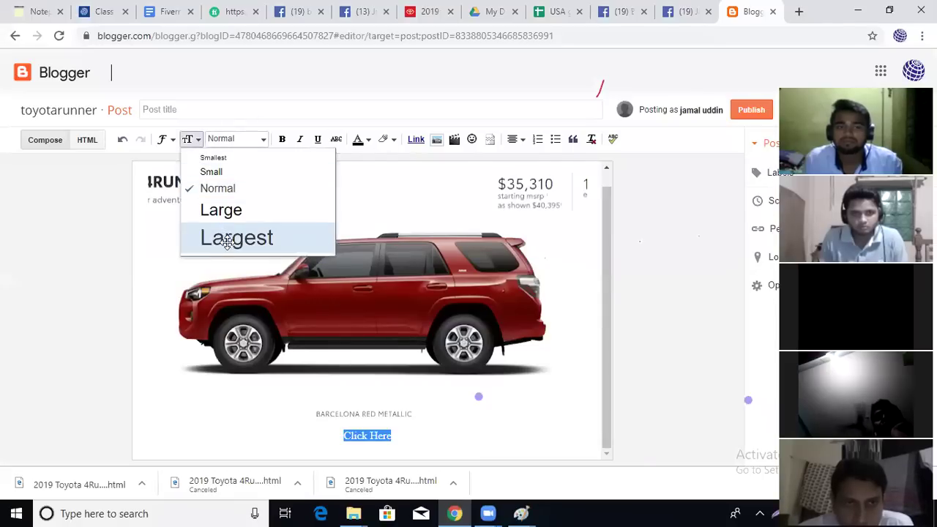
click(226, 237)
click(281, 140)
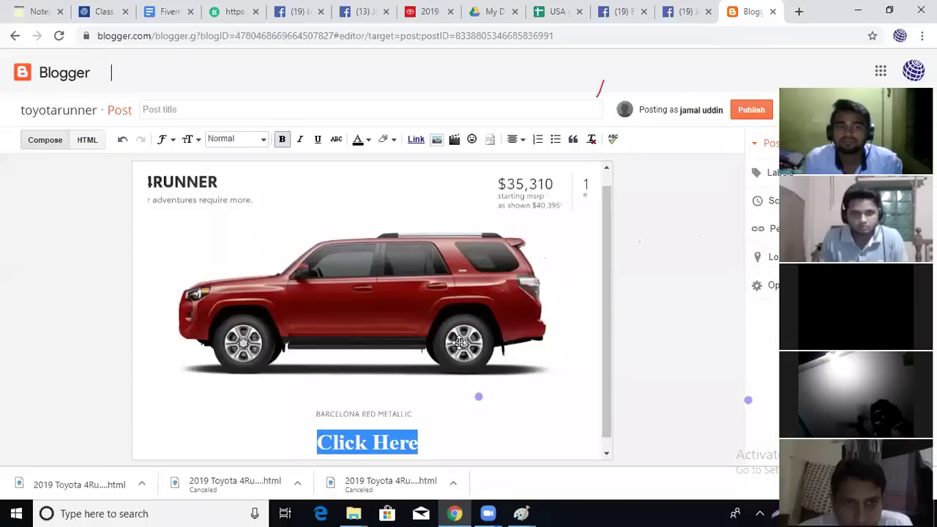
click(476, 445)
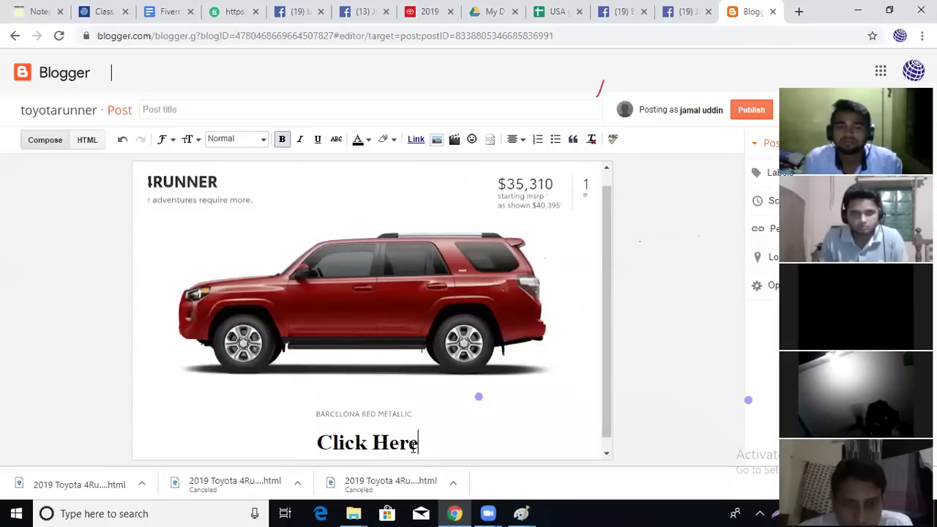
drag(429, 444, 295, 441)
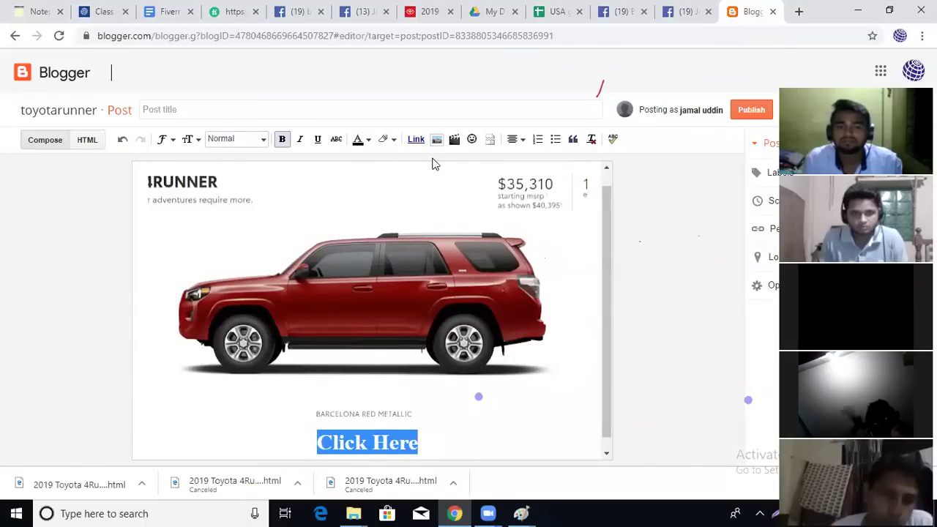
click(415, 140)
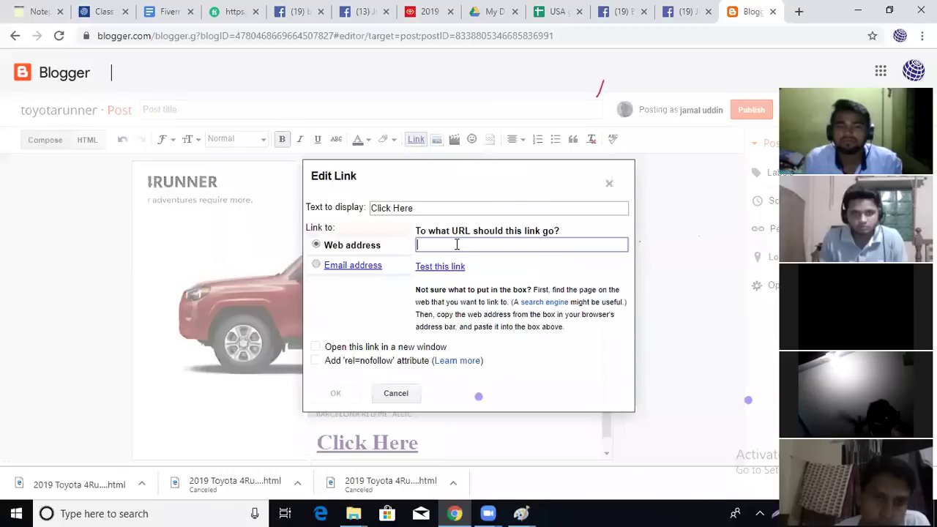
right_click(457, 246)
click(487, 354)
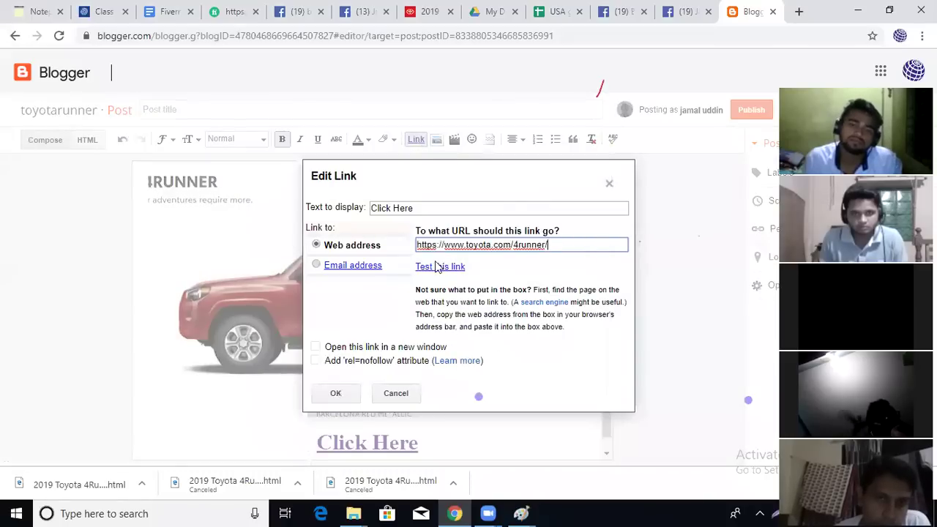
click(330, 391)
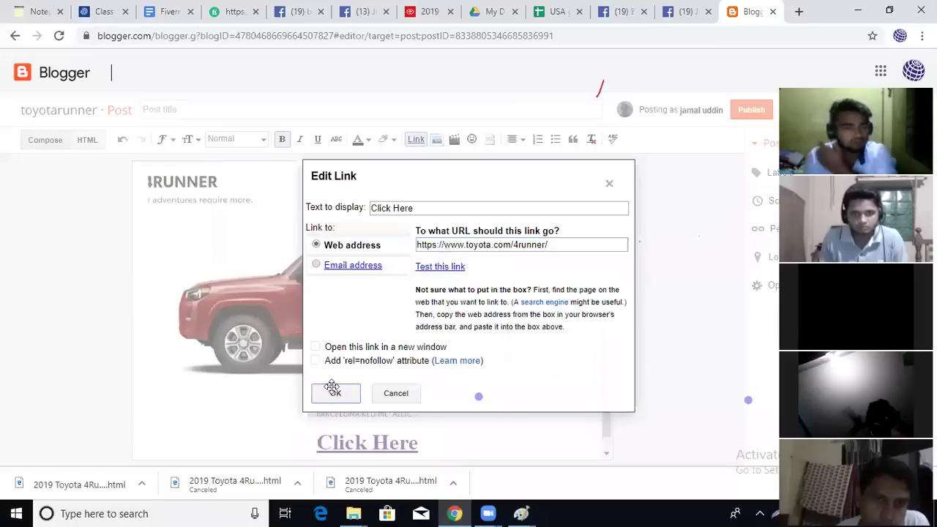
scroll(504, 322, down, 1)
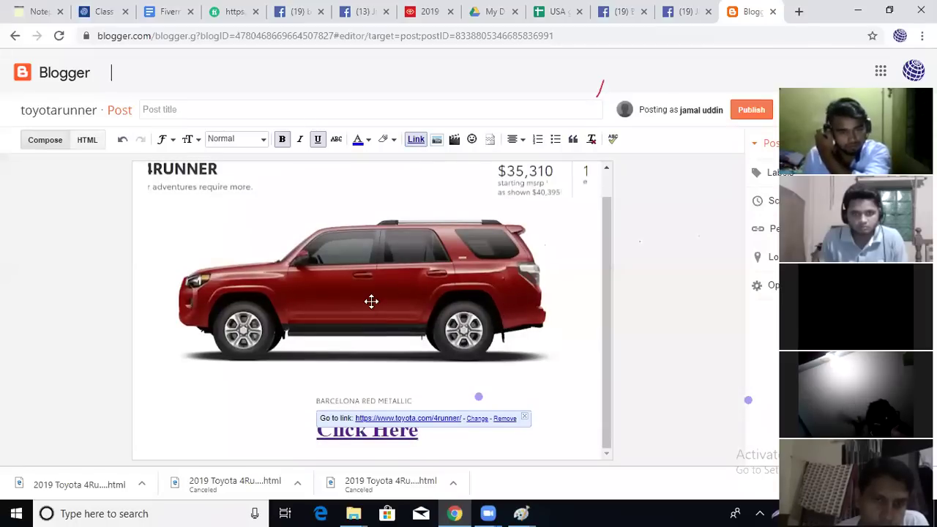
click(748, 111)
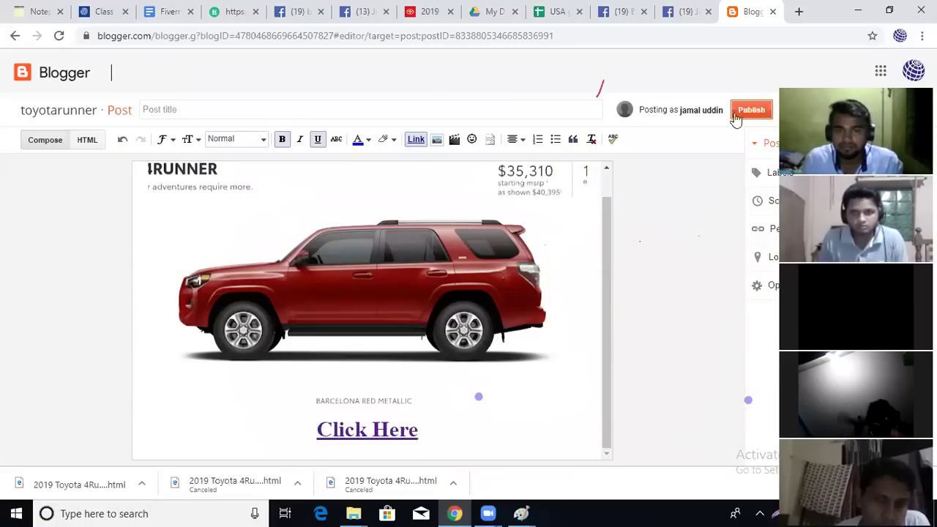
Step: Publish the post and open the live toyotarunner blog in a new tab
click(746, 113)
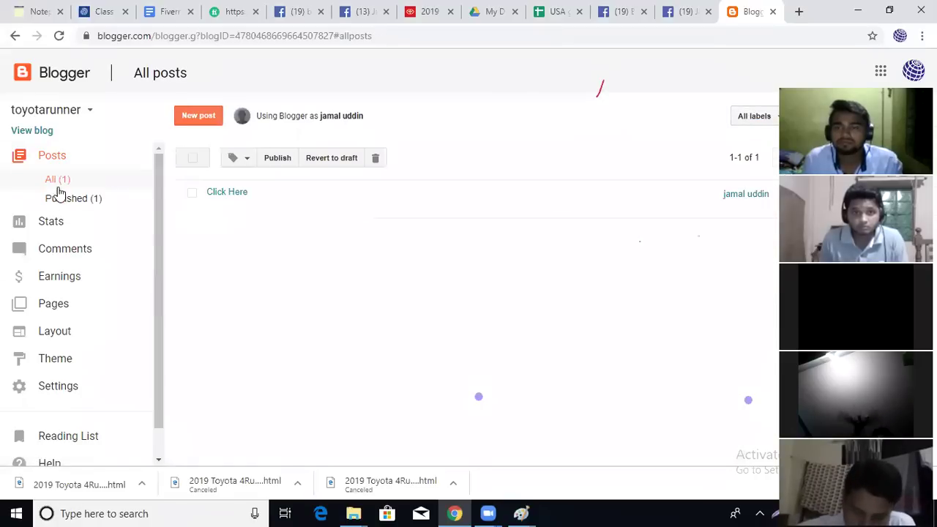
click(43, 131)
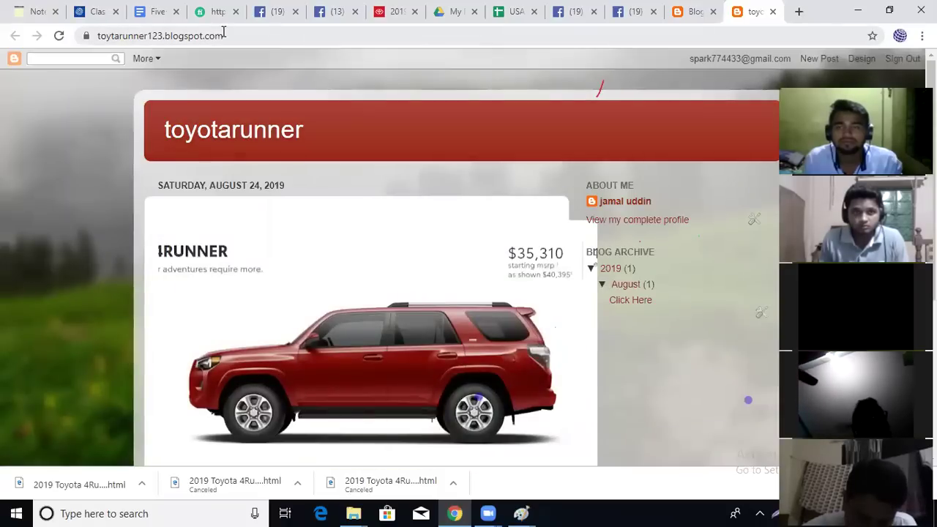
click(223, 32)
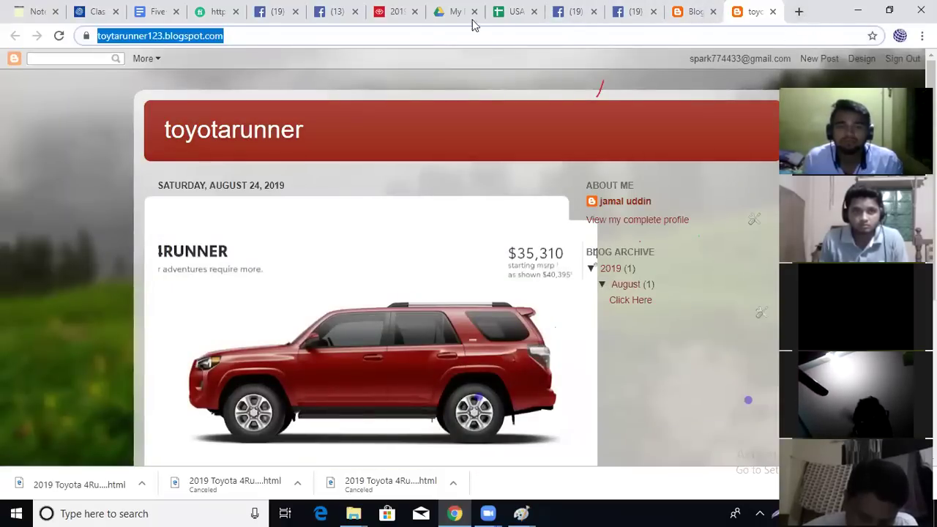
click(395, 13)
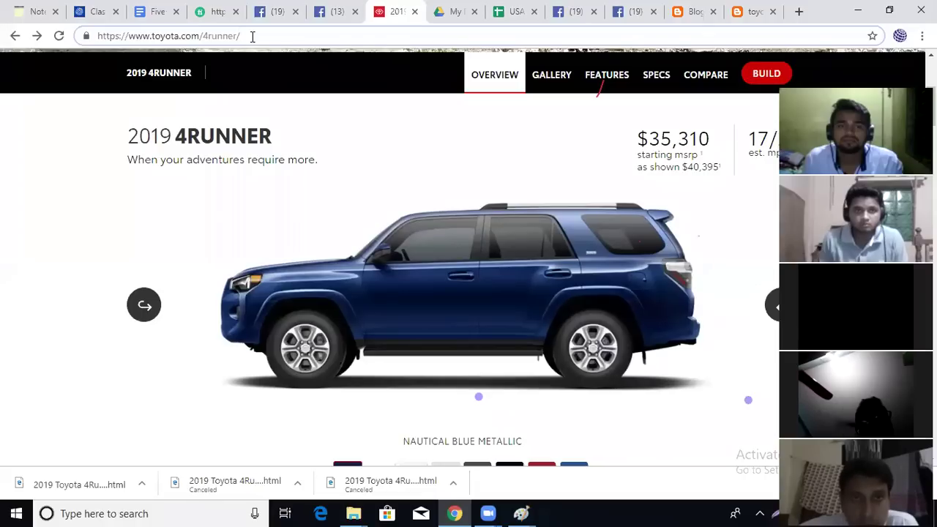
click(170, 35)
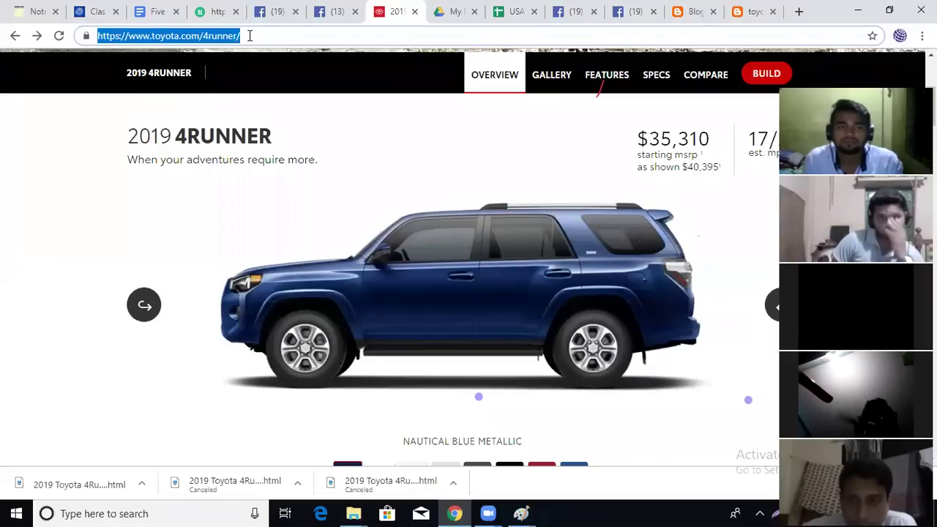
click(249, 35)
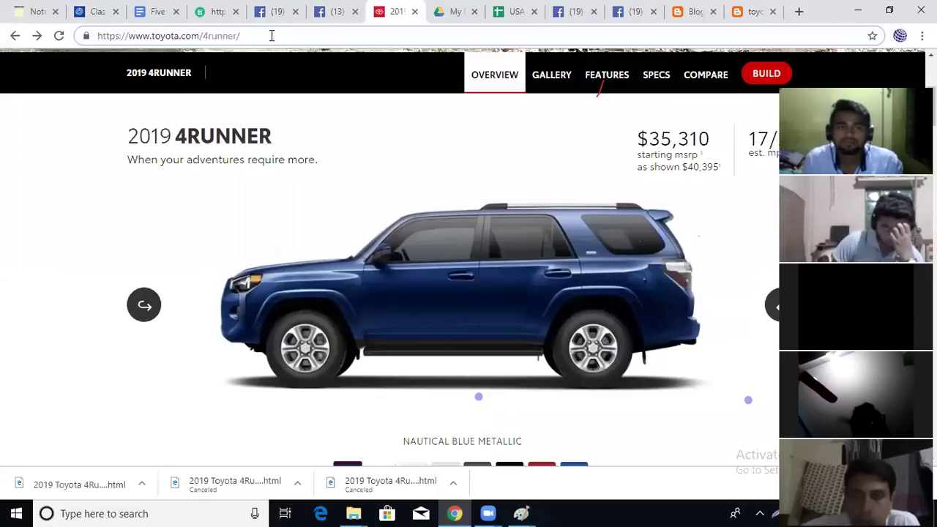
click(753, 11)
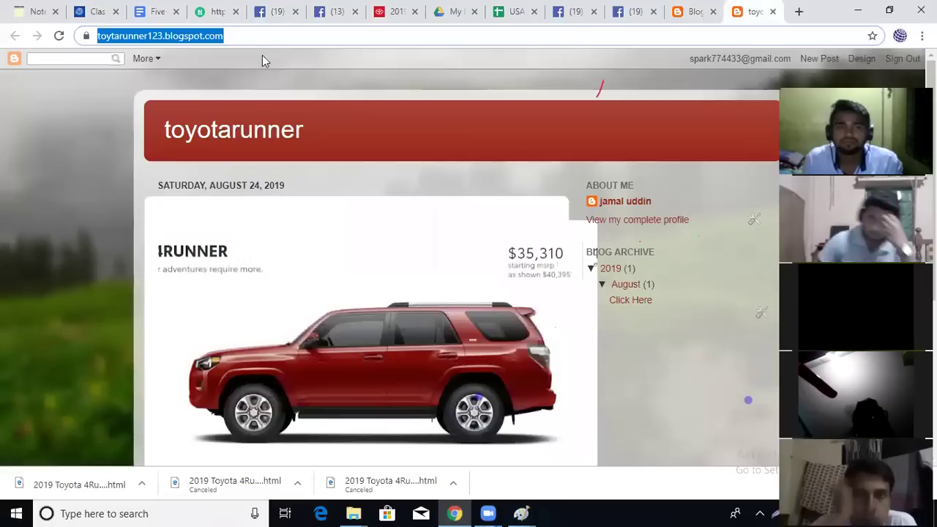
click(271, 36)
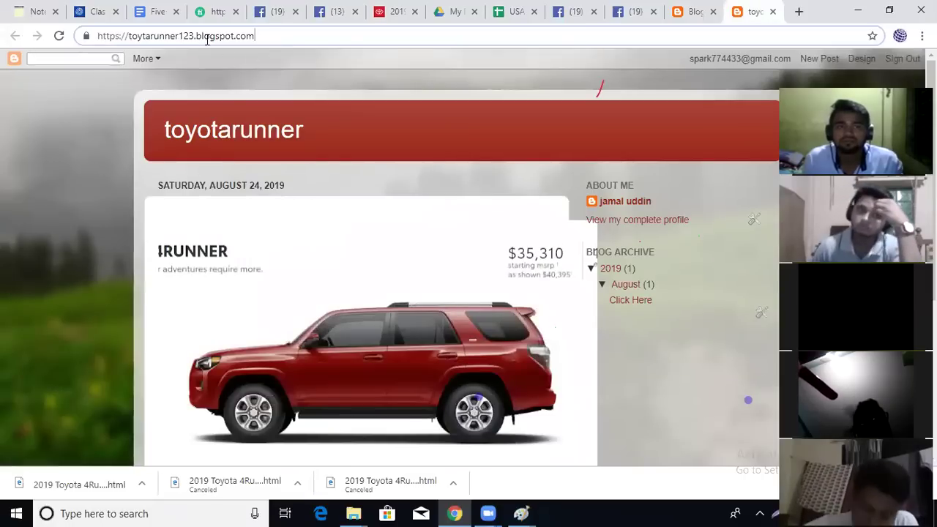
Step: Copy the blog's toytarunner123.blogspot.com address from the address bar
drag(254, 35, 91, 36)
click(394, 11)
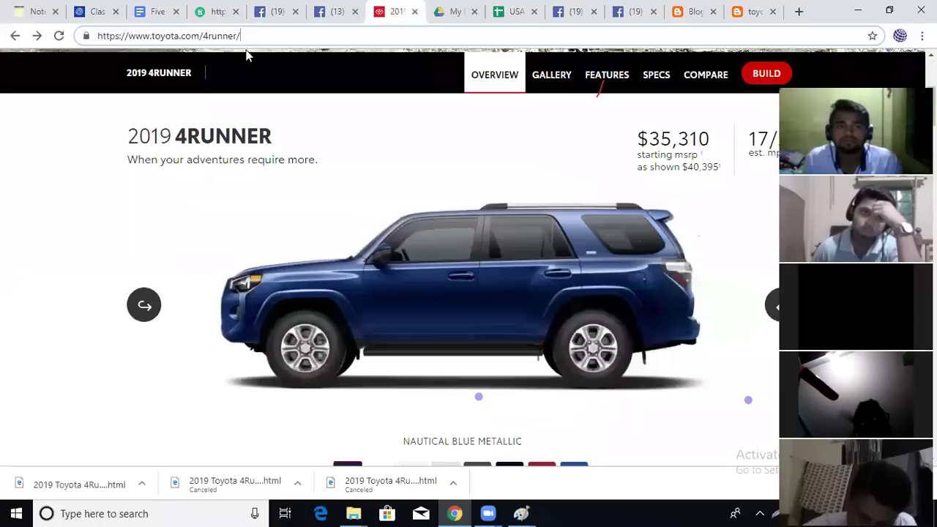
drag(264, 37, 69, 36)
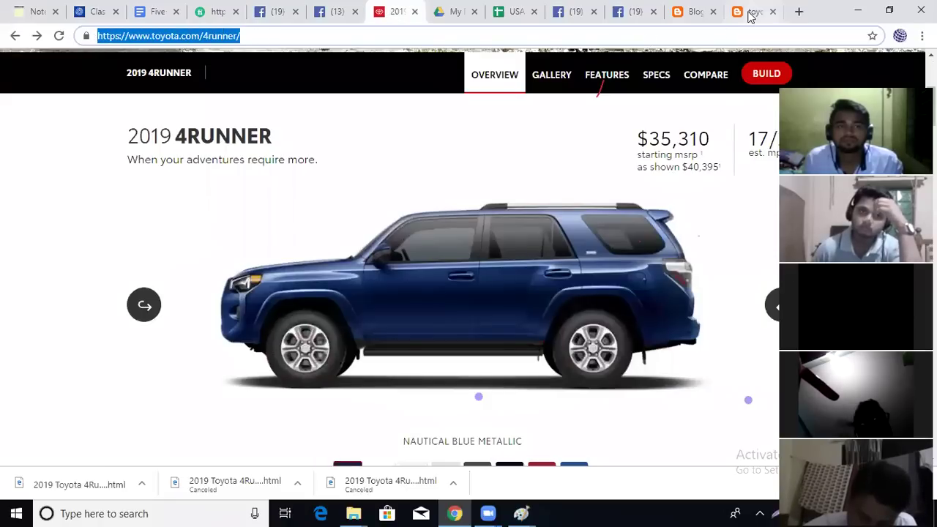
click(752, 13)
click(285, 35)
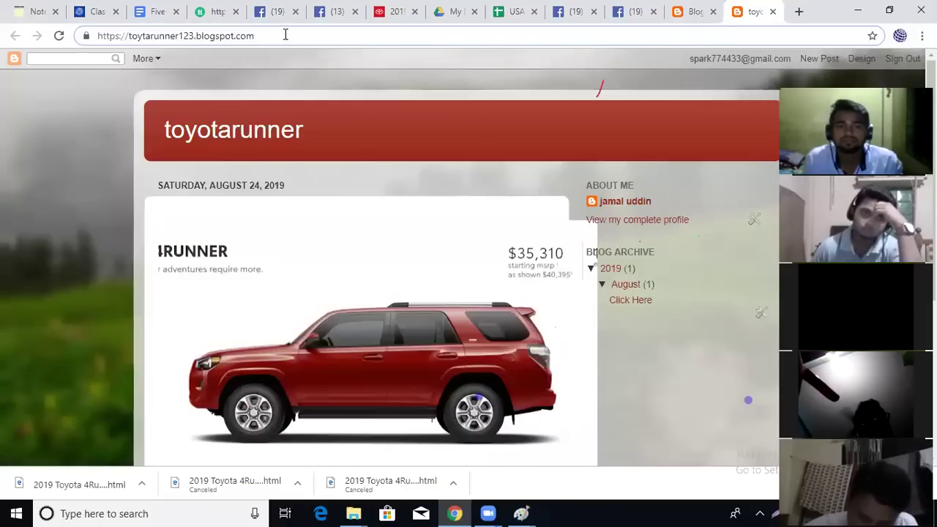
drag(261, 35, 101, 35)
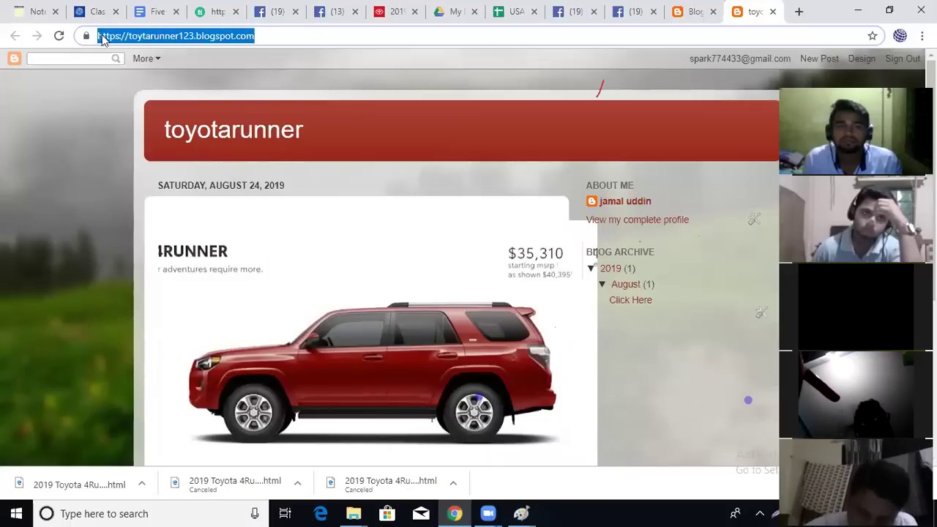
click(281, 34)
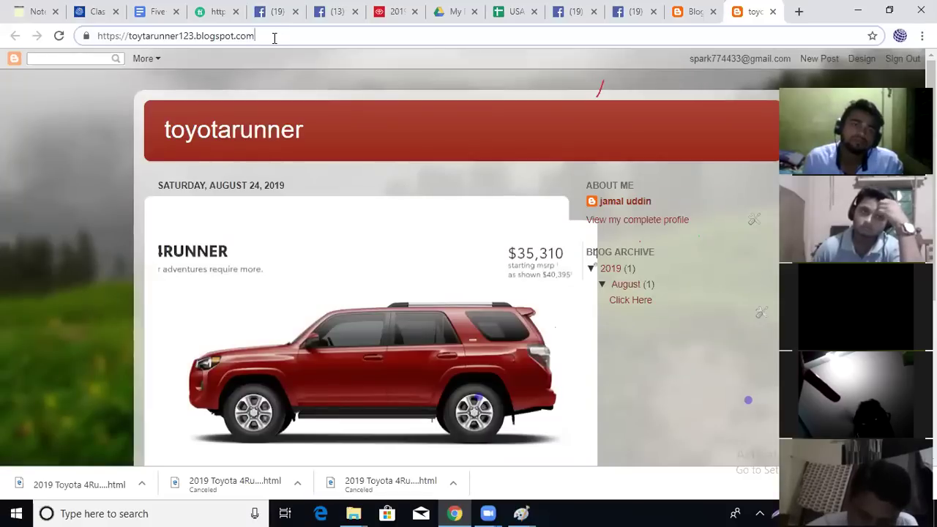
drag(274, 38, 76, 36)
right_click(141, 38)
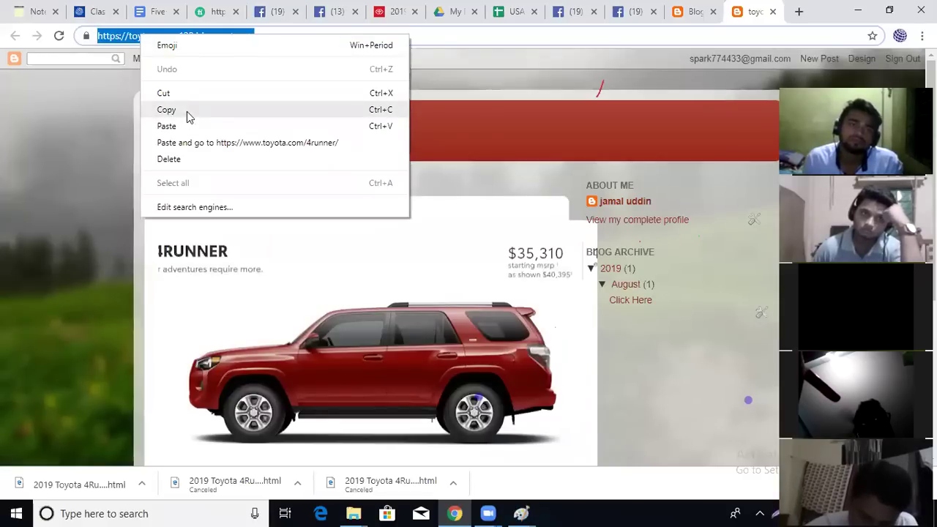
click(187, 112)
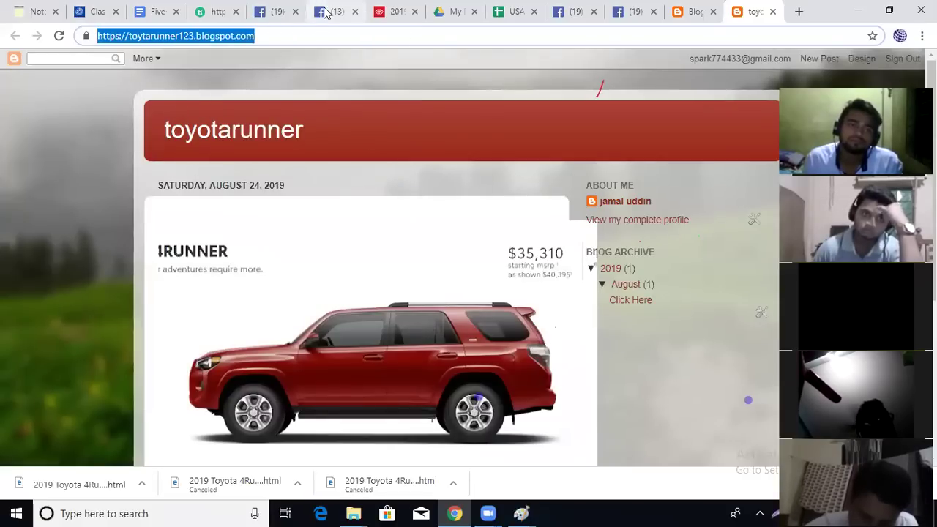
click(326, 11)
Step: Go to the personal Facebook profile timeline and find the old red 4Runner post
click(272, 13)
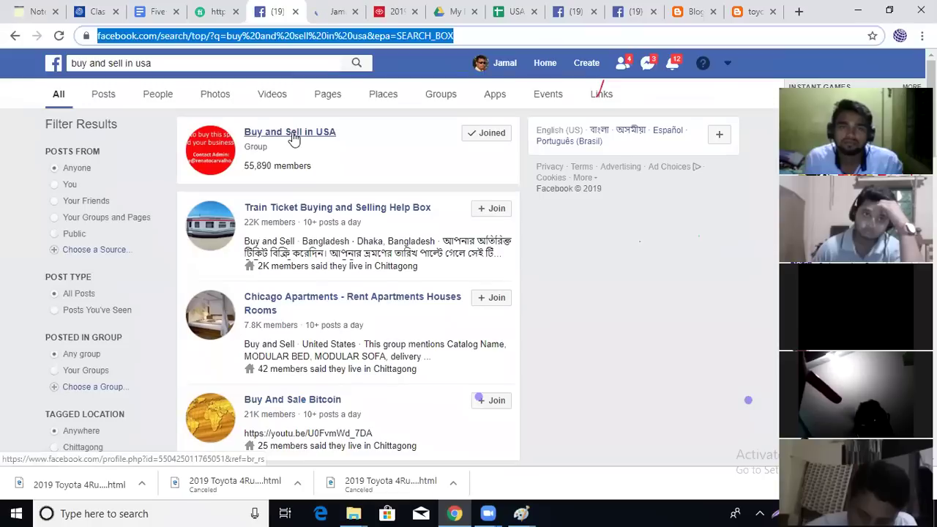
click(293, 138)
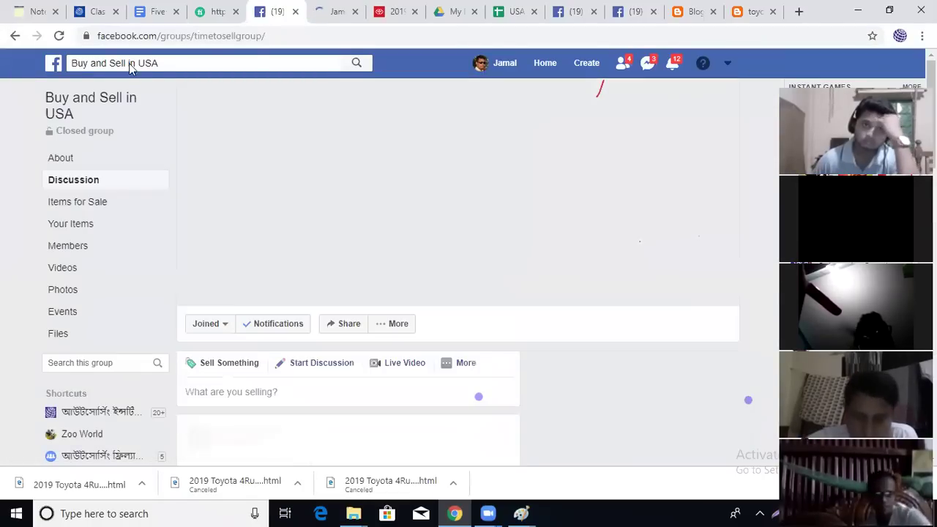
click(628, 13)
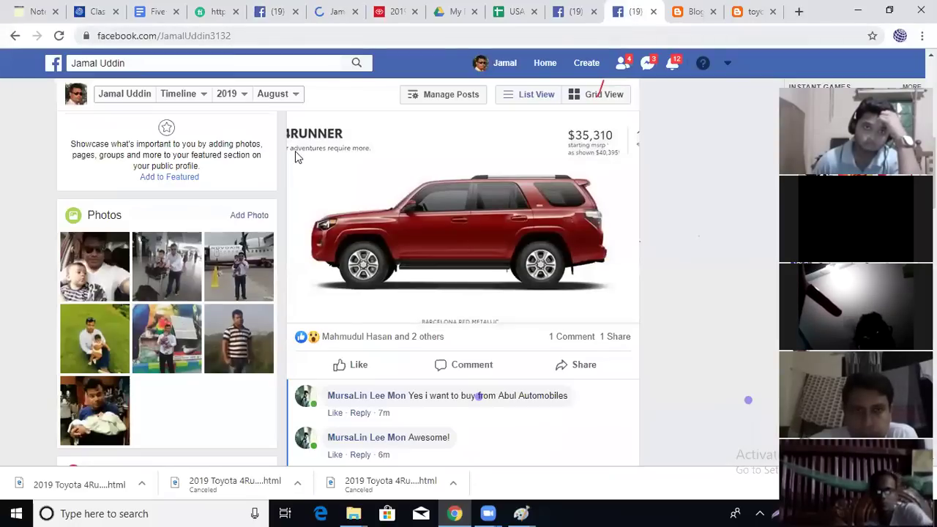
scroll(517, 292, up, 5)
scroll(669, 418, down, 8)
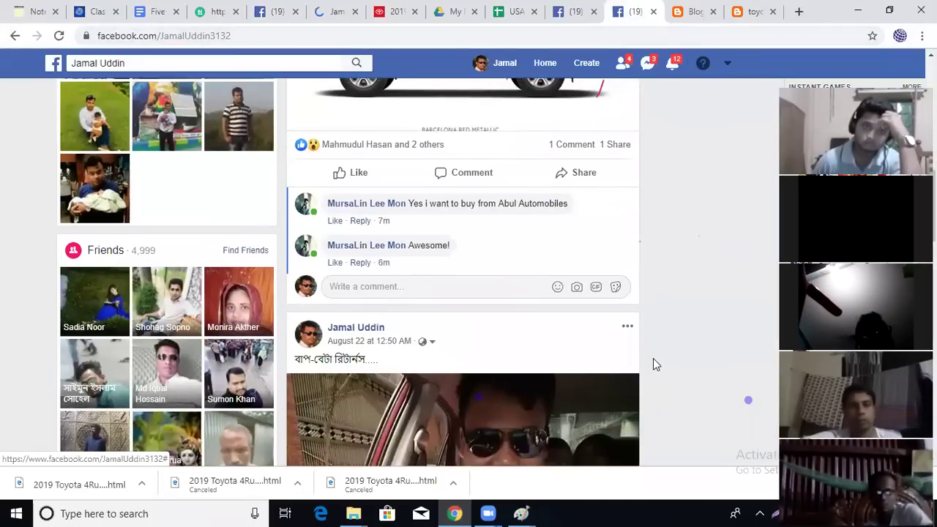
scroll(654, 362, up, 2)
scroll(502, 305, up, 2)
scroll(505, 299, down, 2)
scroll(505, 301, up, 1)
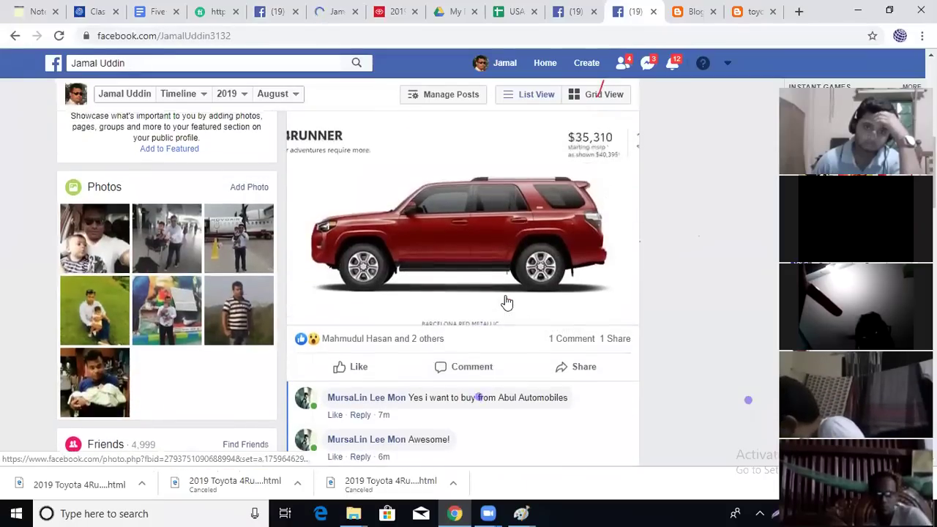
scroll(610, 176, up, 1)
scroll(610, 176, up, 1)
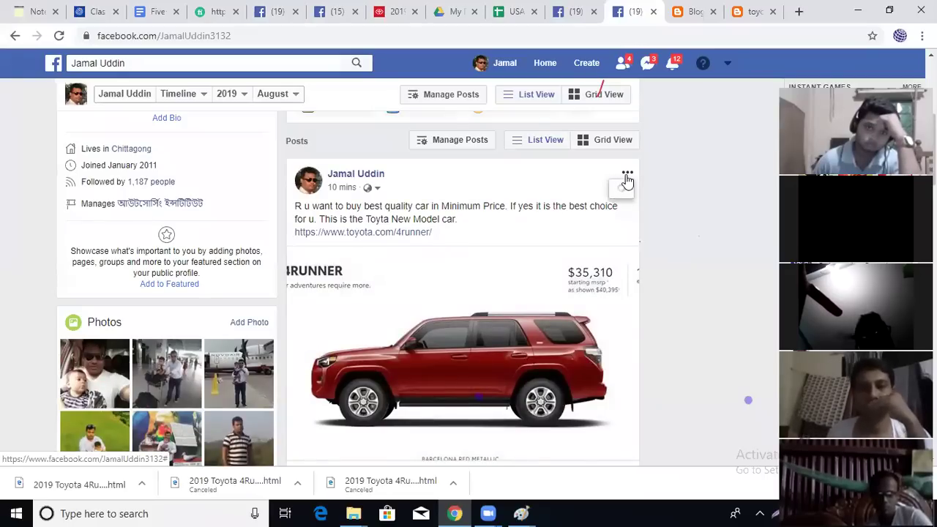
Step: Delete the old toyota.com-linked 4Runner post from the timeline
click(627, 176)
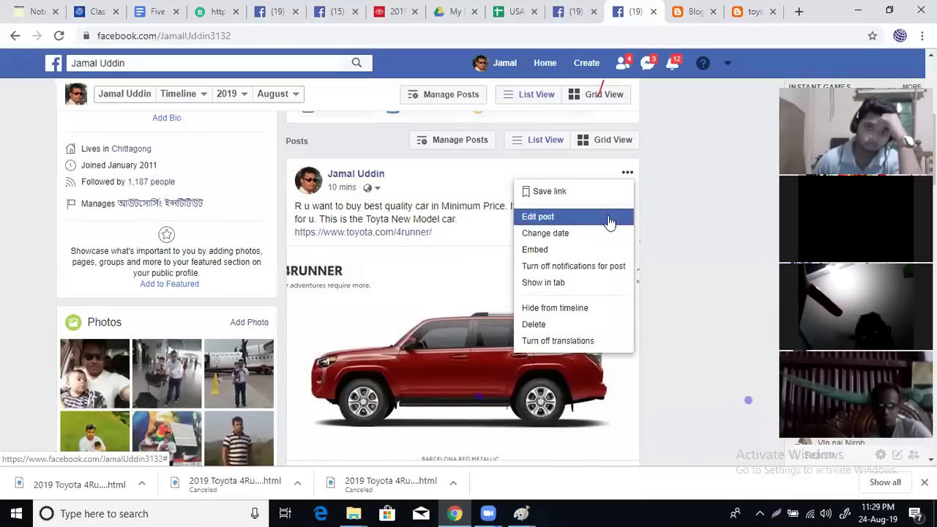
click(568, 328)
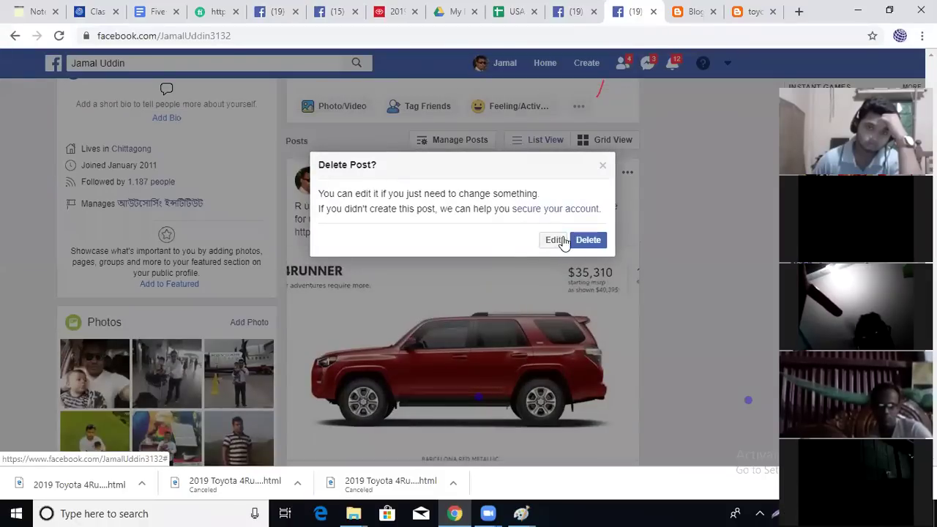
click(586, 242)
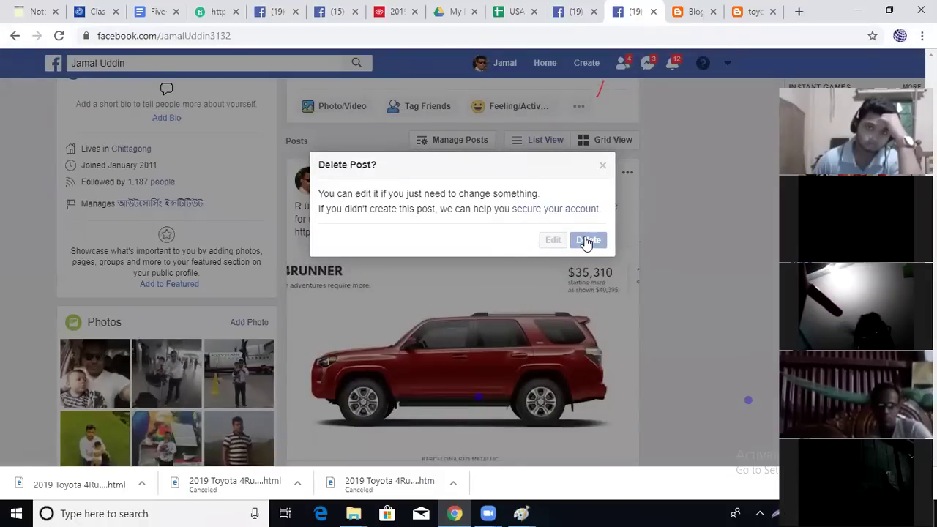
scroll(494, 240, up, 1)
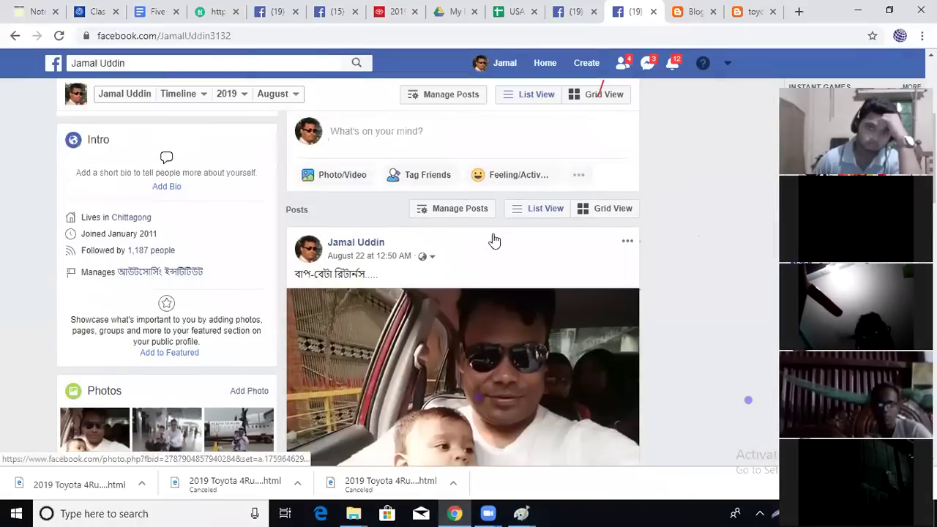
scroll(494, 240, up, 2)
Step: Paste the blog address into a new post draft, then discard it and reload the profile
click(397, 270)
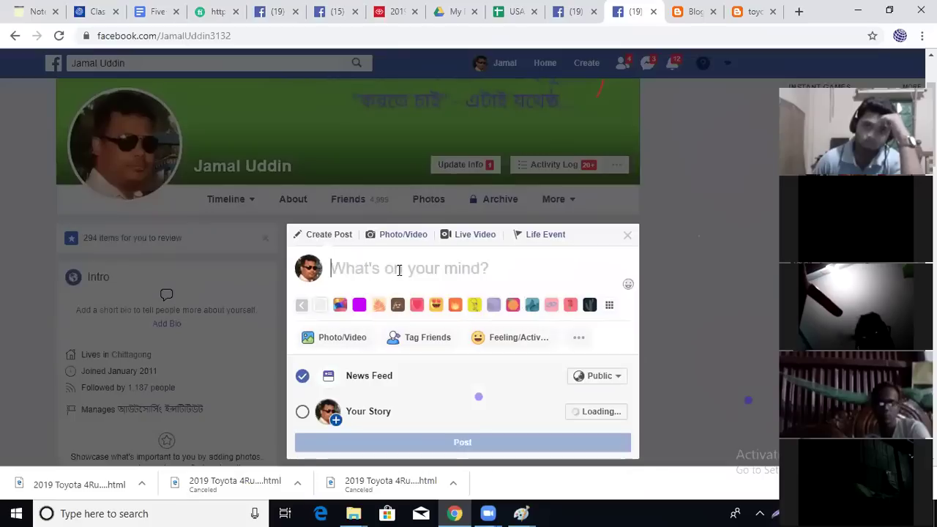
key(ctrl+v)
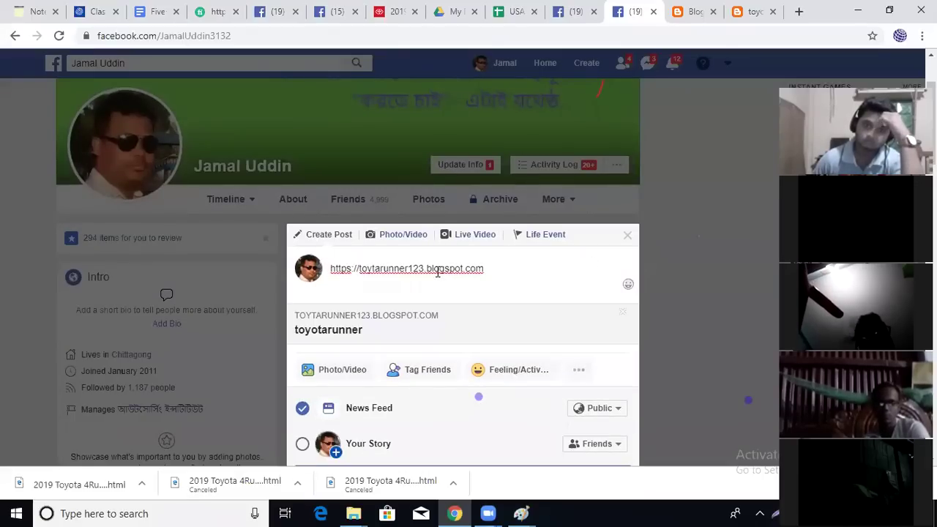
click(520, 289)
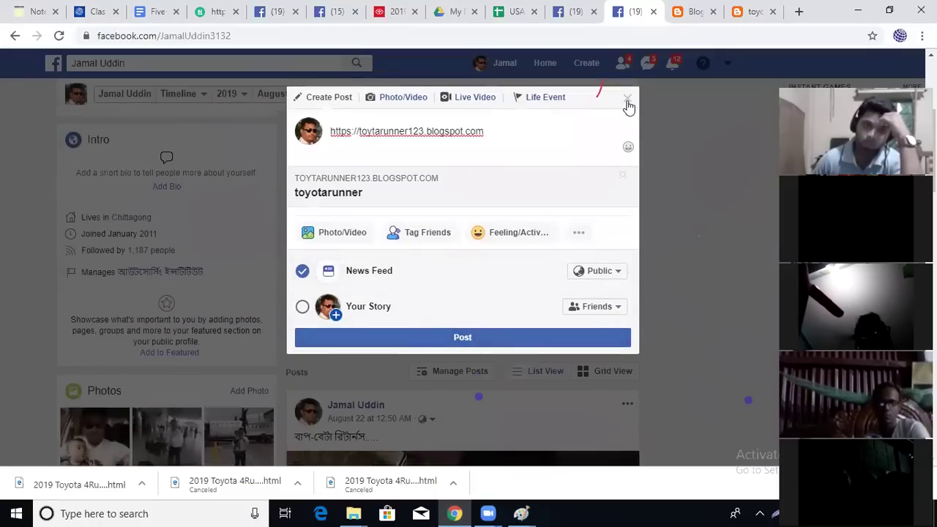
click(627, 103)
scroll(92, 111, up, 3)
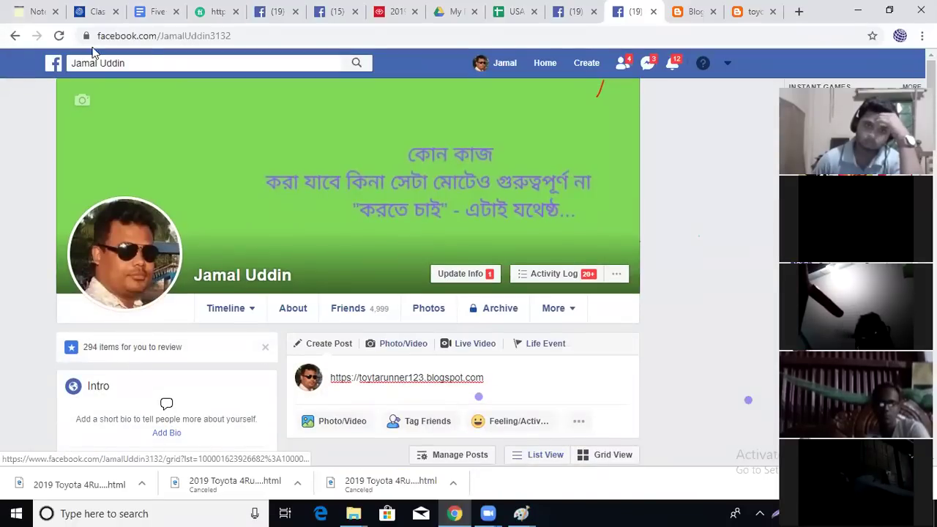
click(59, 36)
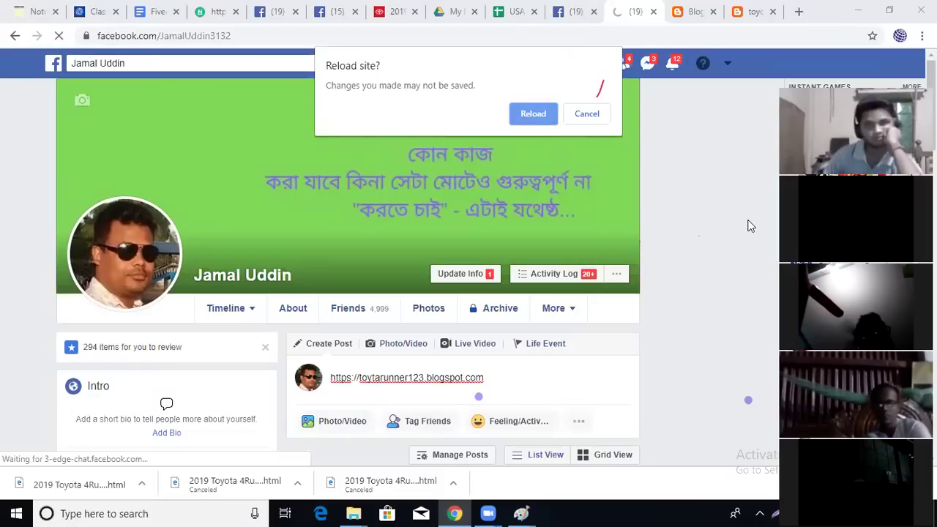
click(534, 115)
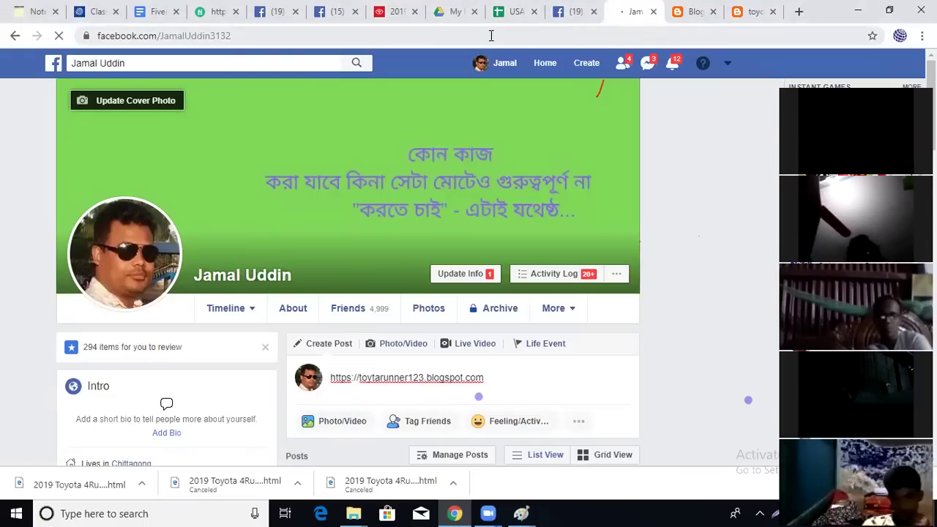
scroll(389, 310, down, 3)
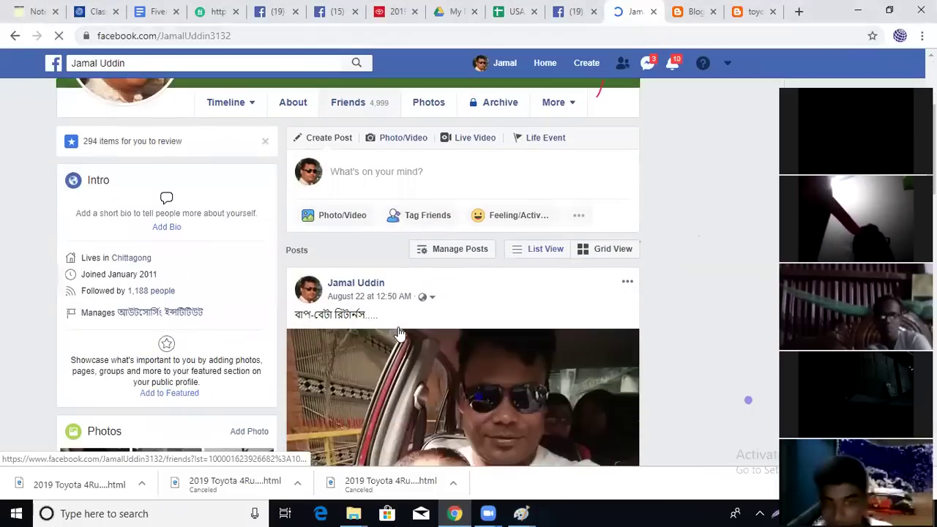
scroll(377, 201, up, 3)
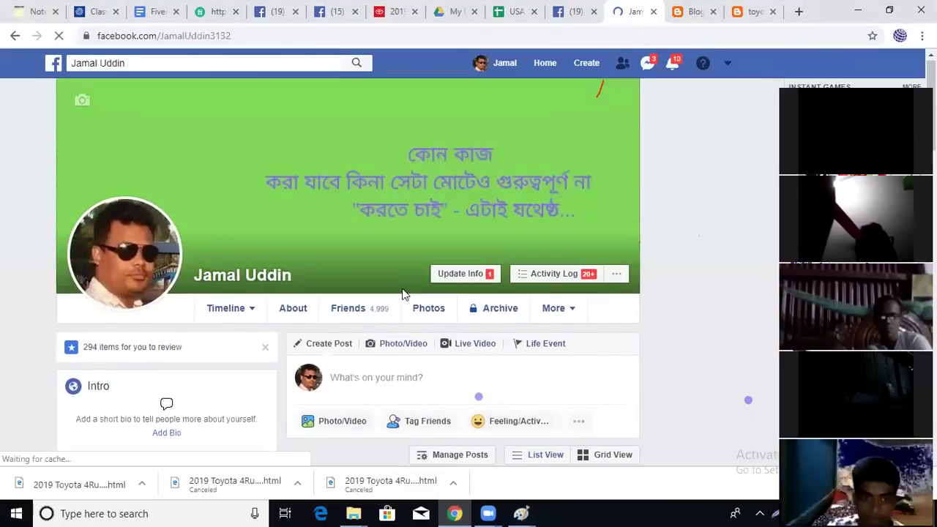
Step: Paste the toytarunner123.blogspot.com link into a new post and publish it
click(385, 380)
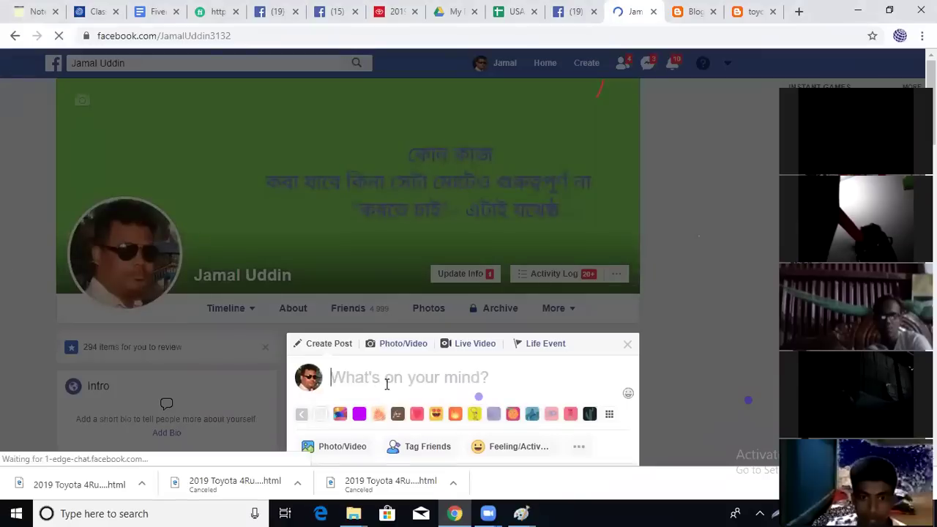
text(https://toytarunner123.blogspot.com)
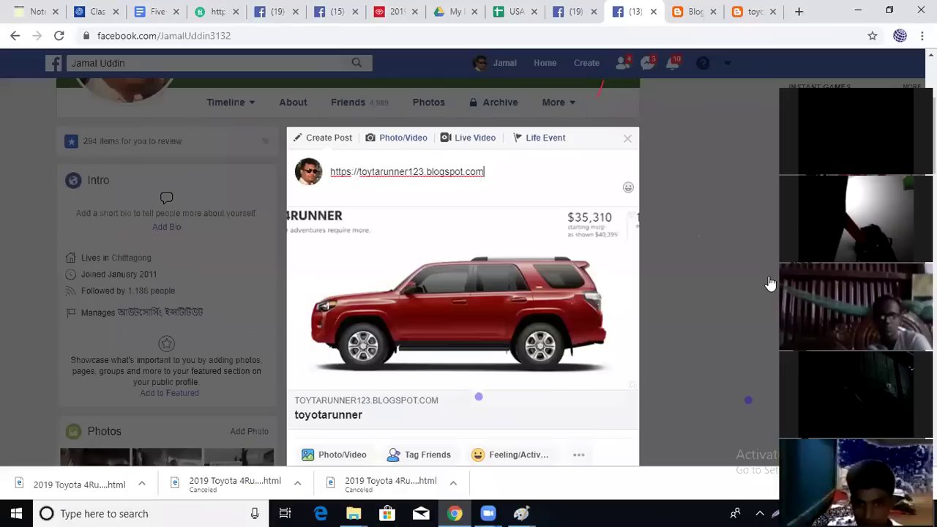
scroll(770, 283, down, 2)
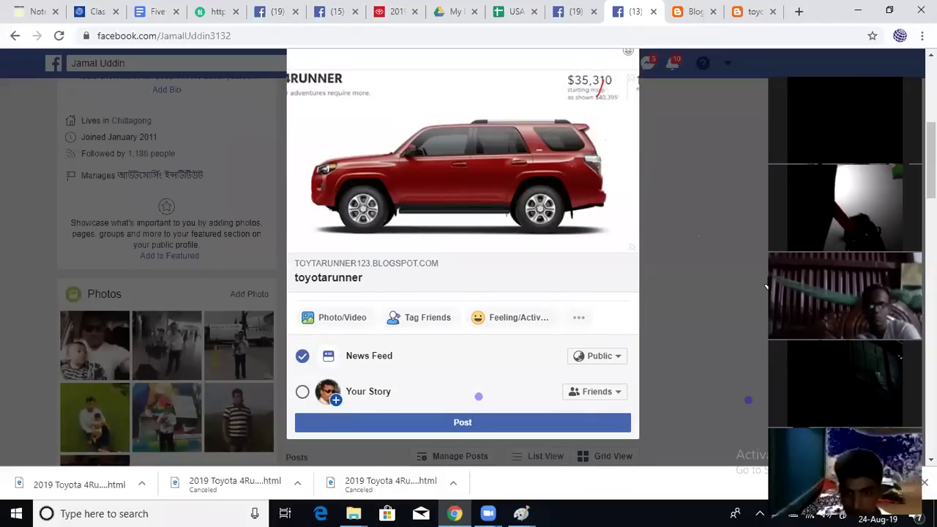
click(399, 426)
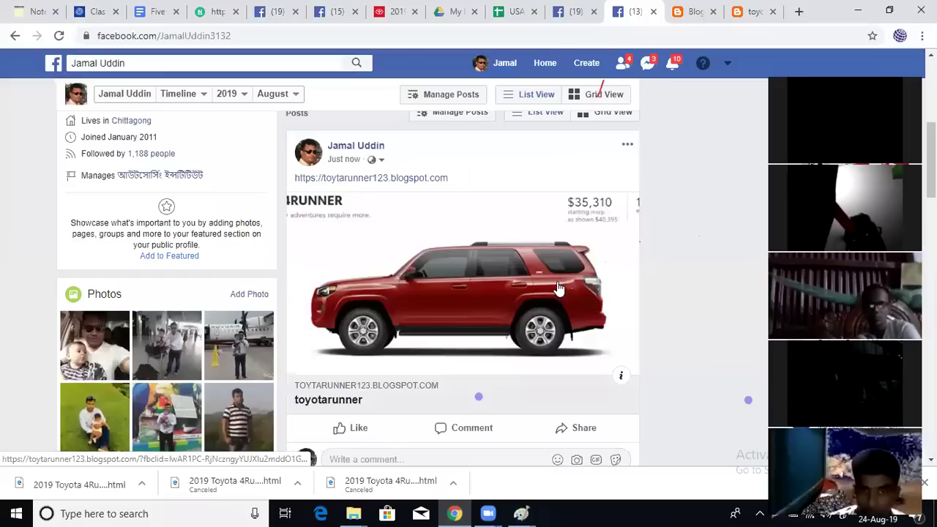
Step: Open the shared toyotarunner blog post and follow its car image to toyota.com/4runner
click(393, 244)
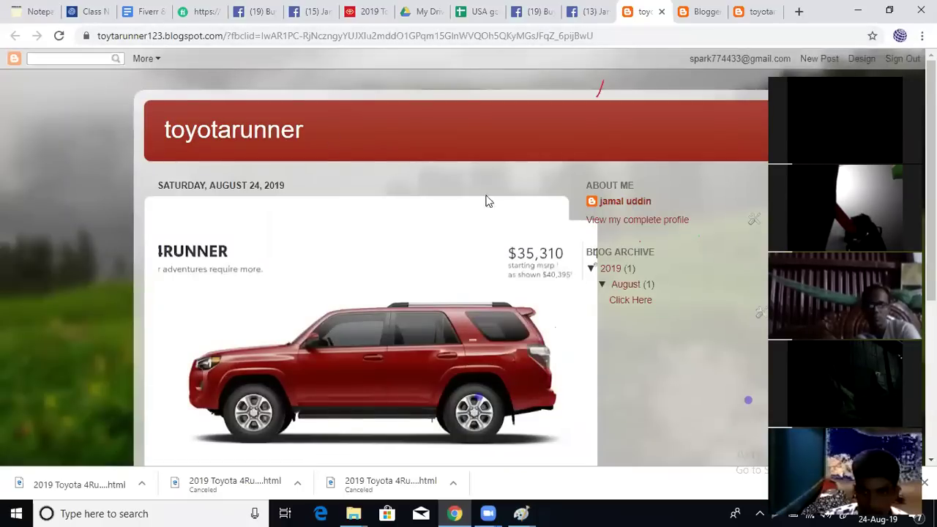
scroll(558, 236, down, 3)
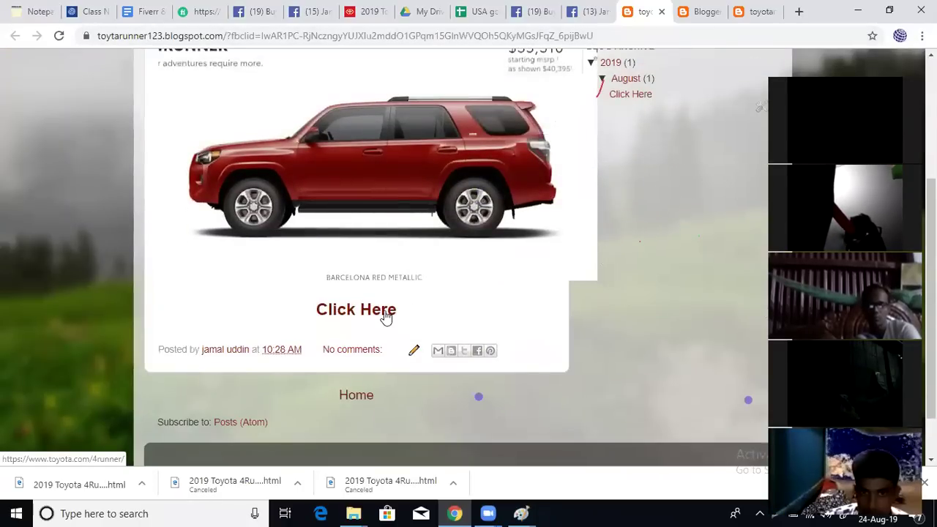
scroll(390, 235, up, 1)
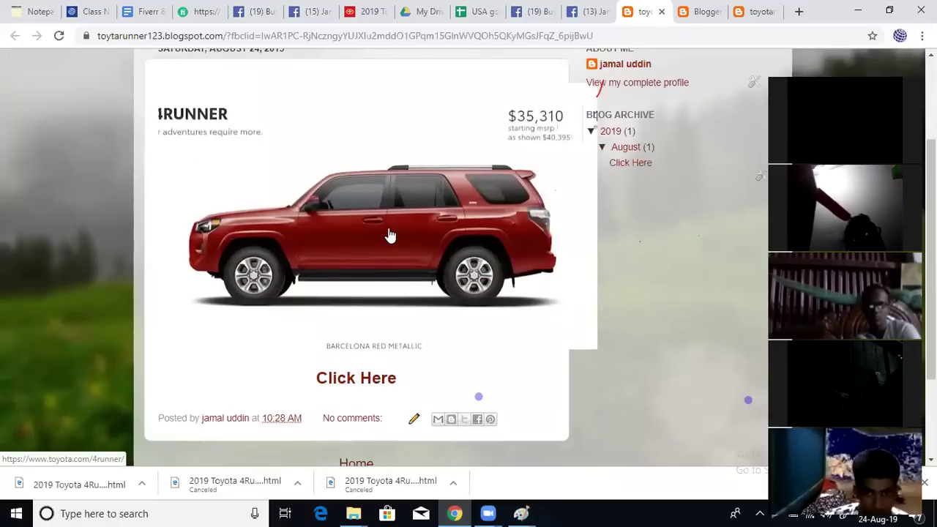
scroll(390, 235, up, 1)
click(386, 262)
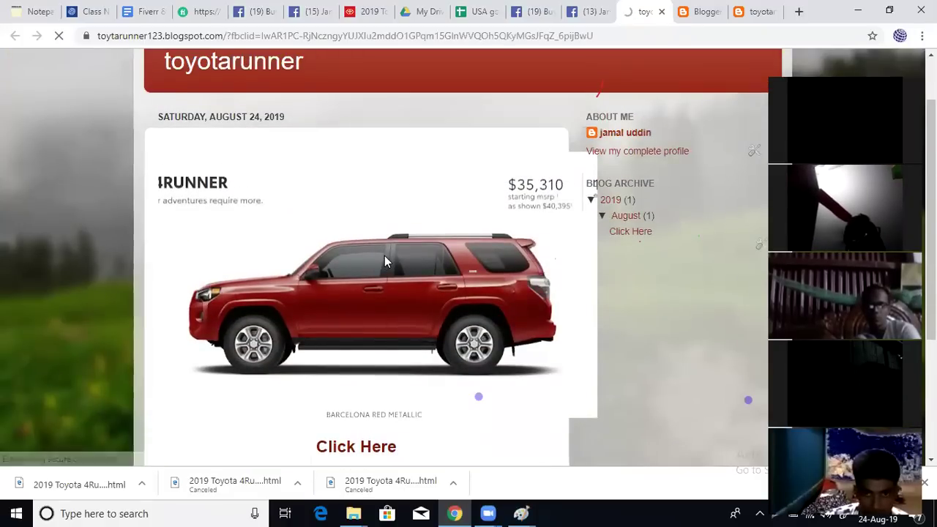
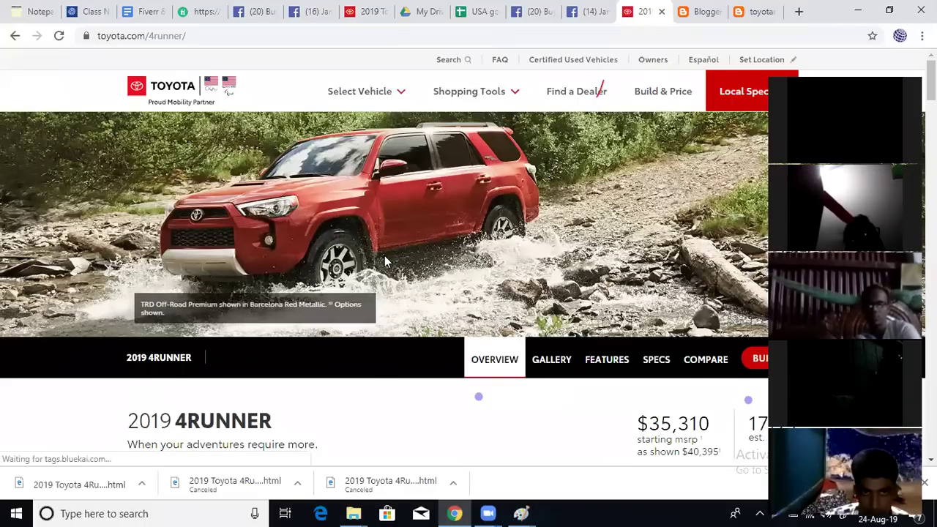
Step: Delete the shared toyotarunner blog link post from the Facebook timeline, then go to Blogger's posts list
click(580, 12)
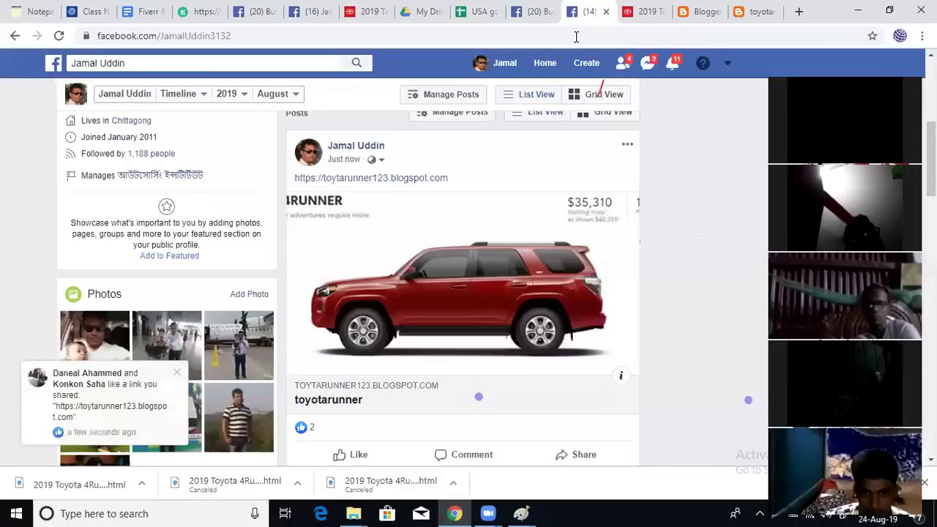
scroll(441, 249, up, 3)
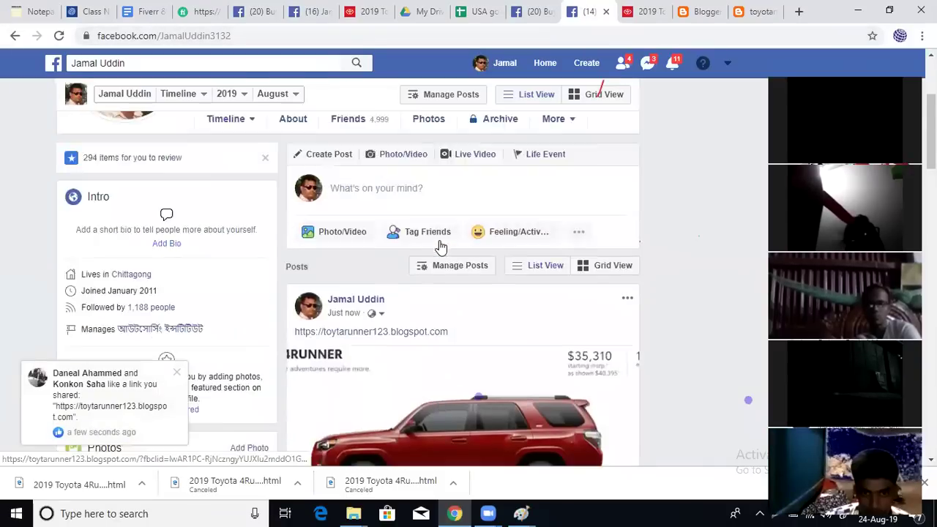
scroll(440, 240, down, 2)
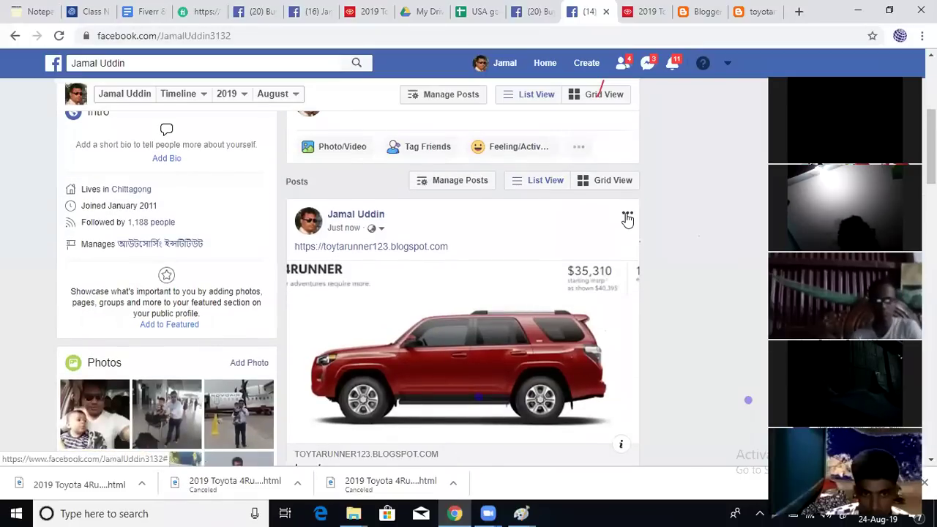
click(626, 215)
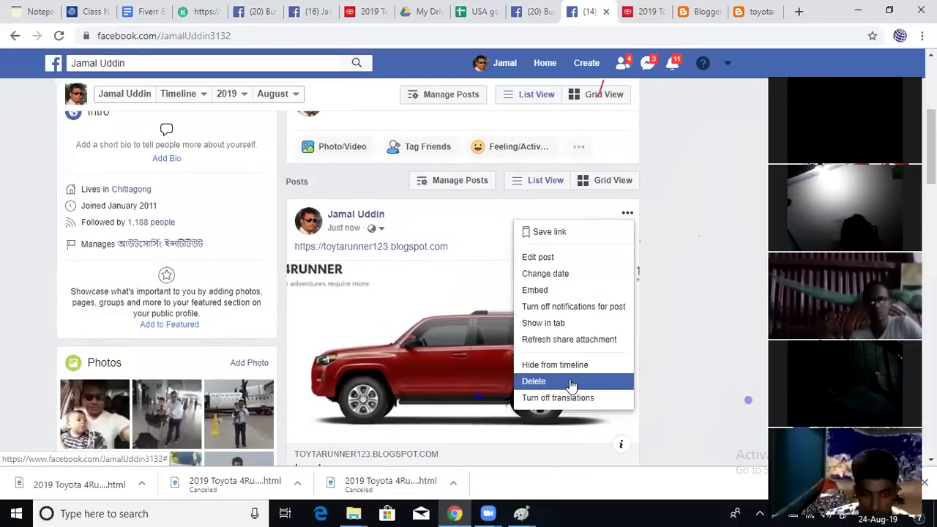
click(414, 68)
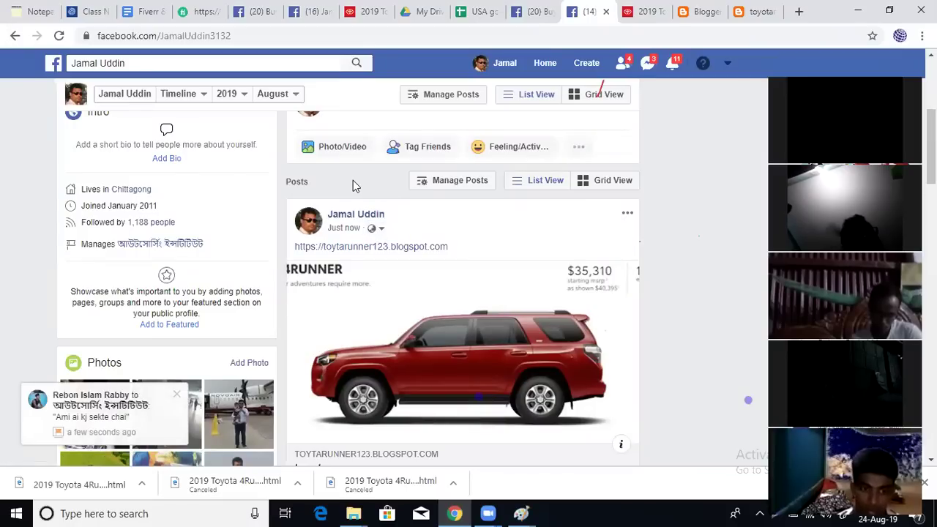
click(627, 216)
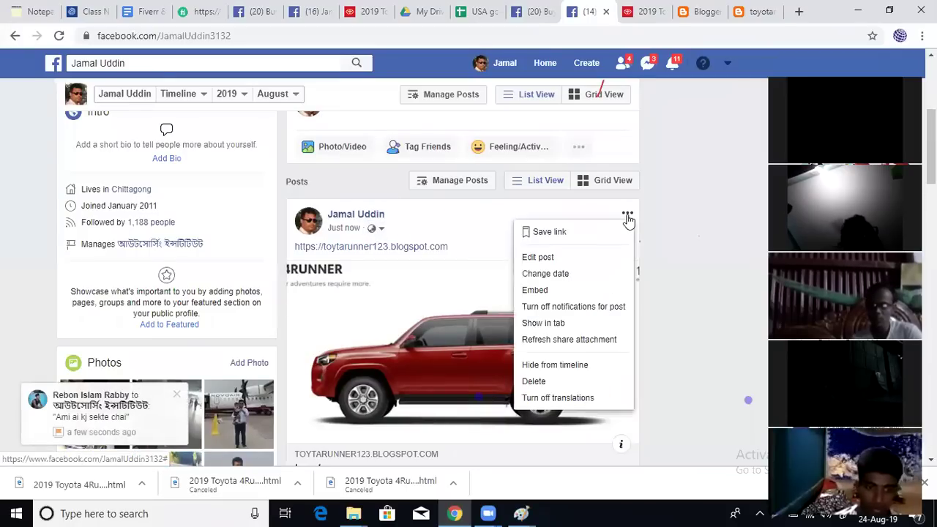
click(561, 382)
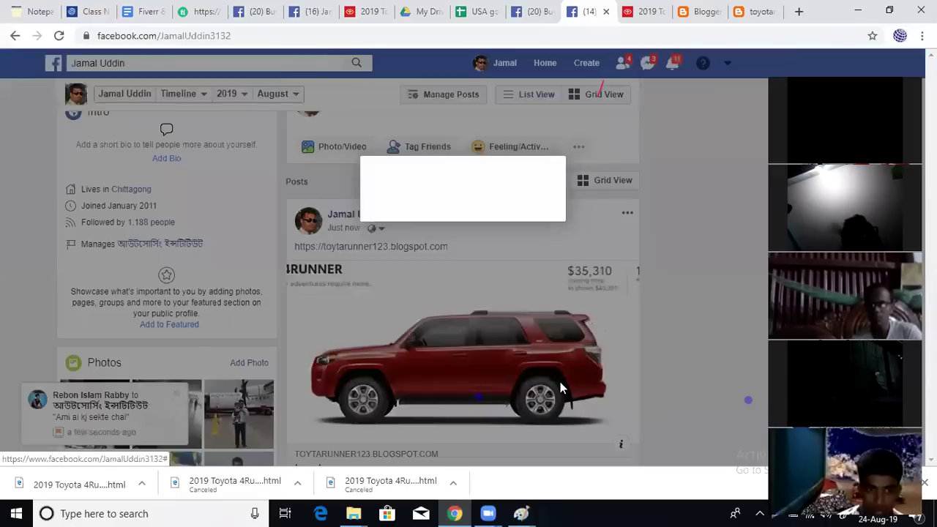
click(594, 248)
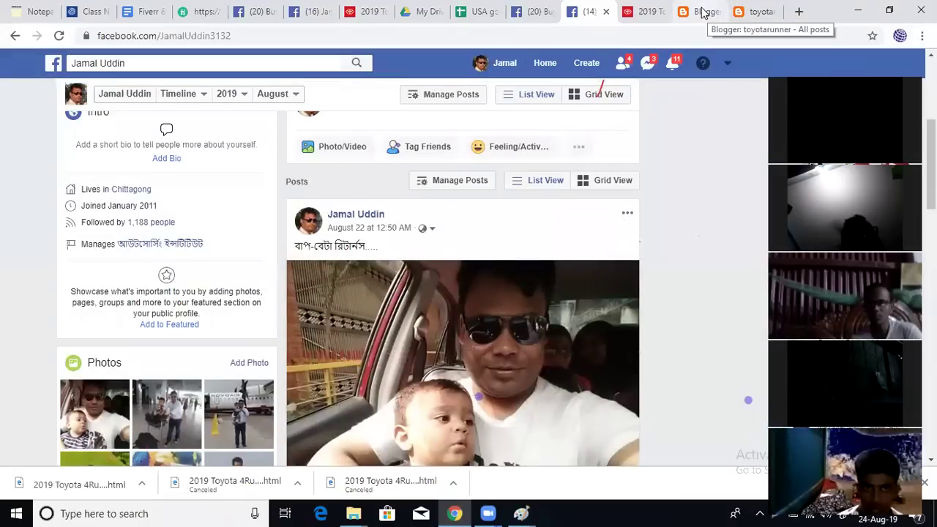
click(700, 12)
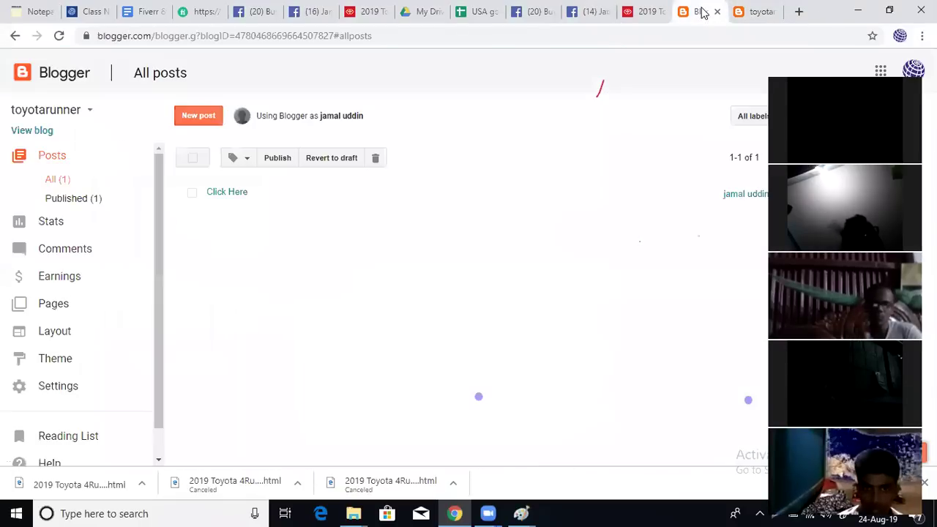
Step: View the live toyotarunner blog's 4Runner post, then return to the Facebook profile
click(743, 12)
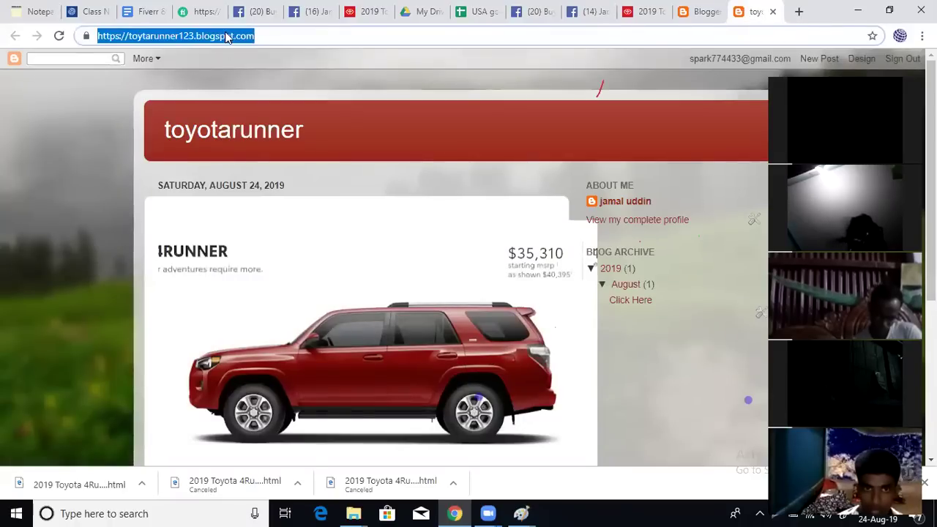
click(270, 37)
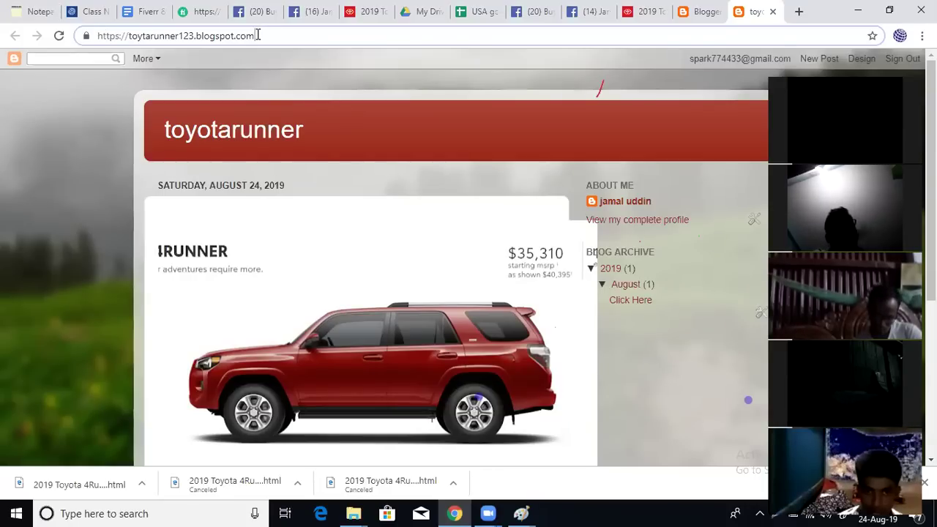
click(308, 13)
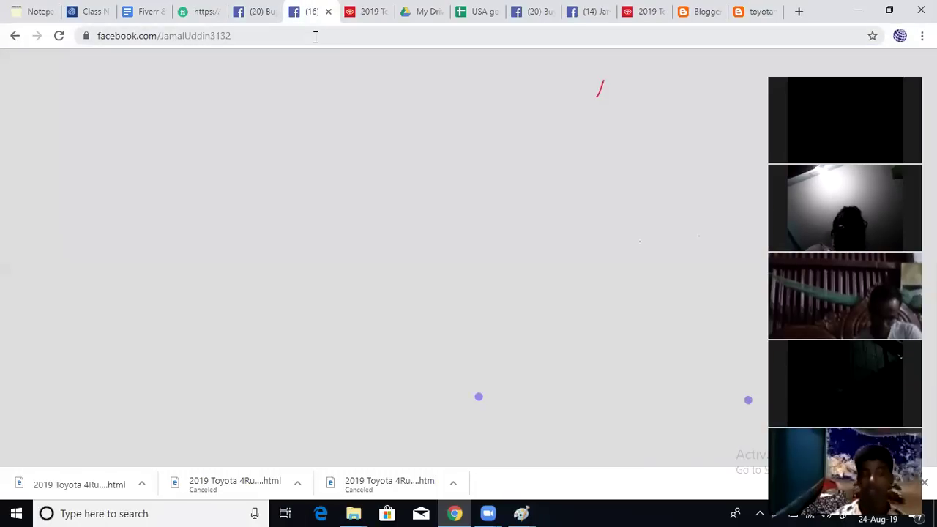
Step: Move through the tabs to the Buy and Sell in USA group and highlight the 4Runner post's text
click(316, 36)
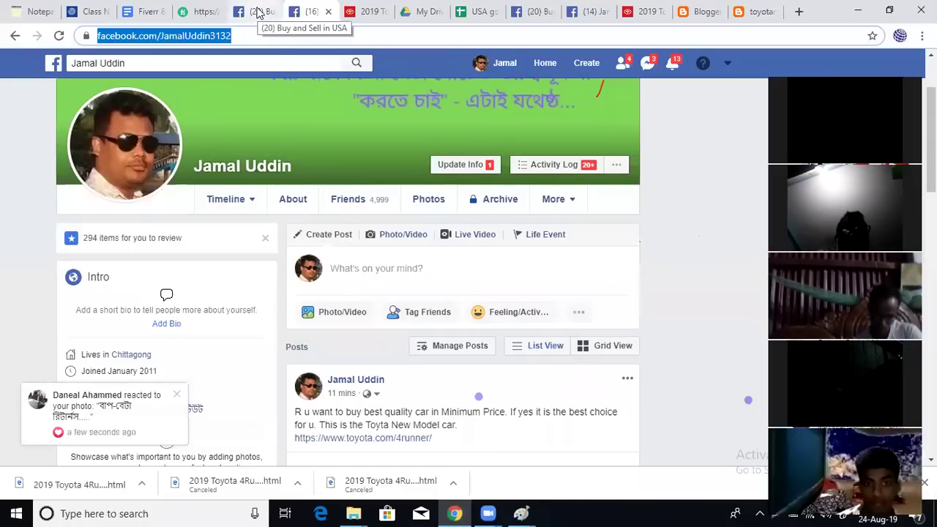
click(366, 12)
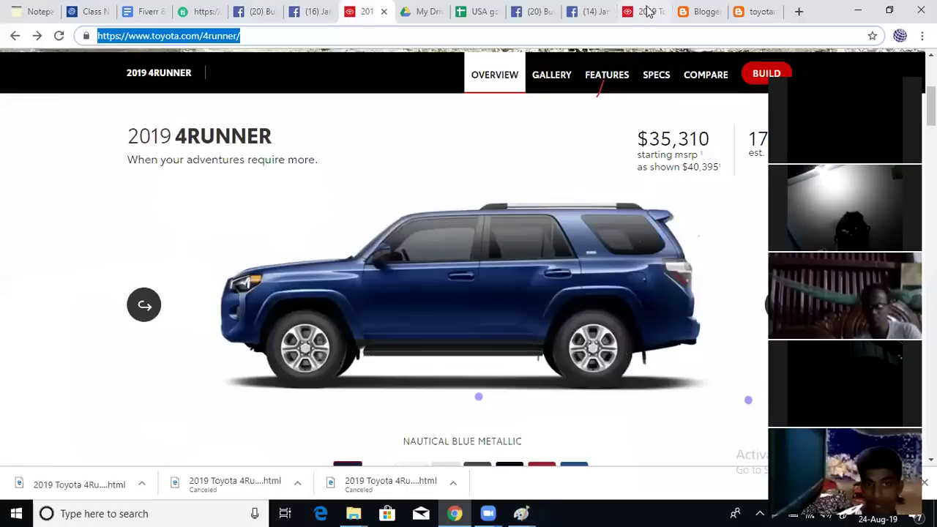
click(643, 13)
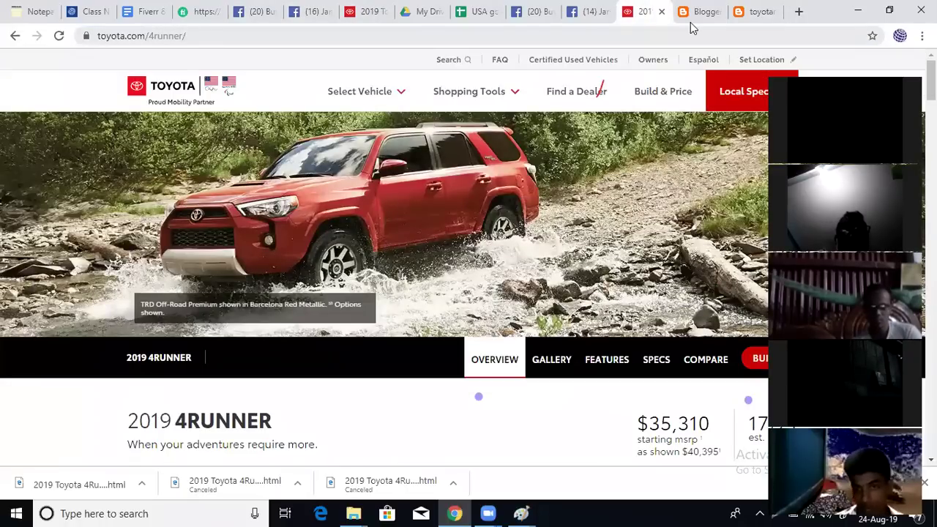
click(586, 12)
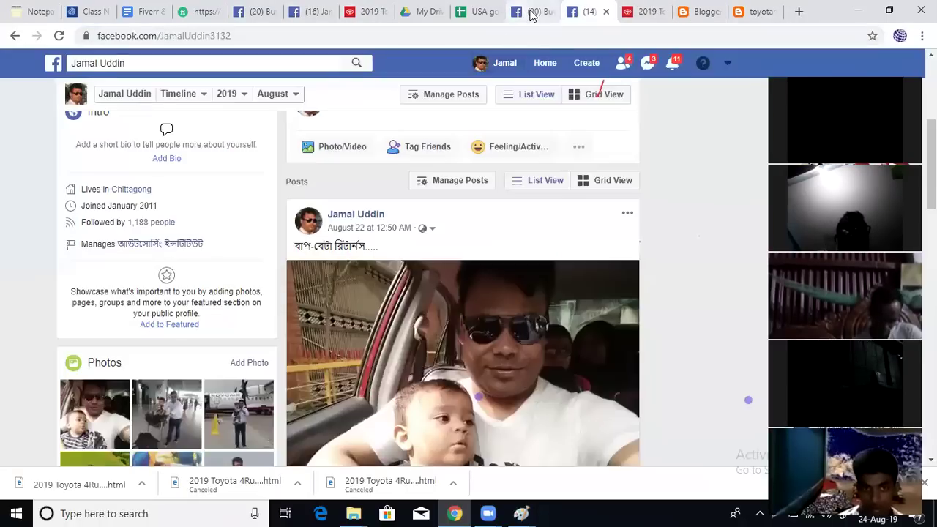
click(532, 13)
scroll(375, 248, up, 3)
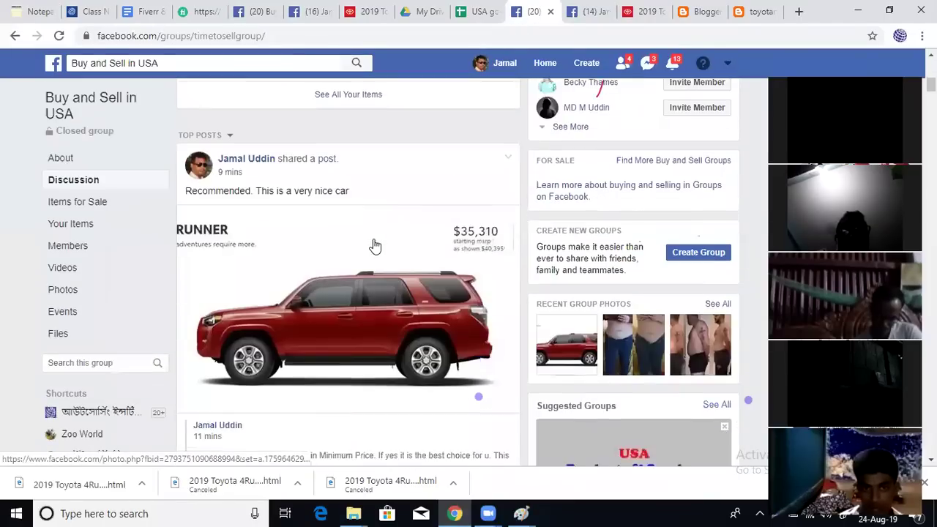
scroll(375, 248, down, 2)
drag(207, 287, 328, 298)
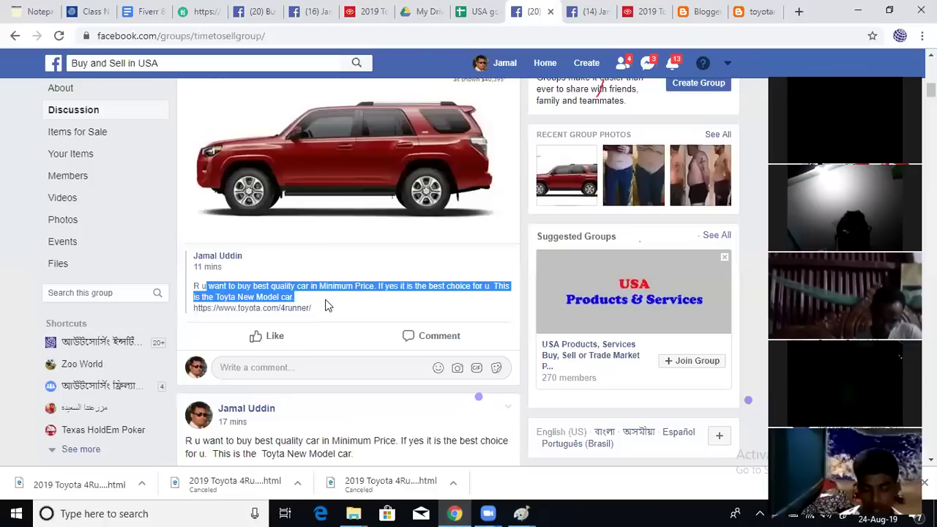
scroll(208, 156, up, 2)
drag(208, 158, 341, 158)
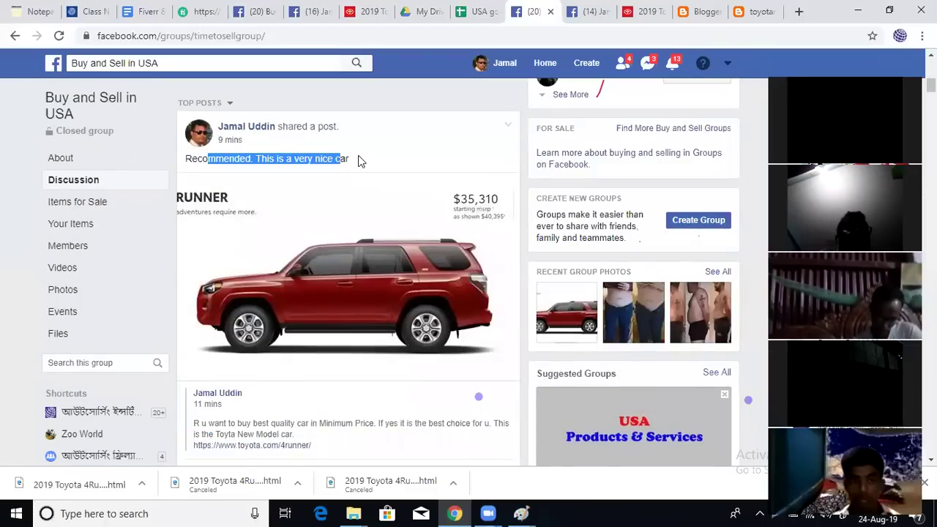
click(344, 158)
scroll(339, 184, down, 2)
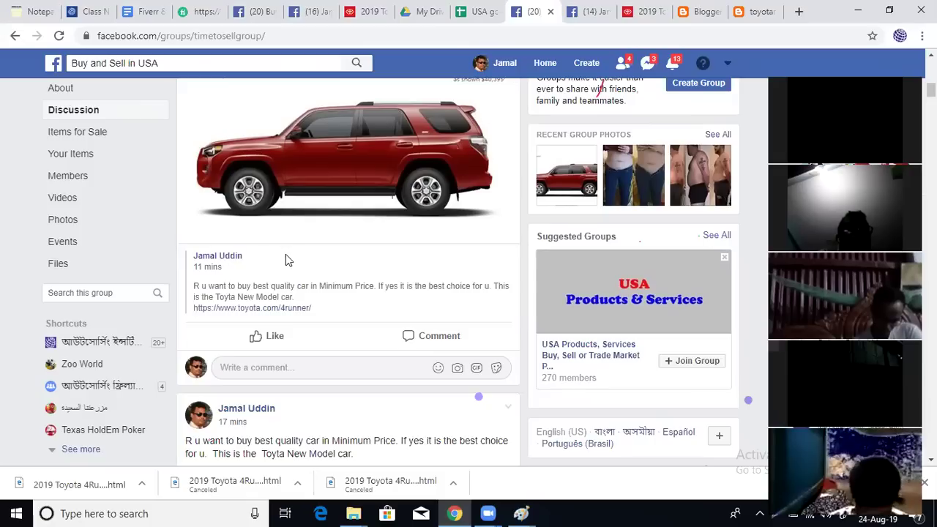
Step: Bring Paint forward briefly, then switch to the USA gorups list spreadsheet
click(520, 513)
click(454, 513)
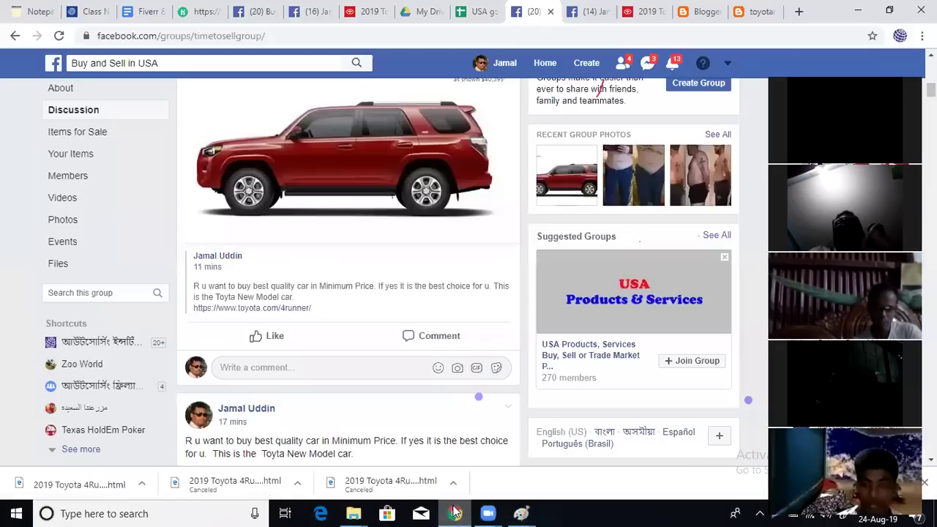
click(472, 12)
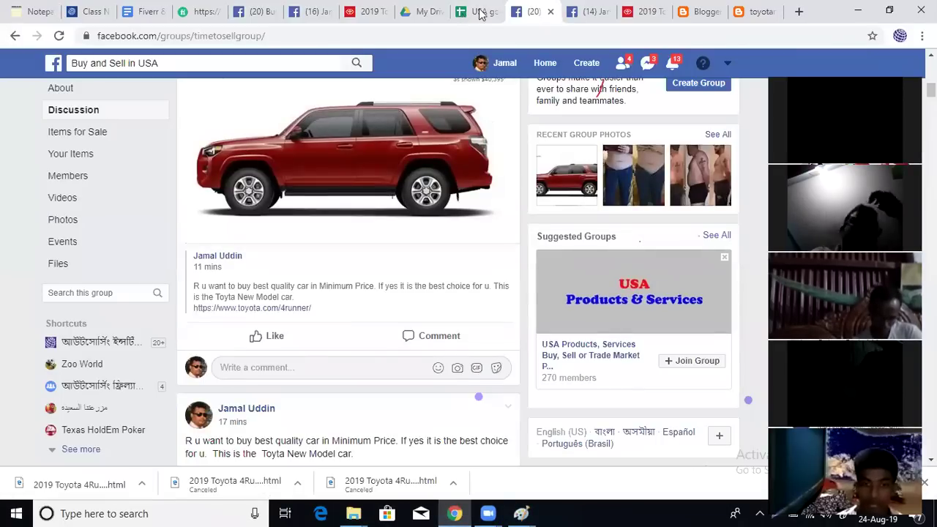
click(361, 36)
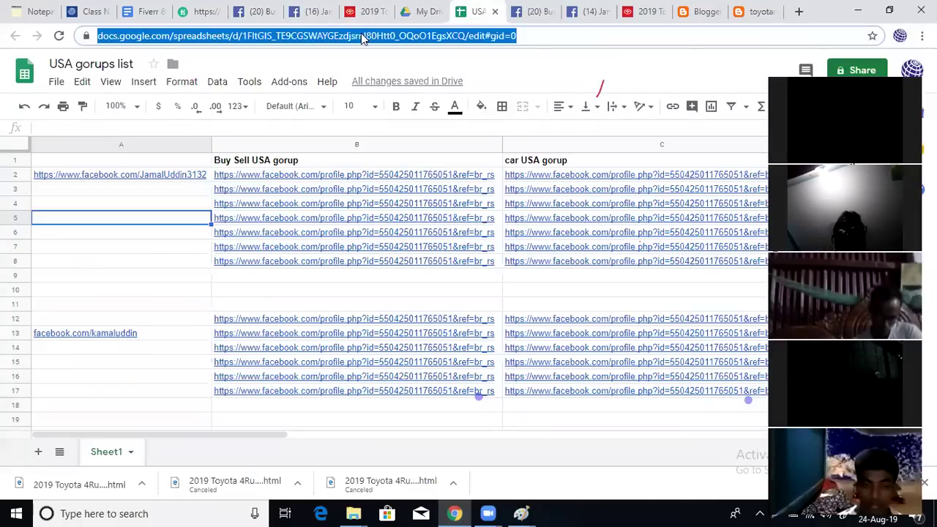
Step: In the Fiverr & Upwork doc, add the line 'If facebook declare a Link Spam what to Do ???'
click(150, 12)
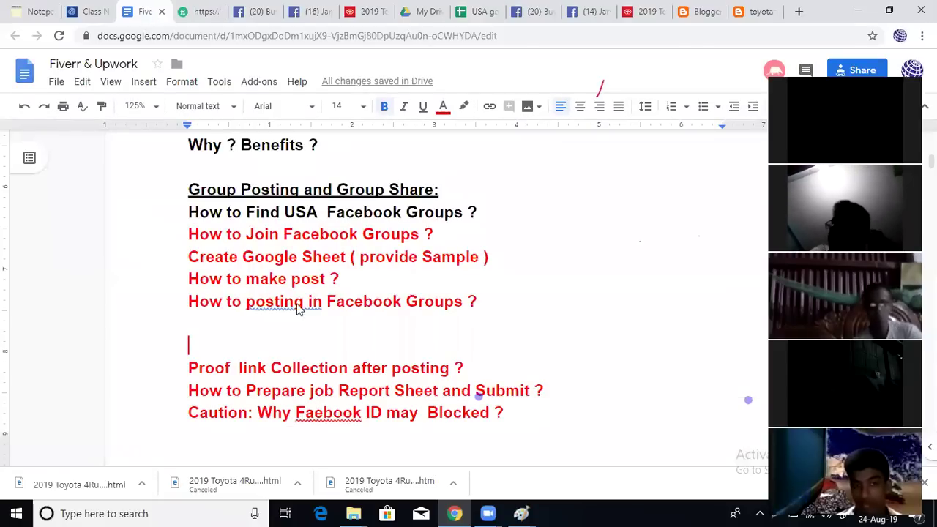
double_click(203, 330)
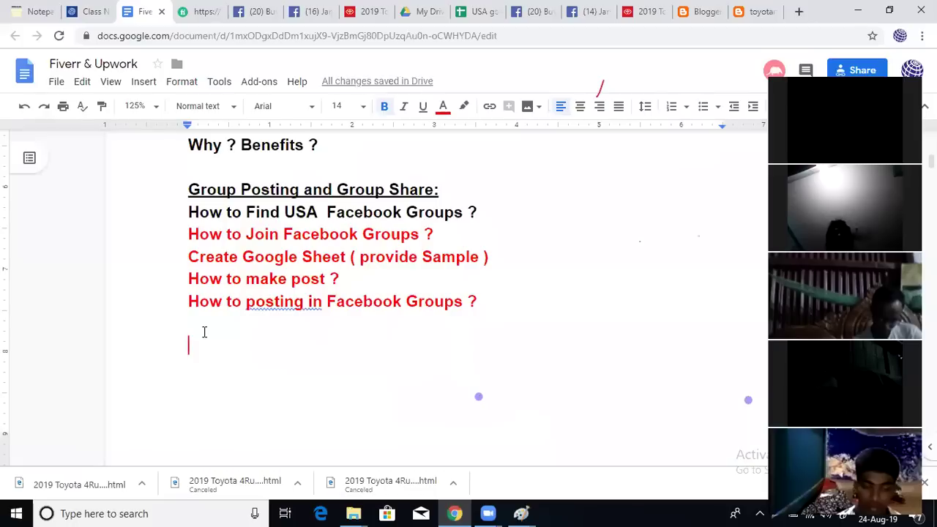
text(c)
key(BackSpace)
text(If facebook)
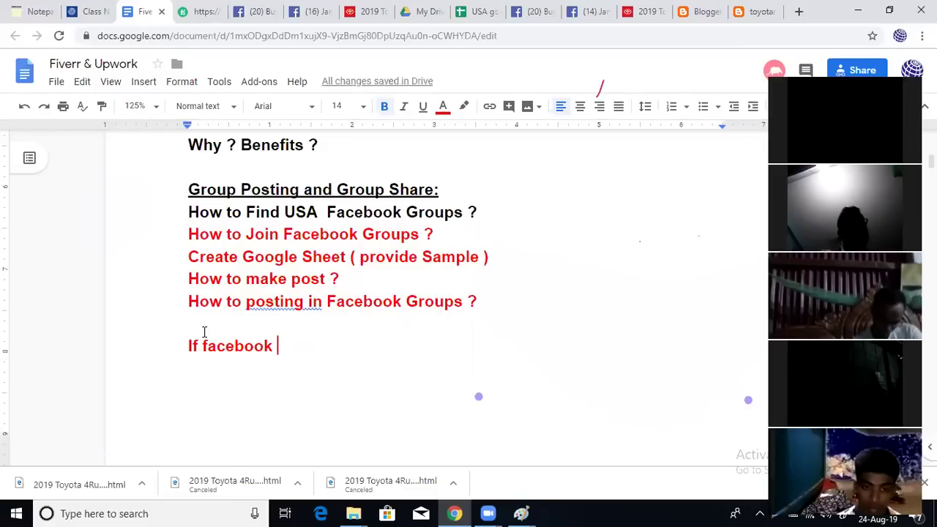
text( de)
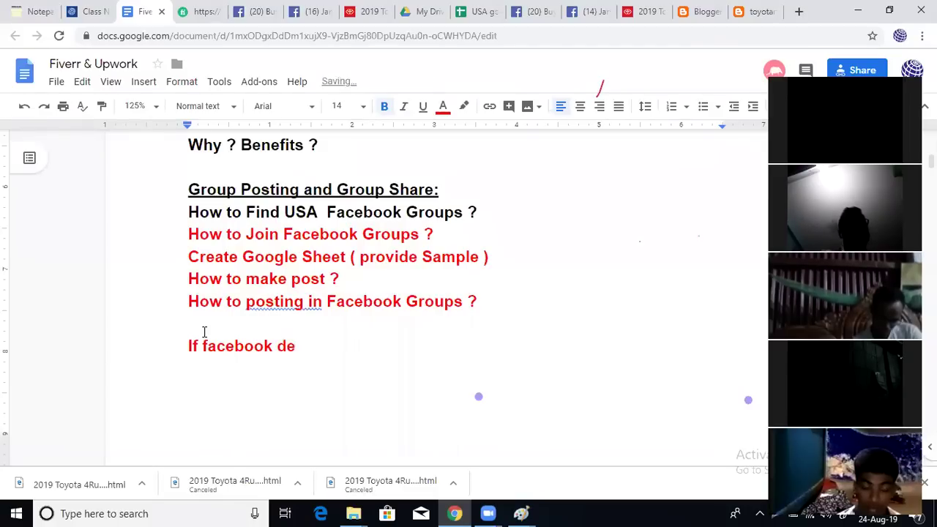
text(clare a Link Sma)
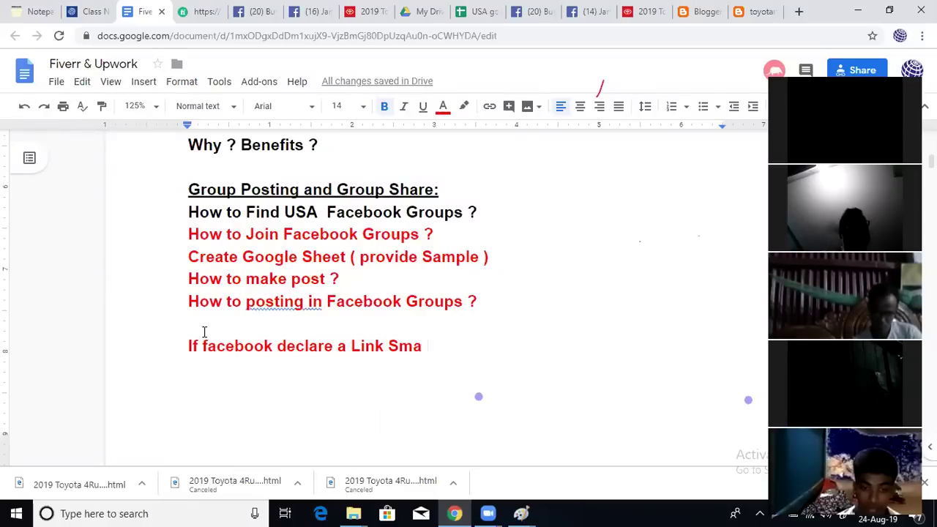
key(BackSpace)
key(BackSpace)
text(pam what to Do ???)
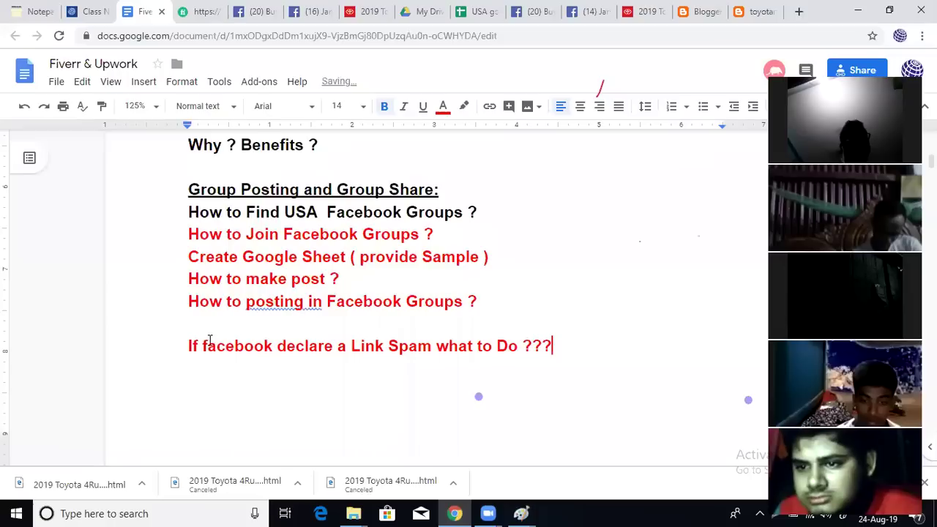
Step: Insert an extra blank line above the Link Spam question
click(214, 321)
click(212, 320)
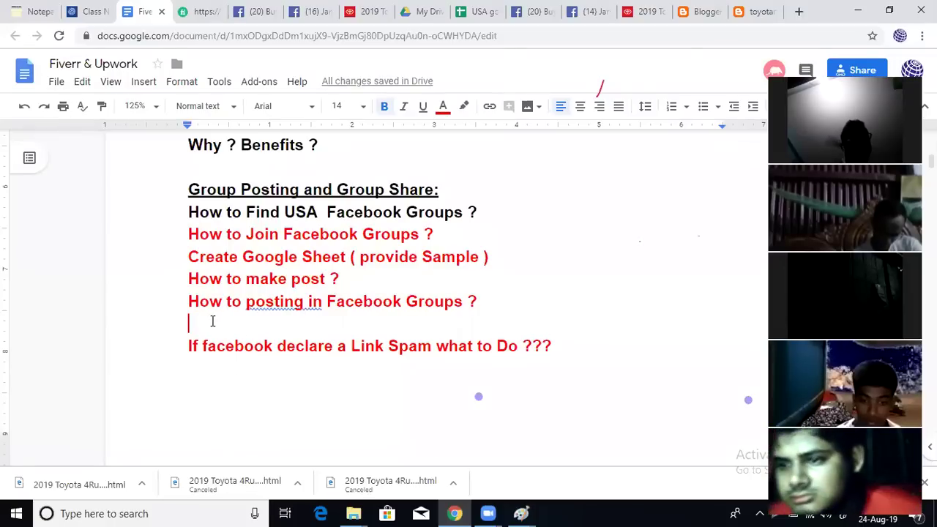
key(Return)
scroll(257, 351, down, 2)
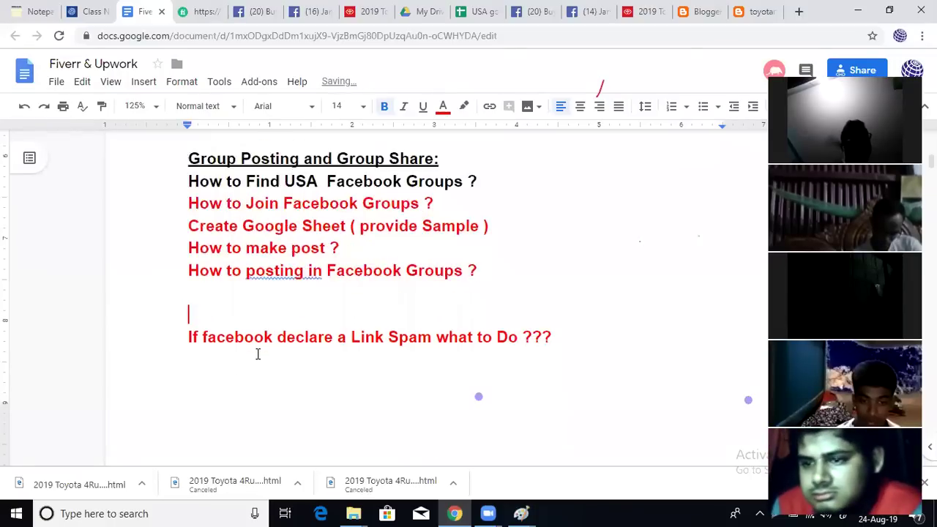
drag(203, 299, 466, 314)
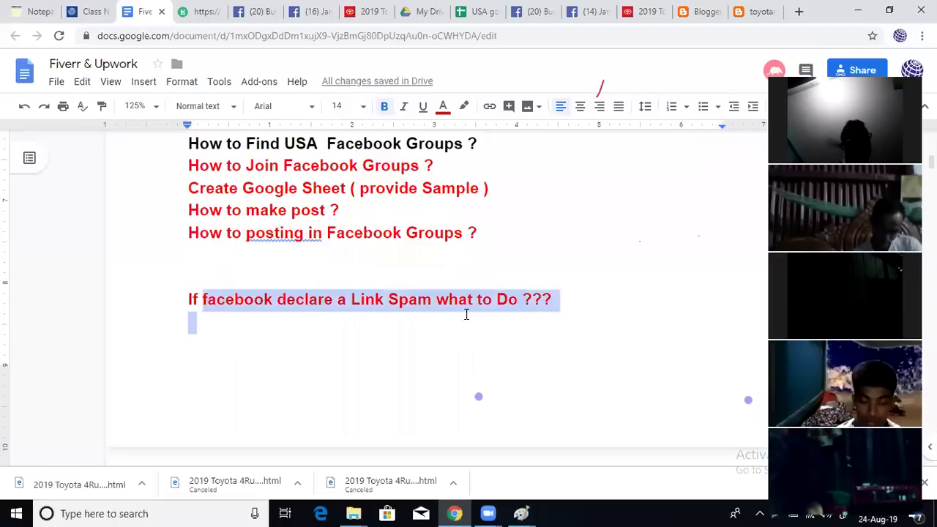
Step: Append 'How to Masking ??' to the end of the Link Spam question
click(570, 297)
text(How to Mas)
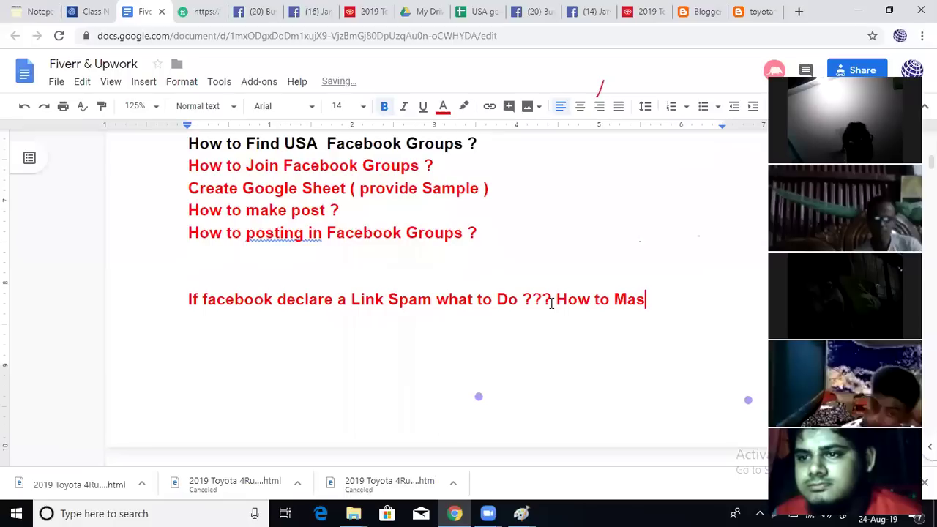
text(king  >>>)
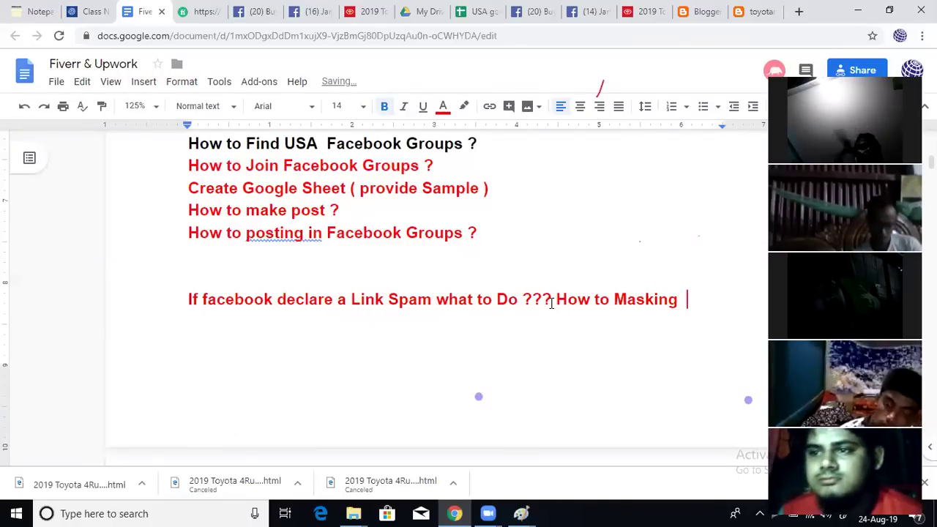
key(BackSpace)
key(BackSpace)
key(BackSpace)
key(BackSpace)
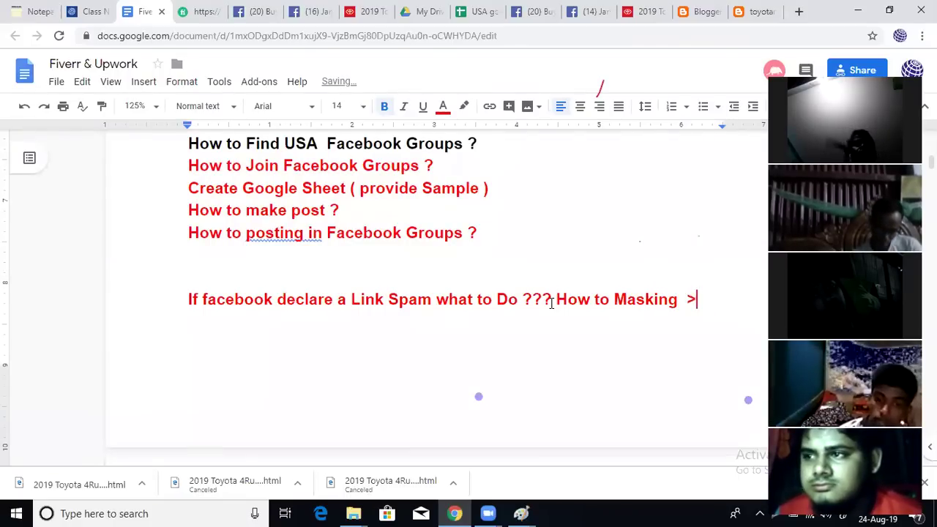
text(??)
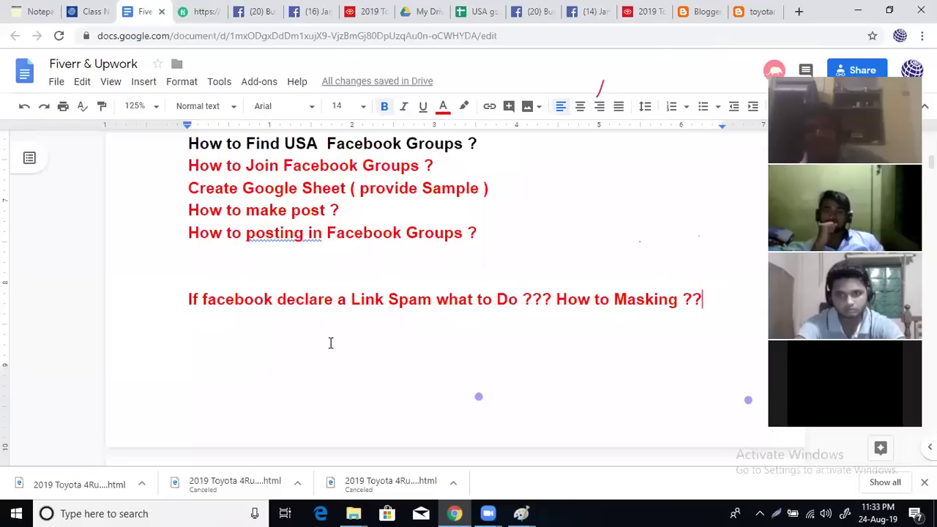
Step: Select part of the Link Spam question and 'Group Posting' heading, then return to the spreadsheet
scroll(318, 266, up, 1)
double_click(276, 346)
scroll(276, 339, down, 2)
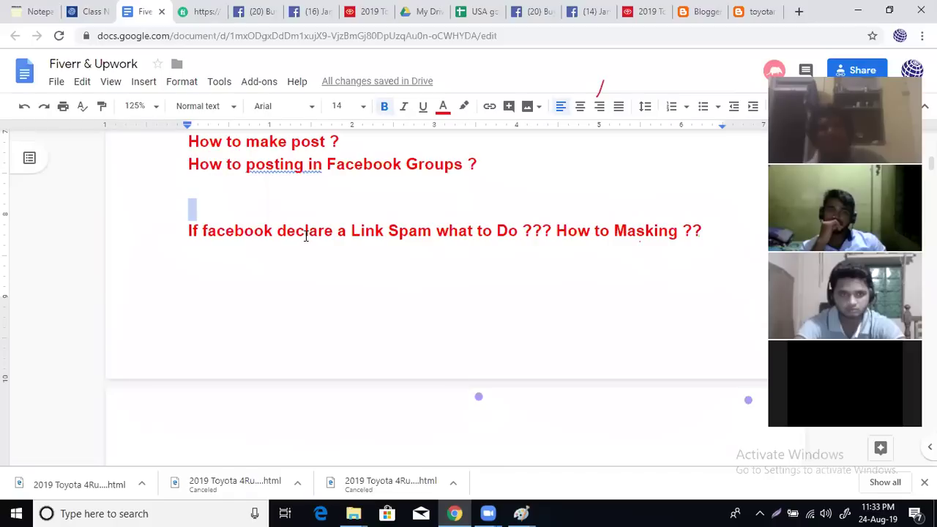
drag(305, 232, 474, 235)
scroll(499, 236, up, 2)
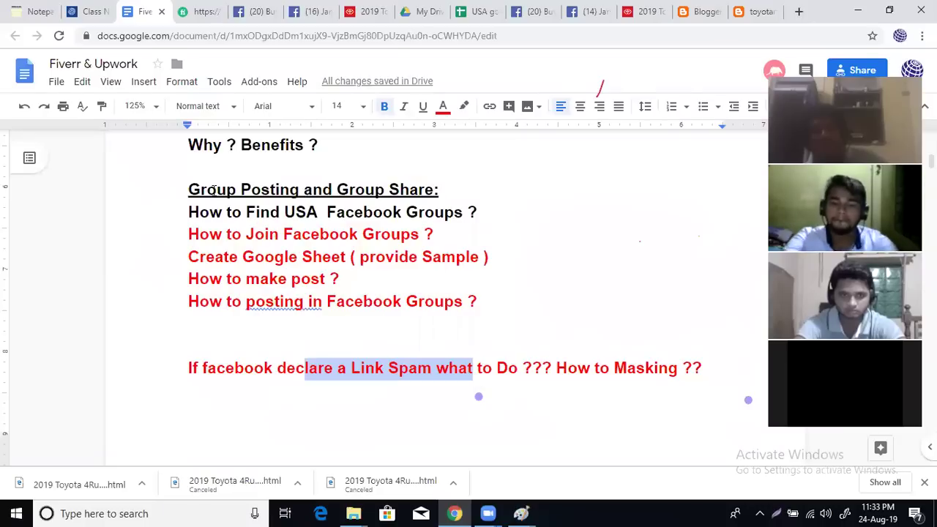
click(298, 189)
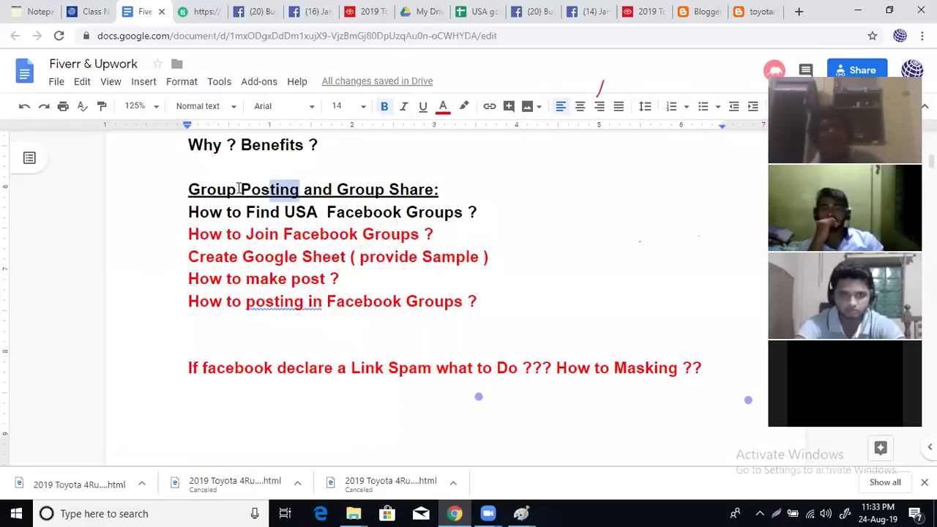
drag(238, 189, 188, 189)
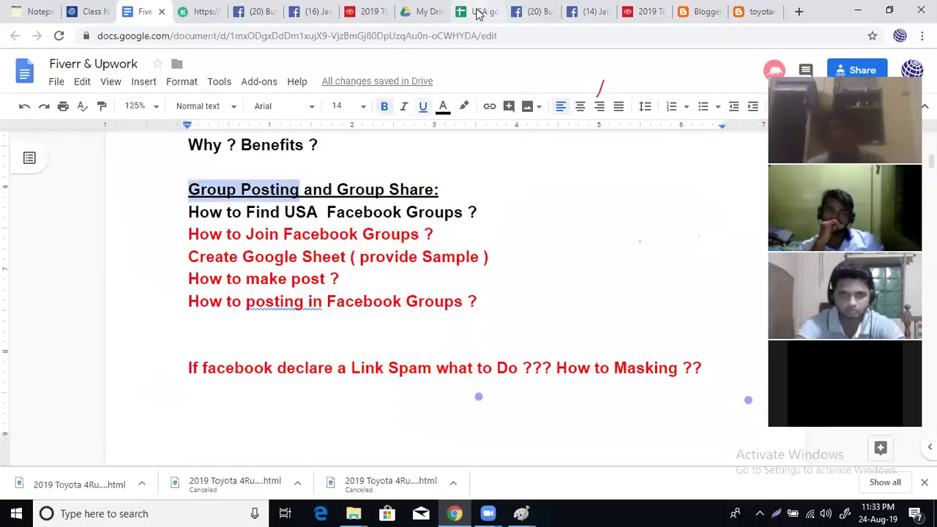
click(477, 12)
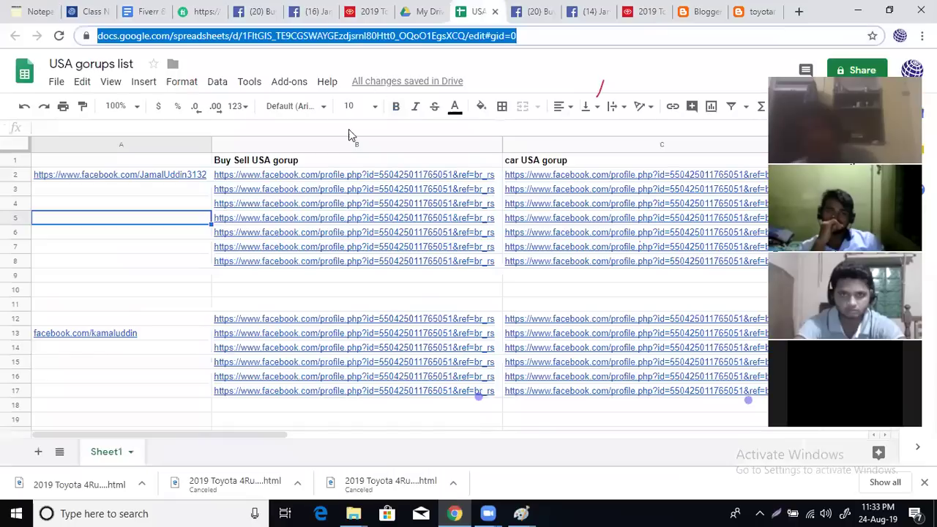
Step: Open the B2 Buy Sell USA group link in a new tab, then close it with Ctrl+W
click(342, 178)
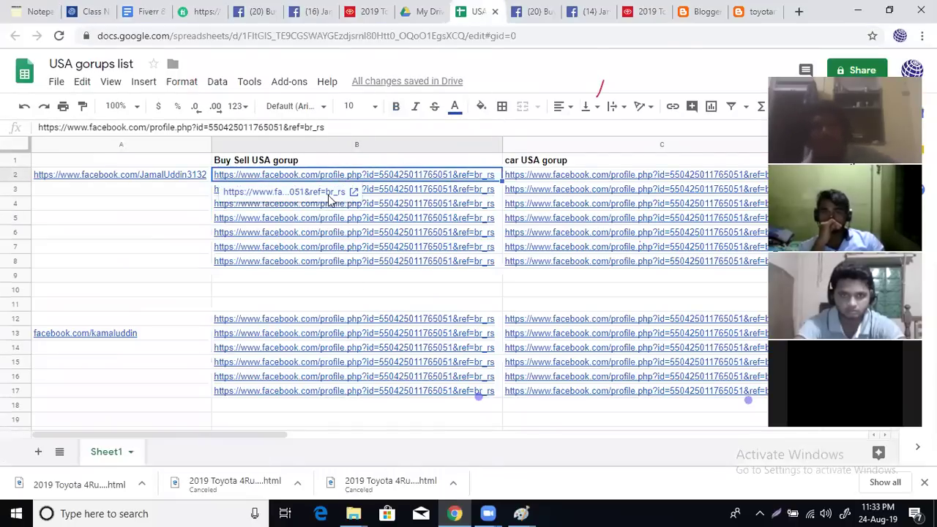
click(328, 193)
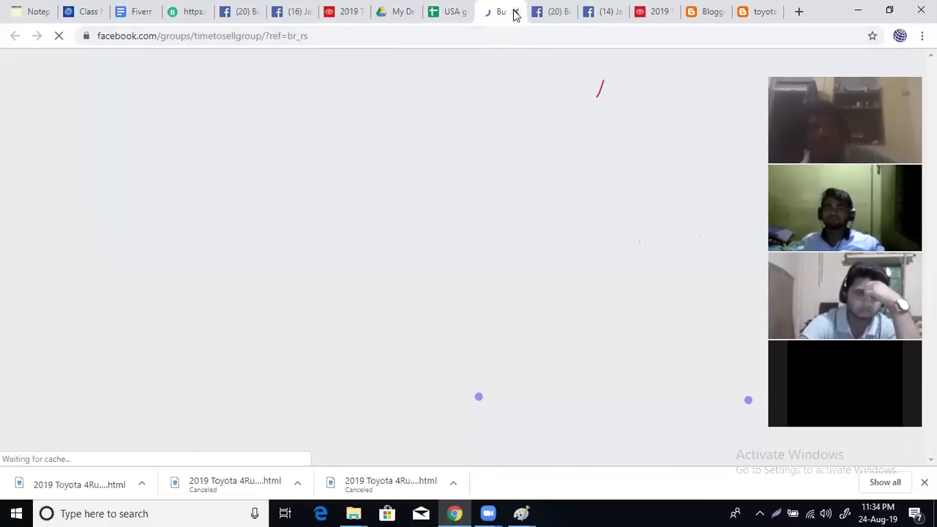
key(ctrl+w)
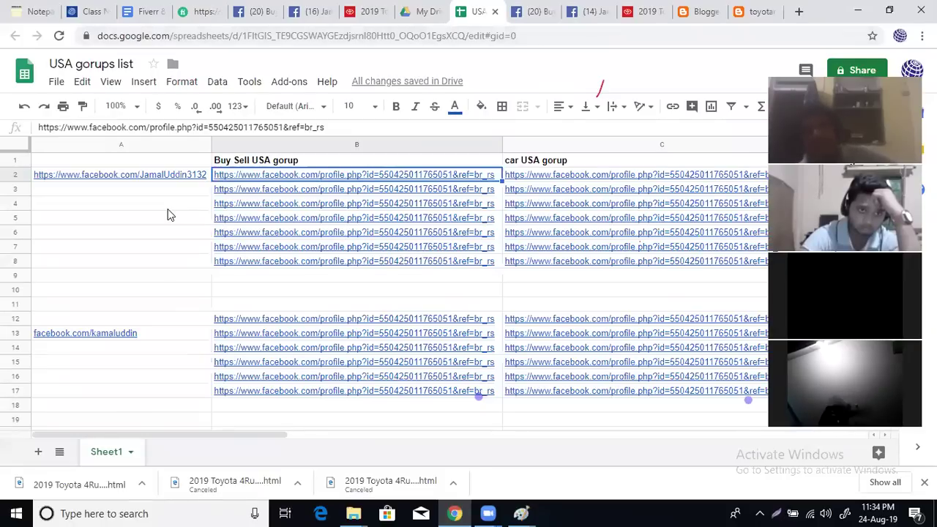
Step: On the Facebook profile, open the Toyota post's Share menu and dismiss it without sharing
click(311, 11)
scroll(418, 322, down, 4)
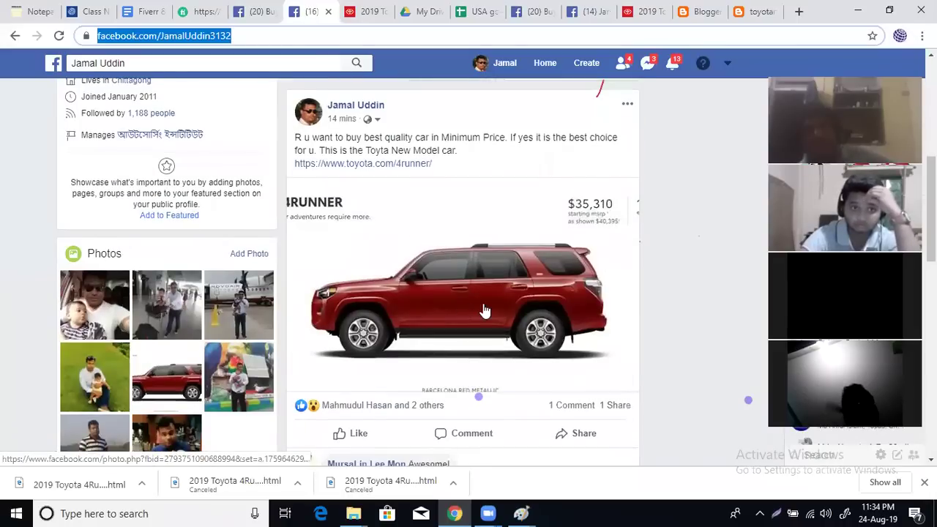
scroll(512, 322, down, 2)
click(572, 298)
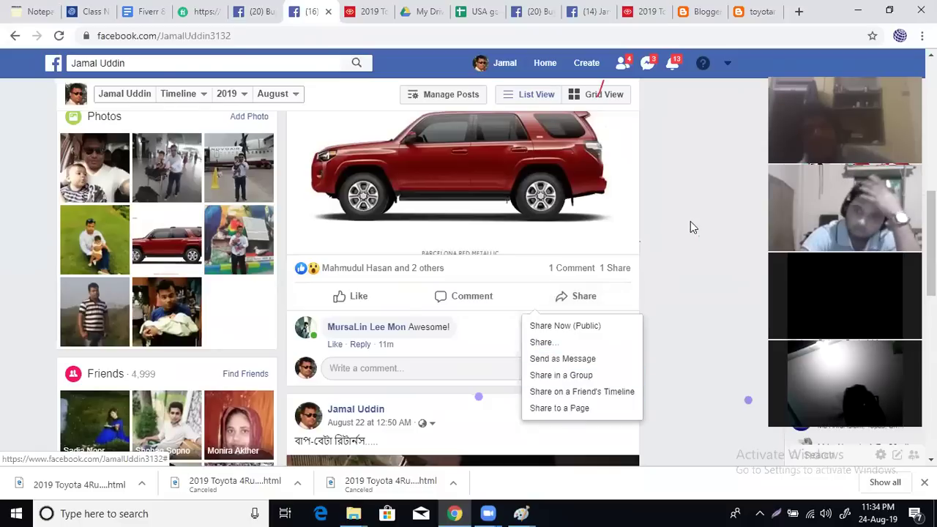
click(661, 226)
scroll(619, 178, up, 4)
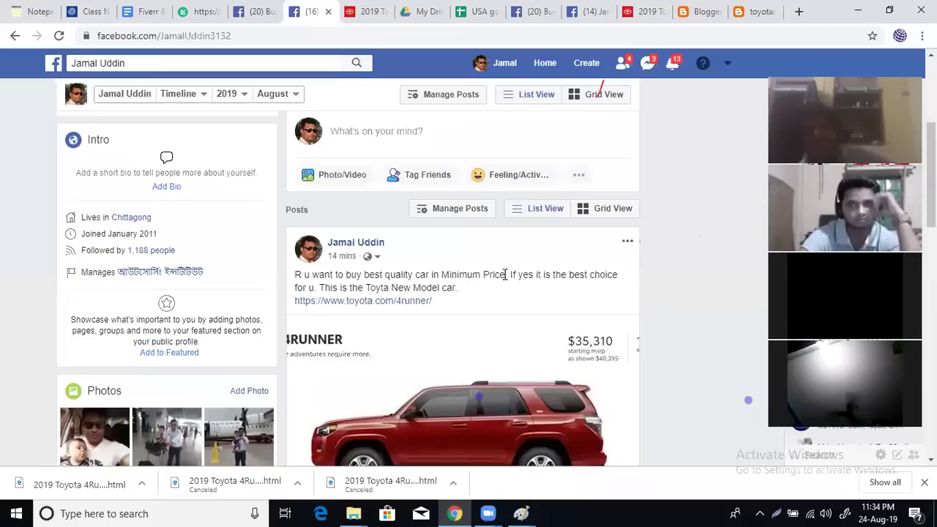
scroll(483, 281, down, 1)
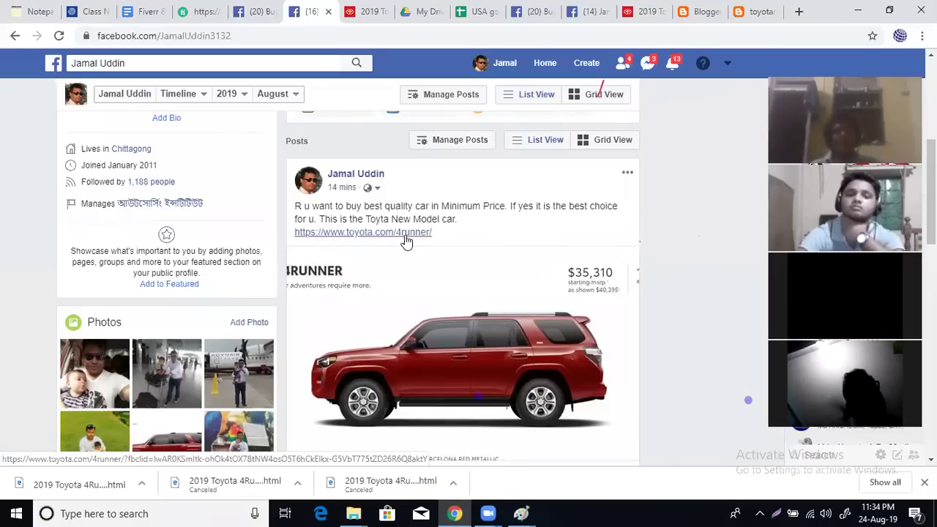
Step: Try repeatedly to open the Toyota post's options, then go to the Blogger All posts page
click(627, 178)
click(627, 177)
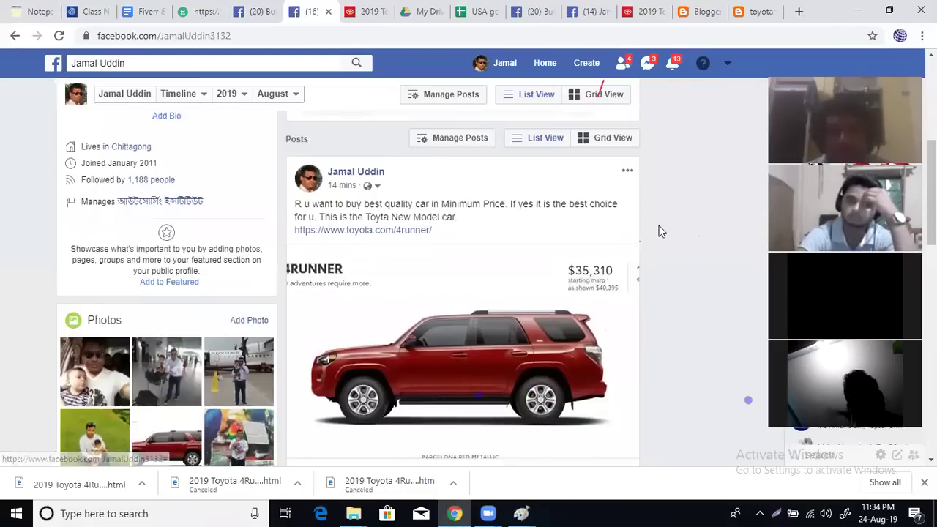
scroll(659, 230, down, 3)
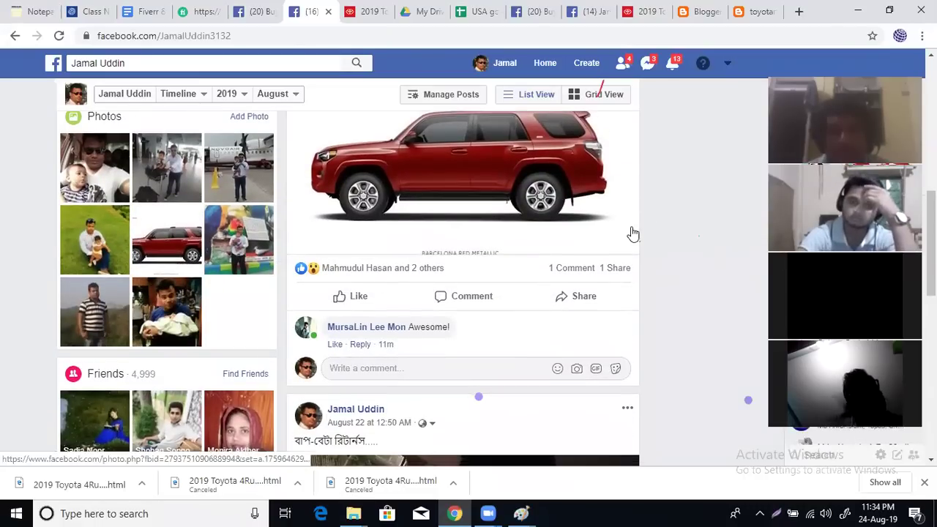
scroll(632, 232, up, 3)
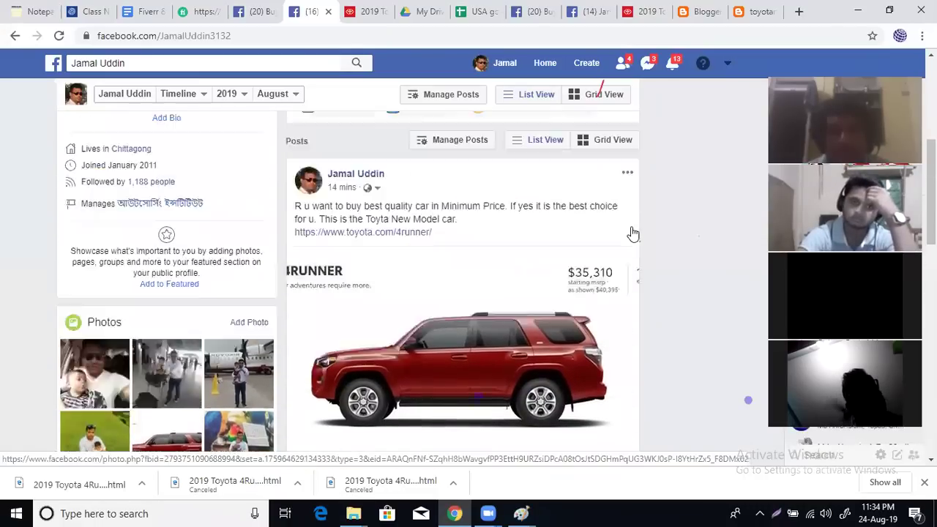
click(628, 174)
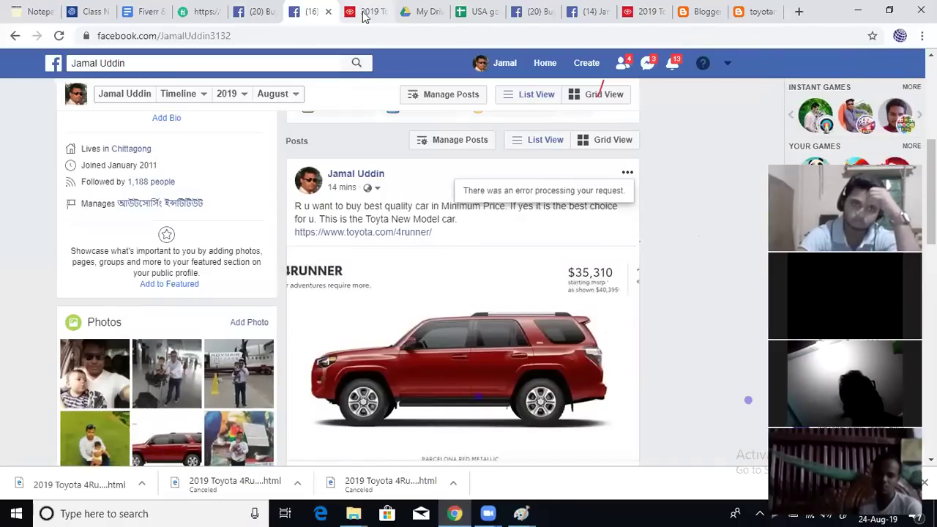
click(688, 10)
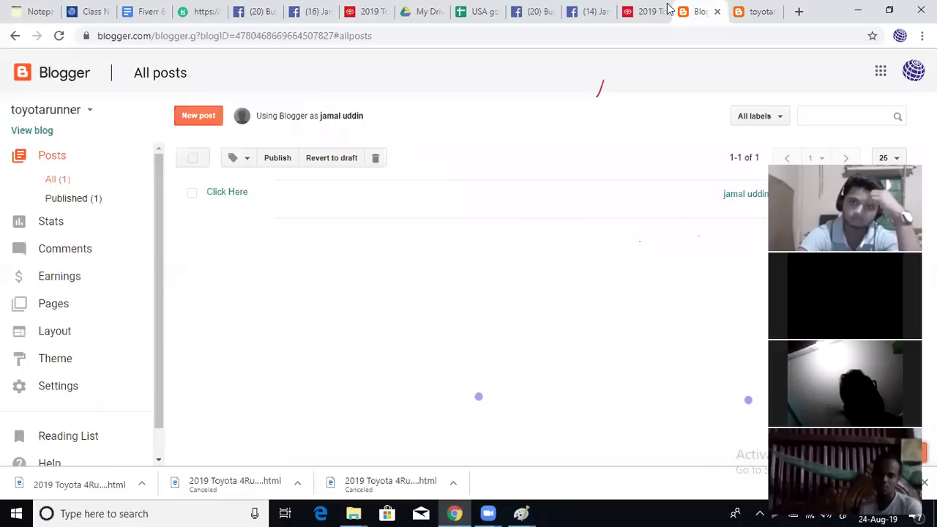
Step: In the Fiverr & Upwork doc, select the 'Proof link Collection' text, then return to the spreadsheet
click(144, 10)
scroll(371, 322, down, 1)
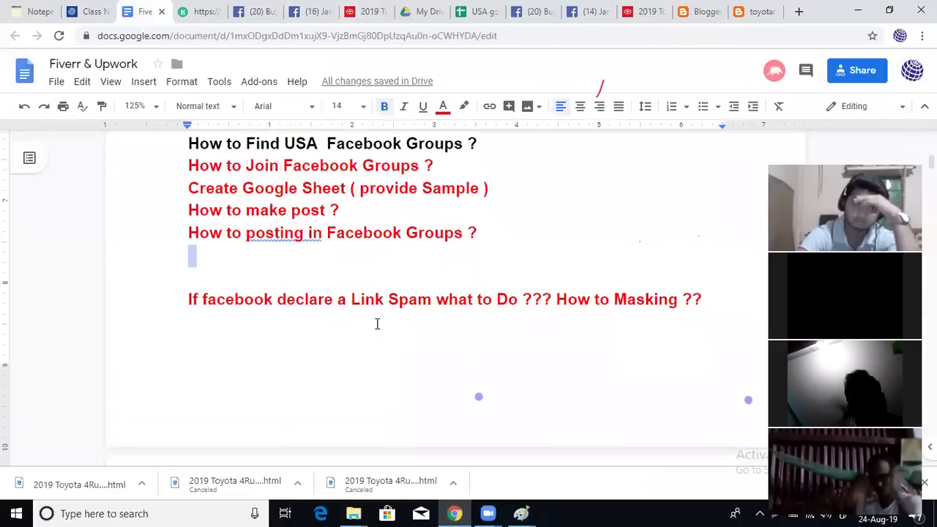
scroll(308, 278, down, 3)
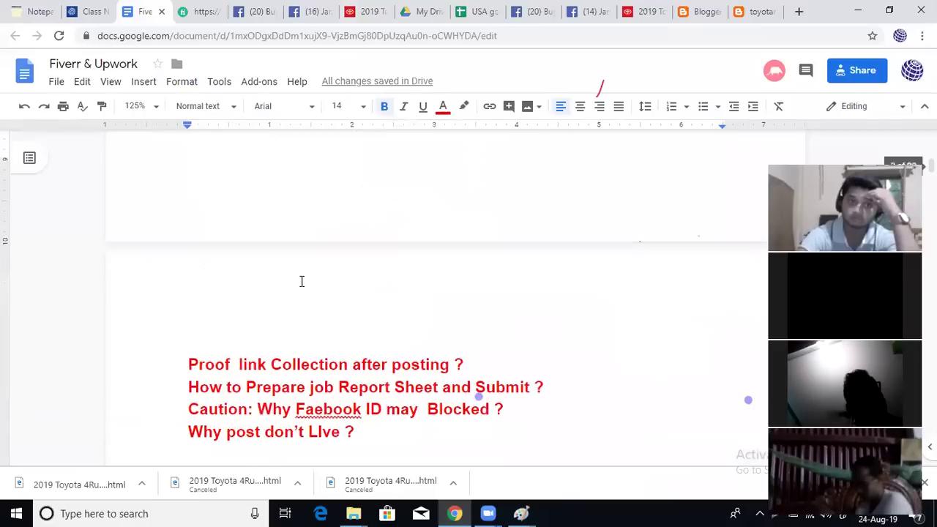
click(224, 330)
scroll(315, 315, down, 1)
scroll(231, 296, down, 2)
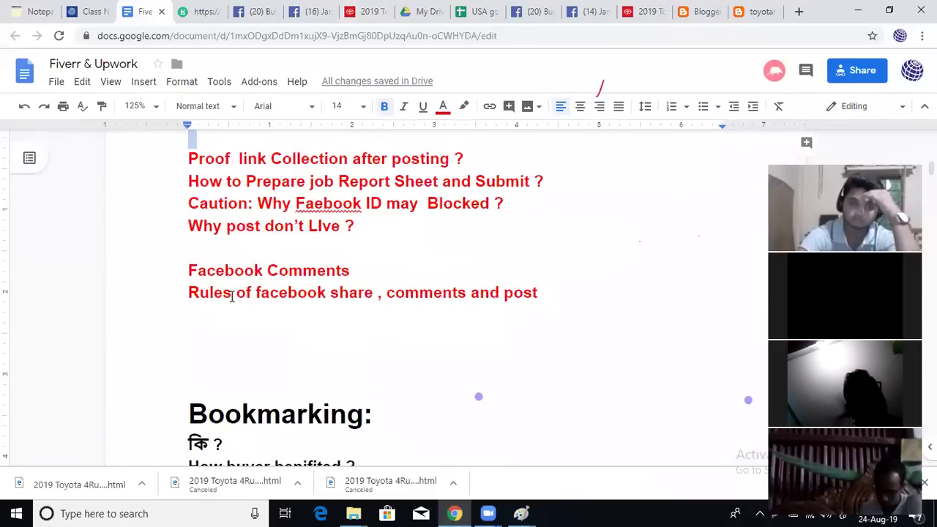
scroll(218, 242, up, 1)
drag(198, 227, 424, 234)
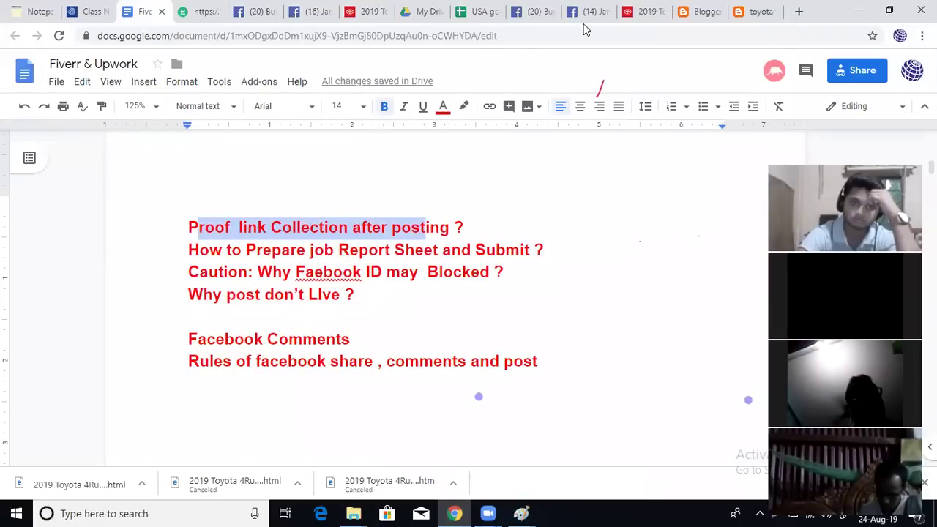
click(466, 13)
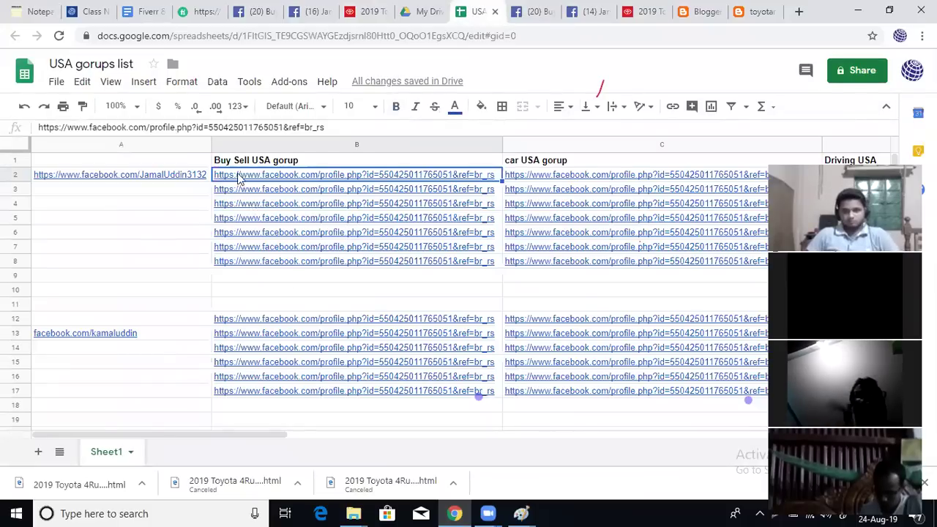
Step: Move the active cell to A4 and scroll the group links, then switch to the Facebook profile
key(Left)
key(Down)
key(Down)
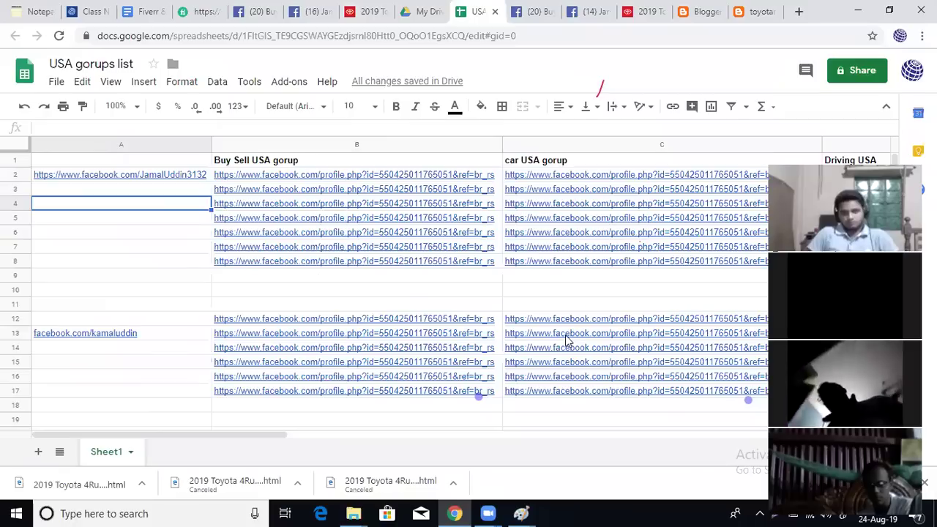
scroll(560, 338, down, 2)
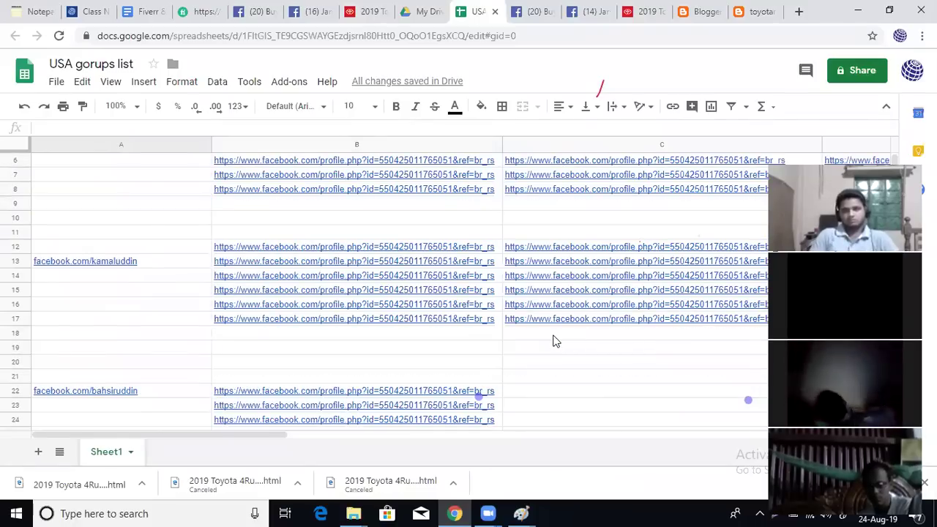
scroll(548, 338, up, 1)
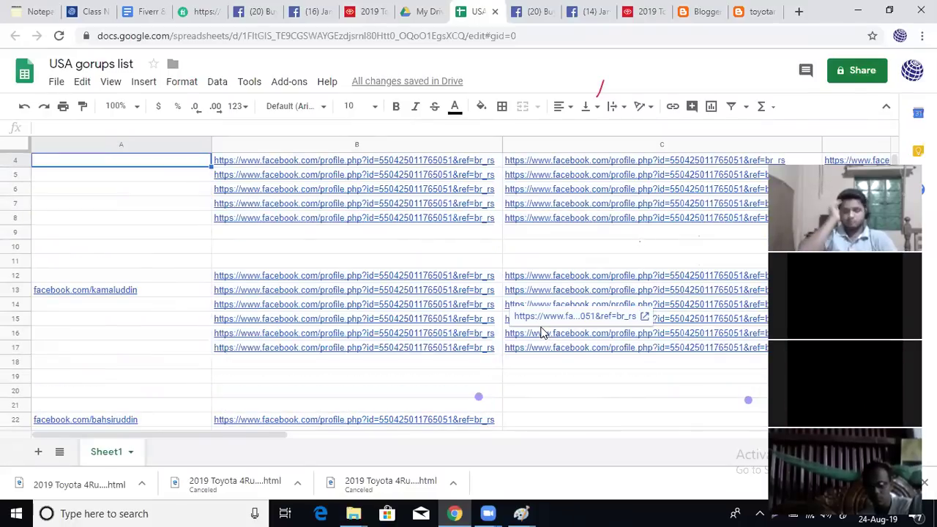
scroll(429, 243, up, 1)
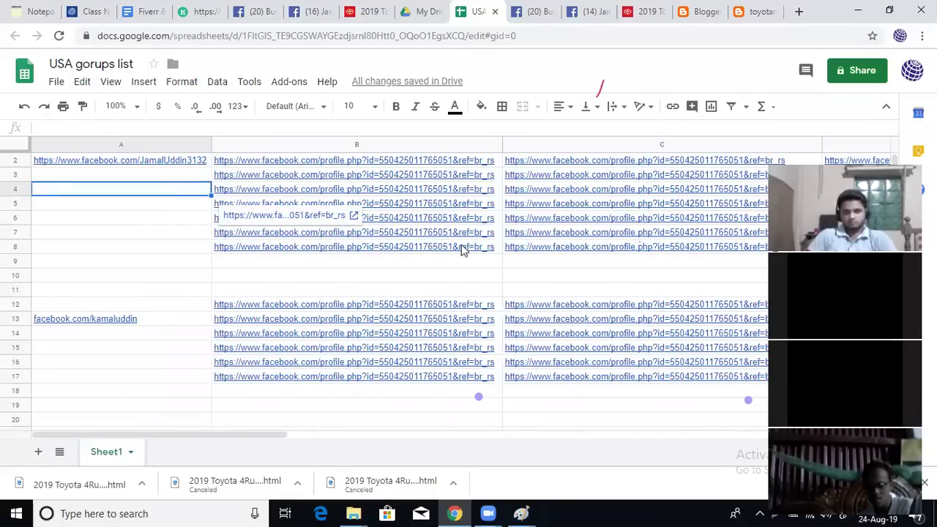
click(371, 12)
click(595, 14)
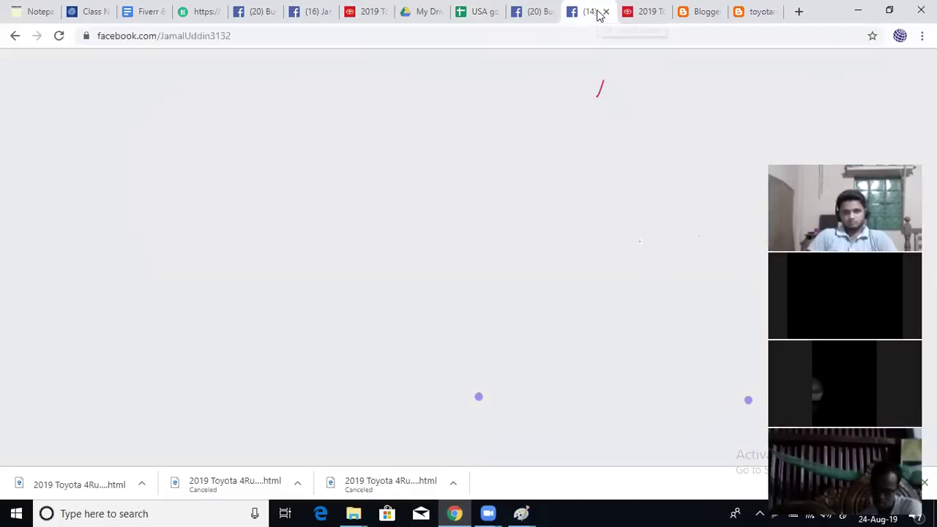
Step: Copy the link address of the 4Runner post's '14 mins' timestamp in Buy and Sell in USA
click(536, 14)
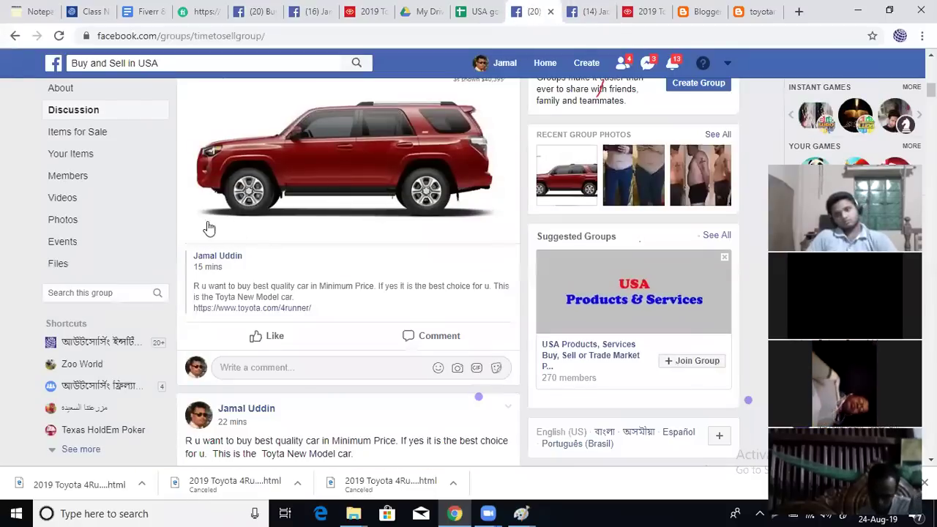
scroll(254, 234, up, 1)
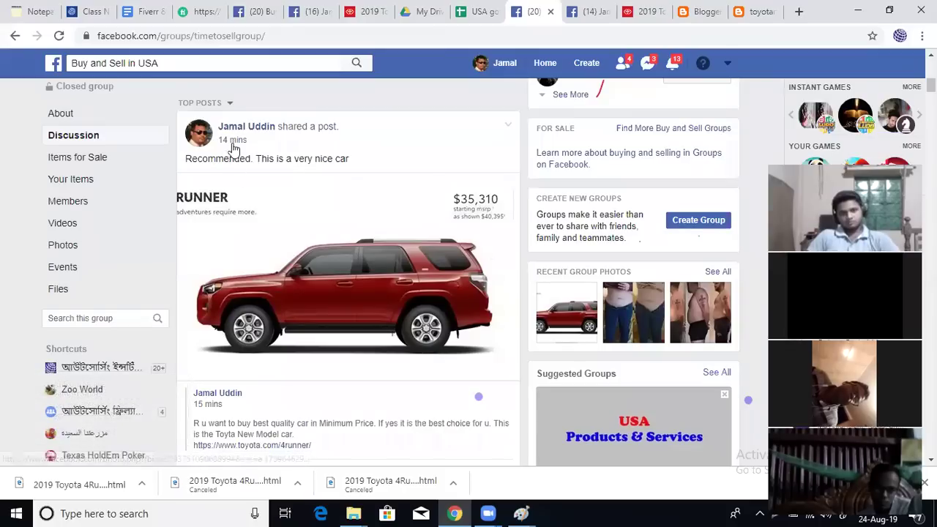
right_click(234, 143)
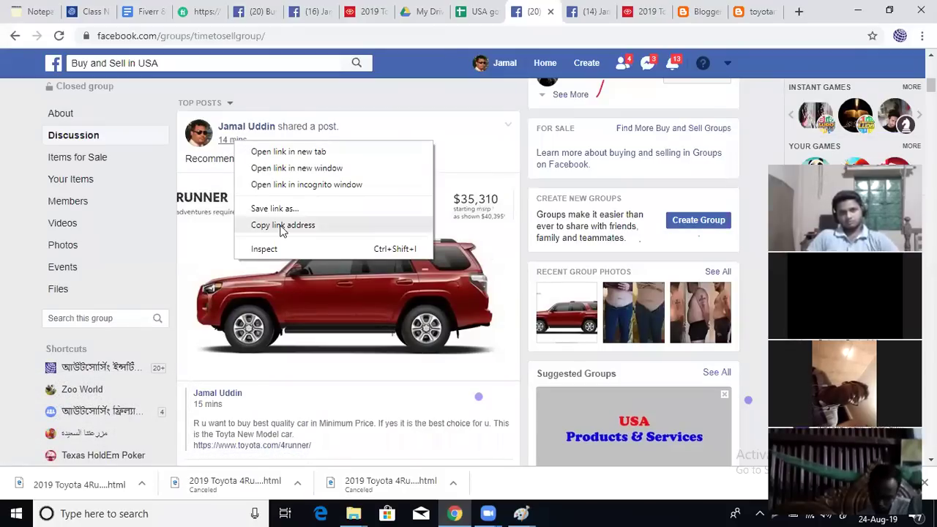
click(391, 96)
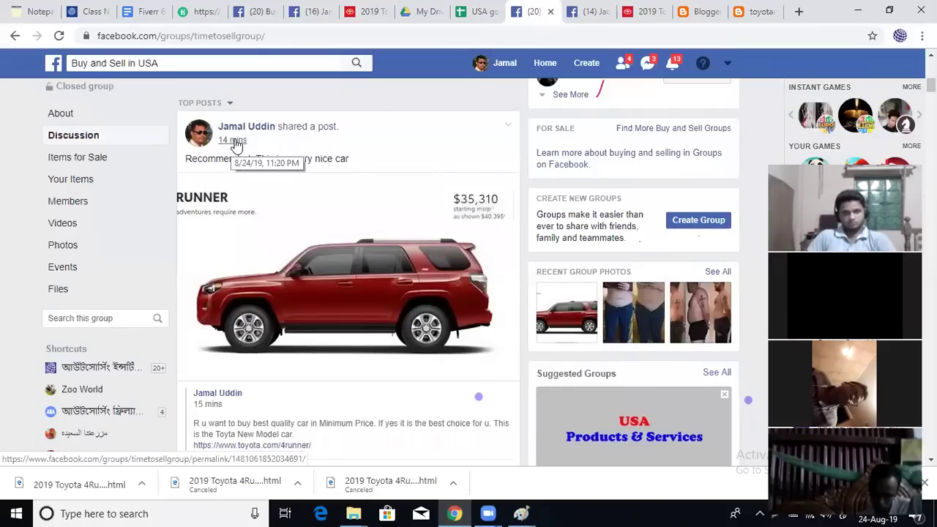
right_click(236, 144)
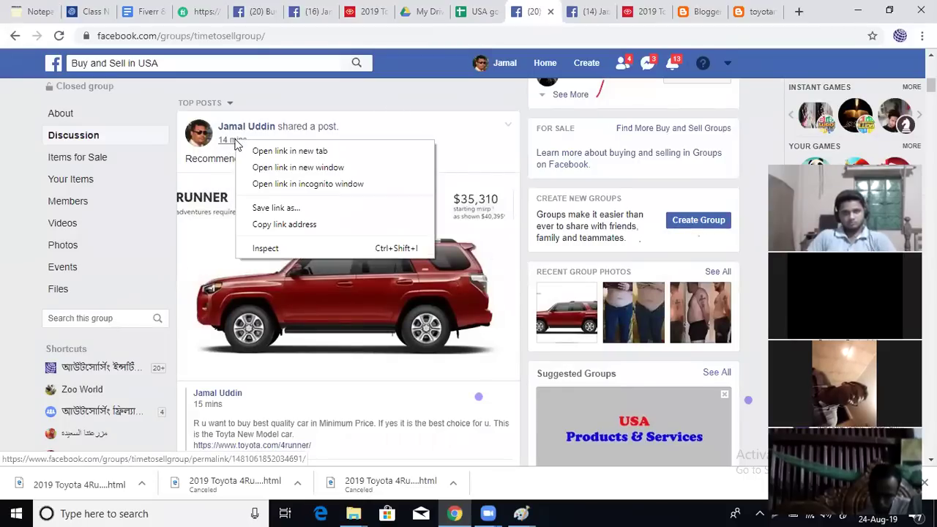
click(291, 227)
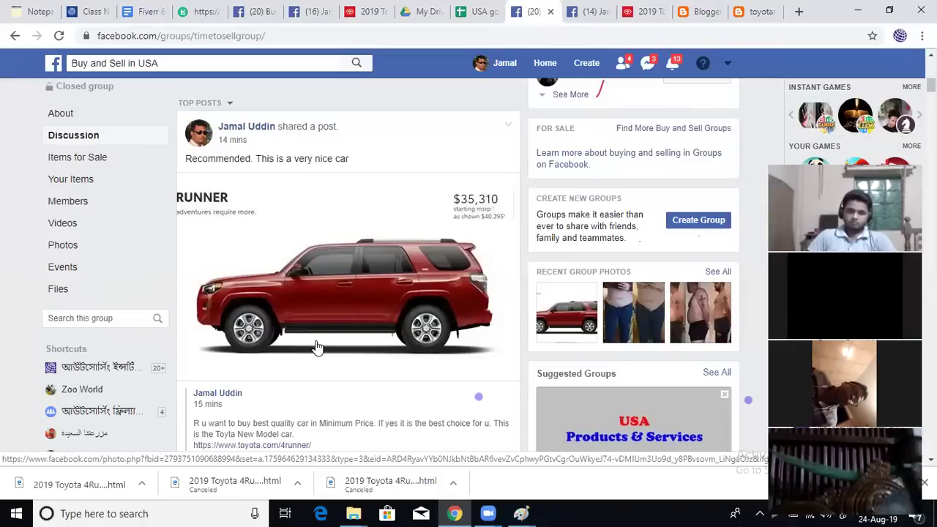
Step: Open a new browser tab and load drive.google.com/drive/my-drive
key(ctrl+shift+Tab)
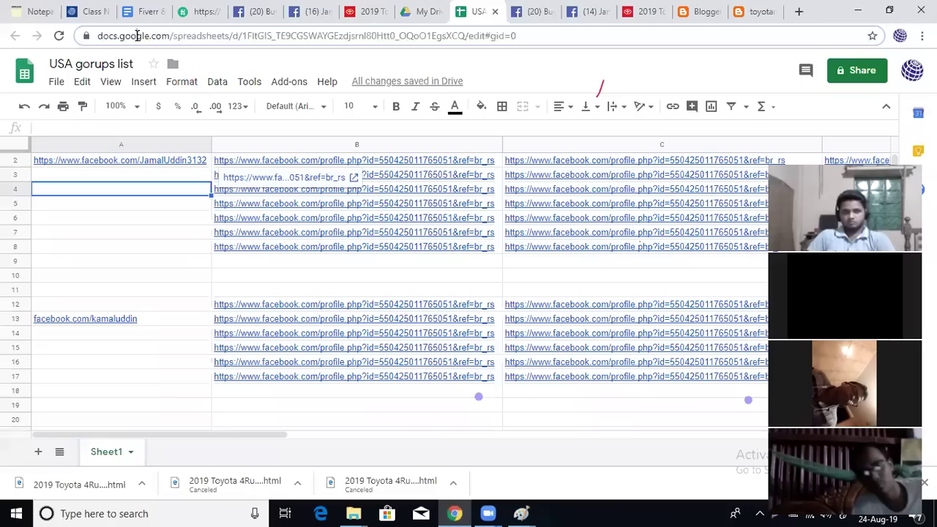
click(798, 11)
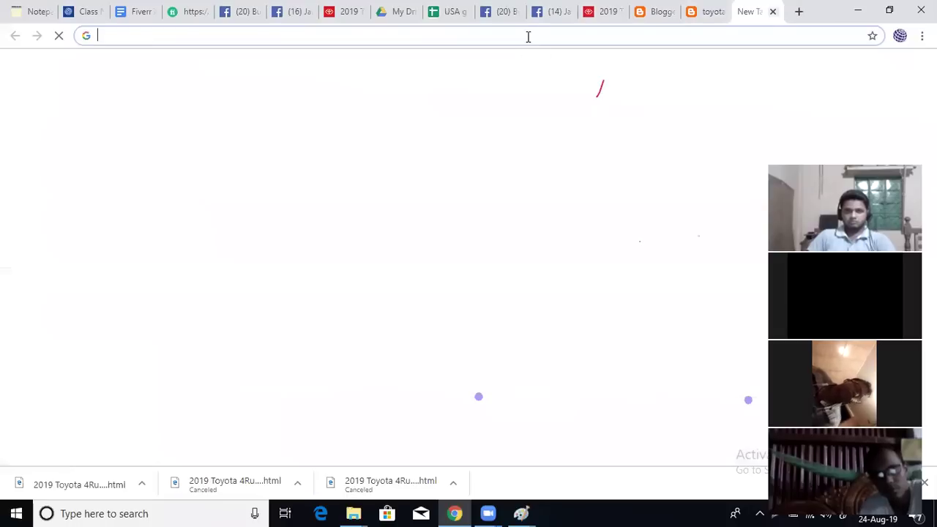
click(398, 12)
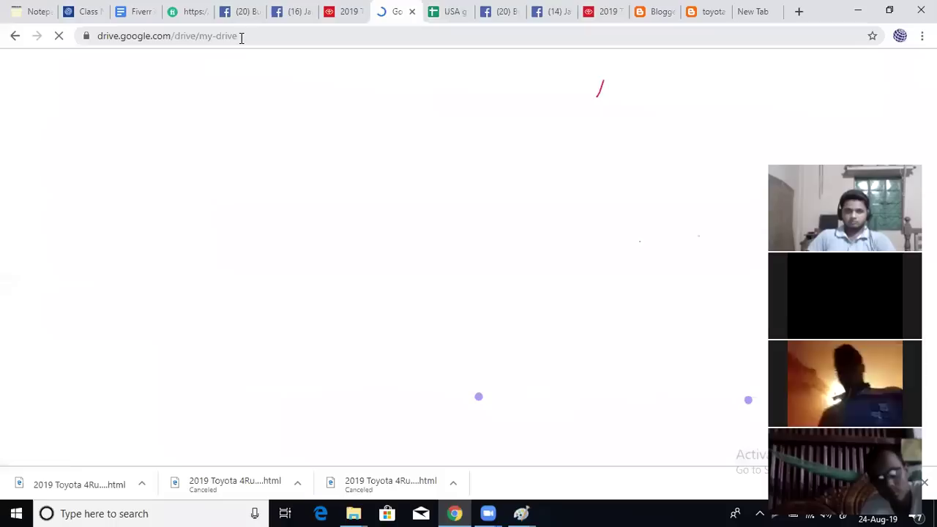
click(432, 35)
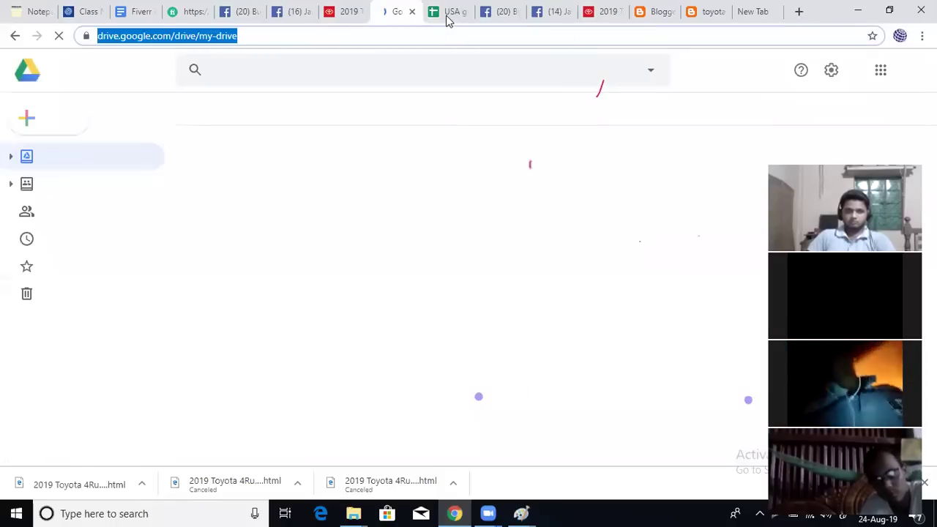
click(446, 21)
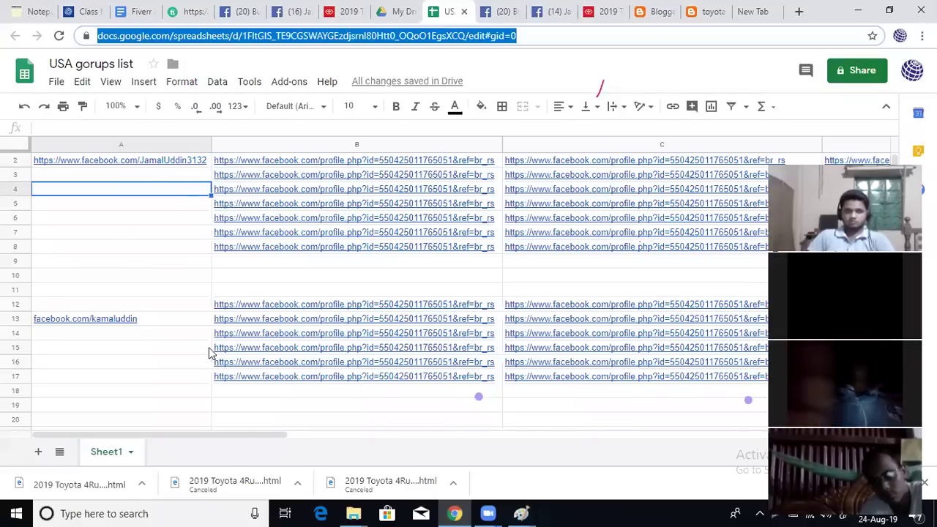
click(395, 12)
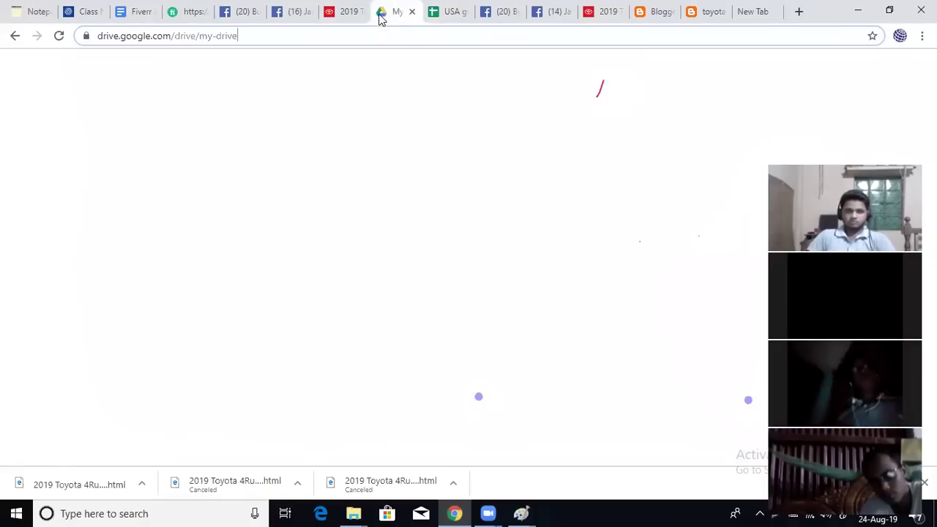
click(293, 27)
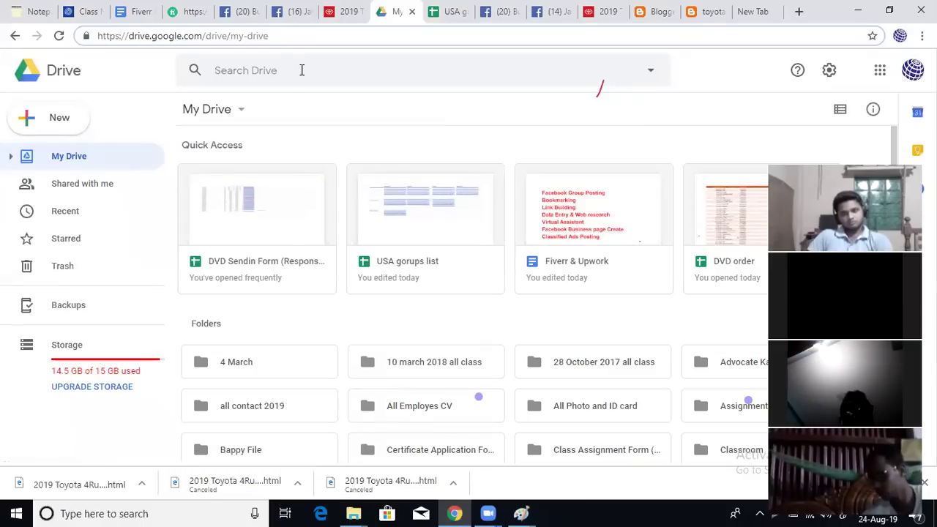
click(521, 512)
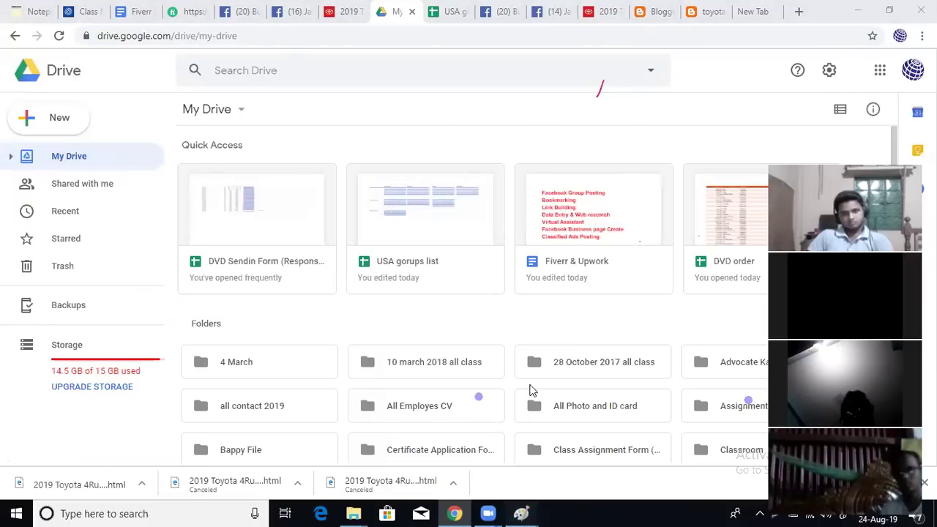
Step: Handwrite '100 Post → 10 dollars' with the pencil beside the circled 5
mouse_move(521, 513)
click(458, 448)
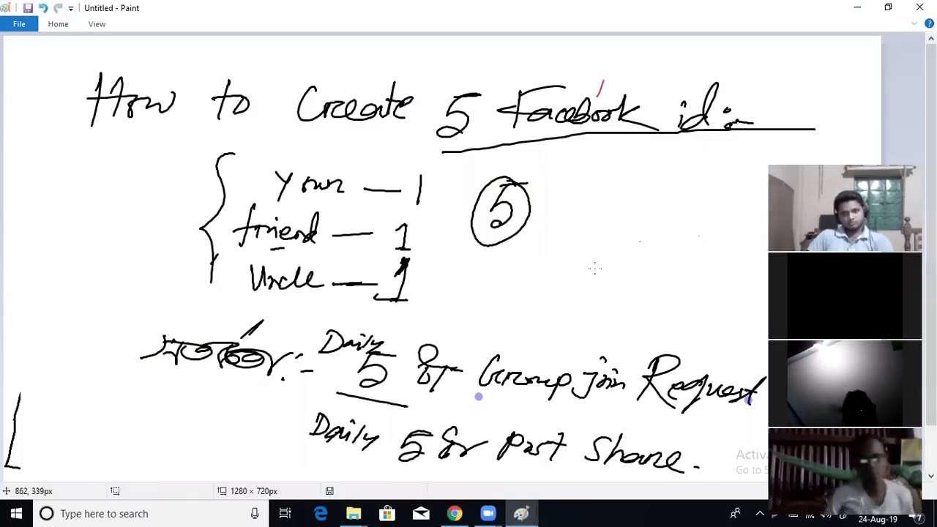
mouse_move(568, 244)
mouse_down()
mouse_move(569, 284)
mouse_move(584, 246)
mouse_move(639, 260)
mouse_up()
mouse_move(635, 225)
mouse_down()
mouse_move(687, 231)
mouse_move(695, 242)
mouse_up()
drag(681, 228, 731, 223)
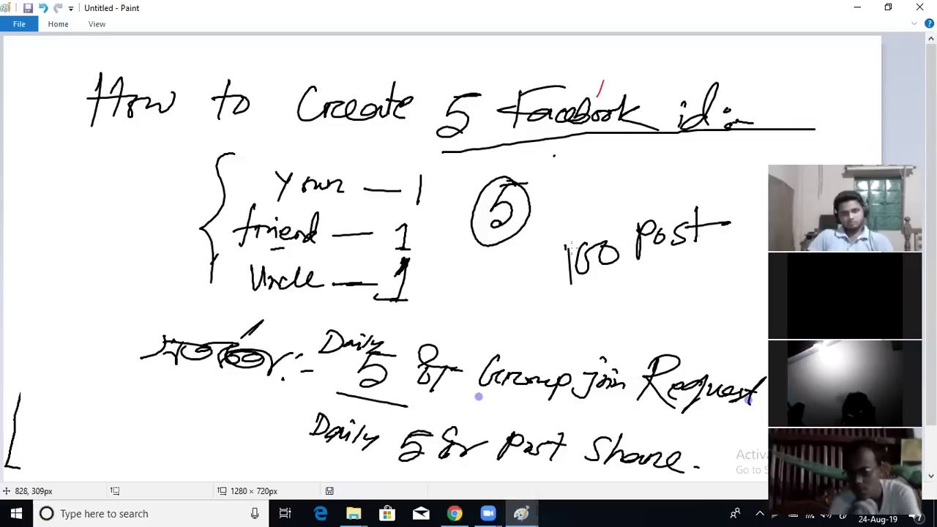
drag(607, 302, 660, 300)
mouse_move(675, 276)
mouse_down()
mouse_move(702, 290)
mouse_move(705, 251)
mouse_up()
drag(714, 277, 761, 272)
drag(571, 293, 704, 252)
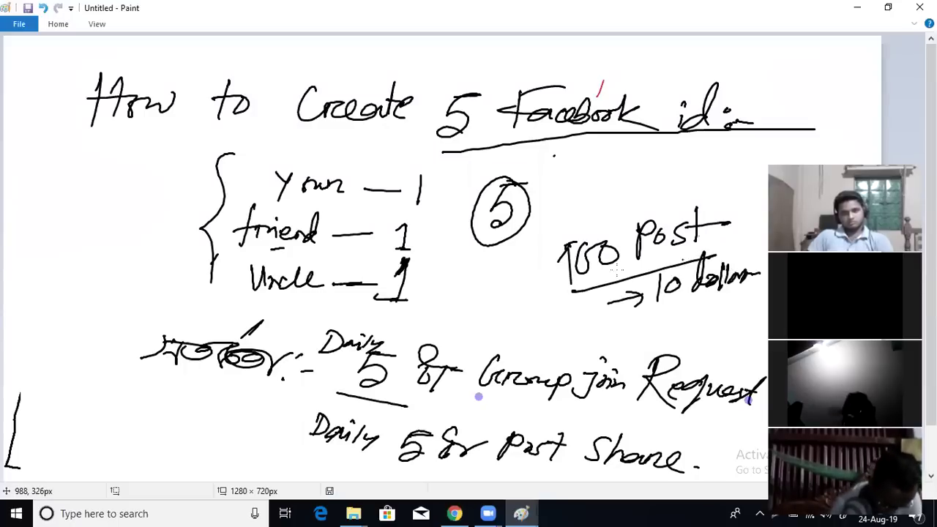
drag(610, 288, 692, 252)
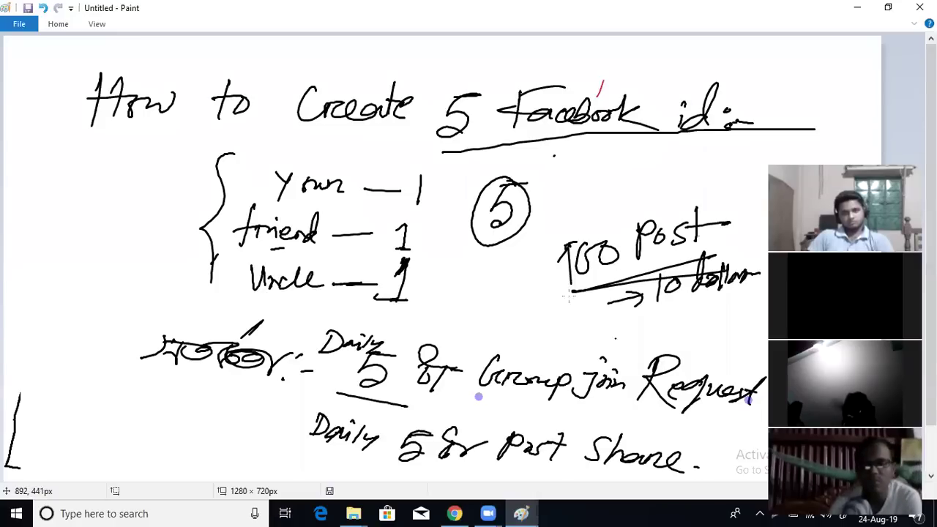
click(457, 513)
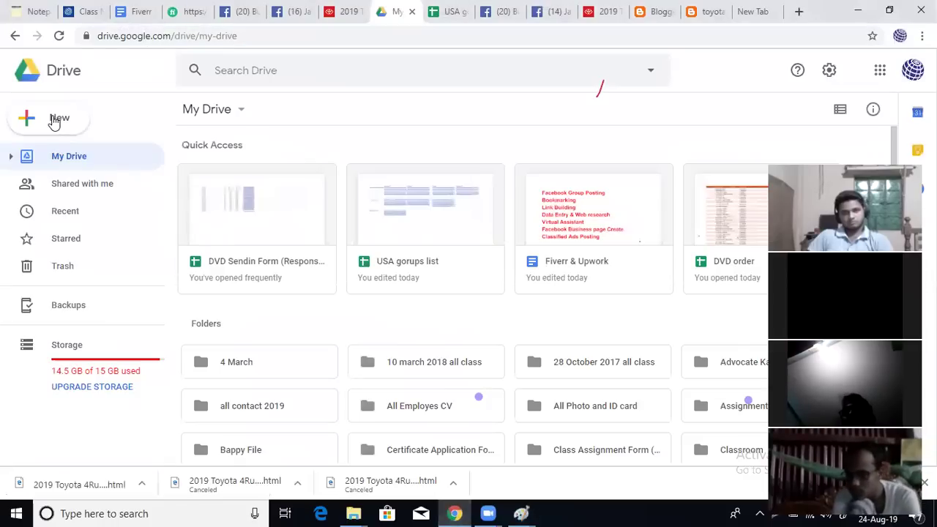
Step: Start a blank Google Sheets file from My Drive's New menu
click(173, 41)
click(64, 130)
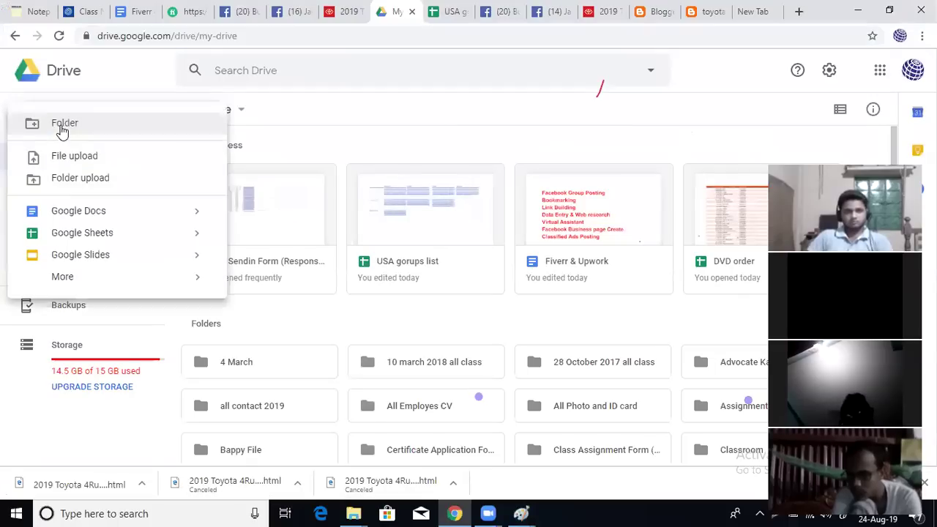
click(112, 234)
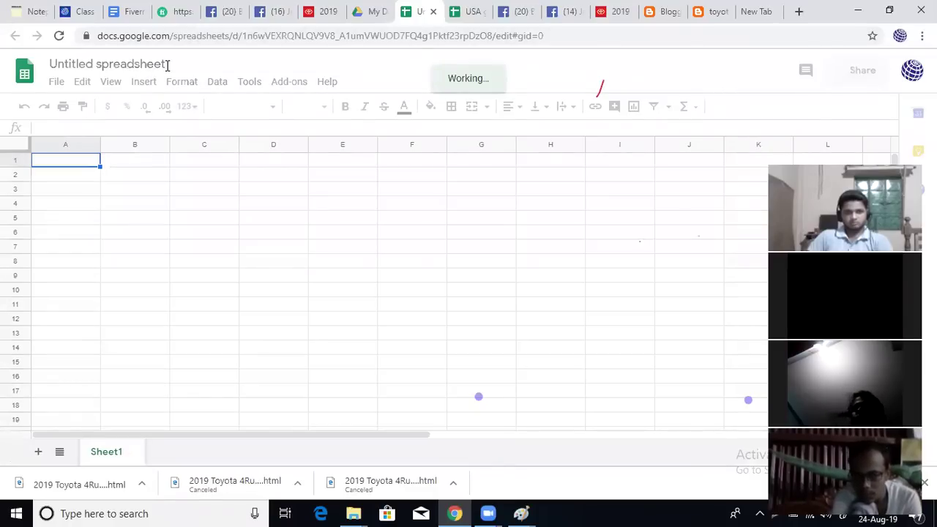
Step: Rename the spreadsheet 'proof submission For Toyota' and widen column A
click(140, 64)
key(Left)
key(Left)
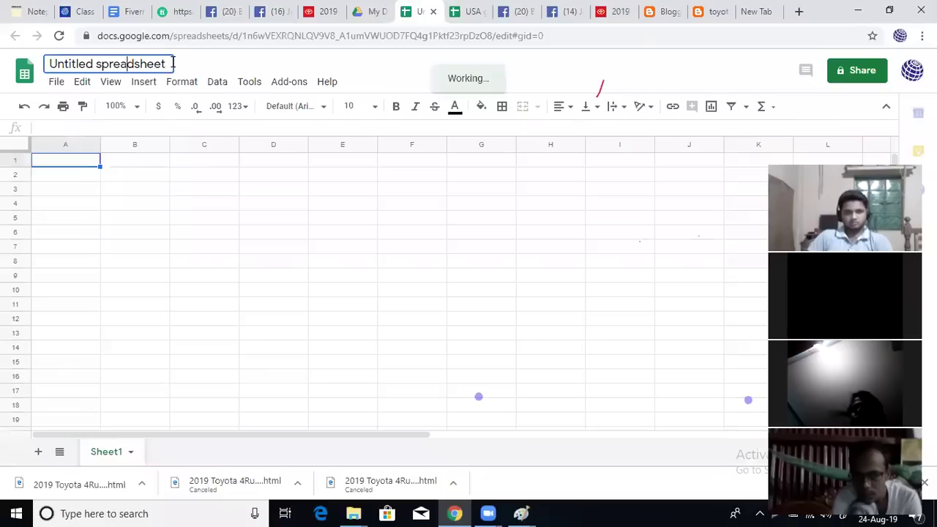
key(ctrl+a)
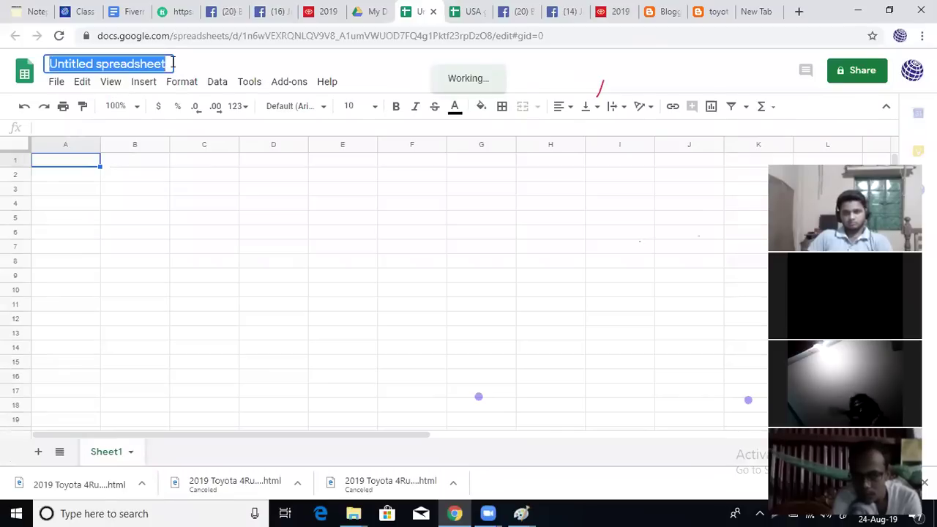
text(proof submis)
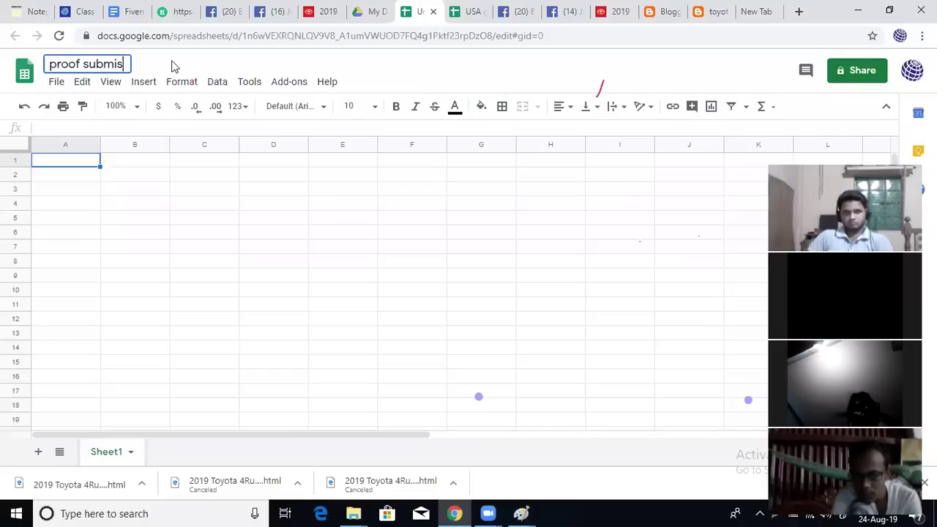
text(sion For Toyota)
click(132, 189)
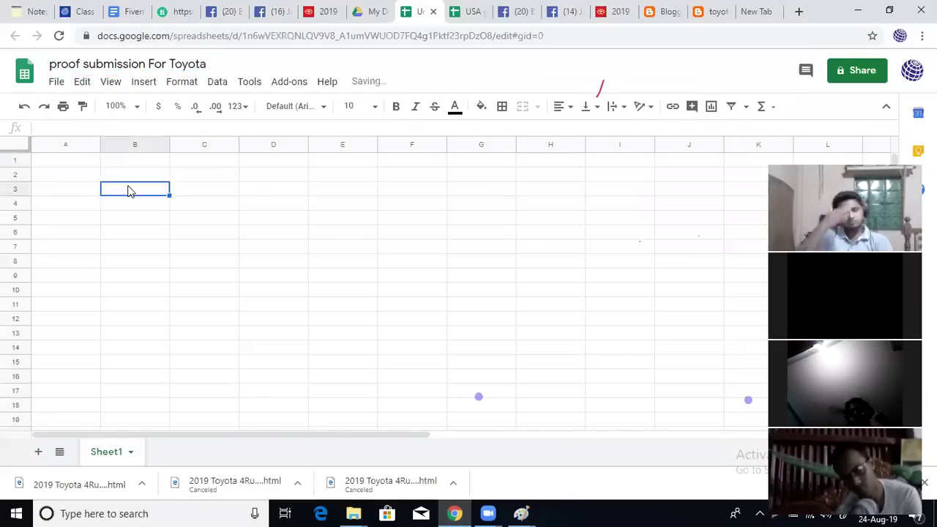
drag(100, 146, 326, 166)
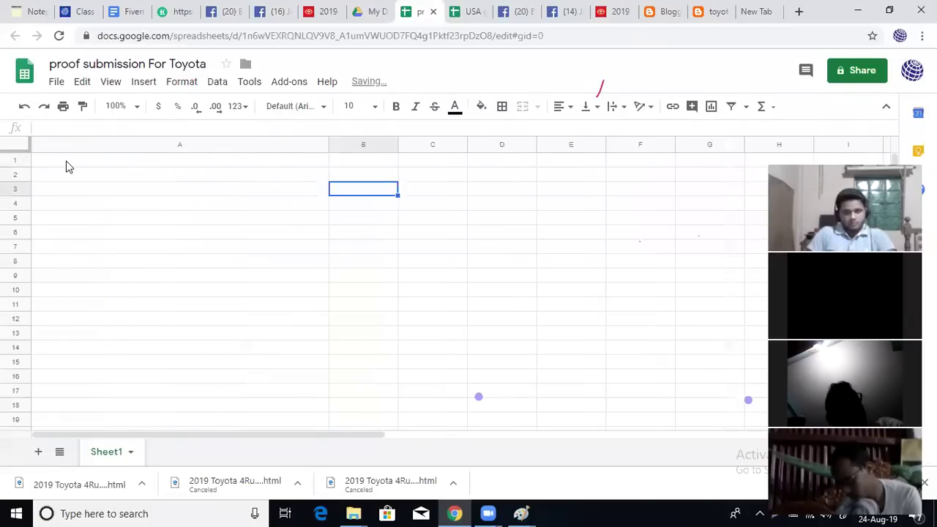
click(65, 164)
Step: Paste a copied Facebook link into A1, then undo it
right_click(66, 164)
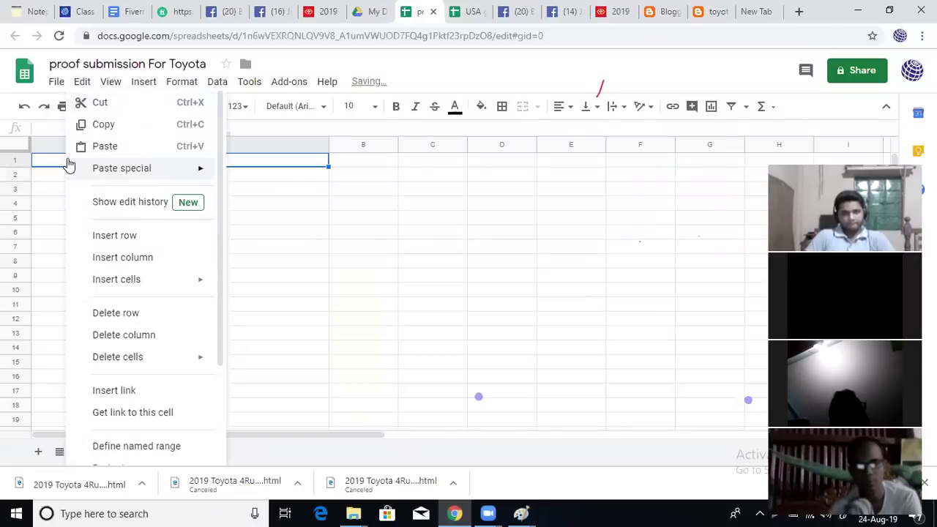
click(104, 148)
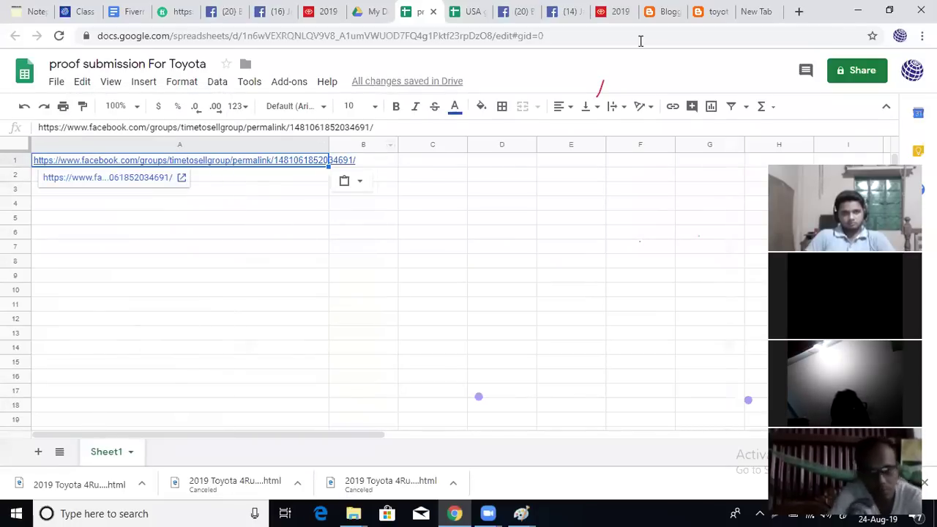
click(259, 208)
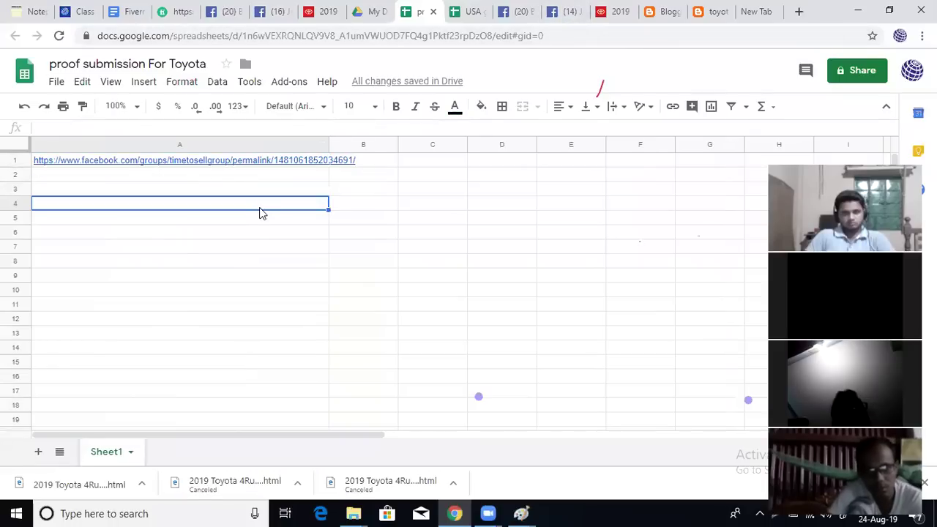
key(ctrl+z)
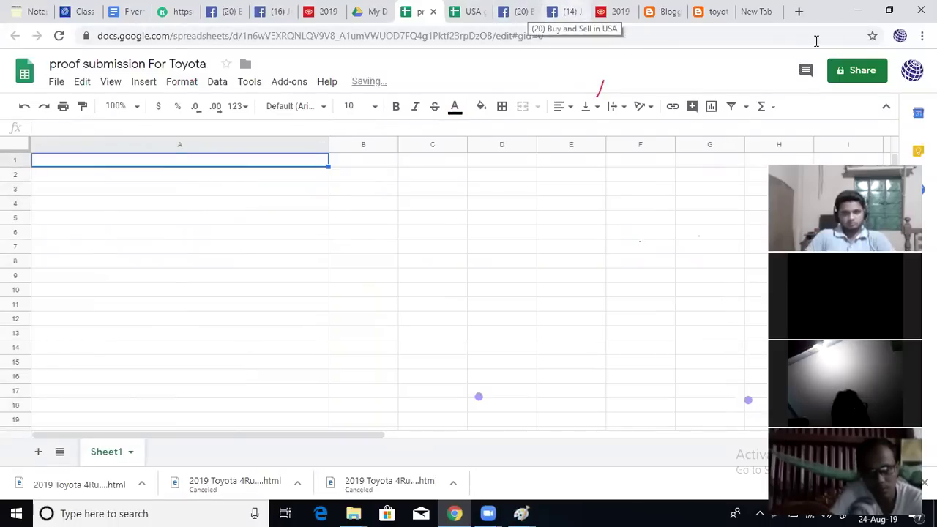
Step: Copy the Buy and Sell in USA group post's timestamp permalink
click(468, 12)
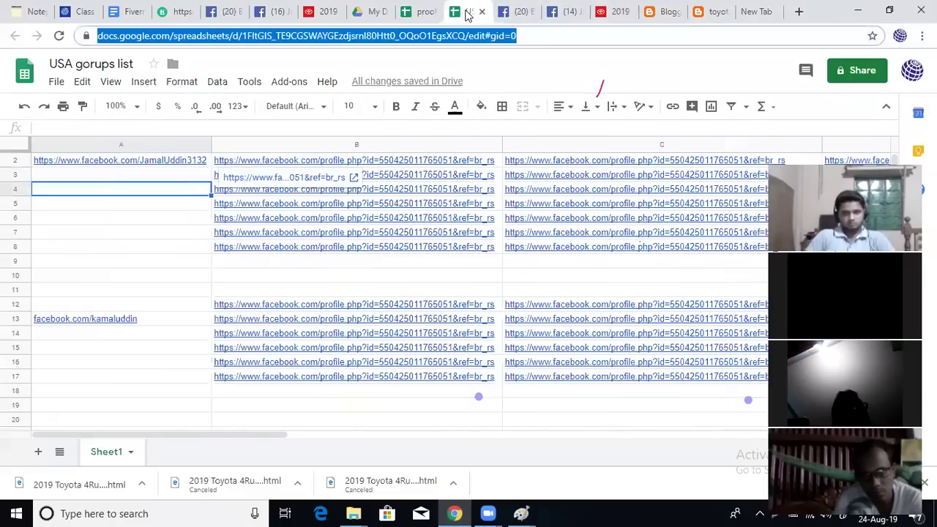
click(565, 12)
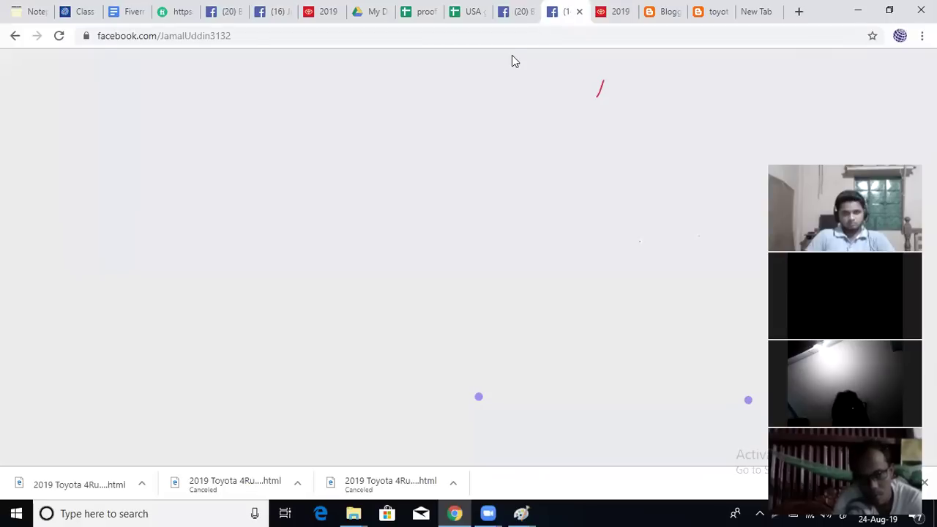
click(516, 13)
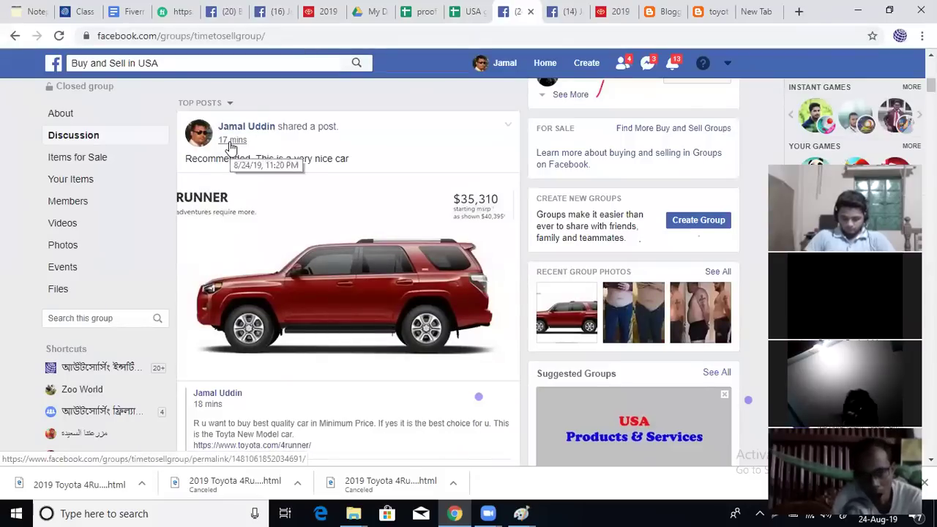
right_click(231, 143)
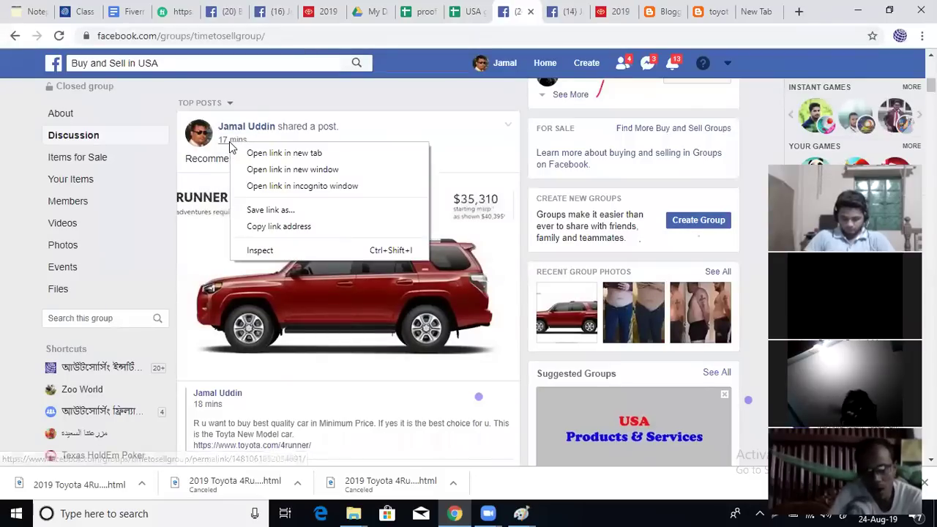
click(266, 227)
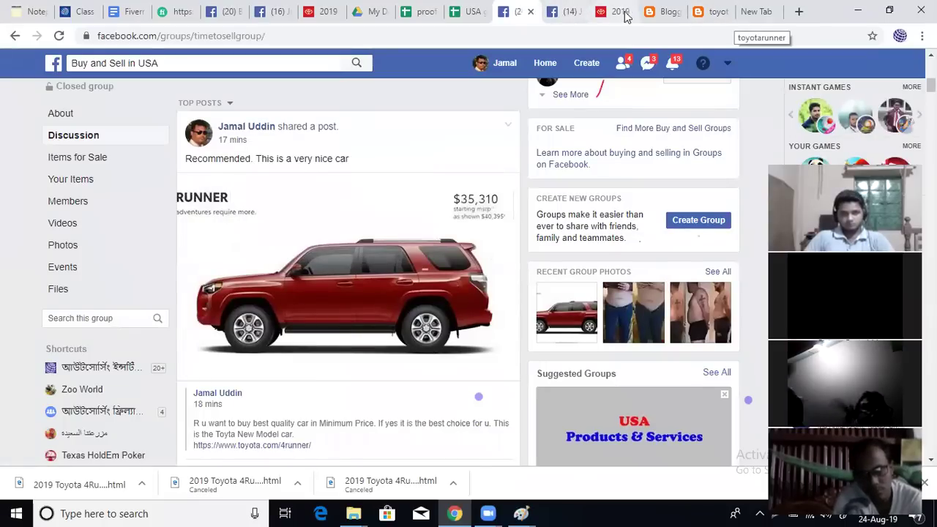
Step: Paste the post permalink into each cell from A1 to A7
click(463, 16)
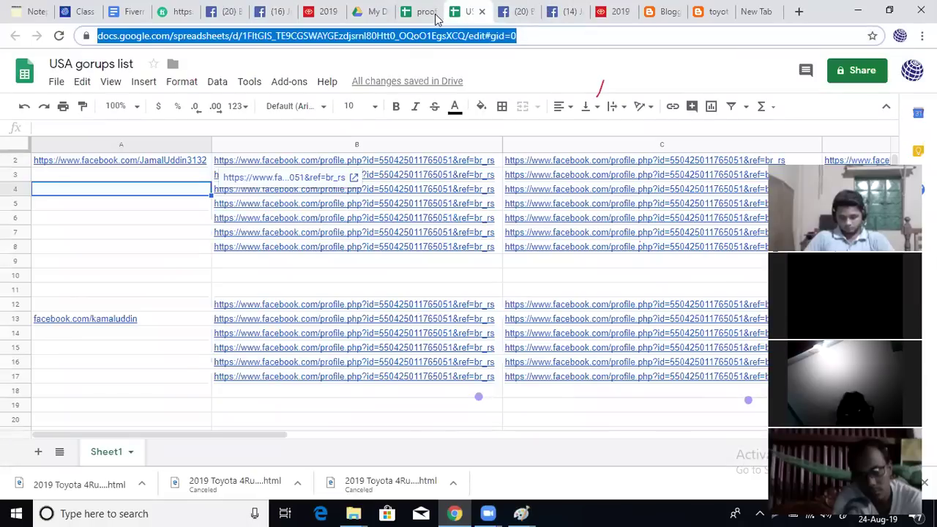
key(ctrl+shift+Tab)
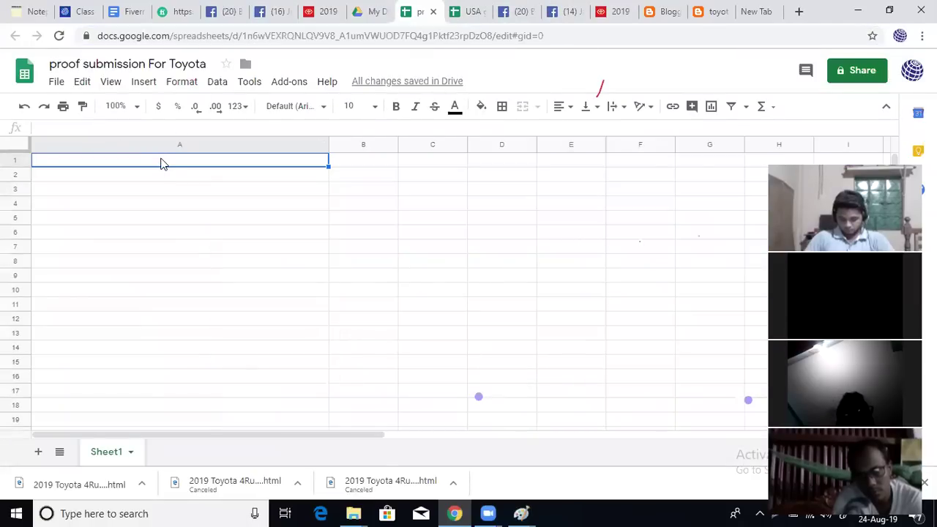
key(ctrl+v)
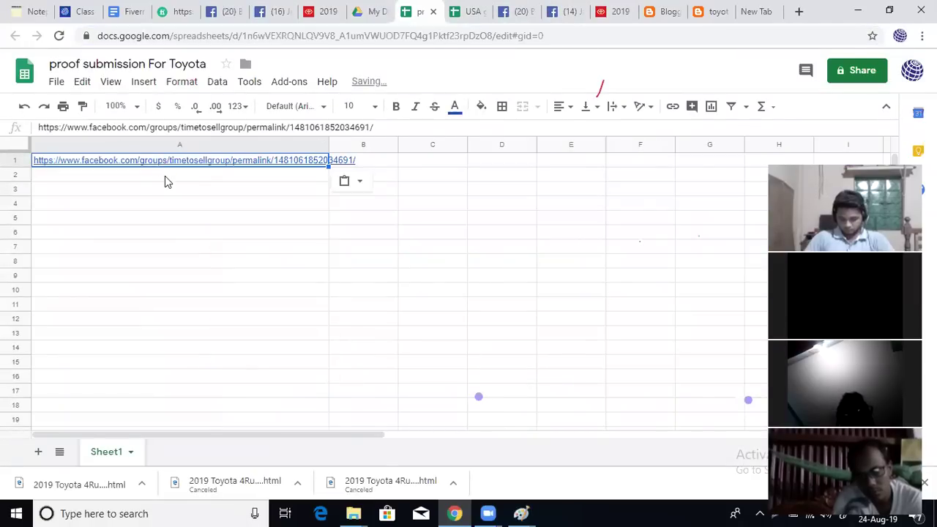
click(165, 175)
key(ctrl+v)
click(168, 189)
key(ctrl+v)
click(163, 204)
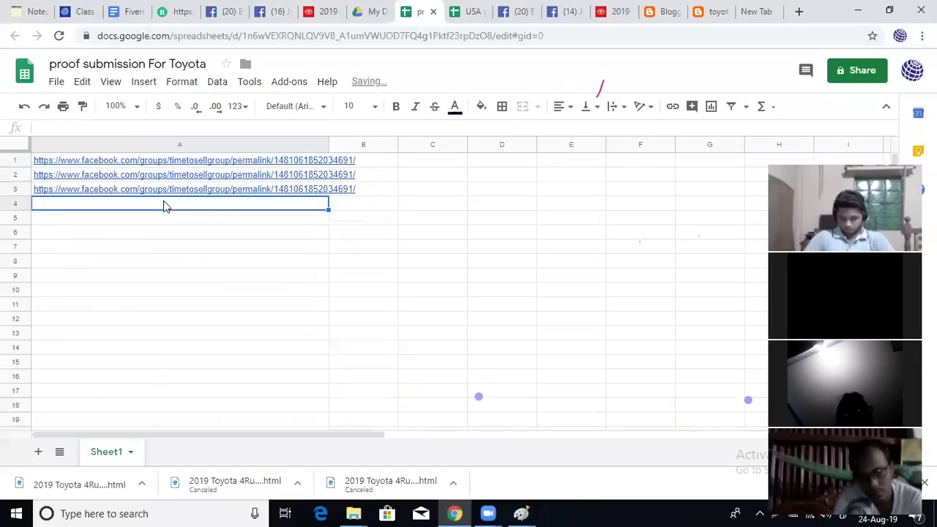
key(ctrl+v)
click(154, 224)
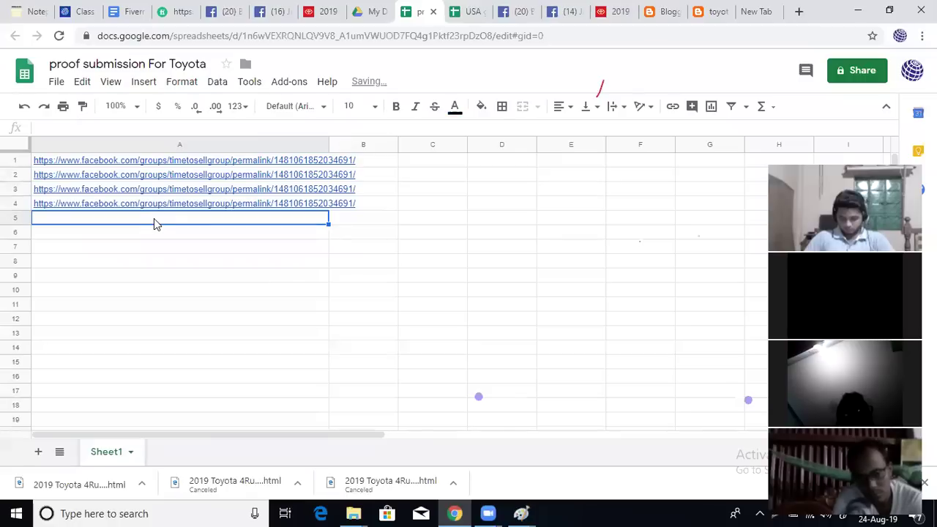
key(ctrl+v)
click(160, 235)
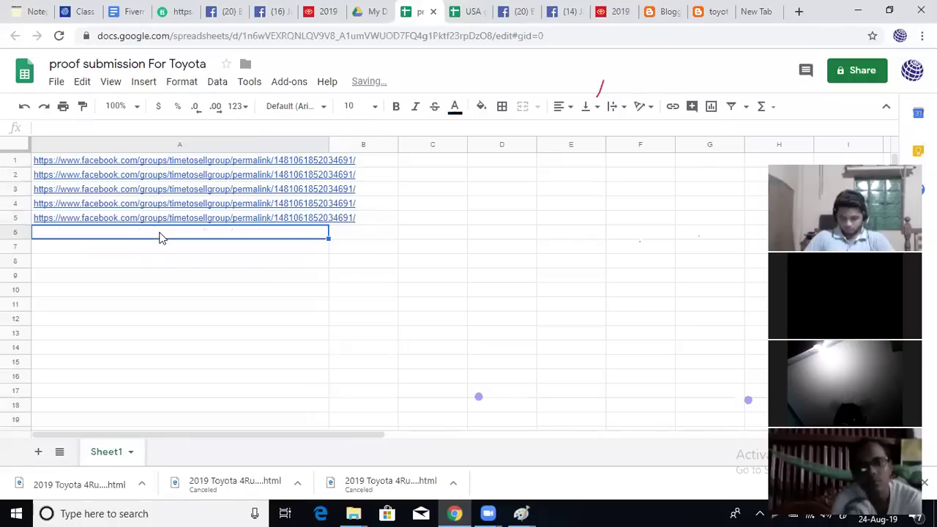
key(ctrl+v)
click(160, 248)
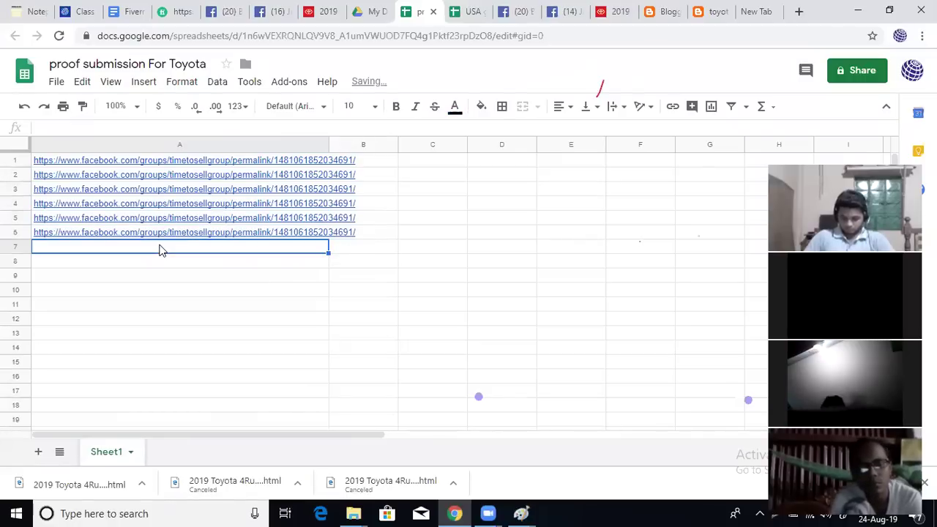
key(ctrl+v)
click(463, 12)
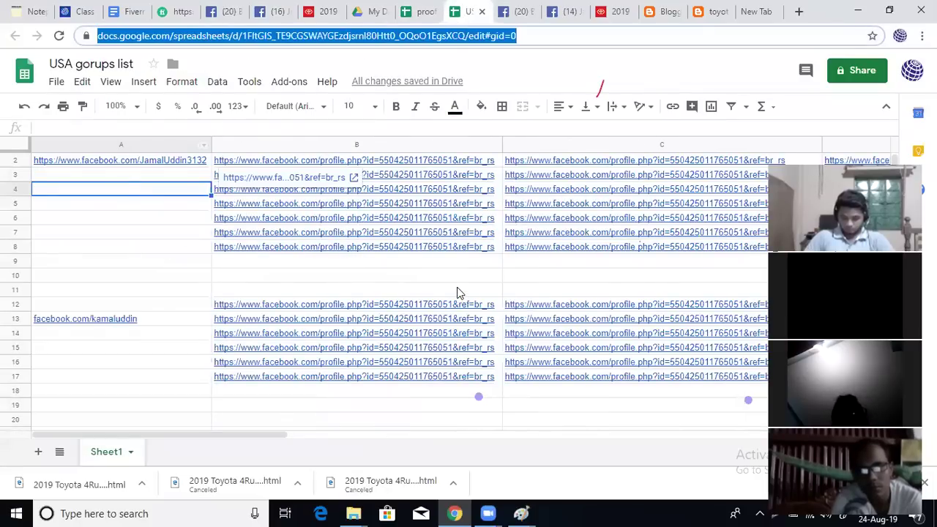
Step: Recheck the group post's link options, then select A8 as the next empty cell
scroll(457, 287, down, 1)
scroll(457, 289, down, 1)
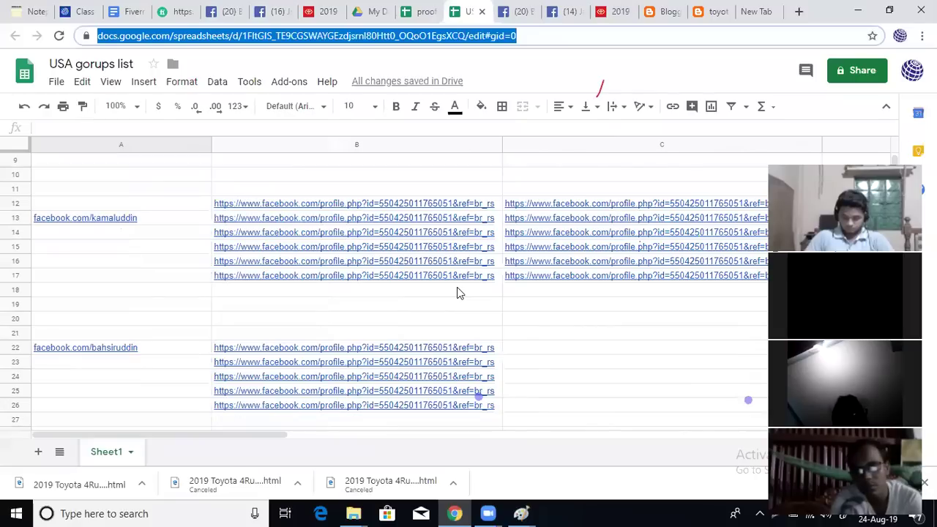
scroll(457, 286, up, 3)
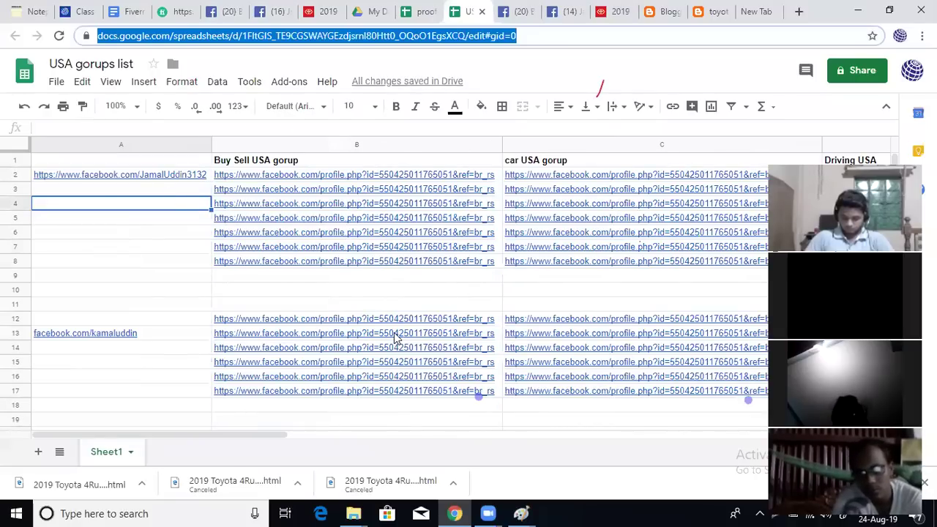
click(339, 290)
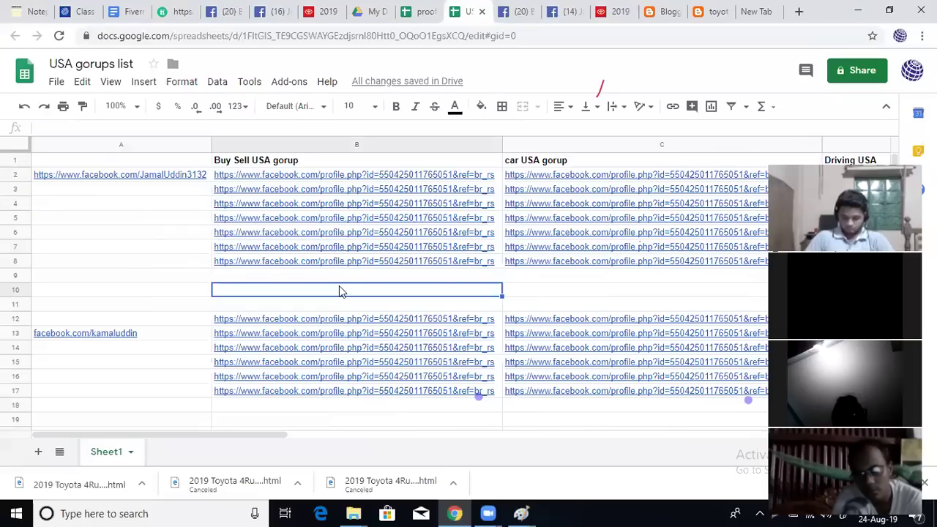
click(519, 13)
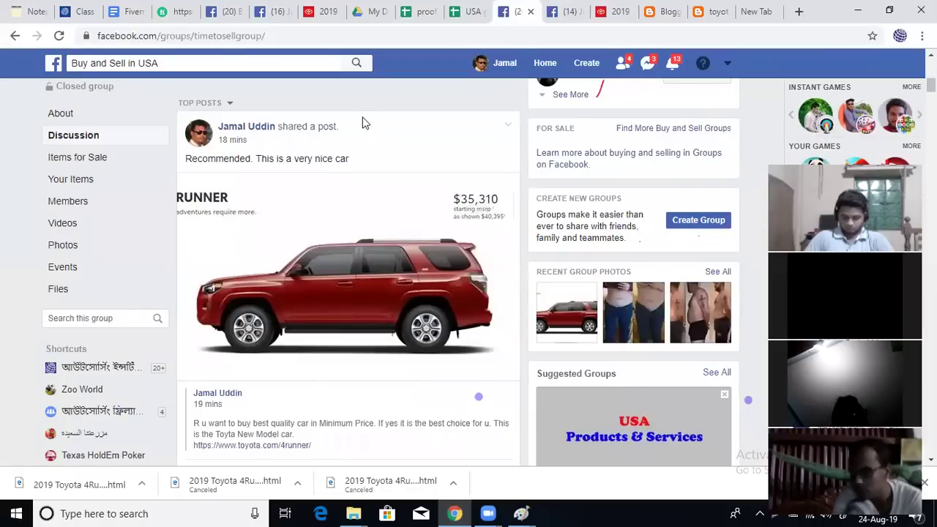
right_click(232, 140)
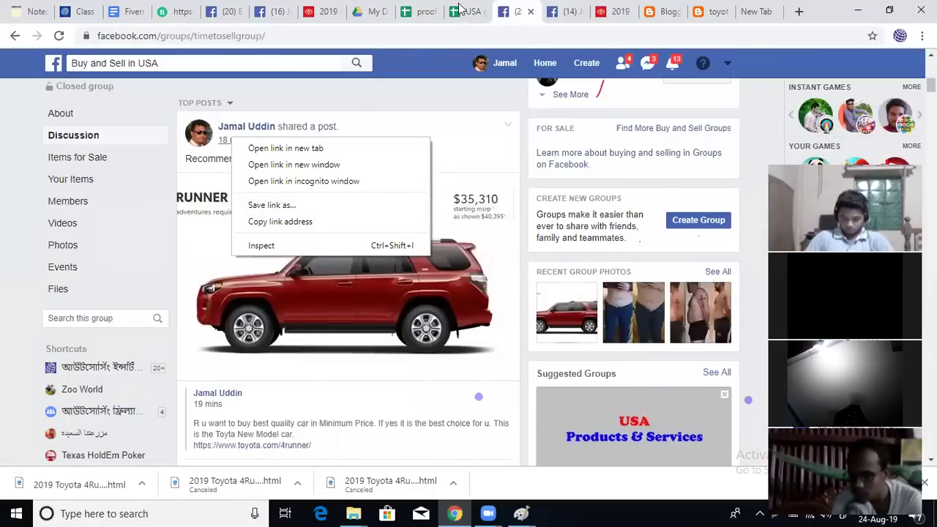
click(423, 12)
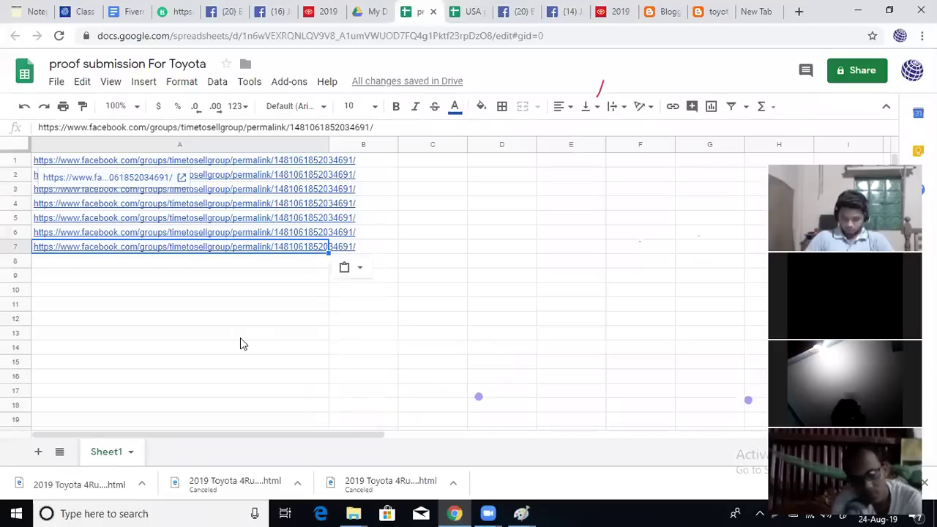
click(240, 337)
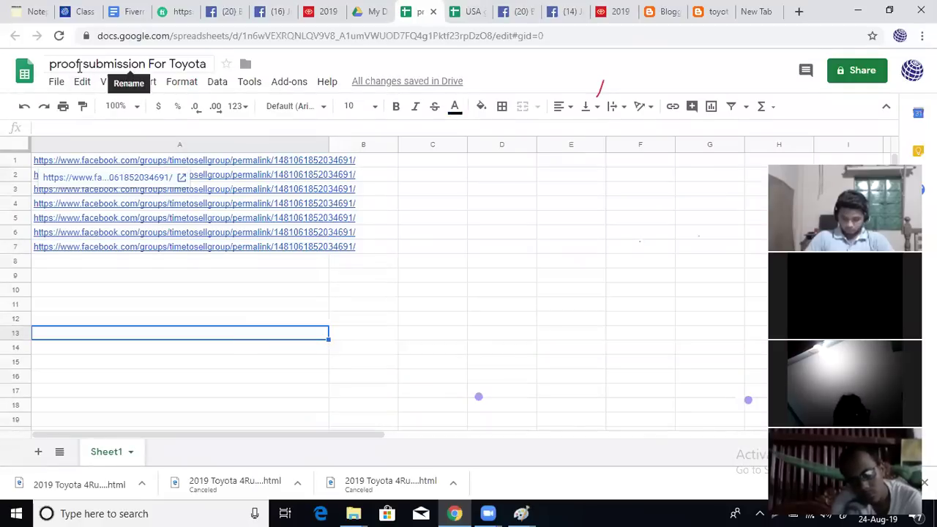
click(454, 236)
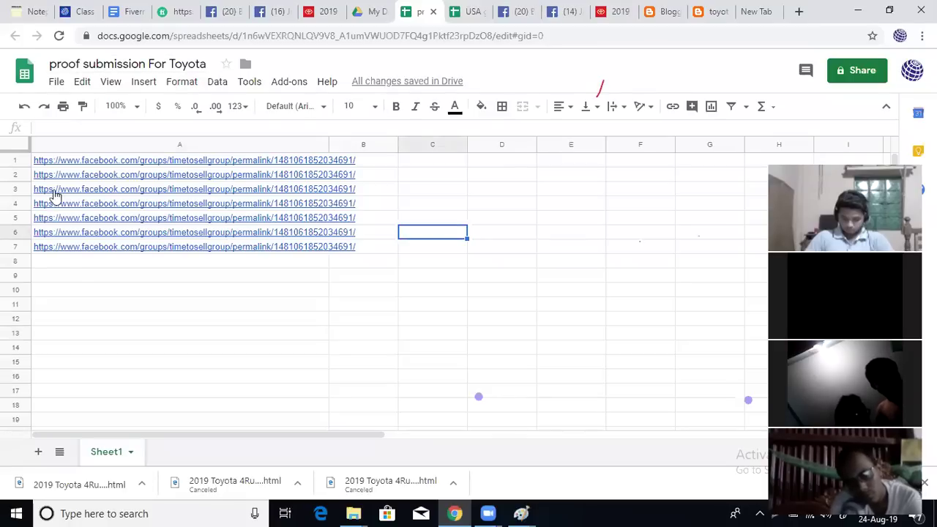
click(244, 276)
click(210, 322)
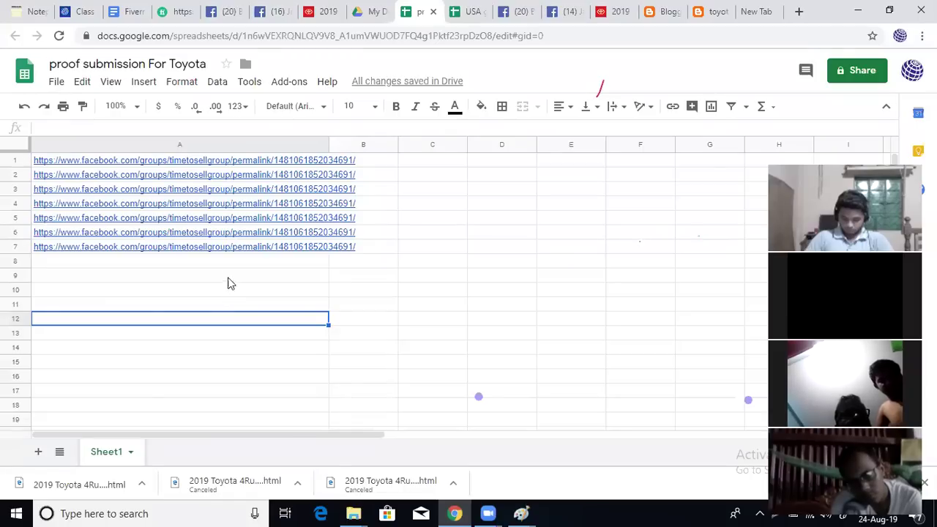
click(174, 265)
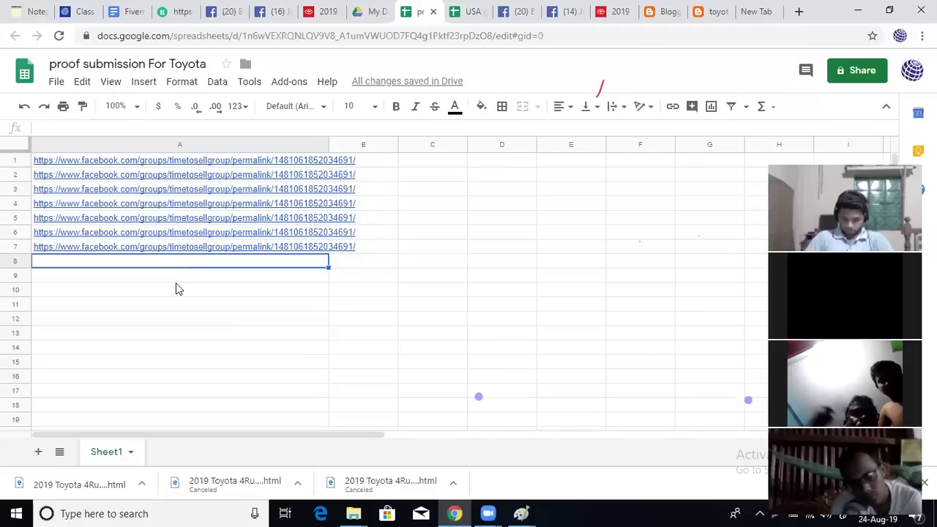
Step: Paste the permalink into each cell from A8 to A18
key(ctrl+v)
key(Down)
key(ctrl+v)
click(178, 290)
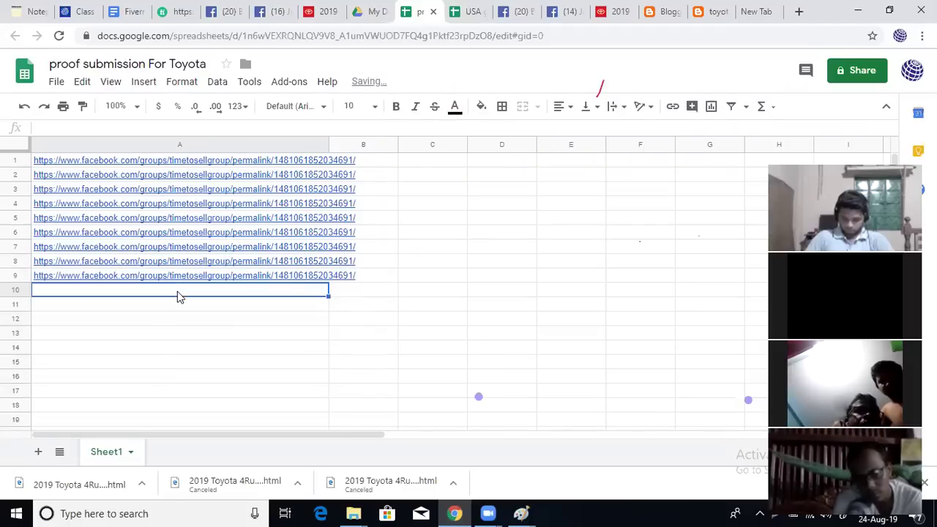
key(ctrl+v)
click(181, 309)
key(ctrl+v)
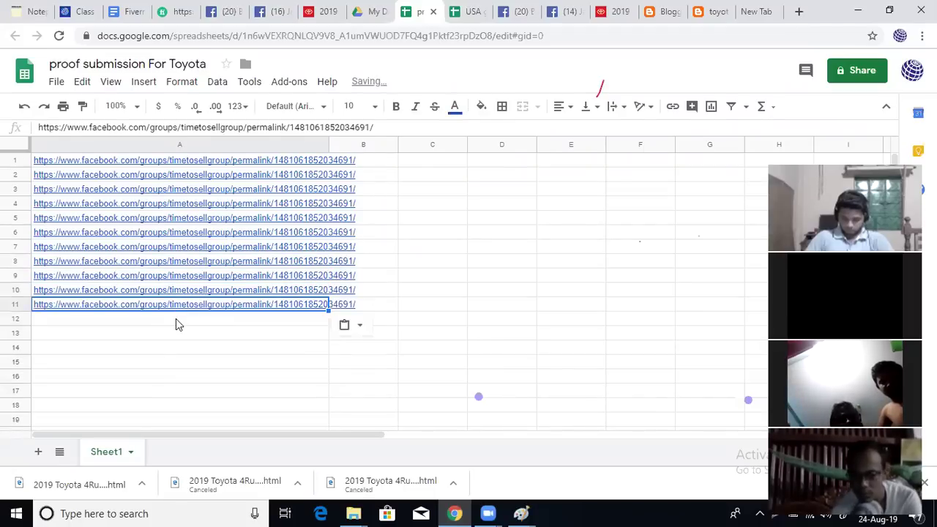
click(176, 325)
key(ctrl+v)
click(178, 336)
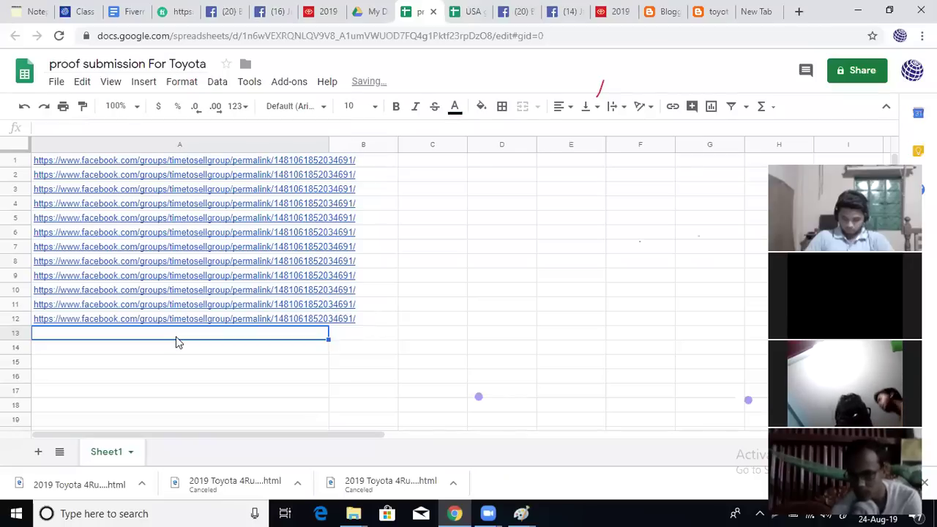
key(ctrl+v)
click(180, 350)
key(ctrl+v)
click(179, 364)
key(ctrl+v)
click(179, 378)
key(ctrl+v)
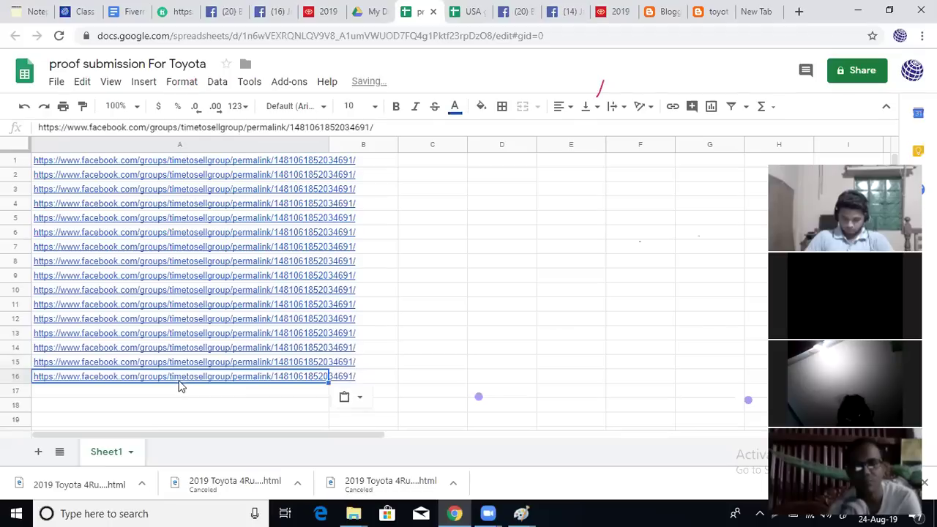
click(181, 396)
key(ctrl+v)
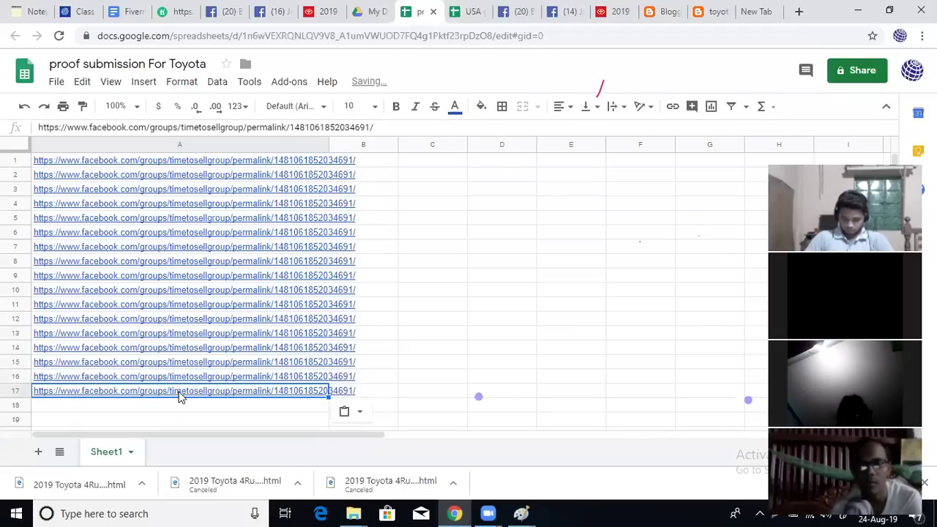
click(180, 404)
key(ctrl+v)
click(452, 207)
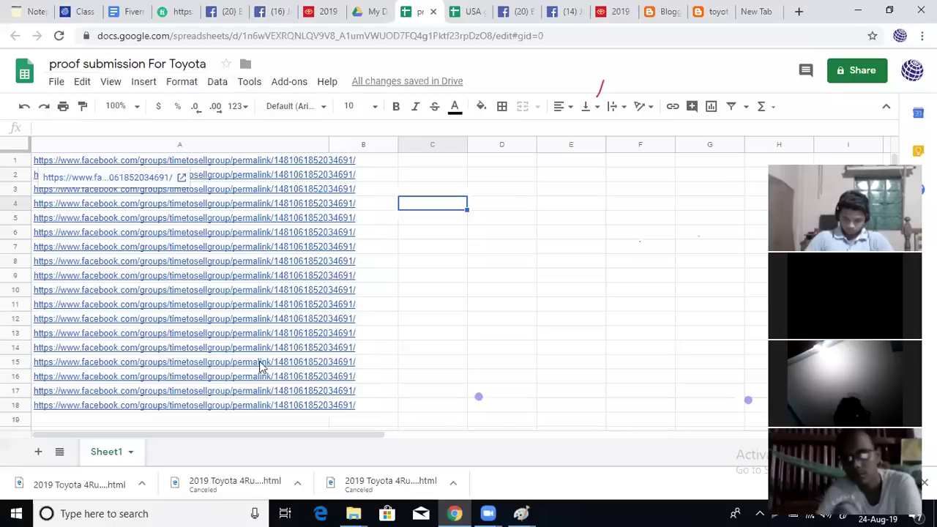
Step: Turn on link sharing for the spreadsheet and copy its shareable link
click(401, 235)
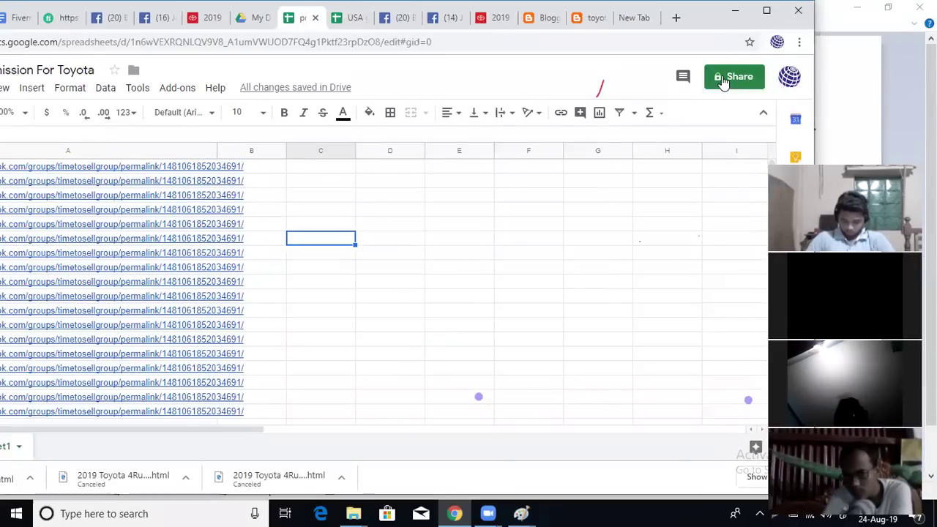
click(723, 79)
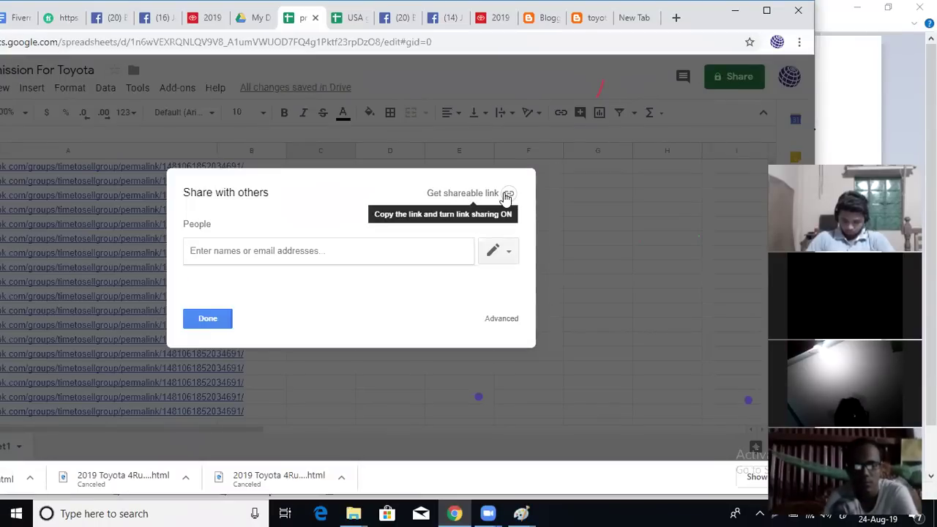
click(509, 195)
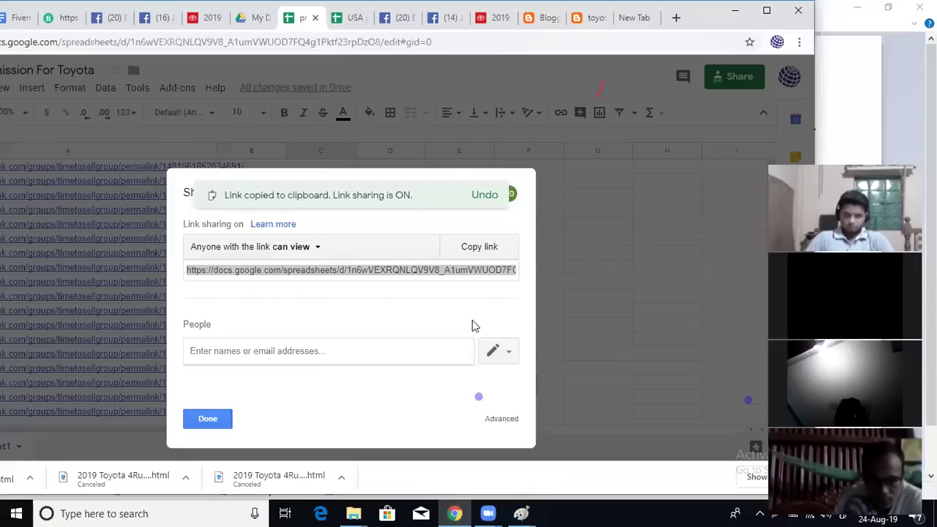
click(192, 420)
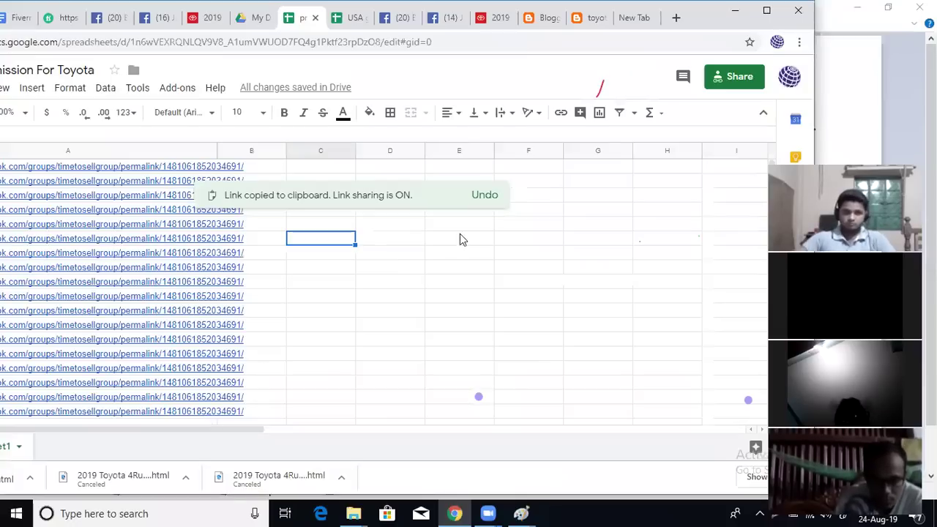
click(728, 78)
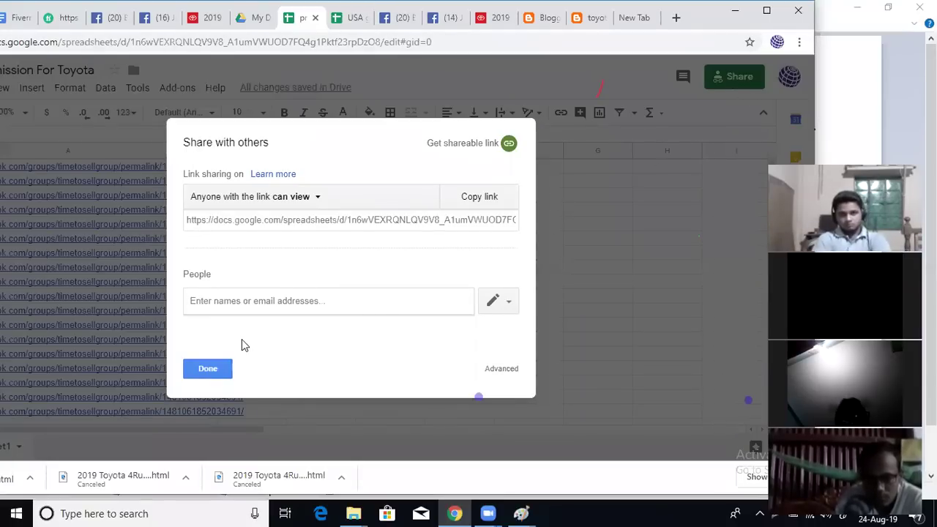
click(208, 370)
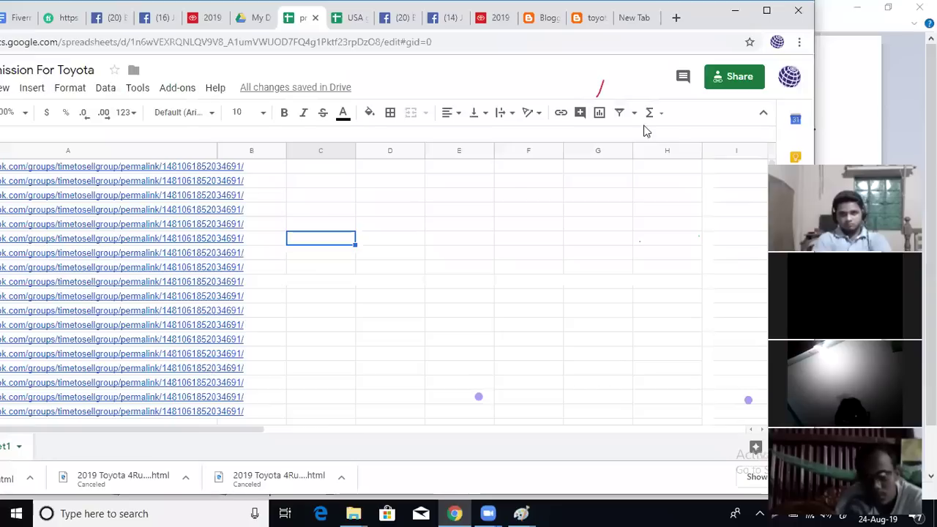
click(737, 81)
click(508, 144)
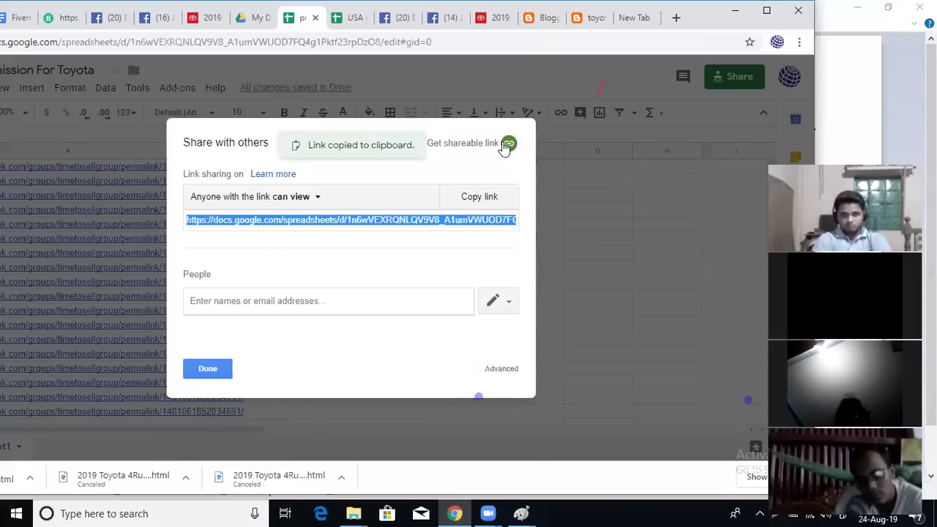
Step: Set link access to 'Anyone with the link can edit' and copy the link
click(315, 199)
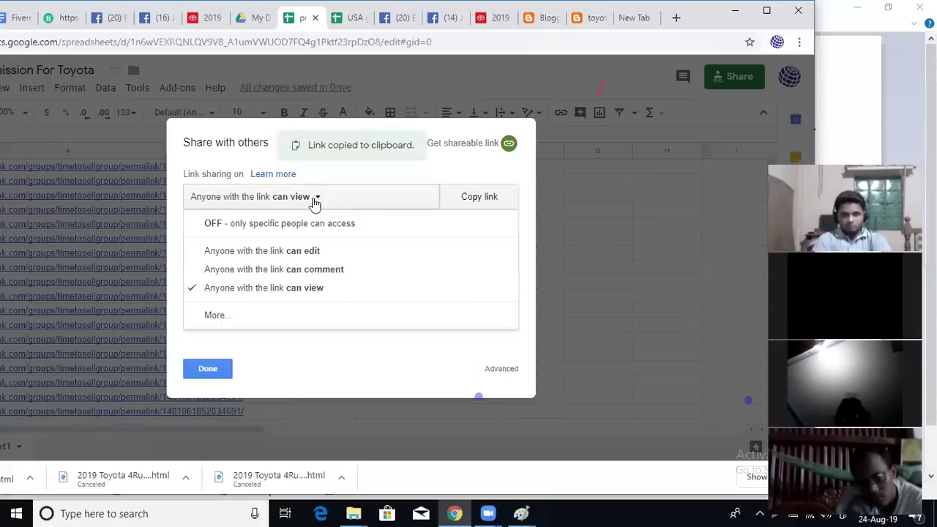
click(293, 252)
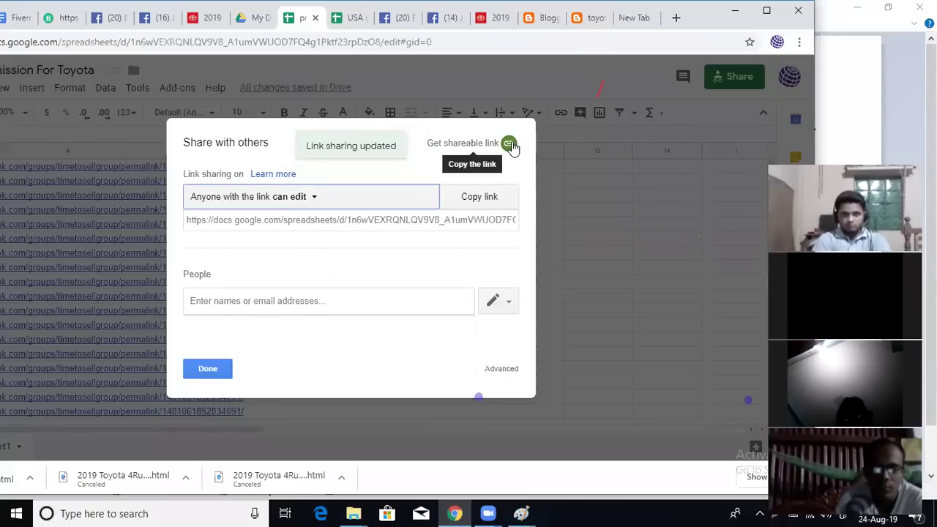
click(291, 202)
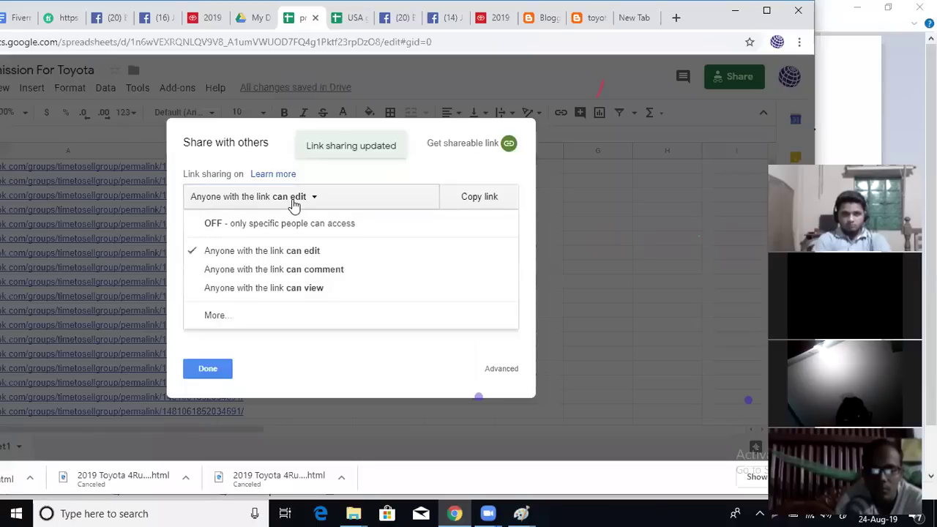
click(291, 251)
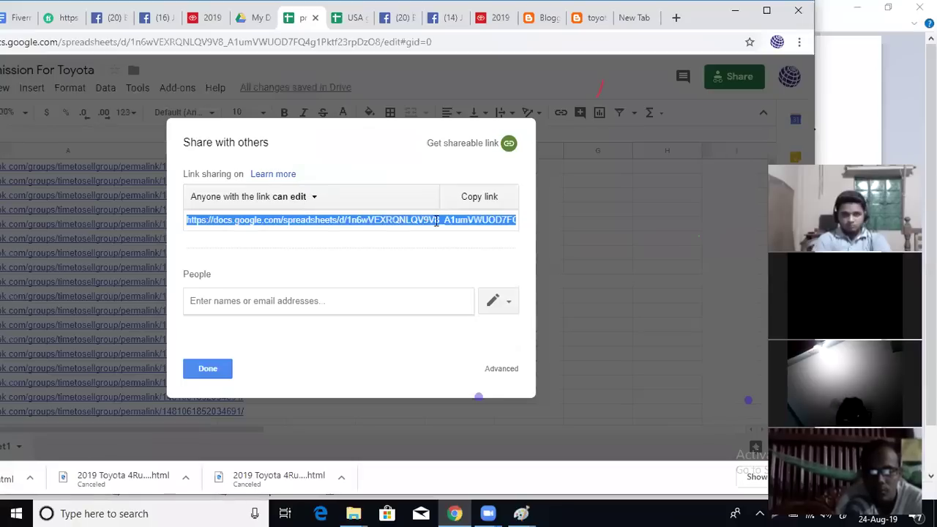
click(481, 202)
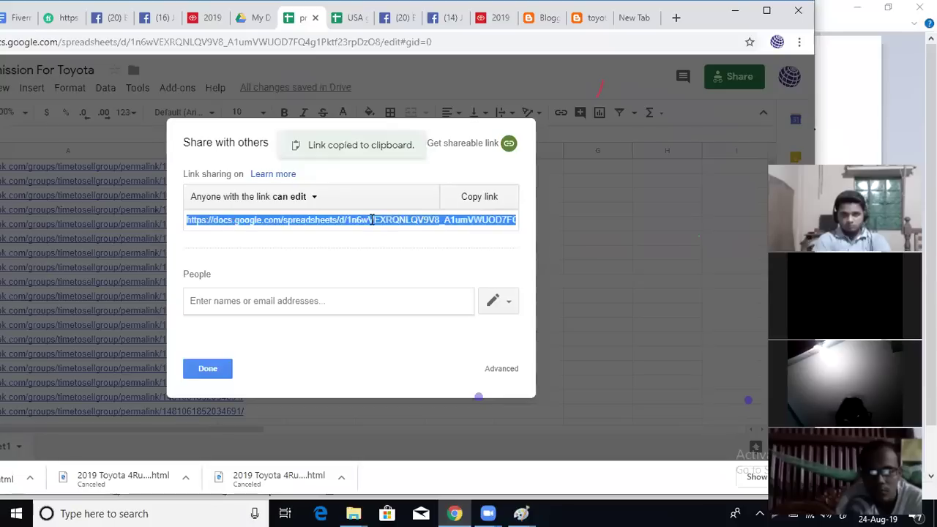
click(203, 372)
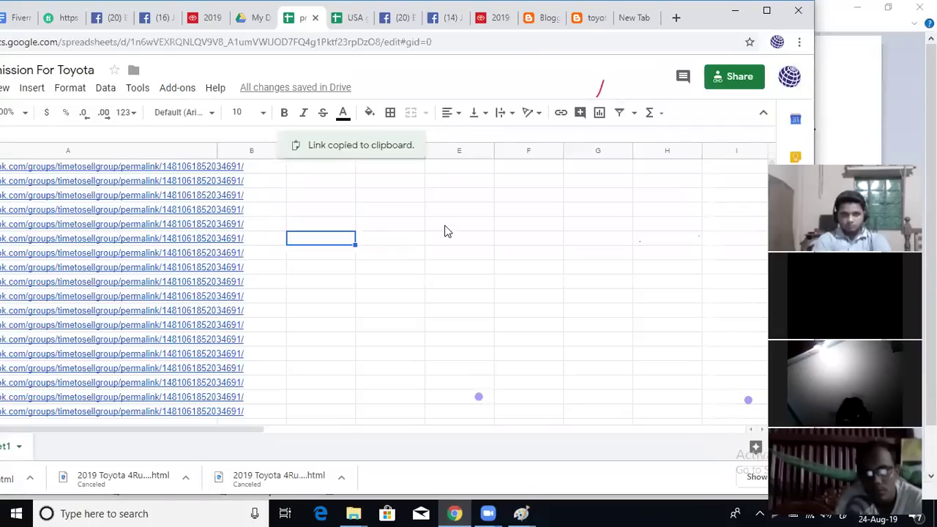
Step: Open the most recent conversation in Facebook Messenger
click(634, 18)
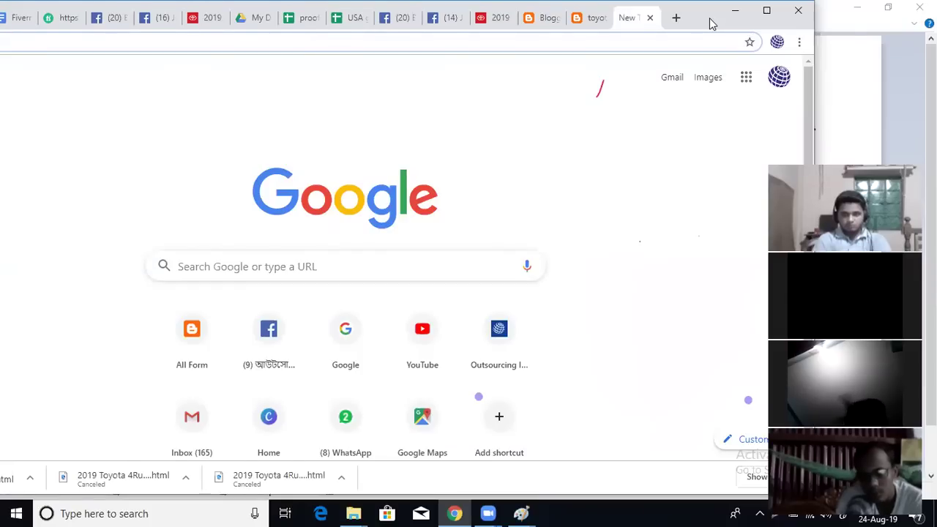
drag(710, 24, 744, 31)
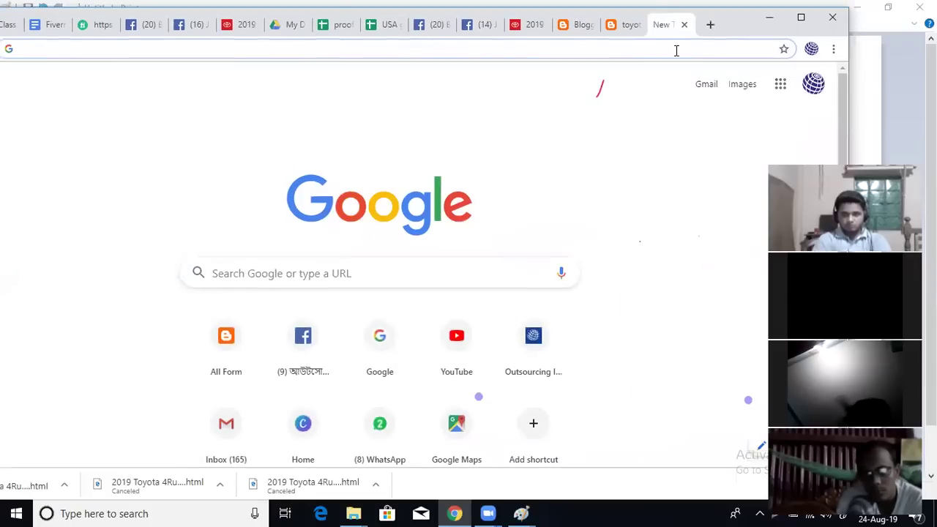
right_click(453, 50)
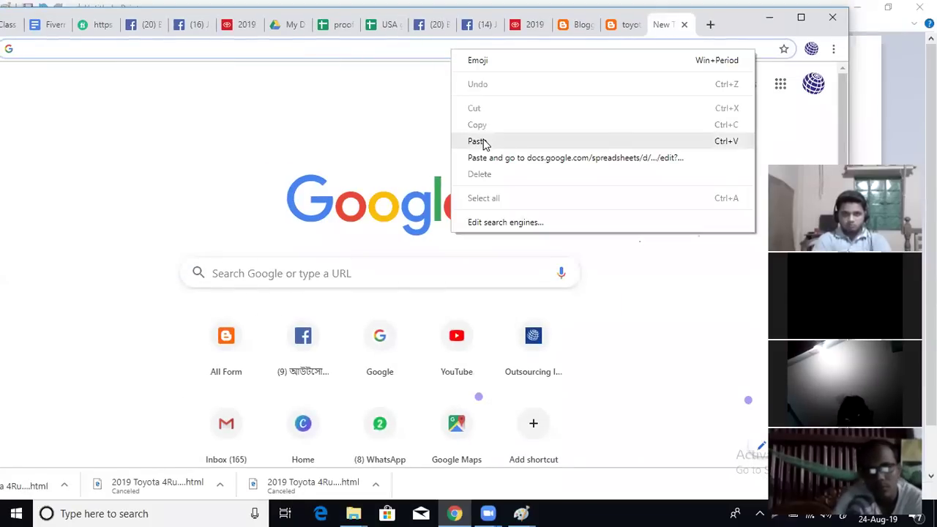
click(476, 24)
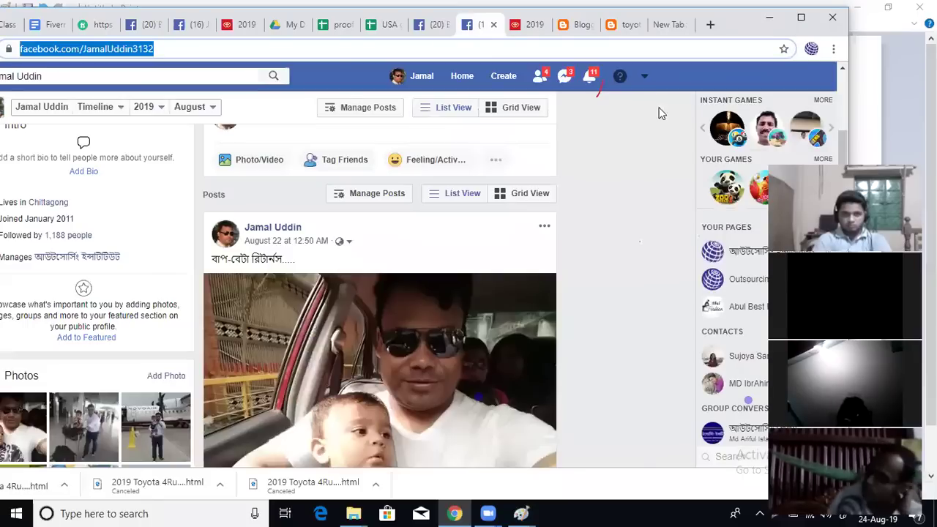
click(565, 78)
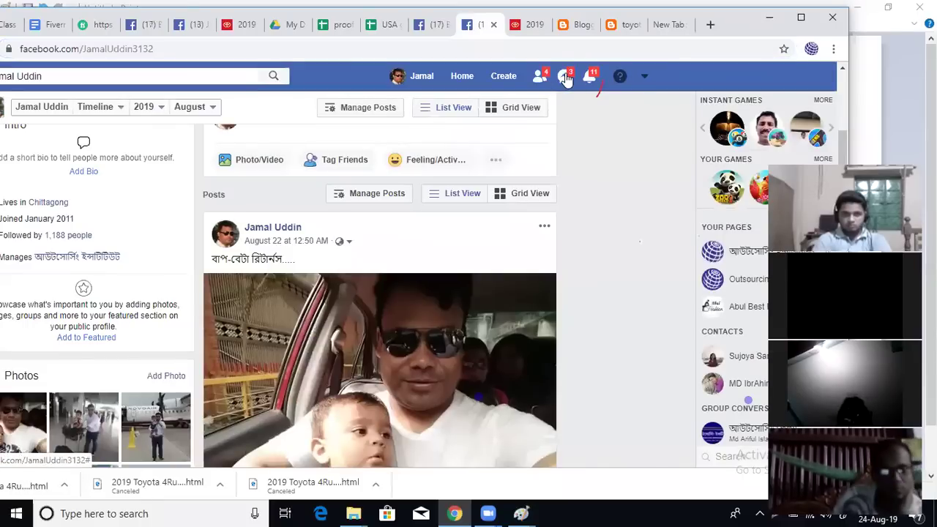
click(565, 81)
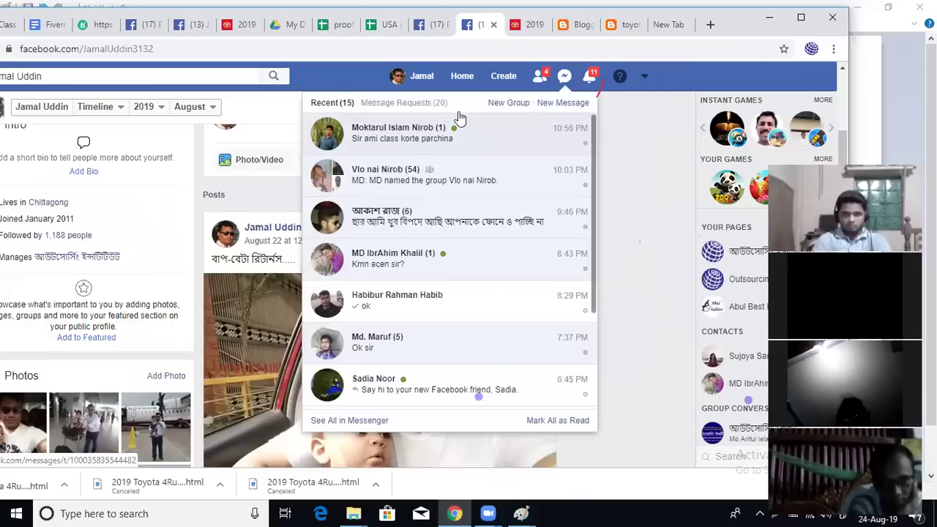
click(401, 139)
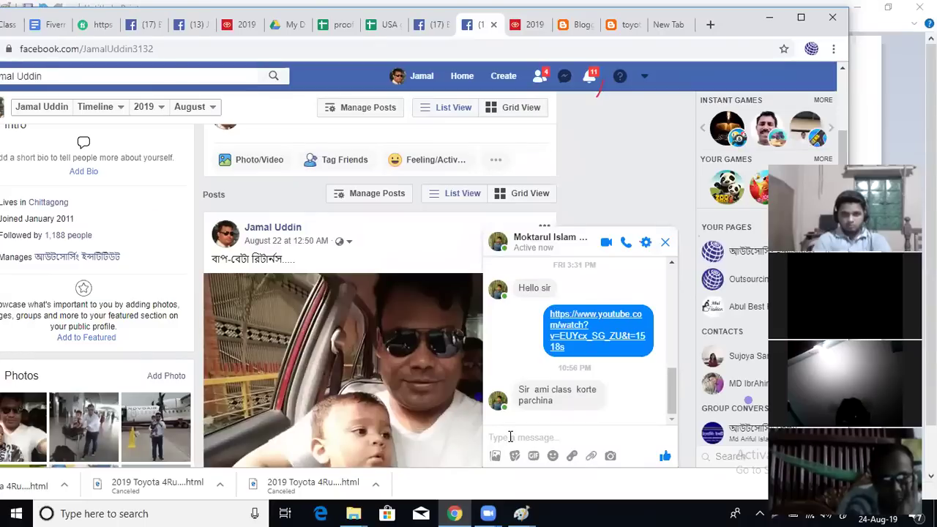
Step: Send the spreadsheet link in the chat and open it from the message
click(510, 437)
key(ctrl+v)
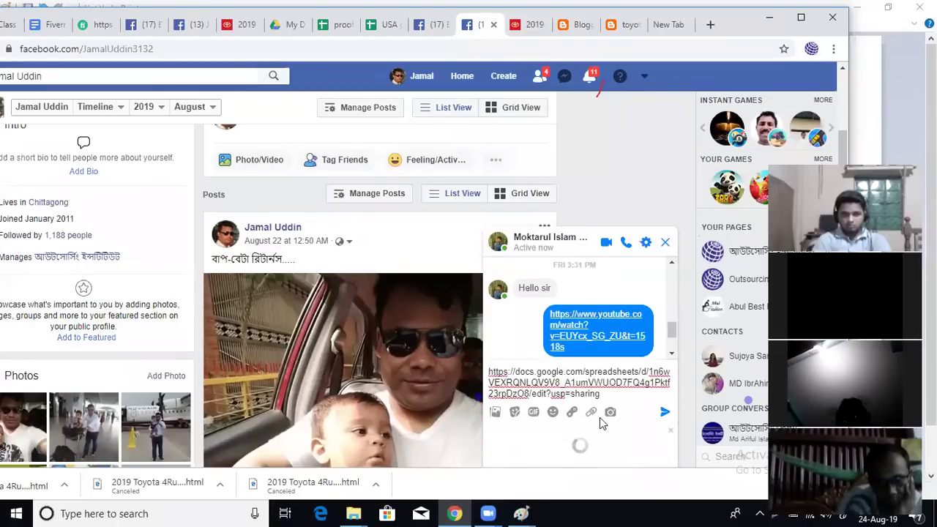
key(Return)
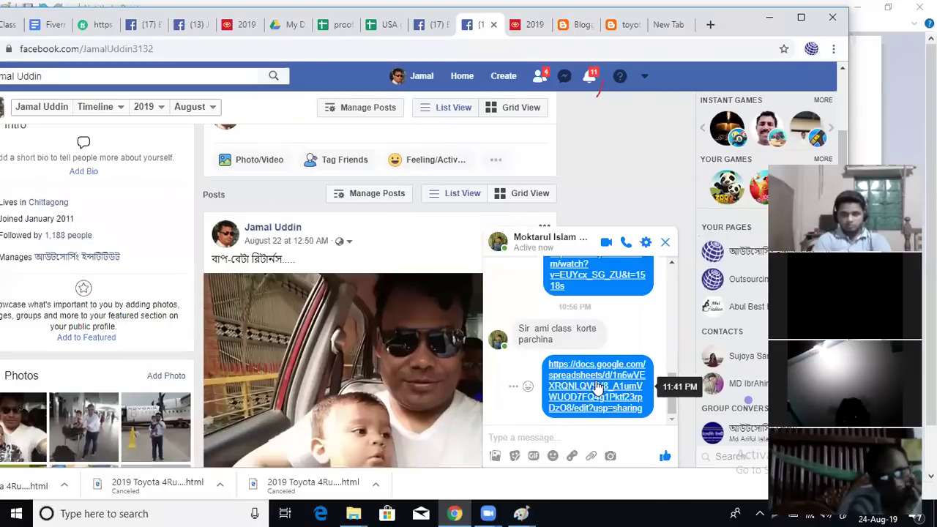
click(597, 383)
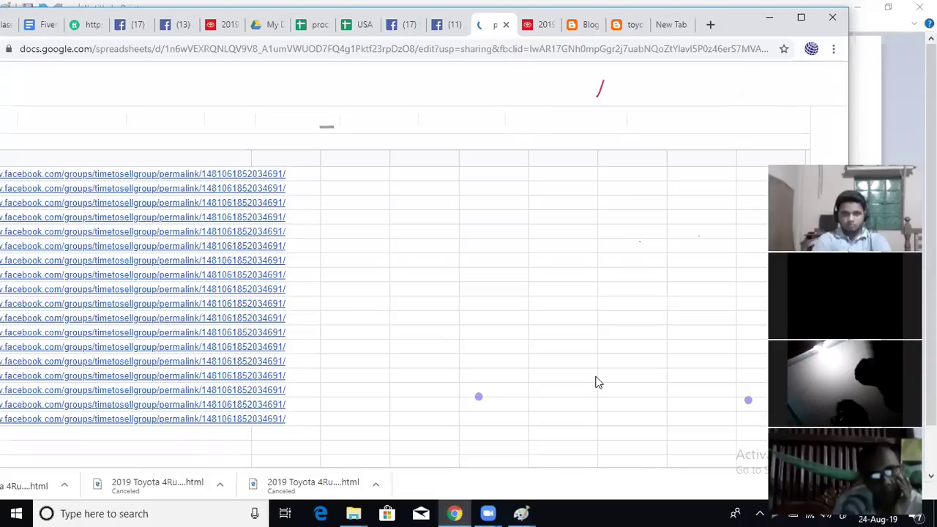
Step: Maximize the browser and open cell A3's Facebook post link in a new tab
click(801, 18)
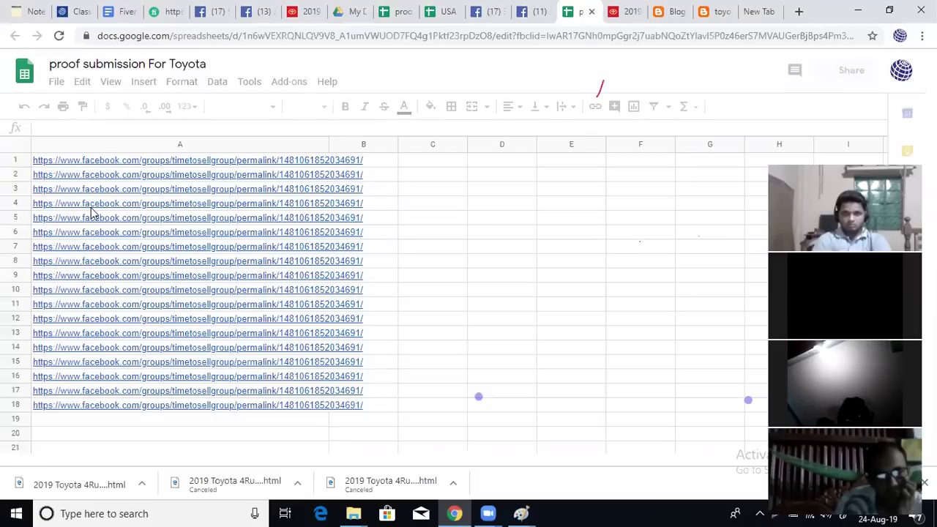
click(143, 194)
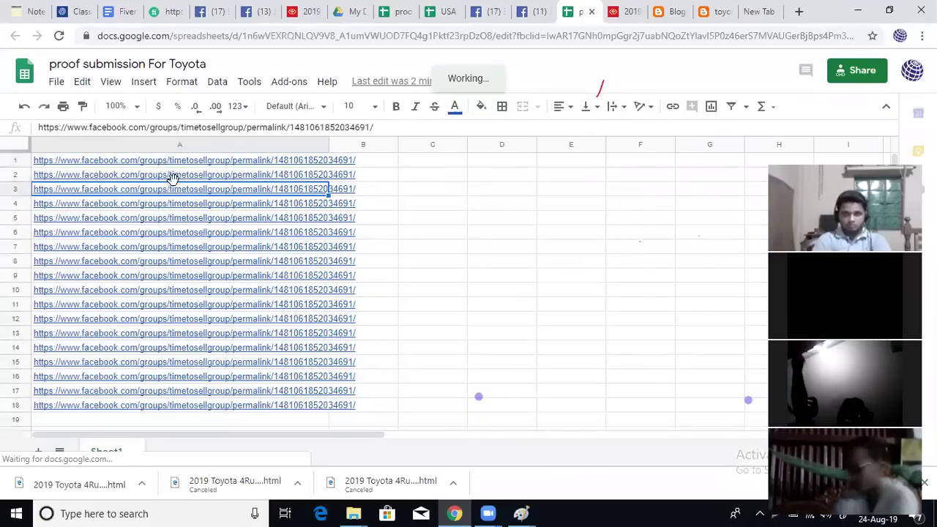
mouse_move(167, 201)
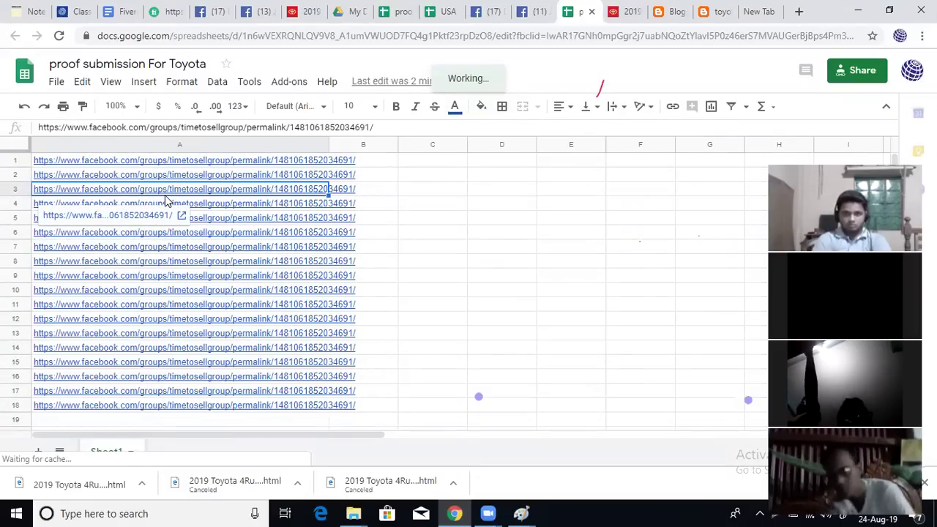
click(152, 215)
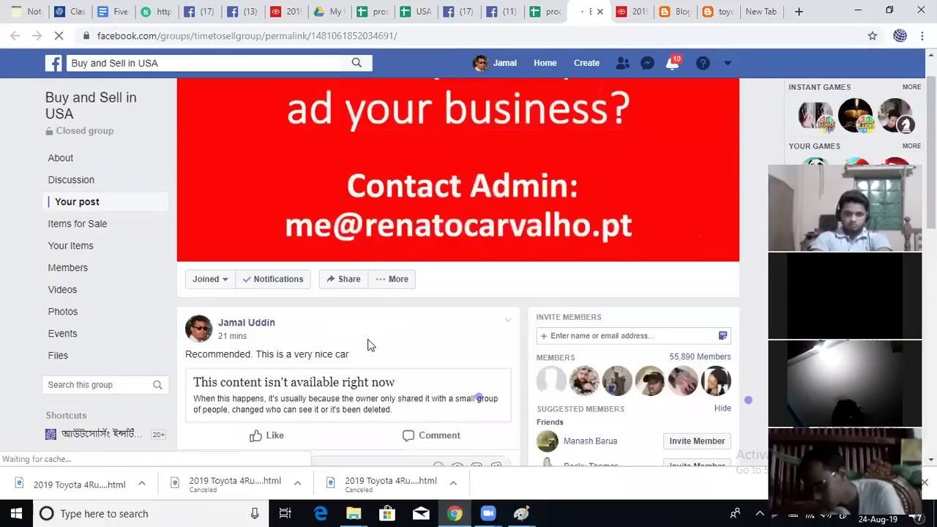
Step: Scroll the opened group post, then return to the proof submission For Toyota tab
scroll(203, 329, down, 1)
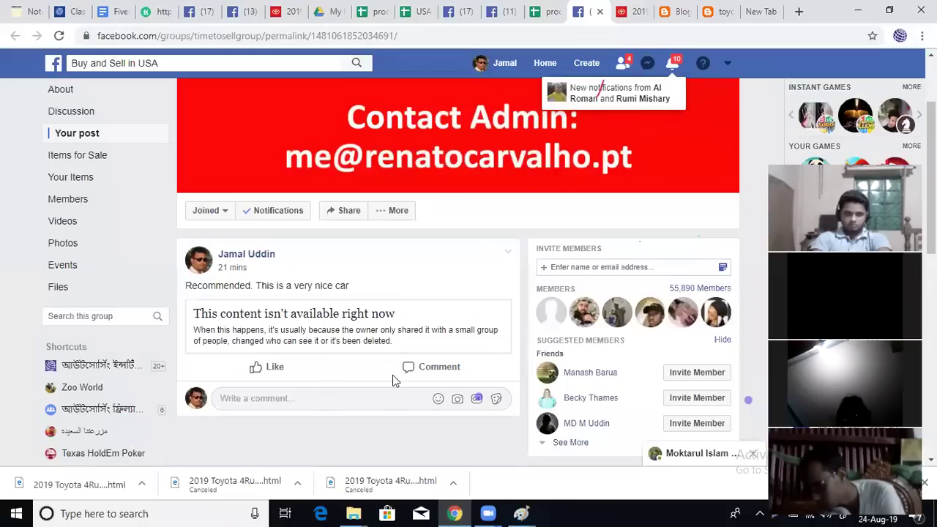
click(547, 12)
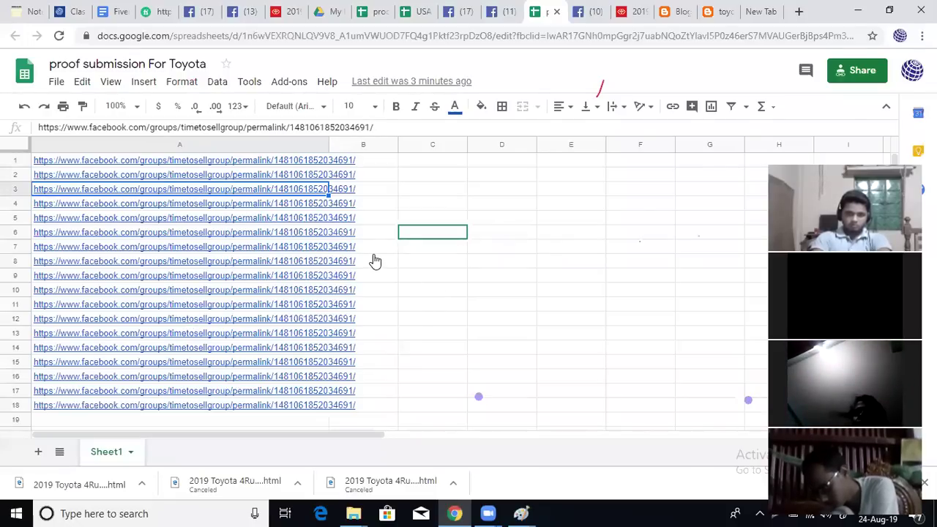
Step: Bring up the Paint whiteboard showing the 5 Facebook ids plan
key(ctrl+shift+Tab)
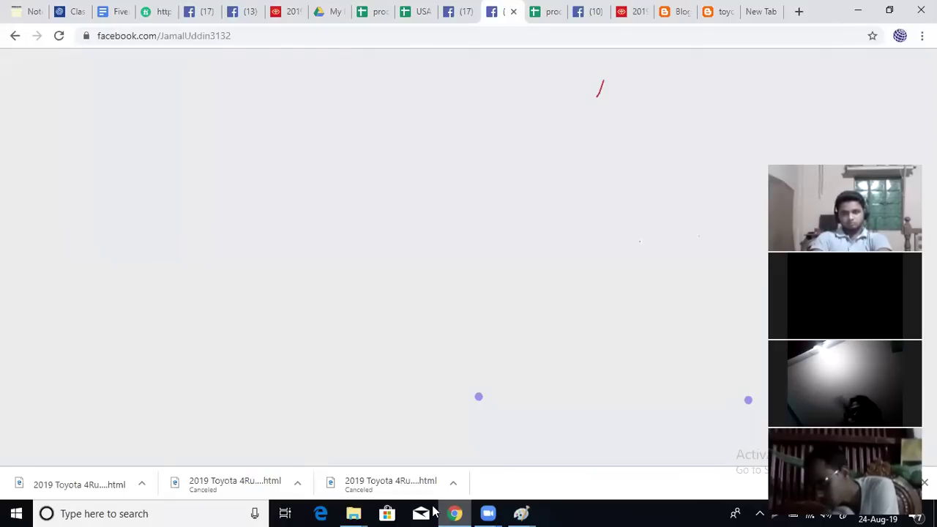
mouse_move(433, 507)
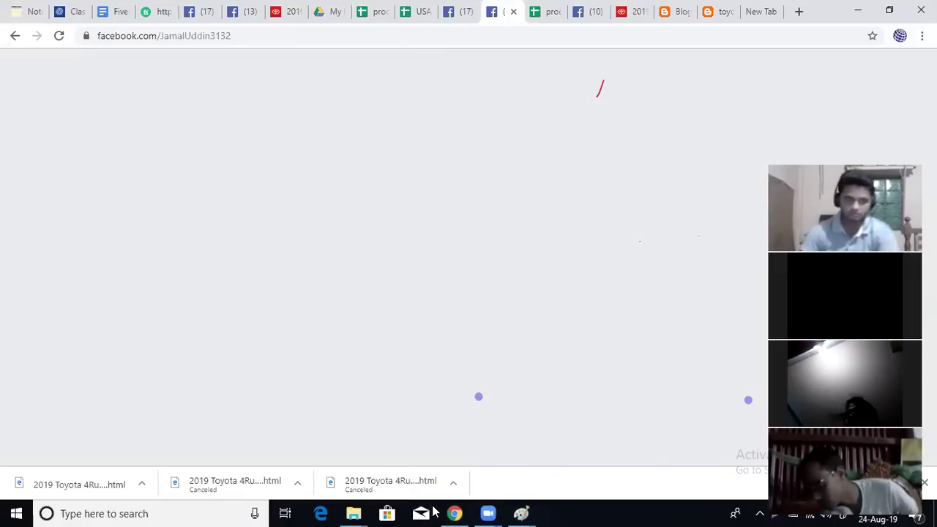
key(alt+Tab)
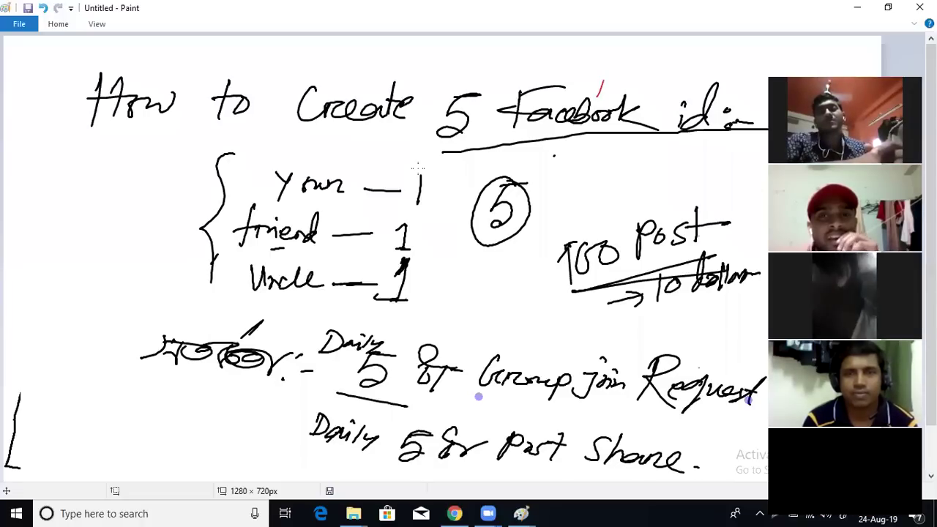
Step: Draw a pencil stroke from beside the circled 5 up-right to the 100 Post note
drag(506, 249, 578, 217)
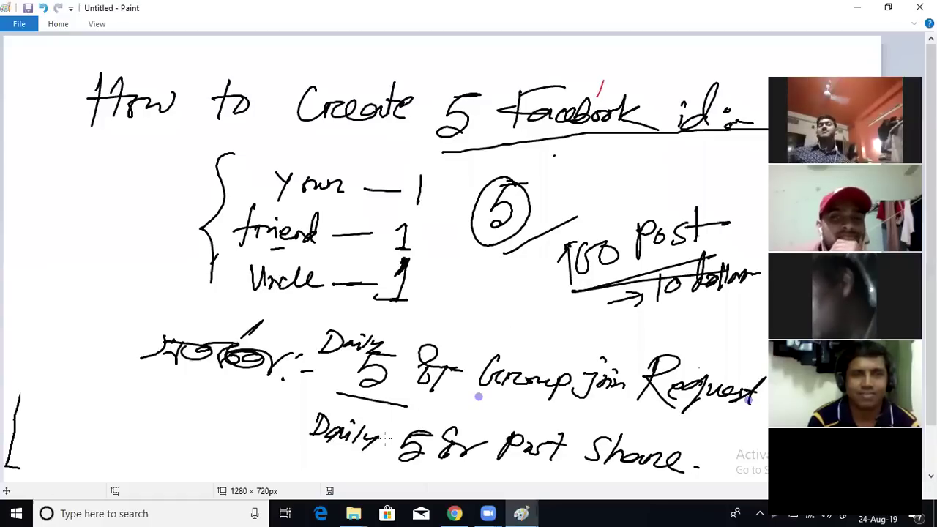
Step: Return to the Facebook profile page and close its open Messenger chat
click(453, 513)
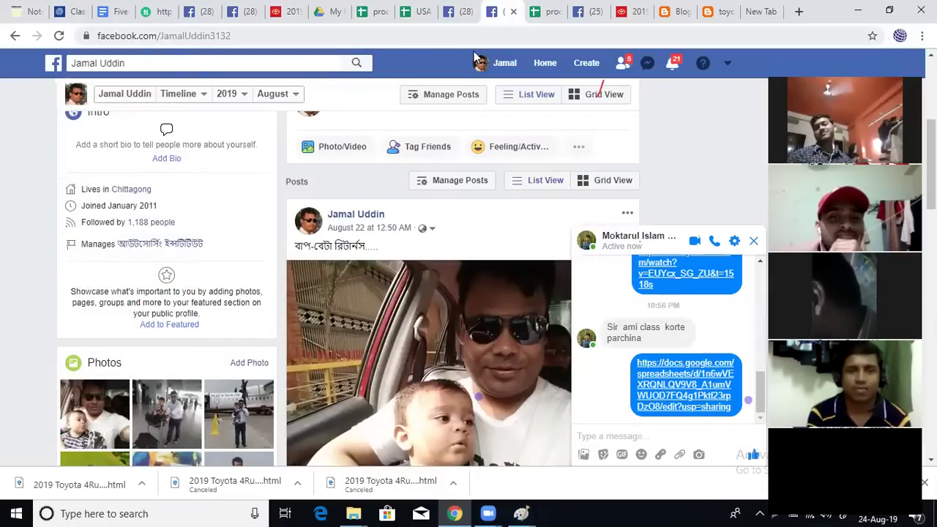
click(449, 37)
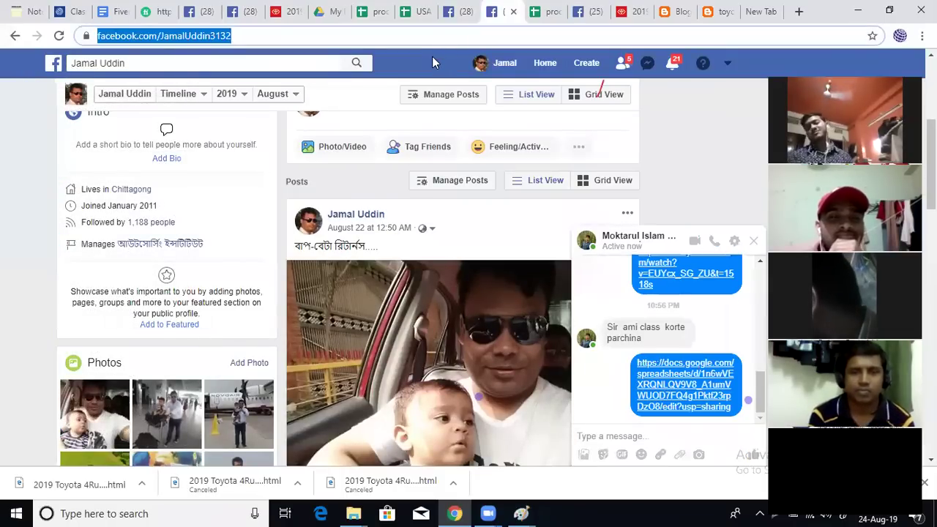
click(752, 245)
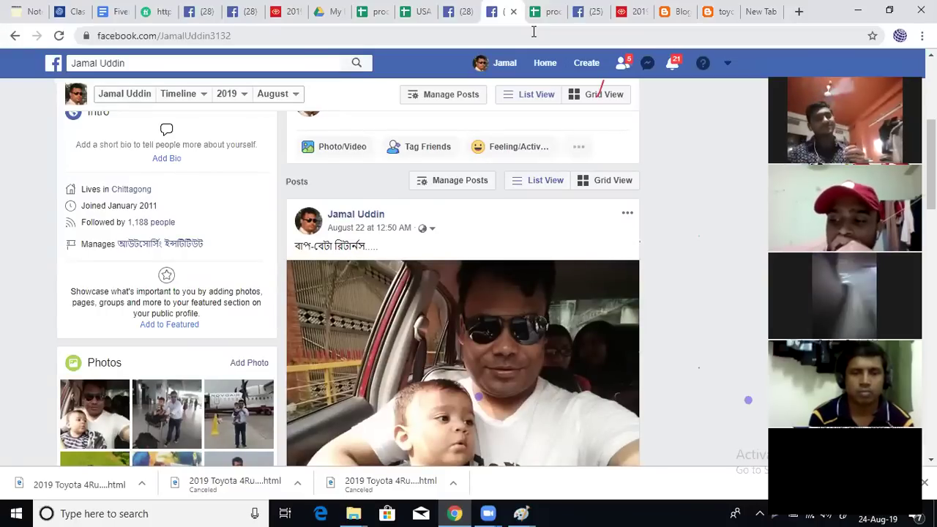
Step: Select the profile page's web address, then switch to the Fiverr & Upwork document with Ctrl+3
click(424, 35)
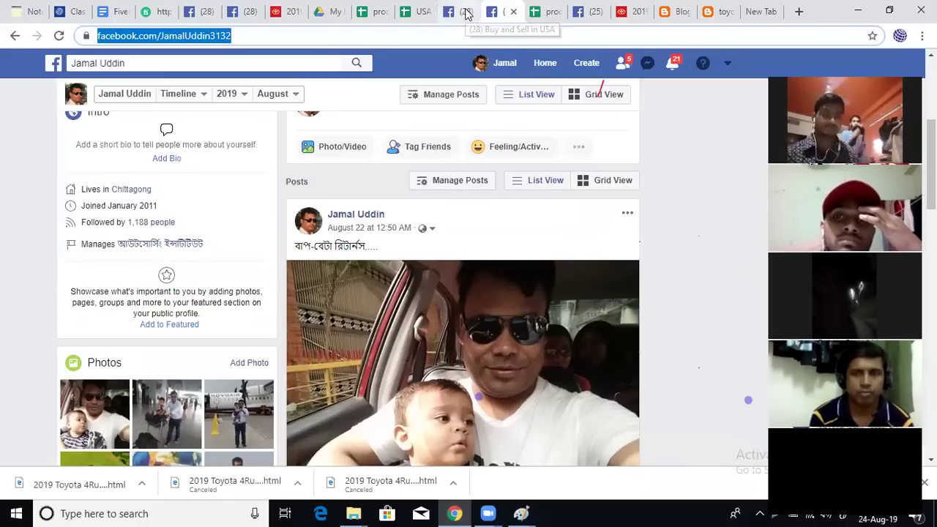
click(416, 37)
click(422, 63)
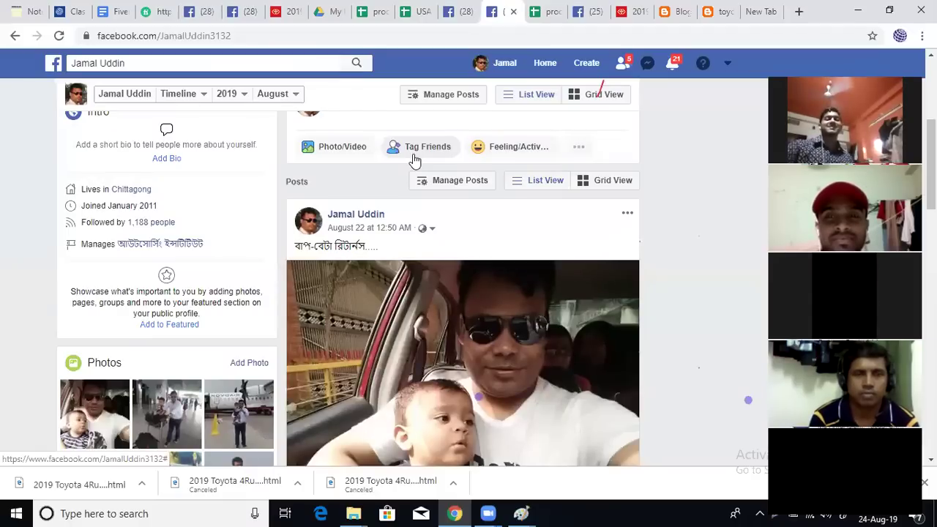
click(395, 42)
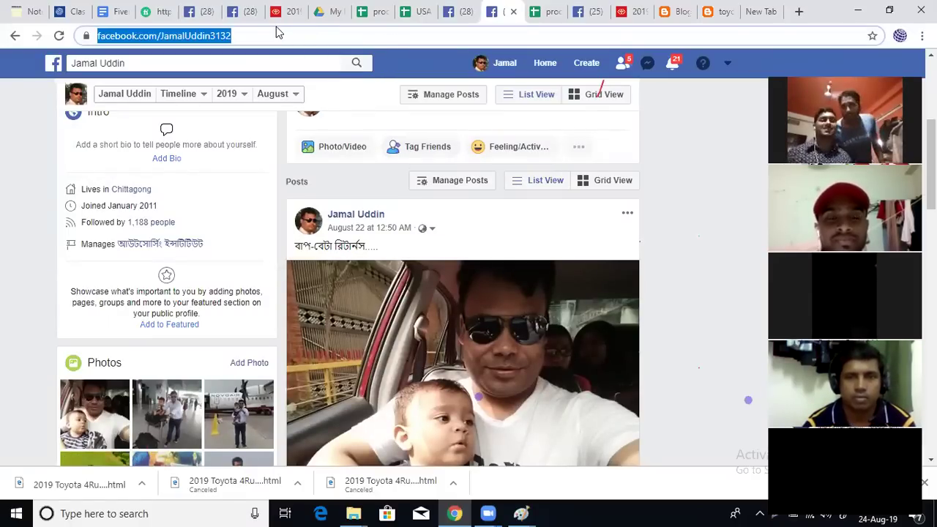
key(ctrl+3)
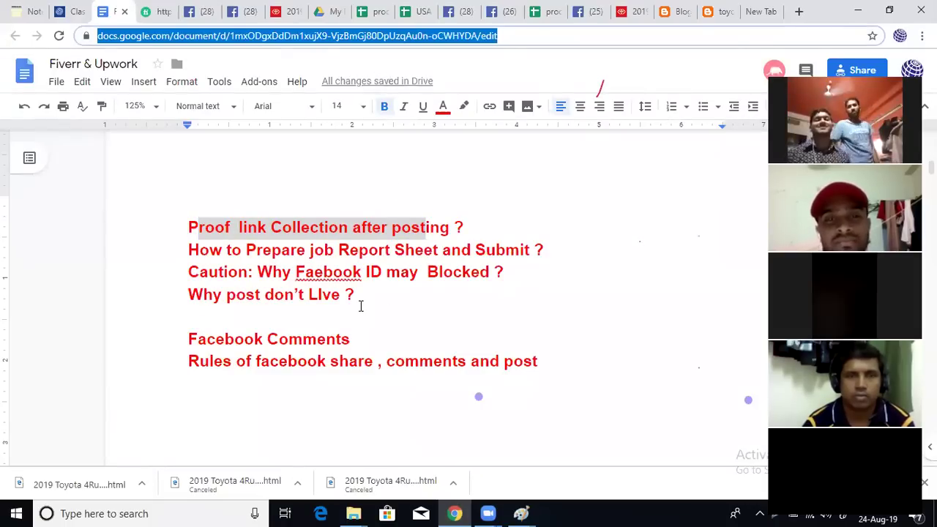
Step: Turn the first line, 'Proof link Collection after posting ?', from red to black
click(359, 296)
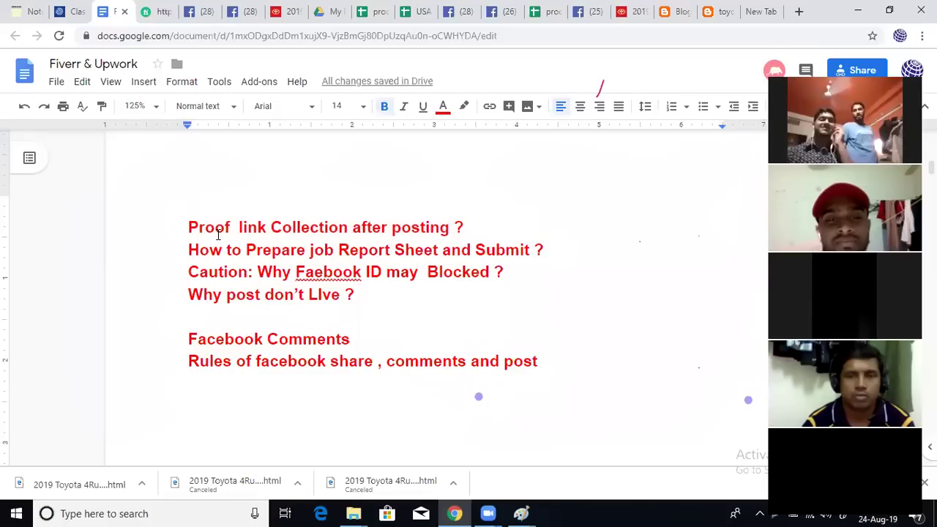
drag(461, 229, 240, 229)
click(239, 228)
drag(183, 227, 472, 227)
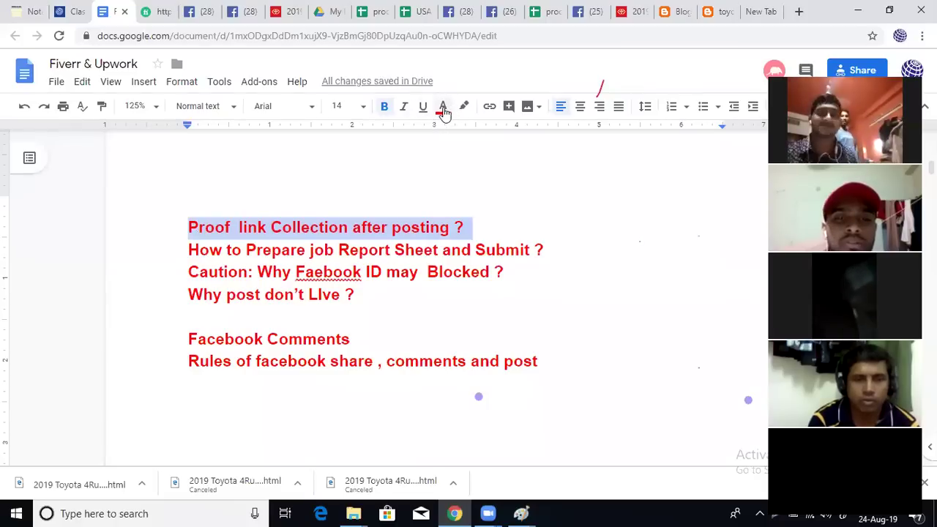
click(443, 109)
click(446, 130)
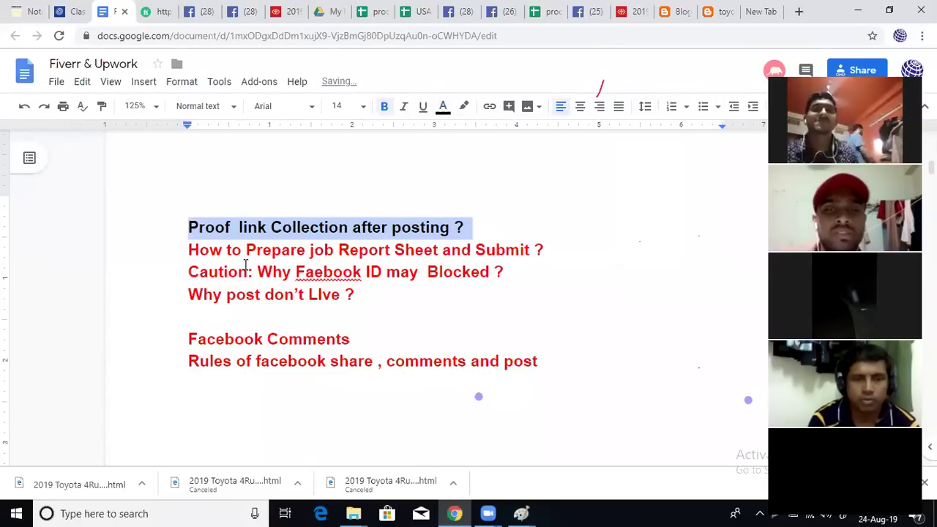
click(532, 250)
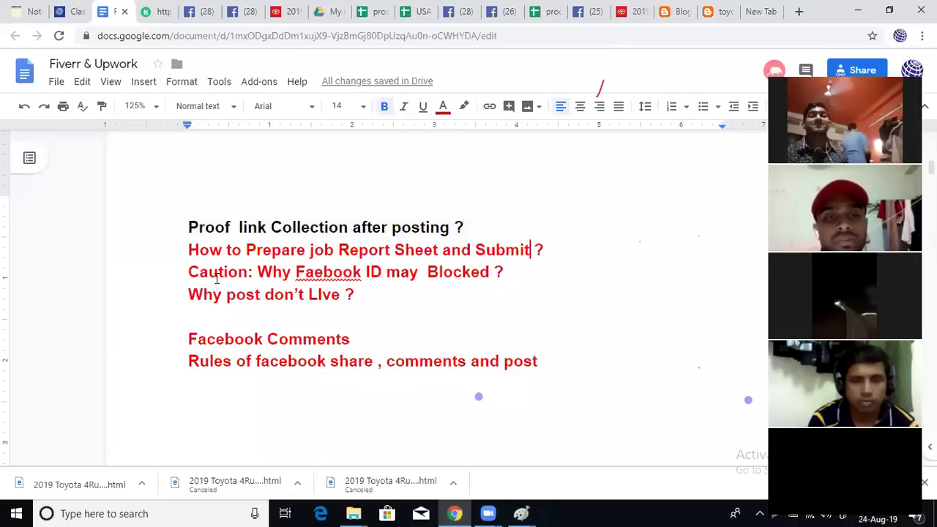
Step: Select the 'Why Faebook ID may Blocked ?' and 'Why post don't LIve ?' questions in turn
click(249, 275)
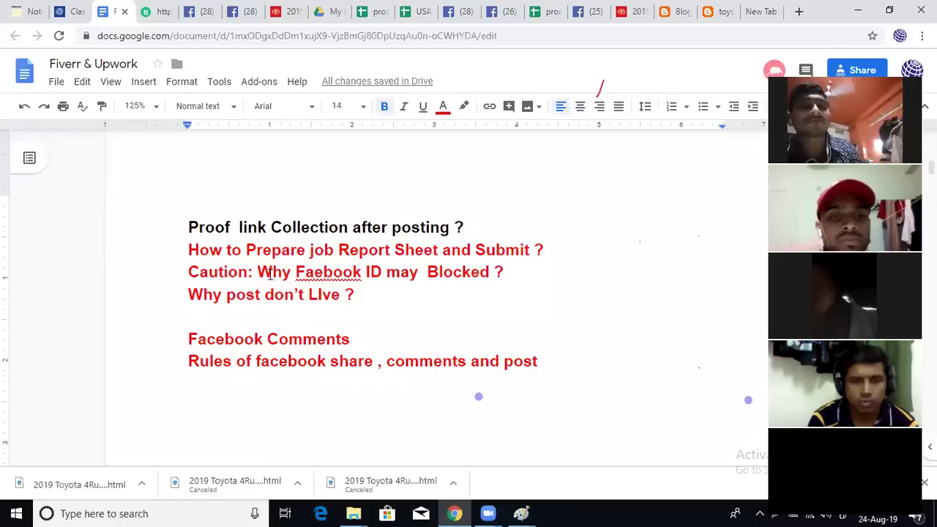
drag(269, 274, 512, 273)
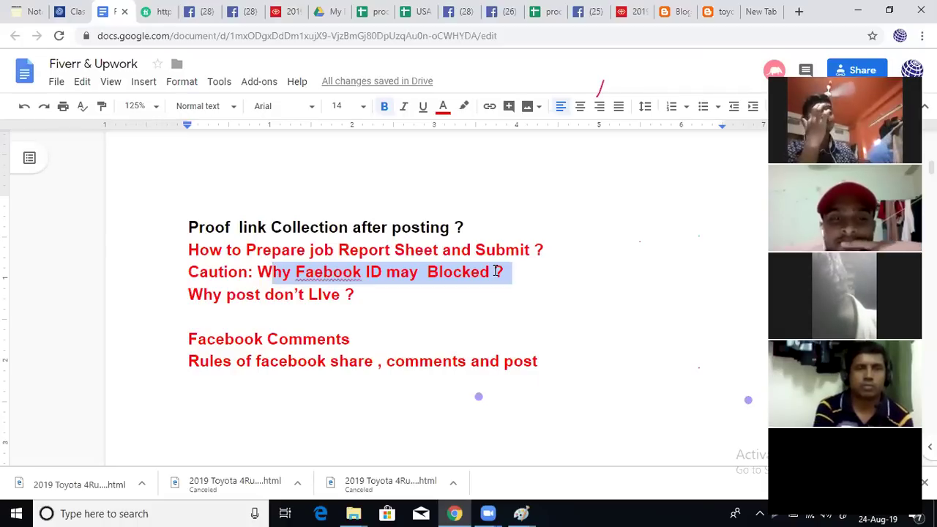
click(503, 272)
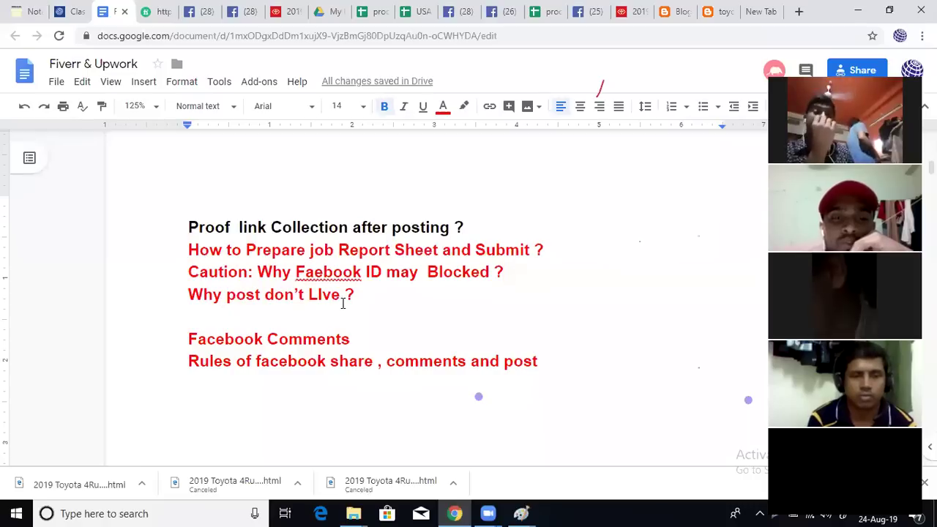
scroll(379, 290, down, 2)
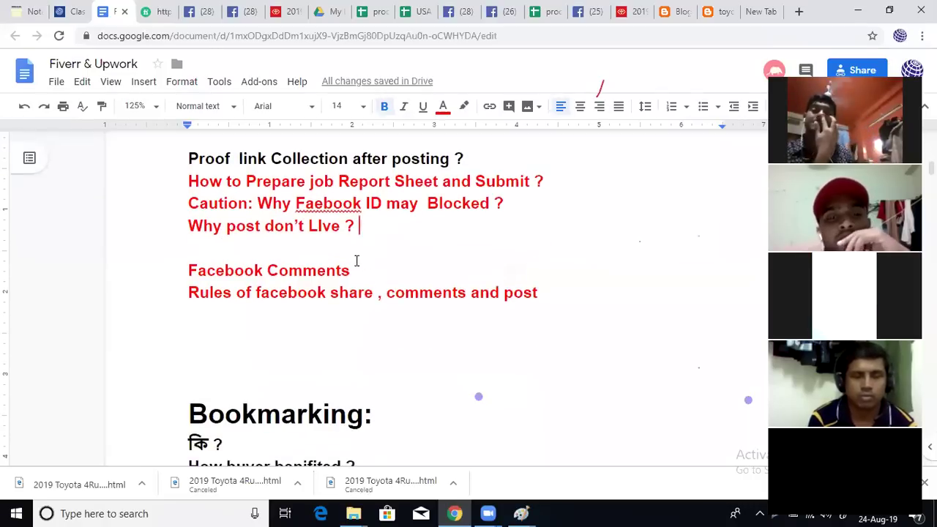
drag(219, 226, 368, 222)
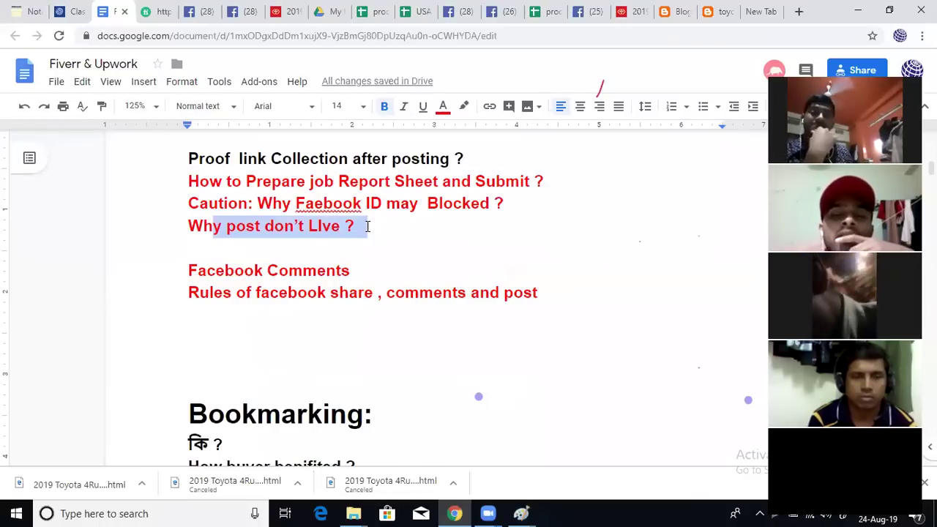
click(365, 227)
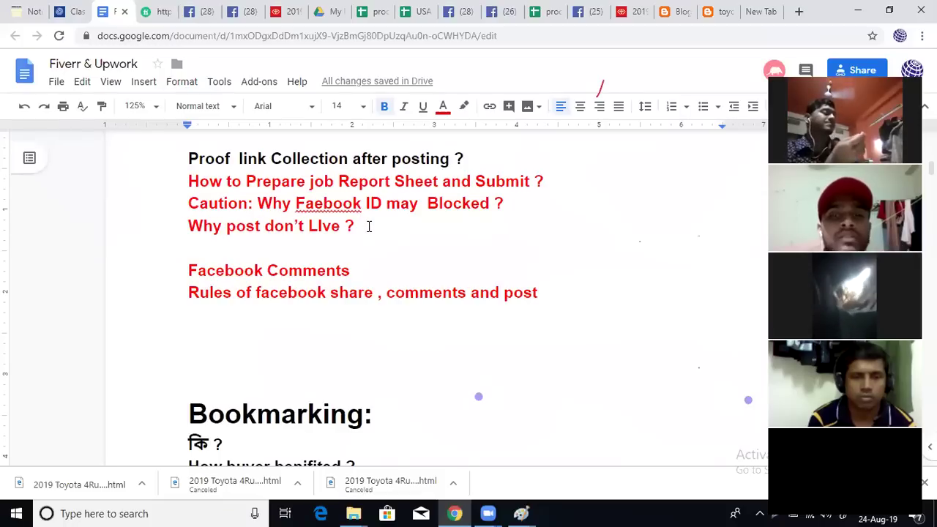
Step: Select the empty line below the questions, then the Facebook Comments heading
scroll(368, 228, down, 1)
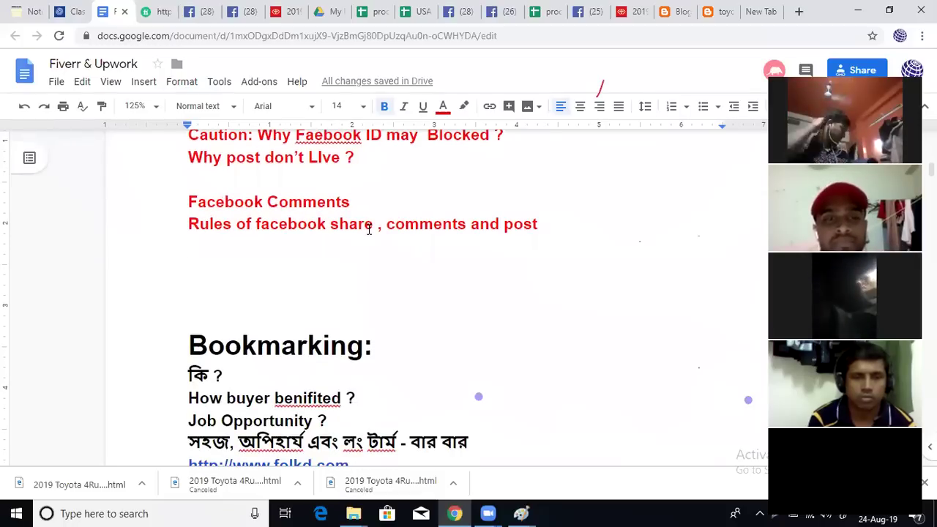
double_click(326, 173)
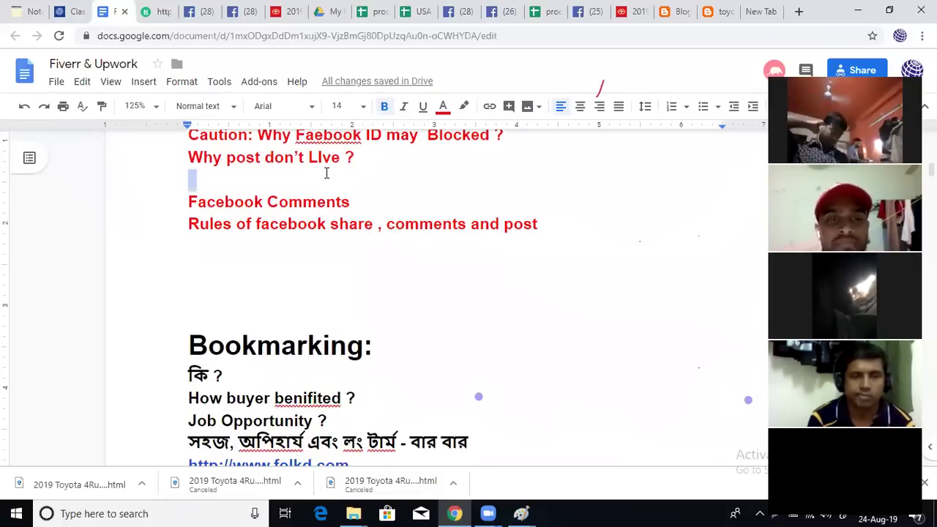
click(230, 182)
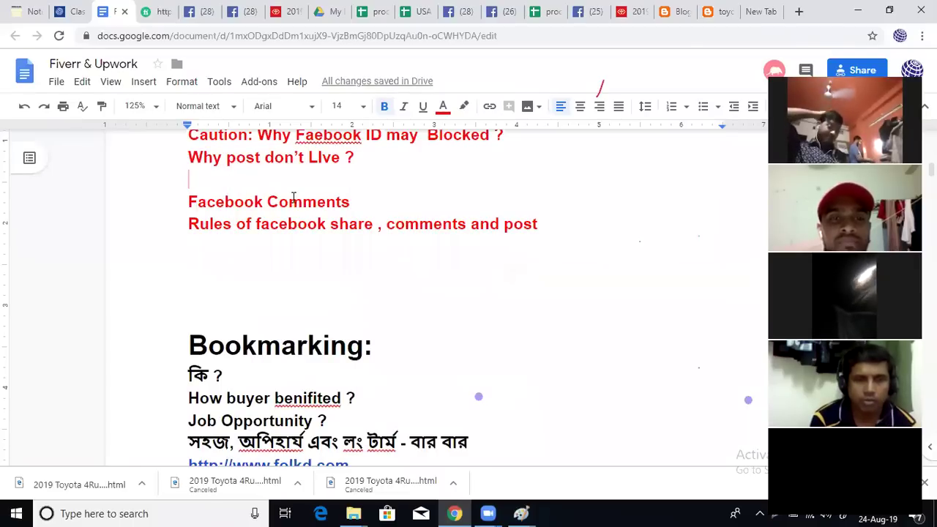
drag(196, 202, 406, 205)
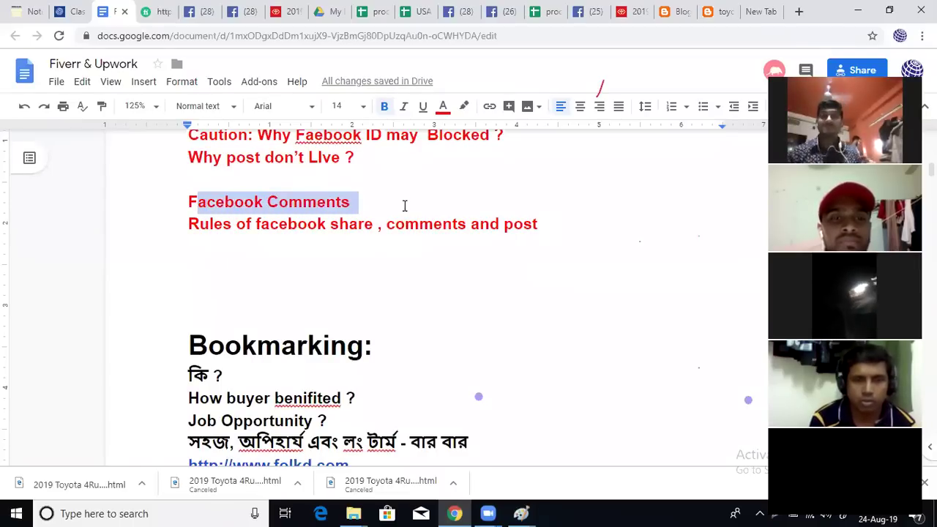
click(355, 205)
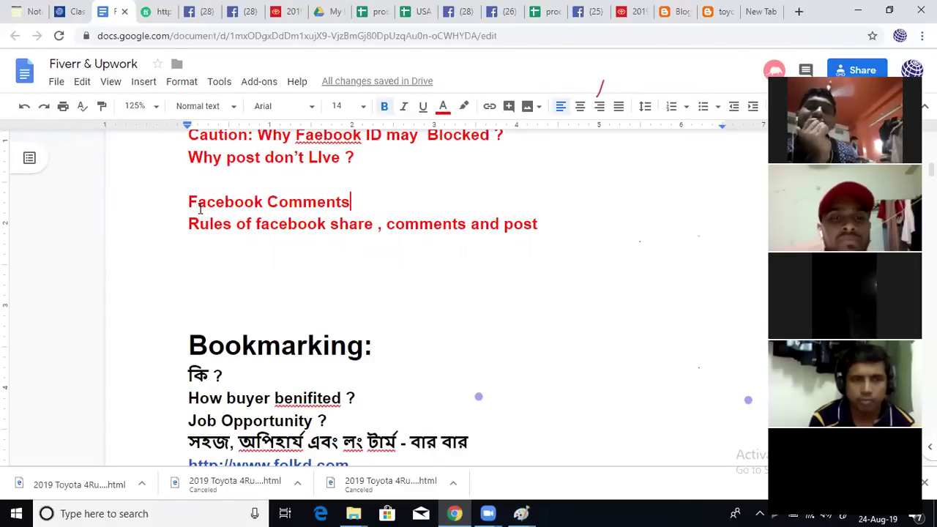
drag(197, 206, 447, 201)
click(293, 201)
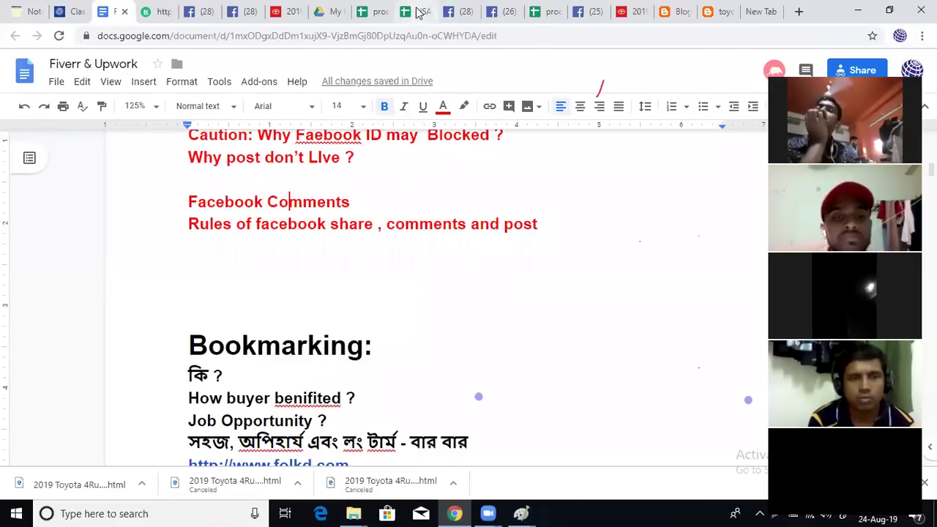
Step: Scroll through the Buy and Sell in USA group's Discussion feed
click(448, 22)
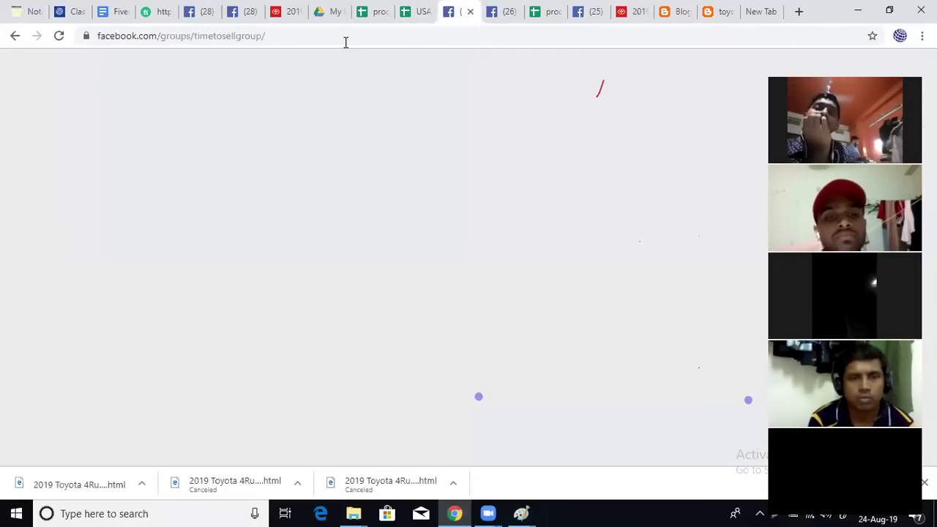
scroll(220, 234, up, 4)
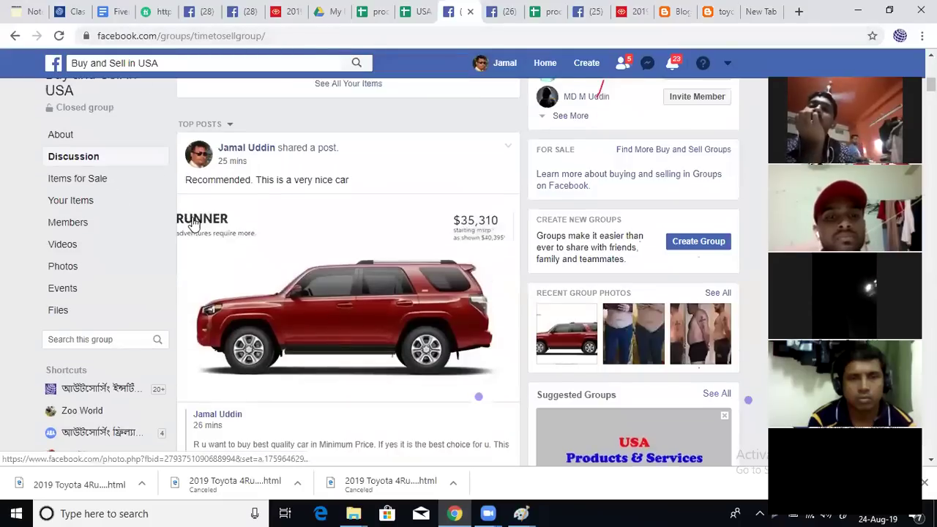
scroll(292, 150, up, 3)
scroll(289, 190, down, 8)
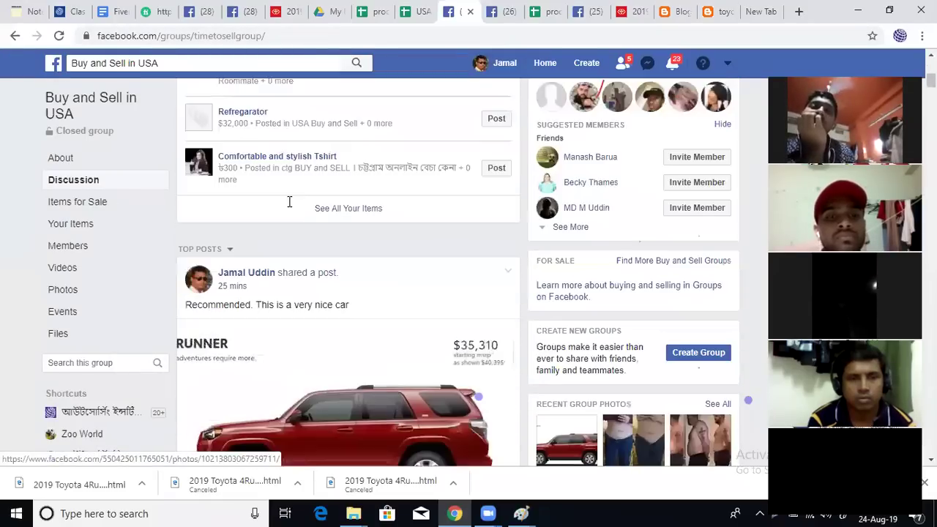
scroll(287, 205, down, 3)
scroll(285, 202, up, 2)
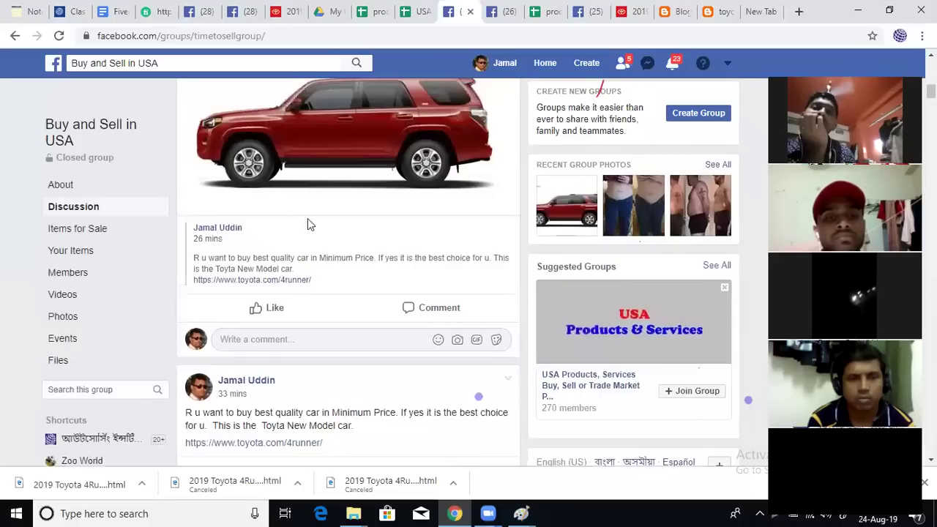
scroll(311, 230, down, 4)
scroll(318, 238, down, 9)
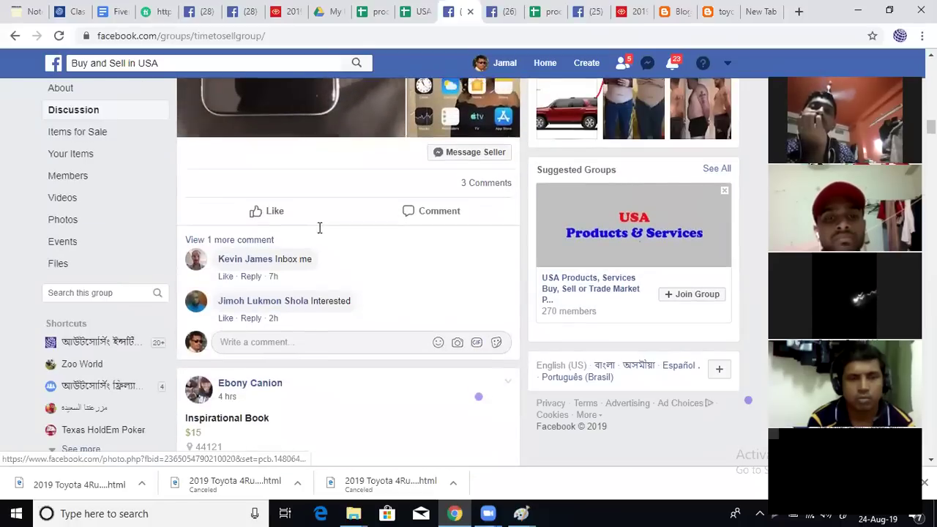
scroll(316, 234, down, 10)
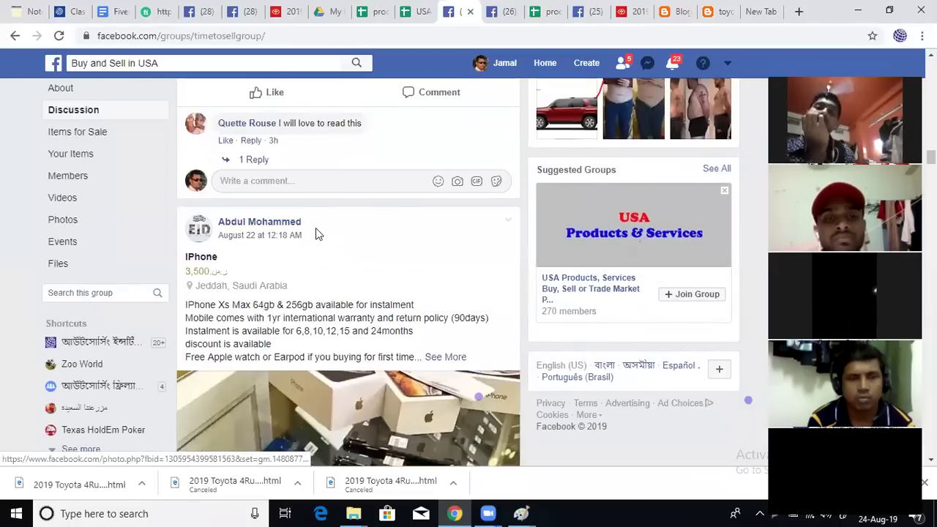
scroll(315, 228, down, 1)
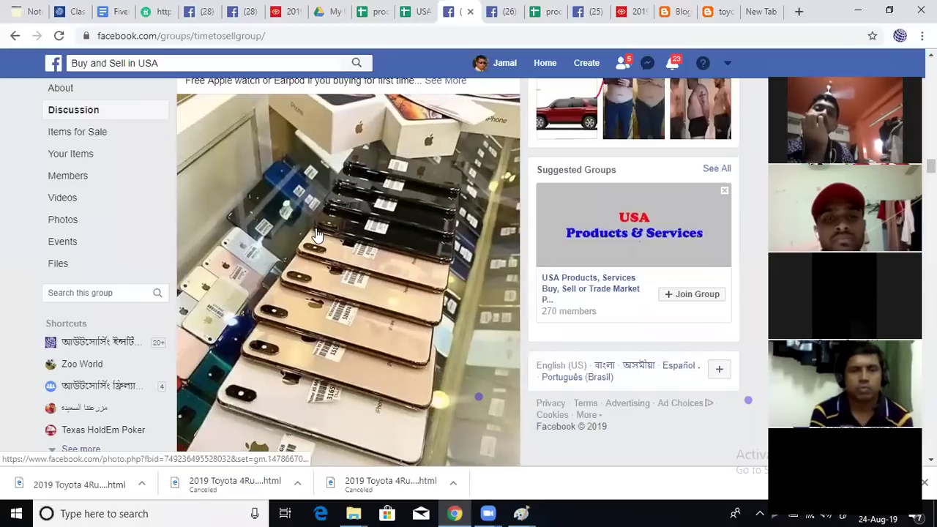
scroll(307, 244, down, 5)
scroll(307, 245, down, 10)
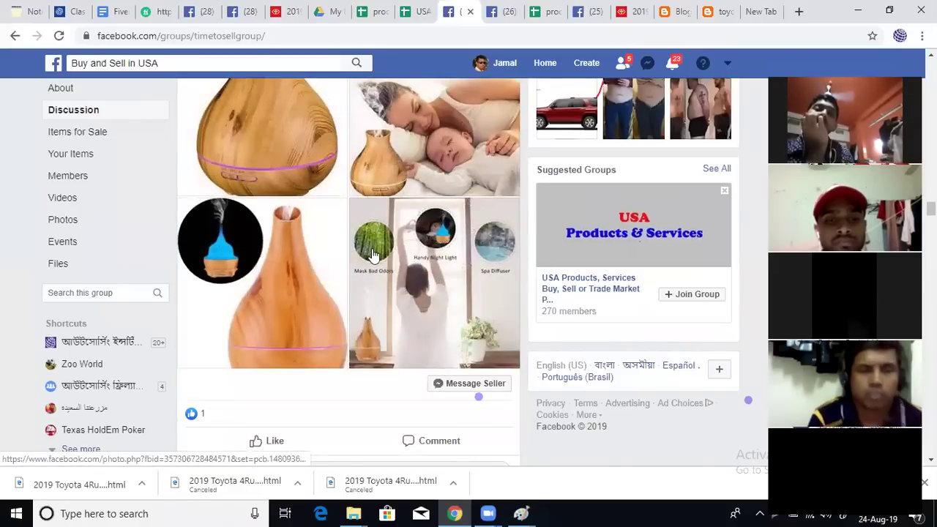
scroll(371, 255, down, 7)
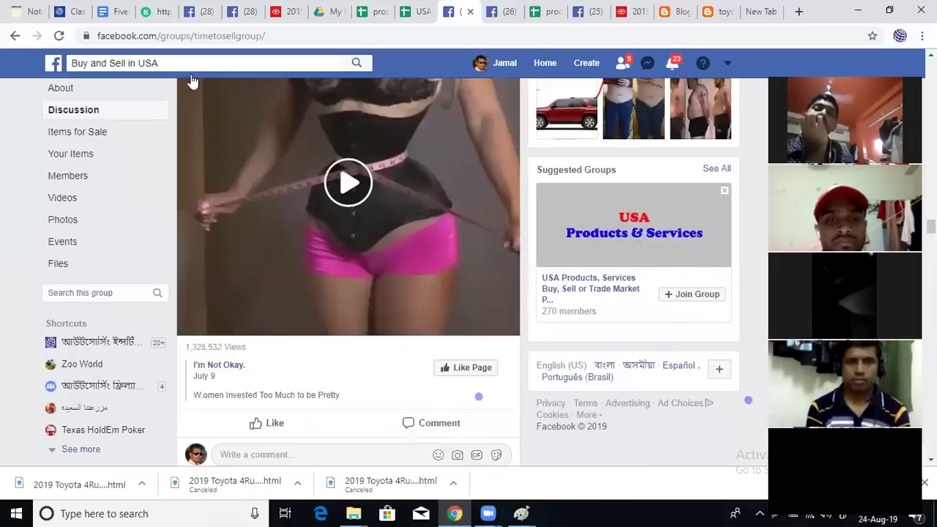
scroll(271, 220, down, 5)
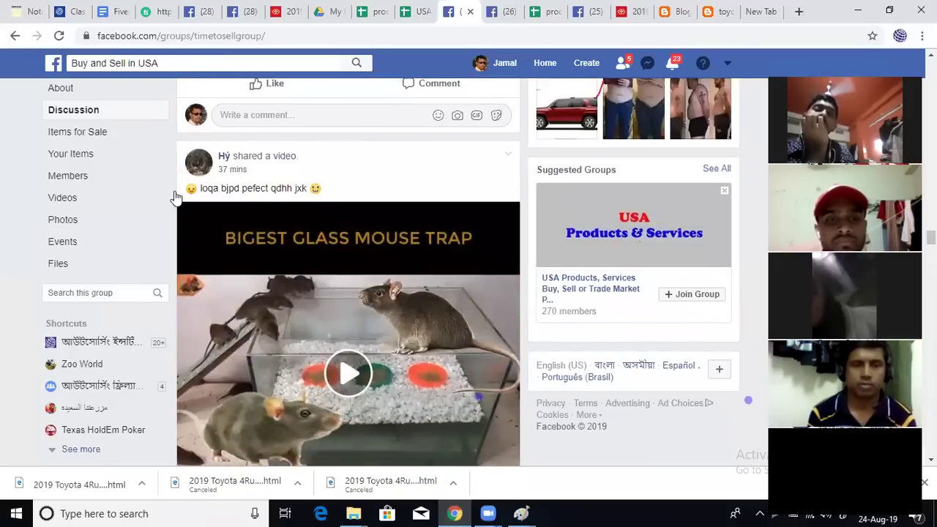
scroll(237, 256, down, 4)
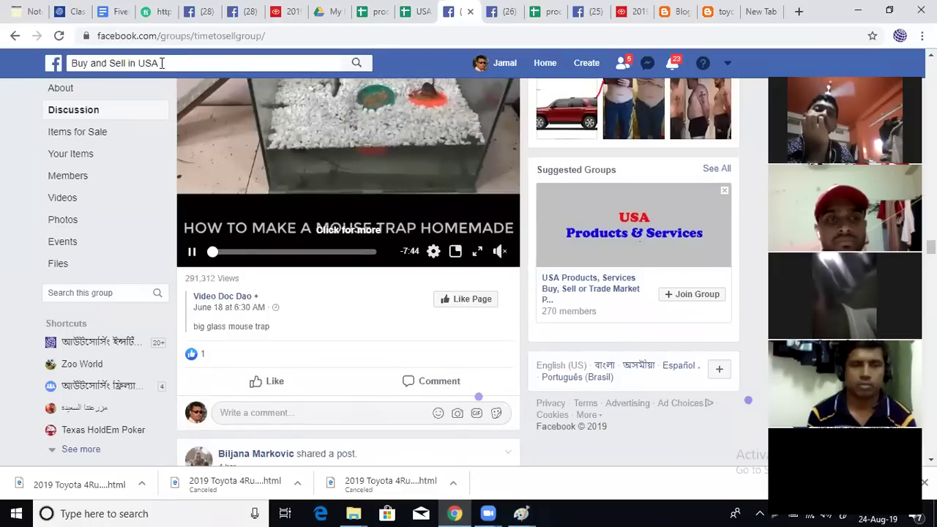
Step: Replace the Facebook search query with 'car'
click(160, 63)
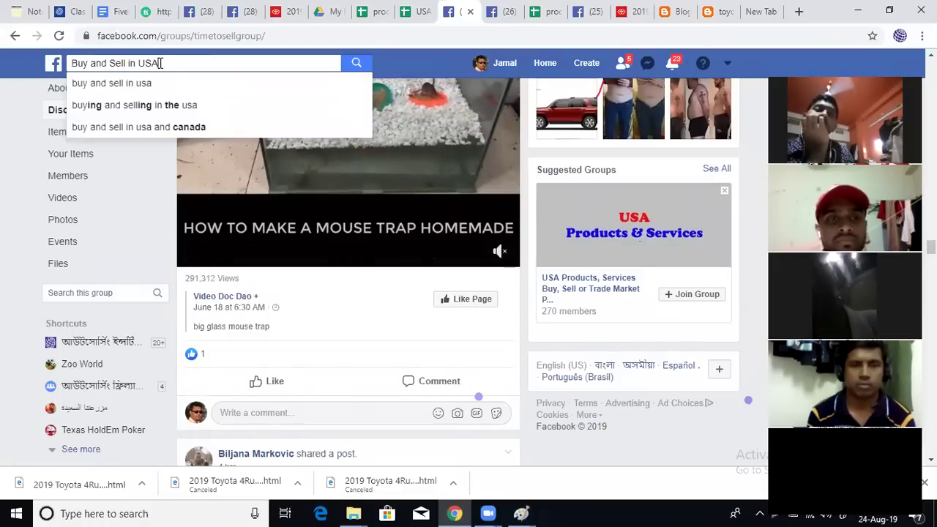
triple_click(161, 63)
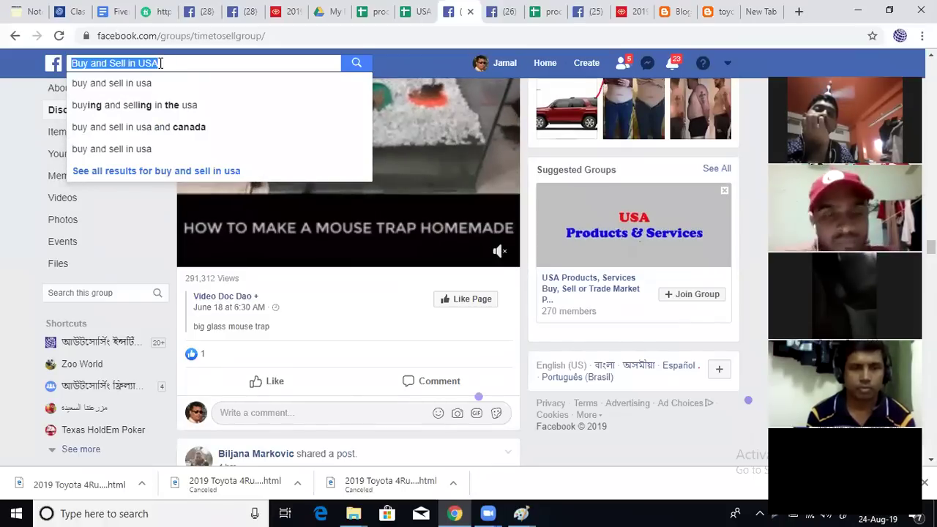
text(car)
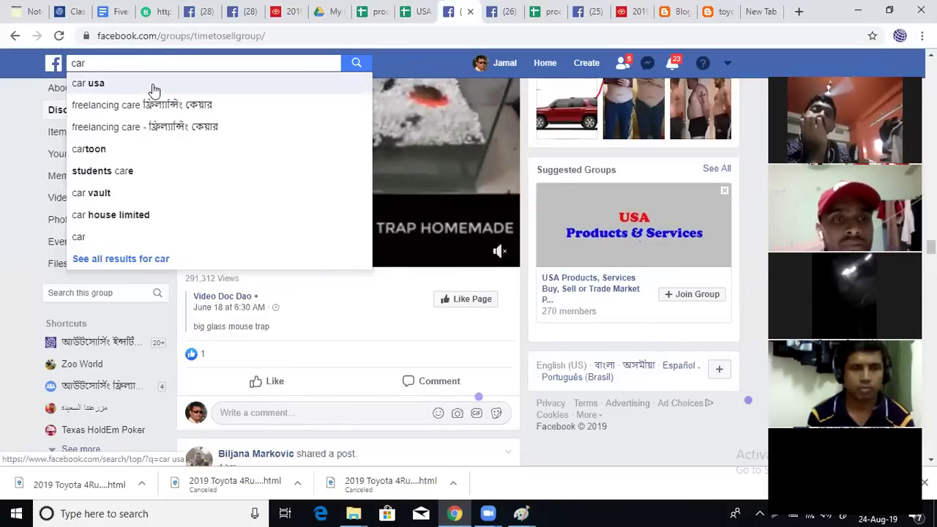
Step: Type 'buy' in Facebook search and pick the 'buy and sell usa and canada' suggestion
click(130, 94)
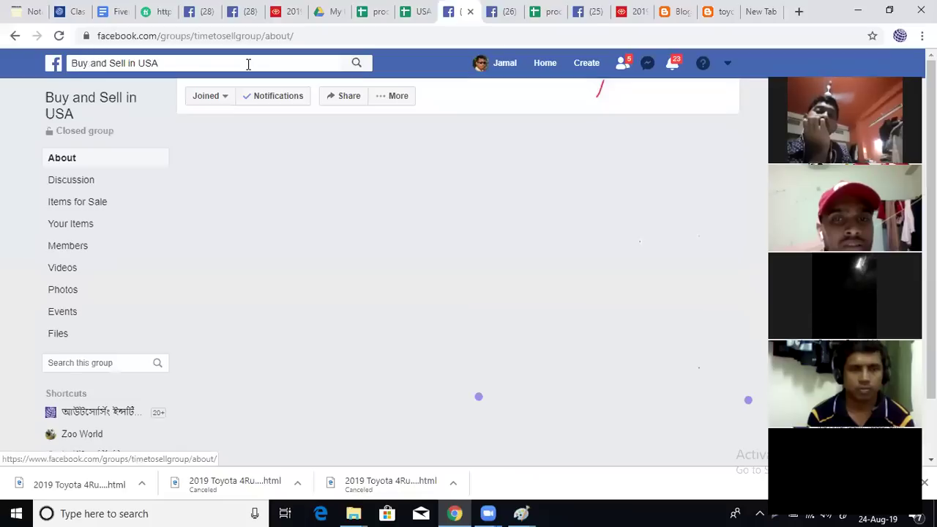
click(248, 63)
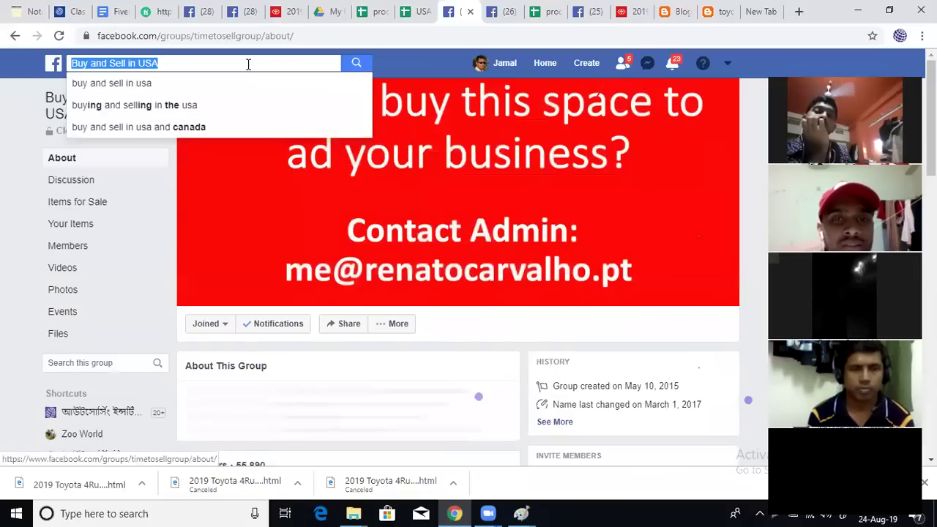
text(buy)
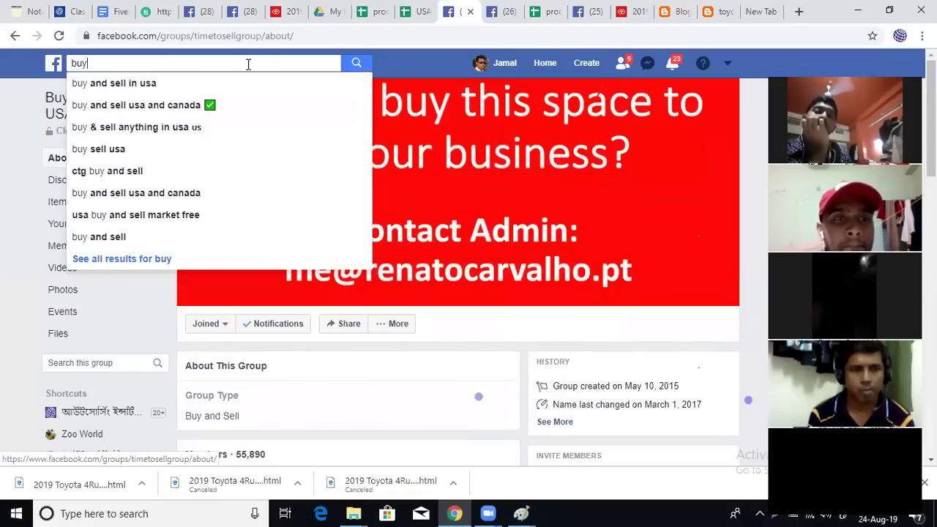
click(167, 111)
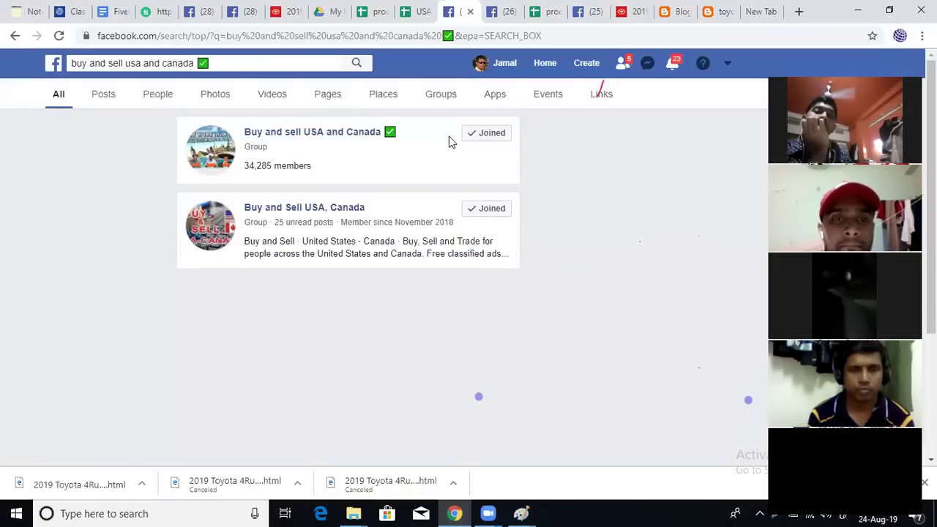
Step: Open the Buy and sell USA and Canada group and scroll through its discussion feed
click(329, 136)
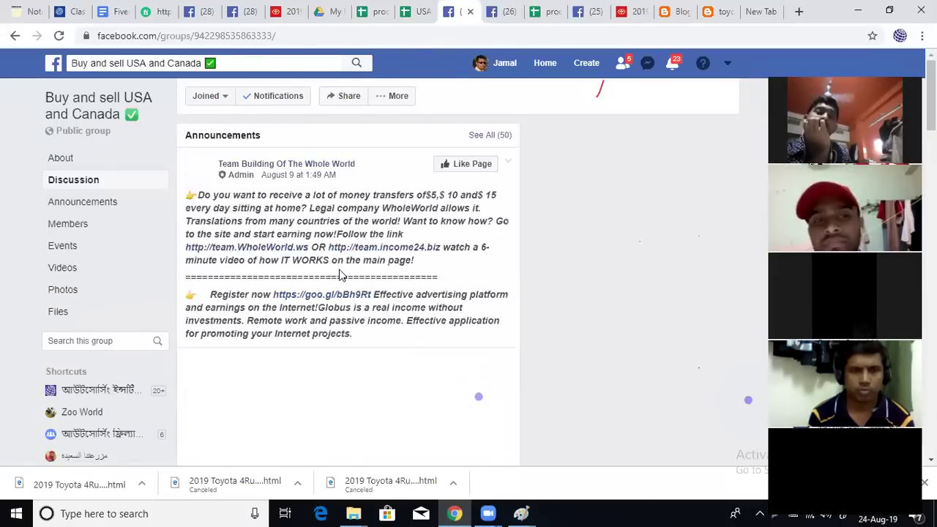
scroll(405, 344, down, 2)
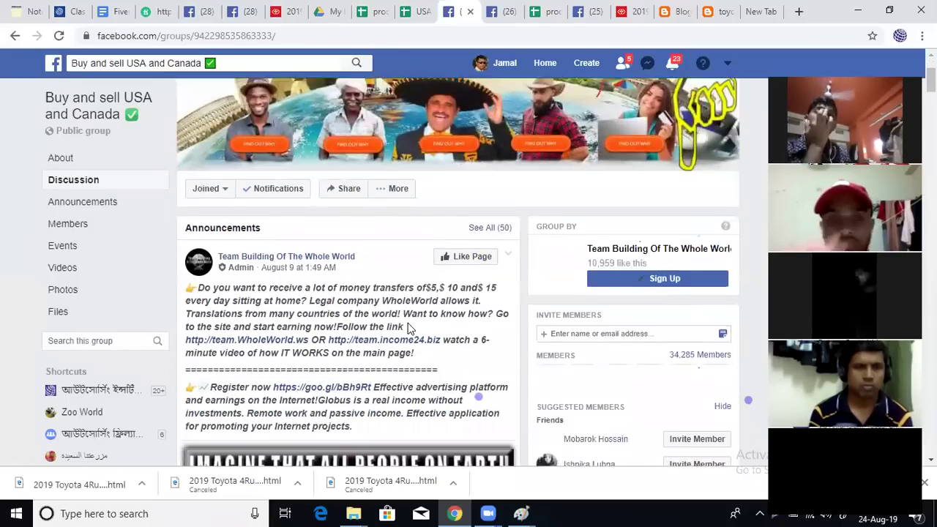
scroll(408, 328, down, 9)
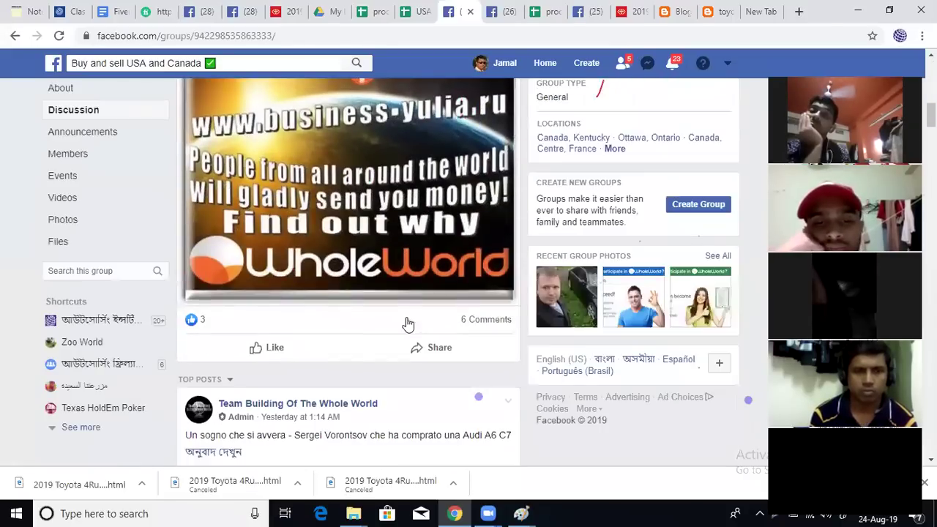
scroll(408, 324, down, 6)
scroll(408, 324, up, 2)
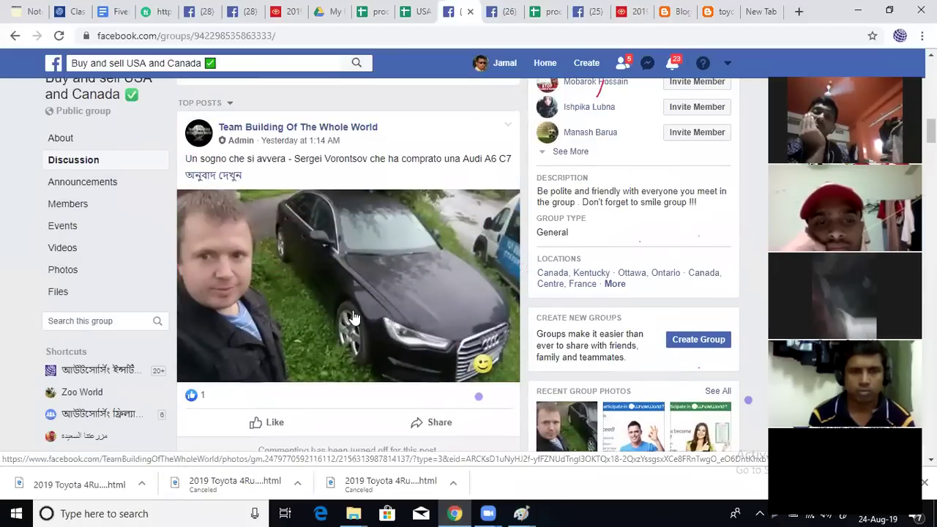
scroll(395, 300, down, 1)
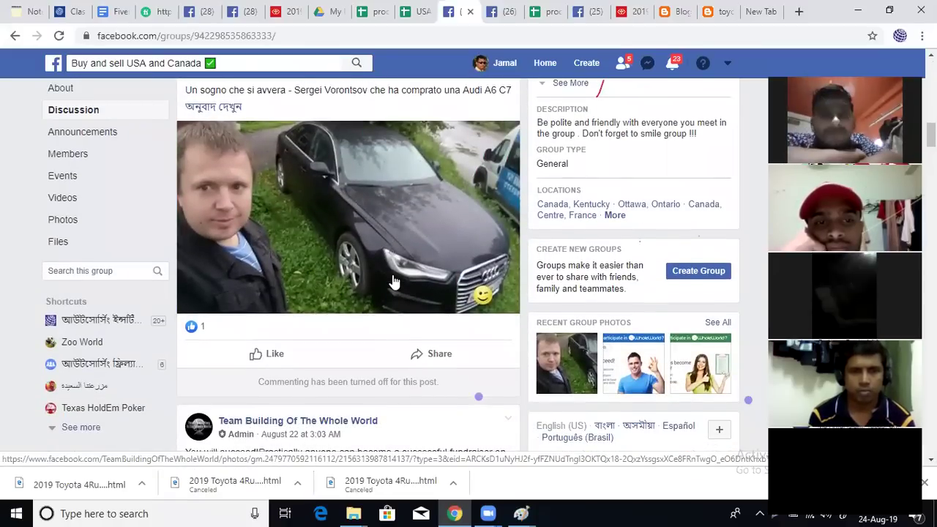
scroll(392, 278, down, 2)
scroll(392, 277, up, 2)
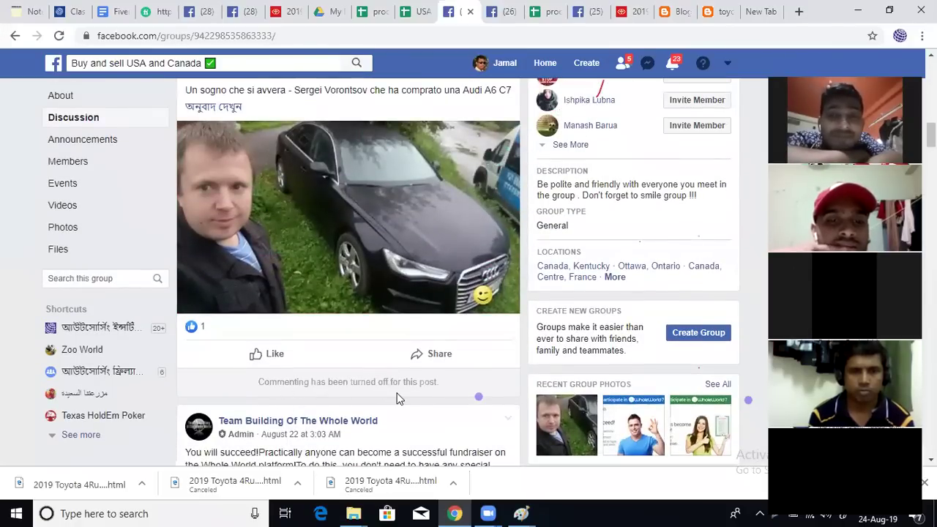
scroll(382, 278, down, 4)
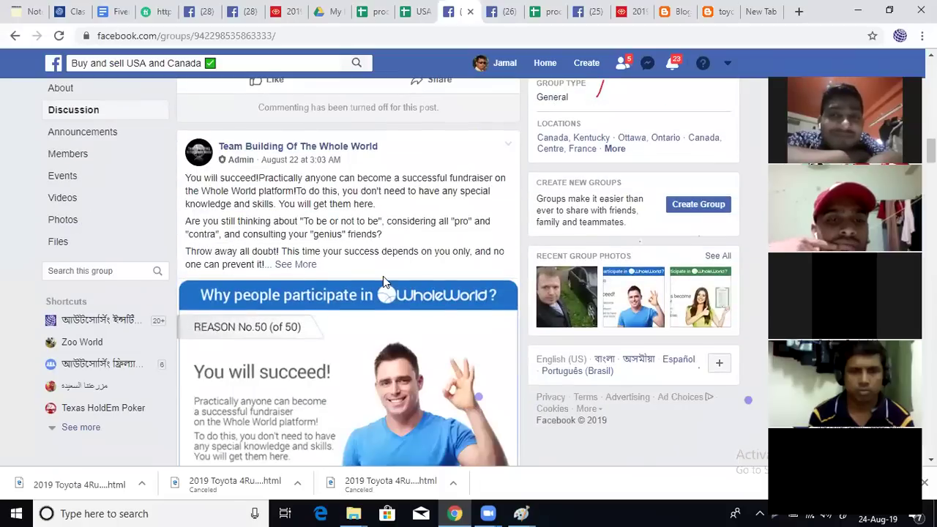
scroll(382, 275, down, 9)
scroll(382, 276, down, 15)
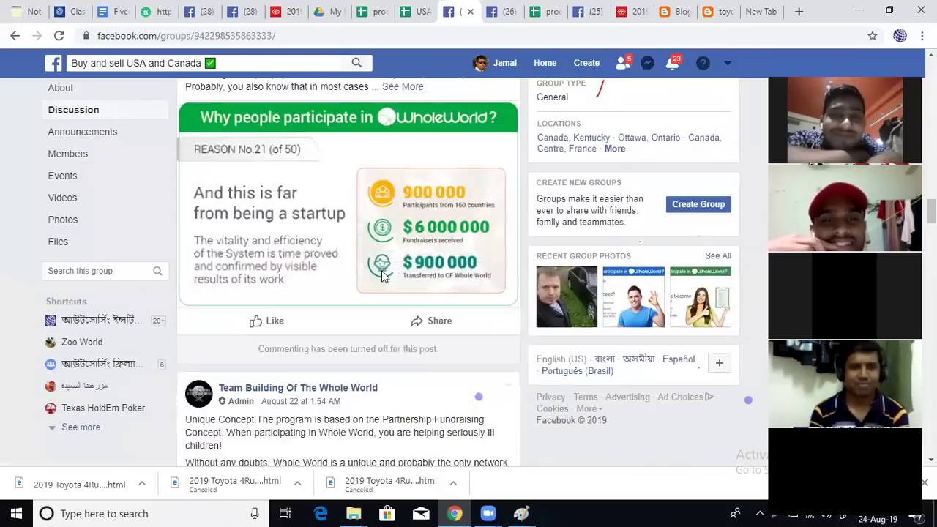
scroll(382, 278, down, 15)
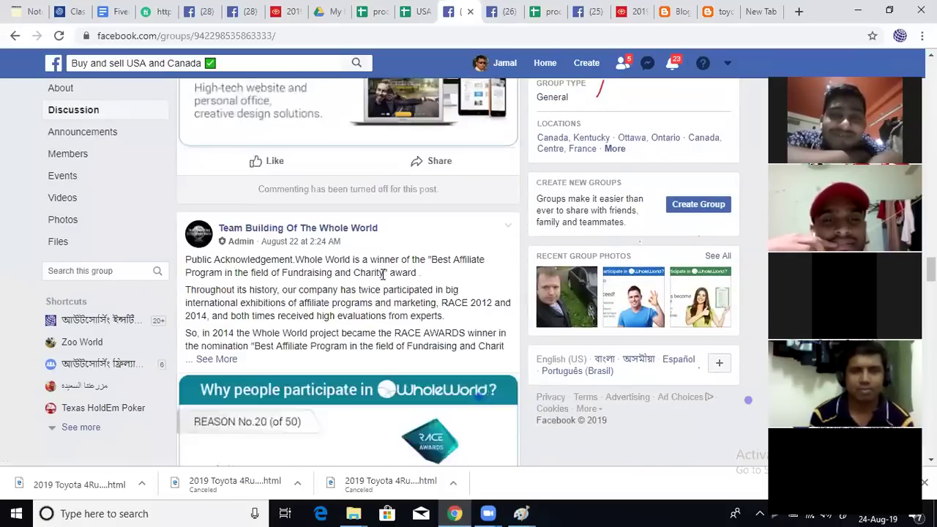
scroll(382, 284, down, 15)
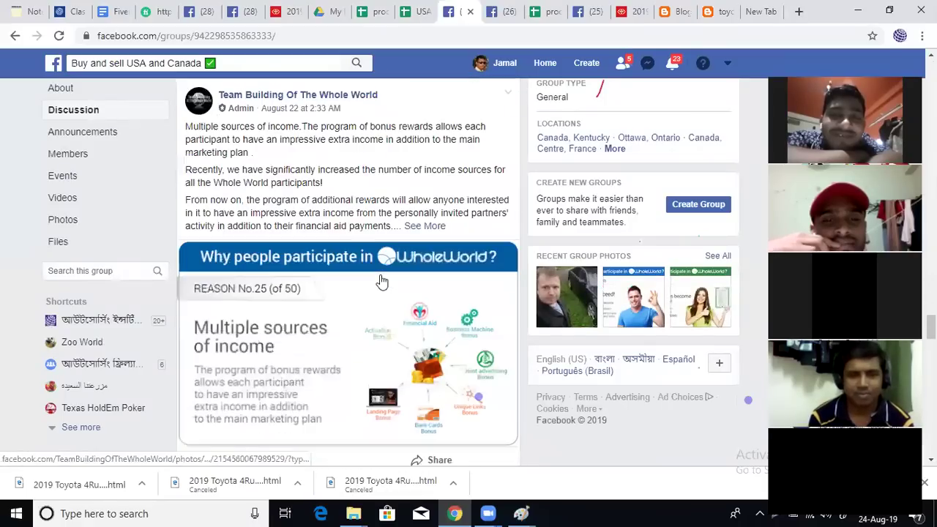
scroll(376, 315, down, 10)
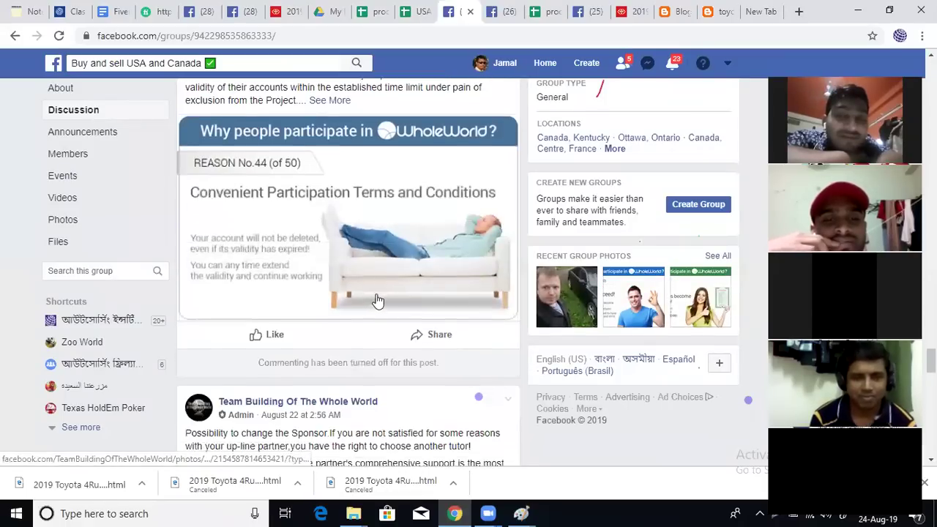
scroll(376, 288, down, 12)
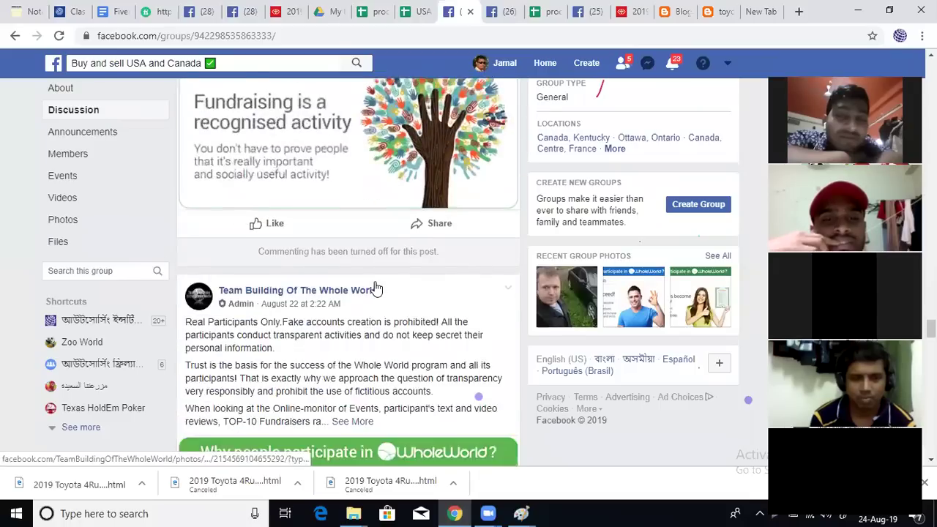
scroll(375, 289, down, 8)
scroll(373, 291, down, 10)
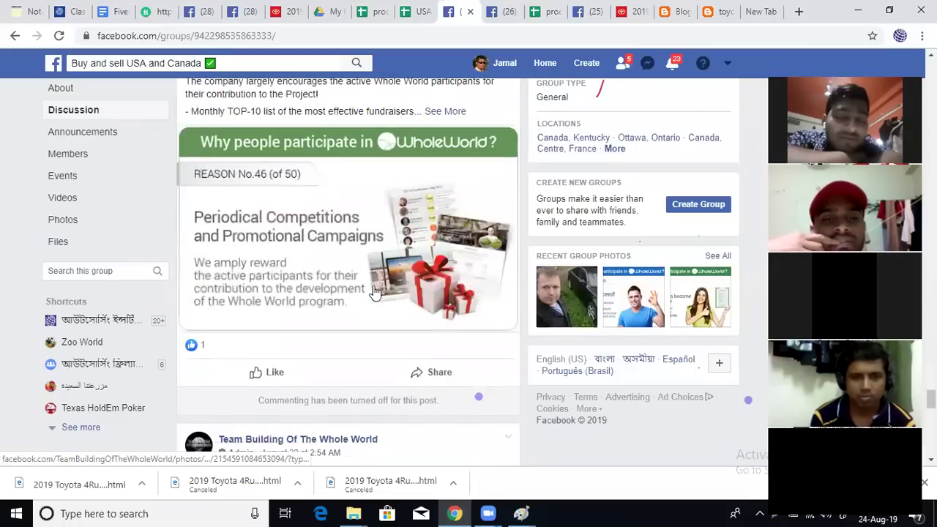
scroll(371, 288, down, 8)
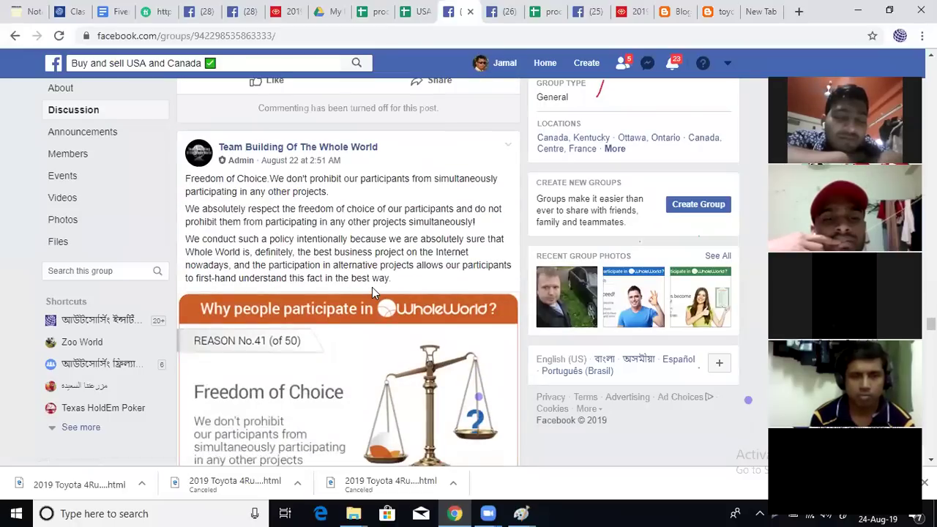
scroll(371, 291, down, 8)
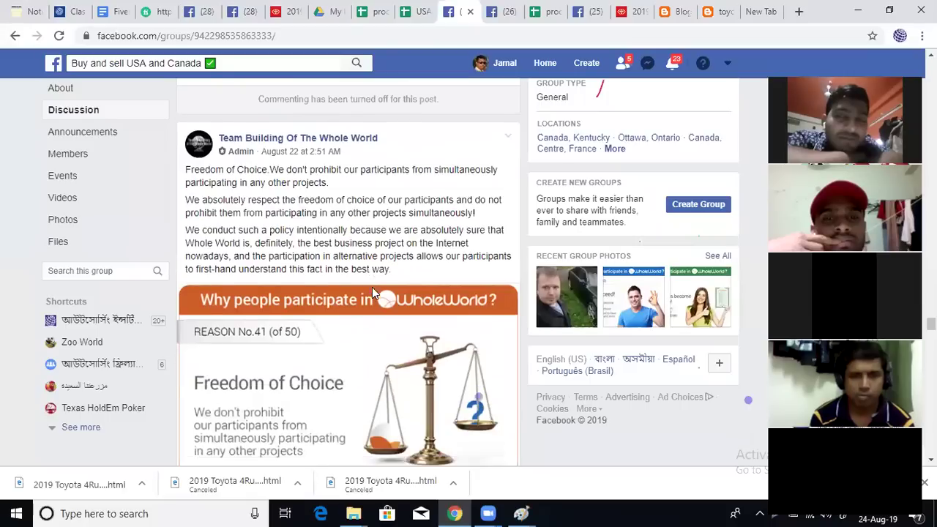
scroll(372, 291, down, 8)
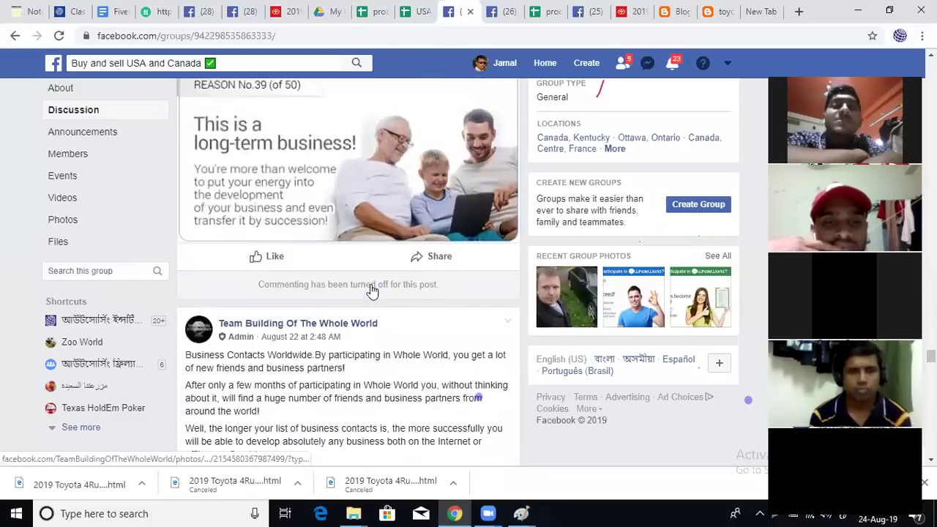
scroll(431, 256, down, 3)
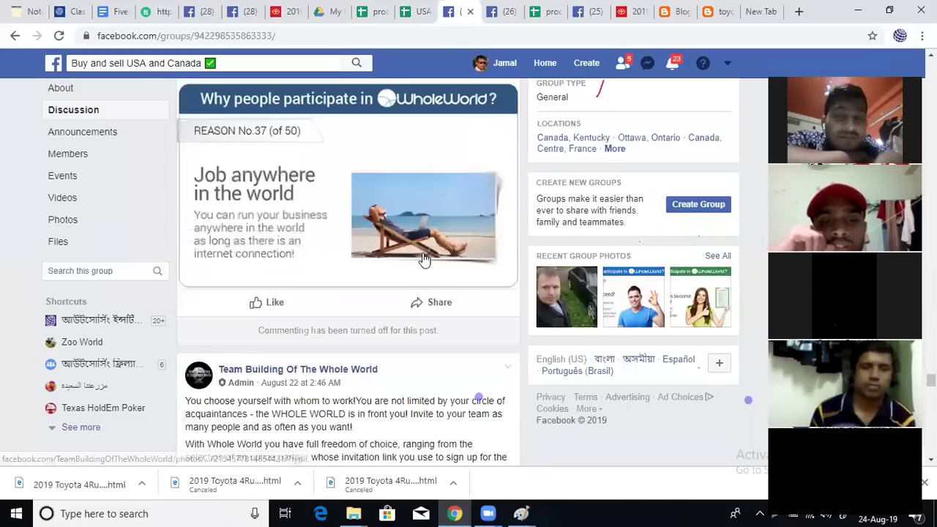
scroll(423, 259, down, 15)
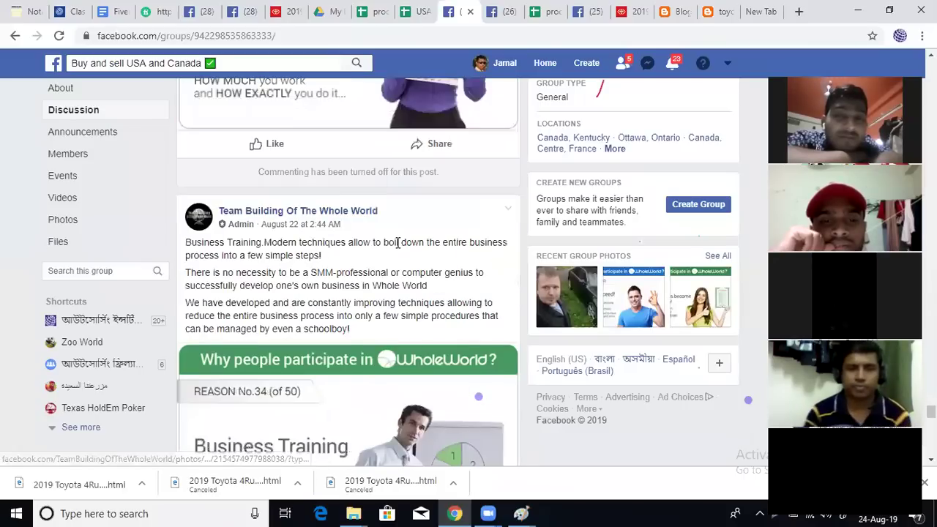
scroll(399, 251, down, 2)
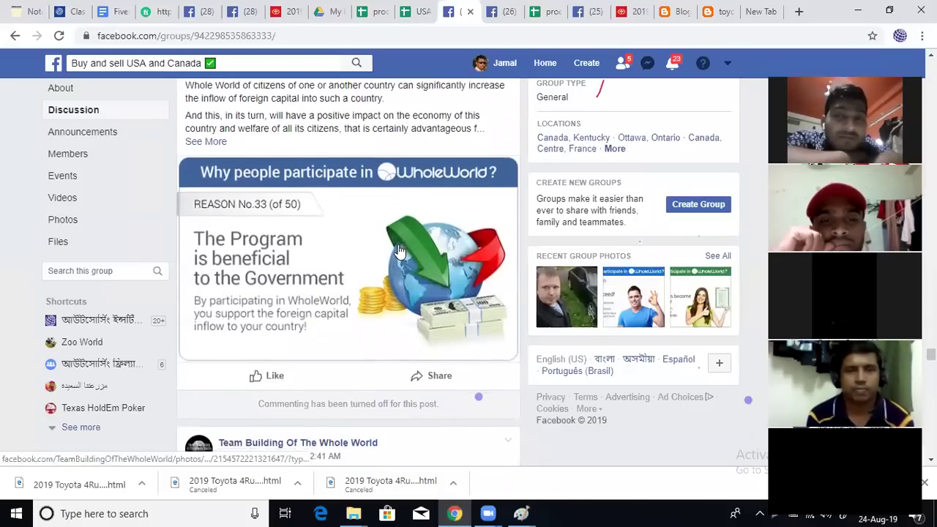
scroll(400, 243, up, 2)
scroll(399, 243, up, 4)
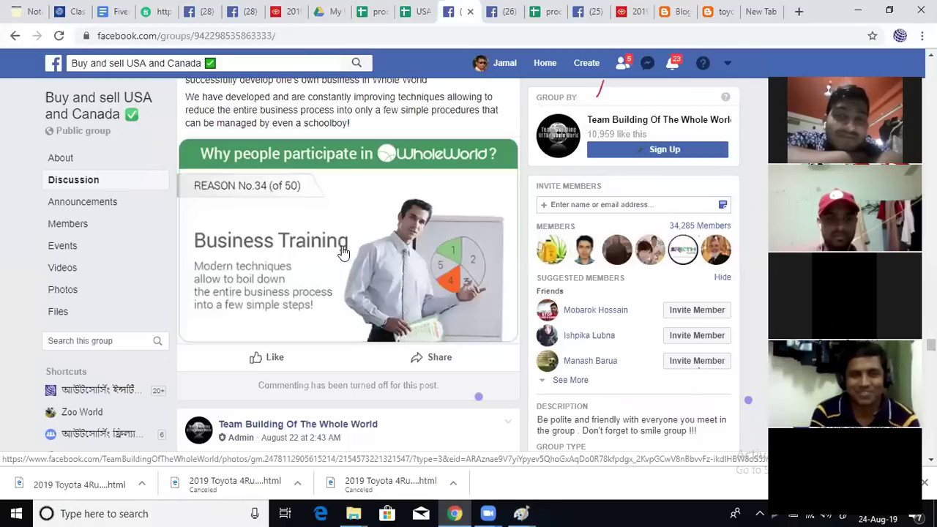
scroll(342, 252, down, 1)
Step: Highlight the commenting-turned-off notice, then rerun the 'buy and sell usa and canada' search
drag(285, 316, 334, 316)
scroll(367, 308, up, 6)
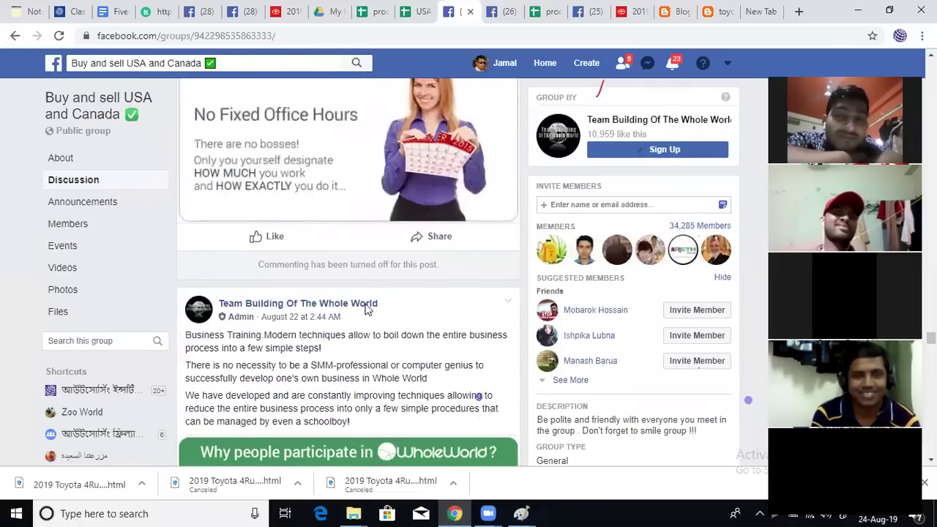
scroll(306, 294, down, 5)
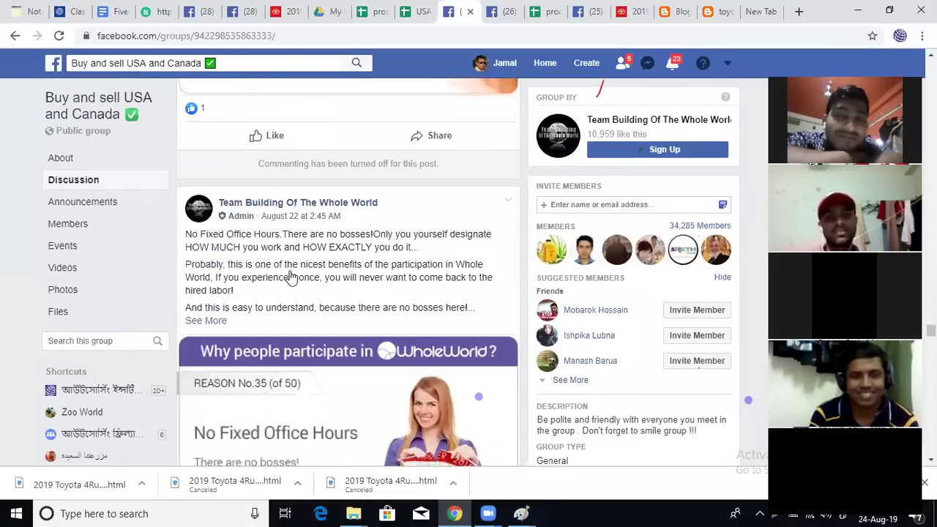
scroll(180, 229, up, 1)
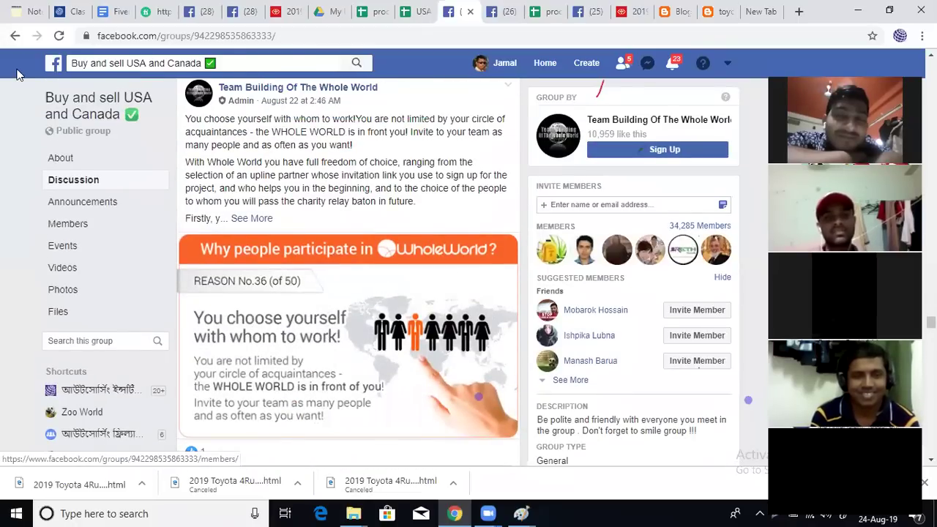
key(Return)
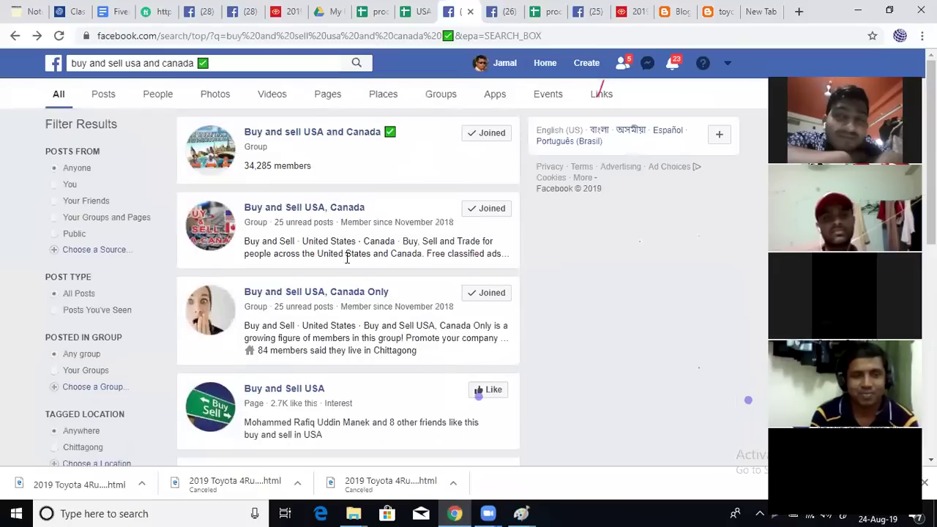
Step: Open Buy and Sell USA, Canada Only and scroll to the free refractometer post's Comment bar
click(336, 296)
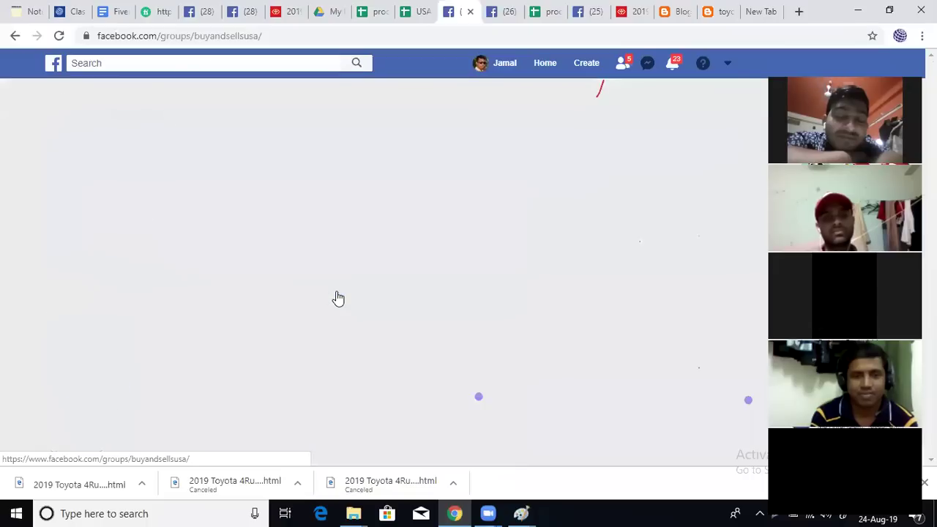
scroll(388, 289, down, 4)
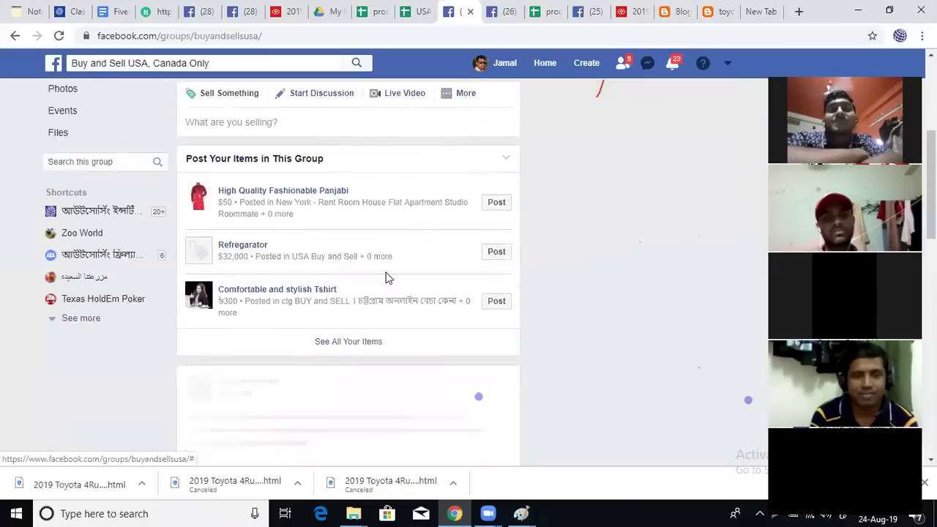
scroll(388, 278, down, 3)
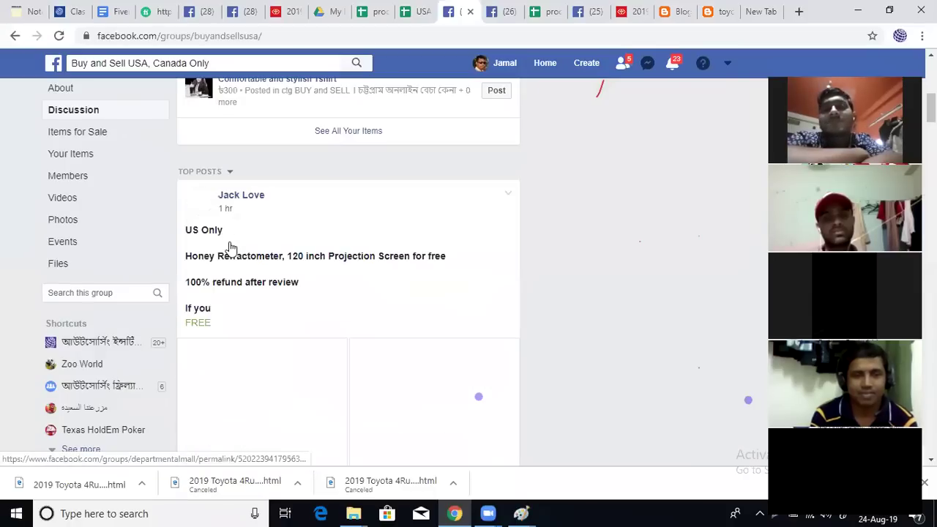
scroll(388, 247, down, 1)
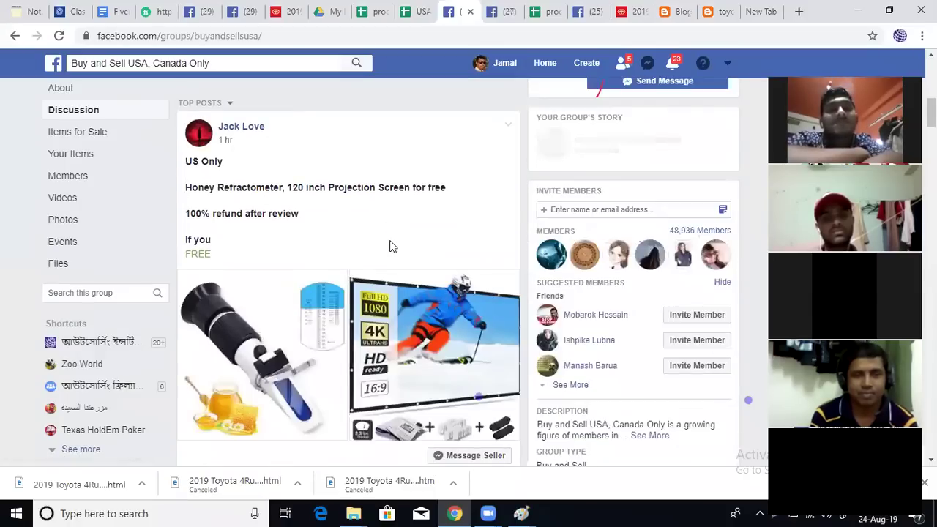
scroll(389, 247, down, 13)
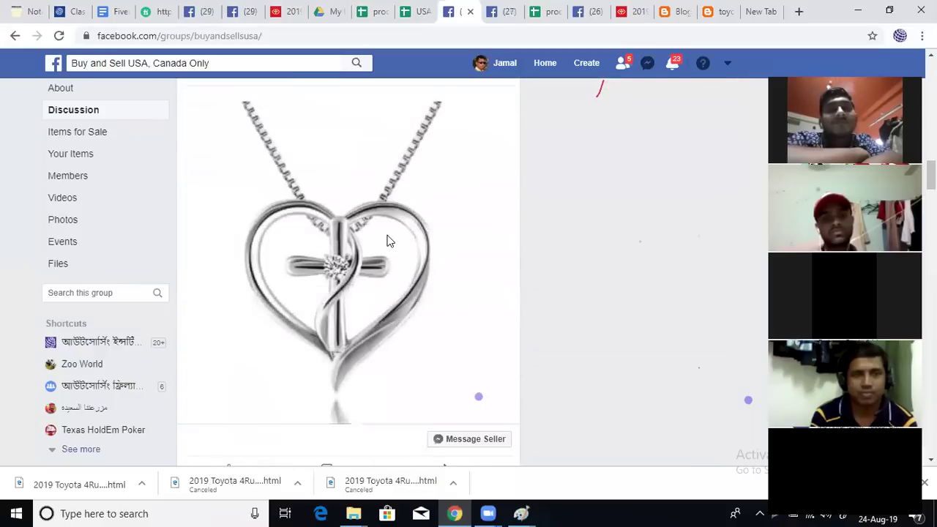
scroll(384, 240, down, 2)
scroll(374, 244, up, 2)
scroll(367, 247, down, 4)
scroll(367, 246, down, 4)
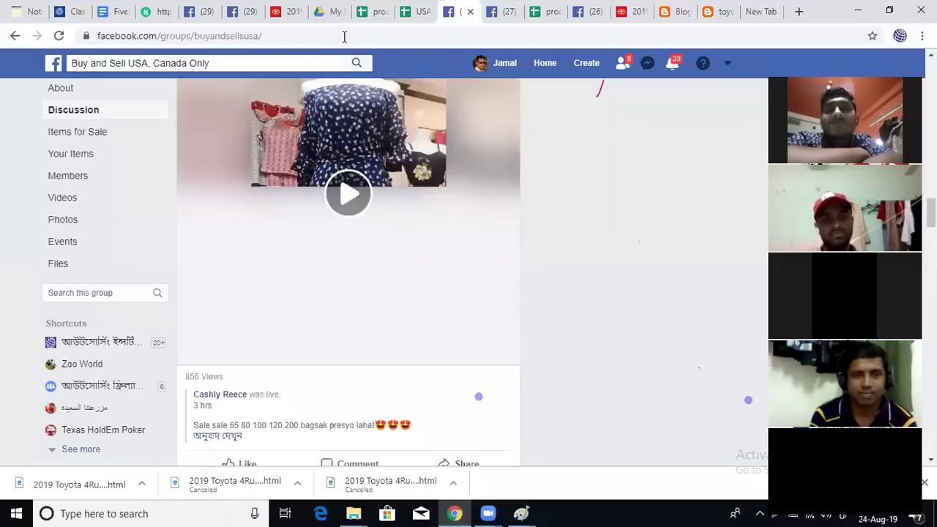
key(F5)
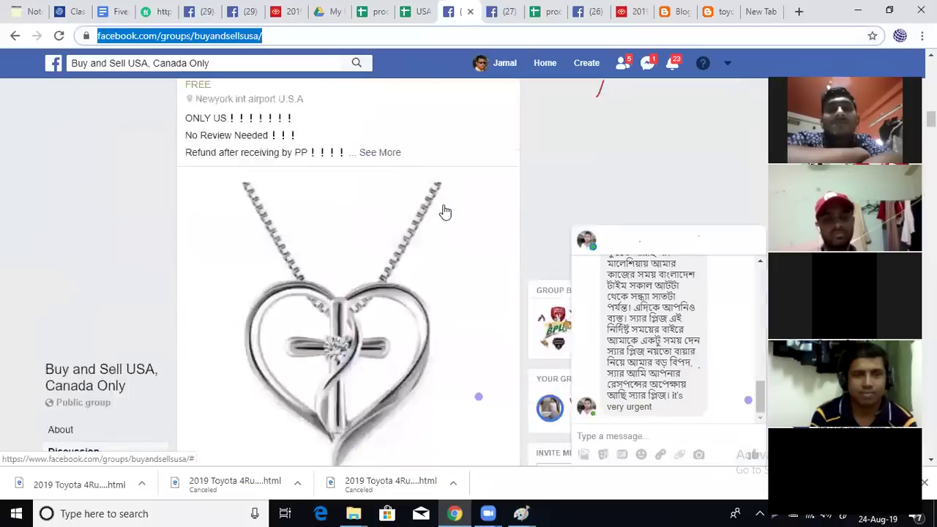
scroll(441, 211, up, 8)
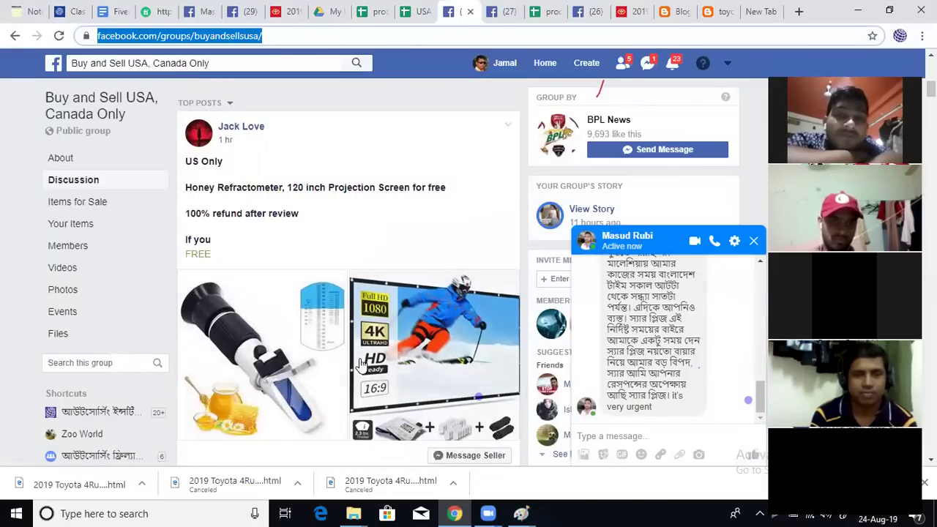
scroll(336, 315, down, 1)
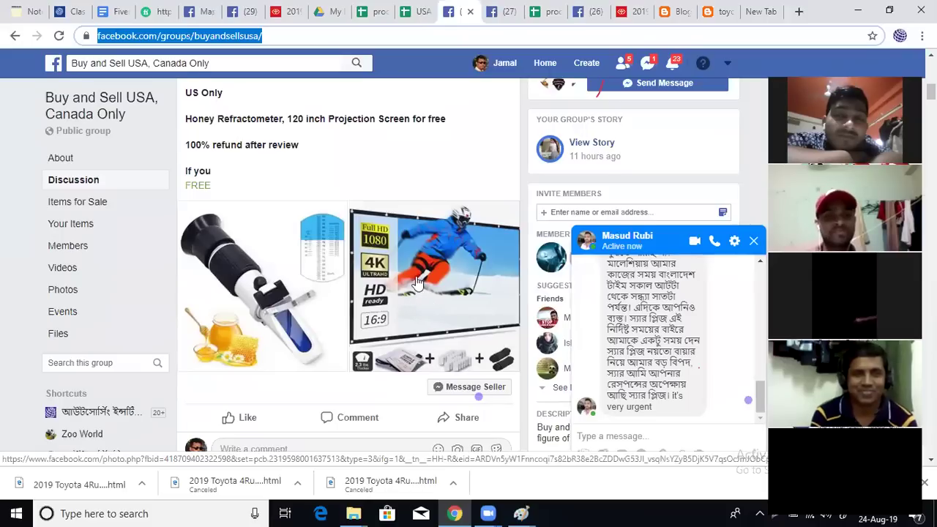
scroll(417, 291, down, 1)
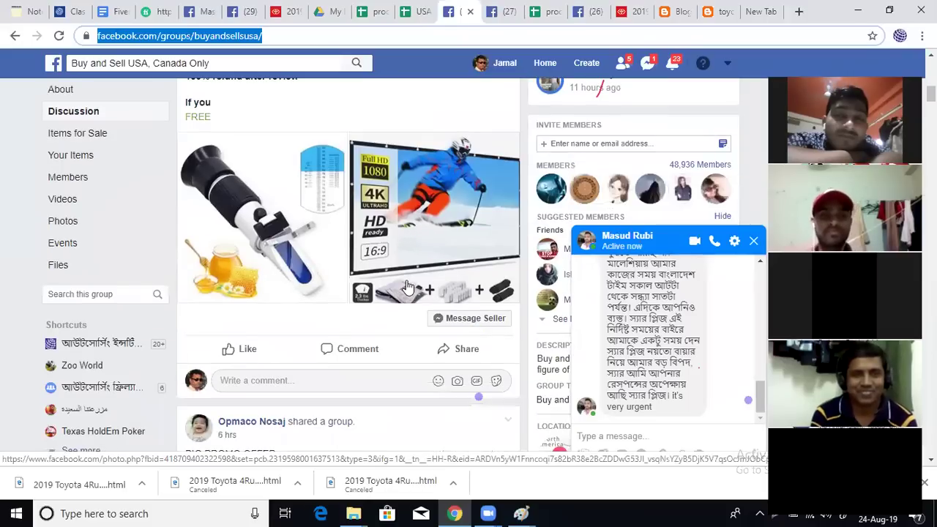
Step: Type 'this is a very nice car. I use it. Fantastic.' as a comment on the refractometer post
click(356, 354)
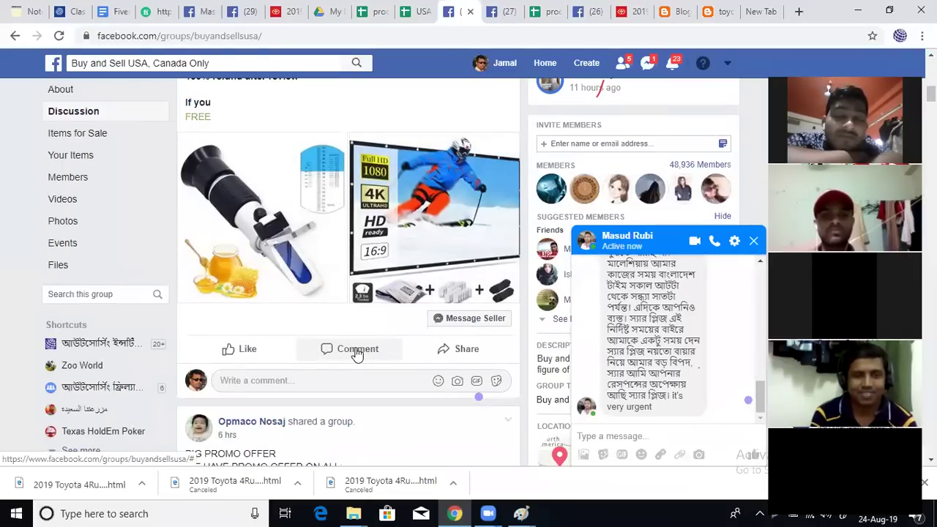
click(295, 380)
text(this si)
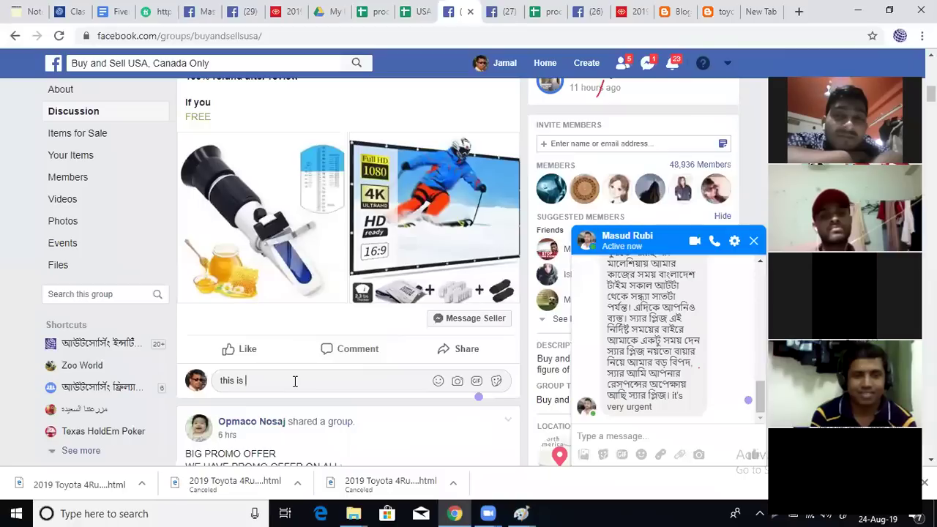
text(a very nice car. I use it)
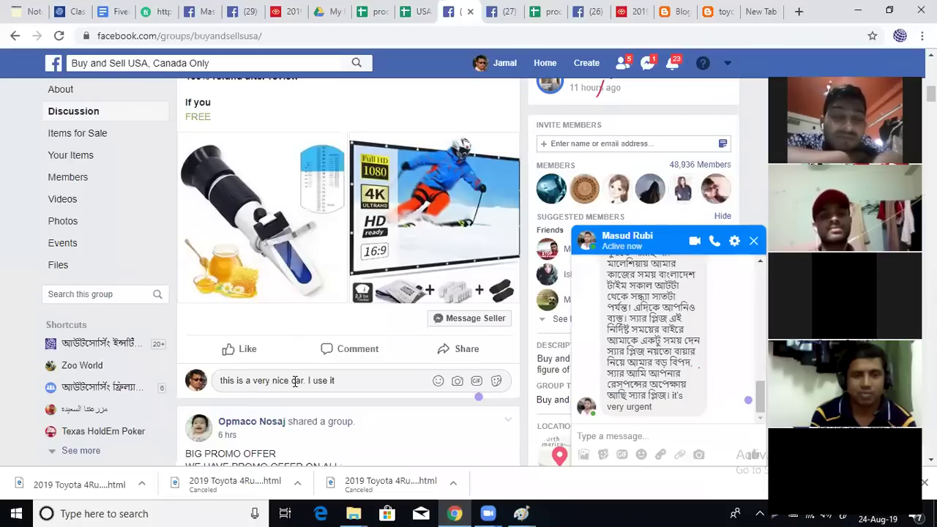
text(. Fantas)
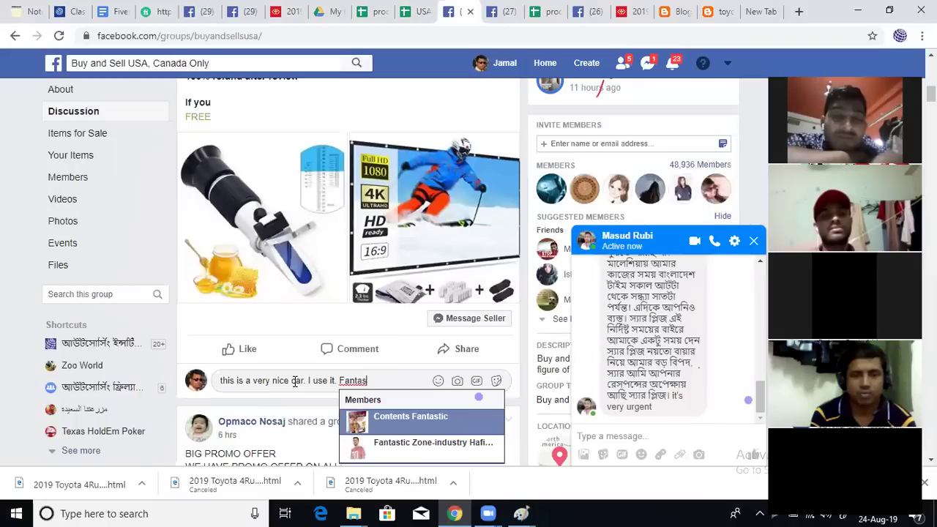
text(tic.)
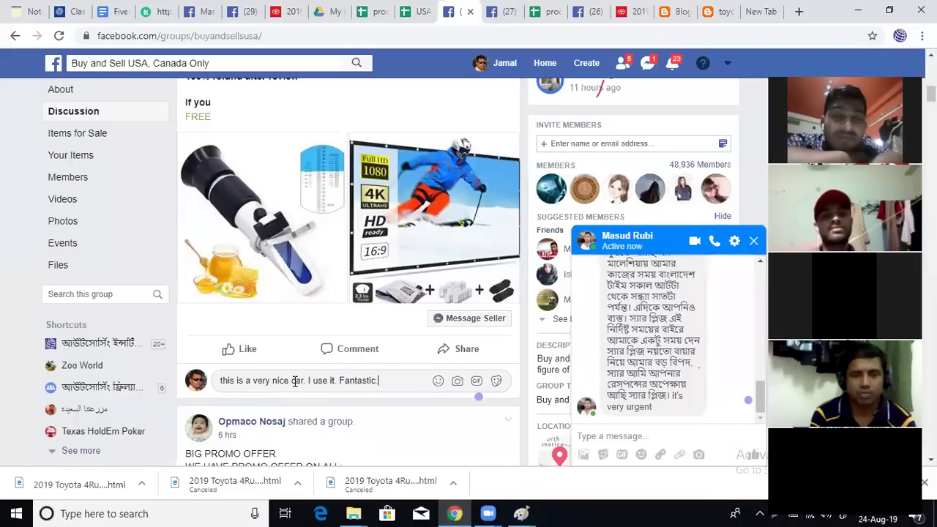
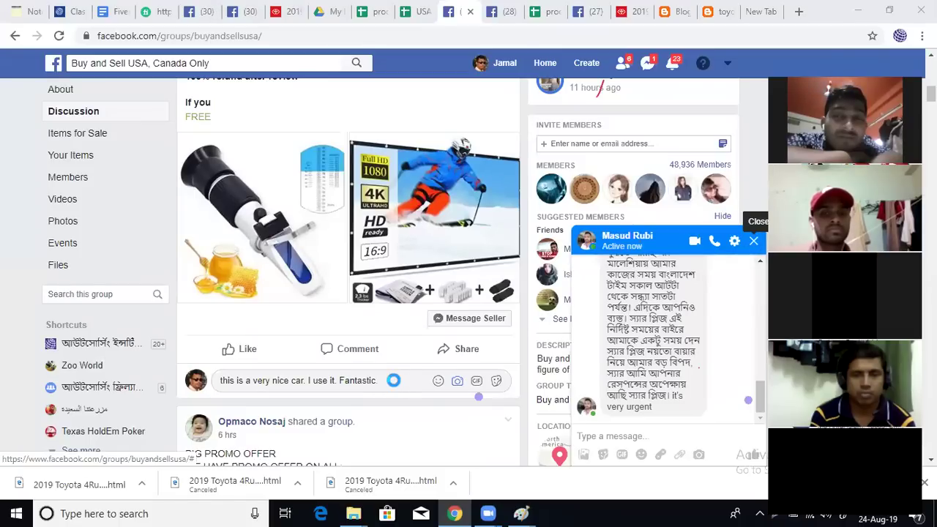
Step: Attach the red SUV Screenshot_4 and post the comment 'this is a very nice car. I use it. Fantastic.'
key(ctrl+o)
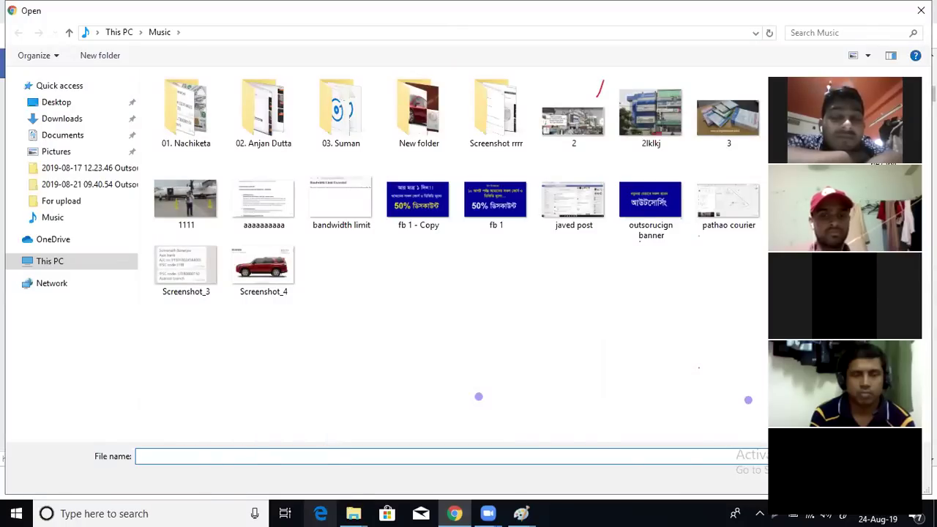
key(Escape)
scroll(414, 387, down, 1)
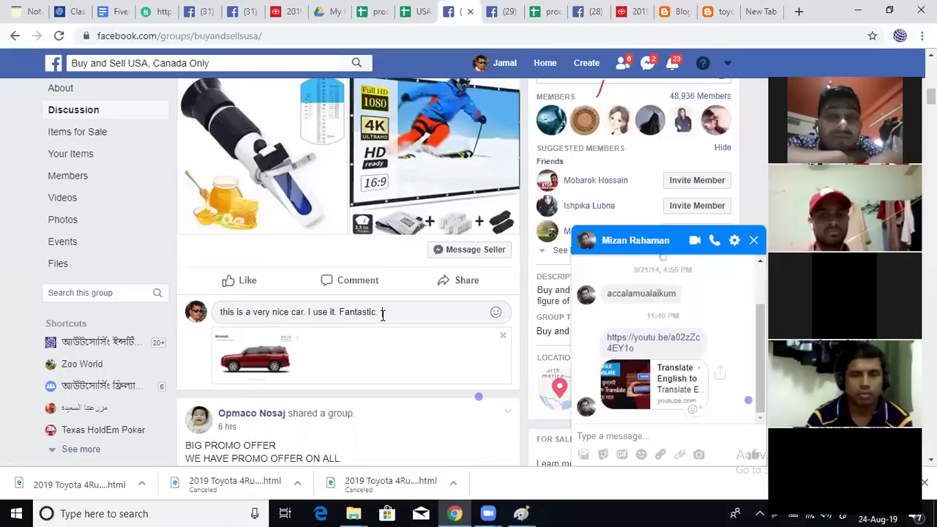
key(Return)
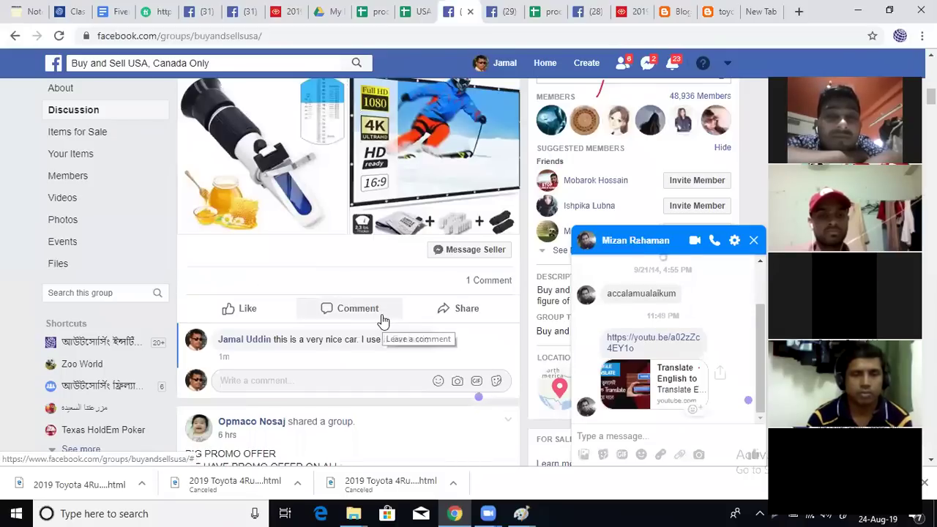
scroll(418, 373, down, 2)
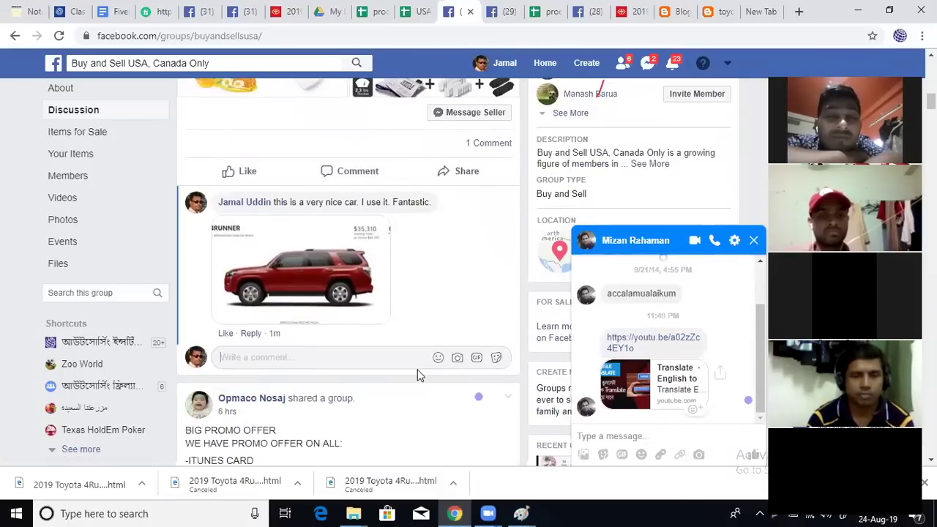
scroll(417, 366, up, 1)
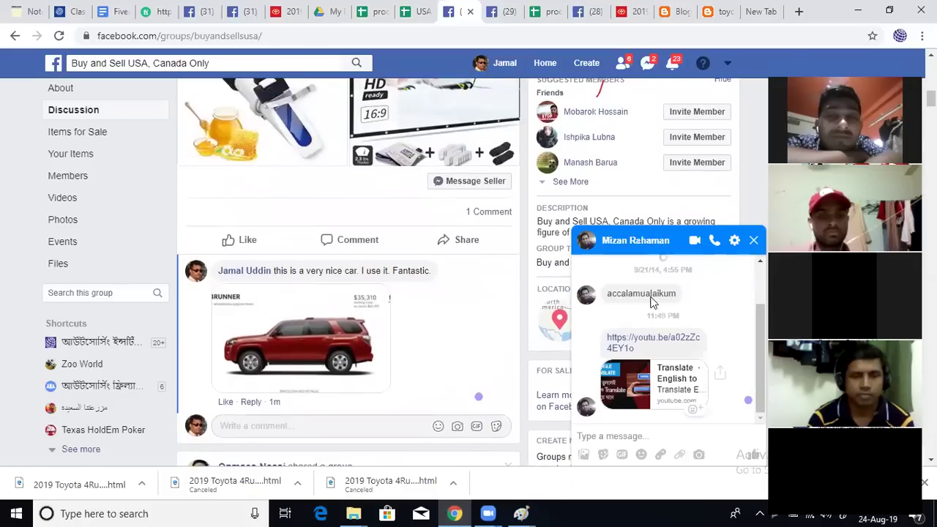
Step: Close the chat conversation and scroll through the posted car comment
click(753, 240)
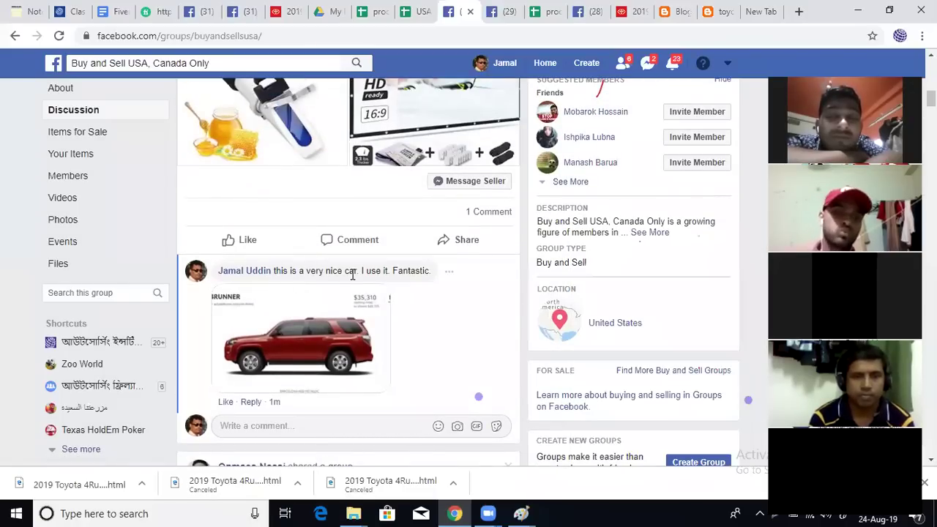
scroll(241, 208, up, 2)
scroll(322, 256, down, 2)
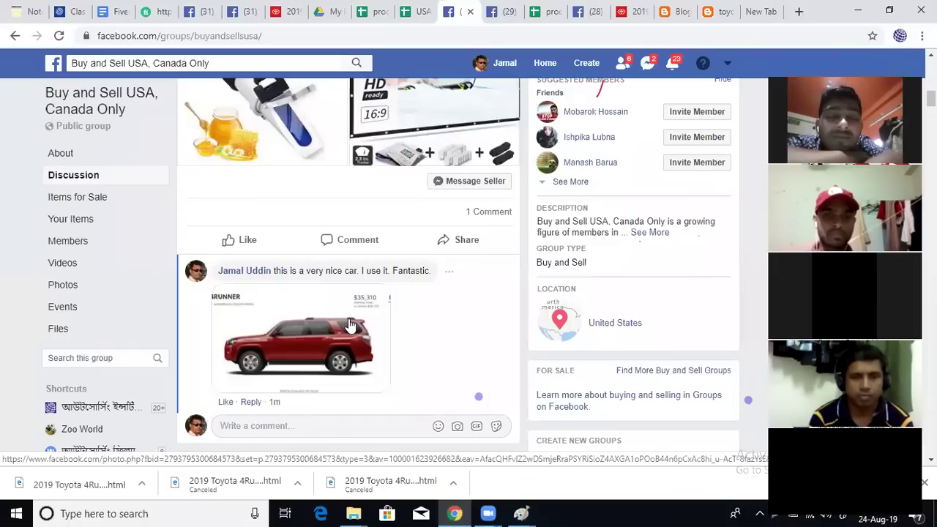
scroll(347, 322, down, 1)
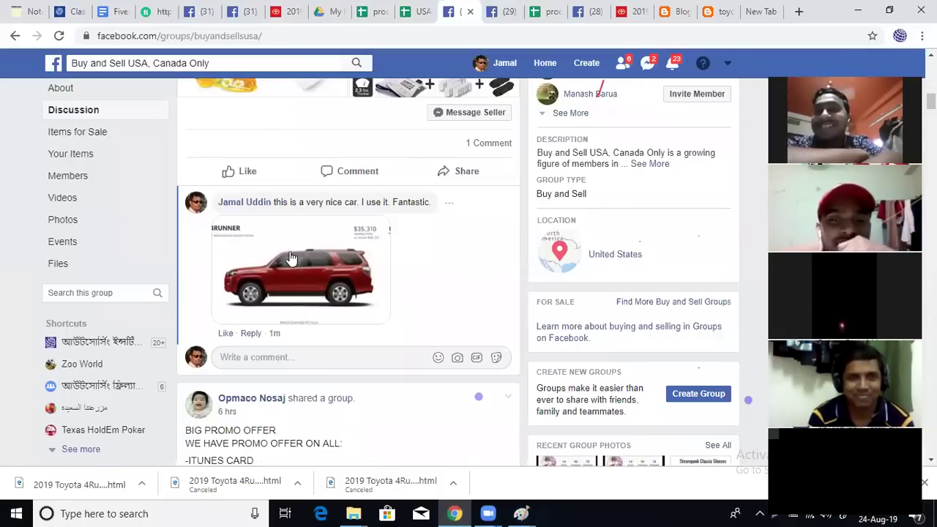
scroll(290, 249, down, 1)
scroll(291, 249, up, 1)
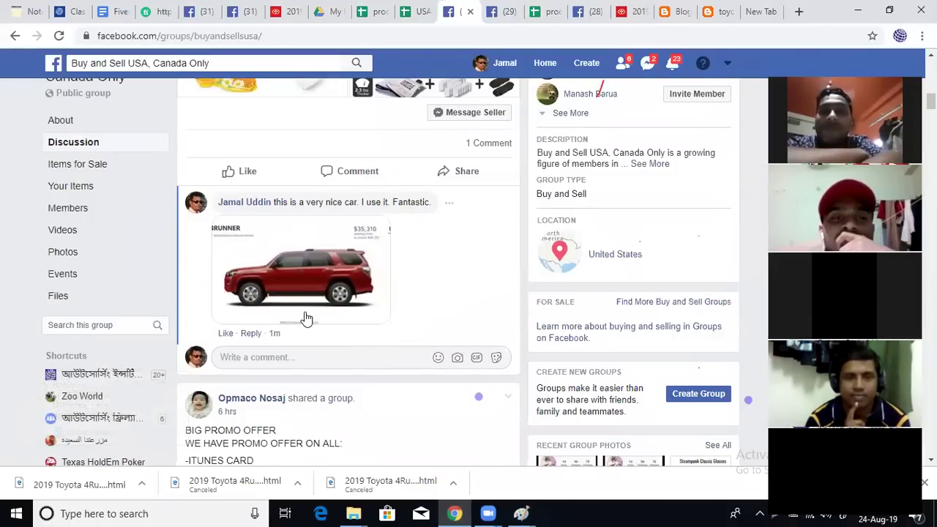
Step: Highlight and then deselect the comment's text, and minimize Chrome
drag(282, 202, 430, 197)
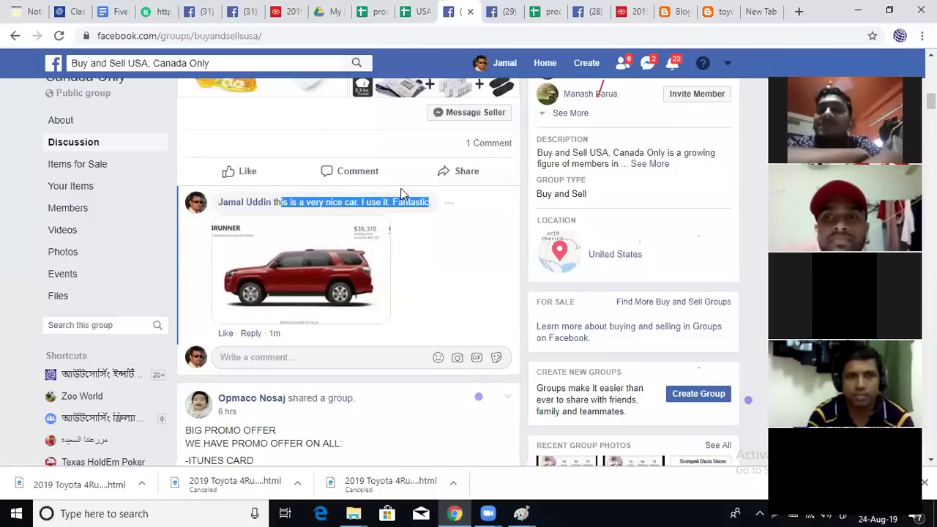
click(382, 201)
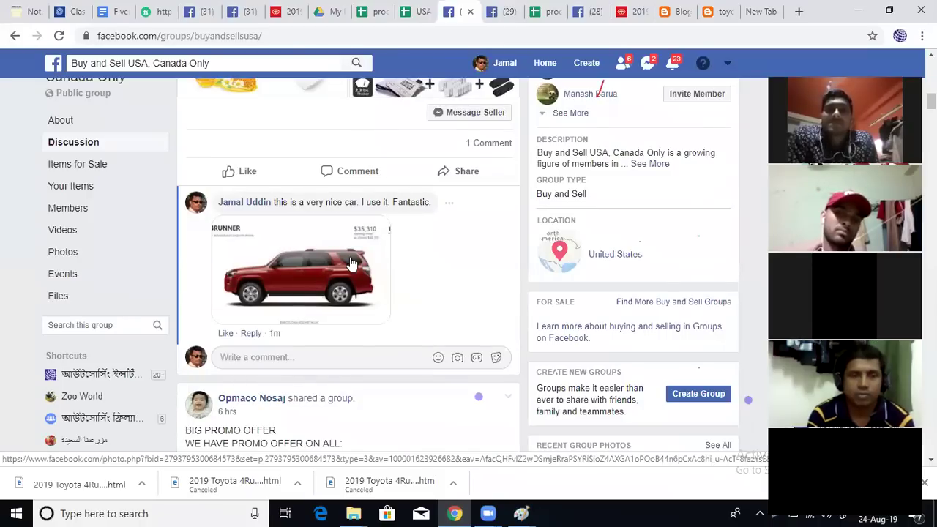
click(857, 11)
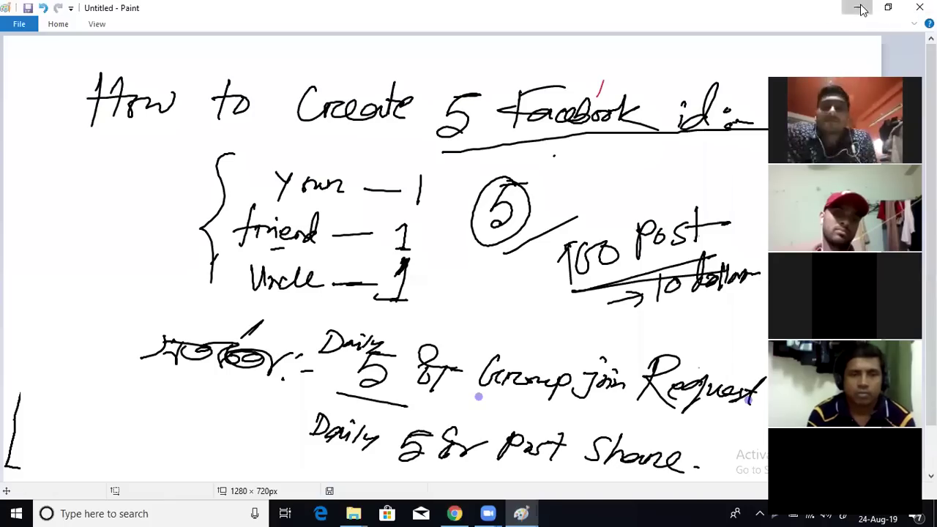
Step: Minimize Paint, bring up File Explorer and open Screenshot_4 in the Music folder
click(857, 8)
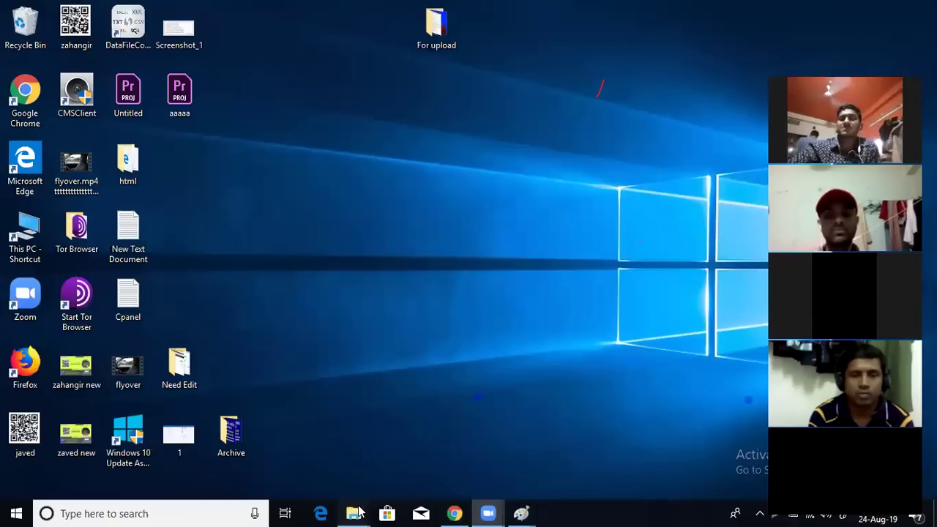
click(359, 511)
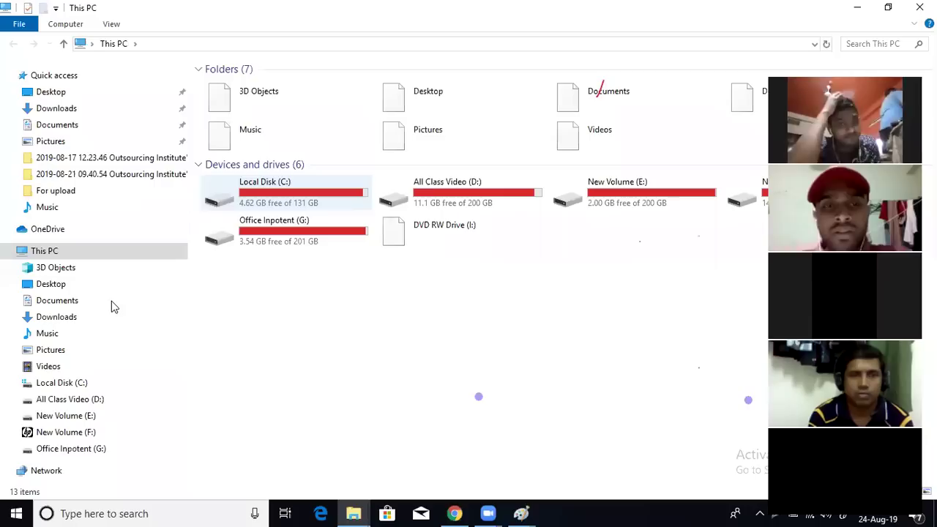
click(55, 336)
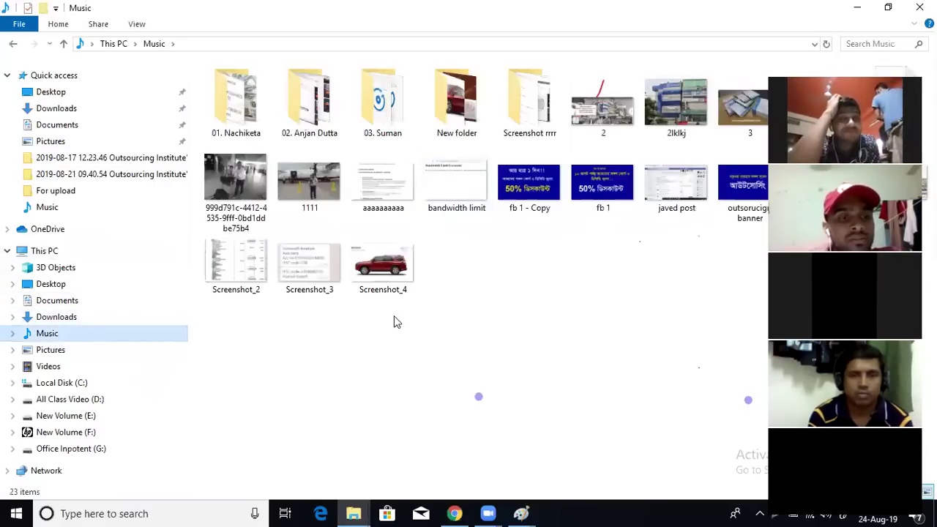
click(378, 260)
double_click(386, 263)
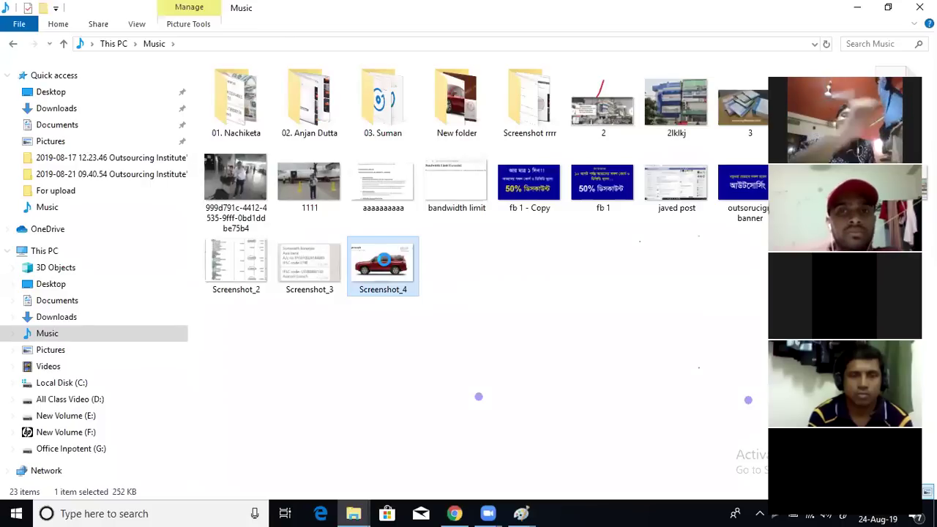
Step: Copy Screenshot_4 and paste a duplicate into the Music folder
right_click(387, 265)
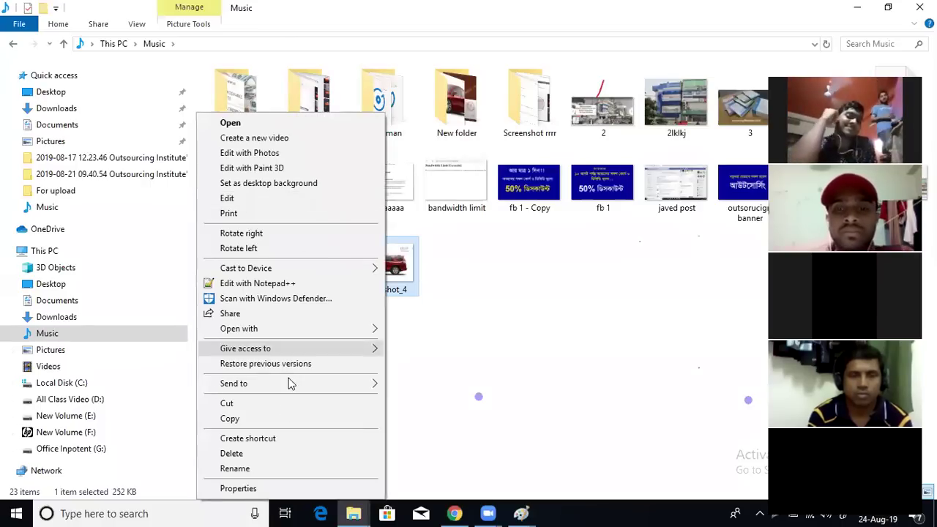
click(280, 421)
click(477, 305)
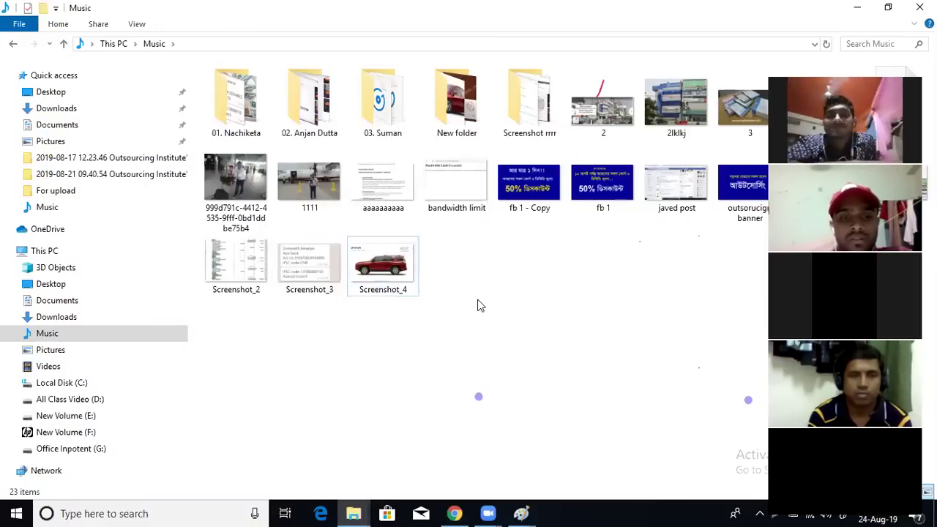
right_click(477, 301)
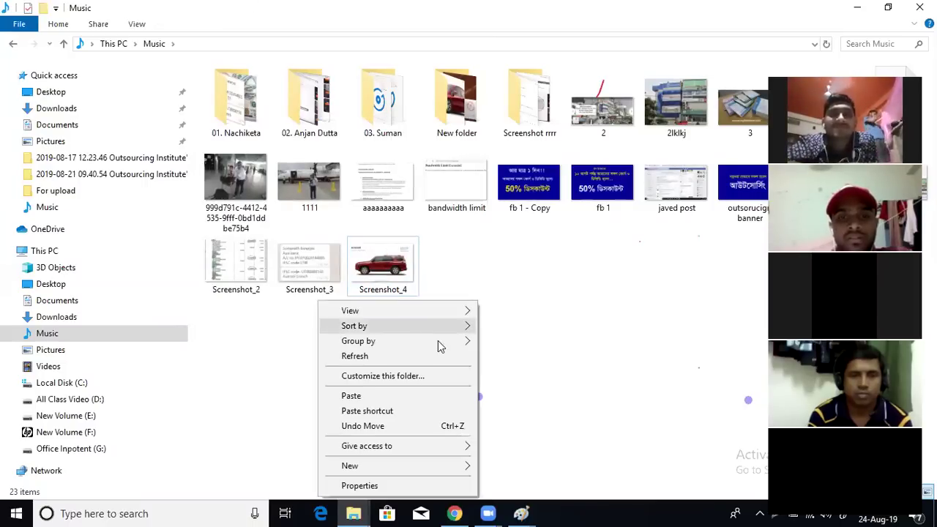
click(381, 397)
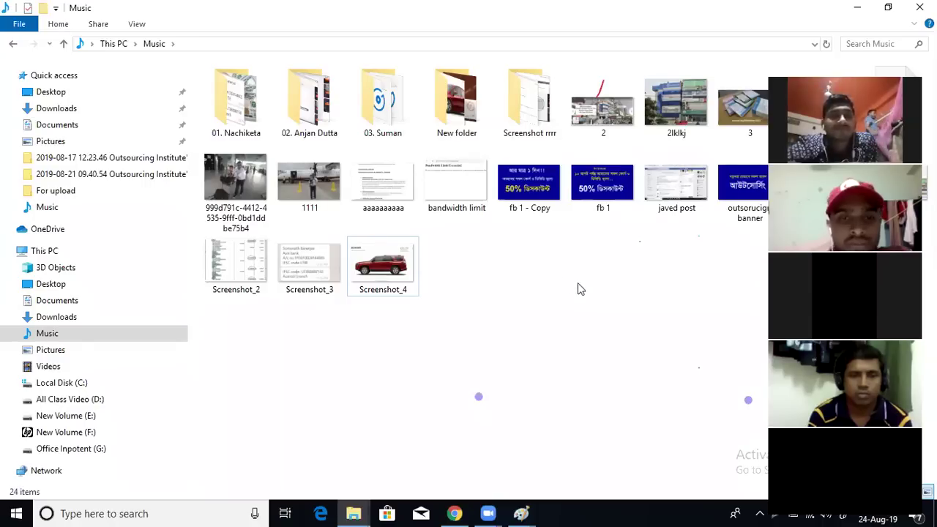
Step: Open Screenshot_4 - Copy for editing in Paint
click(465, 289)
right_click(461, 283)
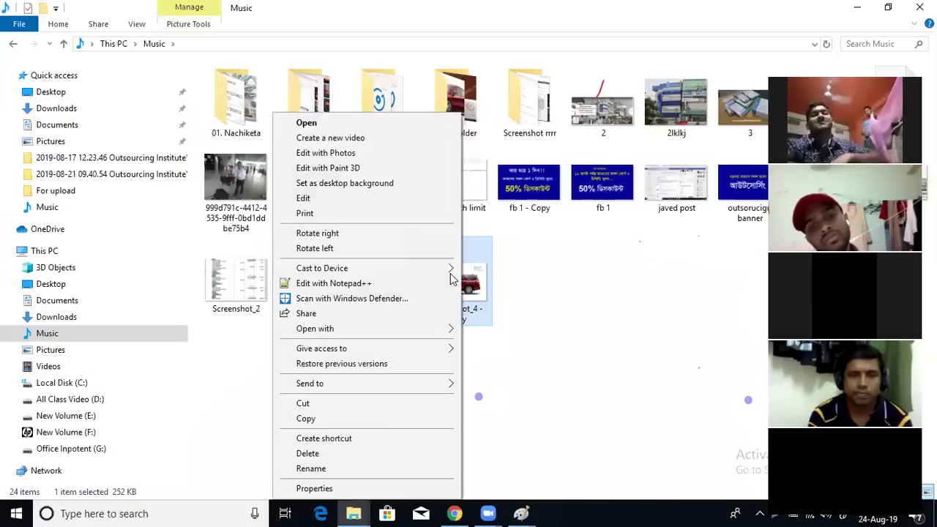
click(352, 199)
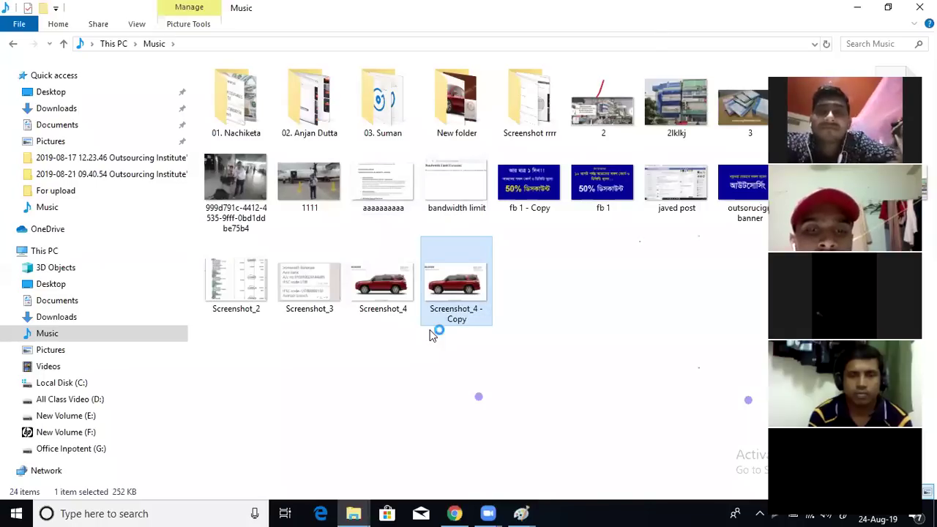
Step: Maximize Paint and delete the $35,310 price block and the 4RUNNER heading
click(596, 22)
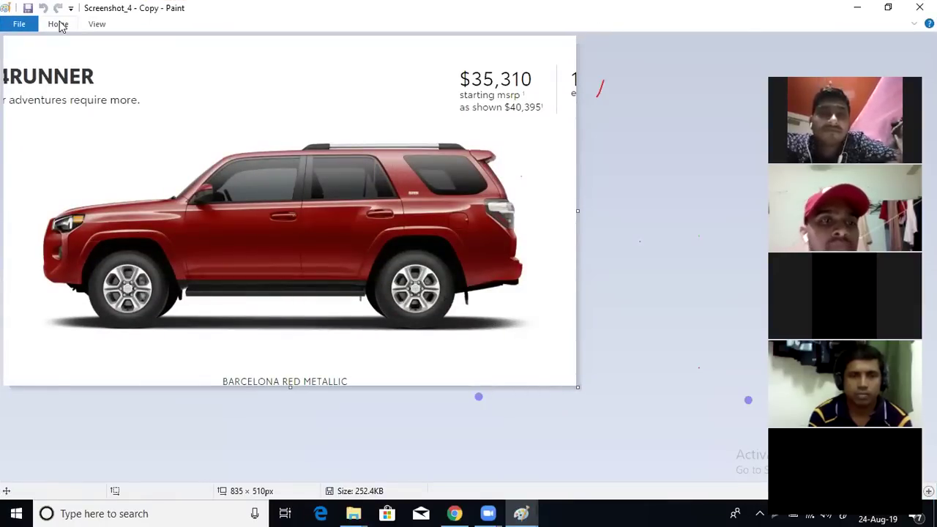
drag(421, 48, 568, 117)
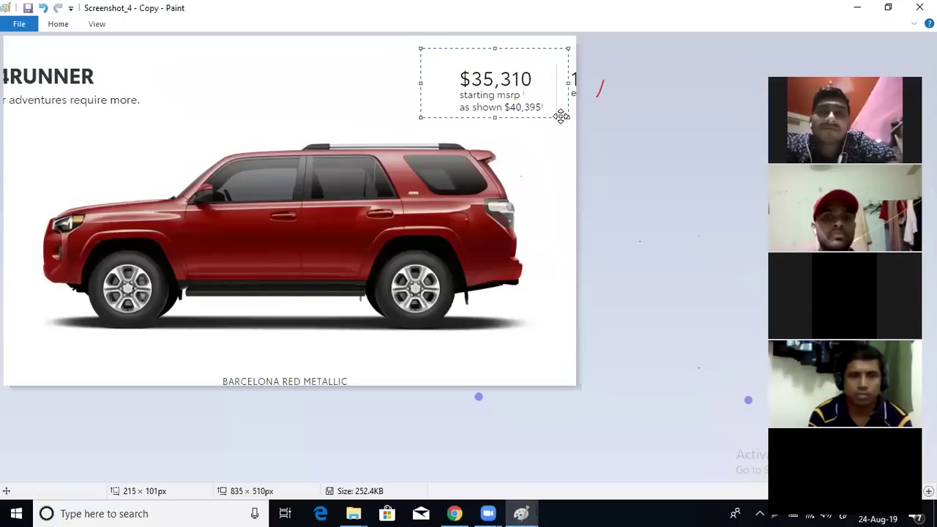
key(Delete)
drag(163, 136, 2, 37)
key(Delete)
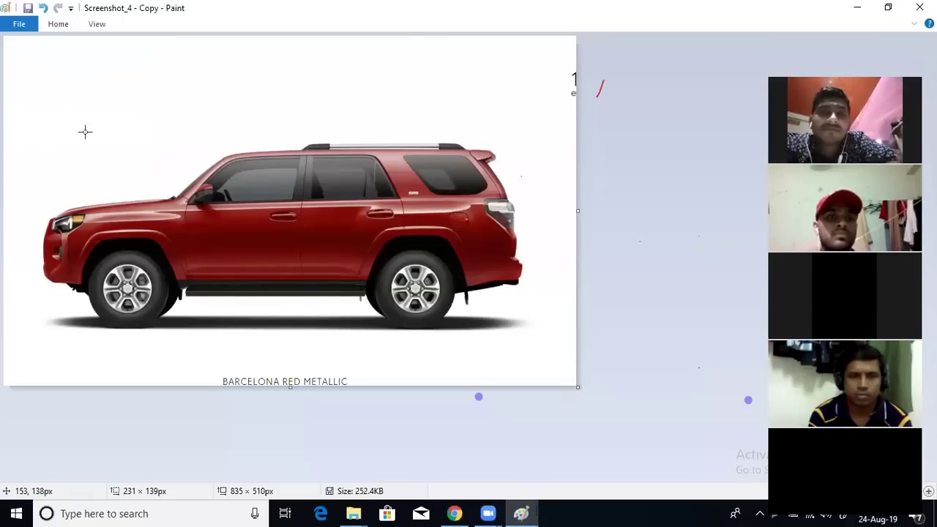
Step: Move the red SUV right and down on the canvas, then switch back to Chrome
drag(22, 76, 380, 283)
drag(255, 205, 437, 275)
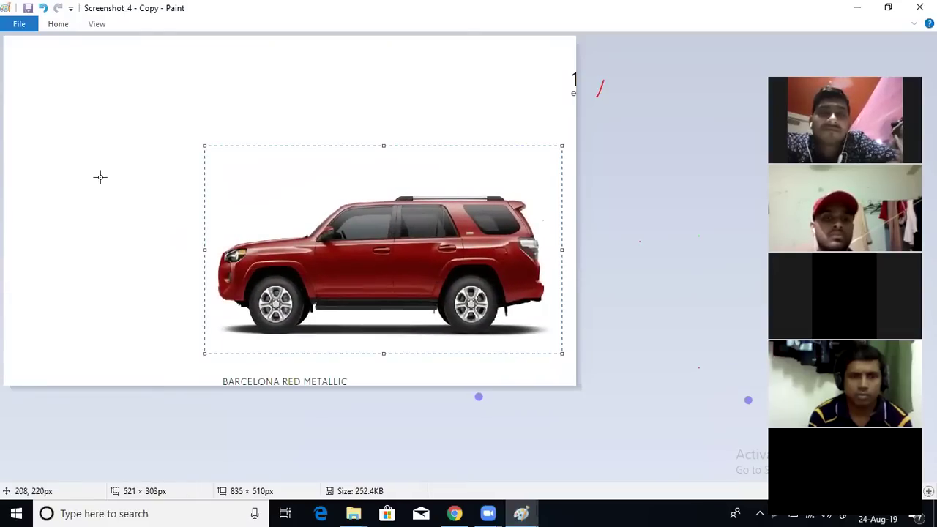
click(123, 179)
key(alt+Tab)
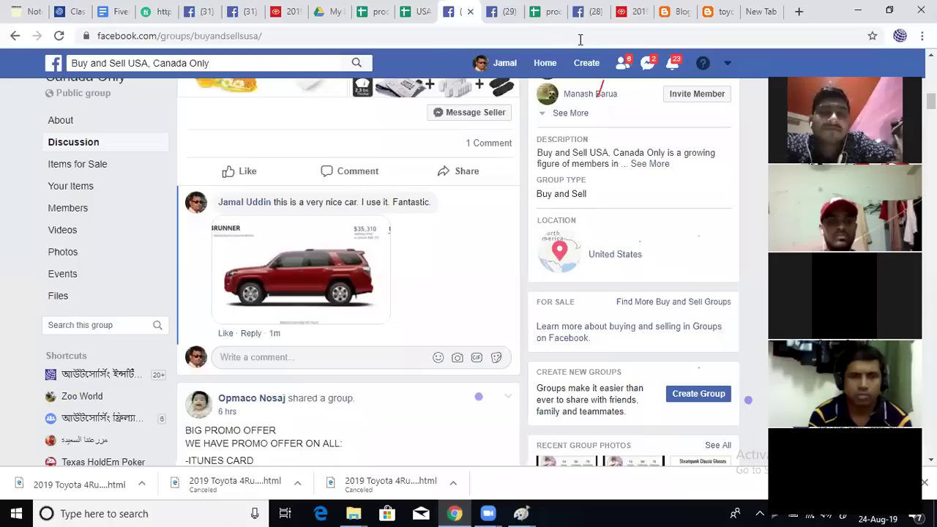
Step: Load the Google Images site in the new tab
click(754, 12)
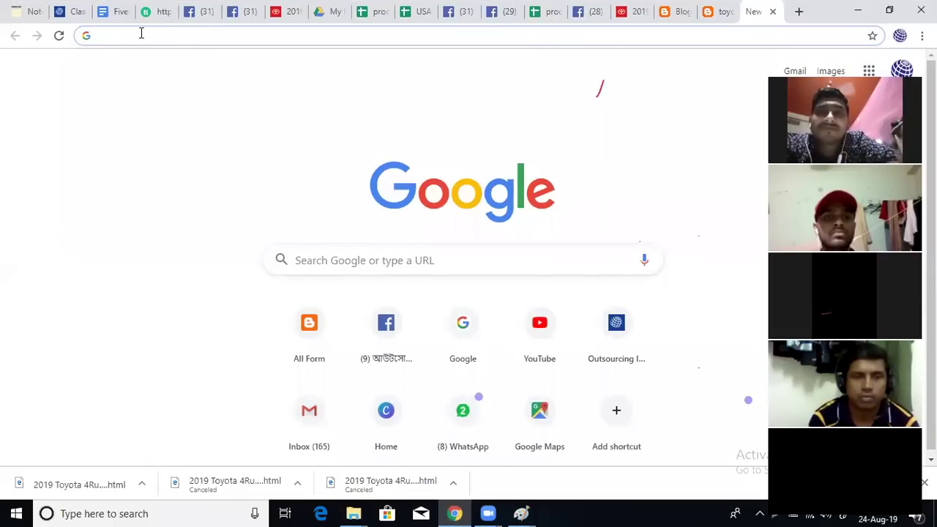
key(ctrl+v)
click(226, 38)
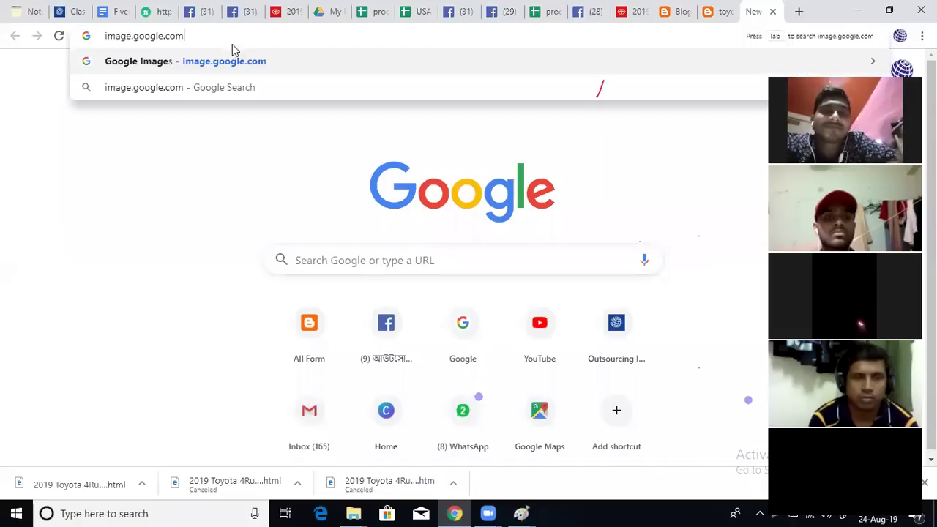
key(Return)
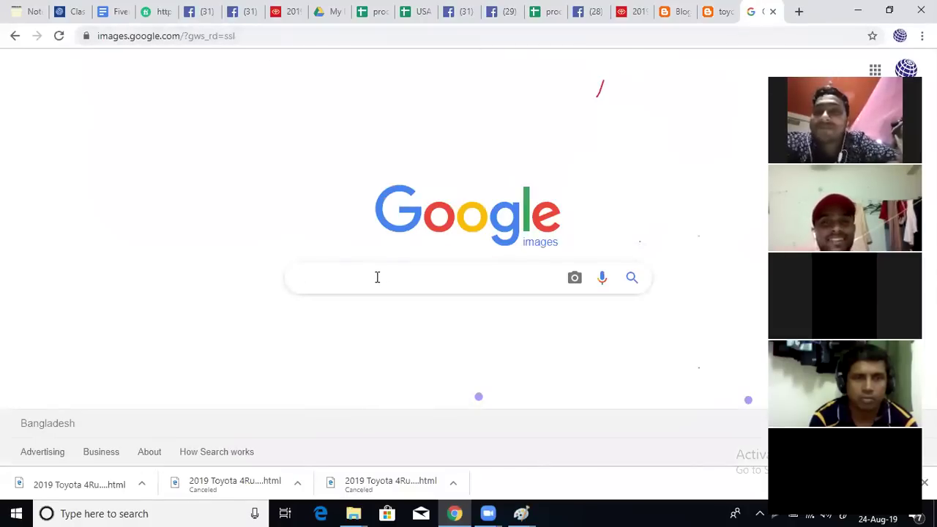
Step: Search images for 'presentation face', then refine the query to 'presentation girl'
text(pr)
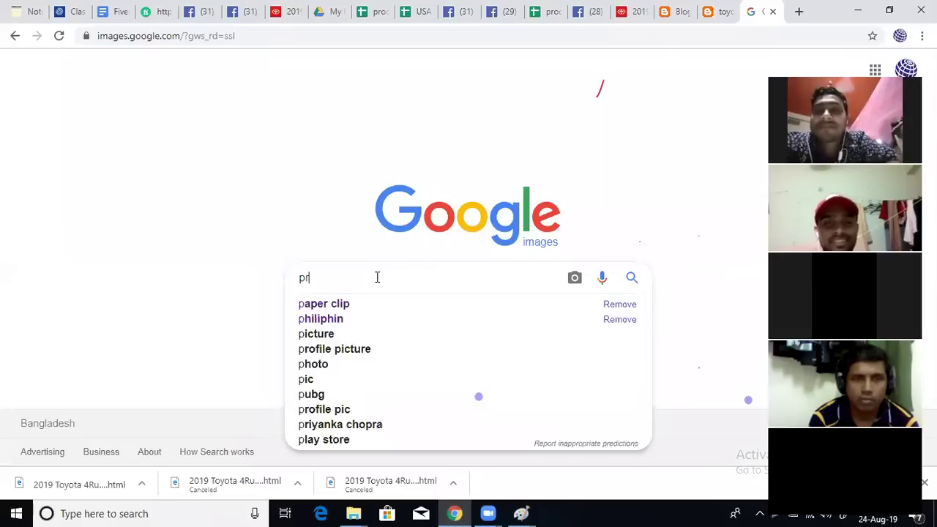
text(esenta)
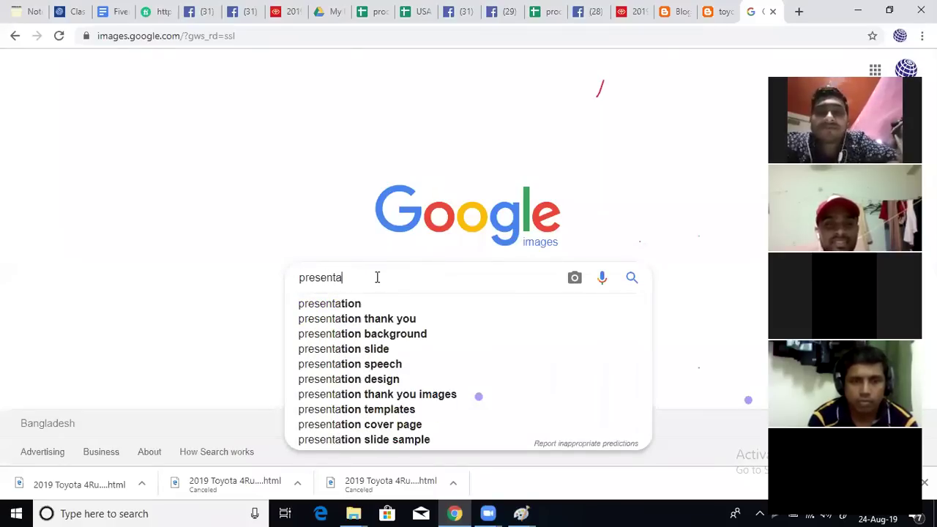
text(tion face)
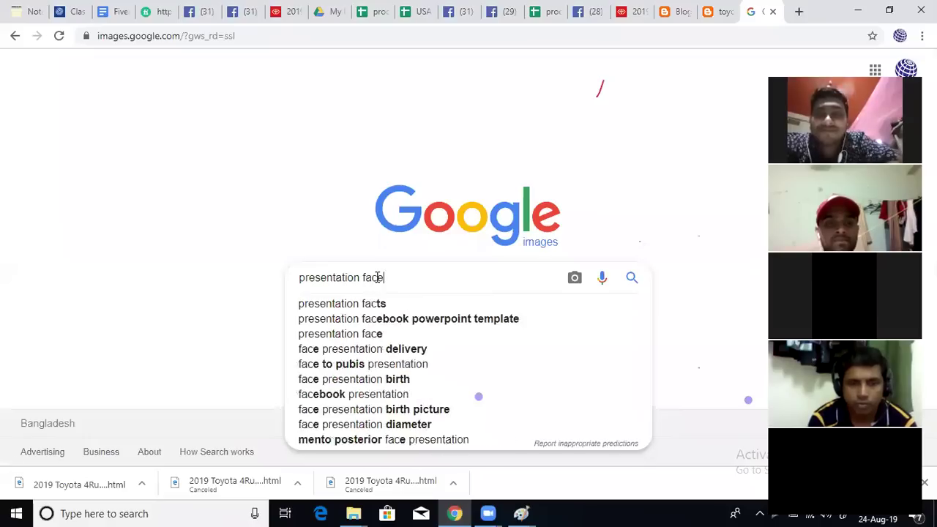
key(Return)
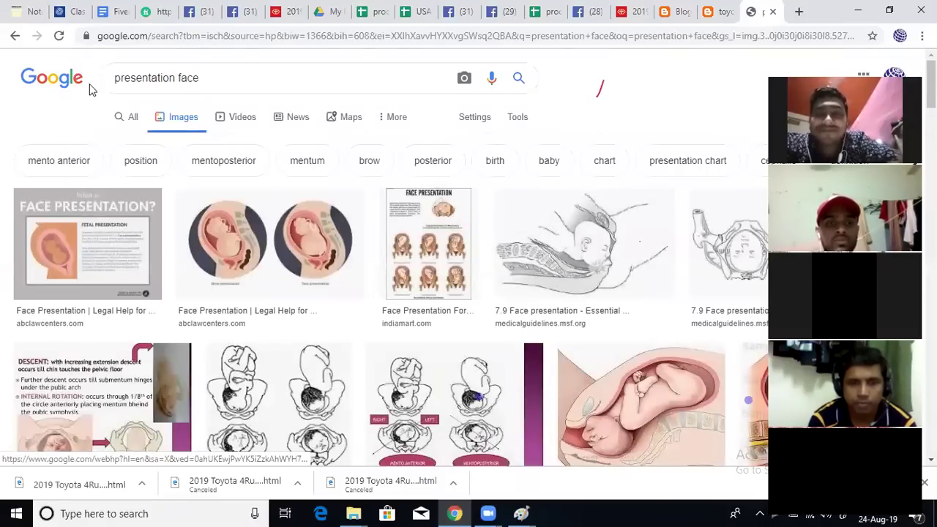
click(221, 76)
key(BackSpace)
key(BackSpace)
key(BackSpace)
key(BackSpace)
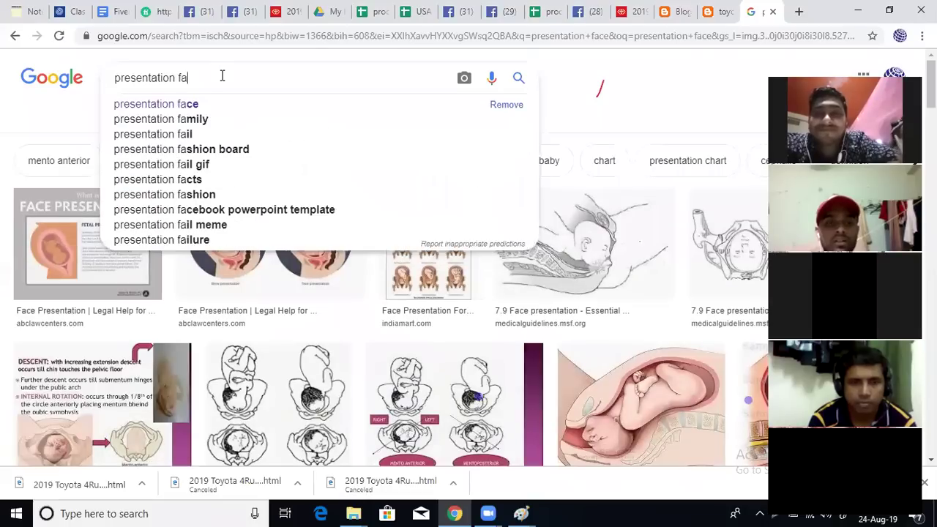
key(Return)
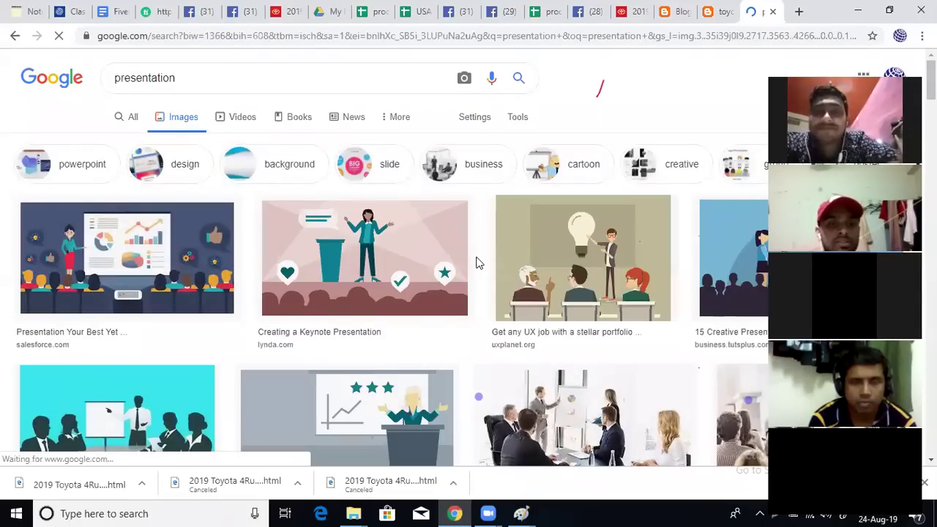
scroll(476, 262, down, 10)
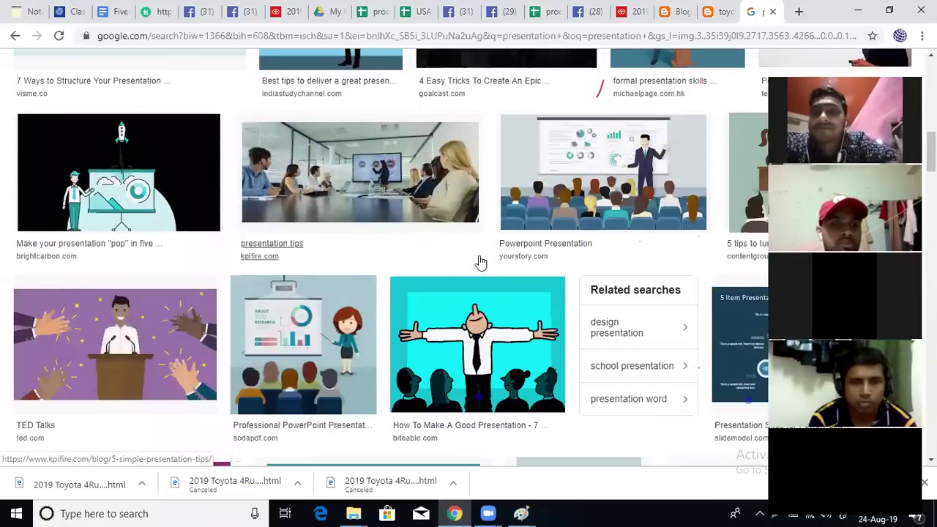
scroll(461, 249, up, 10)
click(226, 82)
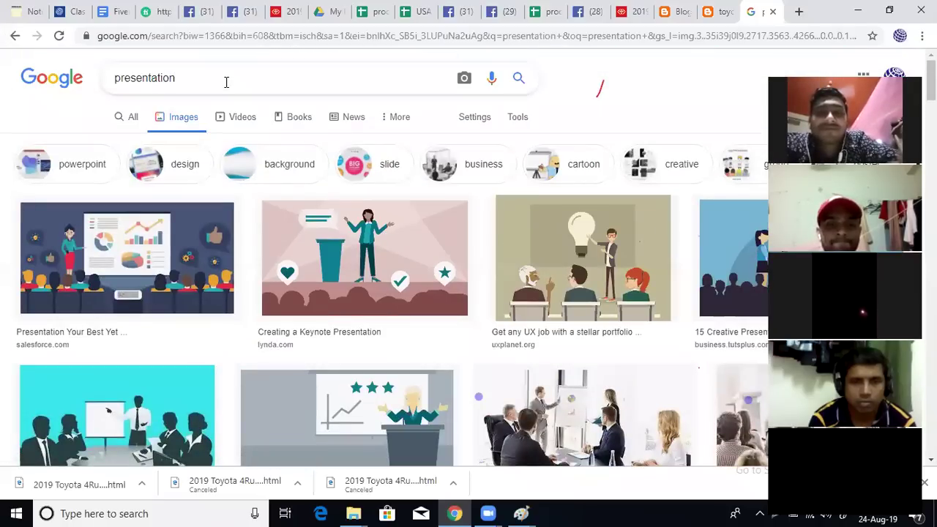
text(girl)
key(Return)
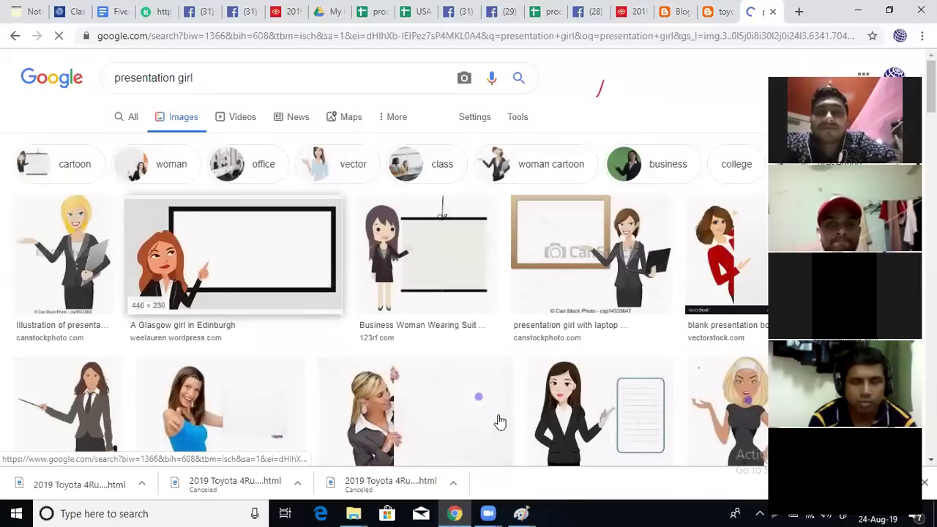
Step: Preview the Pink-Presentation-woman photo and copy the image
scroll(528, 333, down, 3)
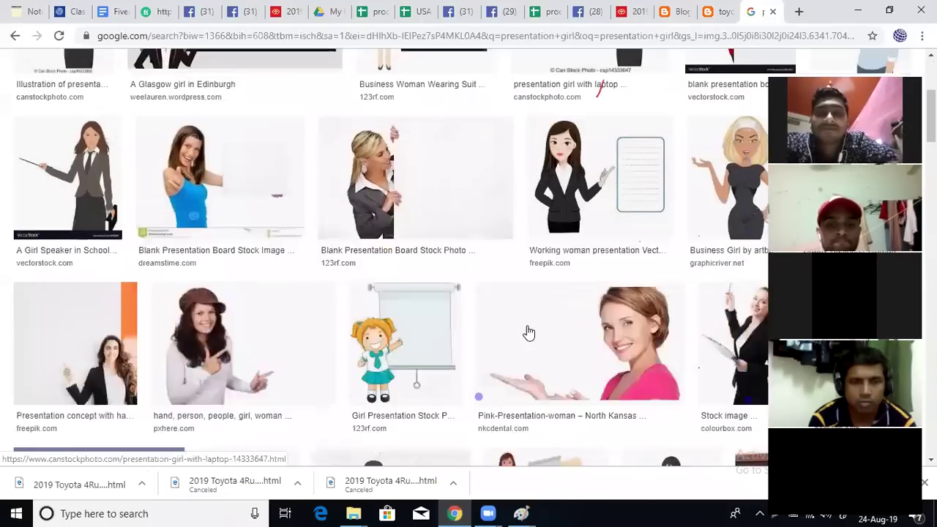
scroll(528, 333, down, 1)
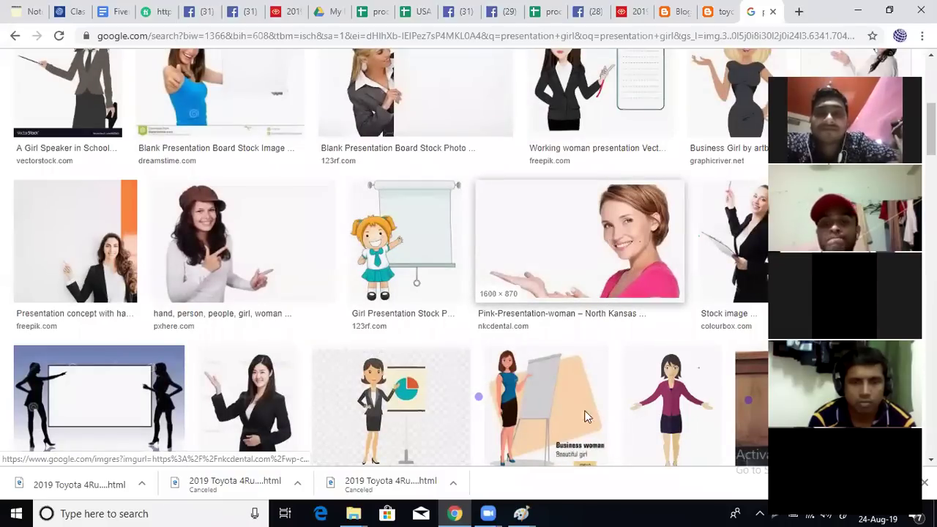
click(609, 246)
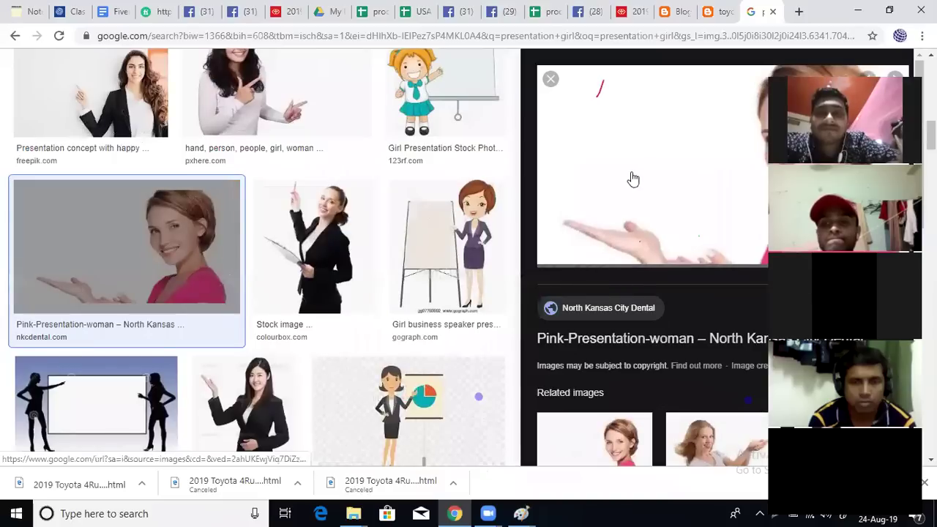
right_click(694, 168)
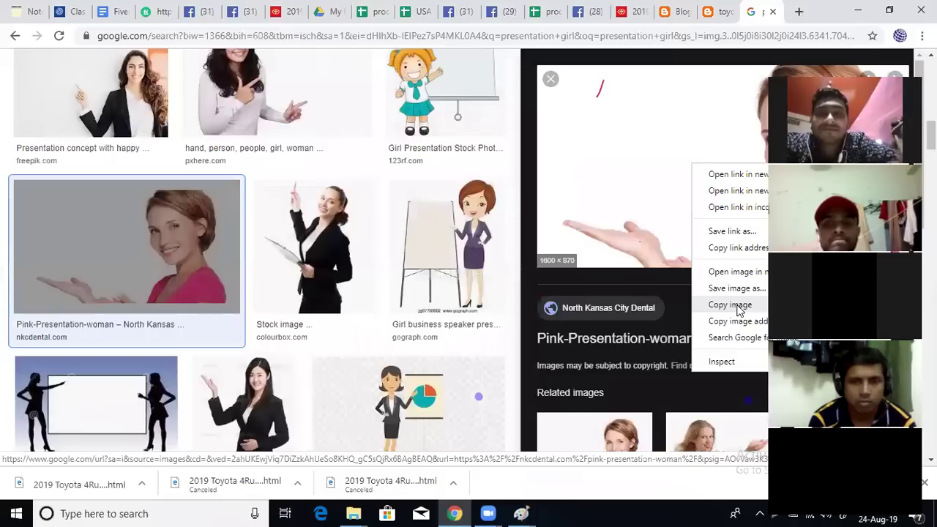
click(523, 511)
Step: Paste the woman-in-pink photo onto the SUV canvas, then undo it
mouse_move(522, 512)
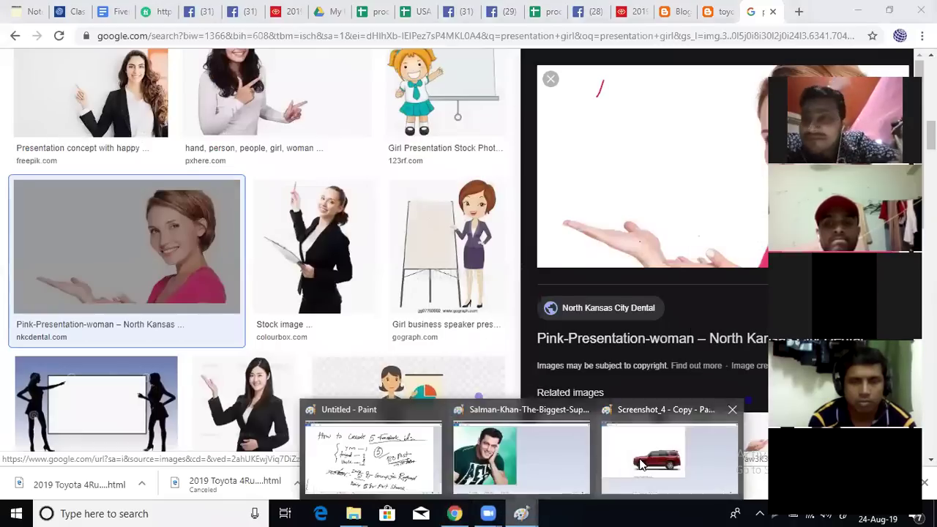
click(667, 448)
click(63, 24)
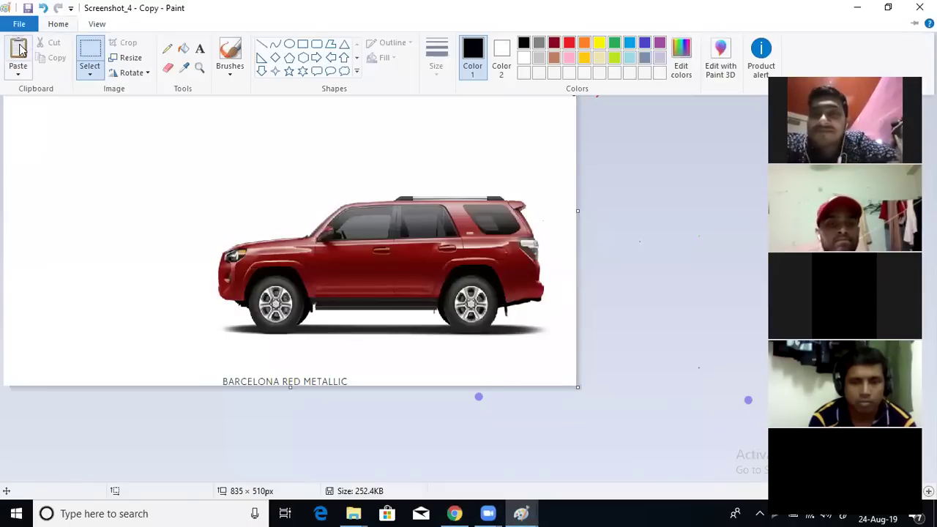
click(18, 50)
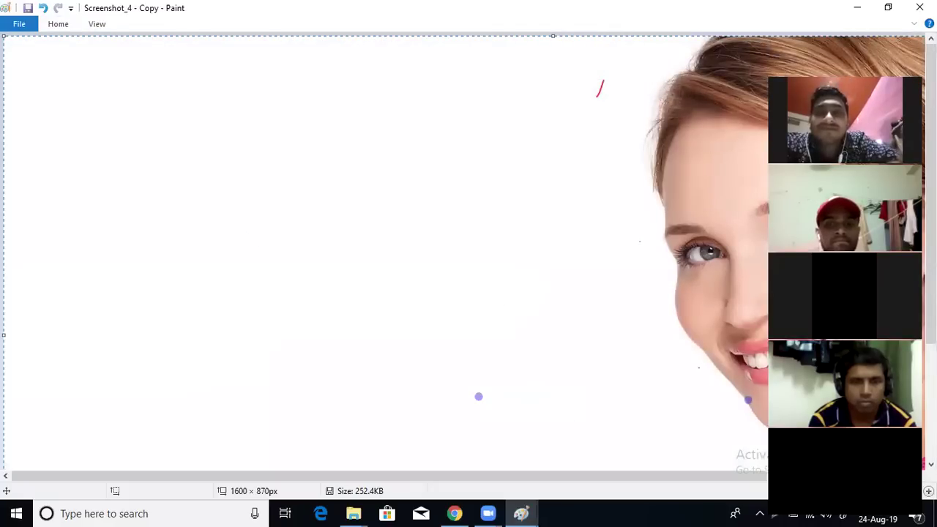
scroll(468, 257, down, 3)
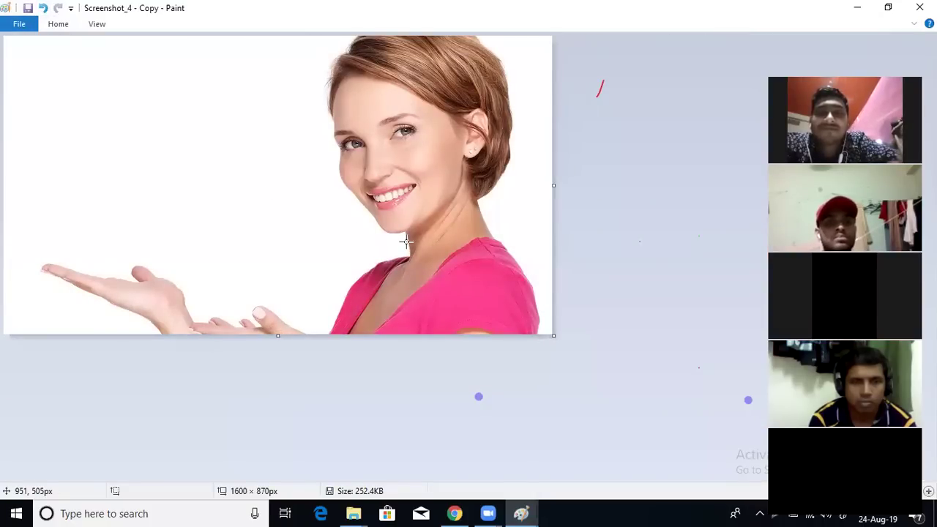
click(43, 8)
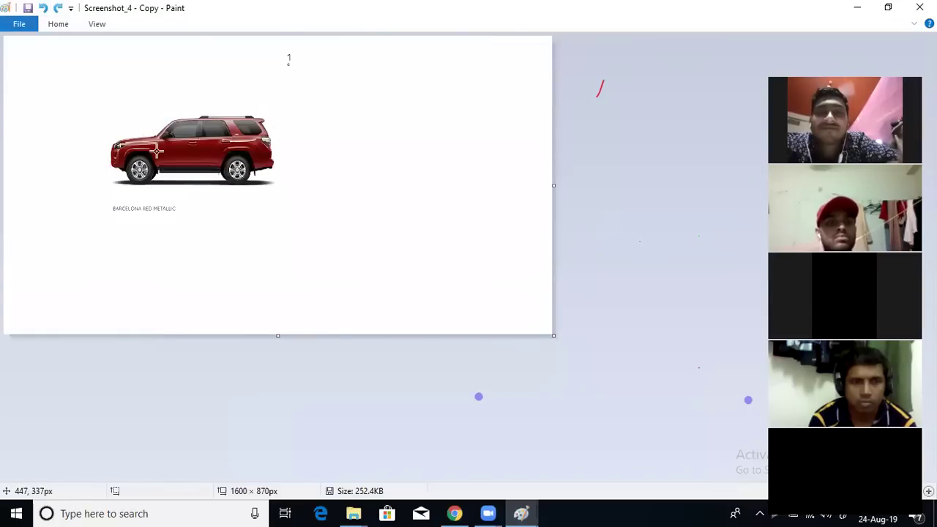
Step: Move the red SUV to the canvas's middle-right and return to the image results
drag(82, 92, 320, 214)
drag(210, 180, 414, 258)
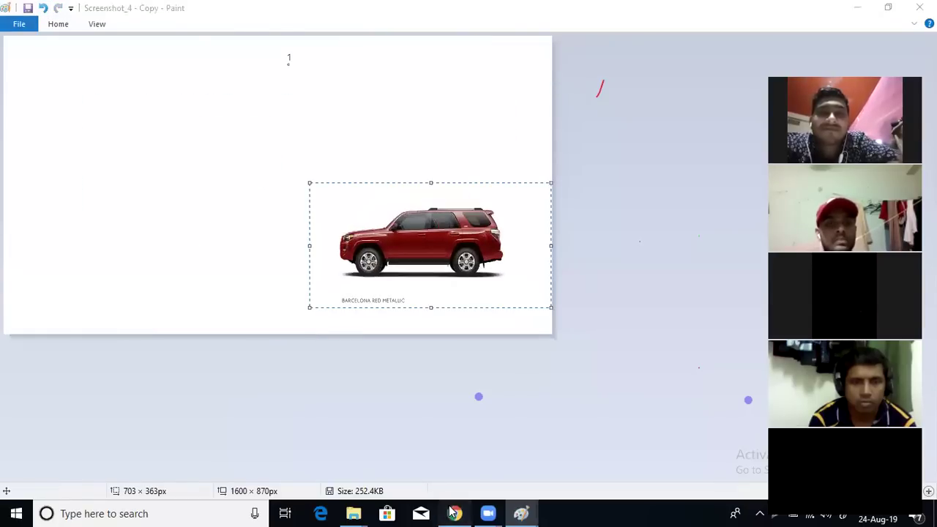
click(455, 513)
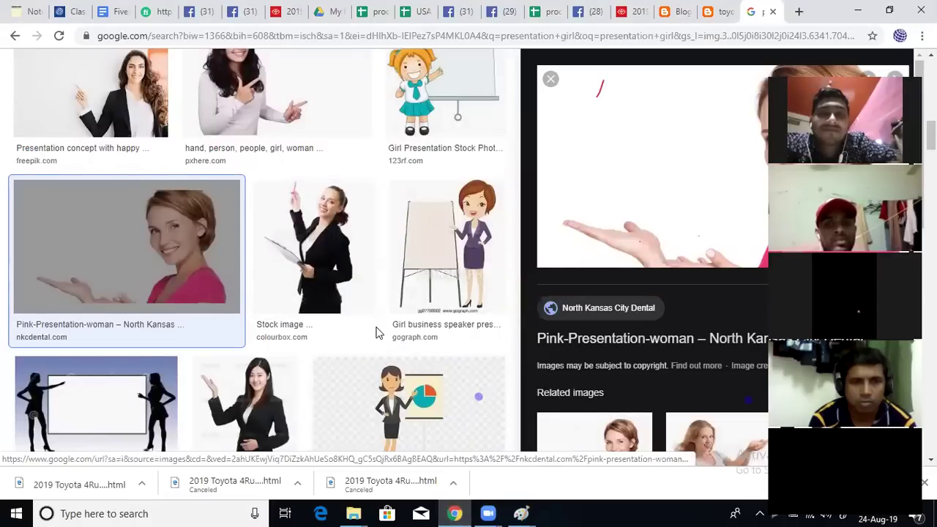
Step: Preview the Pinterest photo of the woman in the black suit and copy the image
scroll(366, 322, down, 2)
click(247, 273)
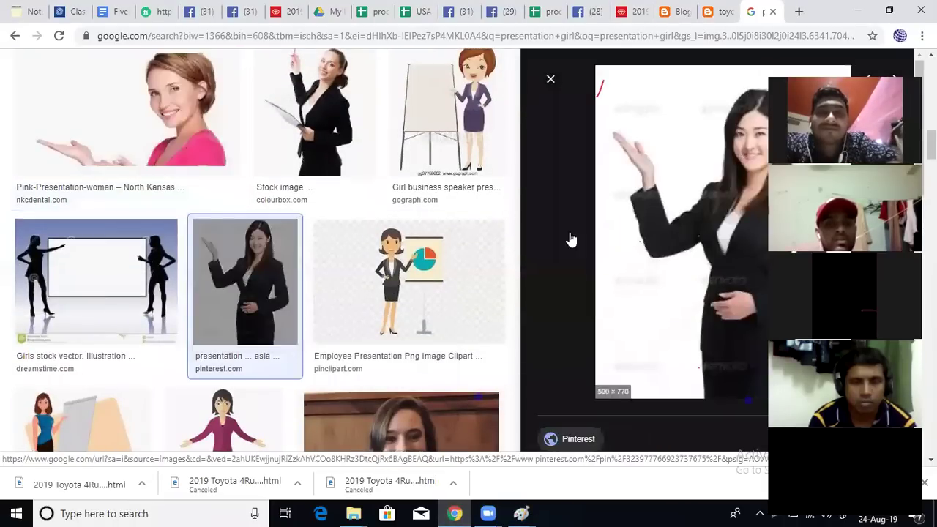
scroll(346, 364, down, 4)
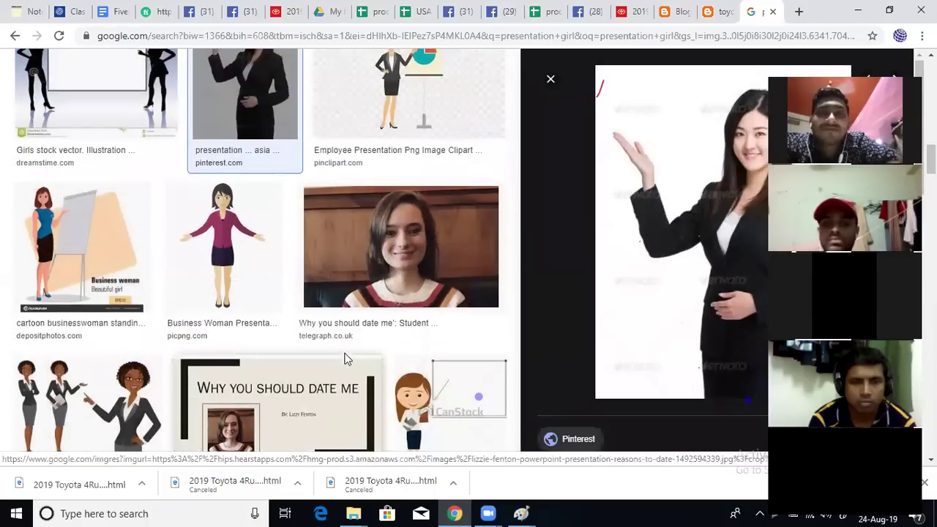
scroll(347, 351, up, 3)
right_click(642, 208)
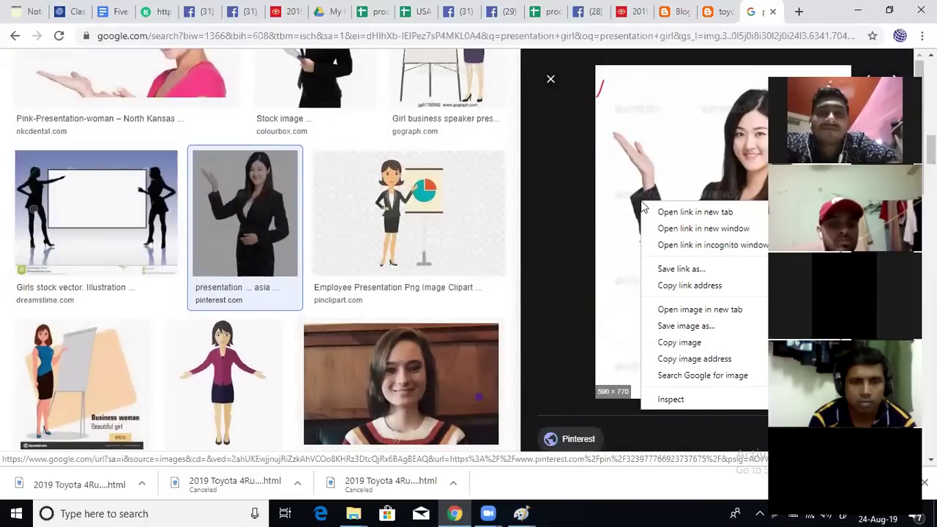
click(673, 343)
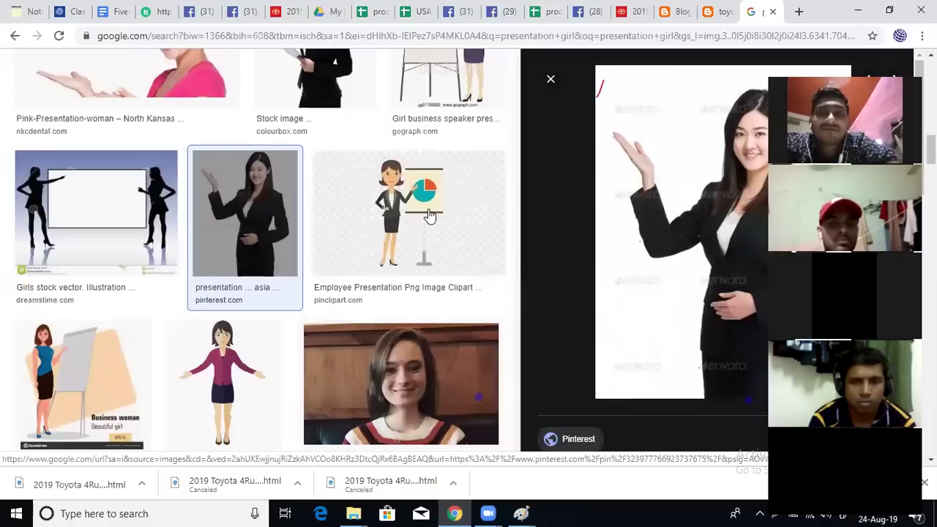
Step: Paste the black-suited woman onto the Paint composite and nudge her slightly right
click(522, 513)
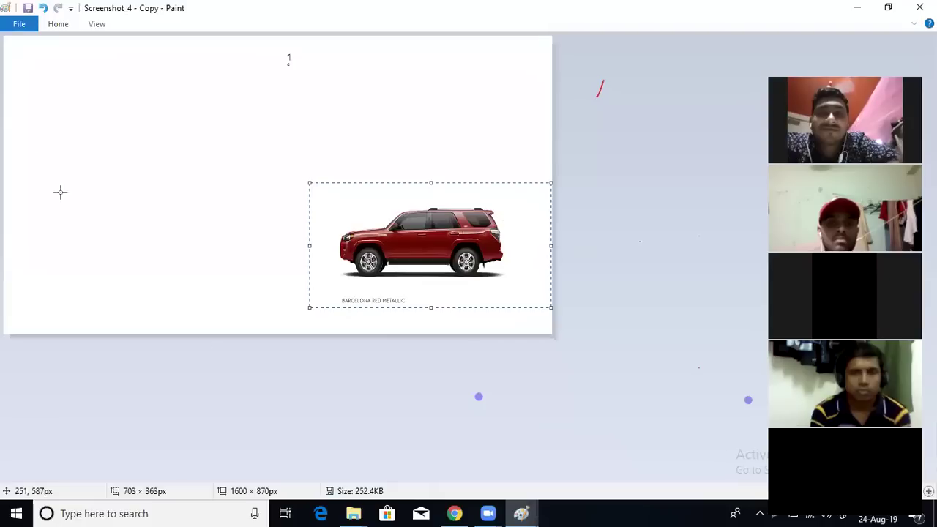
click(59, 24)
click(80, 46)
click(80, 55)
click(57, 25)
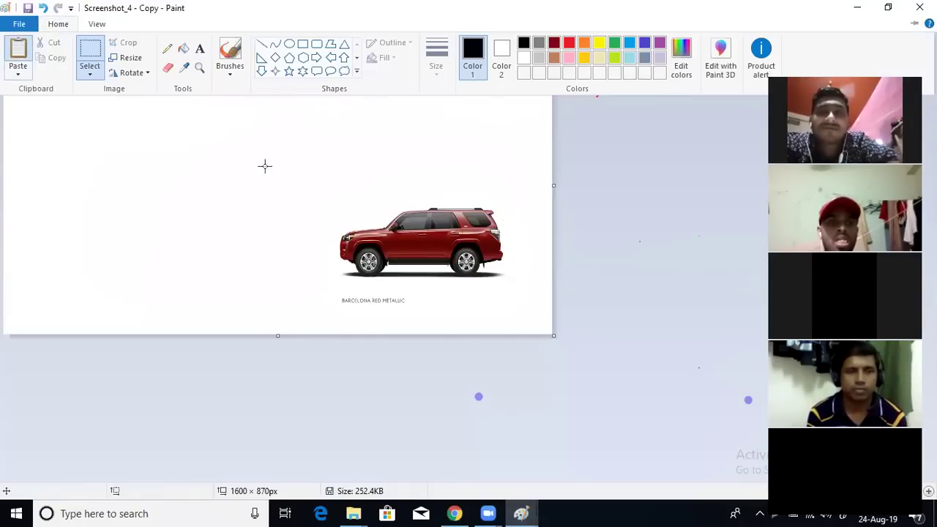
key(ctrl+v)
drag(137, 167, 160, 172)
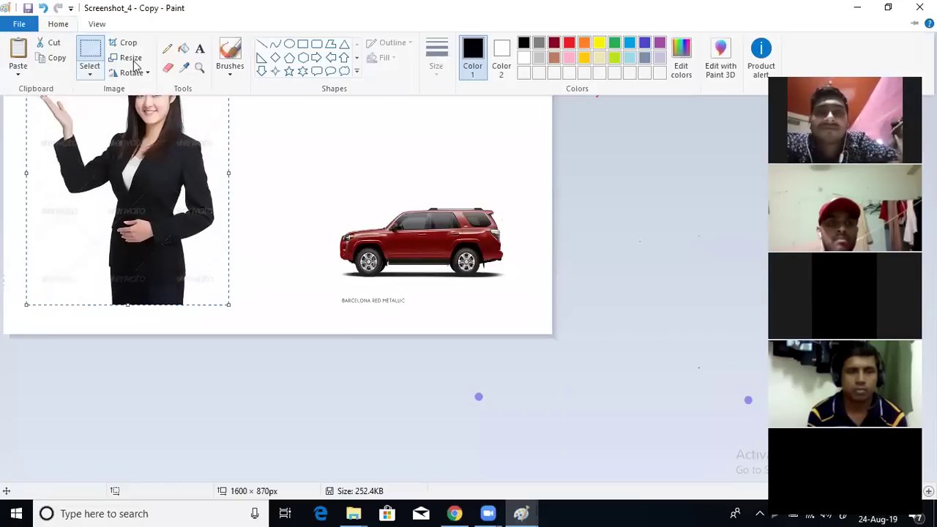
Step: Rotate the woman image until she hangs upside down and move her right
click(137, 76)
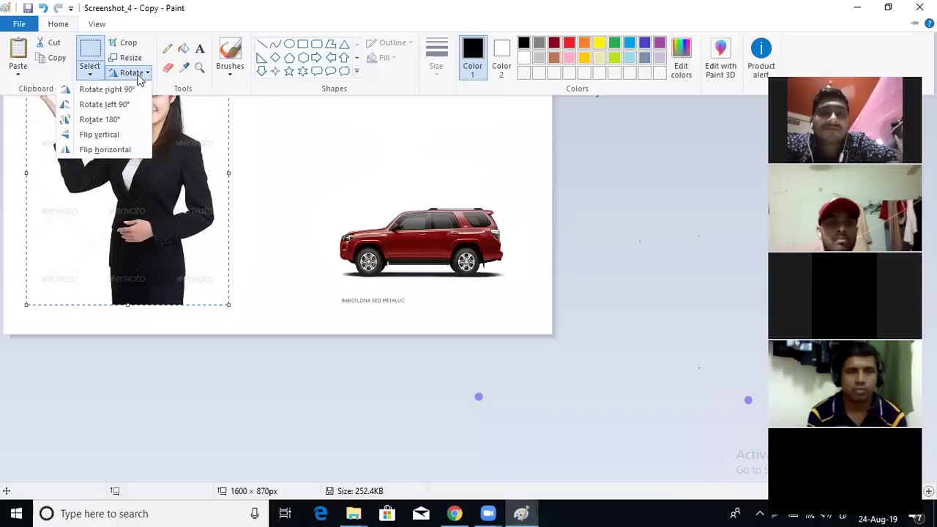
click(123, 88)
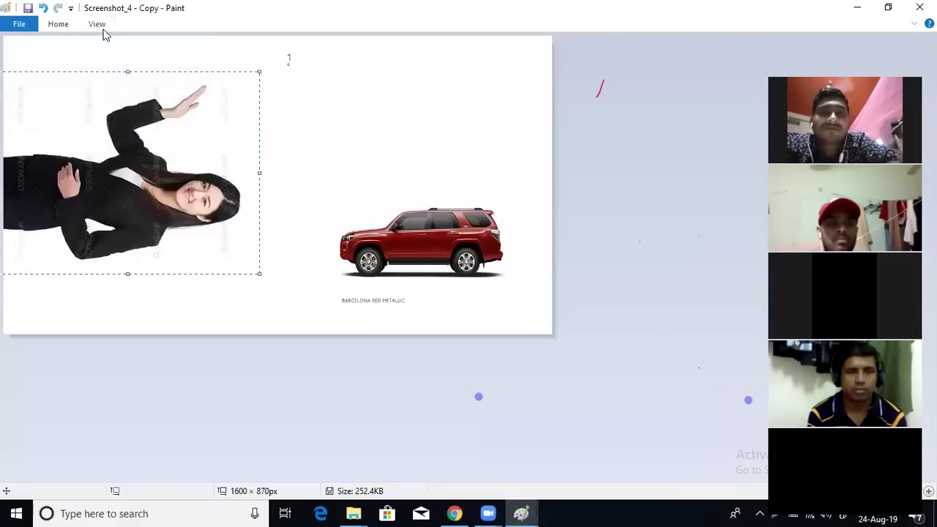
click(50, 25)
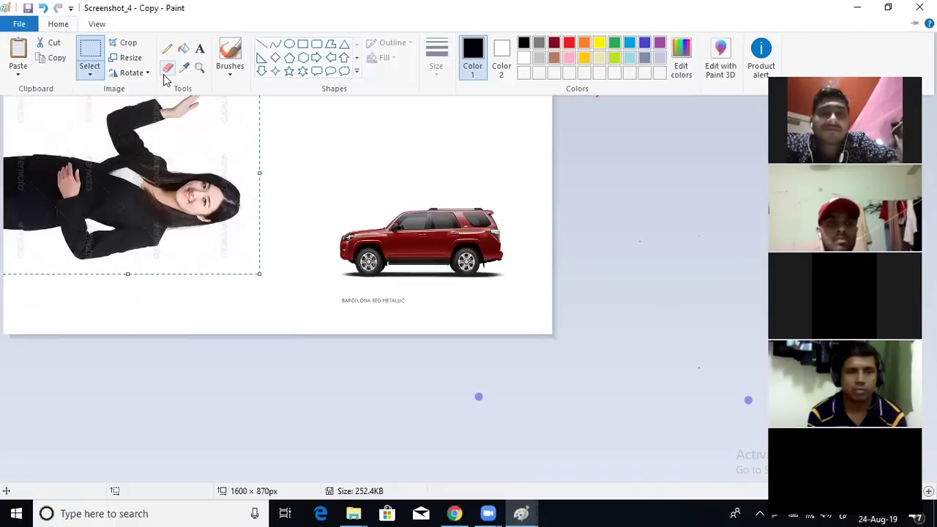
key(ctrl+r)
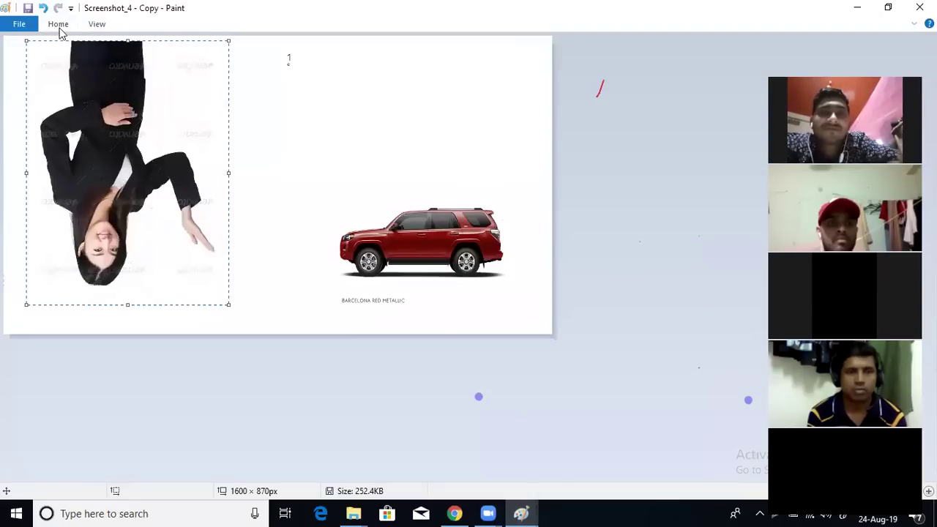
click(58, 27)
click(132, 72)
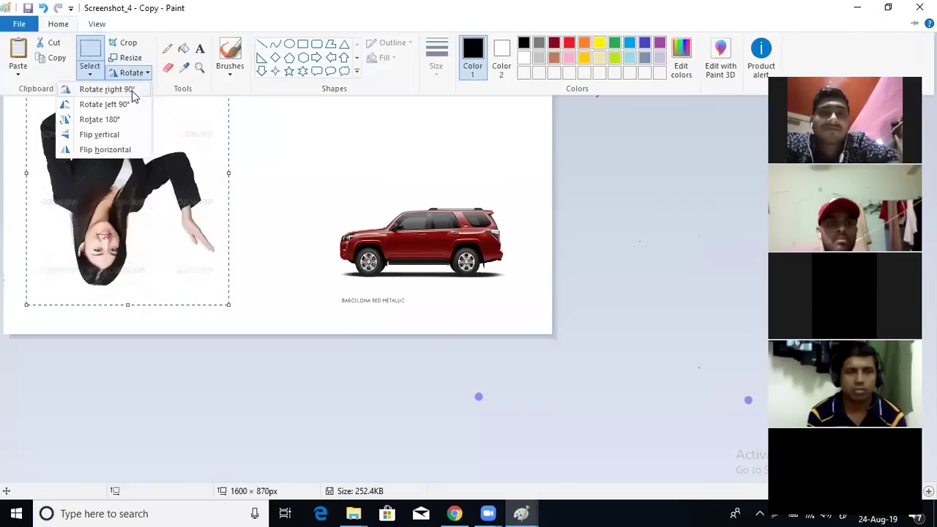
click(132, 92)
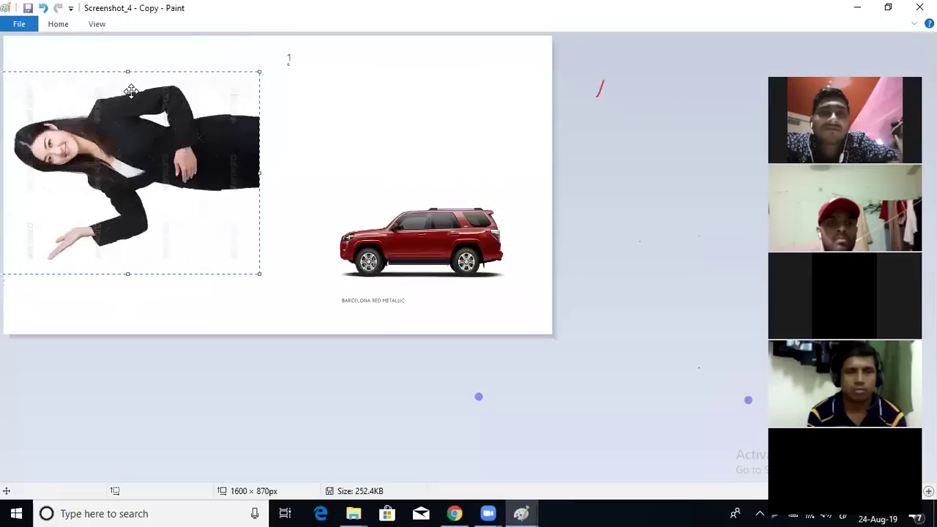
click(69, 27)
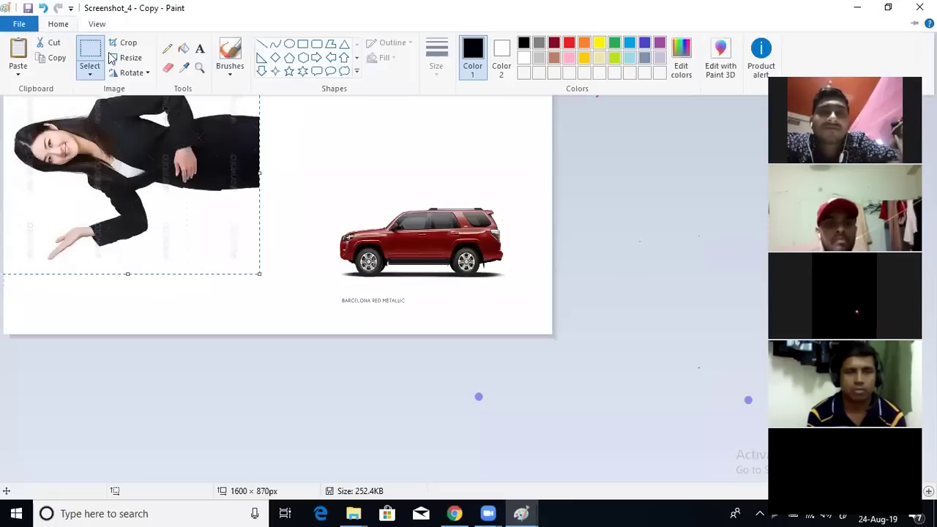
click(134, 74)
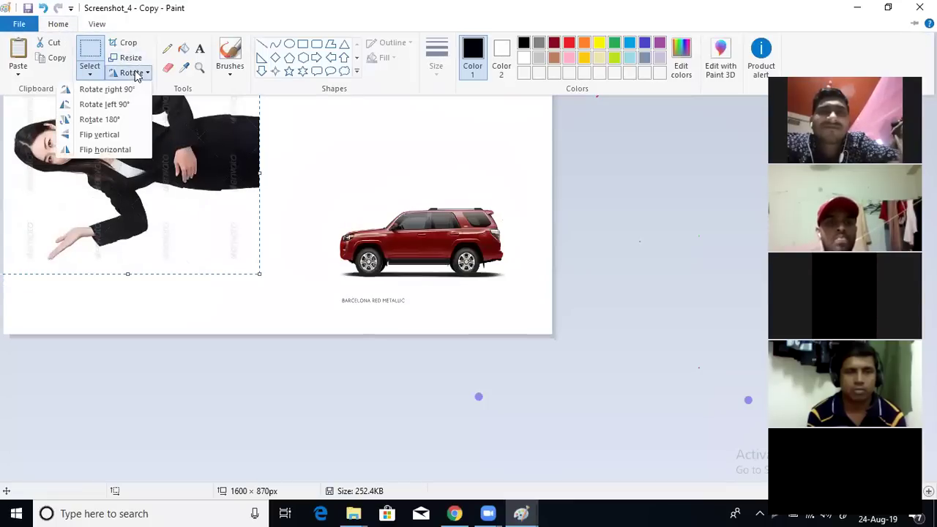
click(115, 103)
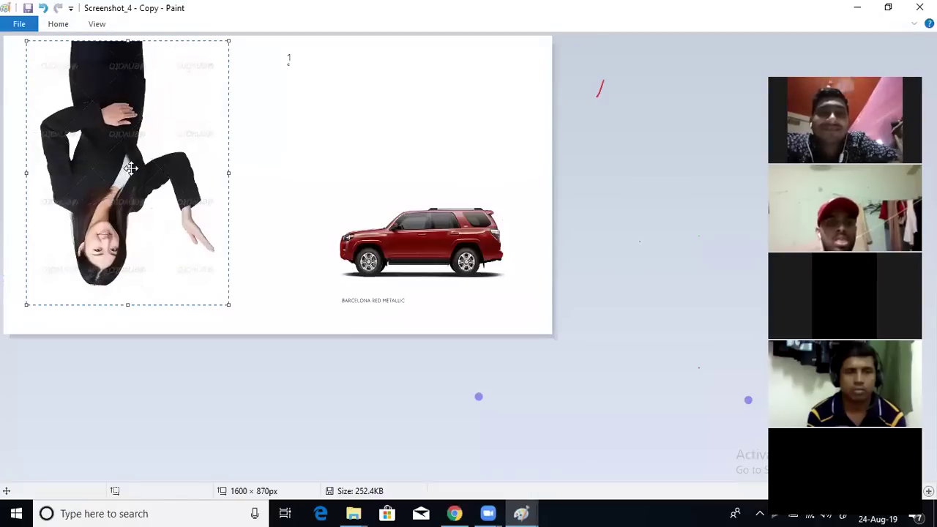
drag(129, 168, 204, 162)
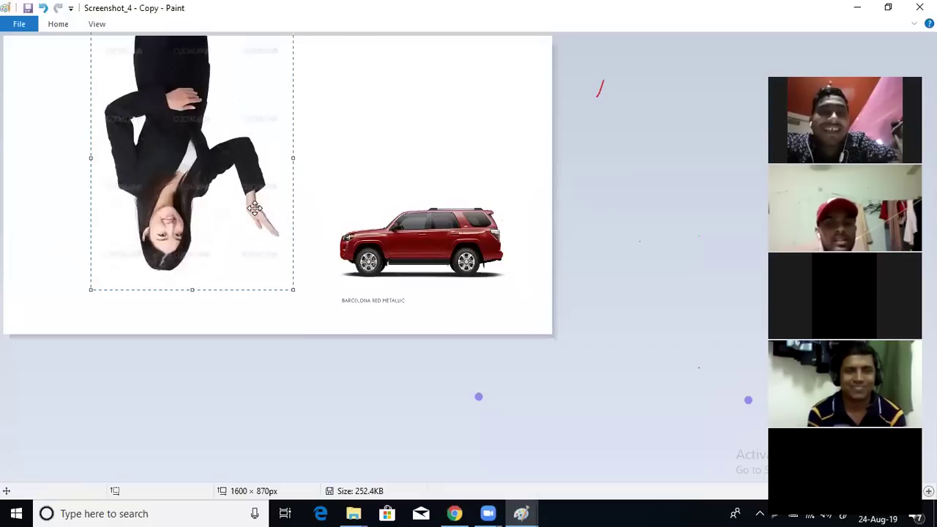
Step: Shift the red SUV slightly left toward the woman
click(316, 184)
drag(296, 170, 474, 282)
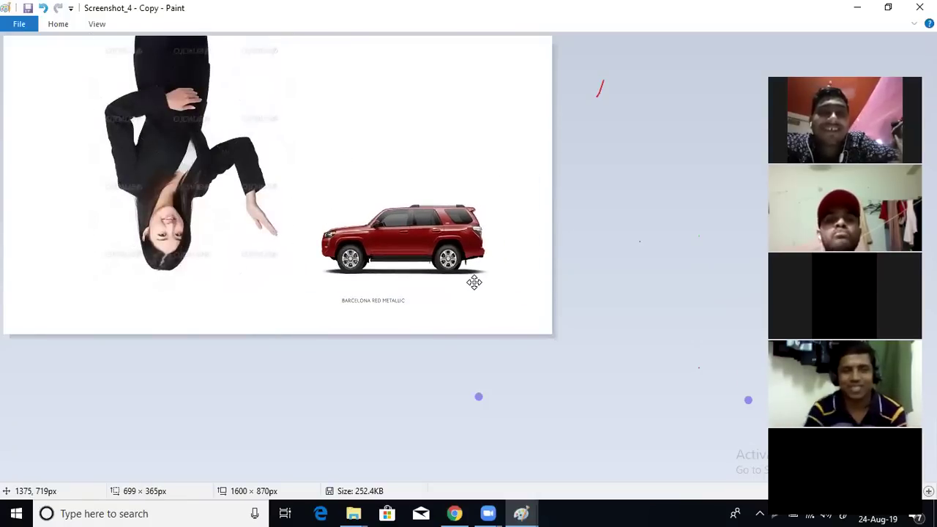
click(389, 123)
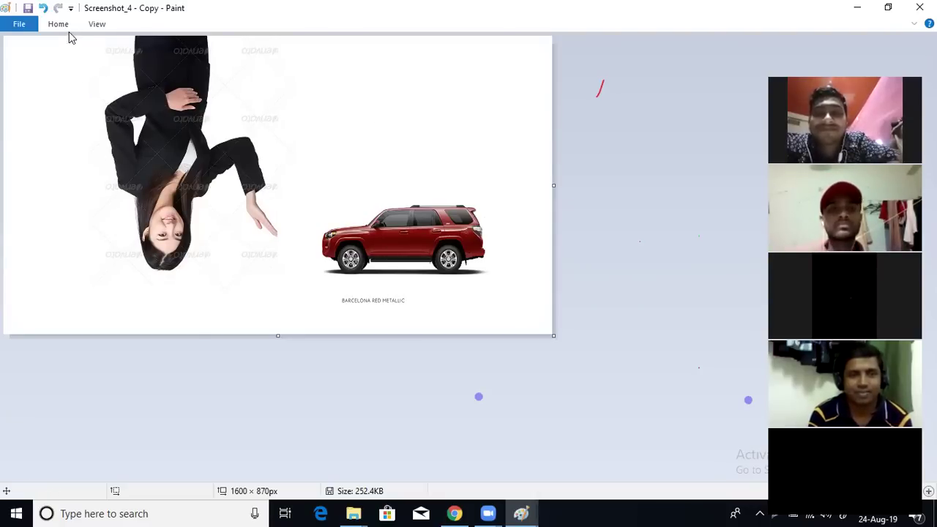
Step: Crop the composite to 1313×817 px, save it and close Paint
mouse_move(76, 36)
mouse_down()
mouse_move(92, 113)
mouse_move(196, 280)
mouse_move(569, 336)
mouse_move(526, 316)
mouse_up()
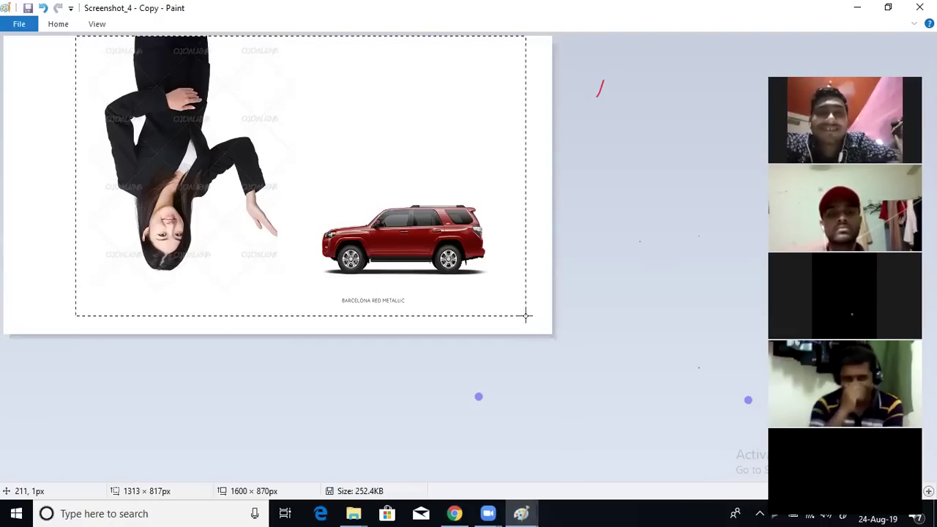
right_click(413, 229)
click(390, 284)
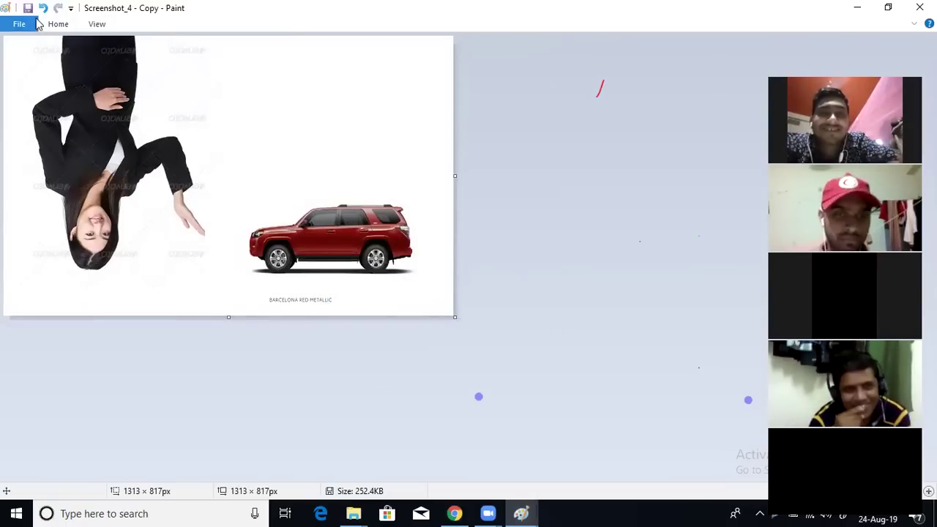
click(28, 9)
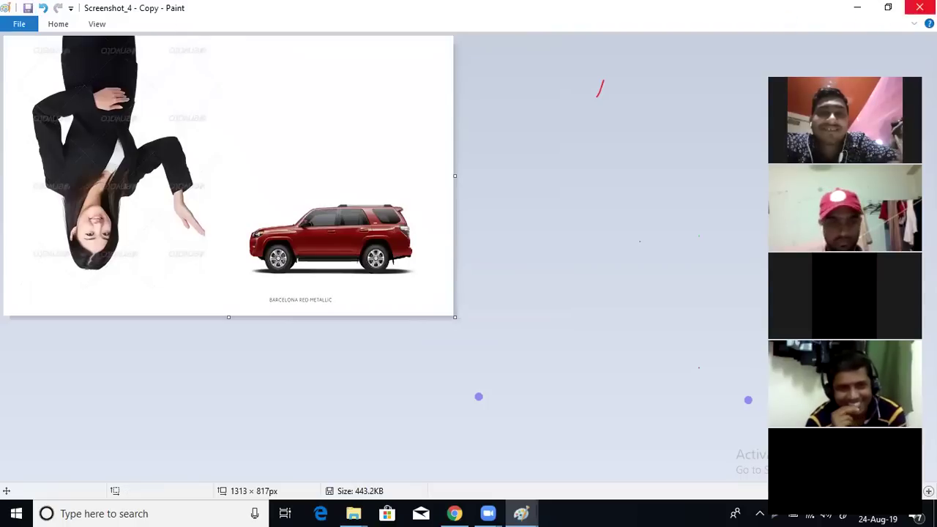
click(919, 7)
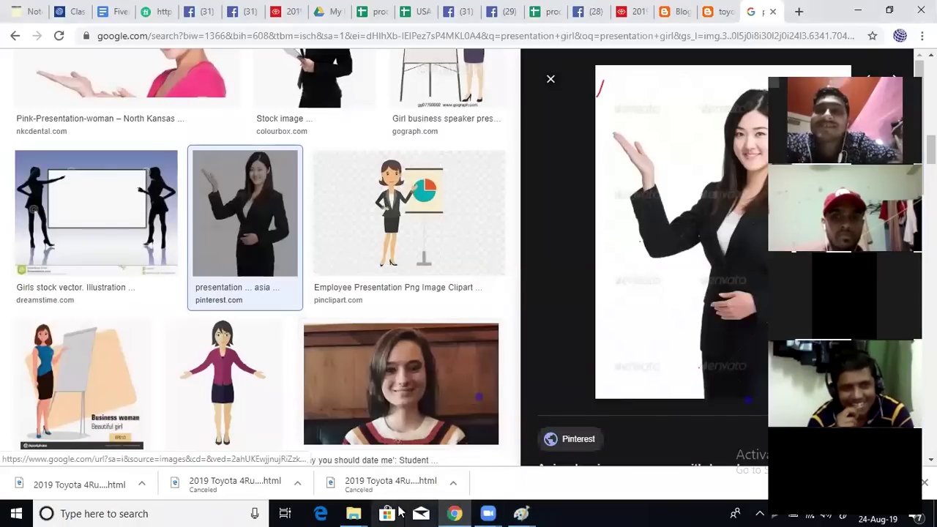
Step: Alternate between Screenshot_4 and Screenshot_4 - Copy in Music to compare their sizes
click(354, 513)
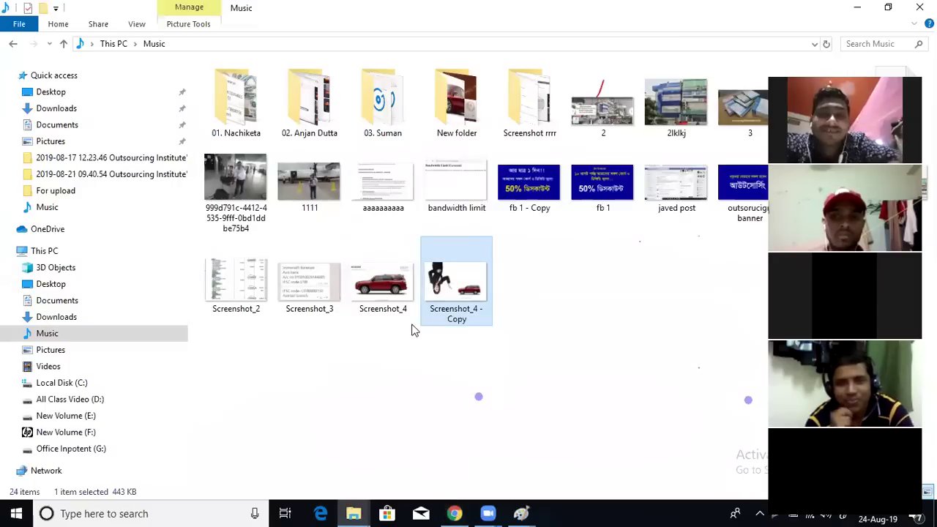
click(399, 286)
click(455, 289)
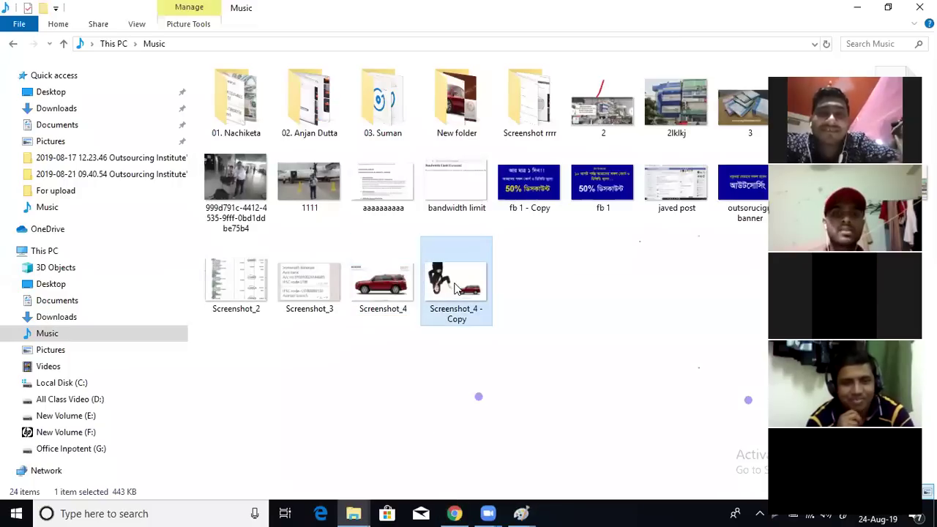
click(395, 291)
click(470, 287)
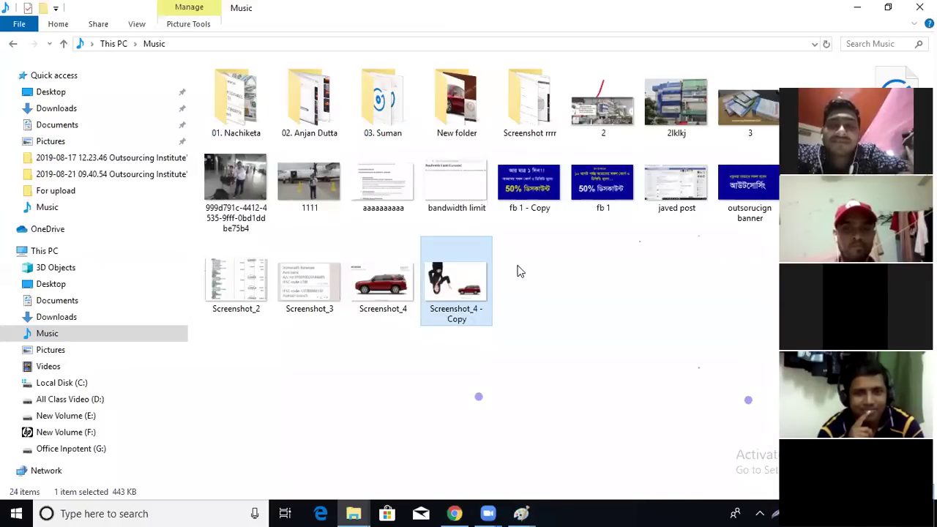
click(386, 286)
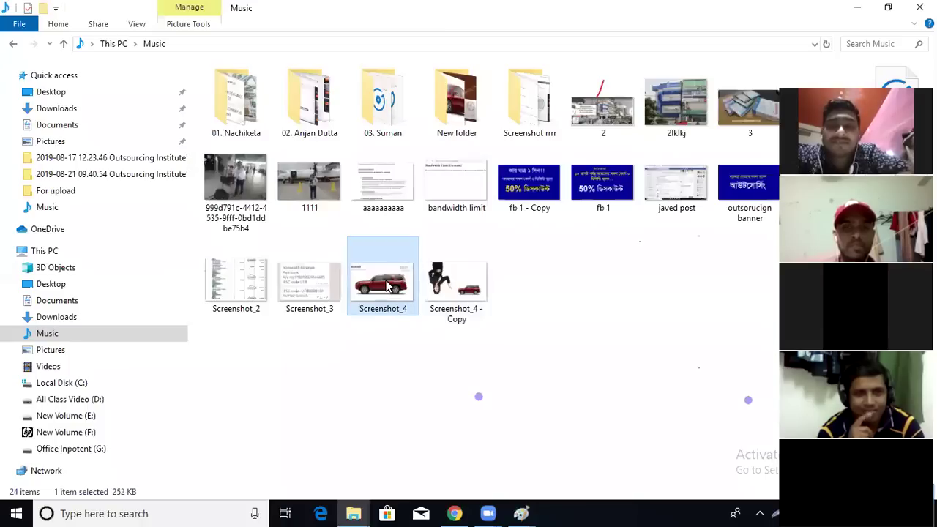
click(447, 281)
click(374, 288)
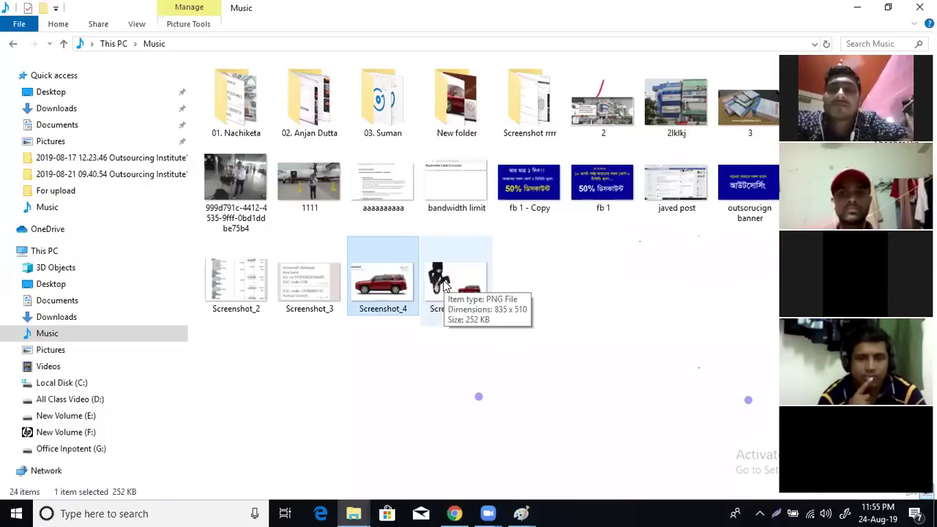
Step: Restore Chrome and switch among the spreadsheet tabs, ending on the proof submission sheet
click(856, 8)
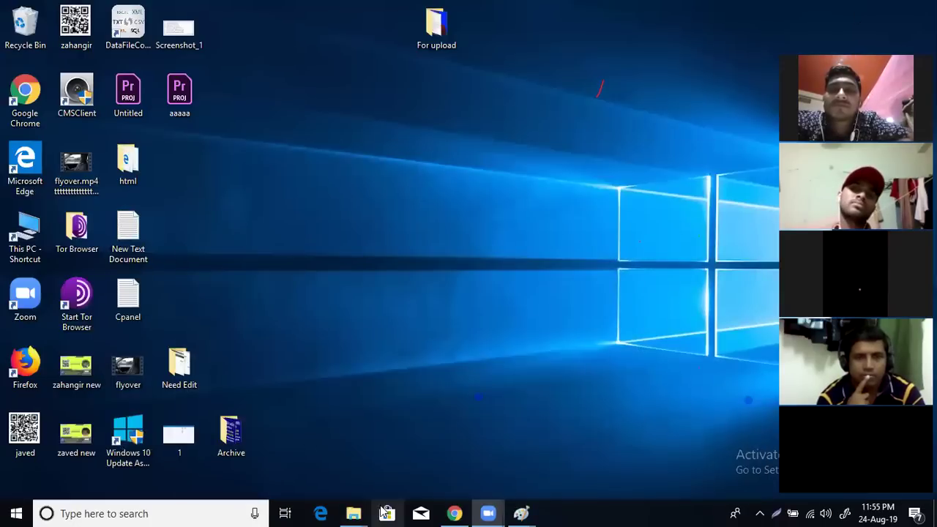
click(454, 513)
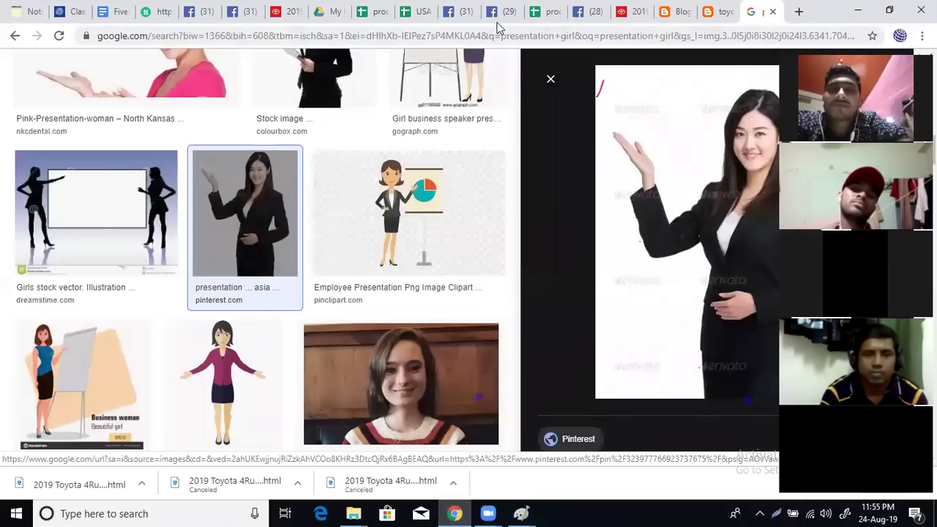
click(543, 13)
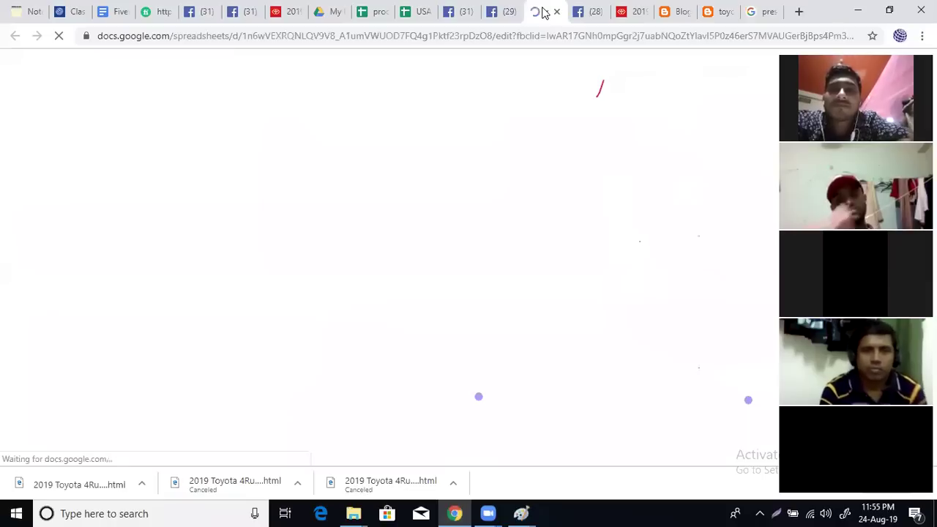
click(412, 12)
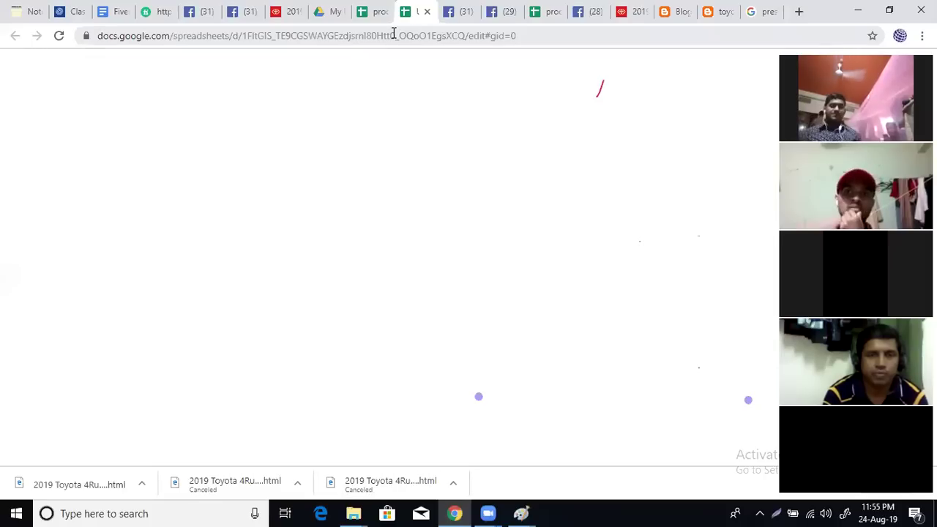
click(371, 12)
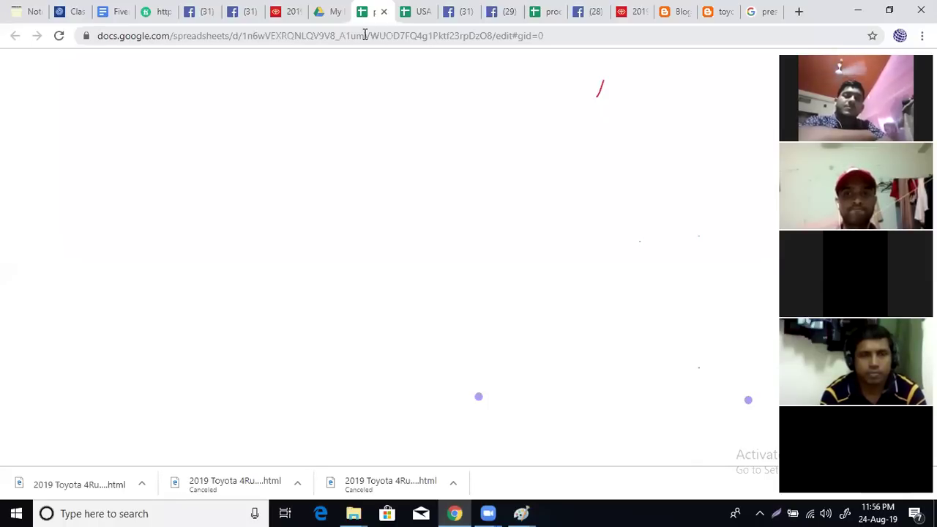
Step: Inspect the proof submission sheet's full web address, then switch to the Google Docs tab
click(365, 35)
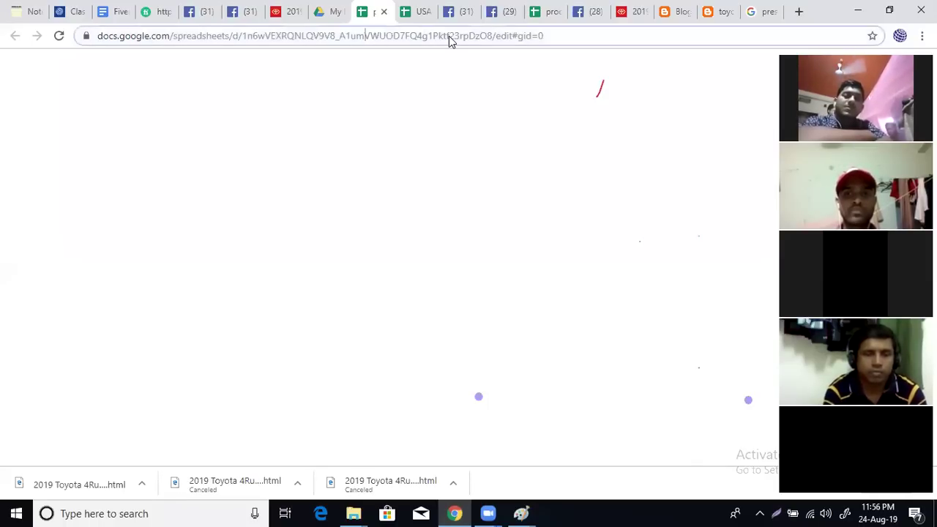
key(ctrl+a)
click(564, 31)
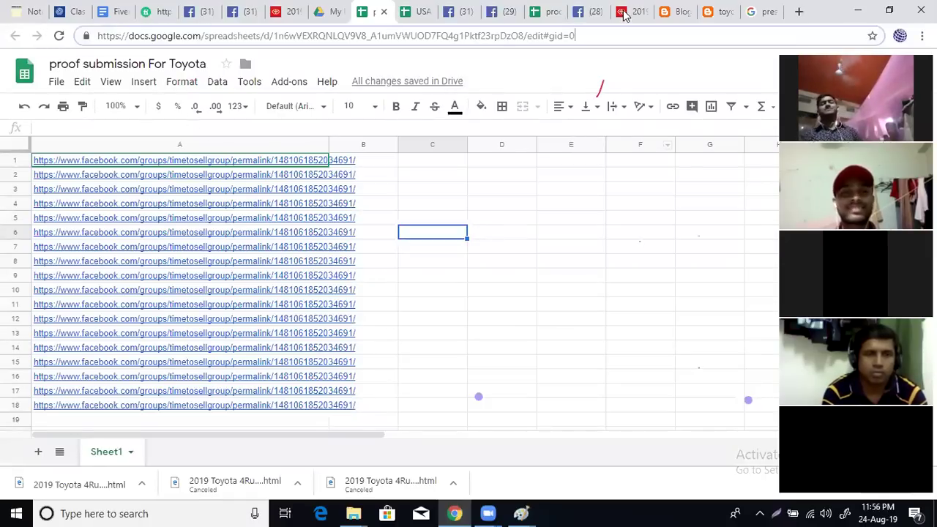
click(112, 12)
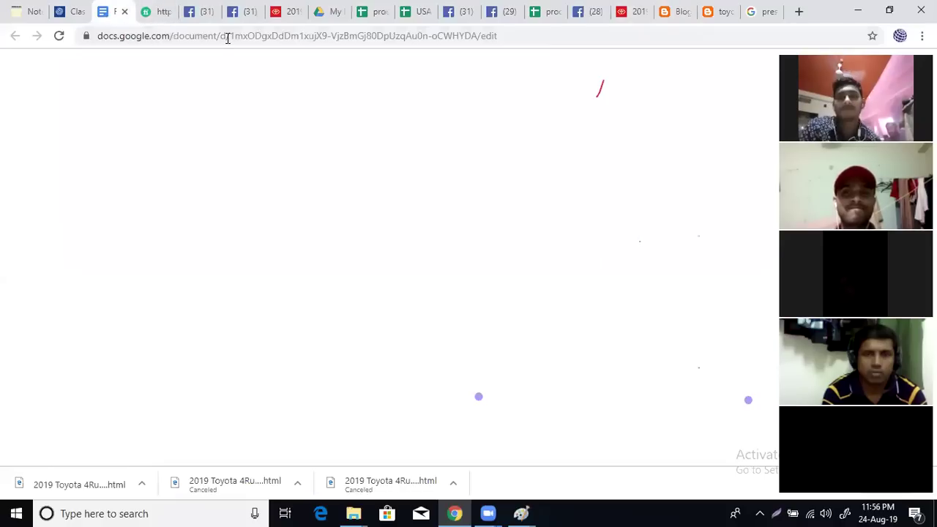